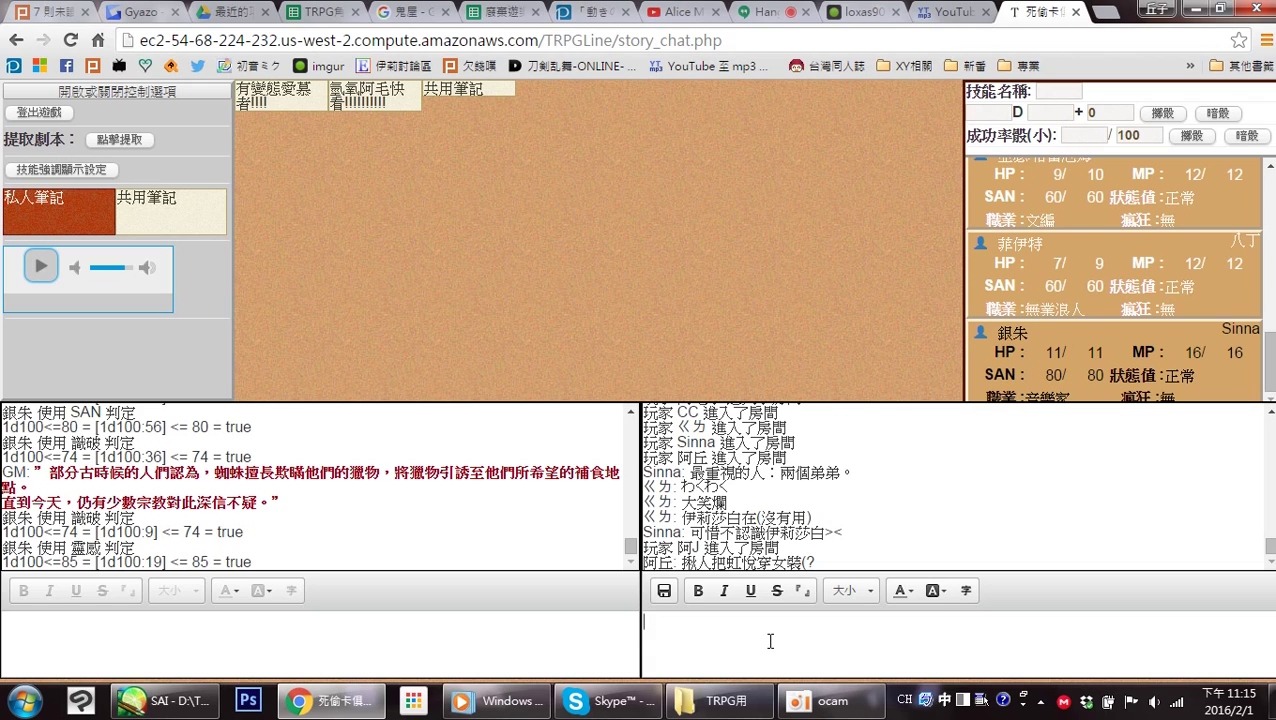
# Play the MP3 "Alice Madness Returns Therapy (Intro Extended)" from the TRPG用 folder and minimize the folder window.
pyautogui.click(715, 700)
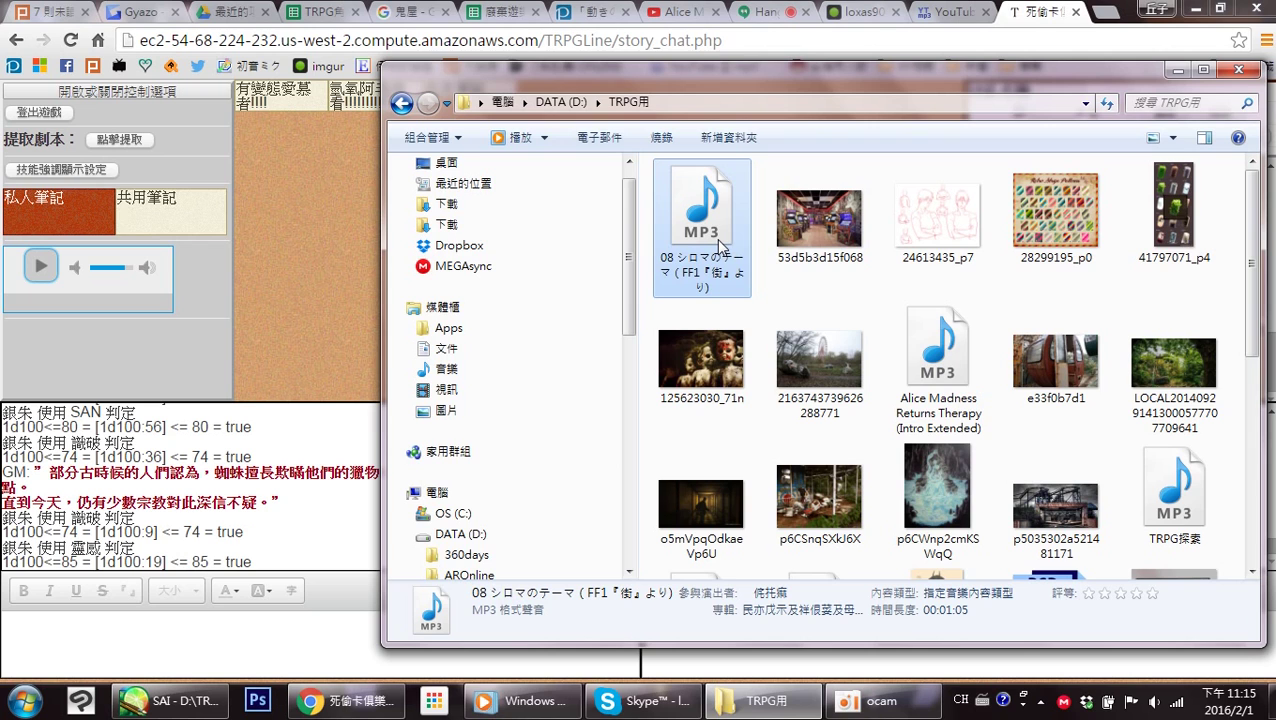
pyautogui.doubleClick(937, 352)
pyautogui.click(815, 12)
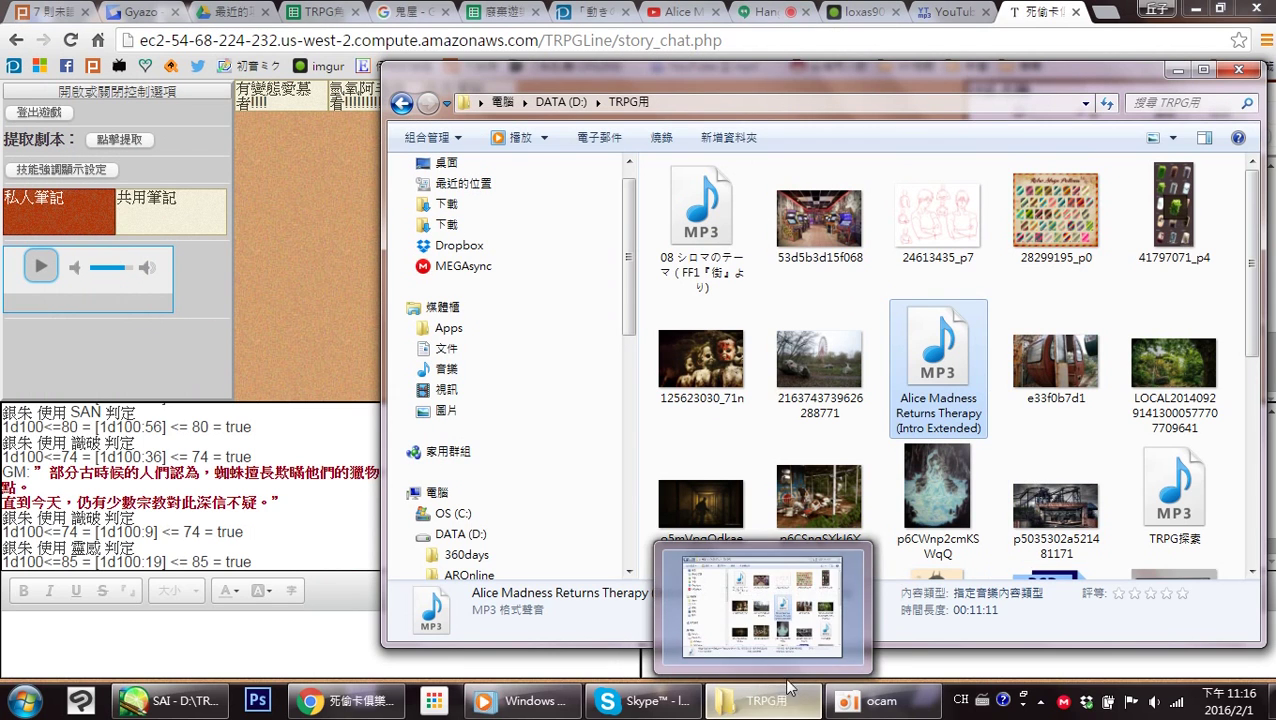
pyautogui.click(1172, 68)
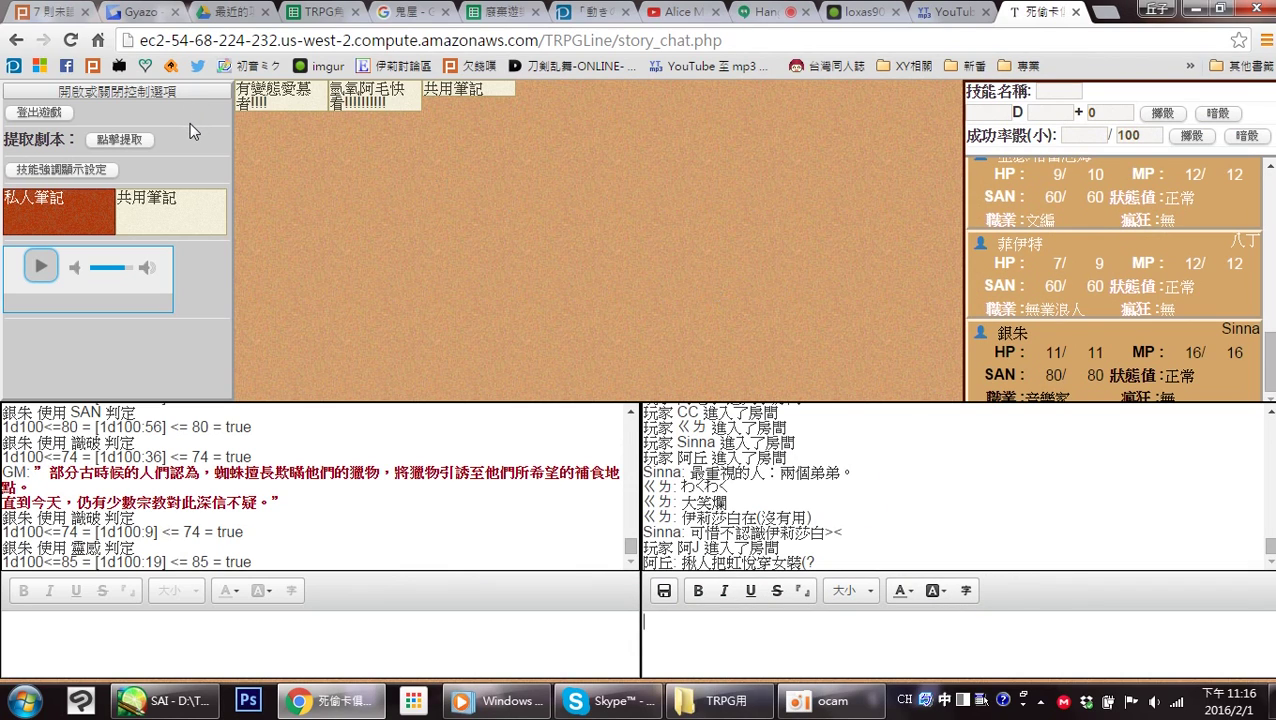
# Switch to PaintTool SAI and erase the facial features, hair and ribbons around the head on layer 圖層3.
pyautogui.click(168, 704)
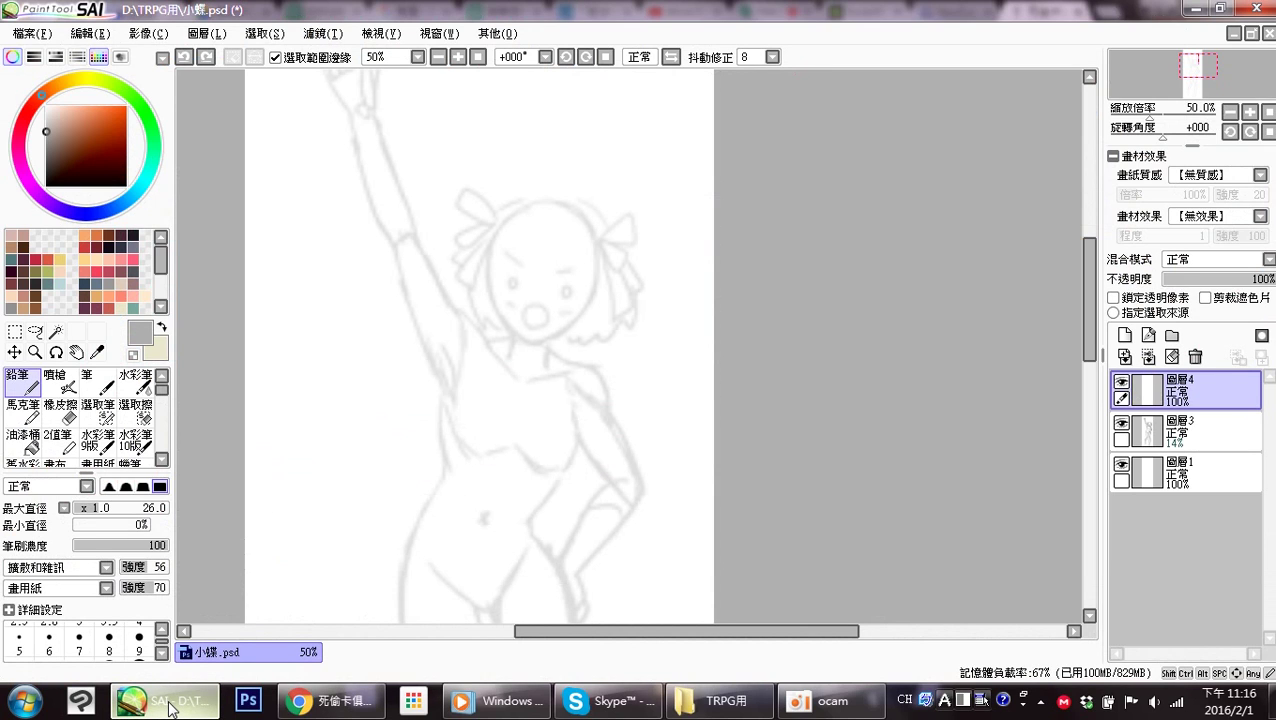
pyautogui.click(1185, 432)
pyautogui.press('e')
pyautogui.moveTo(564, 263)
pyautogui.mouseDown()
pyautogui.moveTo(570, 276)
pyautogui.moveTo(541, 285)
pyautogui.moveTo(527, 313)
pyautogui.moveTo(633, 235)
pyautogui.moveTo(636, 292)
pyautogui.moveTo(620, 302)
pyautogui.moveTo(616, 276)
pyautogui.moveTo(626, 314)
pyautogui.mouseUp()
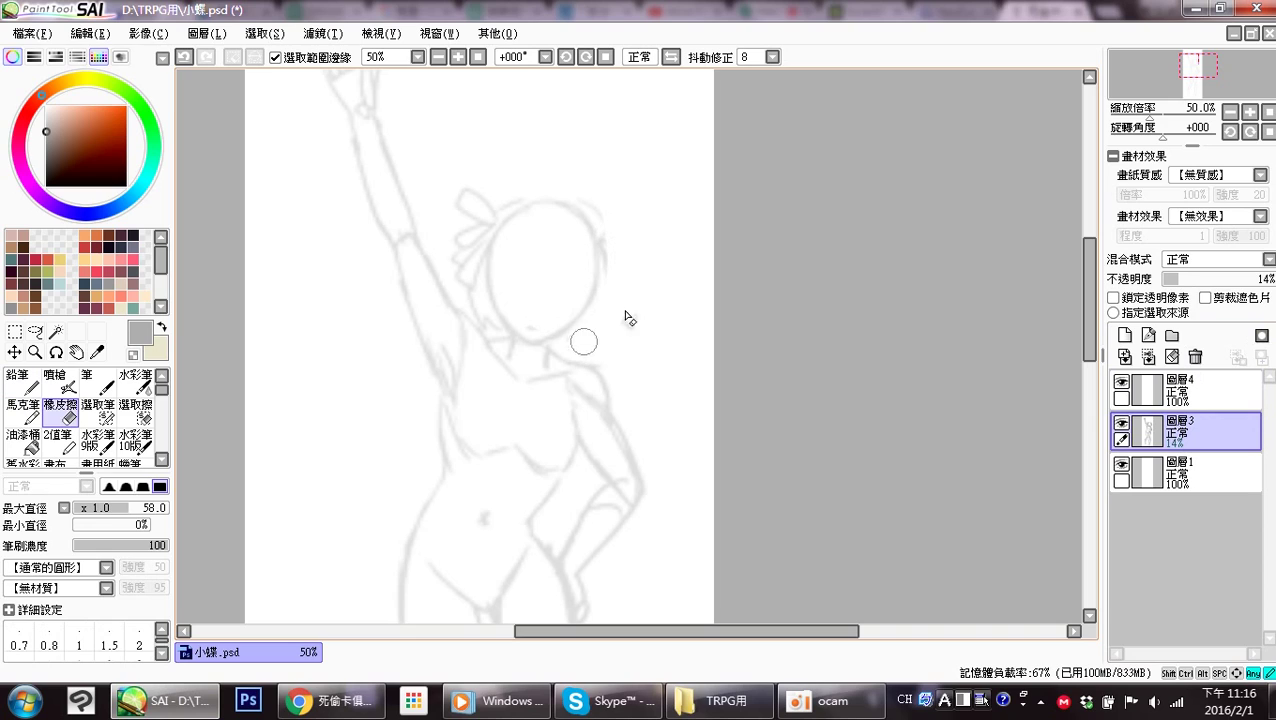
pyautogui.moveTo(501, 199)
pyautogui.mouseDown()
pyautogui.moveTo(451, 244)
pyautogui.moveTo(496, 184)
pyautogui.moveTo(497, 201)
pyautogui.moveTo(460, 238)
pyautogui.moveTo(503, 199)
pyautogui.moveTo(463, 282)
pyautogui.moveTo(467, 266)
pyautogui.moveTo(480, 303)
pyautogui.mouseUp()
# Sketch the curved side of the head over the faint guide with a dark gray pencil on layer 圖層4.
pyautogui.press('n')
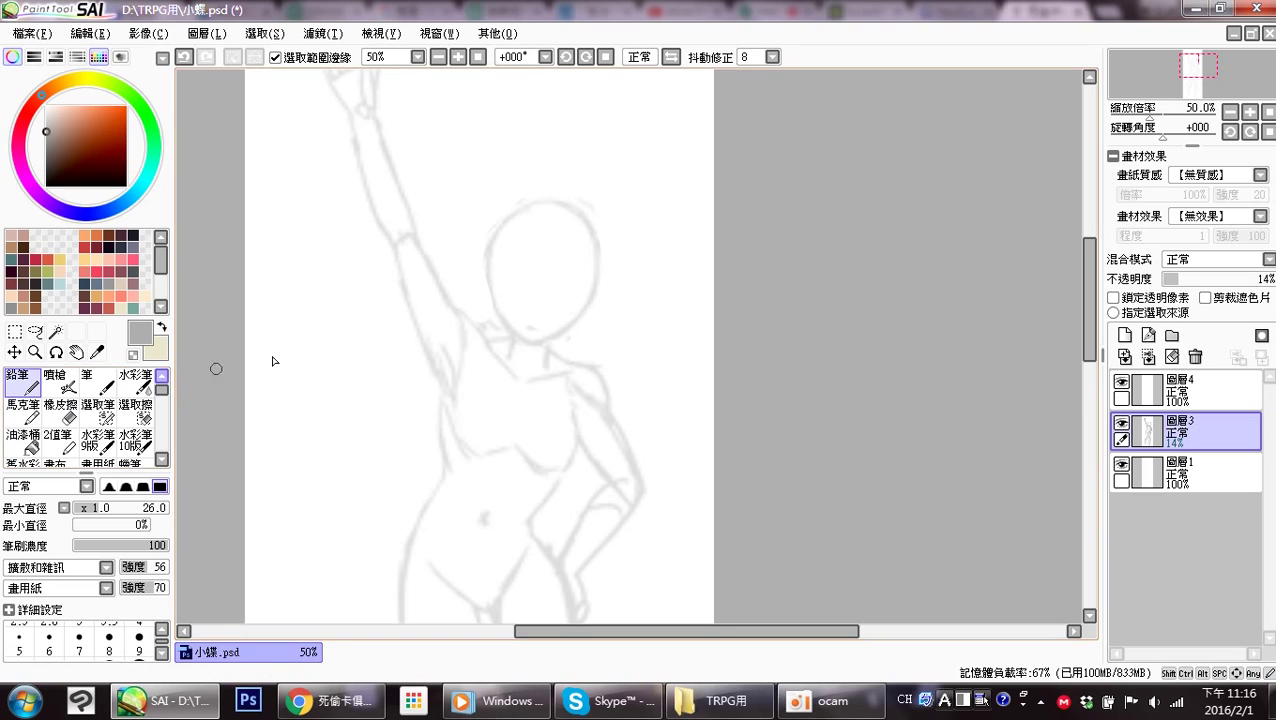
pyautogui.click(1214, 396)
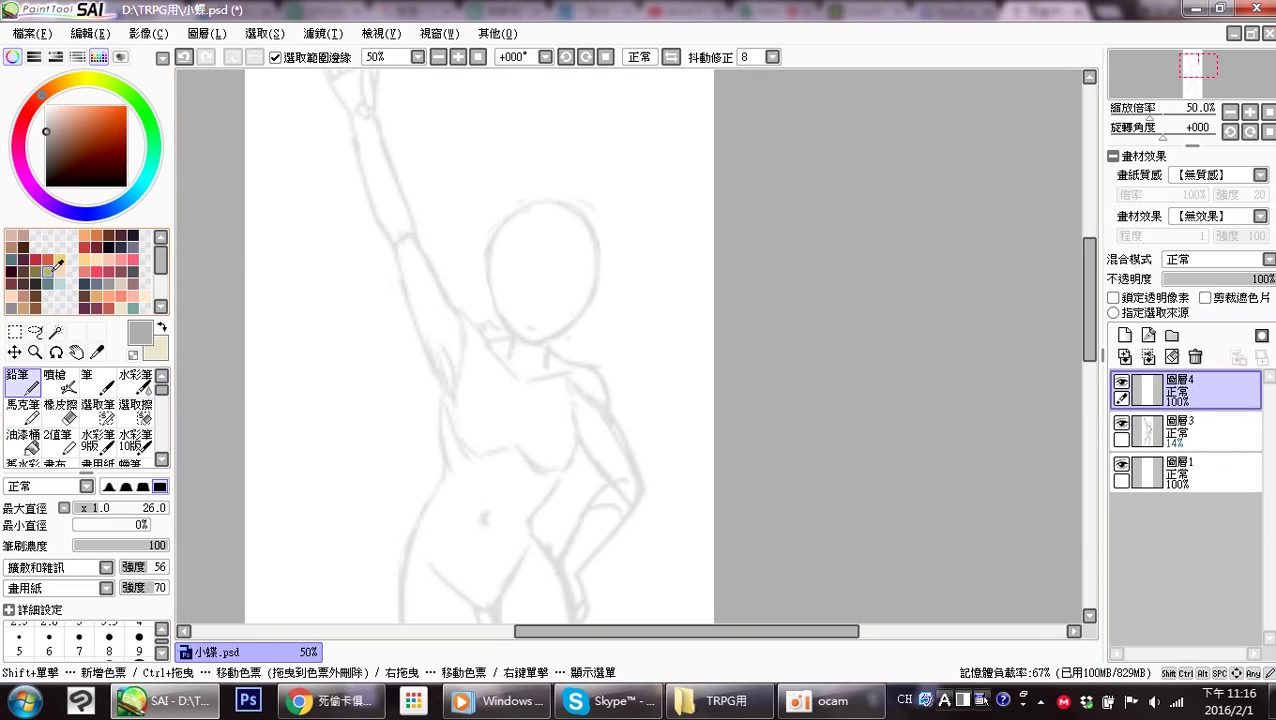
pyautogui.click(43, 152)
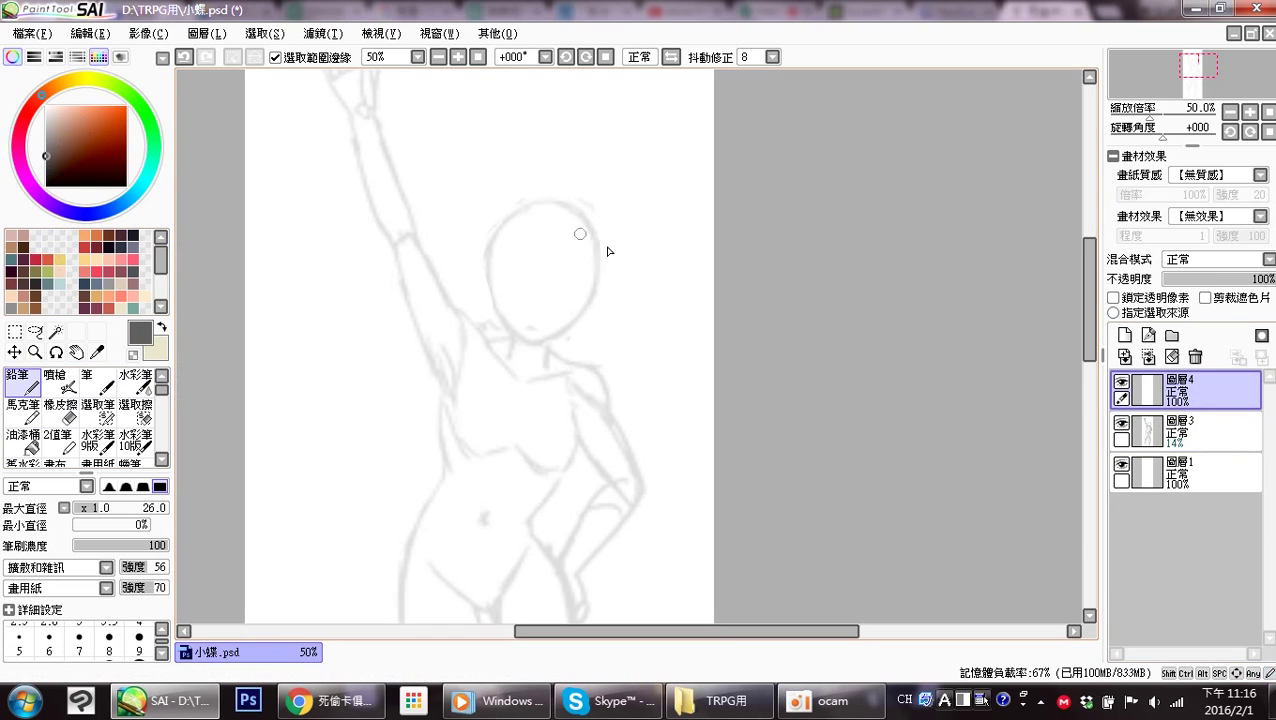
pyautogui.moveTo(523, 203)
pyautogui.mouseDown()
pyautogui.moveTo(485, 262)
pyautogui.moveTo(491, 293)
pyautogui.mouseUp()
# Switch to the browser, examine the reference character picture on Imgur, and return to the drawing in PaintTool SAI.
pyautogui.click(355, 709)
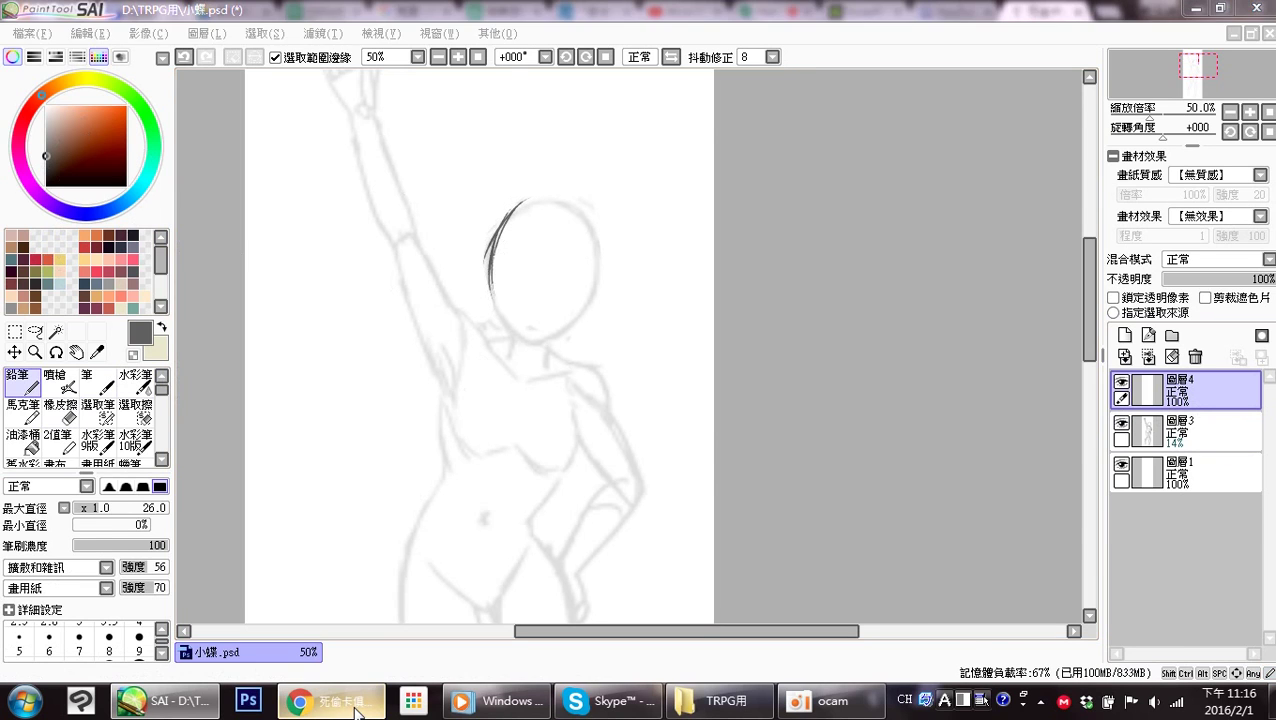
pyautogui.click(357, 705)
pyautogui.click(866, 13)
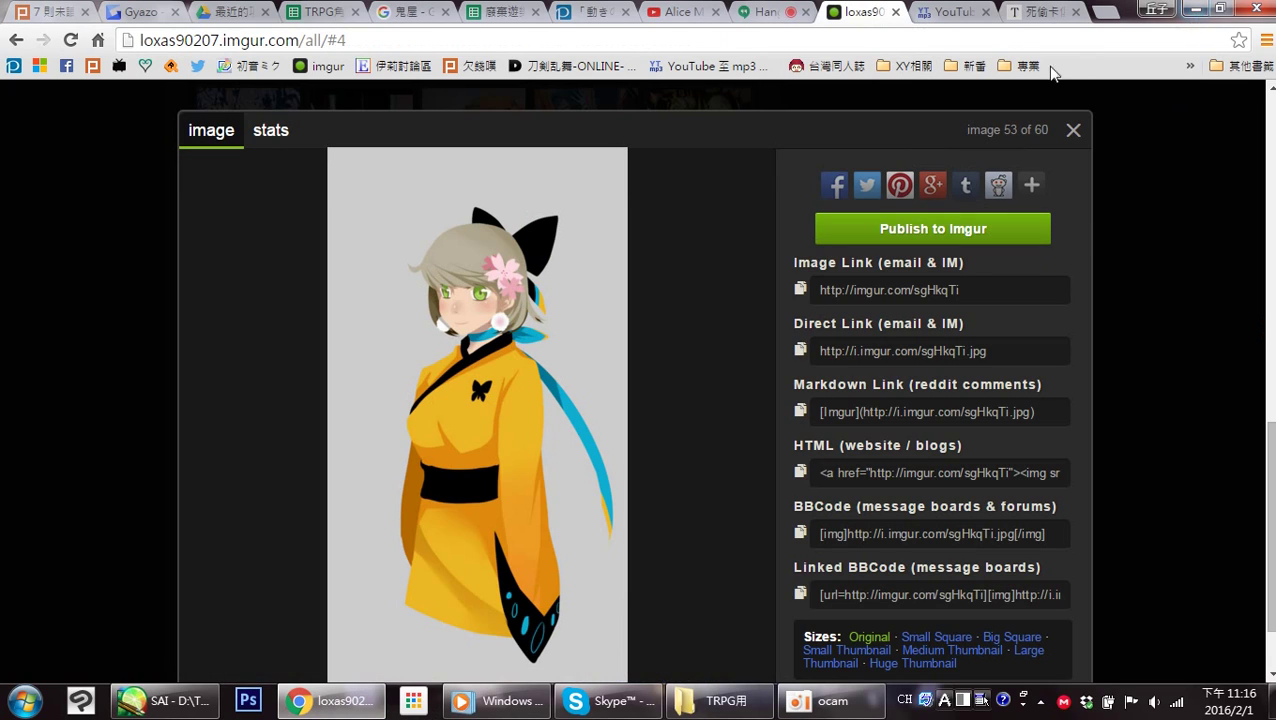
pyautogui.click(1040, 10)
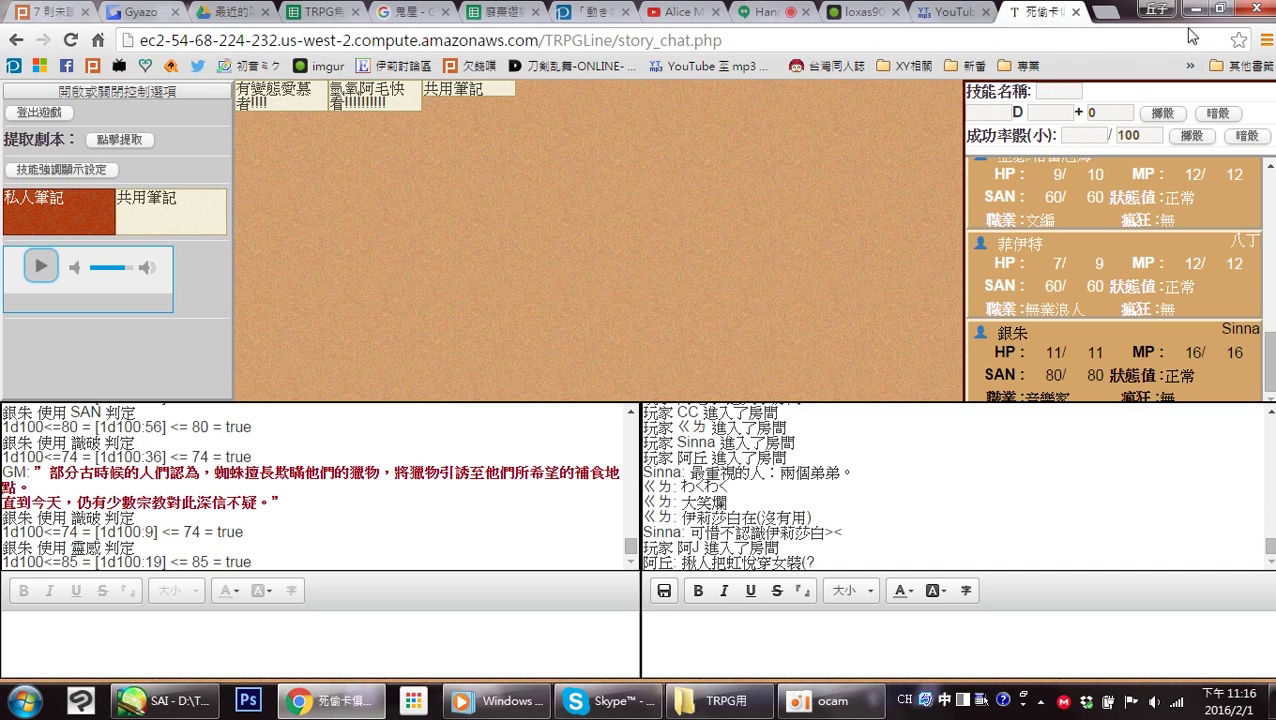
pyautogui.hotkey('alt', 'Tab')
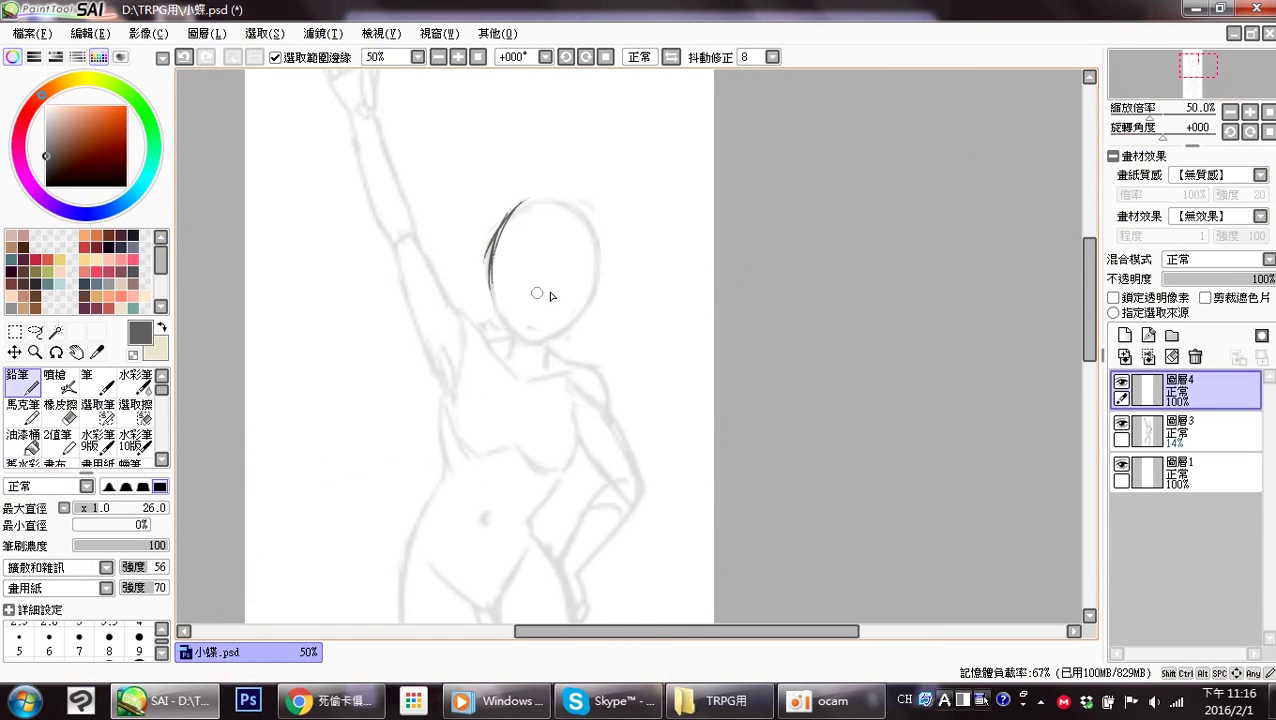
# Sketch the tilted cross guidelines on the face, the bangs over the forehead, and one ear.
pyautogui.moveTo(467, 262); pyautogui.dragTo(591, 283)
pyautogui.hotkey('ctrl', 'z')
pyautogui.moveTo(475, 265)
pyautogui.mouseDown()
pyautogui.moveTo(586, 285)
pyautogui.moveTo(464, 265)
pyautogui.moveTo(619, 301)
pyautogui.mouseUp()
pyautogui.moveTo(560, 200); pyautogui.dragTo(529, 347)
pyautogui.moveTo(518, 216)
pyautogui.mouseDown()
pyautogui.moveTo(539, 263)
pyautogui.moveTo(547, 251)
pyautogui.moveTo(590, 258)
pyautogui.moveTo(598, 280)
pyautogui.mouseUp()
pyautogui.moveTo(562, 224)
pyautogui.mouseDown()
pyautogui.moveTo(582, 275)
pyautogui.moveTo(542, 236)
pyautogui.moveTo(598, 280)
pyautogui.moveTo(604, 303)
pyautogui.moveTo(578, 322)
pyautogui.mouseUp()
pyautogui.hotkey('ctrl', 'z')
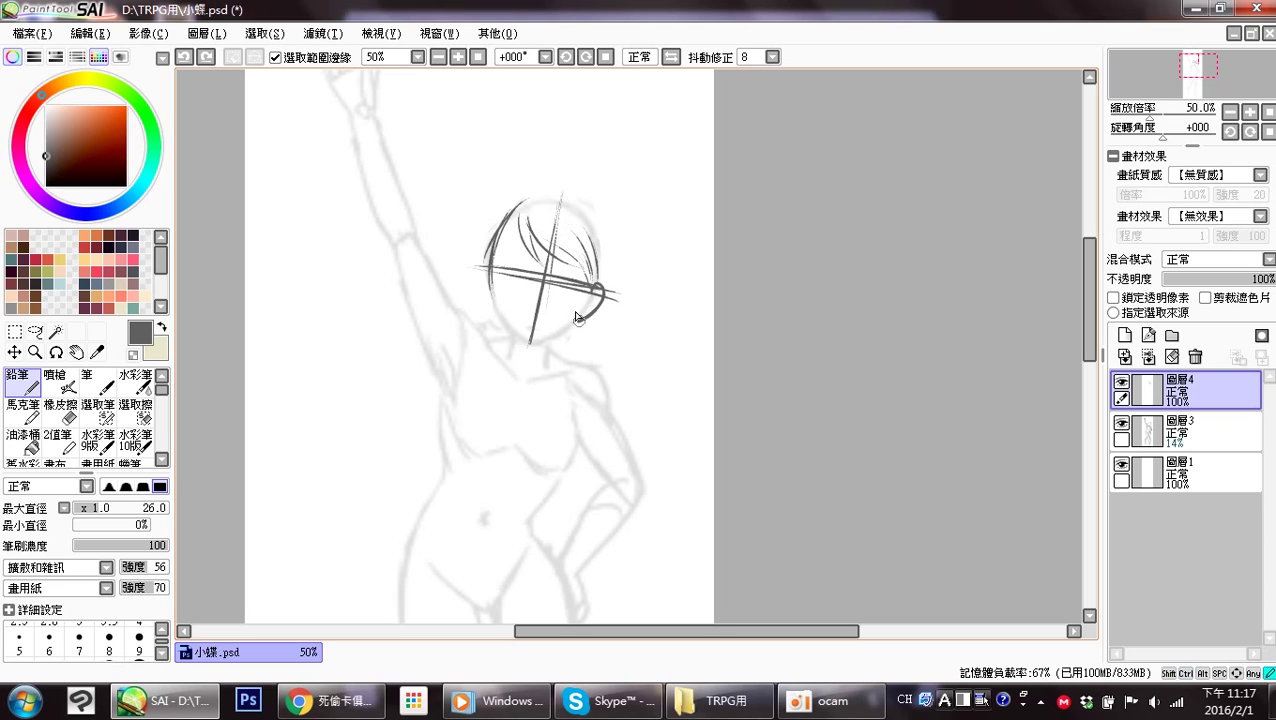
# Sketch the jawline down to a pointed chin, redoing the cheek strokes, and complete the ears.
pyautogui.moveTo(484, 258)
pyautogui.mouseDown()
pyautogui.moveTo(488, 302)
pyautogui.moveTo(528, 346)
pyautogui.mouseUp()
pyautogui.hotkey('ctrl', 'z')
pyautogui.hotkey('ctrl', 'z')
pyautogui.moveTo(490, 304)
pyautogui.mouseDown()
pyautogui.moveTo(530, 346)
pyautogui.moveTo(555, 337)
pyautogui.mouseUp()
pyautogui.moveTo(590, 297); pyautogui.dragTo(569, 330)
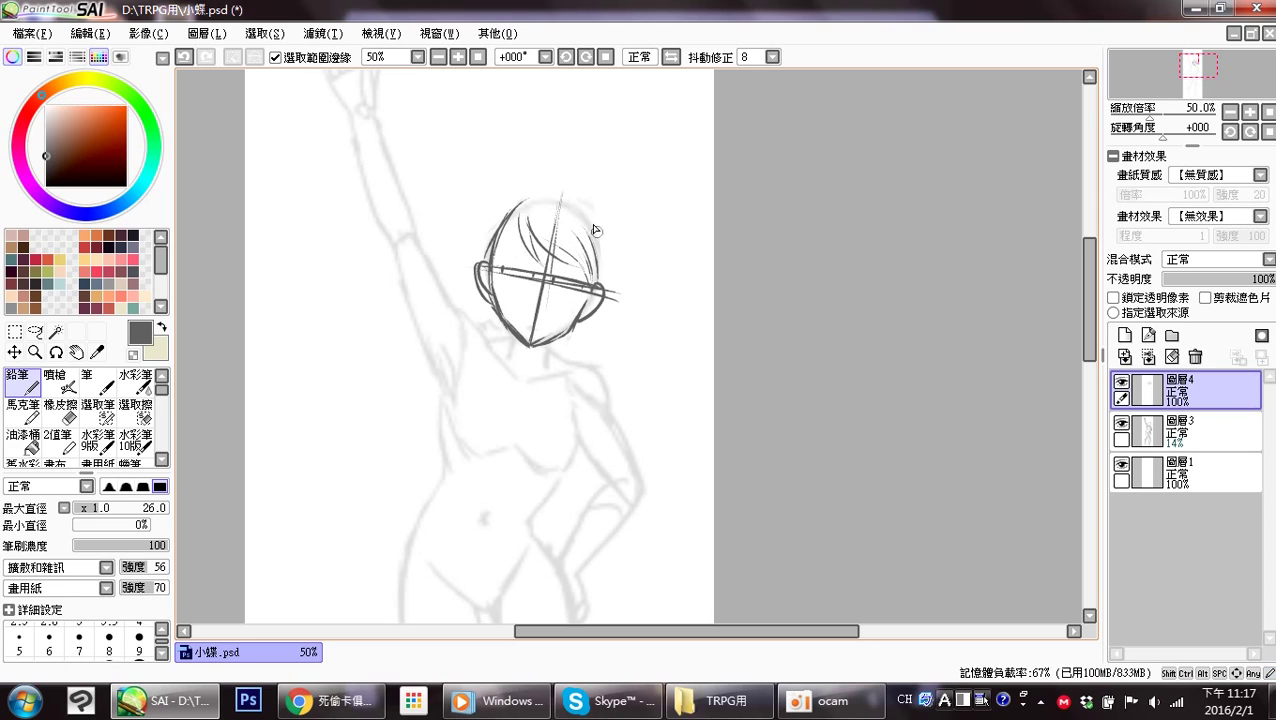
# Sketch chin-length bobbed hair on both sides of the face and add the open mouth and eye lines.
pyautogui.moveTo(595, 220)
pyautogui.mouseDown()
pyautogui.moveTo(614, 254)
pyautogui.moveTo(613, 243)
pyautogui.moveTo(603, 233)
pyautogui.moveTo(612, 323)
pyautogui.moveTo(557, 343)
pyautogui.mouseUp()
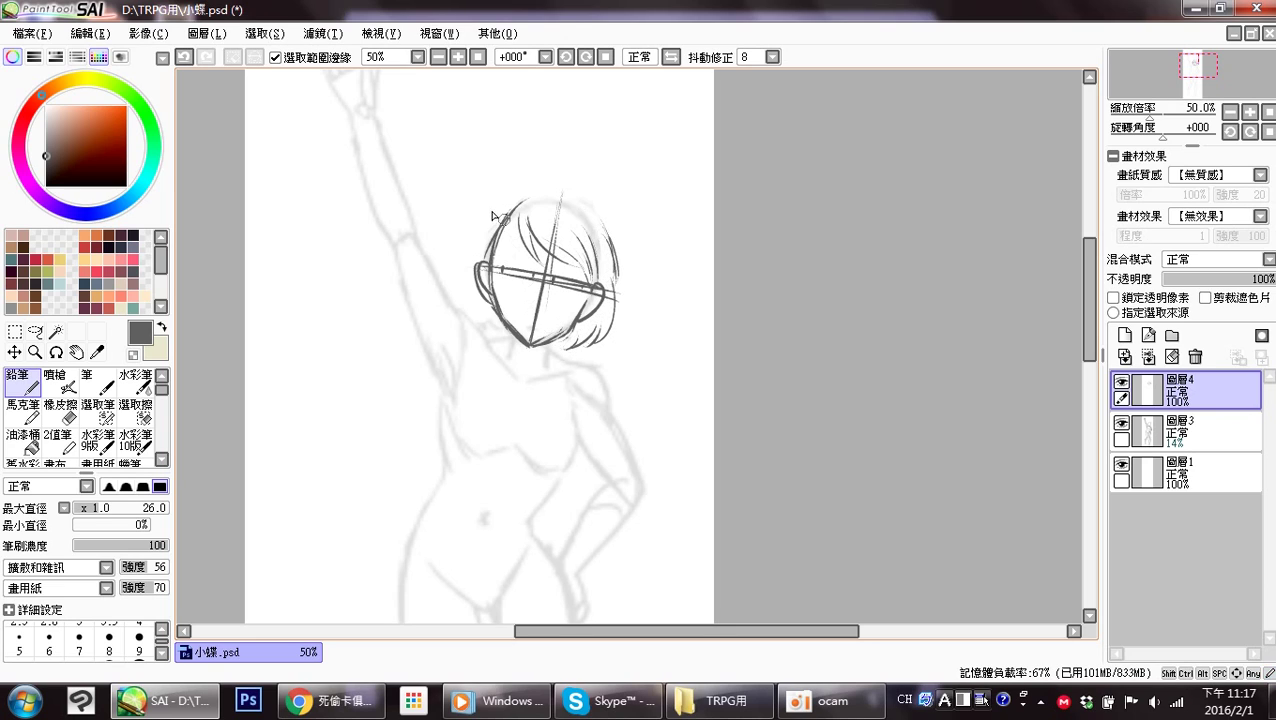
pyautogui.moveTo(502, 204); pyautogui.dragTo(467, 290)
pyautogui.moveTo(474, 245)
pyautogui.mouseDown()
pyautogui.moveTo(481, 275)
pyautogui.moveTo(473, 268)
pyautogui.moveTo(470, 326)
pyautogui.mouseUp()
pyautogui.hotkey('ctrl', 'z')
pyautogui.moveTo(469, 276)
pyautogui.mouseDown()
pyautogui.moveTo(476, 321)
pyautogui.moveTo(476, 288)
pyautogui.moveTo(507, 332)
pyautogui.mouseUp()
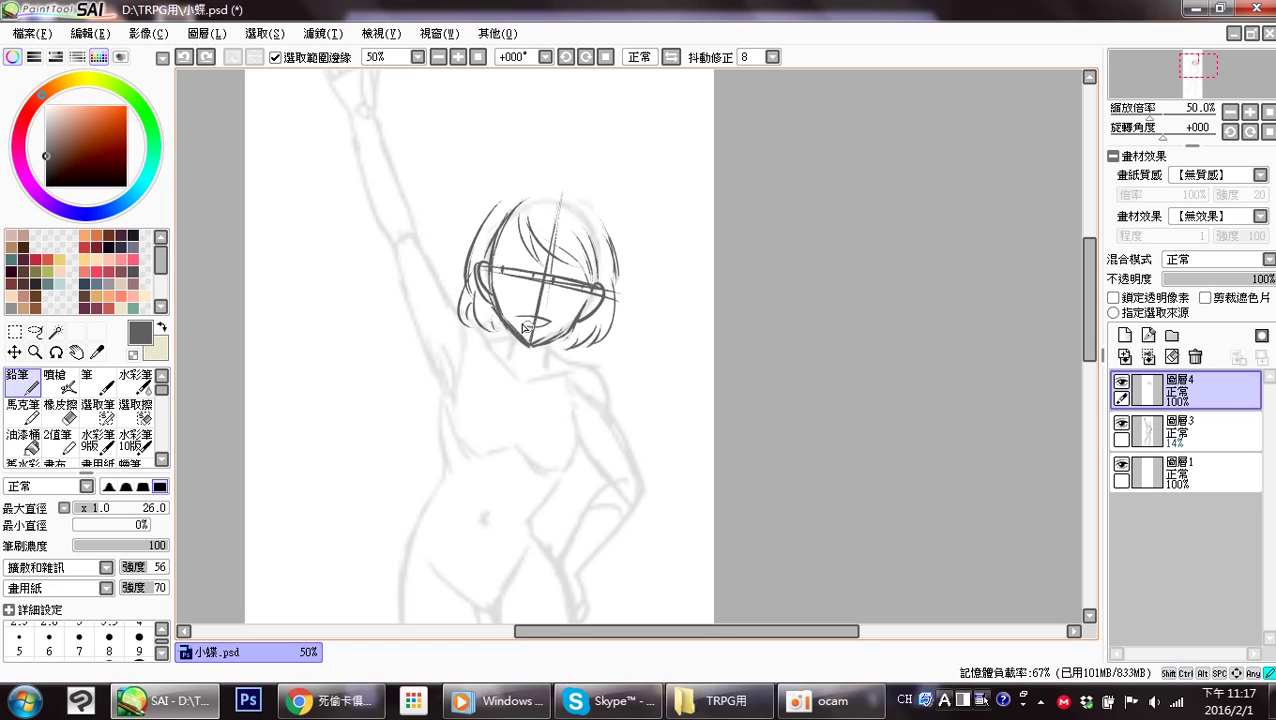
pyautogui.moveTo(549, 322); pyautogui.dragTo(552, 320)
pyautogui.moveTo(497, 280); pyautogui.dragTo(512, 292)
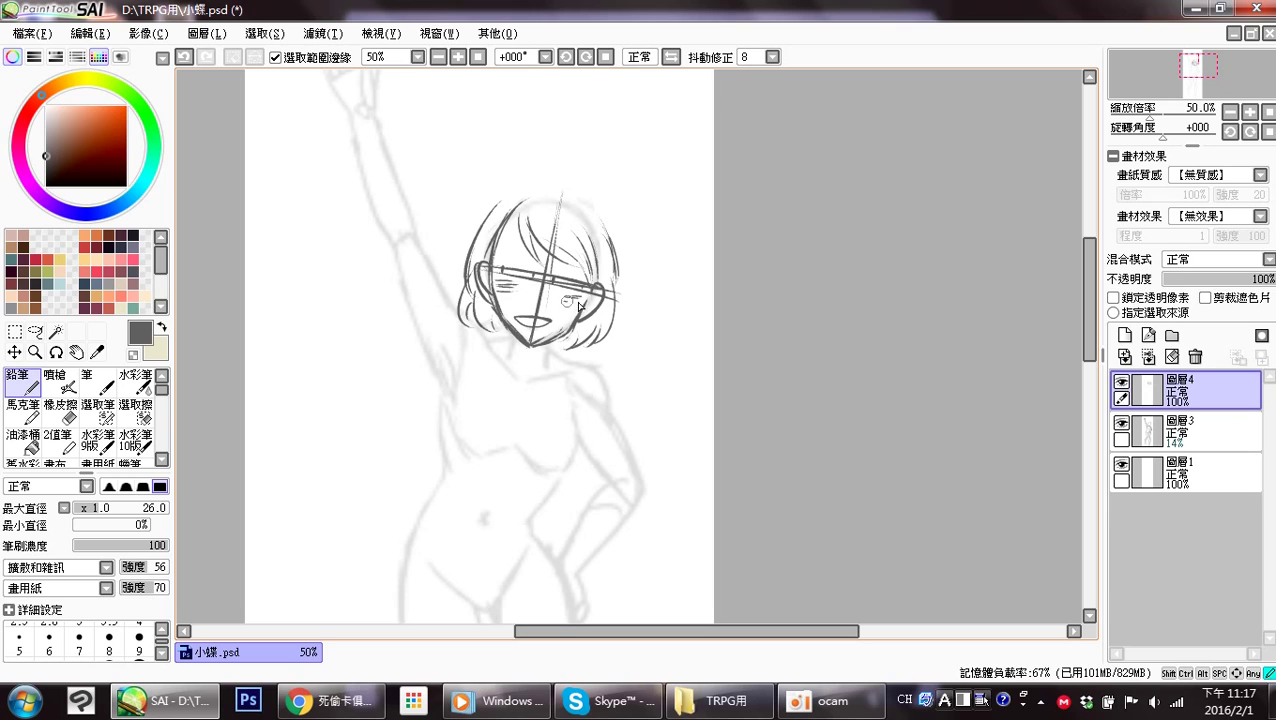
# Scale the head sketch on layer 圖層4 down slightly with a free transform and apply it.
pyautogui.click(14, 331)
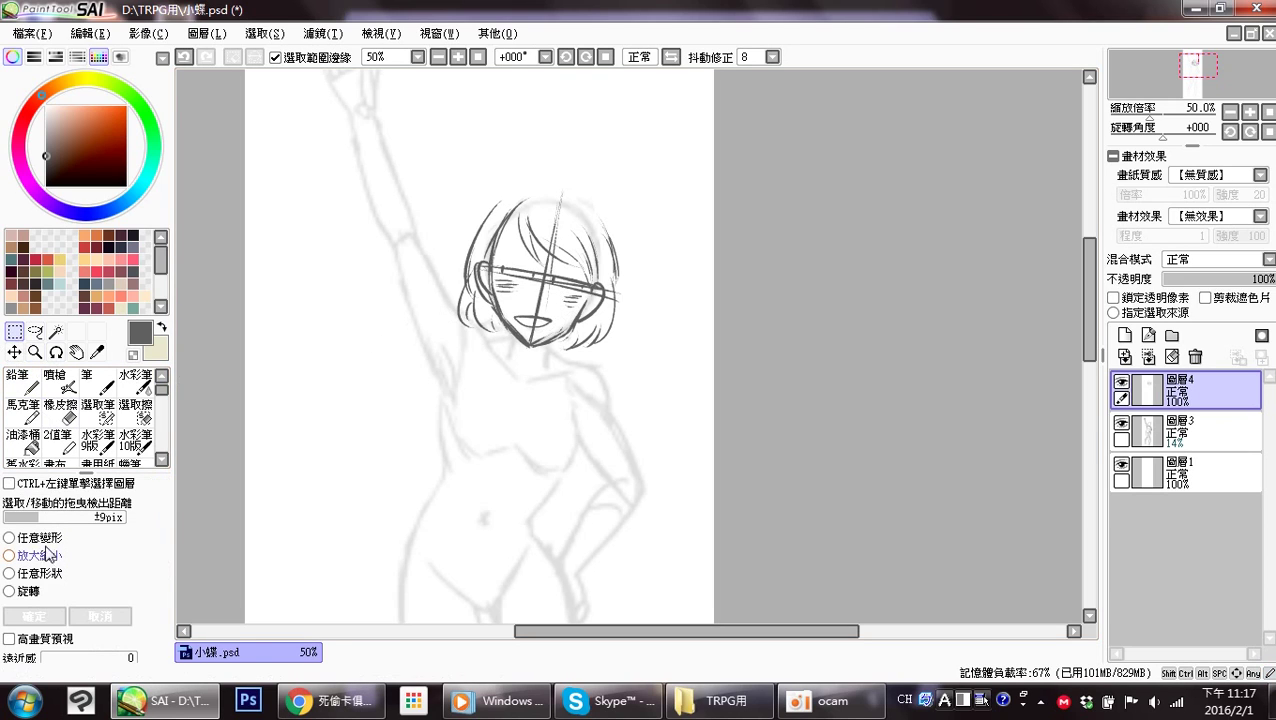
pyautogui.hotkey('ctrl', 't')
pyautogui.moveTo(455, 351); pyautogui.dragTo(486, 323)
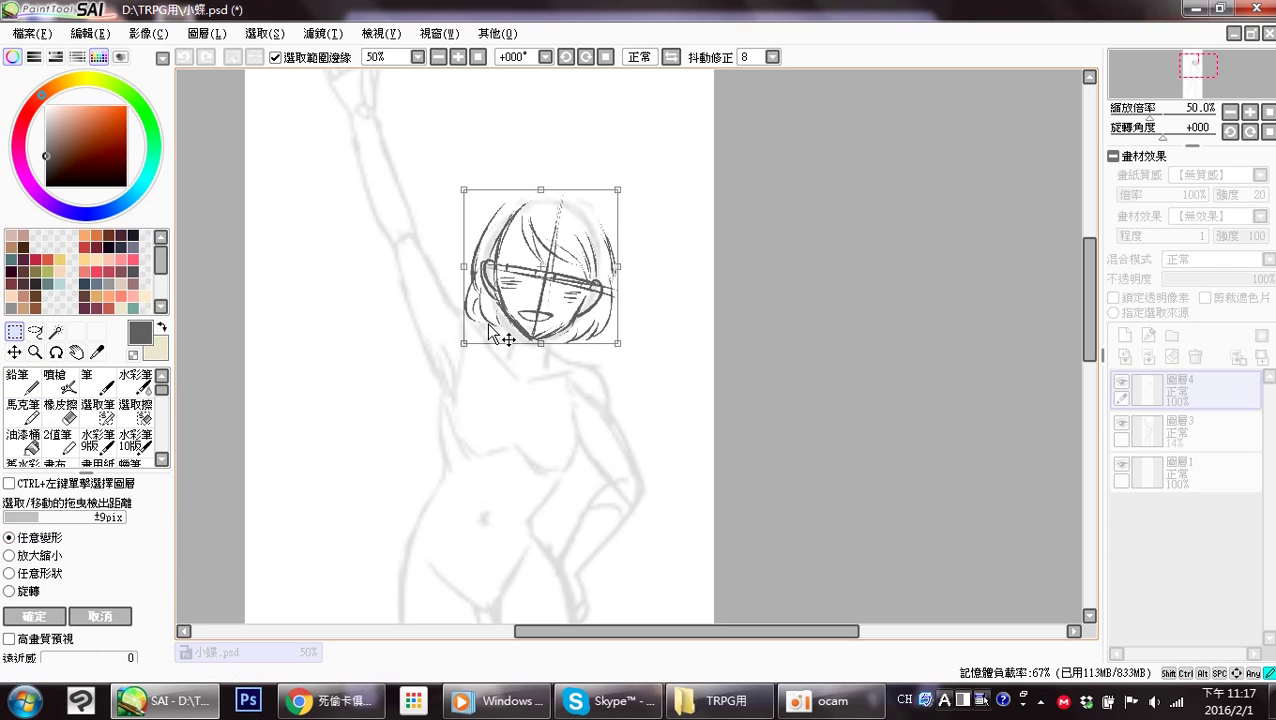
pyautogui.click(128, 620)
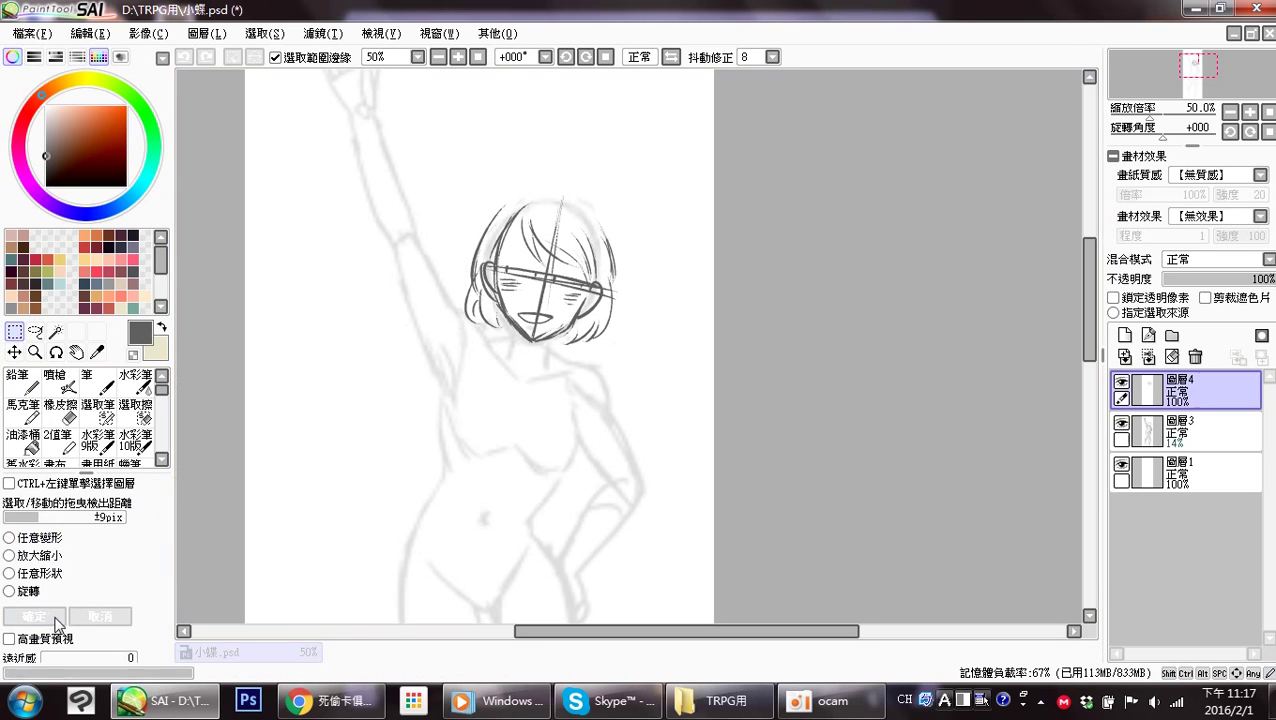
# Sketch the hair's outline over the crown with the pencil, including the outward-curling strand and the parting.
pyautogui.click(30, 386)
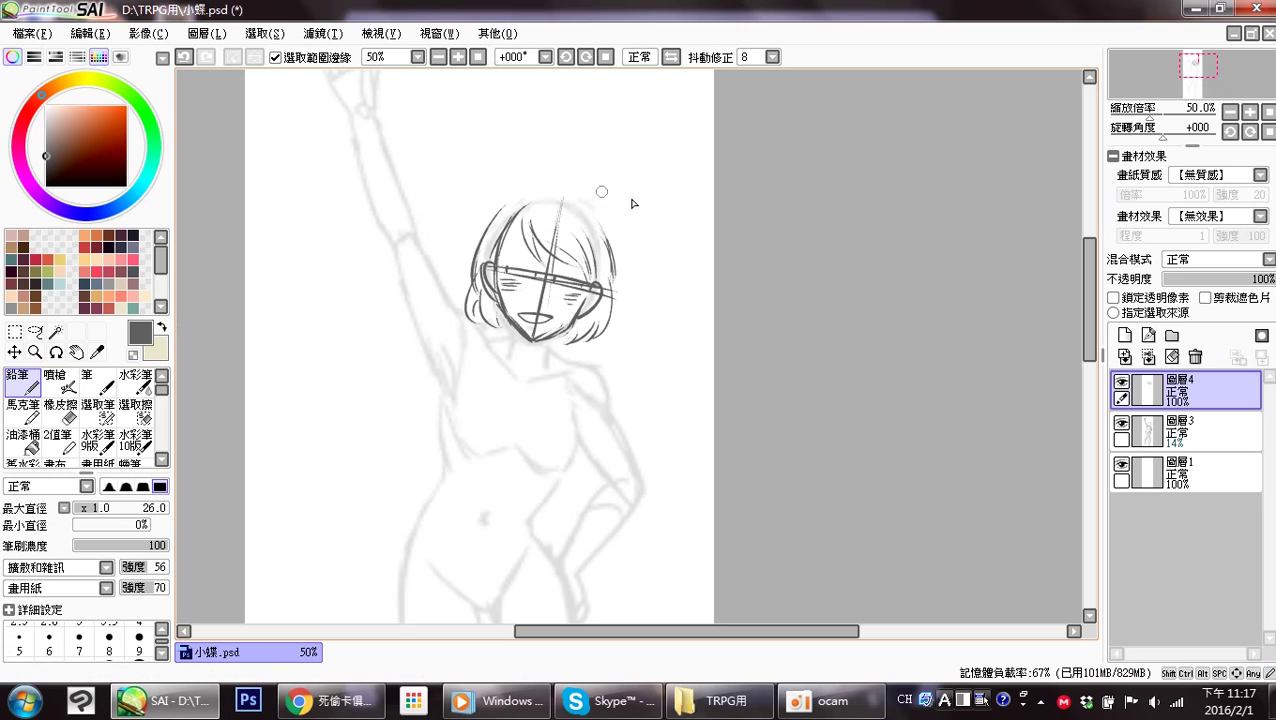
pyautogui.moveTo(512, 203)
pyautogui.mouseDown()
pyautogui.moveTo(576, 197)
pyautogui.moveTo(512, 203)
pyautogui.moveTo(569, 188)
pyautogui.moveTo(537, 193)
pyautogui.moveTo(580, 202)
pyautogui.moveTo(621, 238)
pyautogui.moveTo(600, 214)
pyautogui.moveTo(578, 209)
pyautogui.moveTo(642, 263)
pyautogui.moveTo(595, 233)
pyautogui.moveTo(630, 288)
pyautogui.mouseUp()
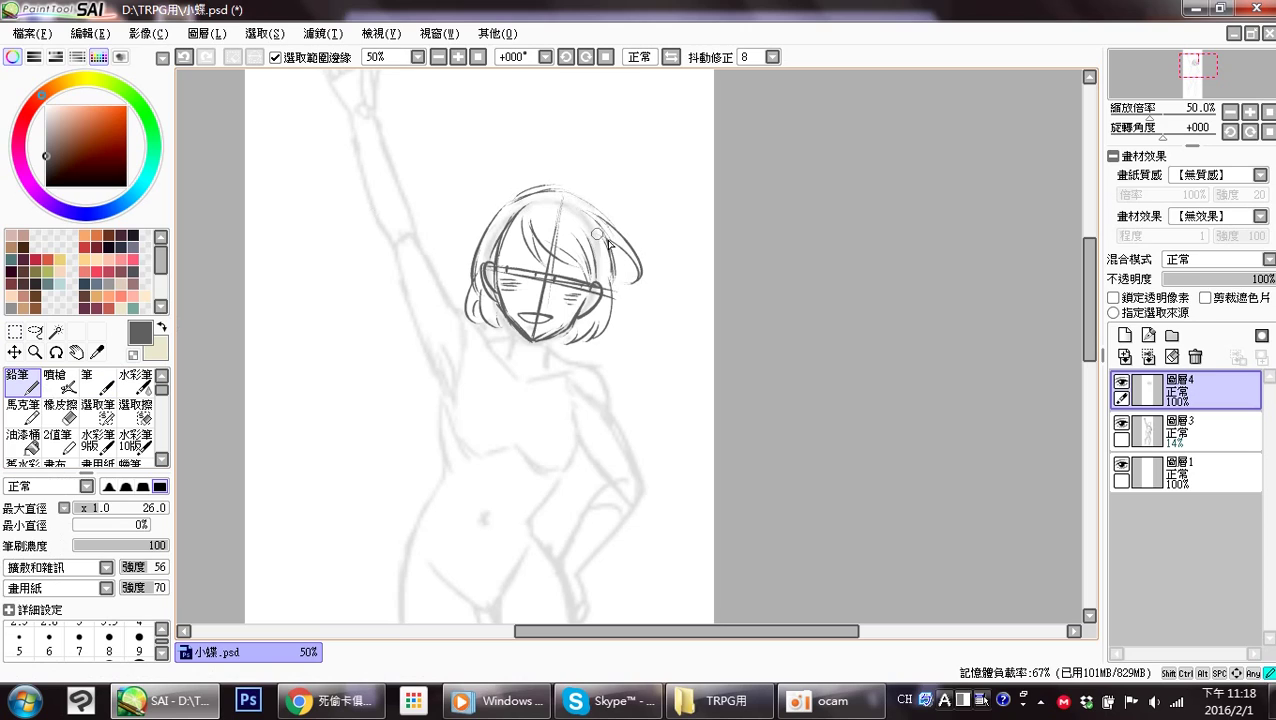
pyautogui.moveTo(608, 243); pyautogui.dragTo(610, 266)
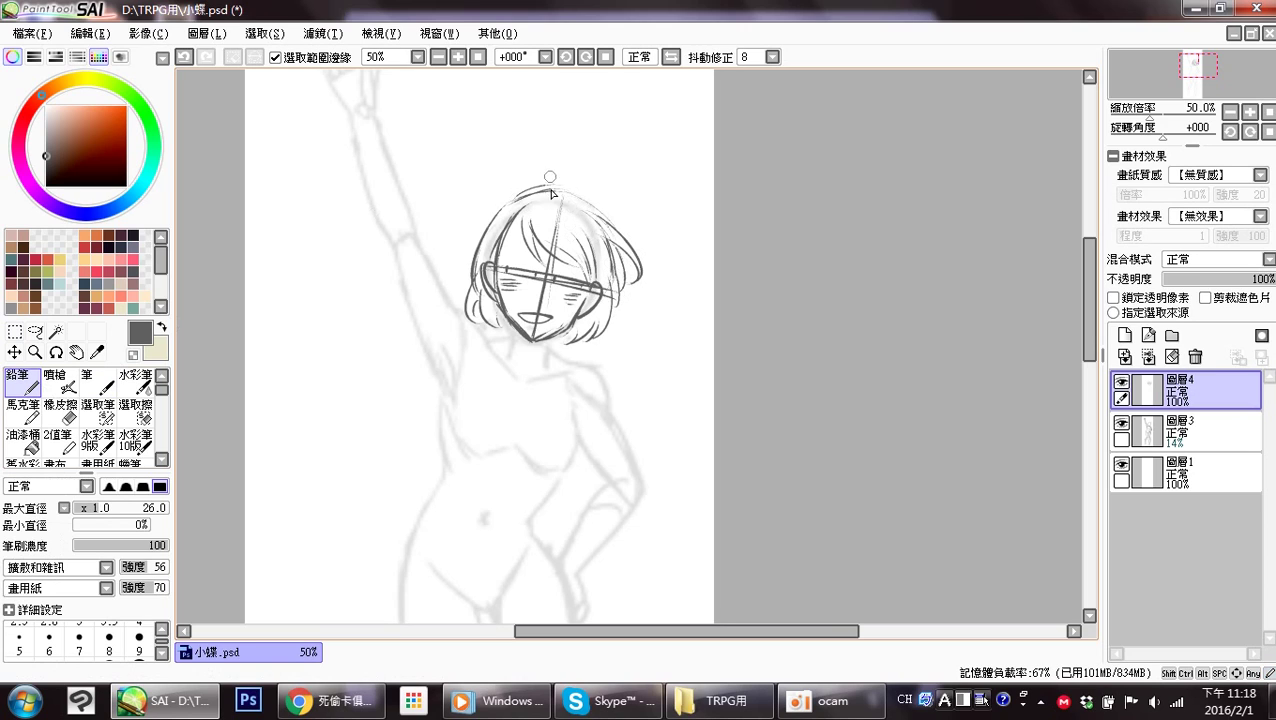
pyautogui.moveTo(556, 180); pyautogui.dragTo(544, 234)
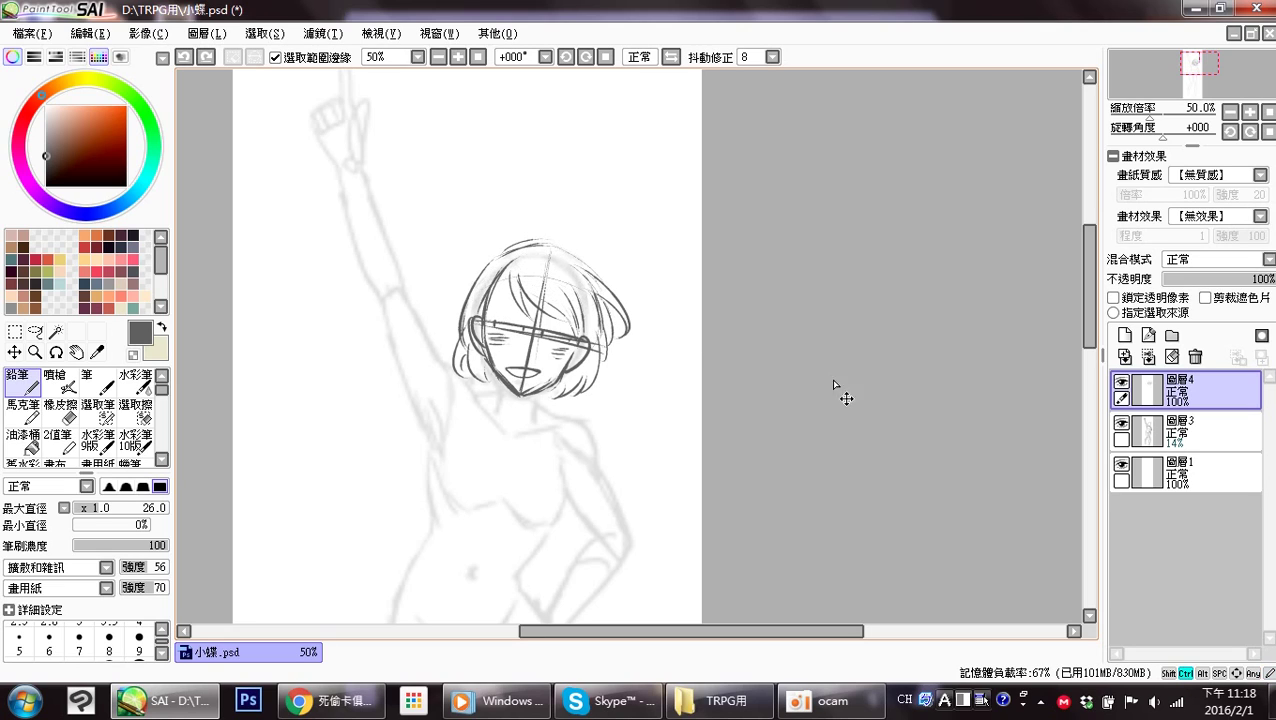
pyautogui.click(1124, 337)
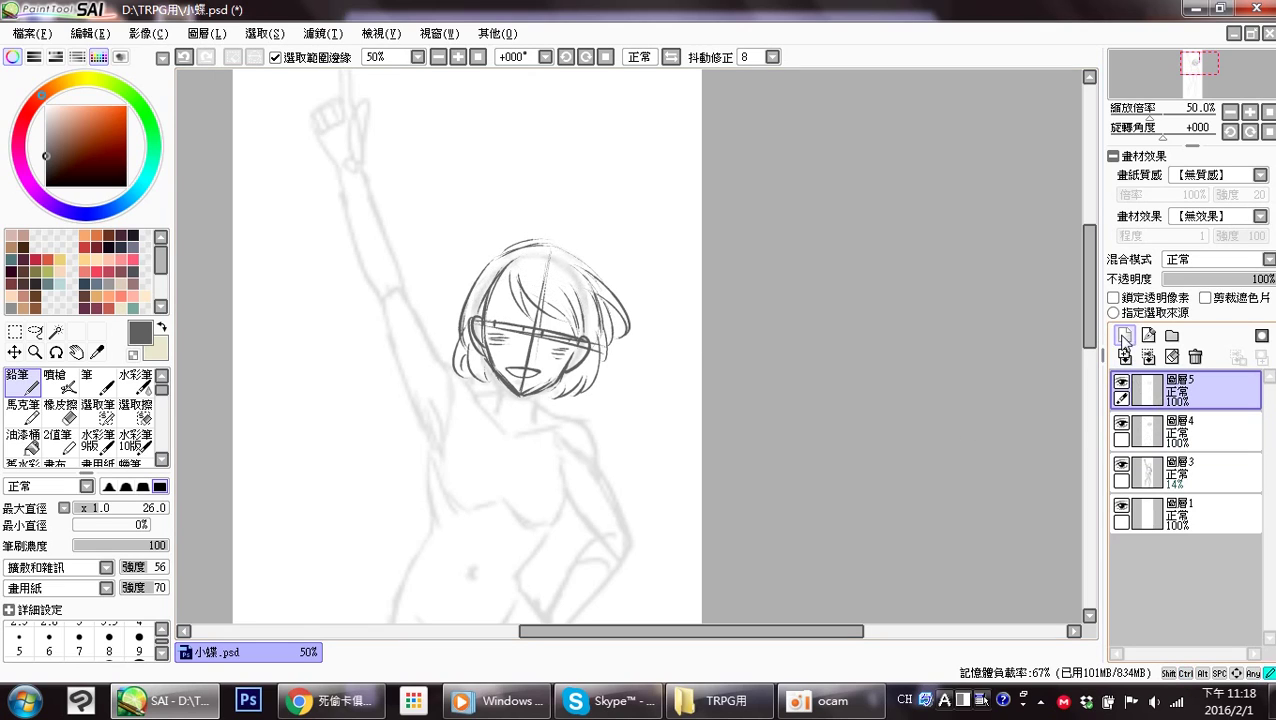
pyautogui.click(34, 257)
pyautogui.moveTo(474, 283)
pyautogui.mouseDown()
pyautogui.moveTo(585, 282)
pyautogui.moveTo(590, 296)
pyautogui.mouseUp()
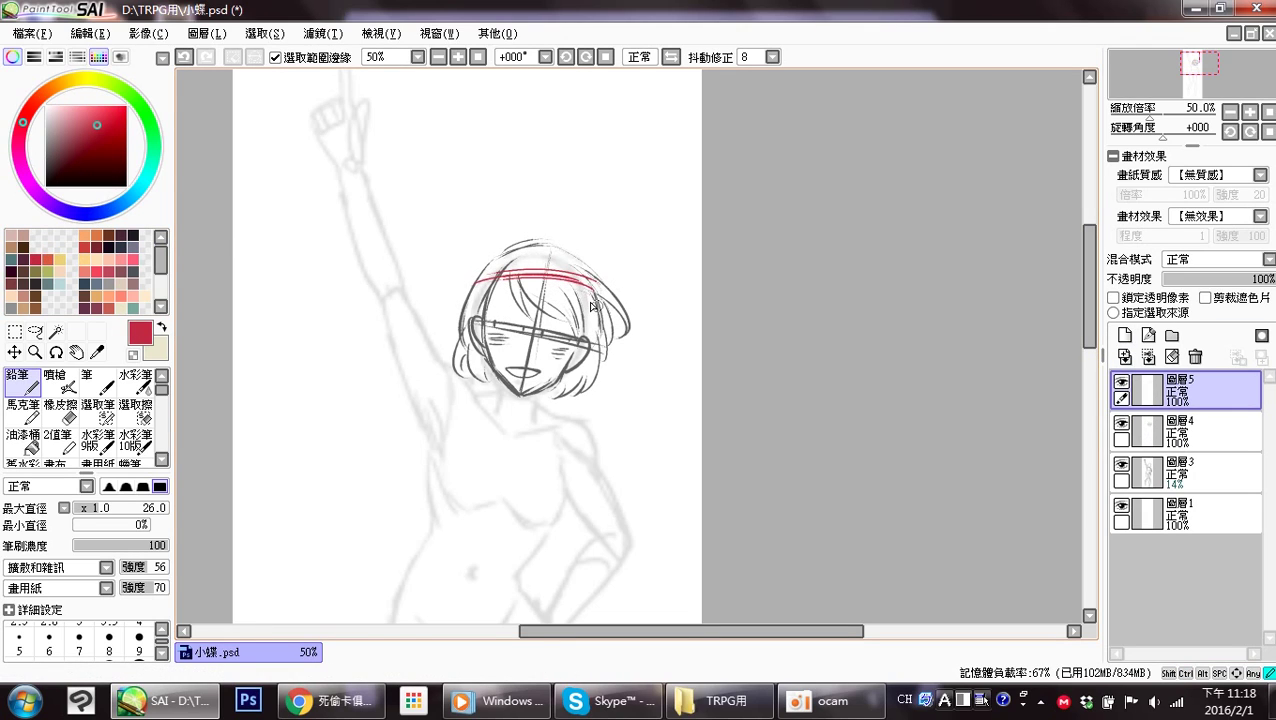
pyautogui.moveTo(489, 288); pyautogui.dragTo(599, 298)
pyautogui.moveTo(490, 290)
pyautogui.mouseDown()
pyautogui.moveTo(456, 270)
pyautogui.moveTo(485, 289)
pyautogui.moveTo(465, 283)
pyautogui.moveTo(477, 270)
pyautogui.moveTo(481, 283)
pyautogui.moveTo(466, 276)
pyautogui.moveTo(482, 292)
pyautogui.moveTo(477, 265)
pyautogui.moveTo(564, 265)
pyautogui.moveTo(533, 267)
pyautogui.moveTo(603, 282)
pyautogui.moveTo(575, 273)
pyautogui.moveTo(604, 295)
pyautogui.moveTo(566, 267)
pyautogui.mouseUp()
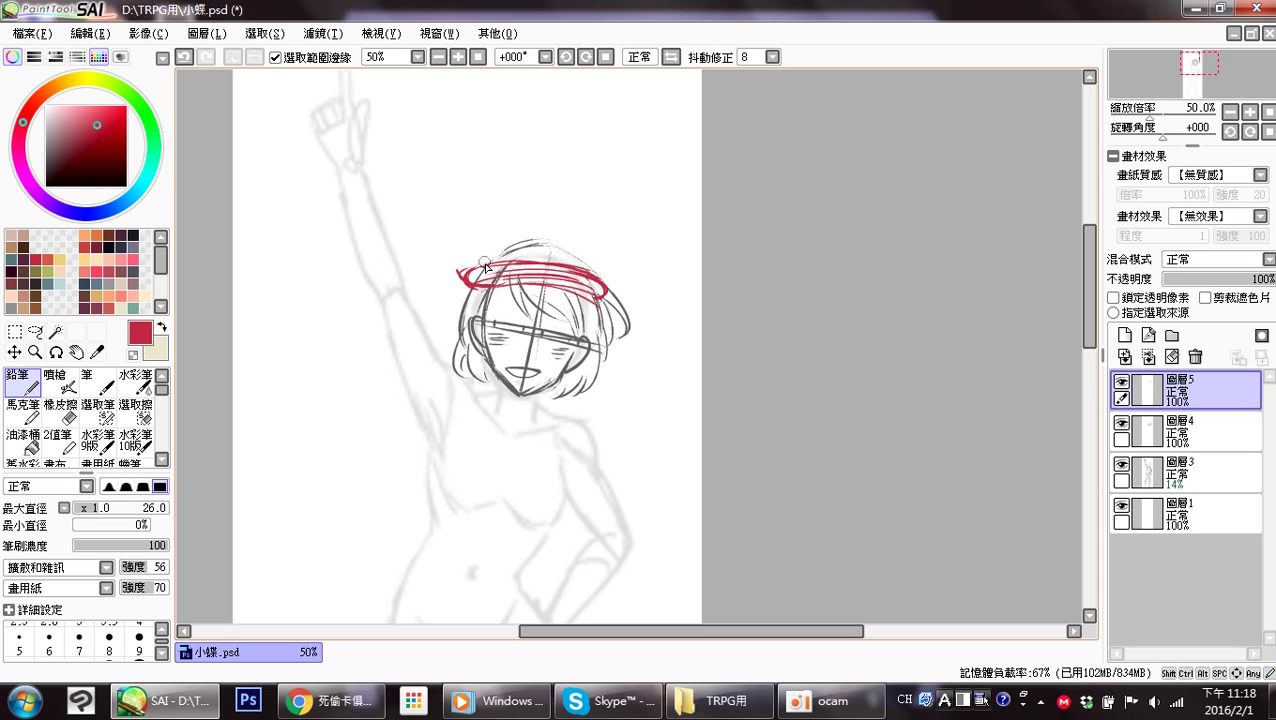
pyautogui.moveTo(478, 266)
pyautogui.mouseDown()
pyautogui.moveTo(553, 229)
pyautogui.moveTo(491, 258)
pyautogui.moveTo(520, 233)
pyautogui.moveTo(513, 249)
pyautogui.moveTo(533, 232)
pyautogui.moveTo(489, 266)
pyautogui.moveTo(520, 232)
pyautogui.moveTo(562, 231)
pyautogui.moveTo(548, 223)
pyautogui.moveTo(598, 275)
pyautogui.moveTo(580, 238)
pyautogui.mouseUp()
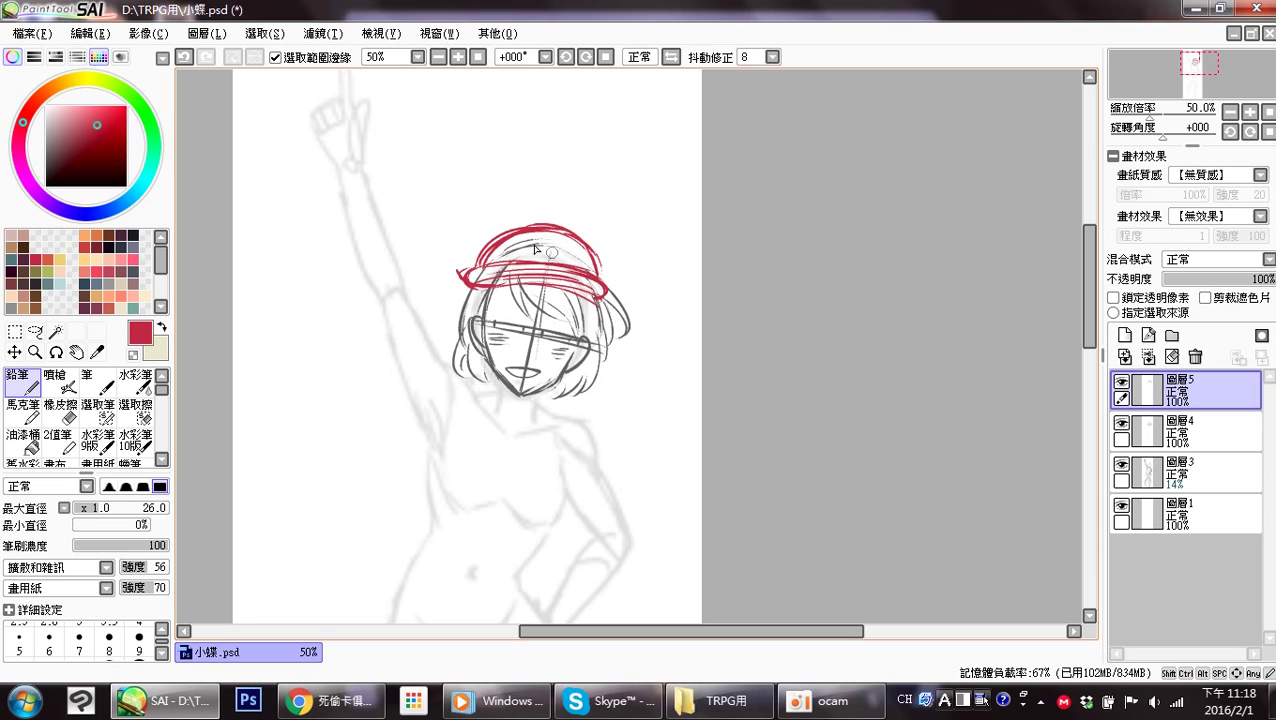
pyautogui.click(1195, 357)
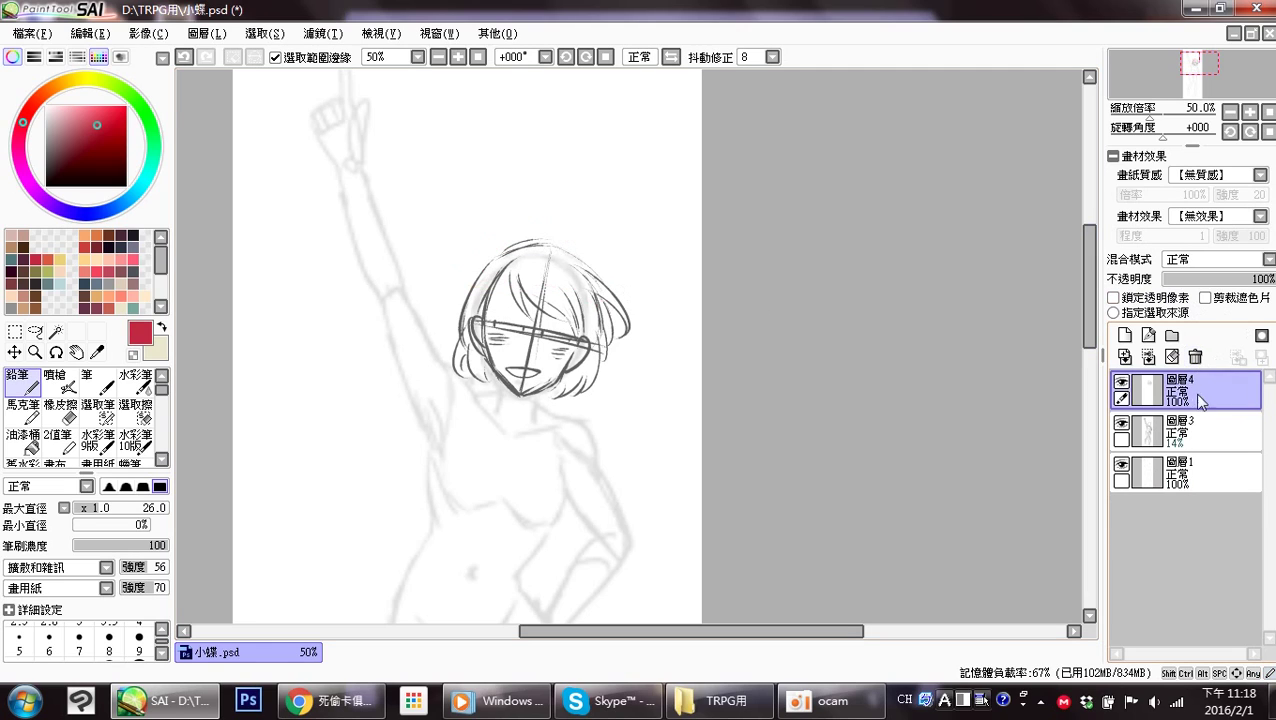
# Add a new layer above layer 圖層4 and draw small red bow-shaped earrings below both ears.
pyautogui.click(1125, 335)
pyautogui.moveTo(573, 300); pyautogui.dragTo(560, 282)
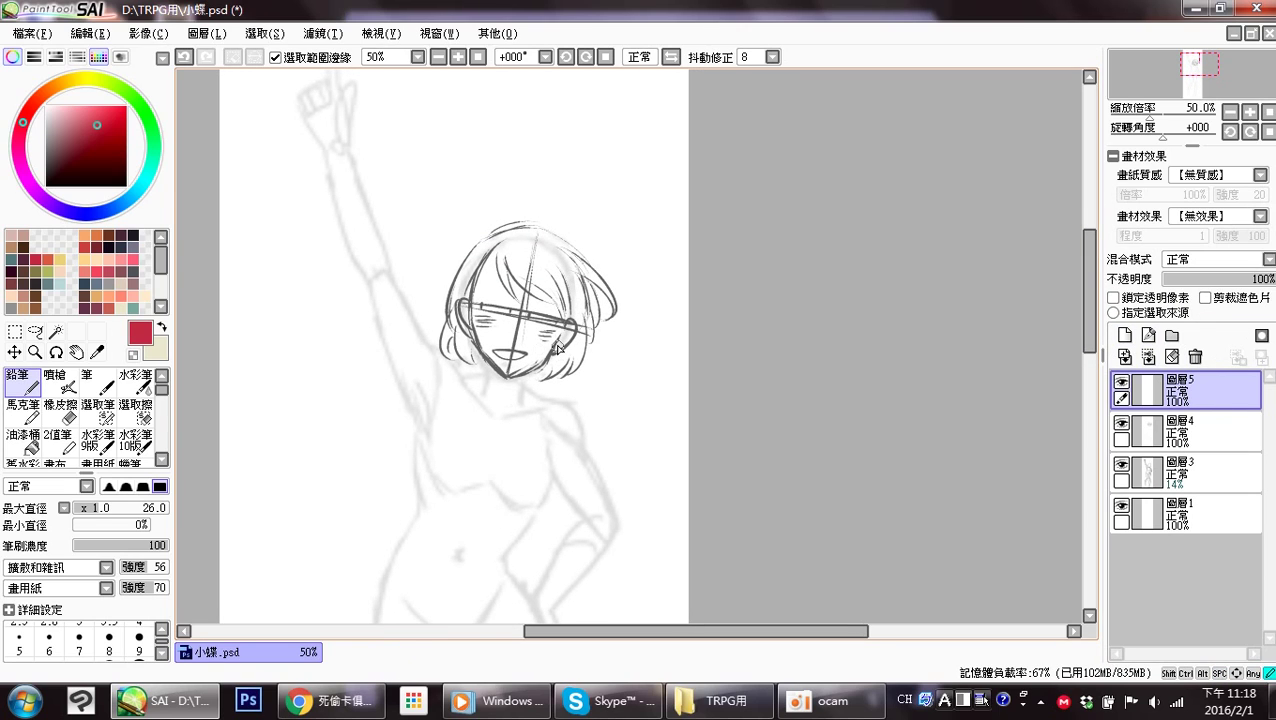
pyautogui.moveTo(557, 348); pyautogui.dragTo(560, 366)
pyautogui.moveTo(469, 324); pyautogui.dragTo(464, 332)
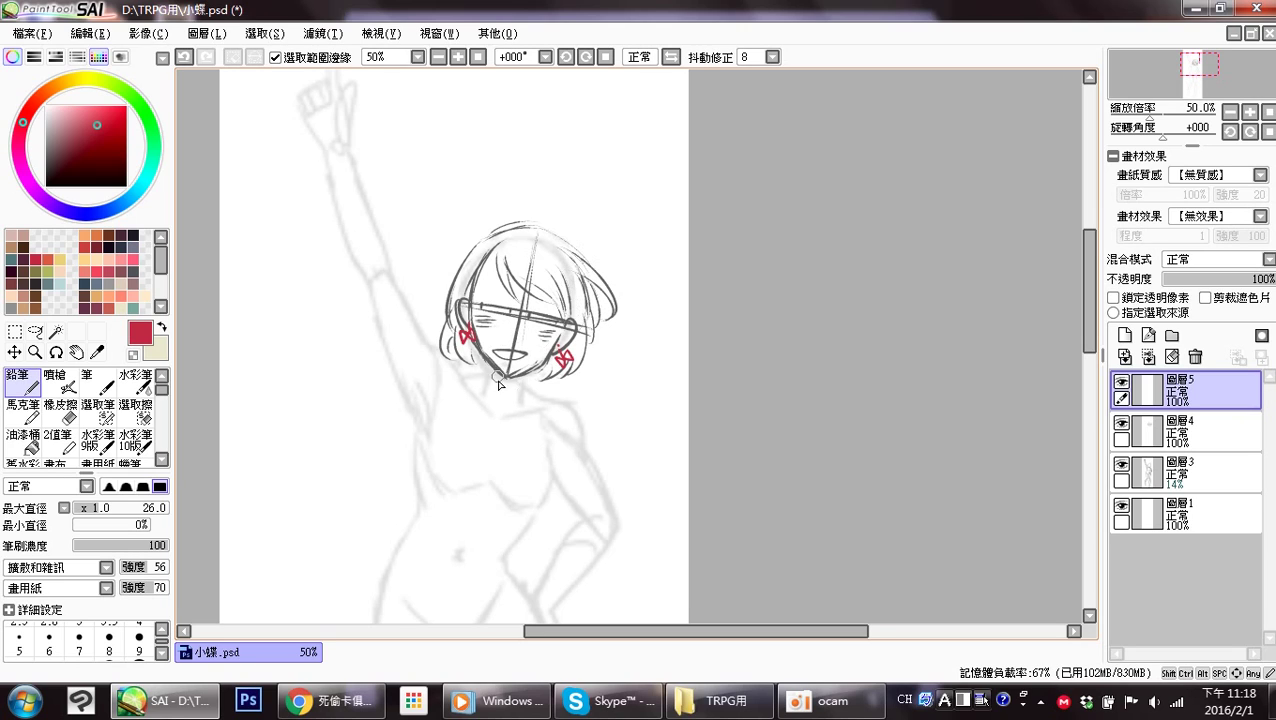
# Sketch a pointed neckerchief with a knot beside the neck in dark gray on layer 圖層4.
pyautogui.moveTo(524, 350); pyautogui.dragTo(530, 272)
pyautogui.keyDown('alt'); pyautogui.click(477, 219); pyautogui.keyUp('alt')
pyautogui.click(1233, 428)
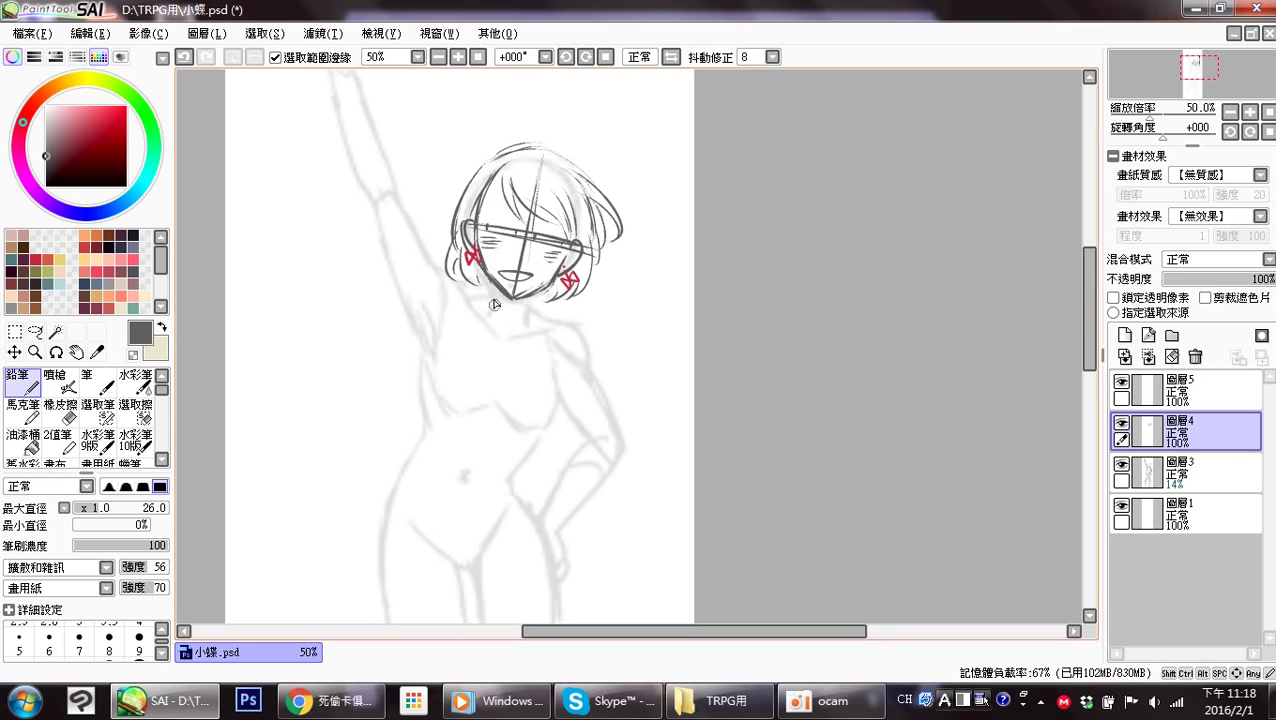
pyautogui.moveTo(544, 293); pyautogui.dragTo(547, 301)
pyautogui.moveTo(481, 268); pyautogui.dragTo(486, 272)
pyautogui.moveTo(470, 280)
pyautogui.mouseDown()
pyautogui.moveTo(472, 306)
pyautogui.moveTo(523, 357)
pyautogui.mouseUp()
pyautogui.moveTo(540, 292)
pyautogui.mouseDown()
pyautogui.moveTo(558, 303)
pyautogui.moveTo(552, 340)
pyautogui.moveTo(527, 364)
pyautogui.mouseUp()
pyautogui.moveTo(488, 281)
pyautogui.mouseDown()
pyautogui.moveTo(514, 312)
pyautogui.moveTo(544, 298)
pyautogui.moveTo(496, 302)
pyautogui.moveTo(525, 334)
pyautogui.mouseUp()
pyautogui.moveTo(484, 276); pyautogui.dragTo(497, 293)
pyautogui.moveTo(478, 276)
pyautogui.mouseDown()
pyautogui.moveTo(497, 301)
pyautogui.moveTo(473, 267)
pyautogui.moveTo(480, 291)
pyautogui.moveTo(490, 300)
pyautogui.moveTo(468, 243)
pyautogui.moveTo(482, 262)
pyautogui.mouseUp()
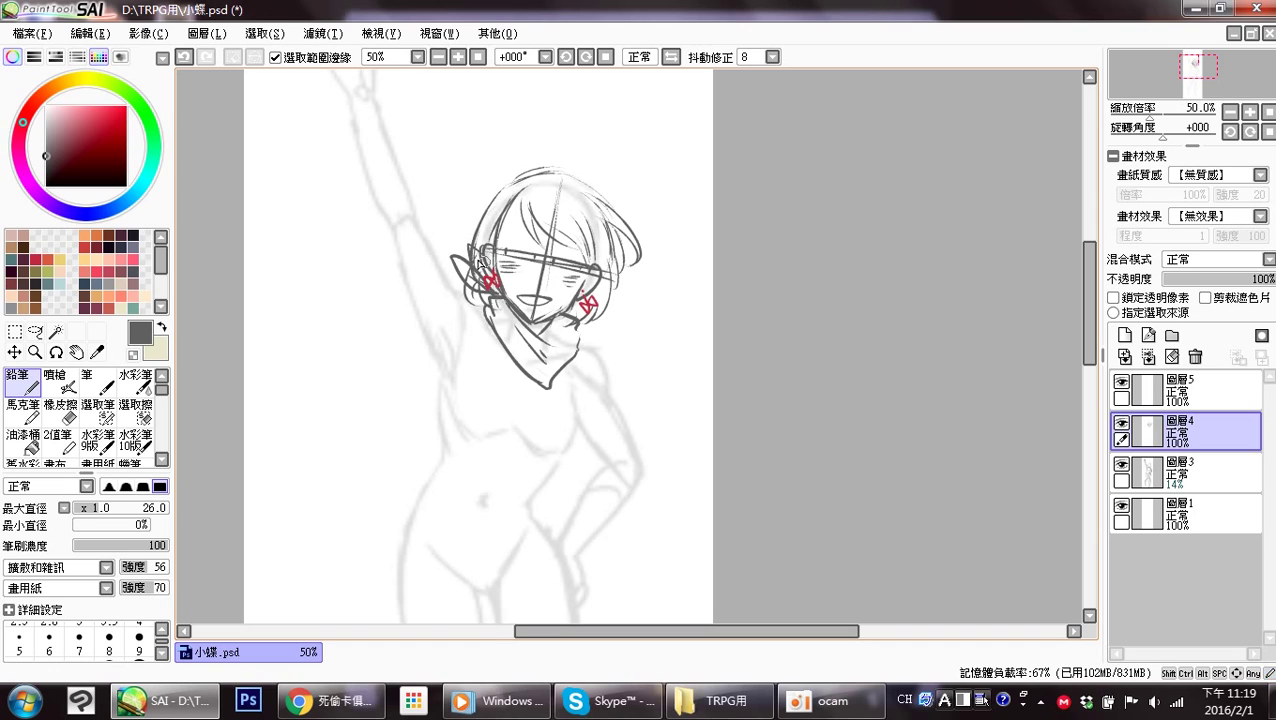
# Sketch the short sleeve with its angular cuff on the lowered arm and the shirt's side edge down to the waist.
pyautogui.moveTo(630, 337)
pyautogui.mouseDown()
pyautogui.moveTo(587, 336)
pyautogui.moveTo(579, 280)
pyautogui.moveTo(551, 287)
pyautogui.moveTo(611, 330)
pyautogui.mouseUp()
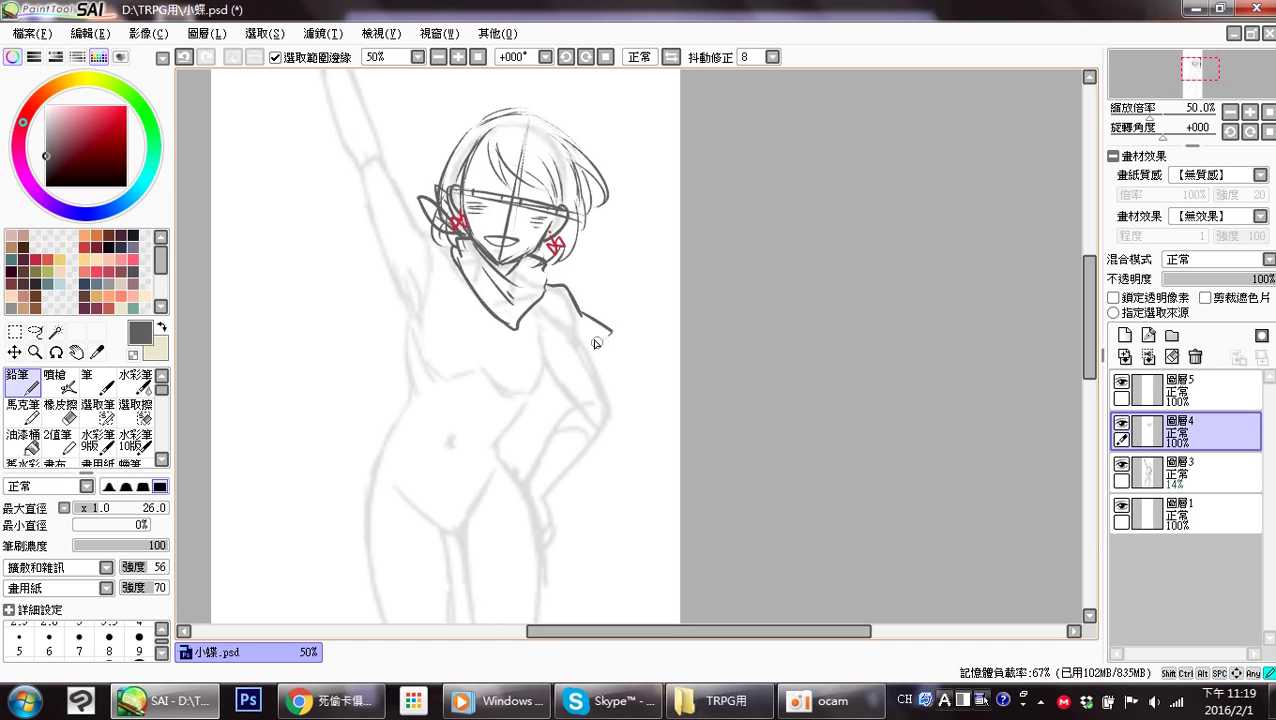
pyautogui.moveTo(542, 310)
pyautogui.mouseDown()
pyautogui.moveTo(545, 365)
pyautogui.moveTo(503, 446)
pyautogui.mouseUp()
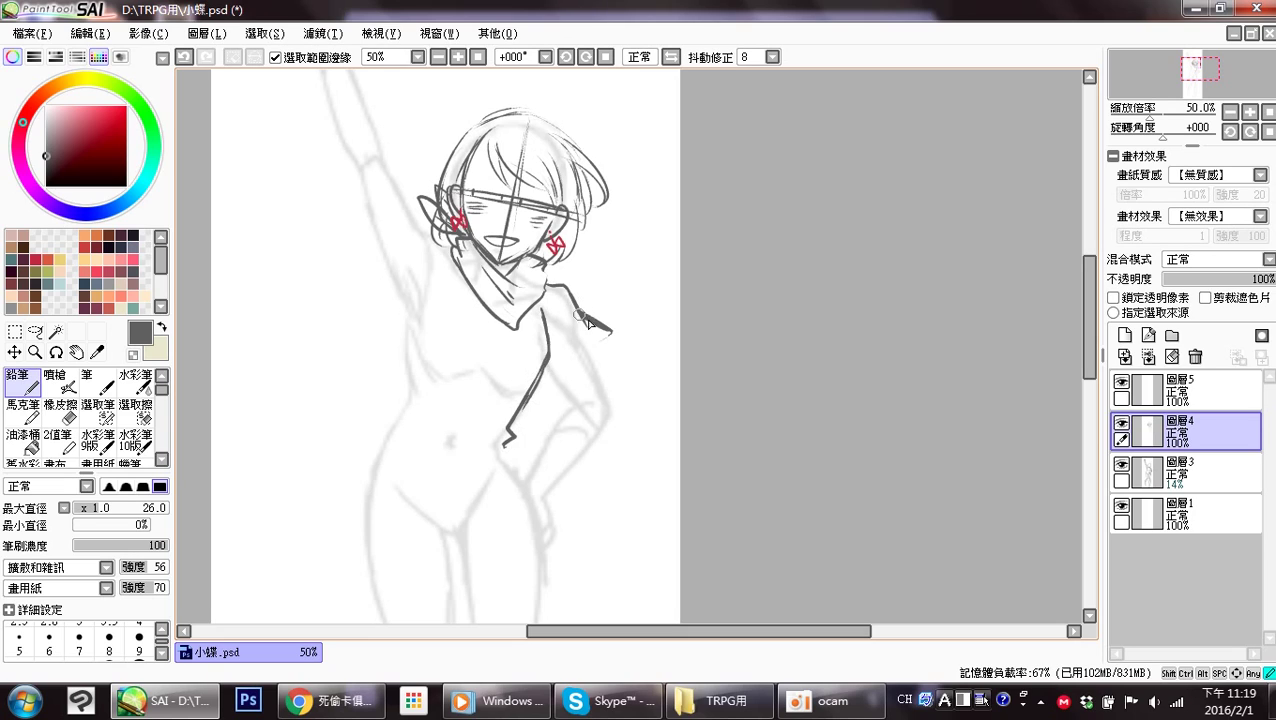
pyautogui.moveTo(610, 332); pyautogui.dragTo(545, 375)
pyautogui.press('space')
pyautogui.moveTo(509, 302); pyautogui.dragTo(562, 326)
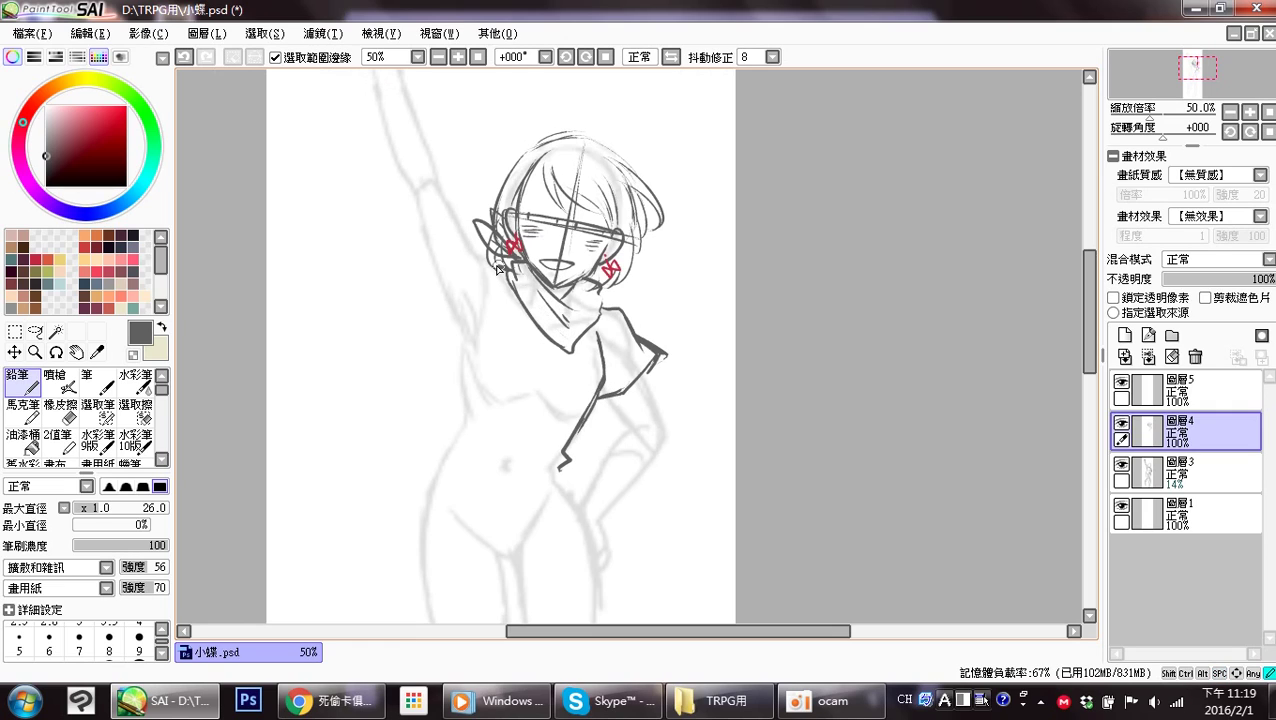
# Sketch the shirt's opposite side, its hem across the waist and the short sleeve on the raised arm, undoing misplaced strokes.
pyautogui.moveTo(485, 260); pyautogui.dragTo(446, 212)
pyautogui.moveTo(485, 302); pyautogui.dragTo(482, 376)
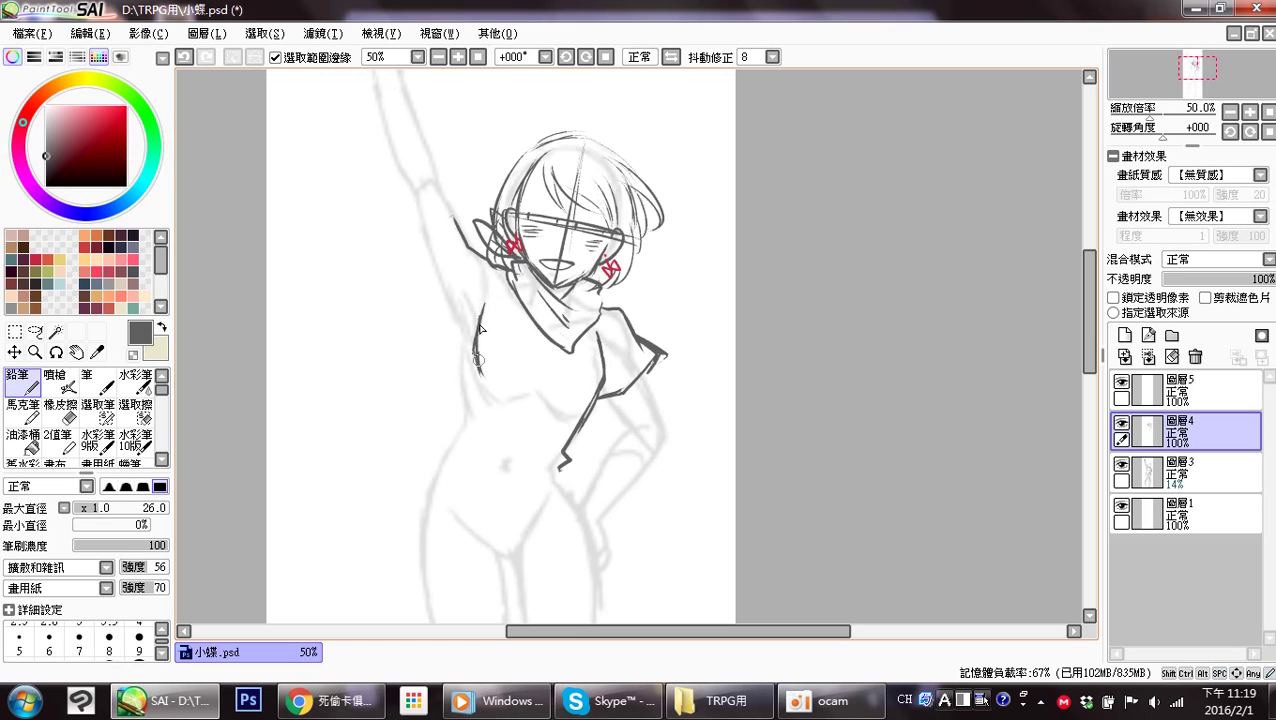
pyautogui.hotkey('ctrl', 'z')
pyautogui.hotkey('ctrl', 'z')
pyautogui.hotkey('ctrl', 'z')
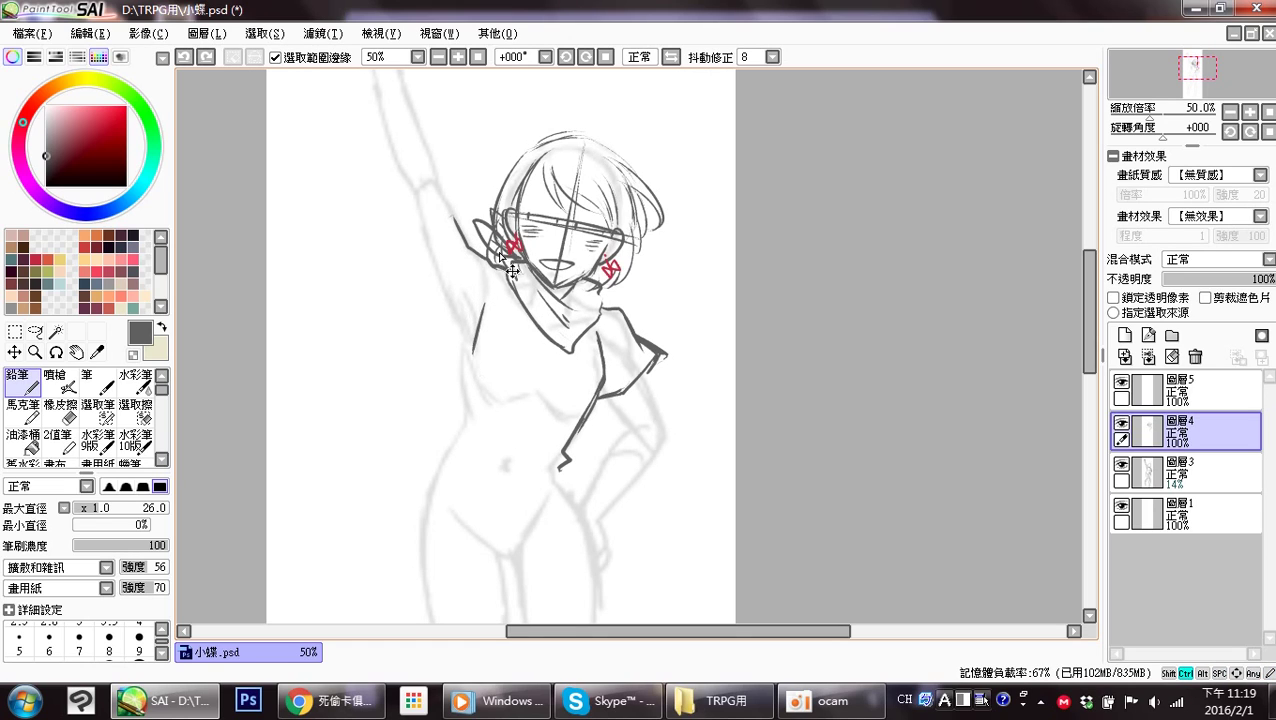
pyautogui.moveTo(485, 296)
pyautogui.mouseDown()
pyautogui.moveTo(471, 407)
pyautogui.moveTo(437, 464)
pyautogui.moveTo(550, 478)
pyautogui.mouseUp()
pyautogui.hotkey('ctrl', 'z')
pyautogui.moveTo(531, 354); pyautogui.dragTo(558, 439)
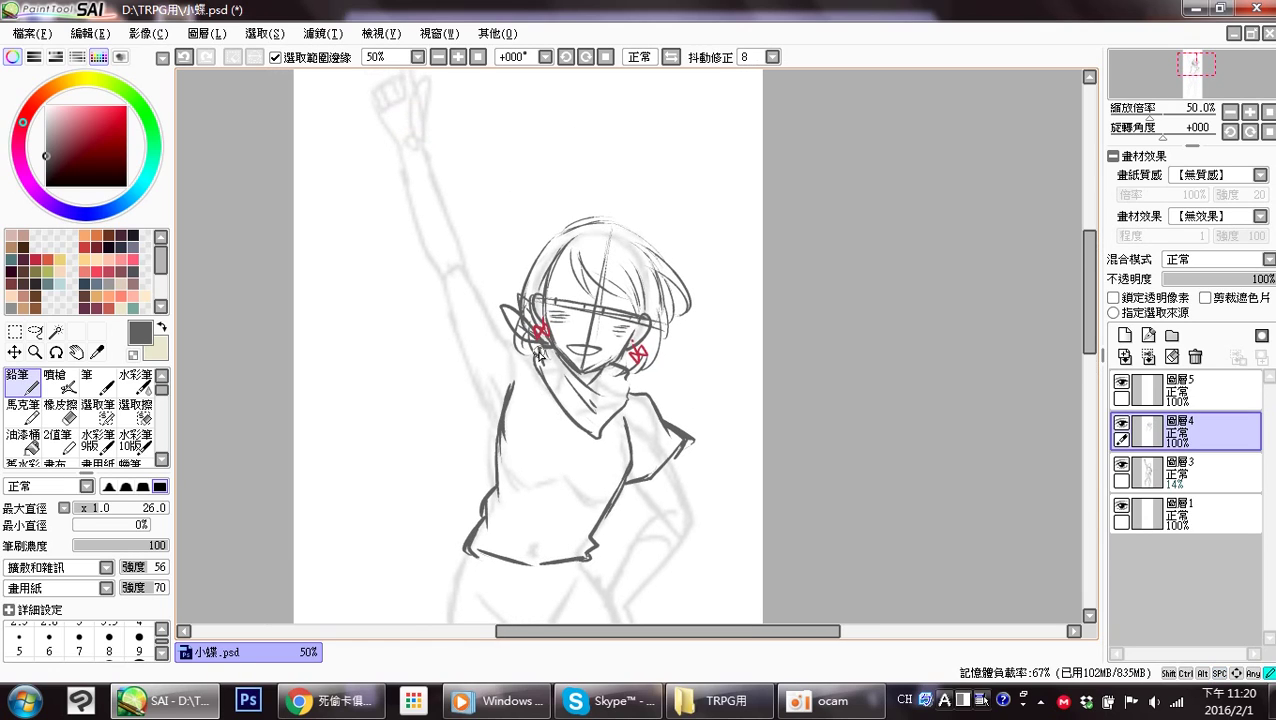
pyautogui.moveTo(519, 341)
pyautogui.mouseDown()
pyautogui.moveTo(489, 306)
pyautogui.moveTo(458, 332)
pyautogui.moveTo(444, 375)
pyautogui.moveTo(503, 403)
pyautogui.moveTo(496, 415)
pyautogui.mouseUp()
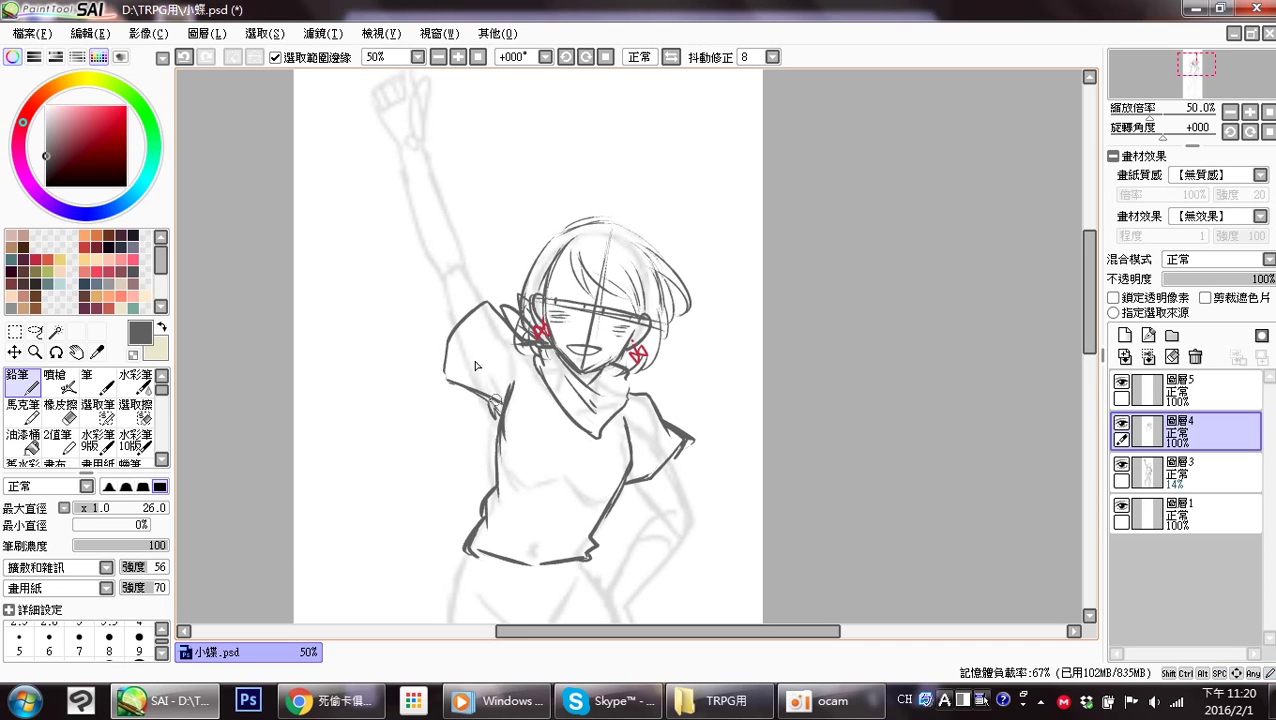
# Draw the shirt's front opening from the neckerchief to the hem and add a row of small oval buttons beside it.
pyautogui.moveTo(613, 432)
pyautogui.mouseDown()
pyautogui.moveTo(573, 290)
pyautogui.moveTo(586, 252)
pyautogui.moveTo(545, 243)
pyautogui.moveTo(511, 365)
pyautogui.mouseUp()
pyautogui.hotkey('ctrl', 'z')
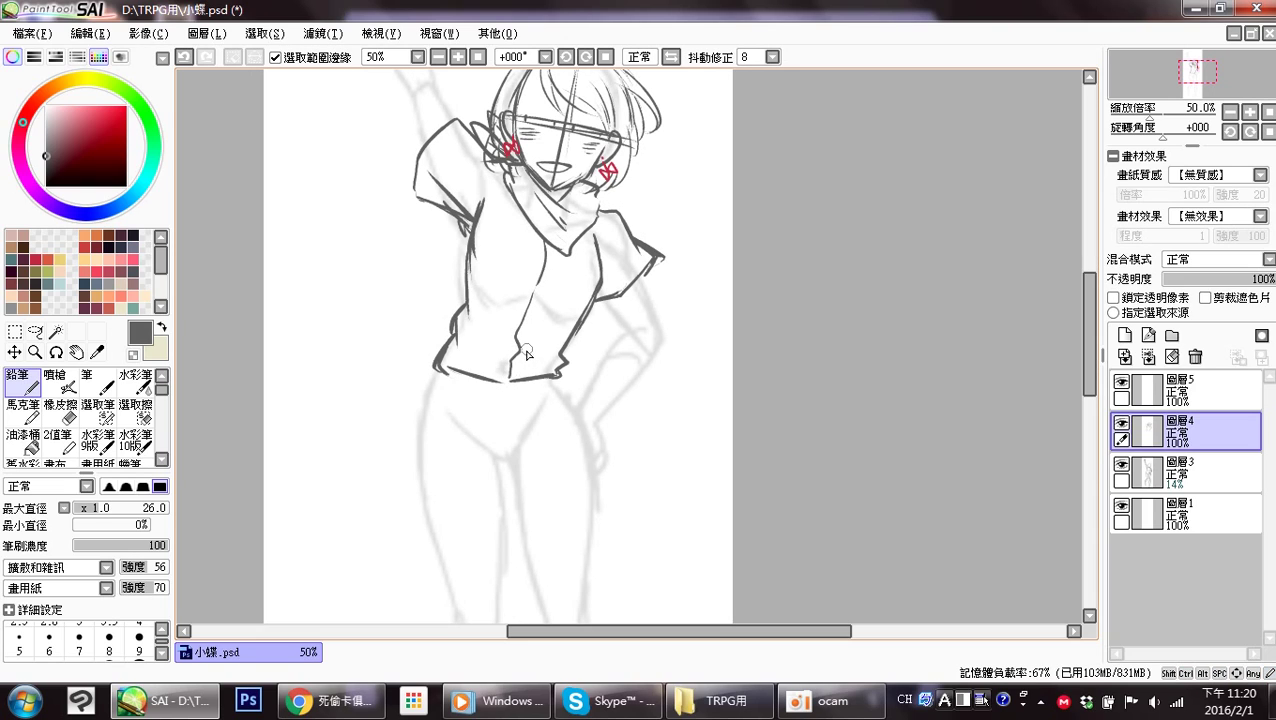
pyautogui.moveTo(526, 338); pyautogui.dragTo(521, 369)
pyautogui.moveTo(536, 300); pyautogui.dragTo(537, 301)
pyautogui.moveTo(552, 258); pyautogui.dragTo(553, 259)
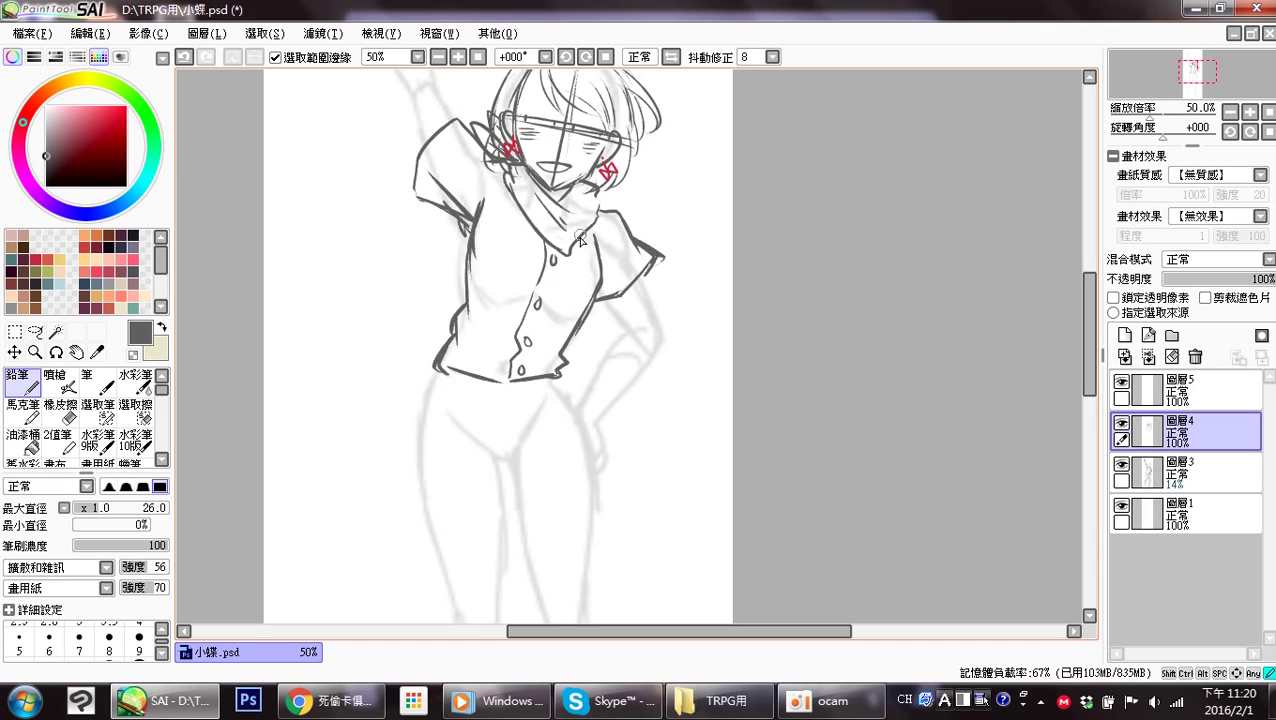
# Sketch double-line suspenders with clips down both sides of the shirt front and add fold lines near the hem.
pyautogui.moveTo(581, 232); pyautogui.dragTo(552, 380)
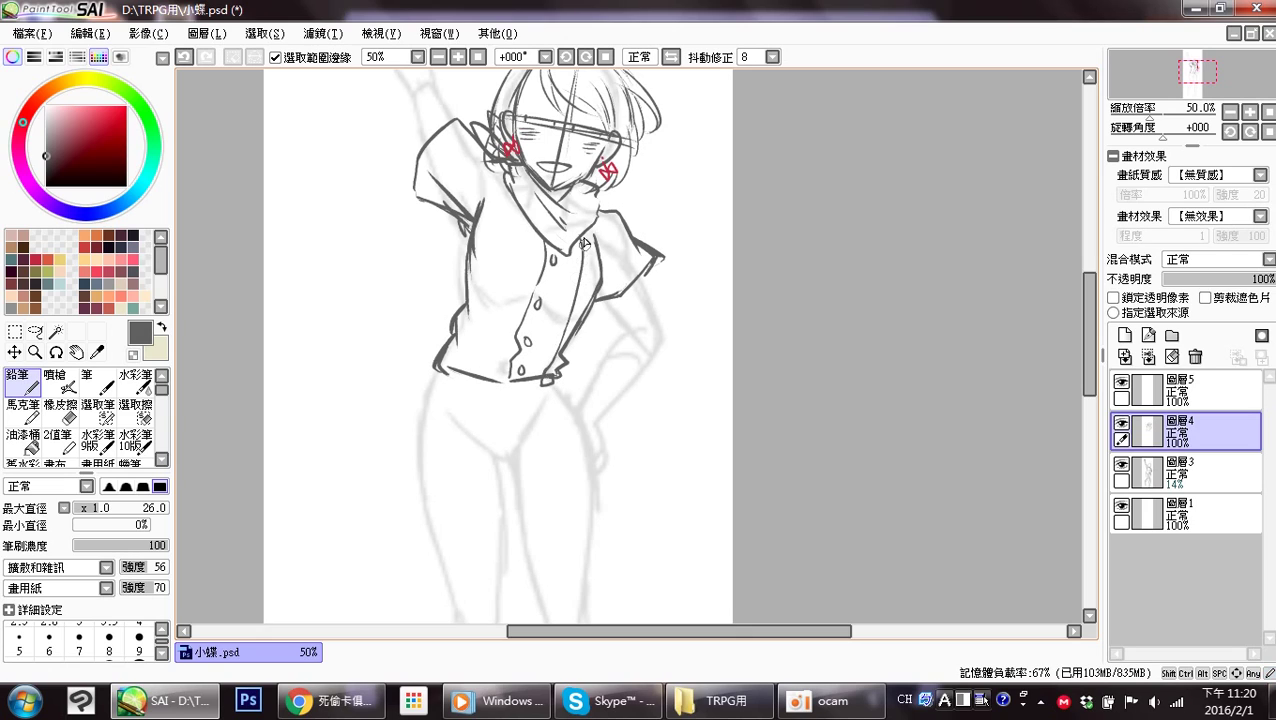
pyautogui.moveTo(588, 234)
pyautogui.mouseDown()
pyautogui.moveTo(590, 296)
pyautogui.moveTo(566, 330)
pyautogui.mouseUp()
pyautogui.moveTo(502, 192); pyautogui.dragTo(471, 376)
pyautogui.moveTo(515, 203)
pyautogui.mouseDown()
pyautogui.moveTo(481, 373)
pyautogui.moveTo(469, 376)
pyautogui.moveTo(484, 387)
pyautogui.mouseUp()
pyautogui.moveTo(593, 283); pyautogui.dragTo(601, 309)
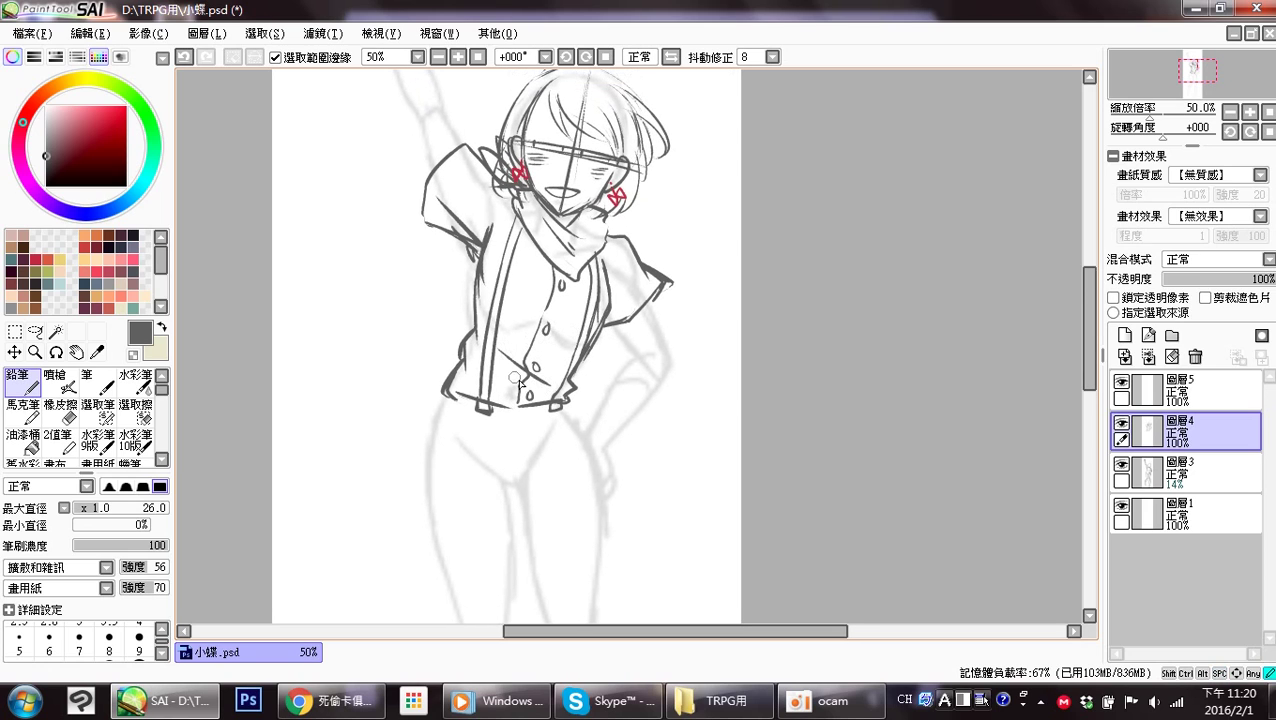
pyautogui.moveTo(599, 319)
pyautogui.mouseDown()
pyautogui.moveTo(564, 370)
pyautogui.moveTo(574, 376)
pyautogui.mouseUp()
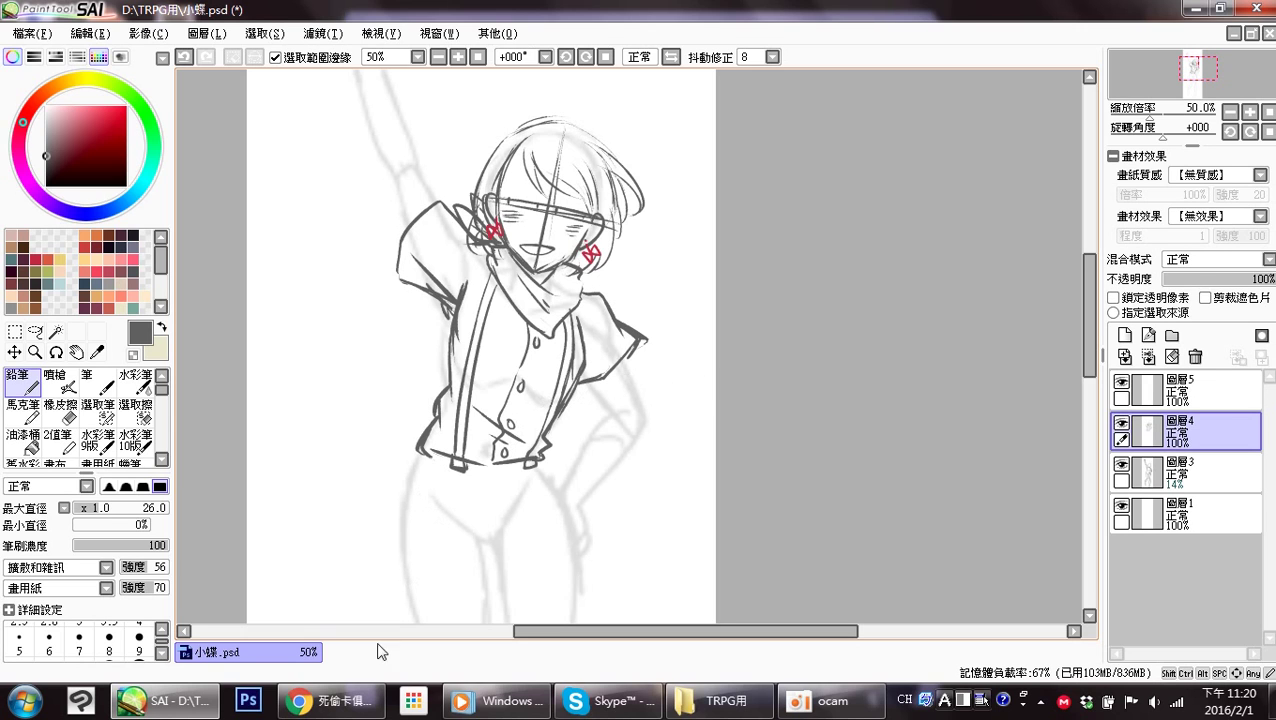
# Switch to the TRPG chat page in Chrome, check the latest 電腦使用 roll in the dice log, and return to PaintTool SAI.
pyautogui.click(345, 703)
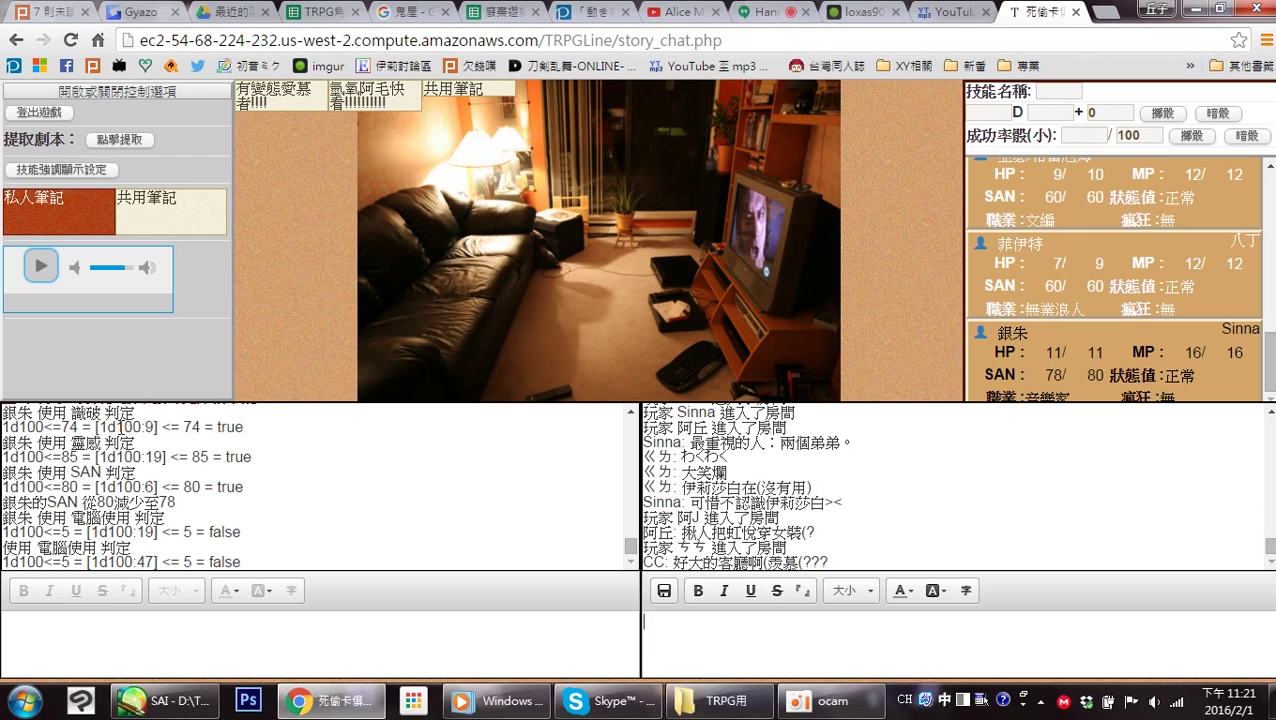
pyautogui.moveTo(38, 551); pyautogui.dragTo(96, 553)
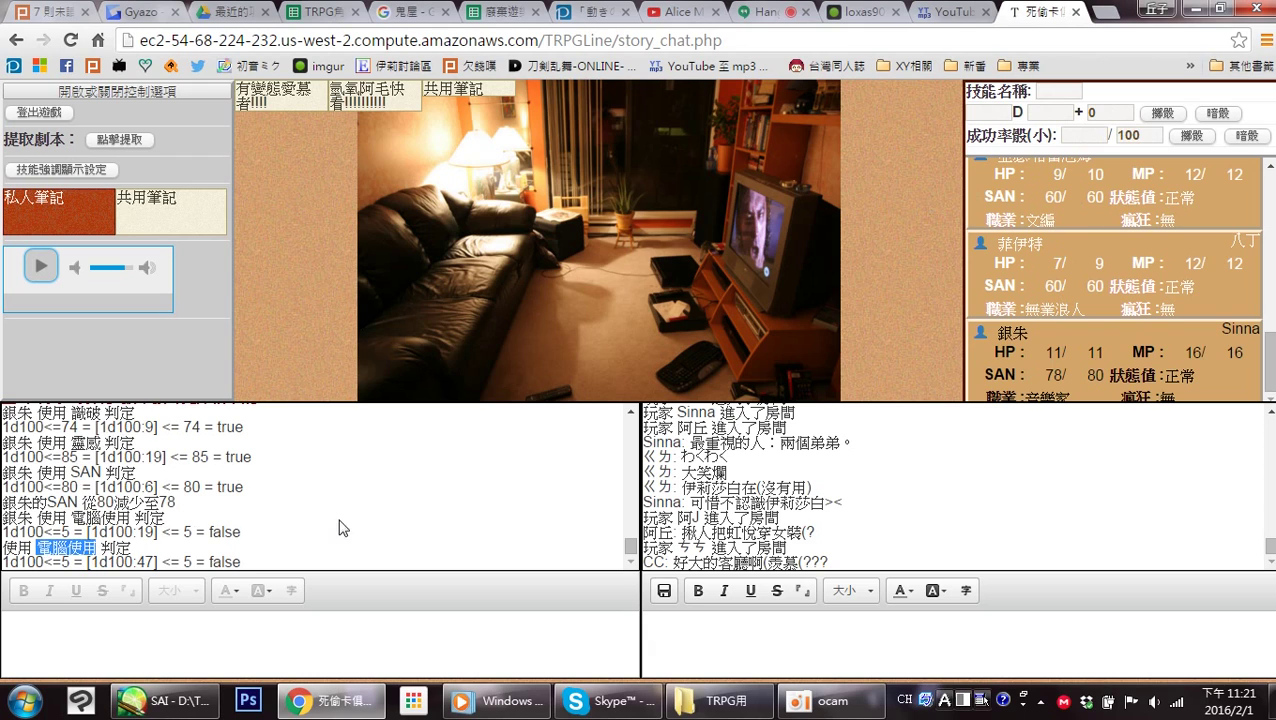
pyautogui.click(1058, 92)
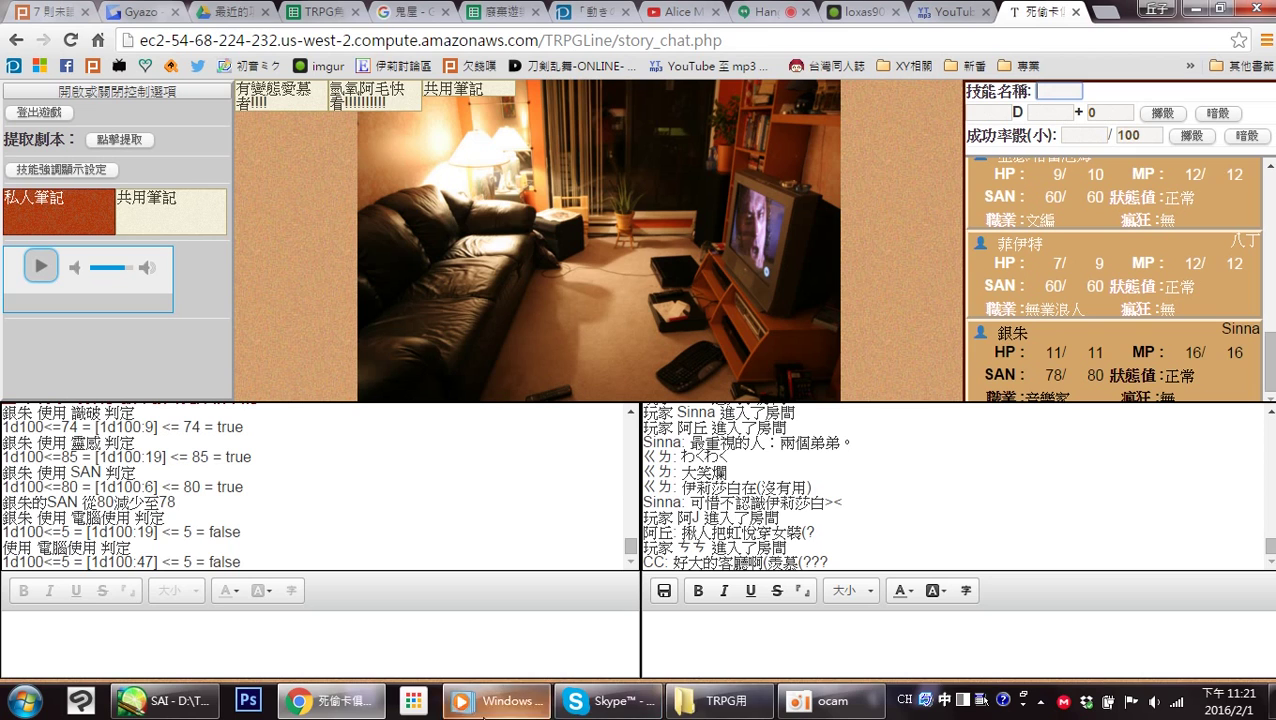
pyautogui.click(190, 702)
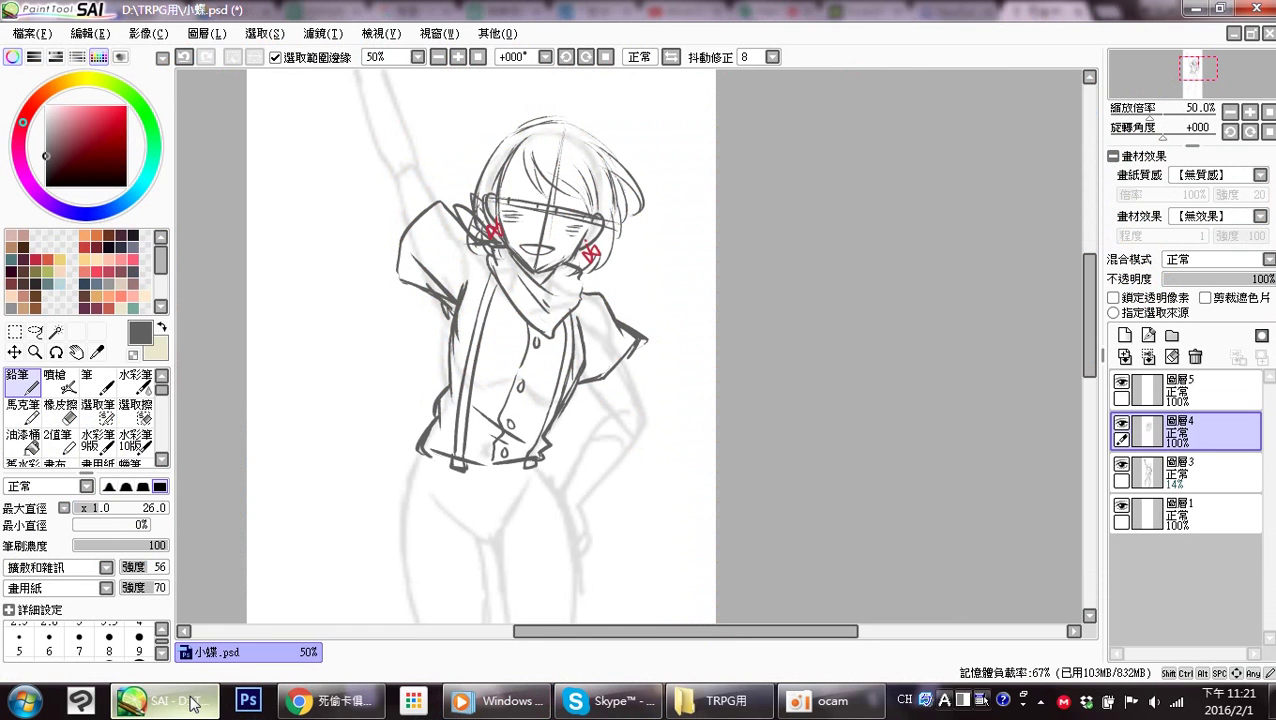
# Sketch the bent arm below the lowered sleeve, with a circle for the elbow and the forearm folding back toward the torso.
pyautogui.scroll(-5, 589, 426)
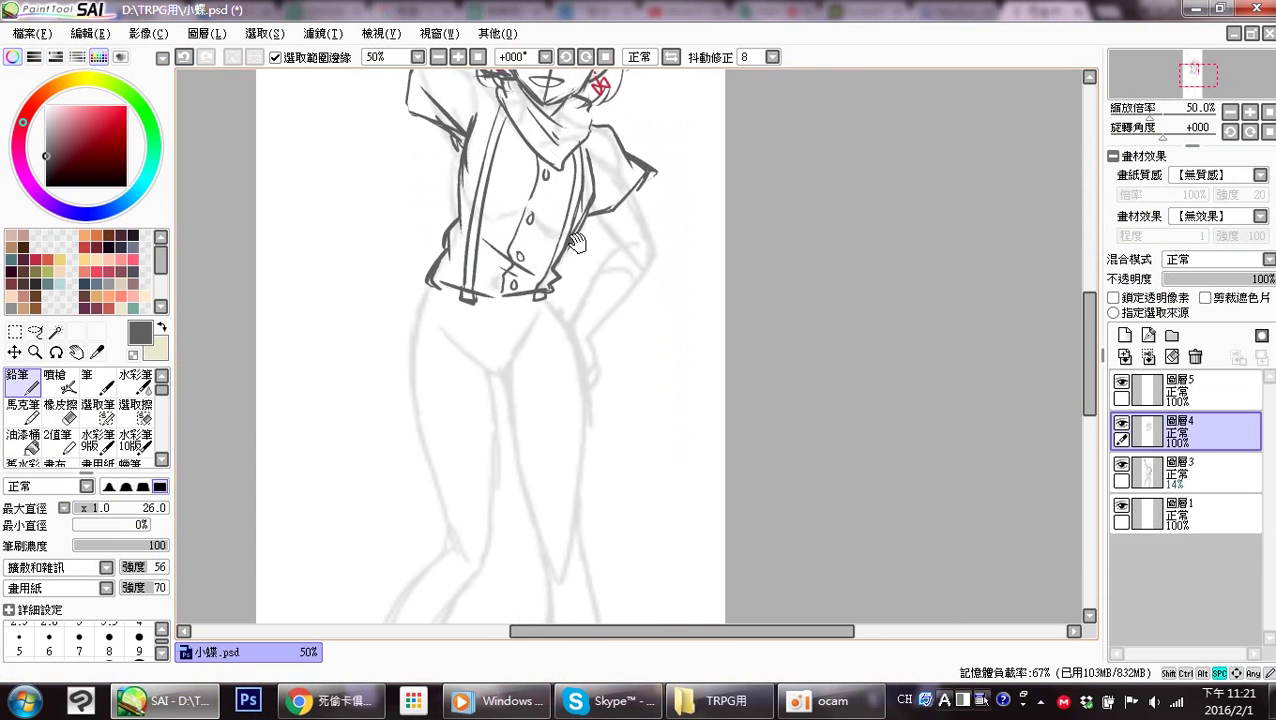
pyautogui.moveTo(553, 287); pyautogui.dragTo(547, 393)
pyautogui.moveTo(519, 348)
pyautogui.mouseDown()
pyautogui.moveTo(611, 487)
pyautogui.moveTo(549, 327)
pyautogui.moveTo(636, 374)
pyautogui.mouseUp()
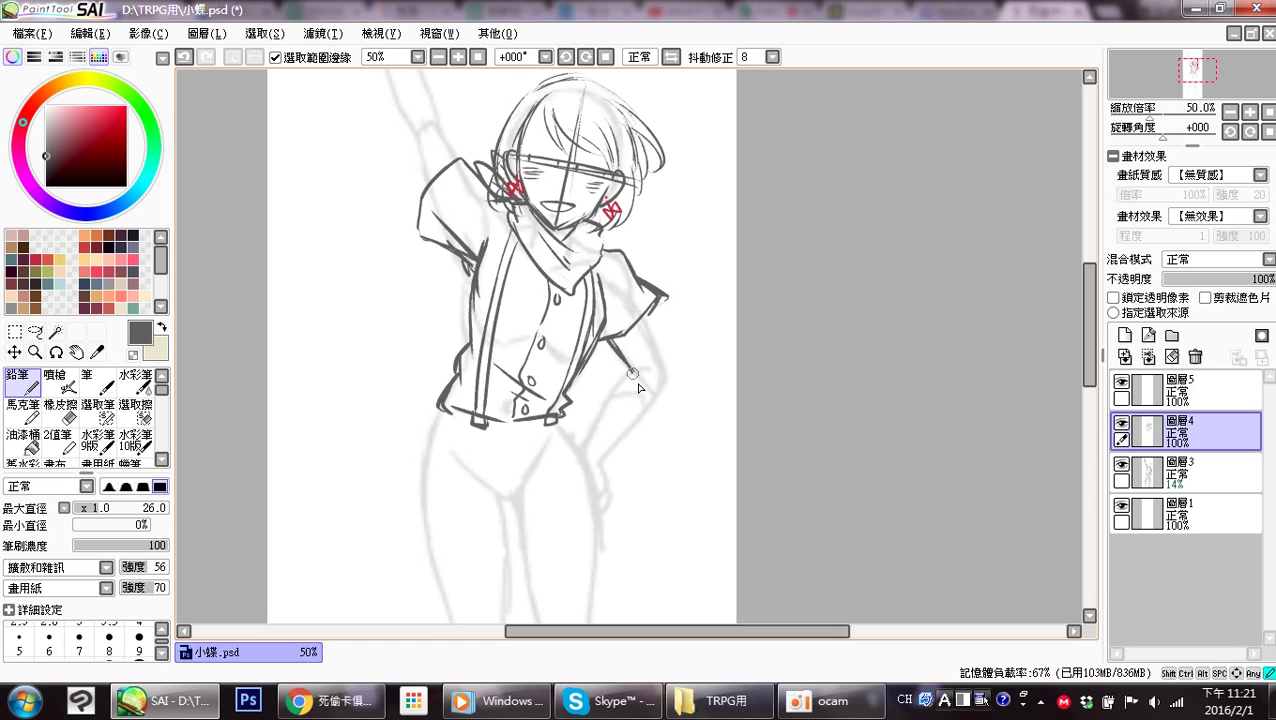
pyautogui.moveTo(640, 318)
pyautogui.mouseDown()
pyautogui.moveTo(664, 380)
pyautogui.moveTo(642, 393)
pyautogui.moveTo(660, 386)
pyautogui.moveTo(650, 372)
pyautogui.mouseUp()
pyautogui.moveTo(576, 309)
pyautogui.mouseDown()
pyautogui.moveTo(600, 351)
pyautogui.moveTo(652, 368)
pyautogui.mouseUp()
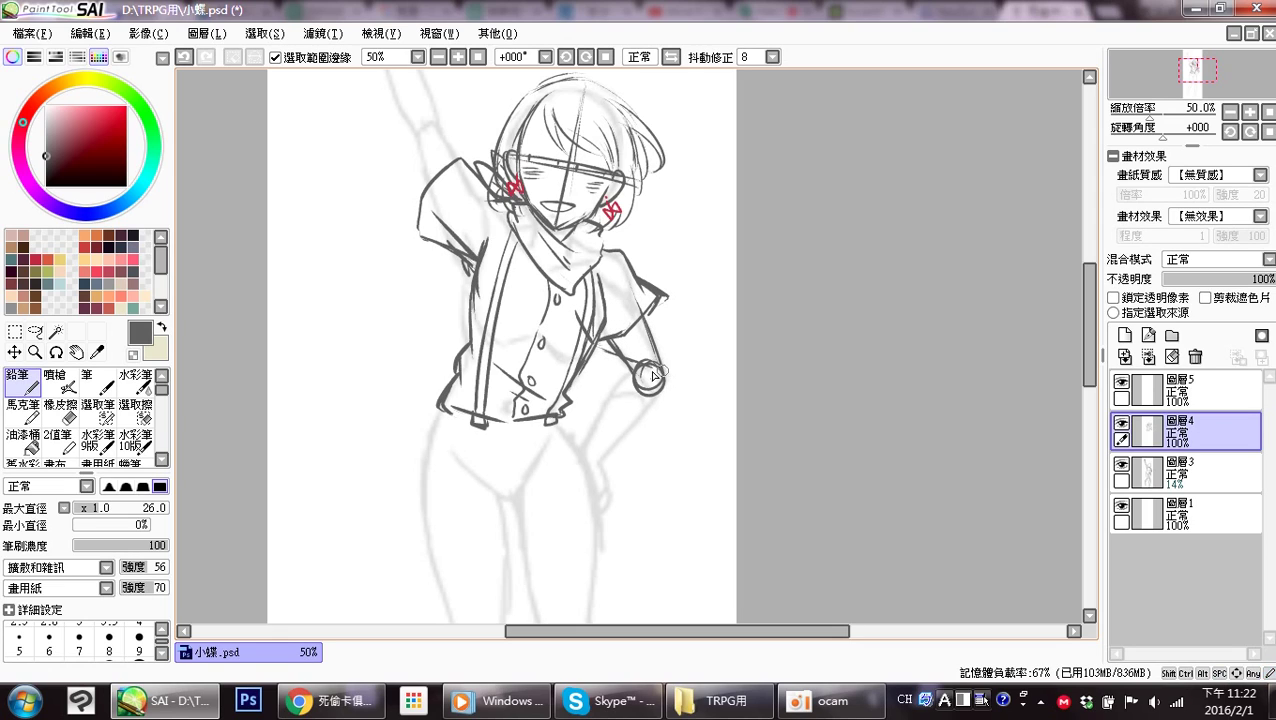
pyautogui.moveTo(645, 408)
pyautogui.mouseDown()
pyautogui.moveTo(609, 380)
pyautogui.moveTo(668, 388)
pyautogui.mouseUp()
pyautogui.moveTo(650, 321)
pyautogui.mouseDown()
pyautogui.moveTo(673, 388)
pyautogui.moveTo(643, 400)
pyautogui.mouseUp()
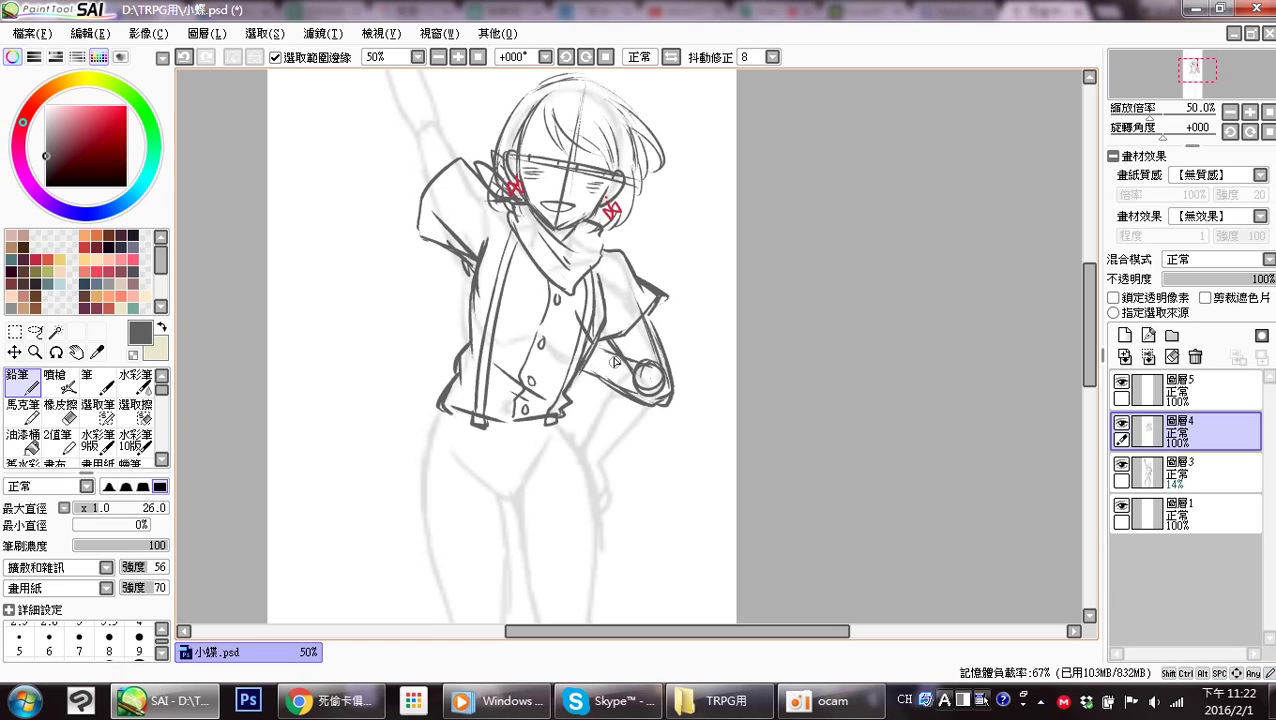
# Sketch a slightly tilted rectangular object in front of the chest over the shirt buttons, undoing the stray last stroke.
pyautogui.moveTo(514, 304)
pyautogui.mouseDown()
pyautogui.moveTo(566, 325)
pyautogui.moveTo(563, 358)
pyautogui.mouseUp()
pyautogui.moveTo(516, 309)
pyautogui.mouseDown()
pyautogui.moveTo(503, 346)
pyautogui.moveTo(566, 365)
pyautogui.mouseUp()
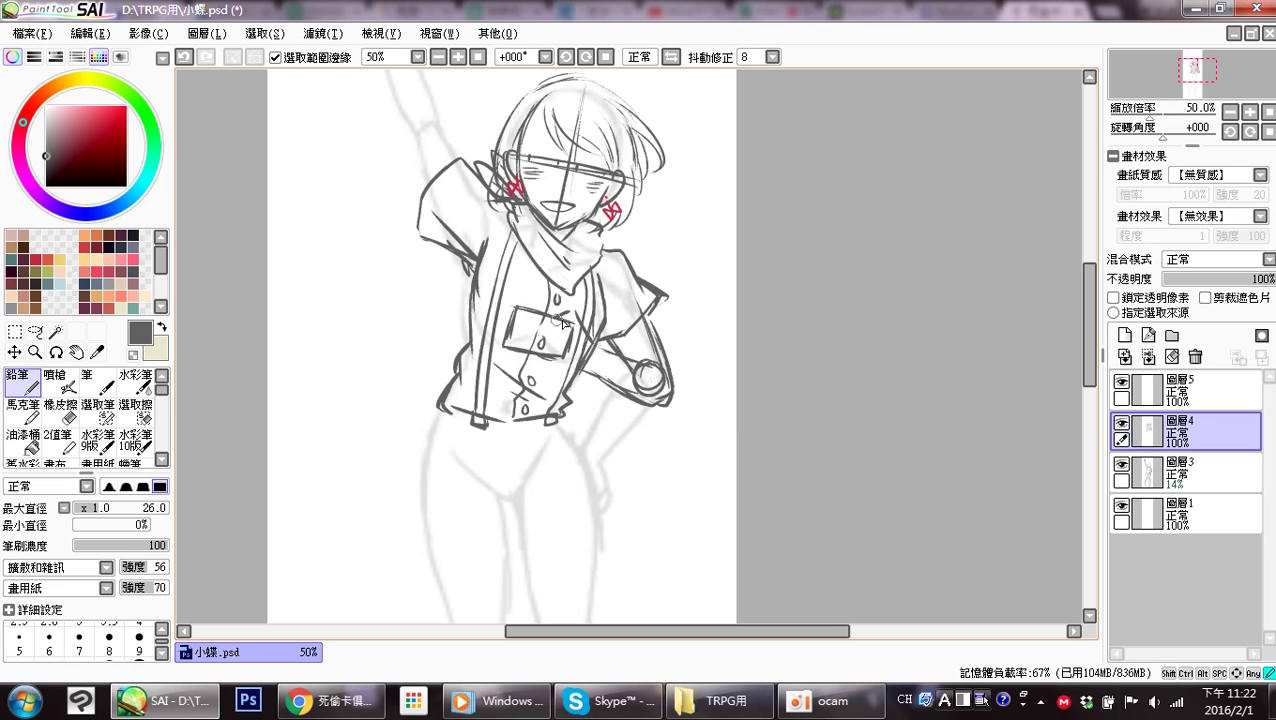
pyautogui.hotkey('ctrl', 'z')
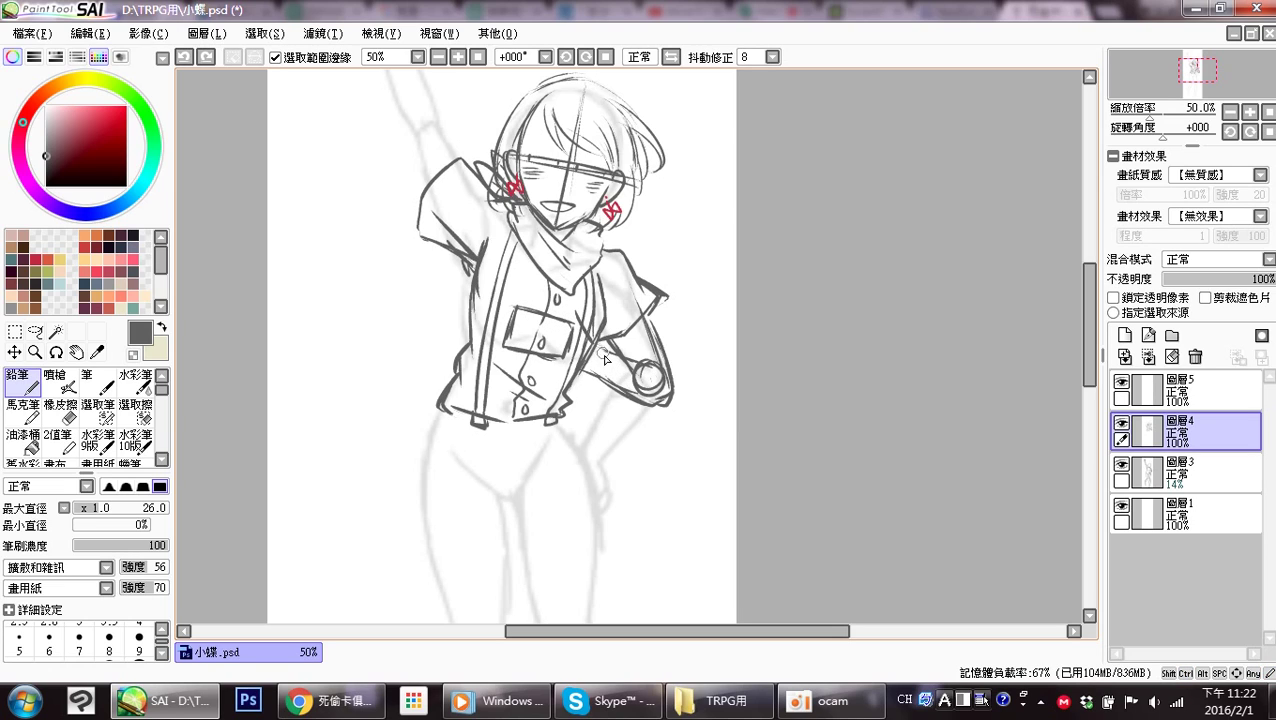
# Erase the circular construction mark at the bent arm's elbow and return to the pencil.
pyautogui.moveTo(605, 358)
pyautogui.mouseDown()
pyautogui.moveTo(636, 385)
pyautogui.moveTo(579, 363)
pyautogui.moveTo(663, 420)
pyautogui.moveTo(637, 402)
pyautogui.moveTo(667, 410)
pyautogui.moveTo(663, 370)
pyautogui.moveTo(667, 381)
pyautogui.moveTo(633, 383)
pyautogui.moveTo(661, 385)
pyautogui.moveTo(634, 362)
pyautogui.mouseUp()
pyautogui.press('e')
pyautogui.press('n')
# Switch to the TRPG chat page in Chrome and post the message "趁機把妹這人(?" in the room chat.
pyautogui.click(326, 712)
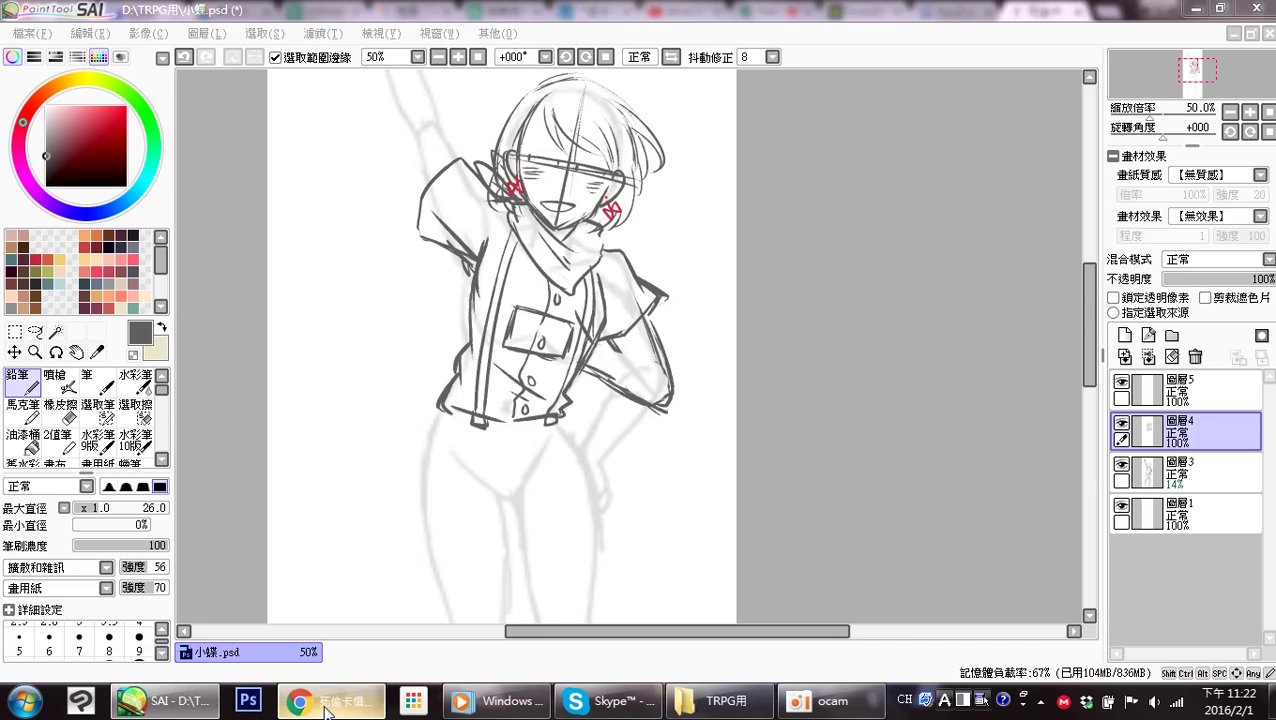
pyautogui.click(326, 706)
pyautogui.write('趁機把妹這人(?')
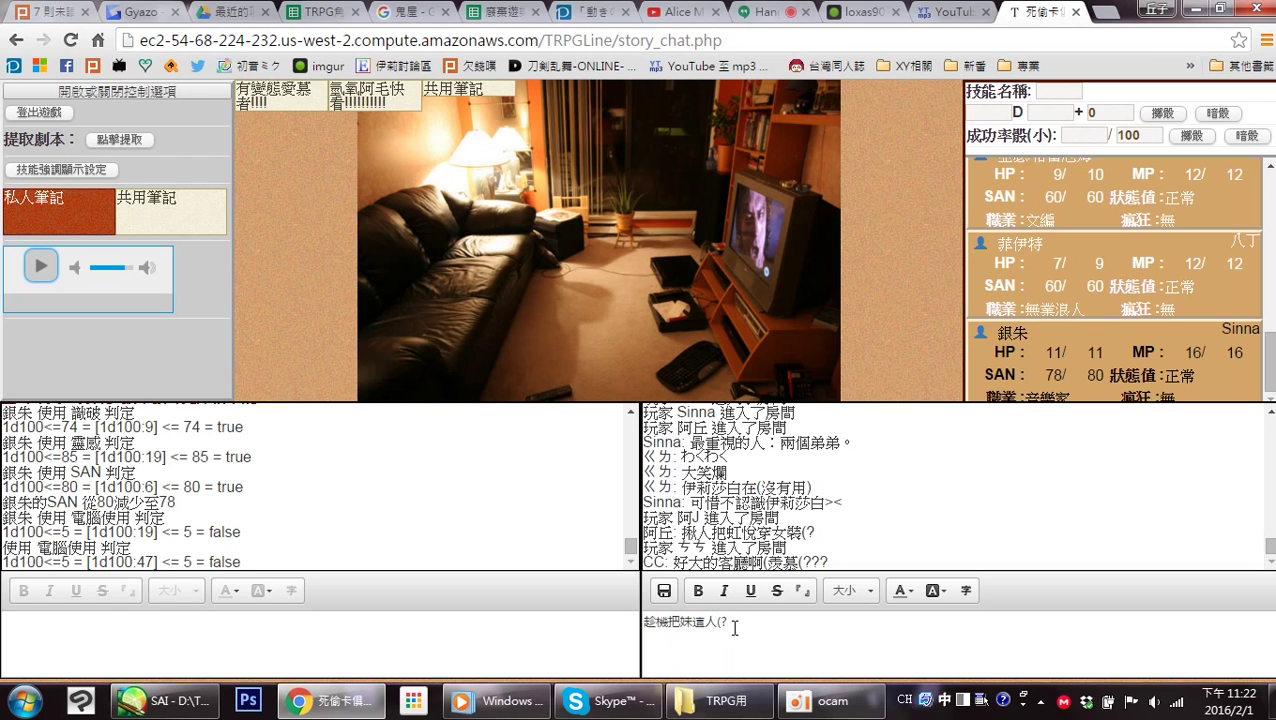
pyautogui.press('Return')
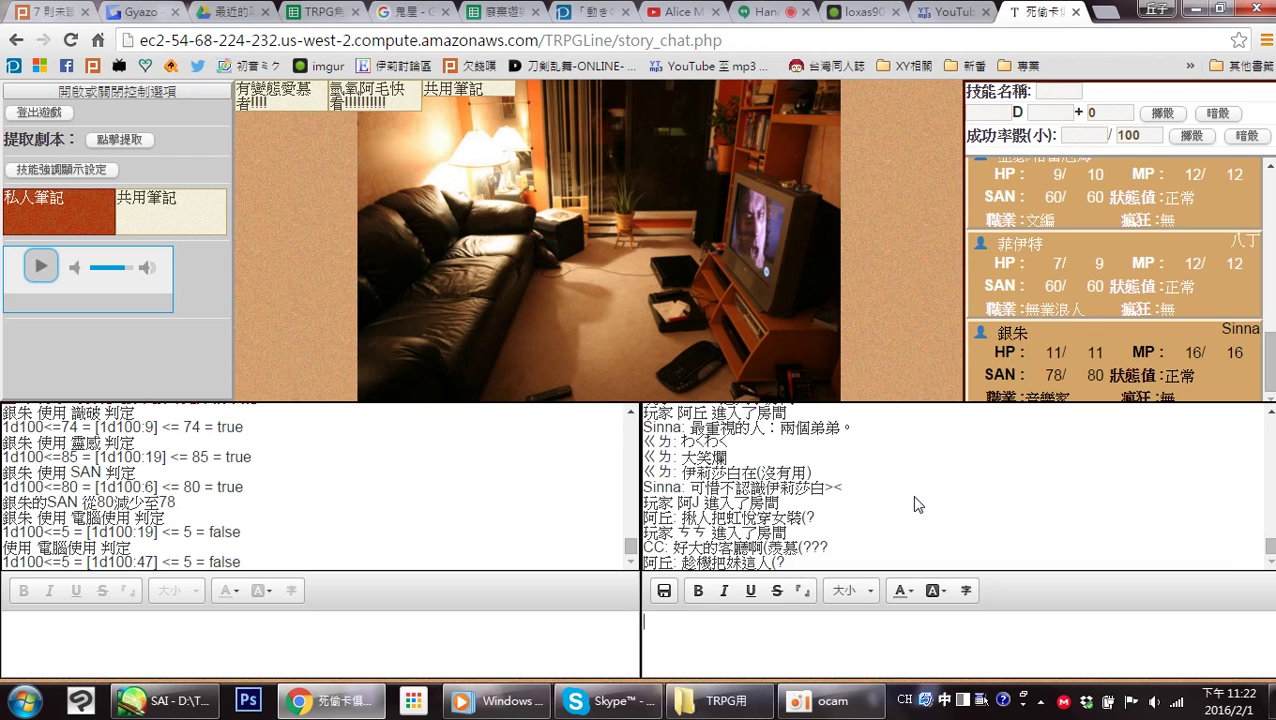
# Compose the chat message "你們可以徹夜討論女裝(?", correcting the wrongly converted characters, and post it.
pyautogui.write('你們可以趁頁討論女裝')
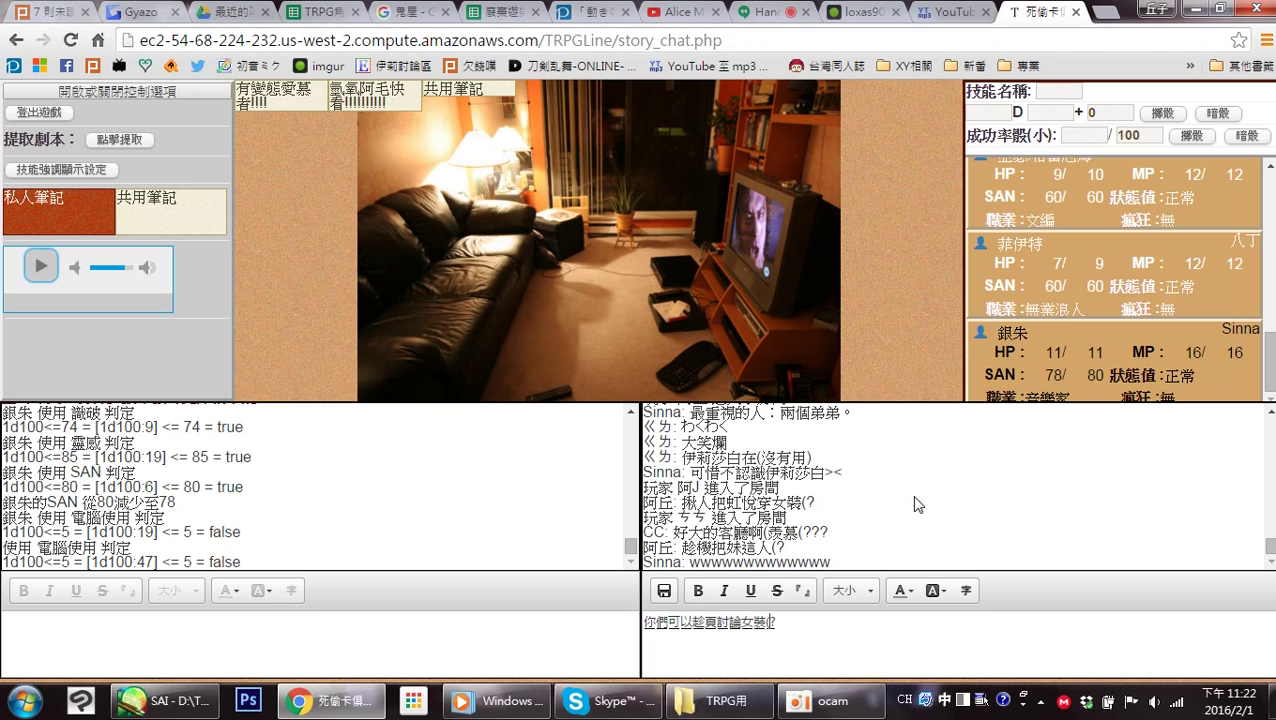
pyautogui.press('BackSpace')
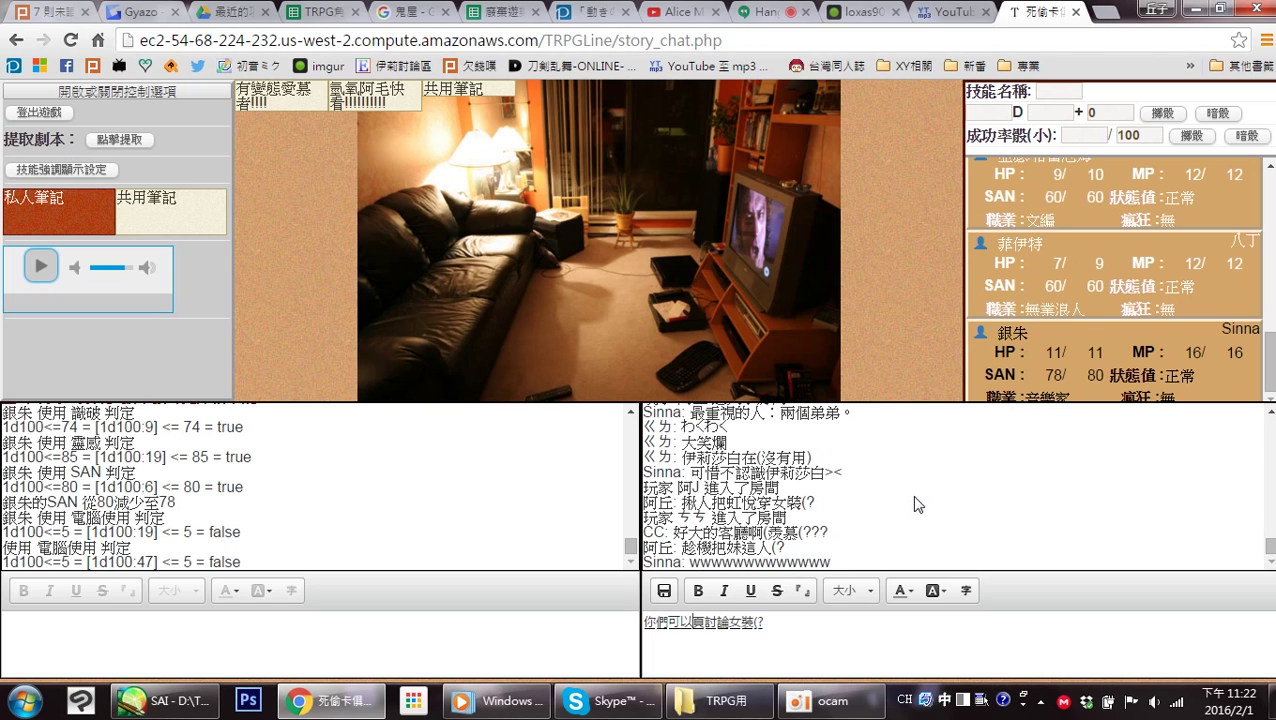
pyautogui.write('趁')
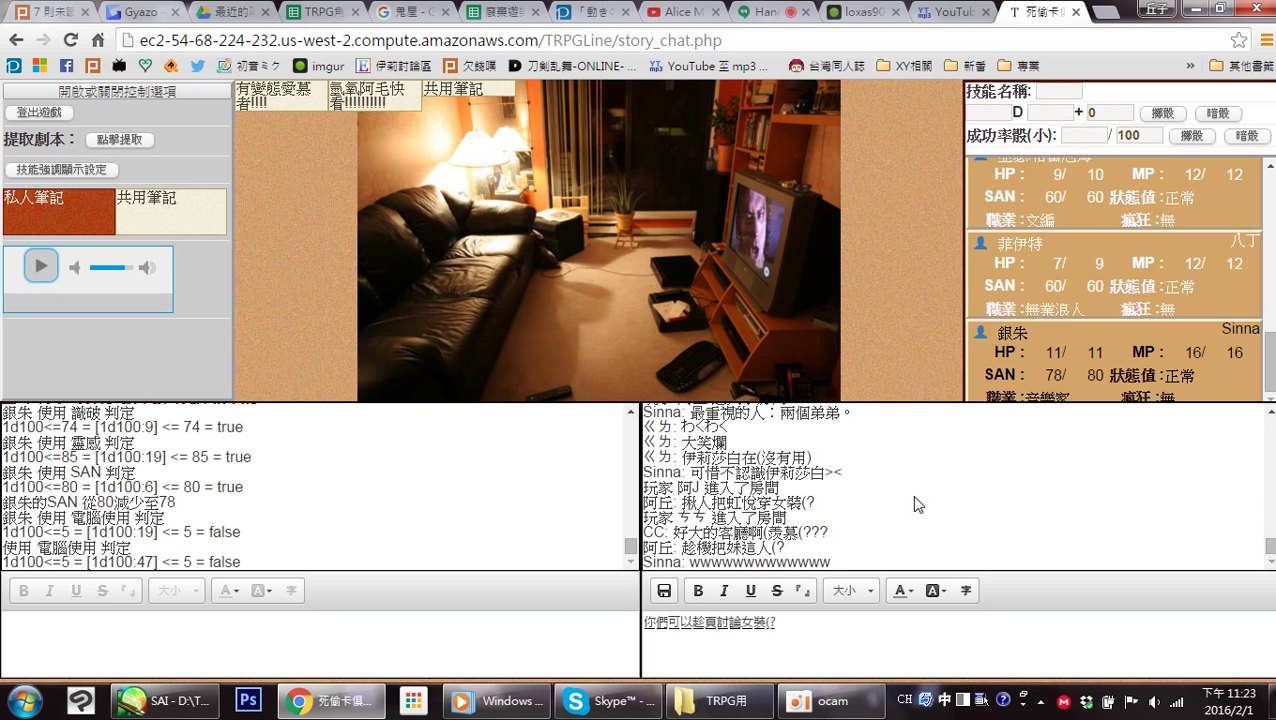
pyautogui.press('Down')
pyautogui.press('Escape')
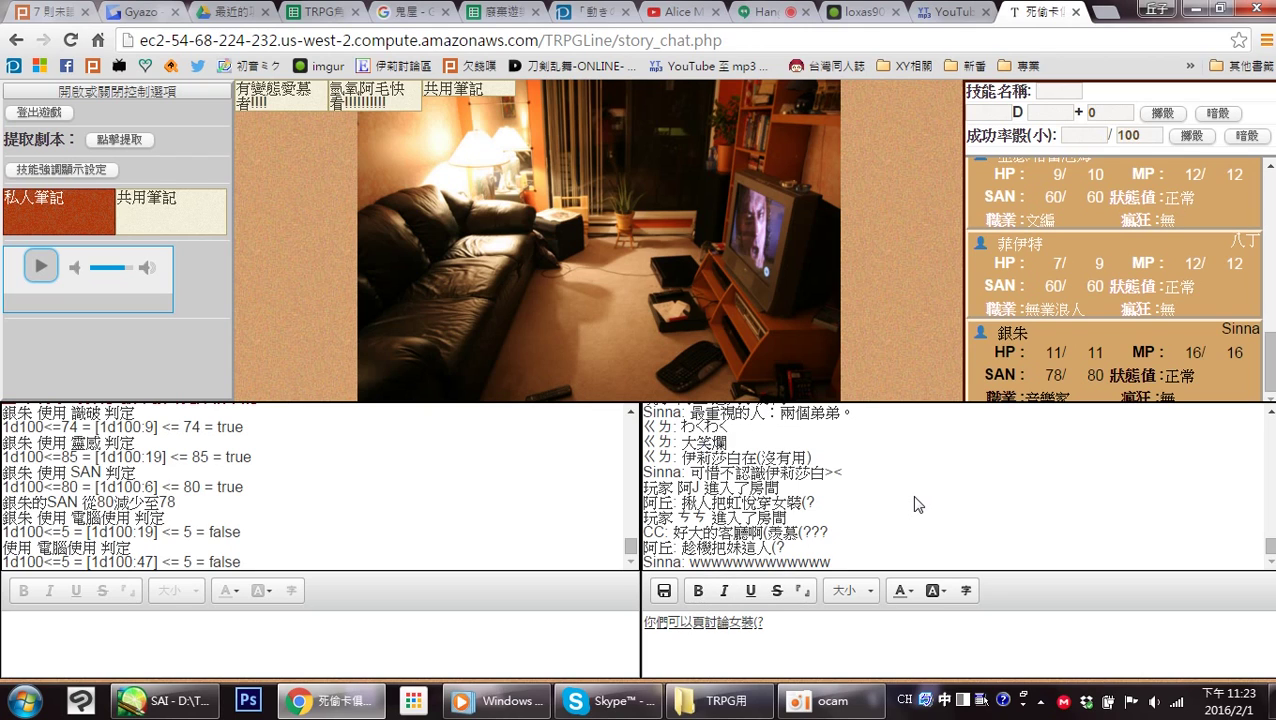
pyautogui.write('徹')
pyautogui.press('Down')
pyautogui.press('Return')
pyautogui.press('Return')
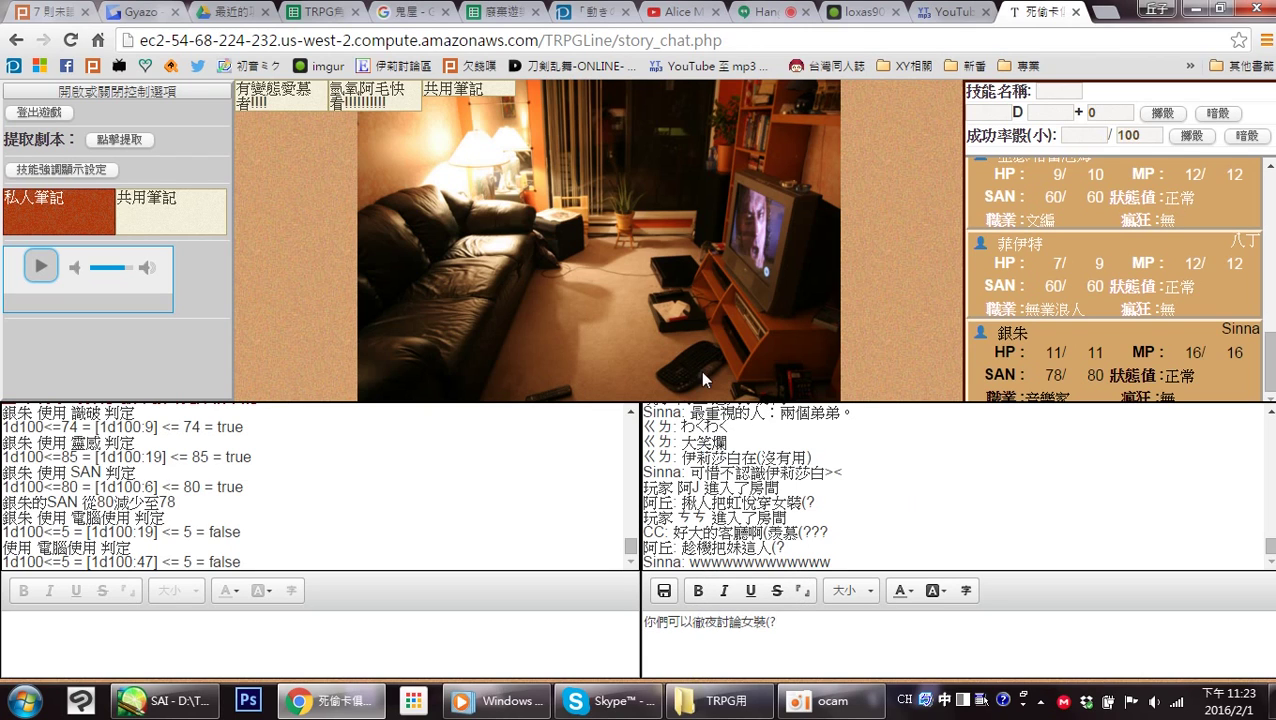
pyautogui.click(666, 592)
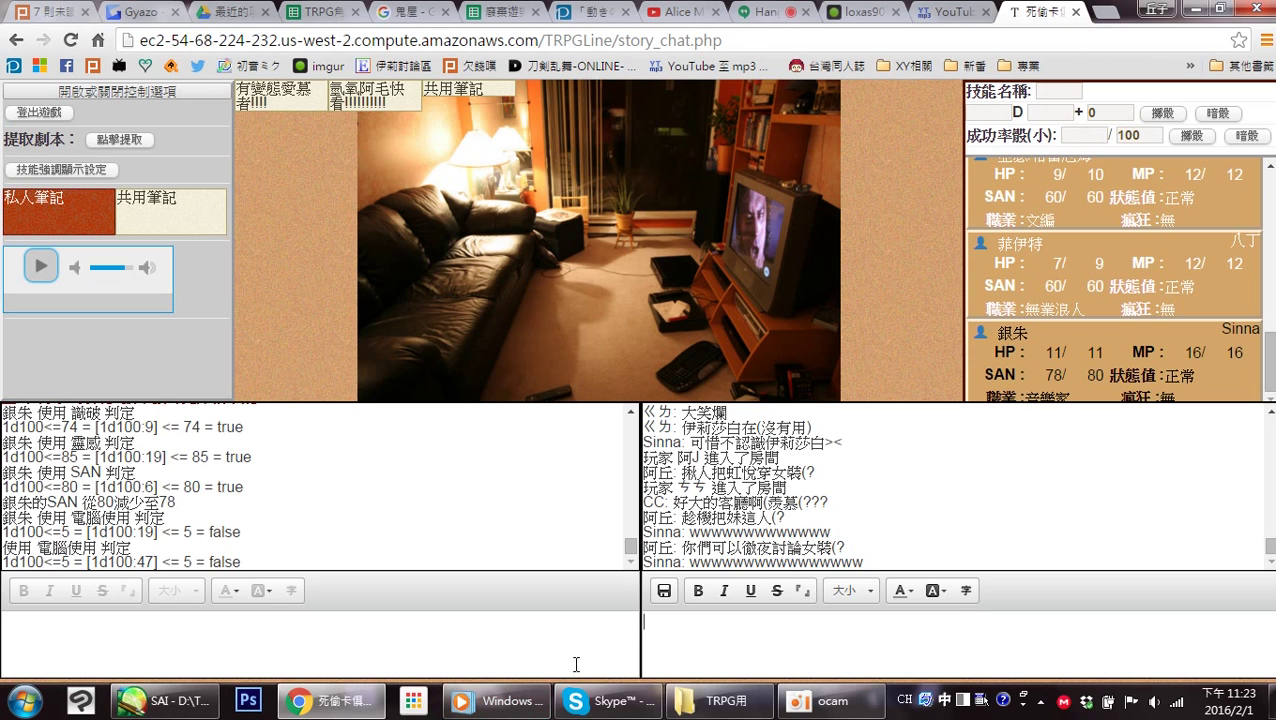
# Switch back to PaintTool SAI and sketch a strap from the neckerchief down the torso on the raised-arm side.
pyautogui.click(185, 700)
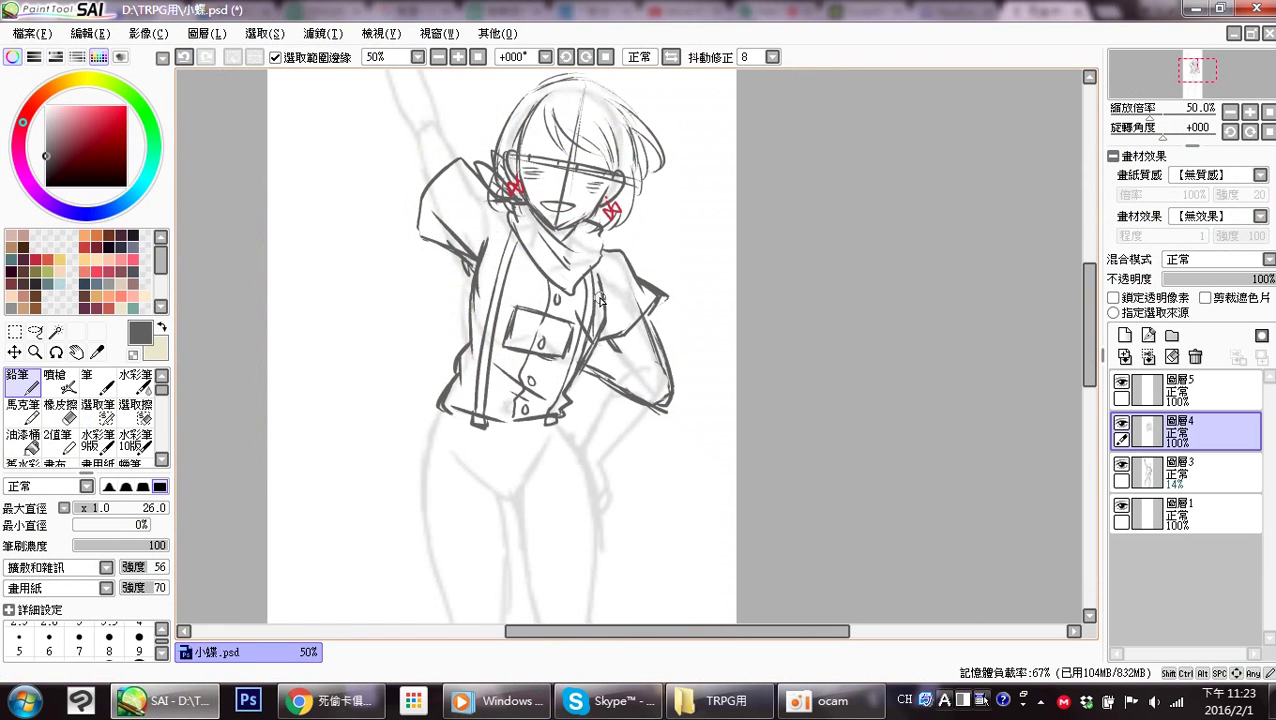
pyautogui.moveTo(513, 221); pyautogui.dragTo(501, 316)
pyautogui.hotkey('ctrl', 'z')
pyautogui.moveTo(517, 231); pyautogui.dragTo(482, 369)
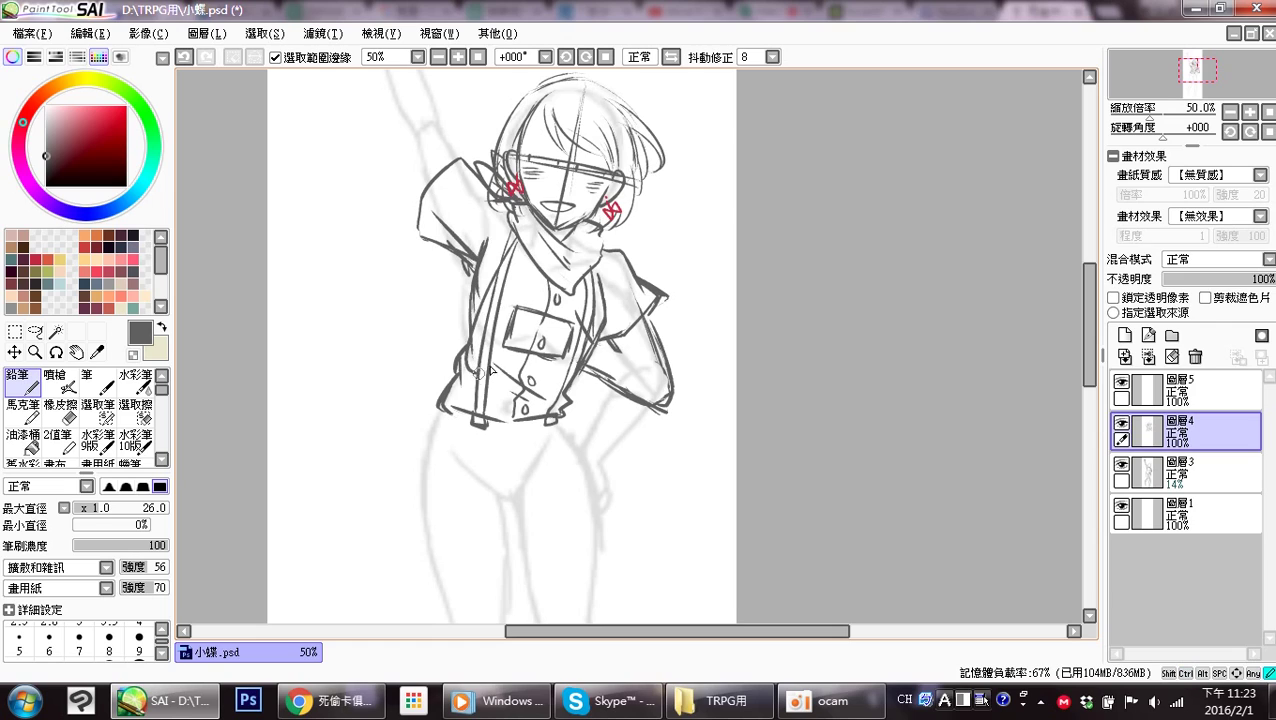
pyautogui.moveTo(516, 238)
pyautogui.mouseDown()
pyautogui.moveTo(474, 345)
pyautogui.moveTo(503, 341)
pyautogui.moveTo(483, 367)
pyautogui.mouseUp()
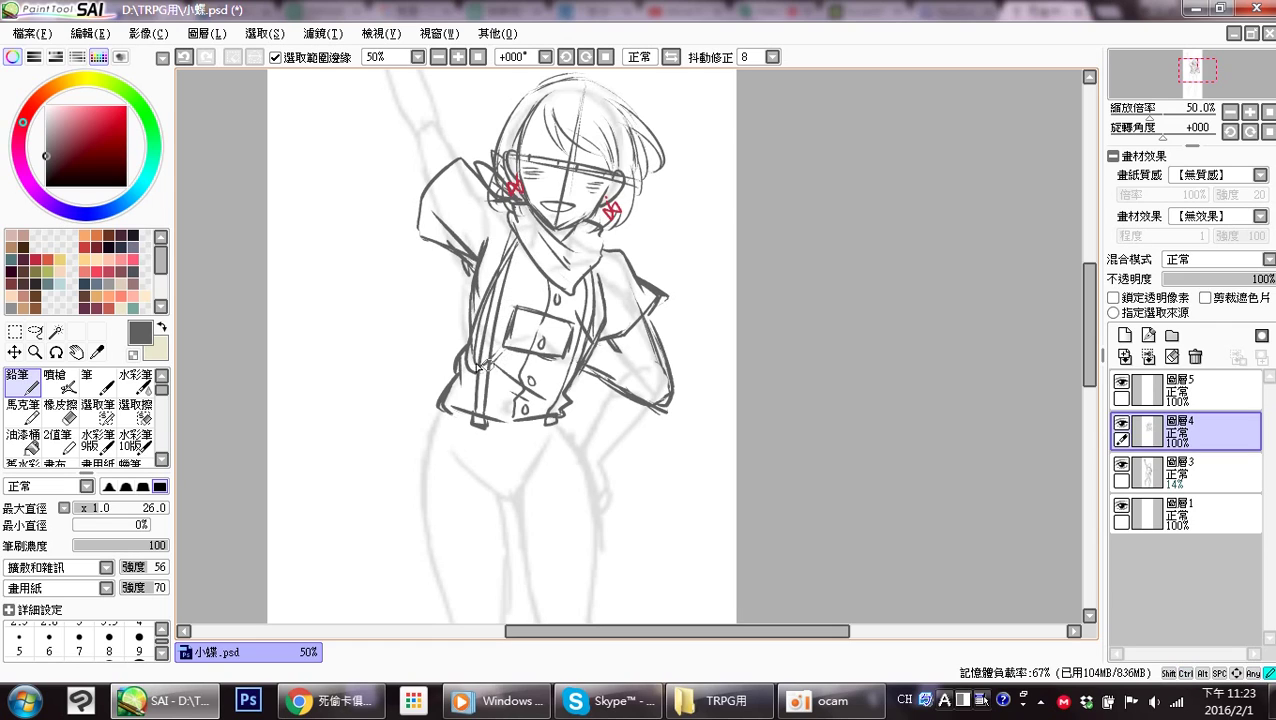
pyautogui.moveTo(513, 311)
pyautogui.mouseDown()
pyautogui.moveTo(484, 357)
pyautogui.moveTo(500, 341)
pyautogui.mouseUp()
# Sketch the second strap down the torso on the bent-arm side, and rework the bent forearm with its hand at the chest.
pyautogui.moveTo(595, 267)
pyautogui.mouseDown()
pyautogui.moveTo(558, 388)
pyautogui.moveTo(564, 364)
pyautogui.mouseUp()
pyautogui.moveTo(567, 362); pyautogui.dragTo(588, 276)
pyautogui.moveTo(588, 342)
pyautogui.mouseDown()
pyautogui.moveTo(672, 377)
pyautogui.moveTo(682, 394)
pyautogui.moveTo(666, 416)
pyautogui.moveTo(602, 389)
pyautogui.moveTo(655, 390)
pyautogui.mouseUp()
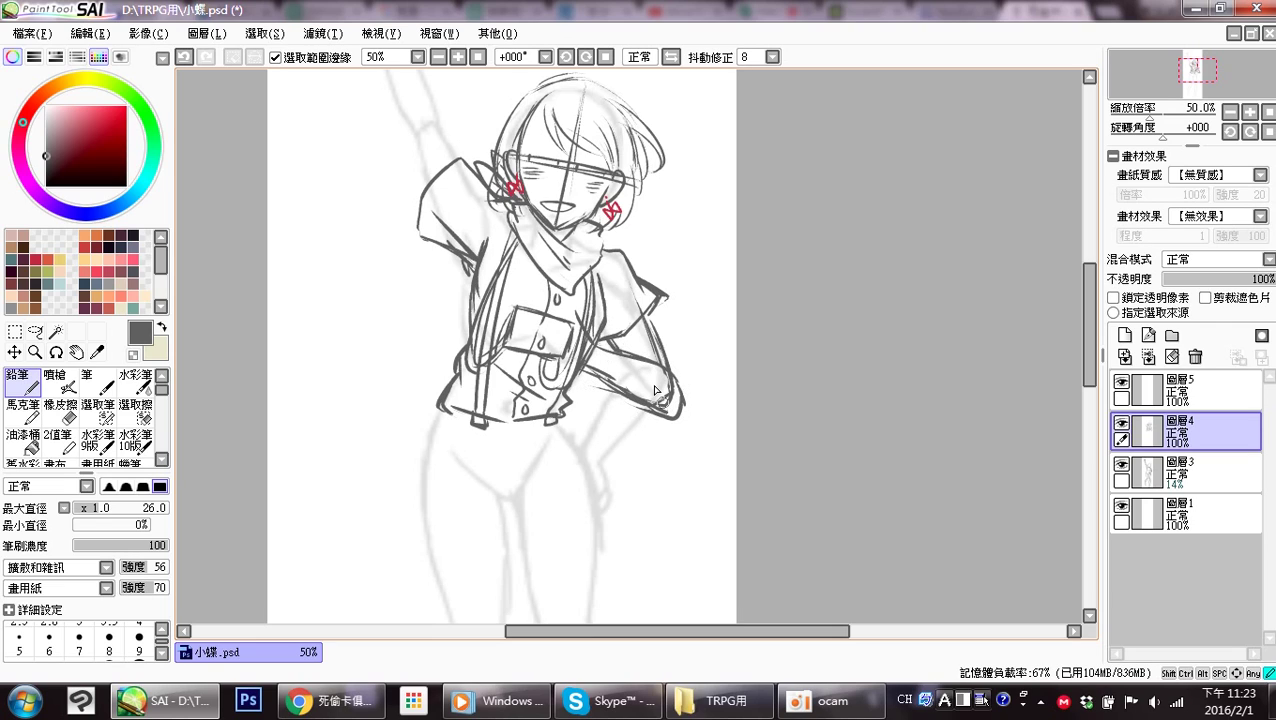
pyautogui.moveTo(650, 330); pyautogui.dragTo(680, 380)
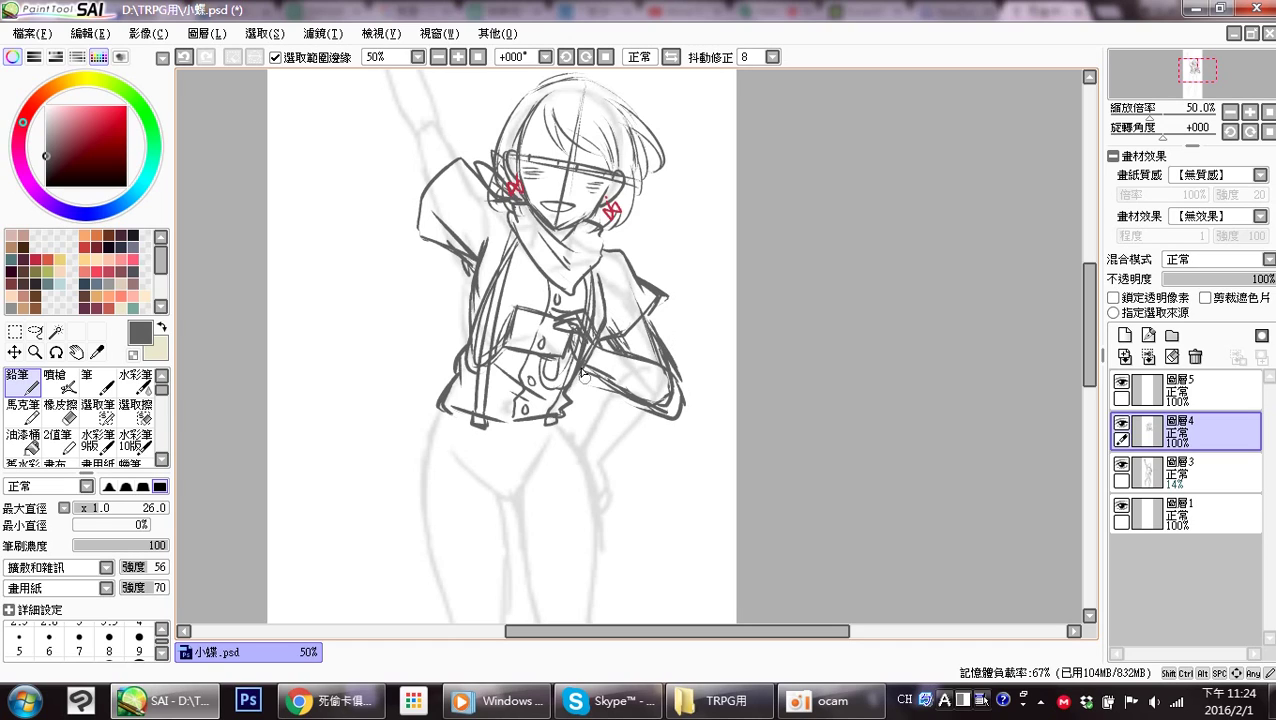
pyautogui.moveTo(582, 340)
pyautogui.mouseDown()
pyautogui.moveTo(555, 338)
pyautogui.moveTo(670, 416)
pyautogui.mouseUp()
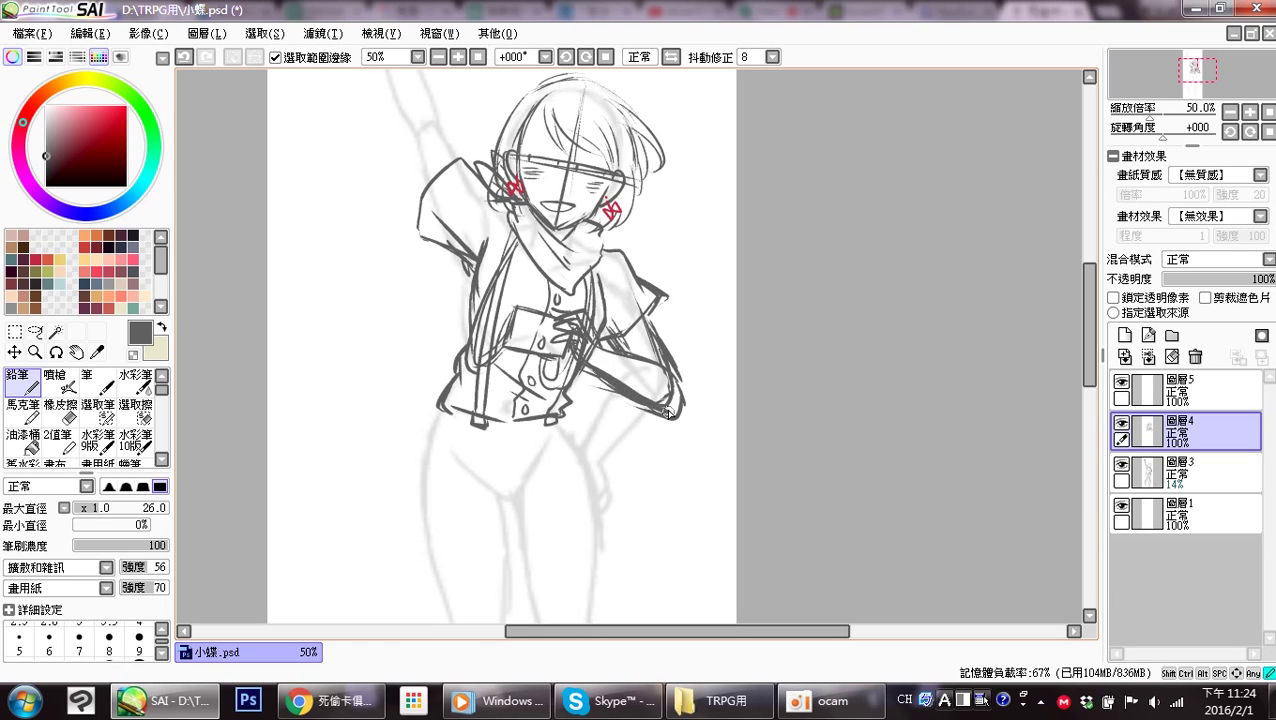
pyautogui.moveTo(634, 356); pyautogui.dragTo(669, 373)
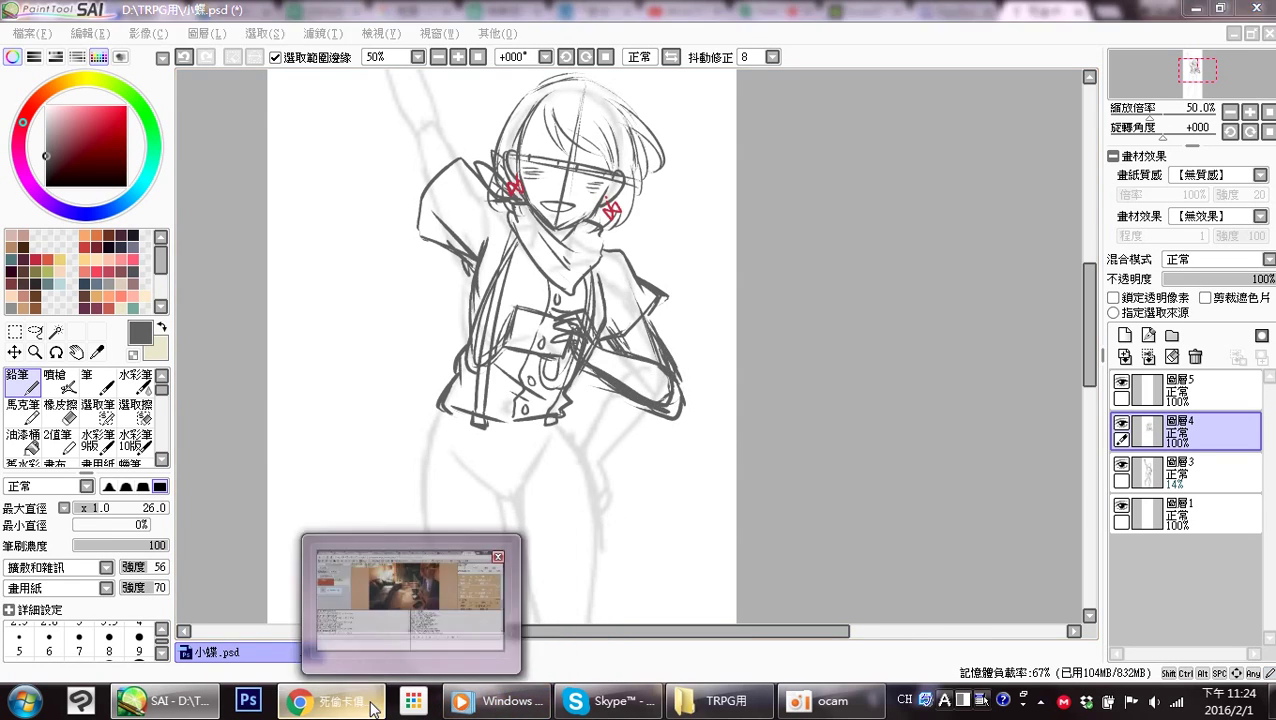
# Switch to the TRPG chat page in Chrome and post the message "小蝶表示:我也要和由水睡覺!!!" in the room chat.
pyautogui.click(300, 700)
pyautogui.click(879, 668)
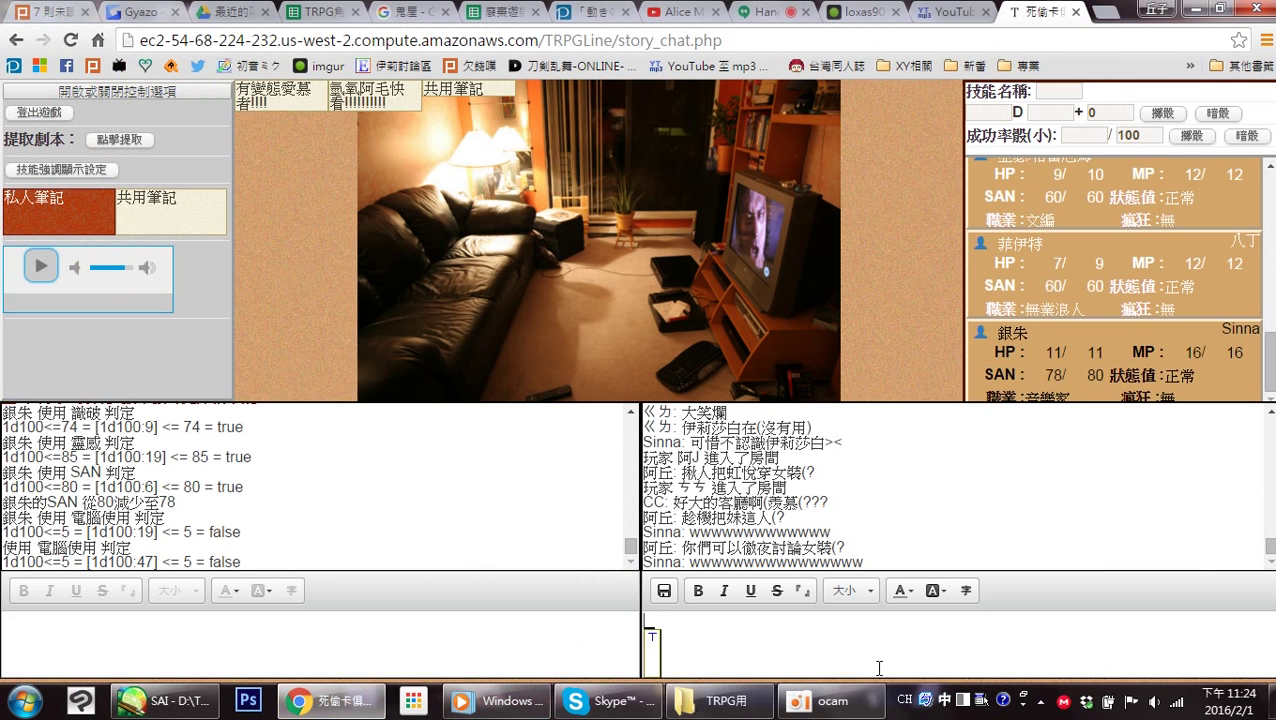
pyautogui.write('小蝶ㄅㄧㄠ')
pyautogui.write('表示')
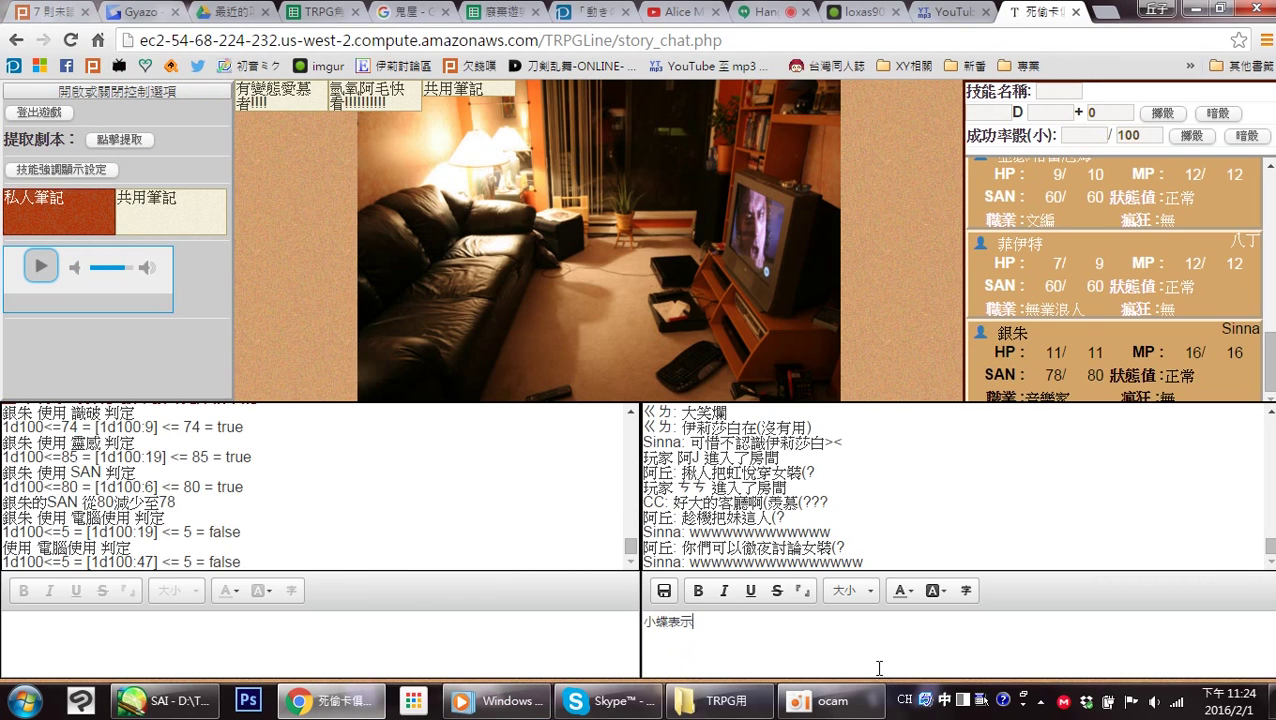
pyautogui.write(':我也要和由水睡覺')
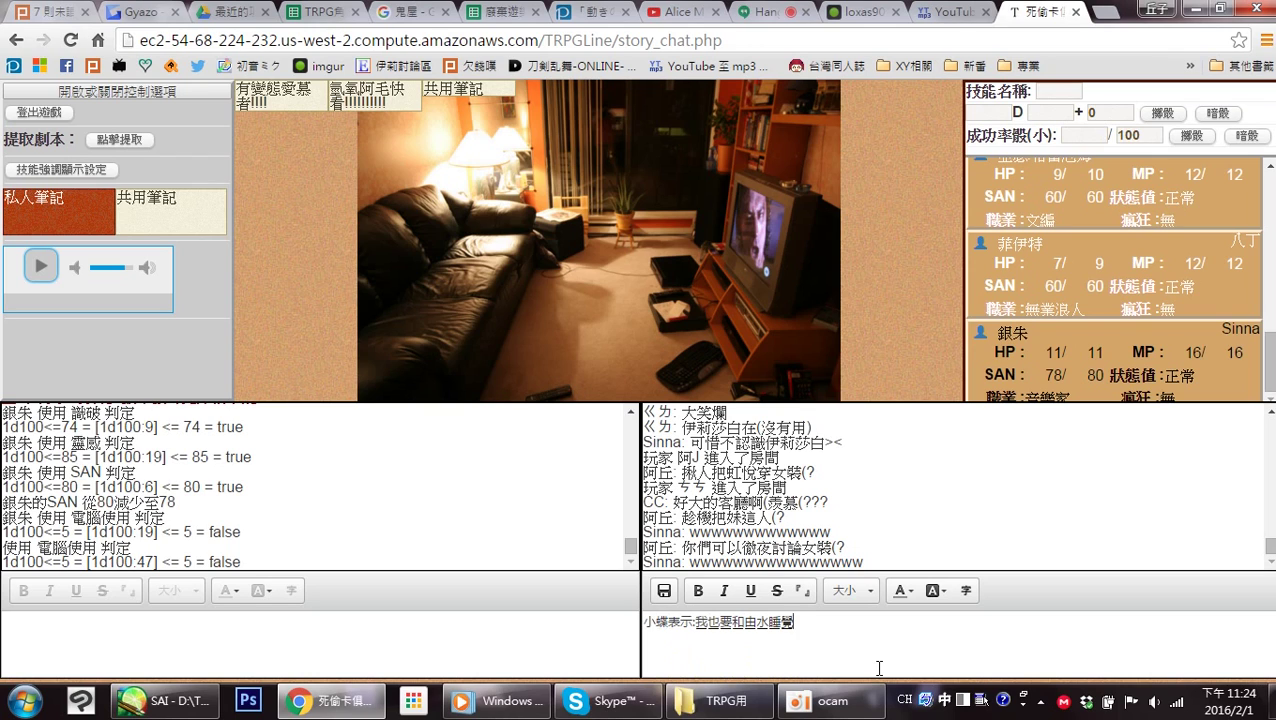
pyautogui.write('!!!')
pyautogui.press('Return')
pyautogui.click(655, 590)
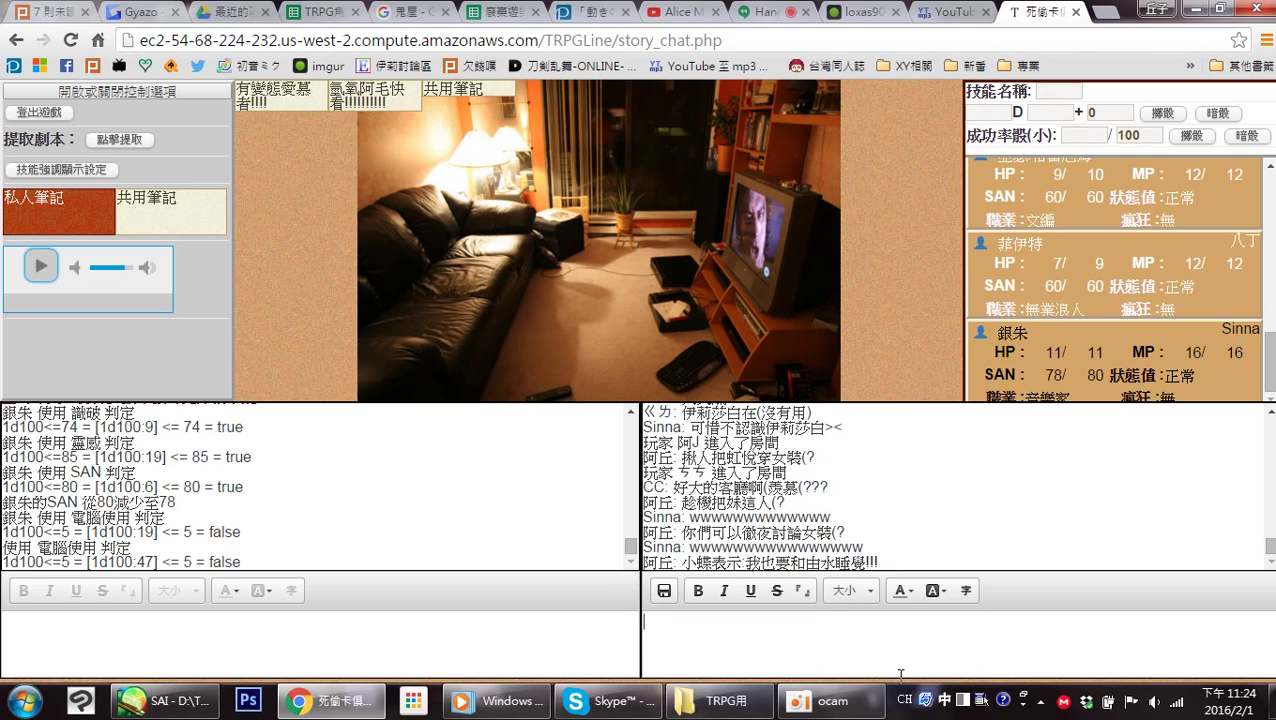
# Switch back to PaintTool SAI and sketch a waistband along the lower hem of the shirt.
pyautogui.click(197, 706)
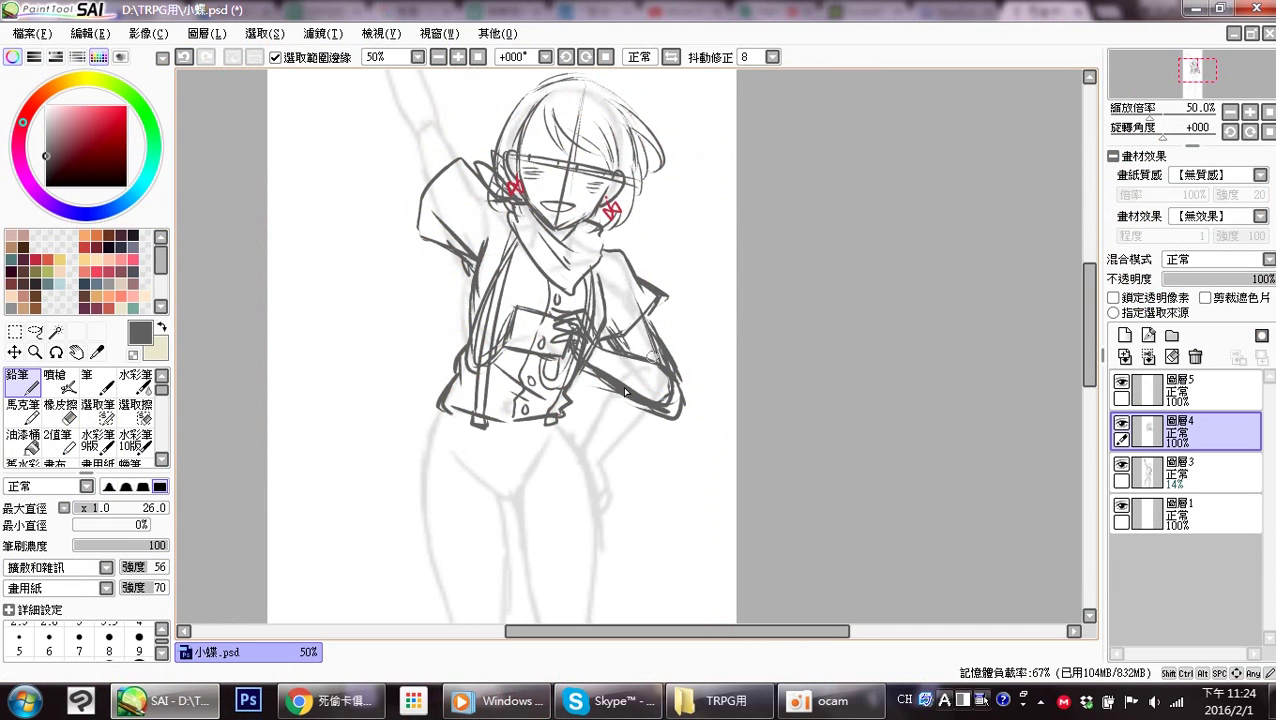
pyautogui.moveTo(526, 378)
pyautogui.mouseDown()
pyautogui.moveTo(518, 316)
pyautogui.moveTo(512, 348)
pyautogui.mouseUp()
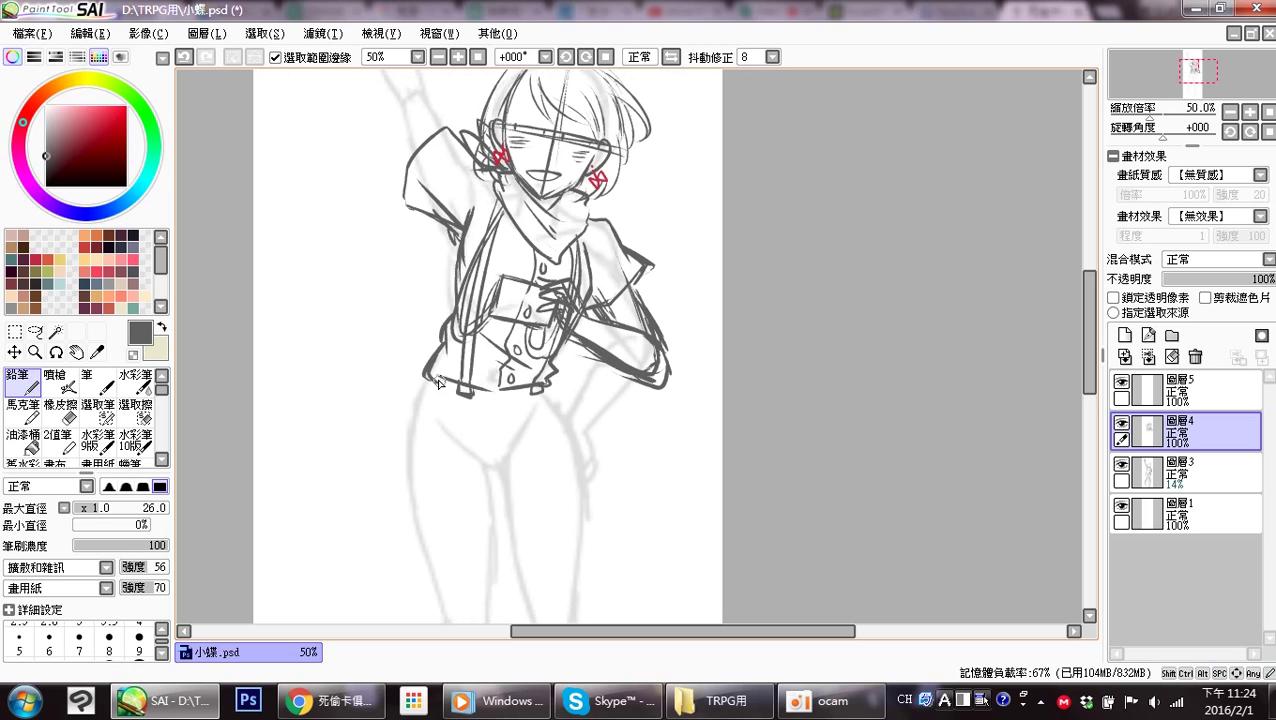
pyautogui.moveTo(430, 387)
pyautogui.mouseDown()
pyautogui.moveTo(506, 402)
pyautogui.moveTo(536, 391)
pyautogui.moveTo(507, 358)
pyautogui.moveTo(520, 384)
pyautogui.mouseUp()
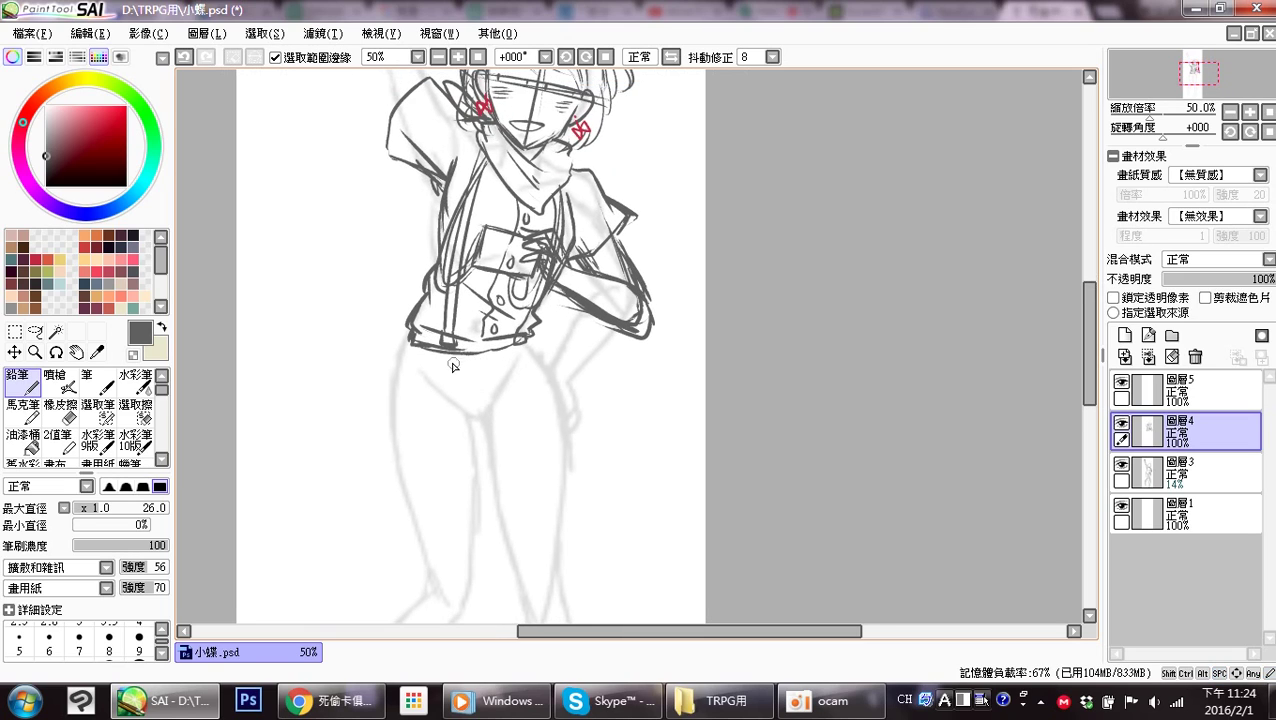
# Sketch the skirt's central pleat lines and its flared outer edge on the bent-arm side.
pyautogui.moveTo(460, 368); pyautogui.dragTo(487, 492)
pyautogui.moveTo(487, 370); pyautogui.dragTo(485, 456)
pyautogui.moveTo(533, 348); pyautogui.dragTo(600, 406)
pyautogui.hotkey('ctrl', 'z')
pyautogui.moveTo(531, 344)
pyautogui.mouseDown()
pyautogui.moveTo(557, 374)
pyautogui.moveTo(632, 405)
pyautogui.moveTo(620, 425)
pyautogui.mouseUp()
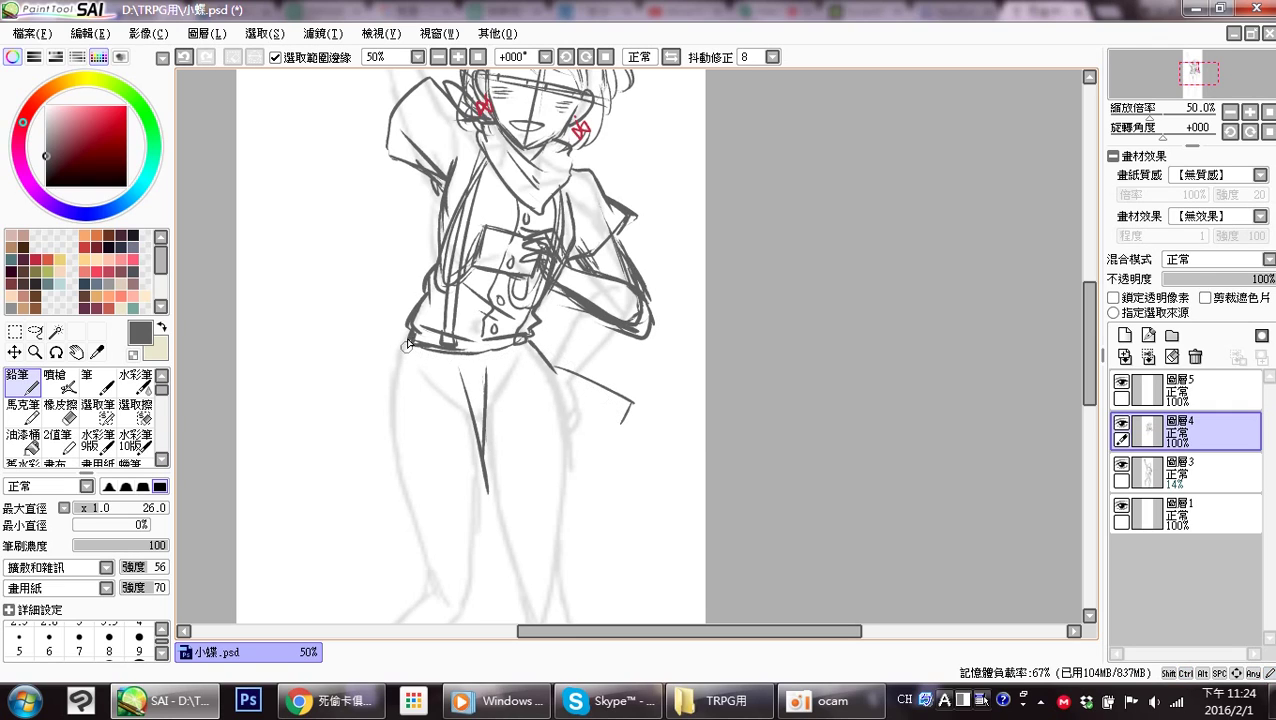
# Draw the skirt's outer edge on the raised-arm side with a short hem and the first vertical pleat beside it.
pyautogui.moveTo(409, 333)
pyautogui.mouseDown()
pyautogui.moveTo(403, 348)
pyautogui.moveTo(420, 350)
pyautogui.mouseUp()
pyautogui.moveTo(405, 347); pyautogui.dragTo(387, 505)
pyautogui.hotkey('ctrl', 'z')
pyautogui.moveTo(395, 418)
pyautogui.mouseDown()
pyautogui.moveTo(380, 495)
pyautogui.moveTo(420, 505)
pyautogui.mouseUp()
pyautogui.moveTo(421, 373); pyautogui.dragTo(417, 502)
pyautogui.hotkey('ctrl', 'z')
pyautogui.moveTo(423, 373); pyautogui.dragTo(415, 430)
pyautogui.hotkey('ctrl', 'z')
pyautogui.moveTo(419, 374); pyautogui.dragTo(420, 506)
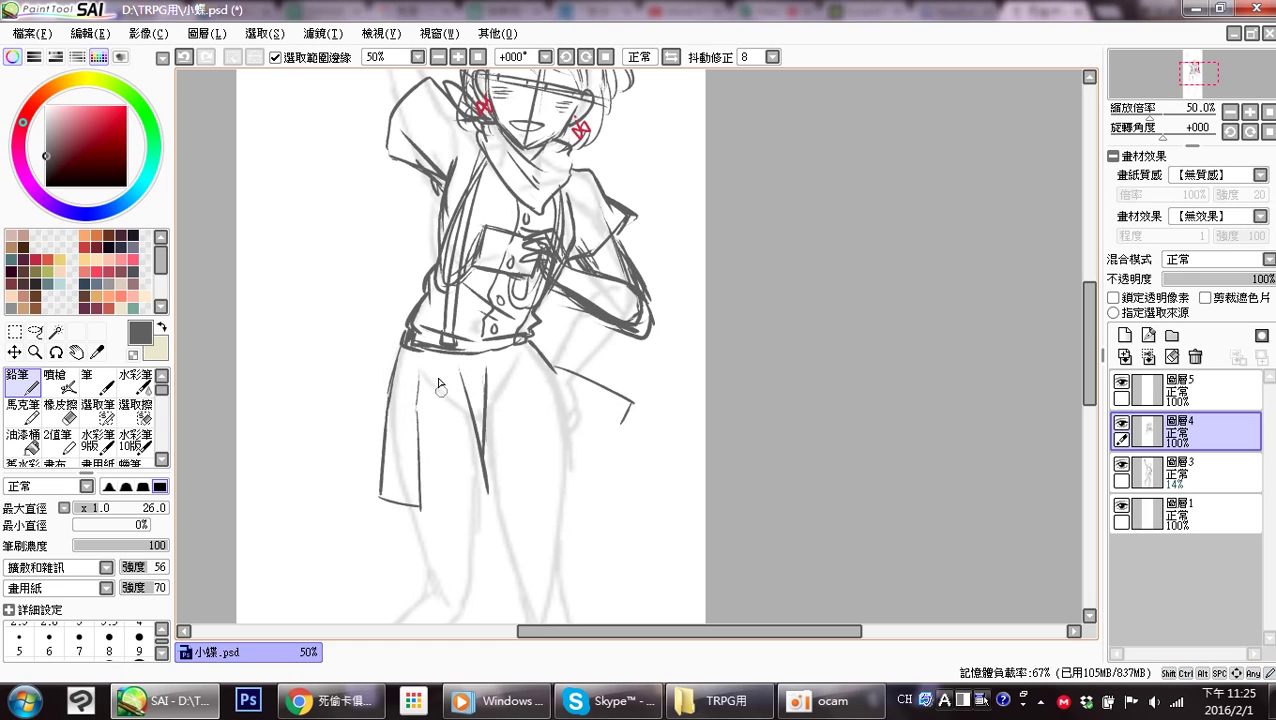
# Fill the front of the skirt with pleat lines and continue the hem across the thighs.
pyautogui.moveTo(442, 376); pyautogui.dragTo(461, 505)
pyautogui.moveTo(482, 462); pyautogui.dragTo(498, 520)
pyautogui.moveTo(450, 470)
pyautogui.mouseDown()
pyautogui.moveTo(460, 510)
pyautogui.moveTo(475, 502)
pyautogui.moveTo(432, 507)
pyautogui.moveTo(487, 505)
pyautogui.mouseUp()
pyautogui.moveTo(505, 367); pyautogui.dragTo(502, 440)
pyautogui.hotkey('ctrl', 'z')
pyautogui.moveTo(504, 368)
pyautogui.mouseDown()
pyautogui.moveTo(519, 480)
pyautogui.moveTo(501, 508)
pyautogui.moveTo(525, 500)
pyautogui.mouseUp()
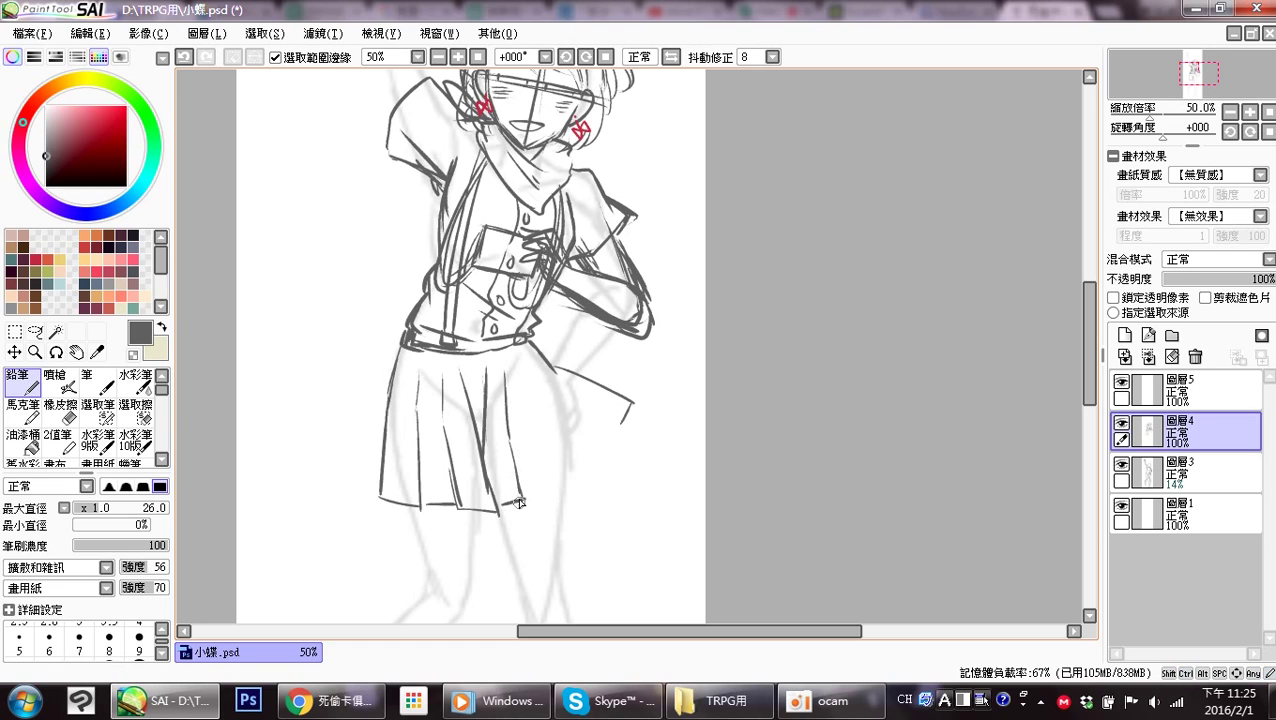
# Add pleats and hem segments to the flared side of the skirt, and strengthen the opposite outer edge.
pyautogui.moveTo(512, 357)
pyautogui.mouseDown()
pyautogui.moveTo(536, 424)
pyautogui.moveTo(573, 474)
pyautogui.moveTo(532, 500)
pyautogui.mouseUp()
pyautogui.moveTo(548, 392)
pyautogui.mouseDown()
pyautogui.moveTo(618, 440)
pyautogui.moveTo(600, 434)
pyautogui.moveTo(616, 440)
pyautogui.moveTo(570, 470)
pyautogui.mouseUp()
pyautogui.hotkey('ctrl', 'z')
pyautogui.moveTo(620, 432); pyautogui.dragTo(576, 470)
pyautogui.moveTo(633, 402); pyautogui.dragTo(613, 436)
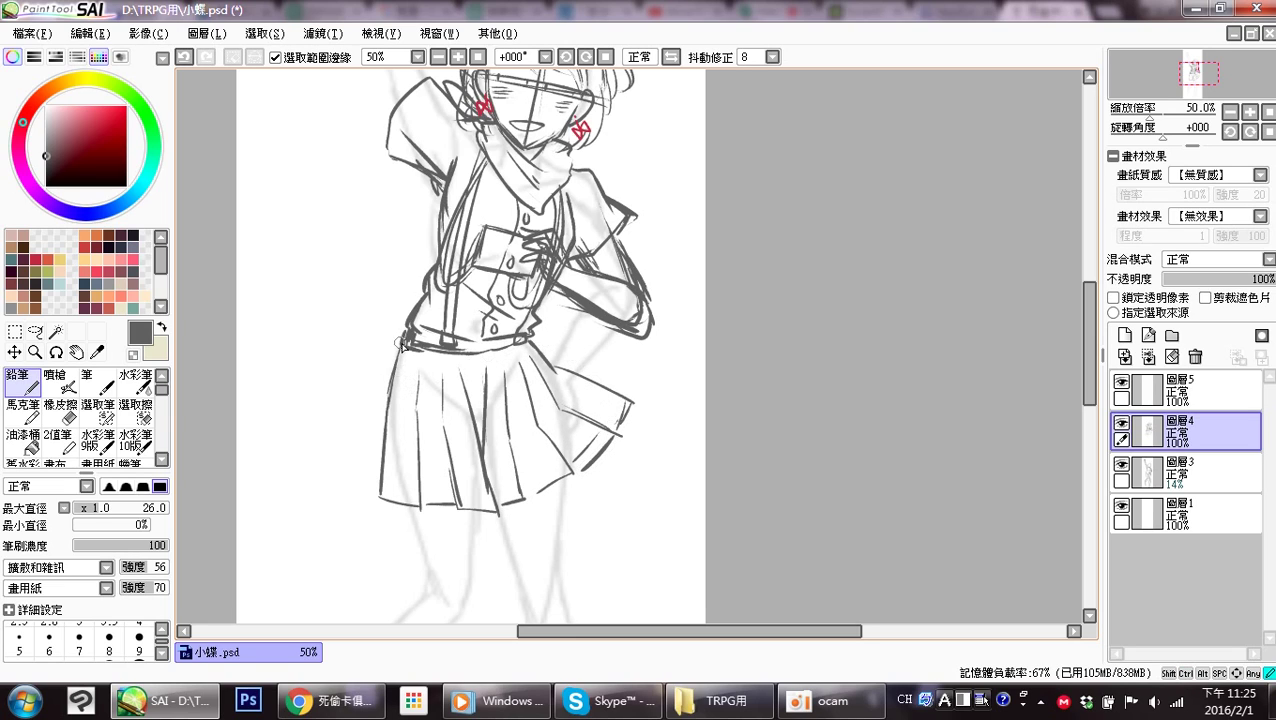
pyautogui.moveTo(400, 342)
pyautogui.mouseDown()
pyautogui.moveTo(363, 467)
pyautogui.moveTo(380, 487)
pyautogui.mouseUp()
pyautogui.moveTo(459, 325); pyautogui.dragTo(458, 477)
pyautogui.moveTo(491, 431)
pyautogui.mouseDown()
pyautogui.moveTo(480, 330)
pyautogui.moveTo(481, 393)
pyautogui.mouseUp()
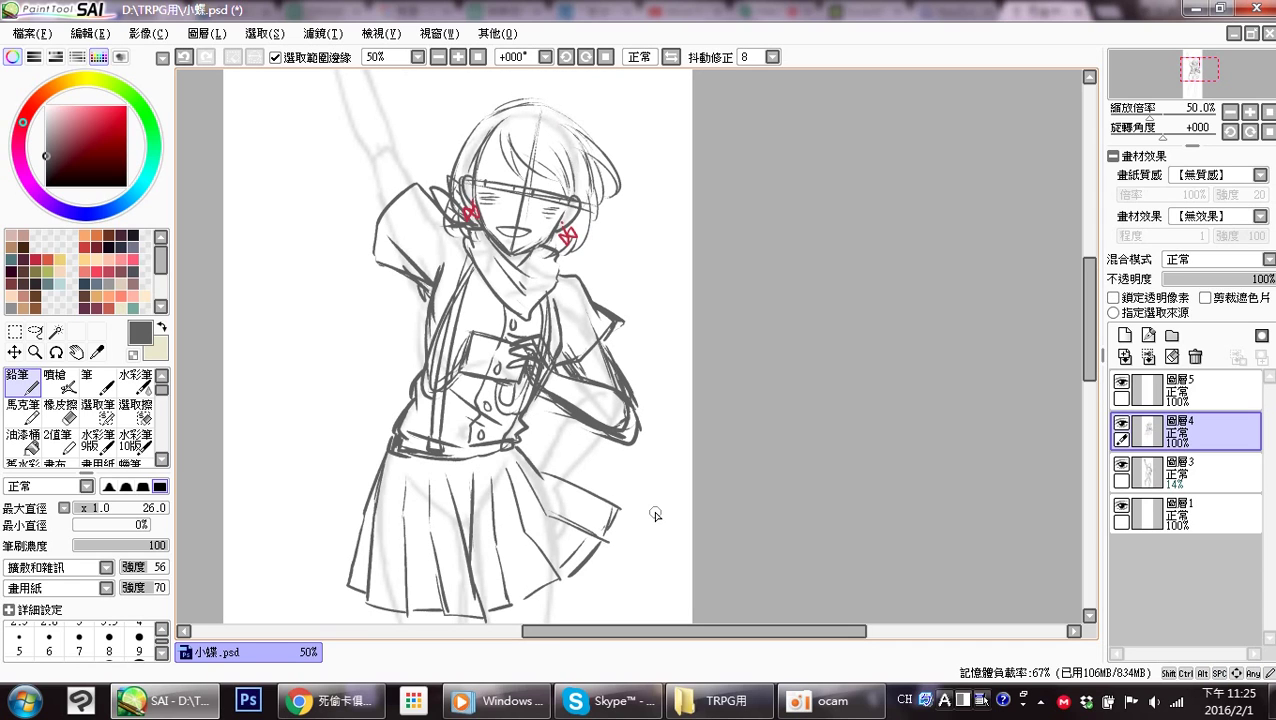
# Check the TRPG chat room in Chrome for new messages and return to PaintTool SAI.
pyautogui.click(340, 701)
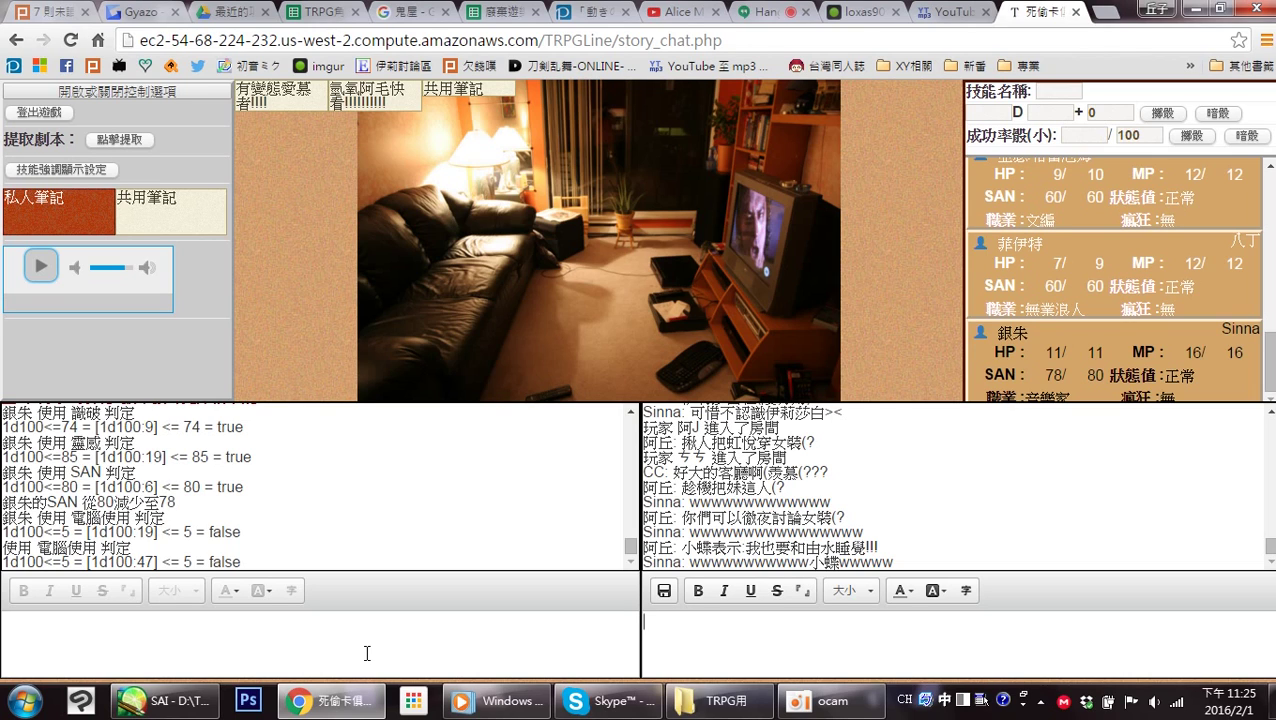
pyautogui.click(165, 700)
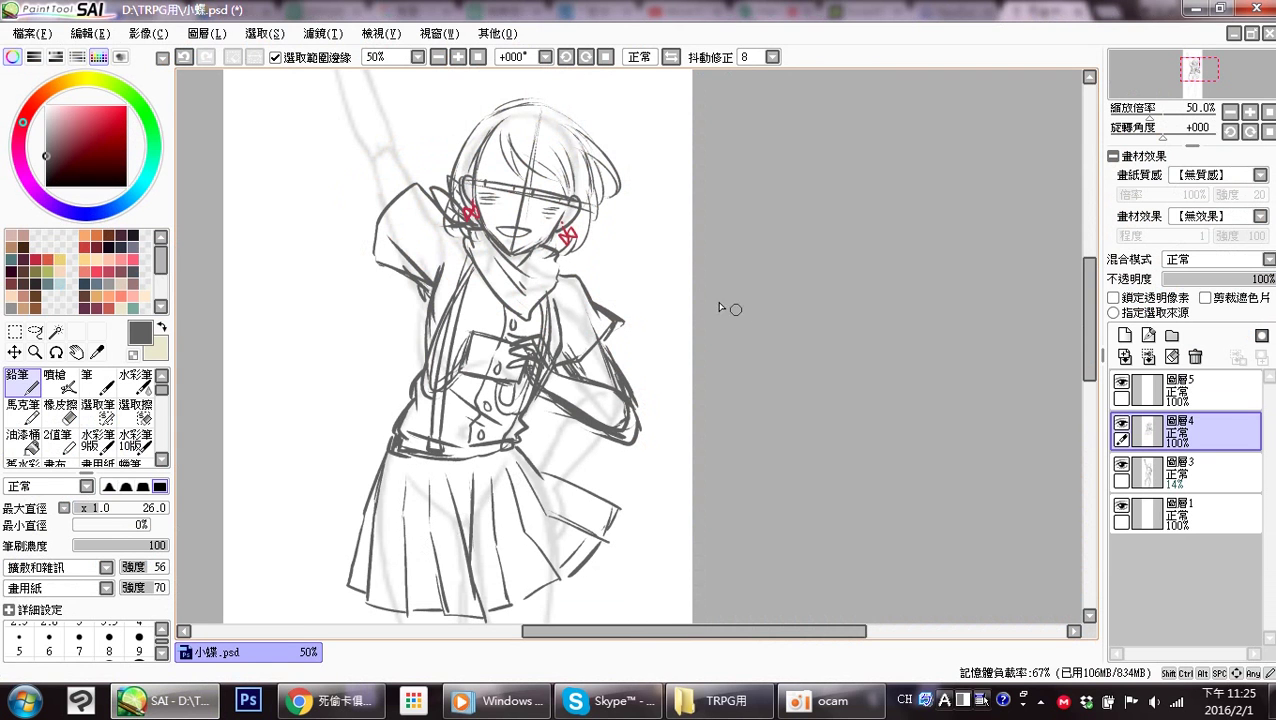
# Touch up the neckline under the chin and sketch a small pouch hanging from the waistband at the hip.
pyautogui.moveTo(485, 237); pyautogui.dragTo(537, 264)
pyautogui.moveTo(517, 260); pyautogui.dragTo(528, 260)
pyautogui.moveTo(524, 430); pyautogui.dragTo(521, 438)
pyautogui.moveTo(525, 435); pyautogui.dragTo(546, 464)
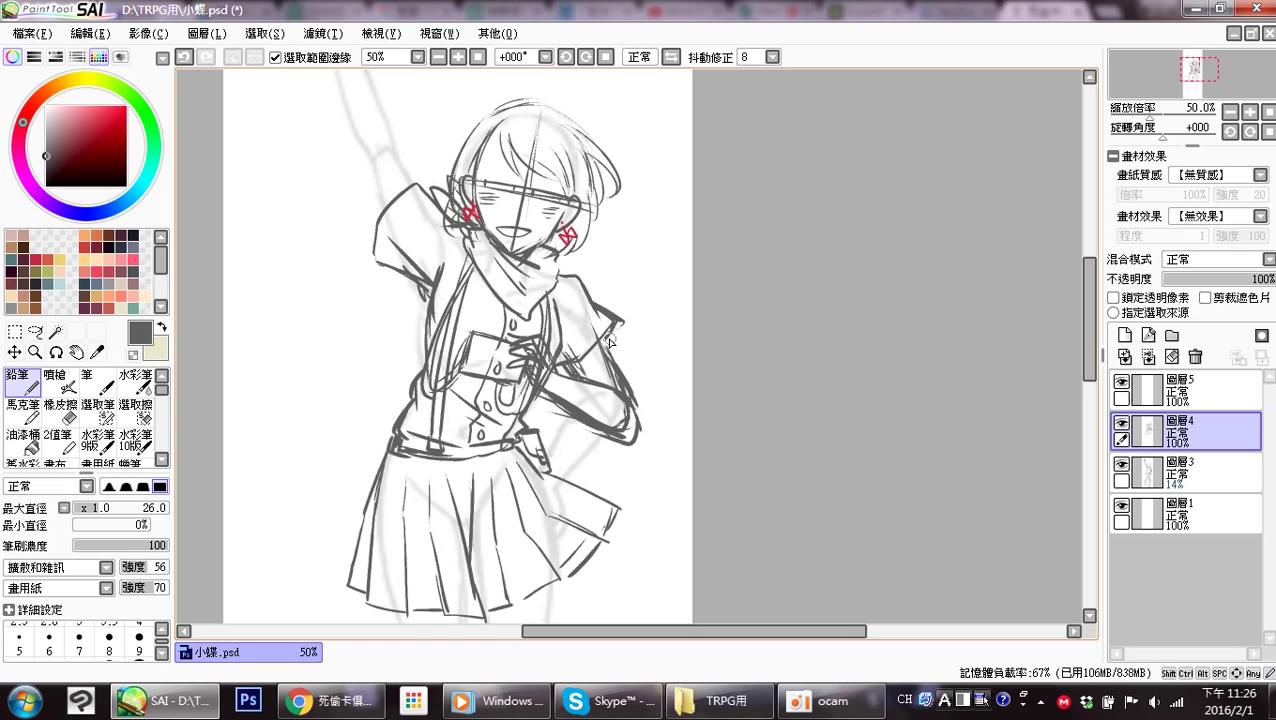
# Add a band around the bent forearm and a line running across the skirt's pleats.
pyautogui.moveTo(557, 369)
pyautogui.mouseDown()
pyautogui.moveTo(581, 397)
pyautogui.moveTo(560, 408)
pyautogui.moveTo(559, 380)
pyautogui.moveTo(545, 405)
pyautogui.moveTo(578, 392)
pyautogui.mouseUp()
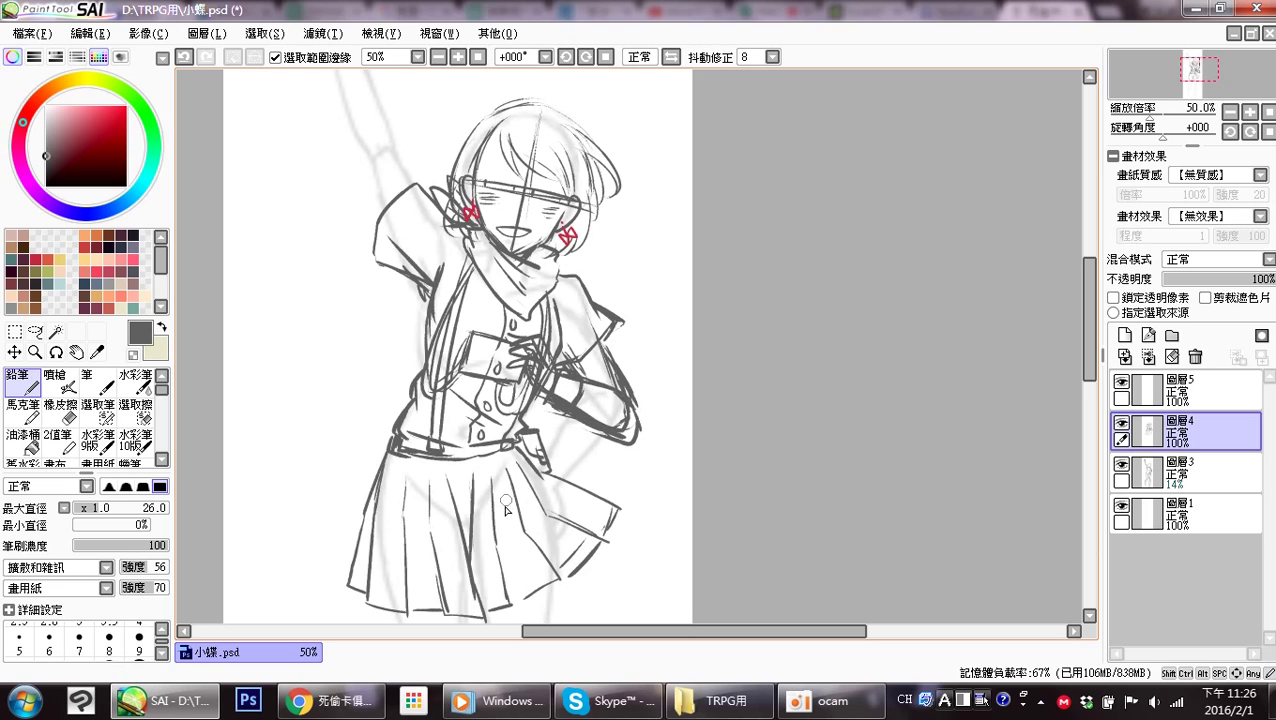
pyautogui.moveTo(375, 508); pyautogui.dragTo(489, 527)
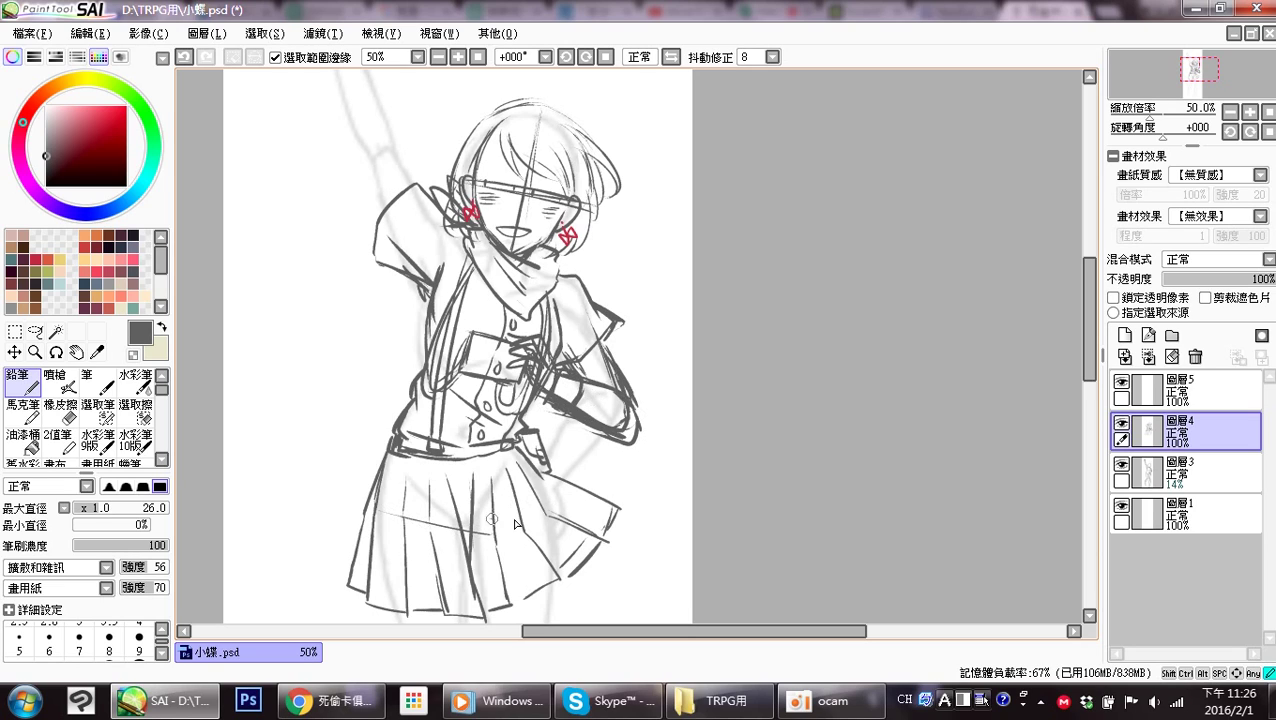
# Sketch the raised arm over the pose guide, with circles at the elbow and wrist and a simple palm.
pyautogui.moveTo(1091, 347); pyautogui.dragTo(1091, 314)
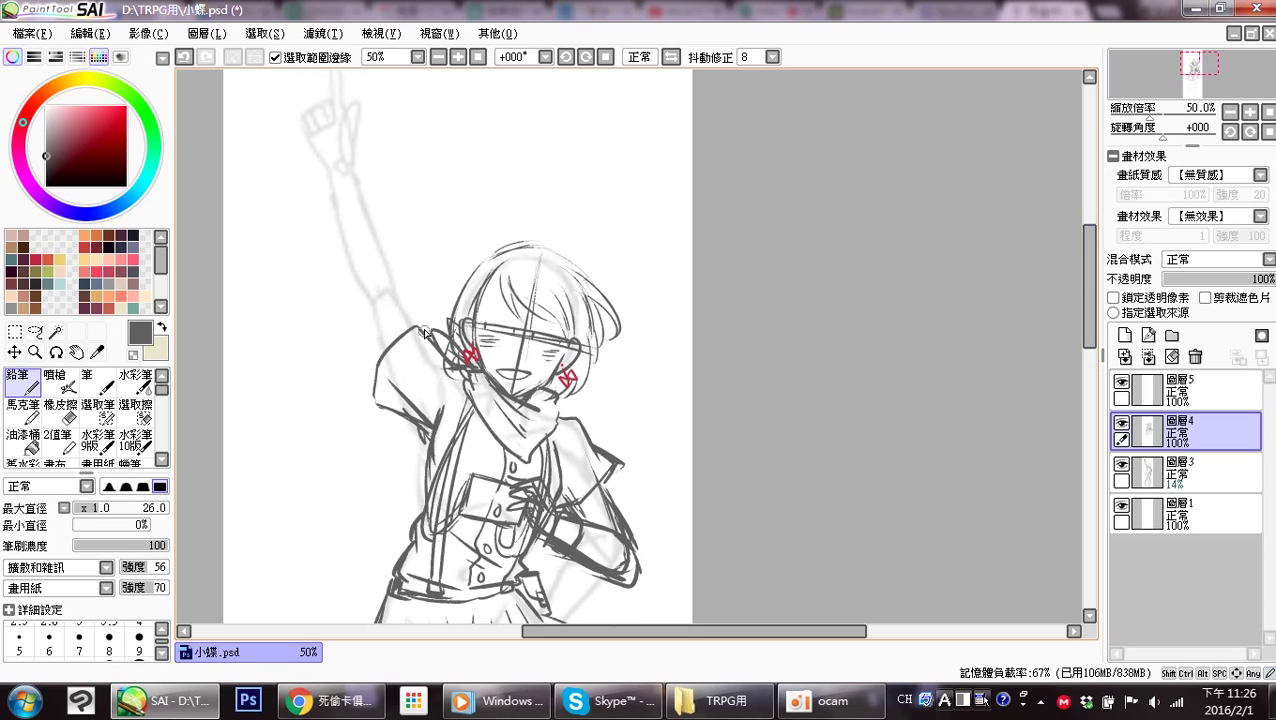
pyautogui.moveTo(395, 316)
pyautogui.mouseDown()
pyautogui.moveTo(380, 314)
pyautogui.moveTo(434, 303)
pyautogui.mouseUp()
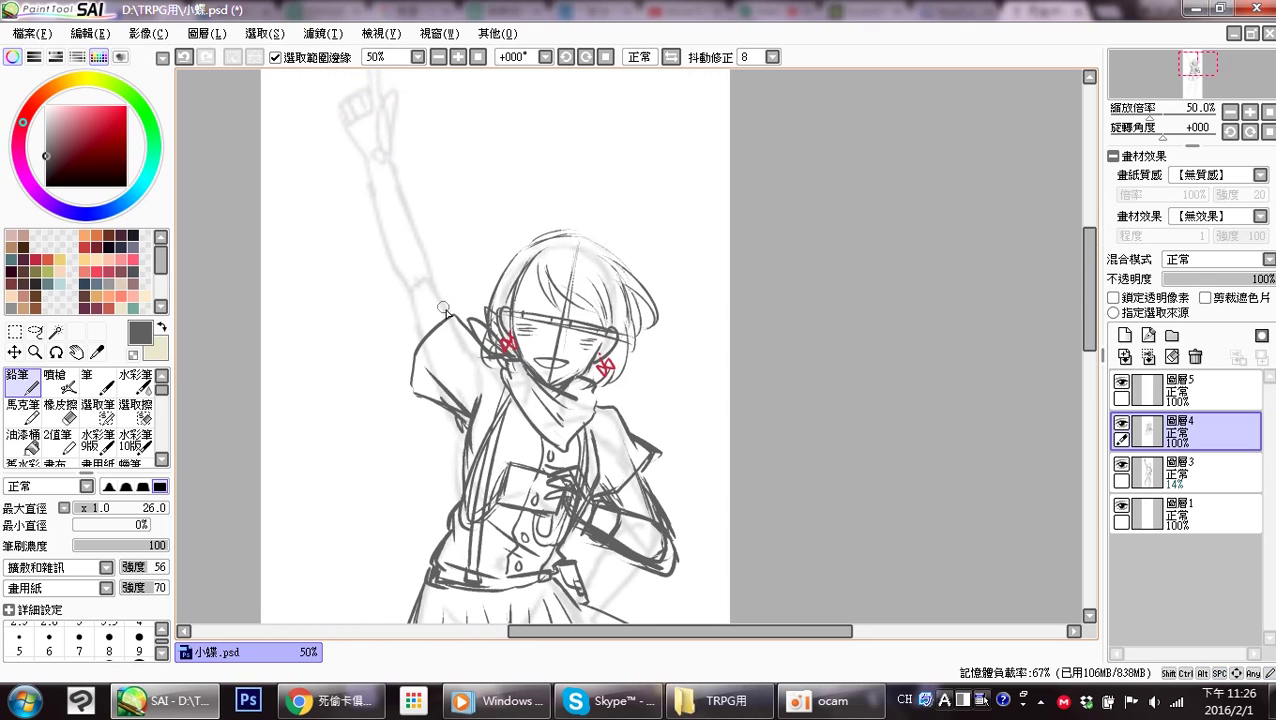
pyautogui.moveTo(424, 254)
pyautogui.mouseDown()
pyautogui.moveTo(406, 287)
pyautogui.moveTo(414, 267)
pyautogui.moveTo(393, 262)
pyautogui.moveTo(436, 376)
pyautogui.mouseUp()
pyautogui.moveTo(404, 298); pyautogui.dragTo(434, 372)
pyautogui.moveTo(430, 272)
pyautogui.mouseDown()
pyautogui.moveTo(456, 328)
pyautogui.moveTo(445, 305)
pyautogui.moveTo(470, 326)
pyautogui.mouseUp()
pyautogui.moveTo(466, 320); pyautogui.dragTo(492, 351)
pyautogui.press('space')
pyautogui.moveTo(434, 250)
pyautogui.mouseDown()
pyautogui.moveTo(466, 291)
pyautogui.moveTo(453, 317)
pyautogui.moveTo(407, 224)
pyautogui.moveTo(388, 252)
pyautogui.moveTo(426, 350)
pyautogui.moveTo(418, 237)
pyautogui.moveTo(388, 235)
pyautogui.moveTo(394, 266)
pyautogui.moveTo(424, 213)
pyautogui.mouseUp()
pyautogui.press('space')
pyautogui.press('space')
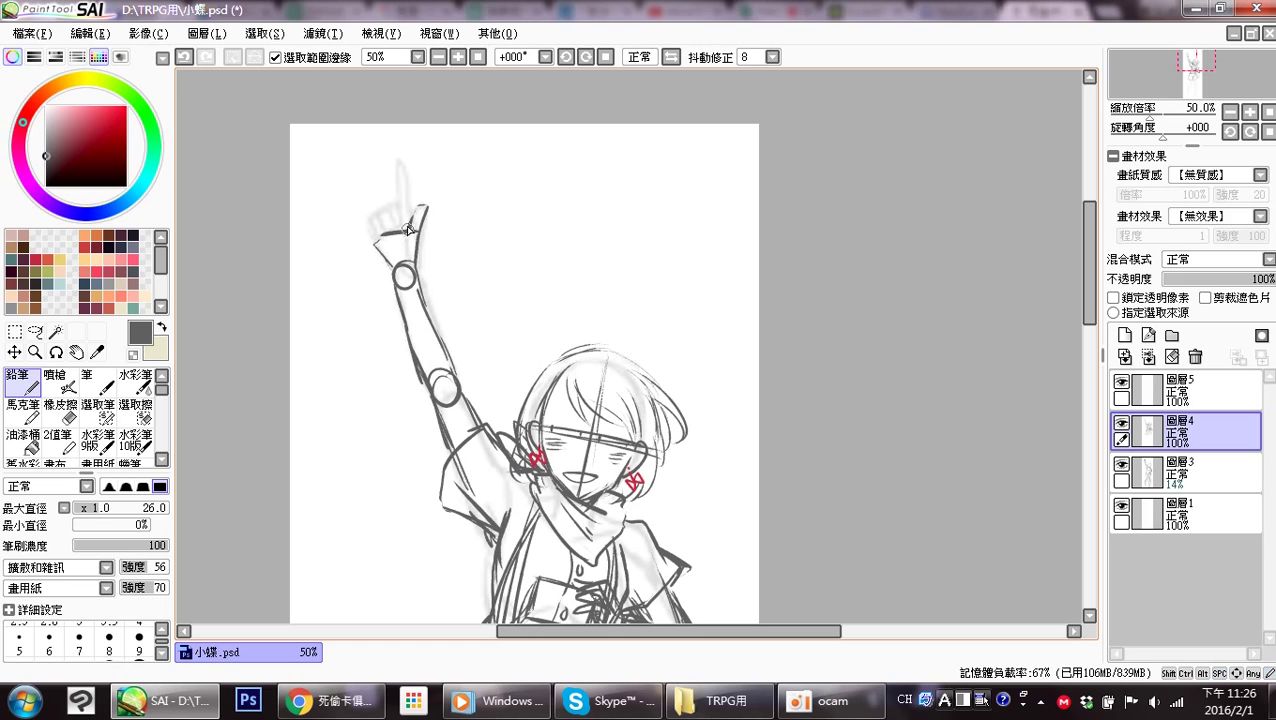
# Redraw the raised hand's thumb pointing outward, add spread fingers, and darken the arm's outline.
pyautogui.hotkey('ctrl', 'z')
pyautogui.hotkey('ctrl', 'z')
pyautogui.moveTo(412, 232)
pyautogui.mouseDown()
pyautogui.moveTo(428, 241)
pyautogui.moveTo(417, 260)
pyautogui.moveTo(437, 225)
pyautogui.mouseUp()
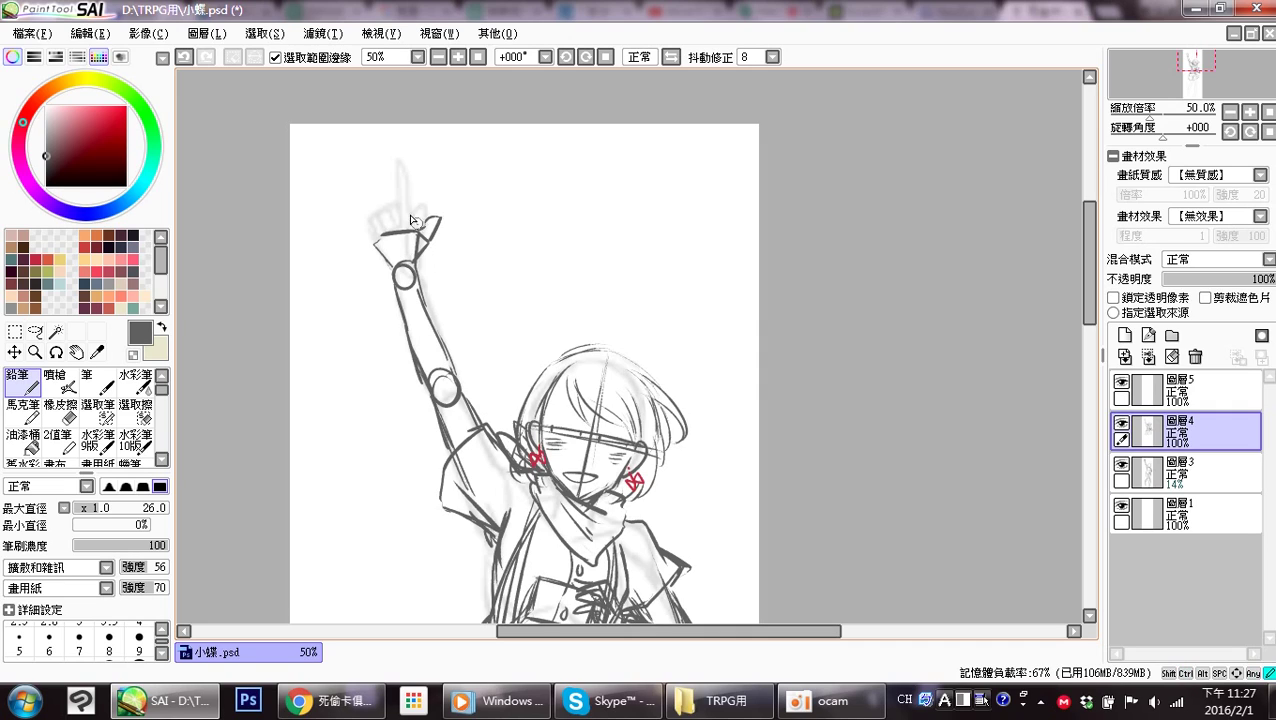
pyautogui.moveTo(401, 180)
pyautogui.mouseDown()
pyautogui.moveTo(399, 207)
pyautogui.moveTo(373, 176)
pyautogui.moveTo(388, 228)
pyautogui.moveTo(351, 197)
pyautogui.moveTo(366, 243)
pyautogui.mouseUp()
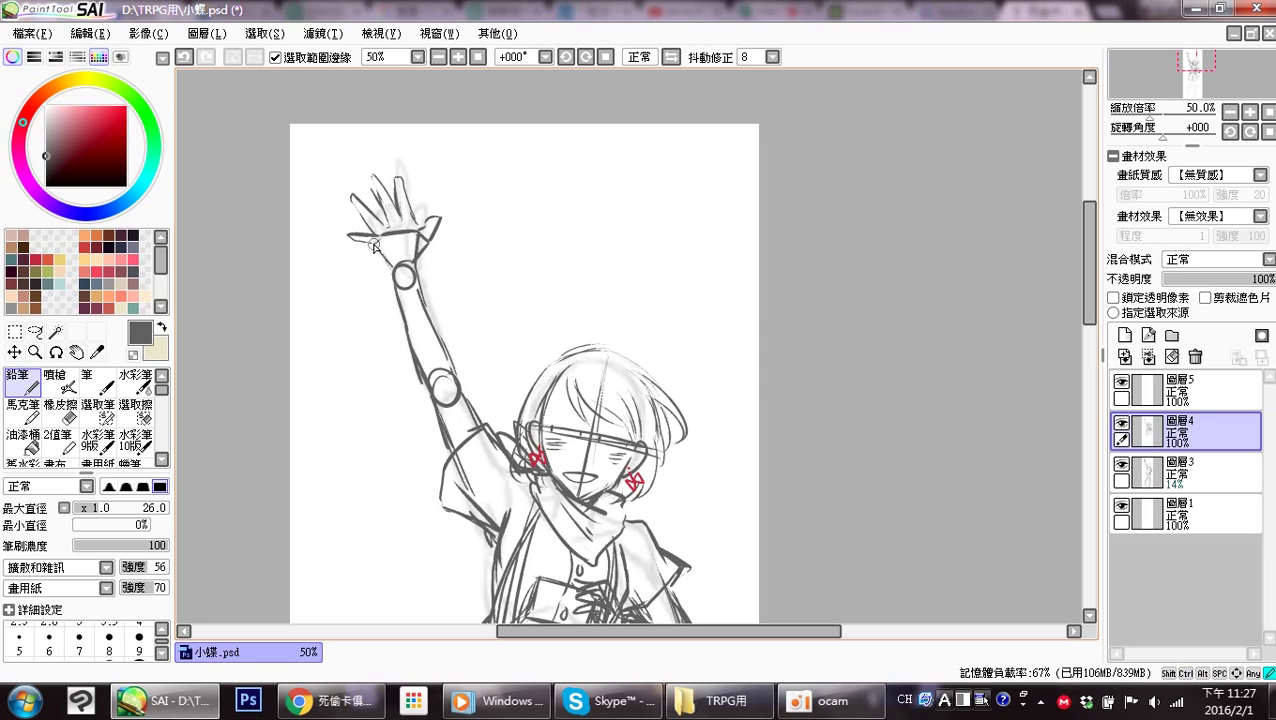
pyautogui.moveTo(402, 184); pyautogui.dragTo(416, 227)
pyautogui.moveTo(396, 178)
pyautogui.mouseDown()
pyautogui.moveTo(402, 222)
pyautogui.moveTo(375, 173)
pyautogui.moveTo(384, 224)
pyautogui.moveTo(350, 197)
pyautogui.moveTo(378, 236)
pyautogui.moveTo(419, 226)
pyautogui.moveTo(376, 233)
pyautogui.moveTo(412, 220)
pyautogui.moveTo(373, 242)
pyautogui.moveTo(389, 265)
pyautogui.moveTo(379, 235)
pyautogui.moveTo(344, 226)
pyautogui.moveTo(371, 236)
pyautogui.moveTo(393, 287)
pyautogui.moveTo(422, 252)
pyautogui.moveTo(458, 378)
pyautogui.mouseUp()
pyautogui.moveTo(397, 289); pyautogui.dragTo(408, 338)
pyautogui.moveTo(399, 291); pyautogui.dragTo(430, 389)
# Sketch both legs from the skirt hem down to the knees along the pose guide.
pyautogui.press('space')
pyautogui.moveTo(550, 425); pyautogui.dragTo(488, 257)
pyautogui.moveTo(594, 511); pyautogui.dragTo(549, 218)
pyautogui.moveTo(444, 398)
pyautogui.mouseDown()
pyautogui.moveTo(458, 441)
pyautogui.moveTo(437, 377)
pyautogui.moveTo(473, 488)
pyautogui.mouseUp()
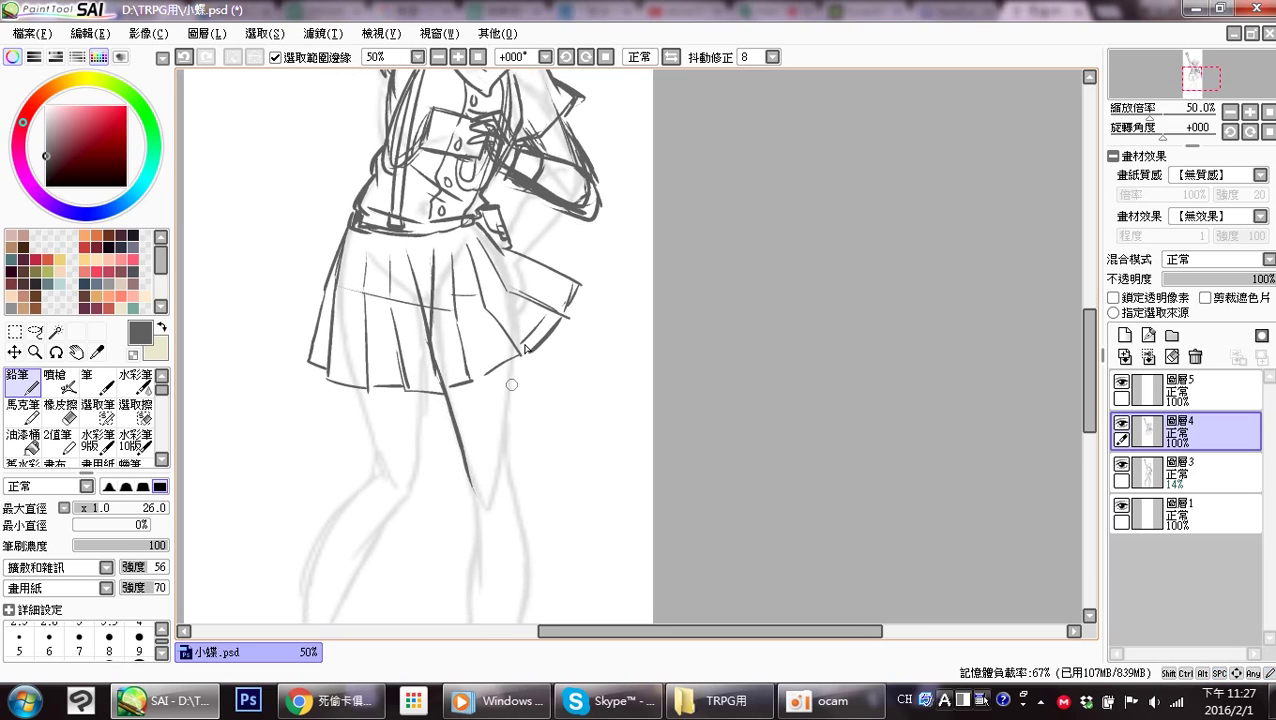
pyautogui.moveTo(510, 318)
pyautogui.mouseDown()
pyautogui.moveTo(512, 484)
pyautogui.moveTo(494, 487)
pyautogui.moveTo(517, 522)
pyautogui.mouseUp()
pyautogui.moveTo(428, 352); pyautogui.dragTo(420, 440)
pyautogui.moveTo(430, 385); pyautogui.dragTo(410, 498)
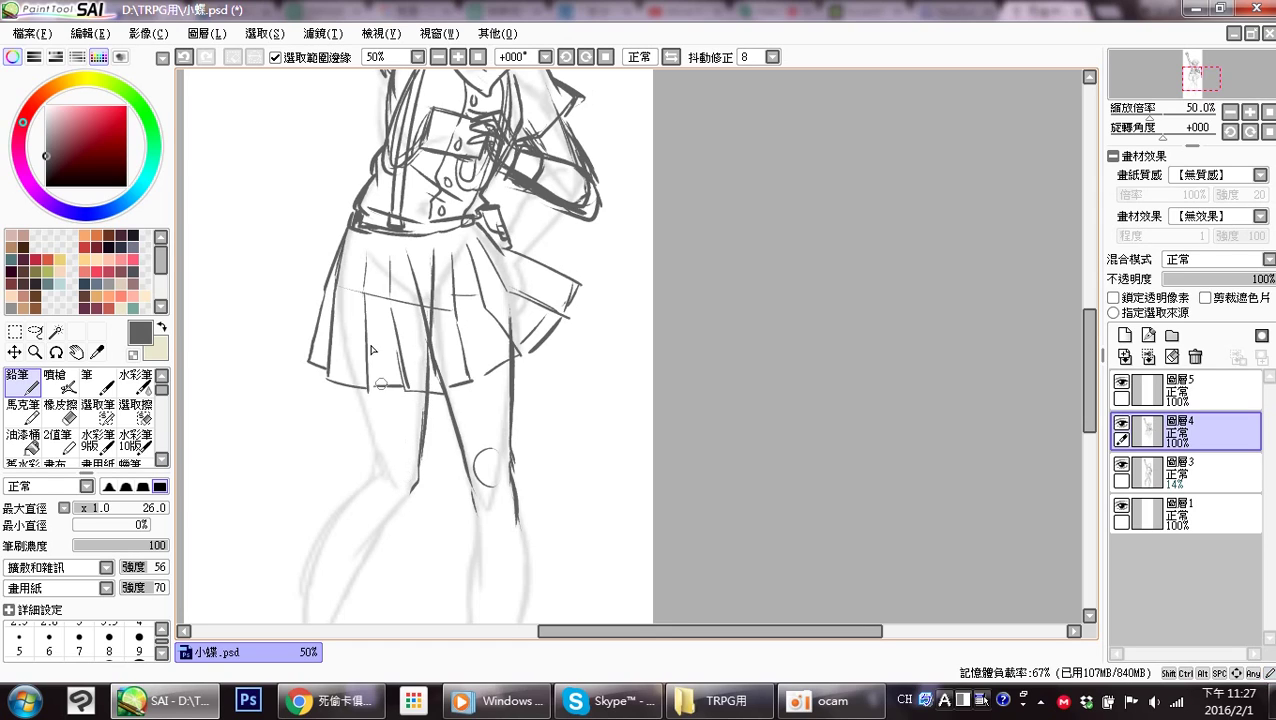
pyautogui.moveTo(350, 322)
pyautogui.mouseDown()
pyautogui.moveTo(380, 428)
pyautogui.moveTo(378, 484)
pyautogui.mouseUp()
pyautogui.moveTo(372, 418)
pyautogui.mouseDown()
pyautogui.moveTo(382, 486)
pyautogui.moveTo(342, 505)
pyautogui.mouseUp()
pyautogui.moveTo(392, 450); pyautogui.dragTo(392, 457)
# Sketch a bag strap crossing the torso diagonally and a rounded bag at the hip on the raised-arm side.
pyautogui.moveTo(532, 218); pyautogui.dragTo(547, 403)
pyautogui.moveTo(534, 344); pyautogui.dragTo(532, 367)
pyautogui.moveTo(510, 300); pyautogui.dragTo(524, 286)
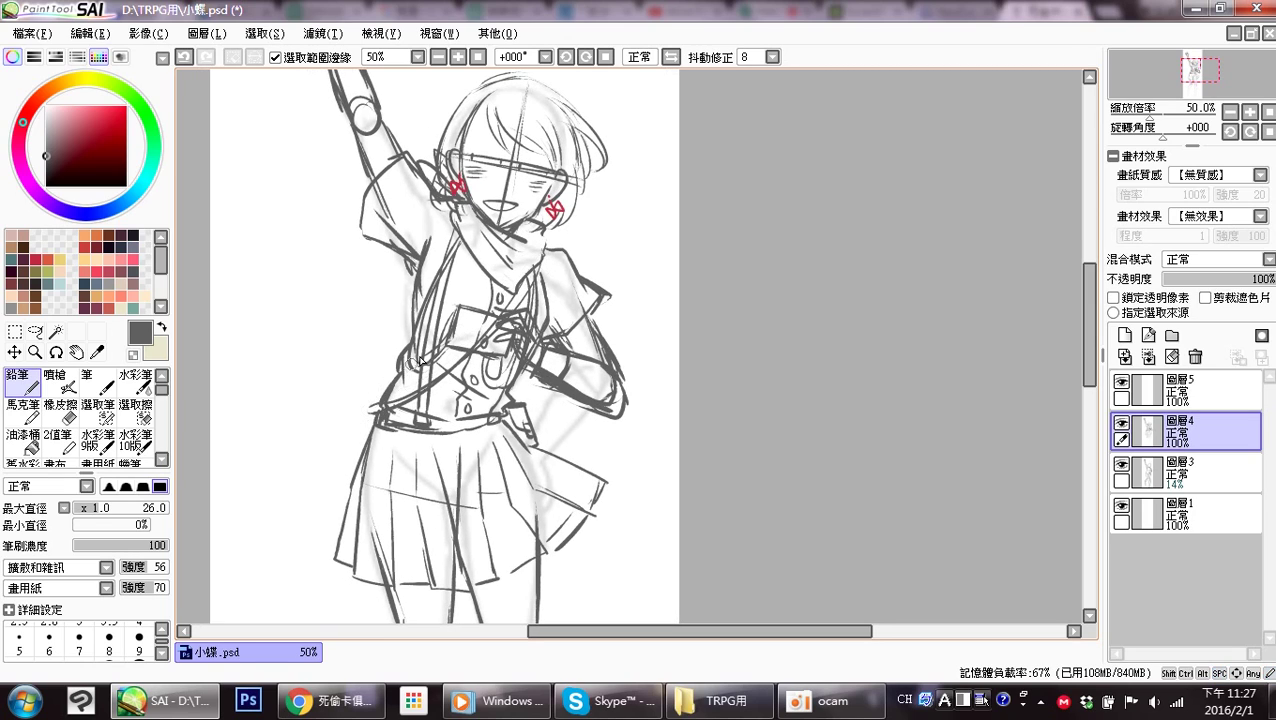
pyautogui.moveTo(404, 338)
pyautogui.mouseDown()
pyautogui.moveTo(337, 413)
pyautogui.moveTo(404, 349)
pyautogui.moveTo(367, 384)
pyautogui.moveTo(367, 402)
pyautogui.moveTo(383, 404)
pyautogui.moveTo(363, 376)
pyautogui.moveTo(377, 406)
pyautogui.moveTo(357, 389)
pyautogui.moveTo(348, 402)
pyautogui.moveTo(356, 378)
pyautogui.moveTo(312, 416)
pyautogui.moveTo(302, 484)
pyautogui.mouseUp()
pyautogui.moveTo(333, 392); pyautogui.dragTo(337, 488)
pyautogui.moveTo(385, 424)
pyautogui.mouseDown()
pyautogui.moveTo(316, 515)
pyautogui.moveTo(281, 501)
pyautogui.moveTo(363, 483)
pyautogui.moveTo(377, 414)
pyautogui.moveTo(373, 471)
pyautogui.moveTo(299, 512)
pyautogui.mouseUp()
pyautogui.moveTo(348, 378)
pyautogui.mouseDown()
pyautogui.moveTo(283, 440)
pyautogui.moveTo(316, 514)
pyautogui.mouseUp()
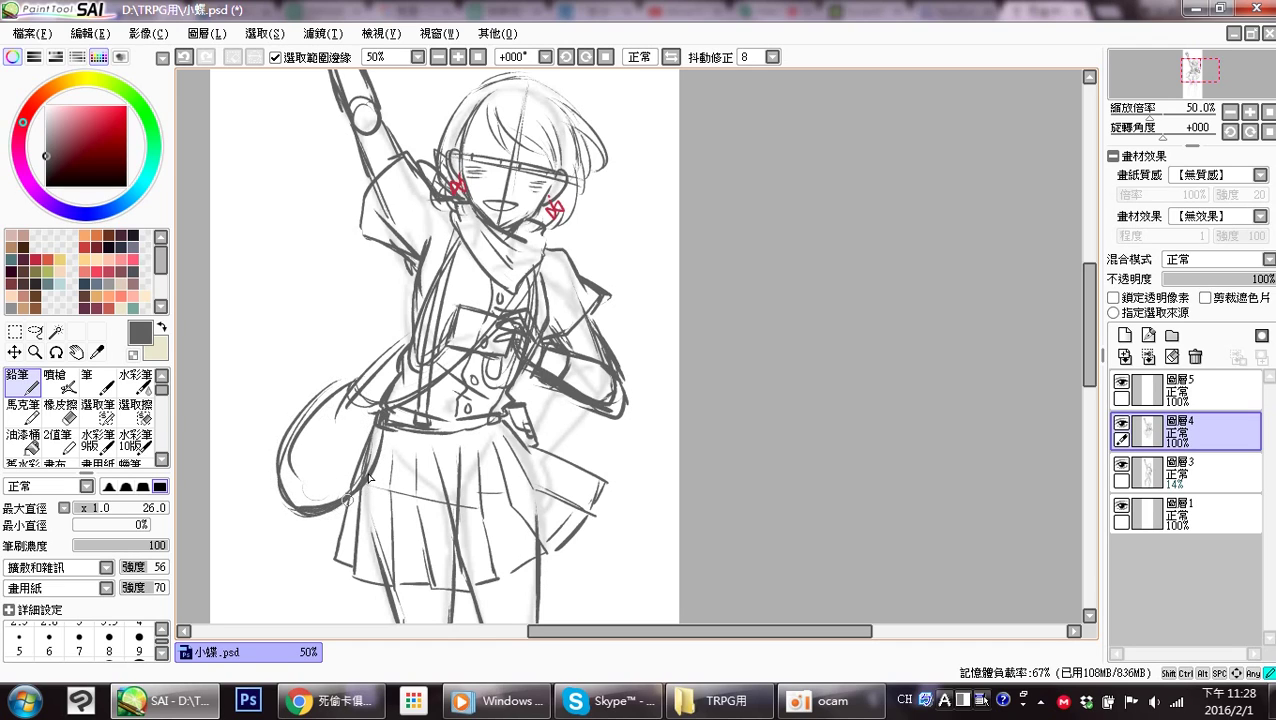
# Add fold lines inside the hip bag and strengthen its outline.
pyautogui.moveTo(351, 402)
pyautogui.mouseDown()
pyautogui.moveTo(344, 367)
pyautogui.moveTo(304, 427)
pyautogui.moveTo(392, 386)
pyautogui.mouseUp()
pyautogui.moveTo(366, 460)
pyautogui.mouseDown()
pyautogui.moveTo(354, 405)
pyautogui.moveTo(299, 518)
pyautogui.mouseUp()
pyautogui.moveTo(338, 412); pyautogui.dragTo(278, 519)
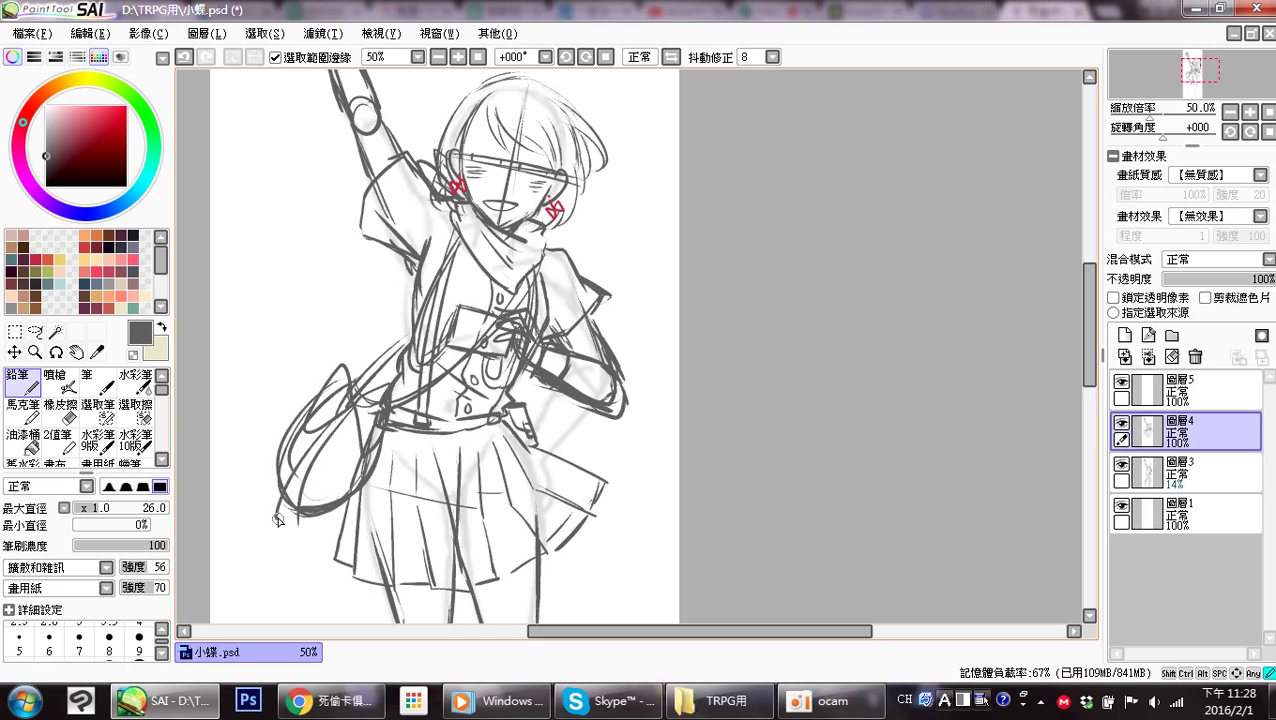
pyautogui.moveTo(356, 398)
pyautogui.mouseDown()
pyautogui.moveTo(336, 500)
pyautogui.moveTo(318, 522)
pyautogui.mouseUp()
# Erase the raised arm with its hand and sleeve from the sketch, and return to the pencil.
pyautogui.moveTo(498, 374)
pyautogui.mouseDown()
pyautogui.moveTo(404, 424)
pyautogui.moveTo(416, 421)
pyautogui.moveTo(420, 484)
pyautogui.moveTo(496, 476)
pyautogui.moveTo(531, 490)
pyautogui.mouseUp()
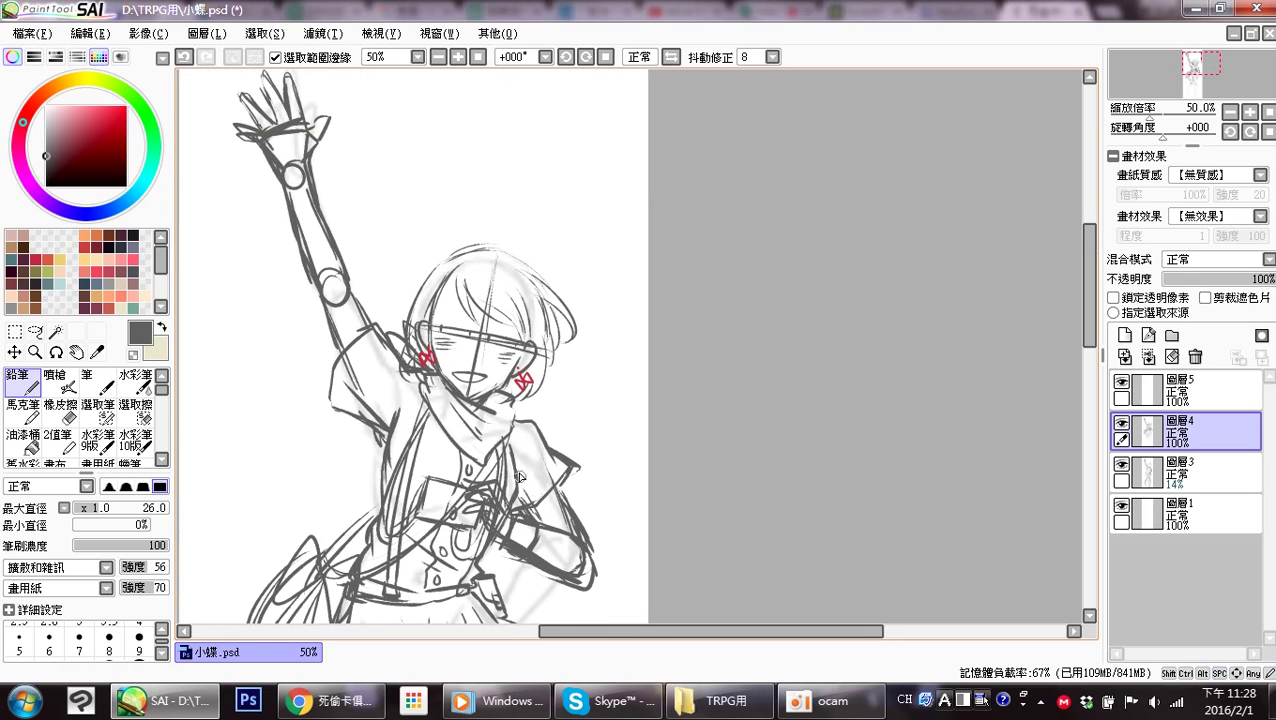
pyautogui.moveTo(351, 168); pyautogui.dragTo(388, 215)
pyautogui.press('e')
pyautogui.moveTo(308, 130)
pyautogui.mouseDown()
pyautogui.moveTo(265, 190)
pyautogui.moveTo(288, 168)
pyautogui.moveTo(320, 183)
pyautogui.moveTo(350, 325)
pyautogui.moveTo(385, 340)
pyautogui.moveTo(425, 420)
pyautogui.moveTo(385, 450)
pyautogui.moveTo(407, 435)
pyautogui.moveTo(413, 456)
pyautogui.moveTo(431, 216)
pyautogui.moveTo(447, 282)
pyautogui.mouseUp()
pyautogui.press('n')
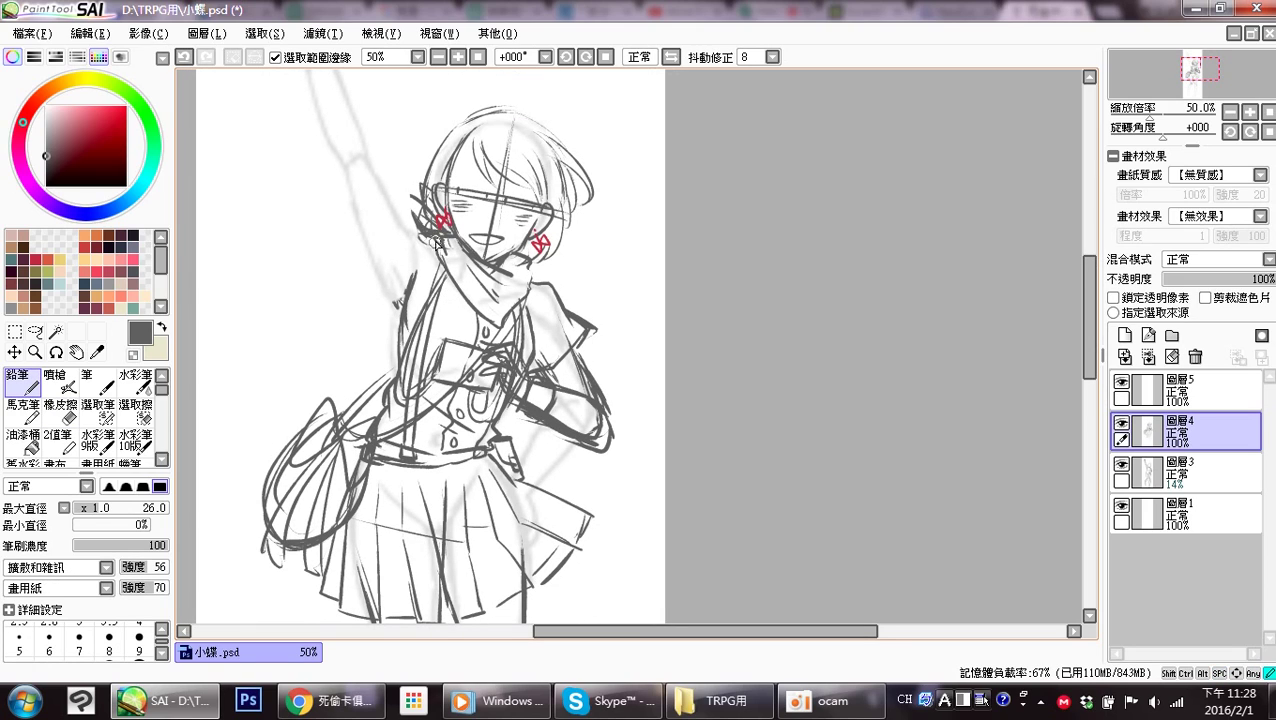
# Redraw the shoulder and short sleeve in a lowered position on the side of the erased arm.
pyautogui.moveTo(422, 246); pyautogui.dragTo(362, 334)
pyautogui.hotkey('ctrl', 'z')
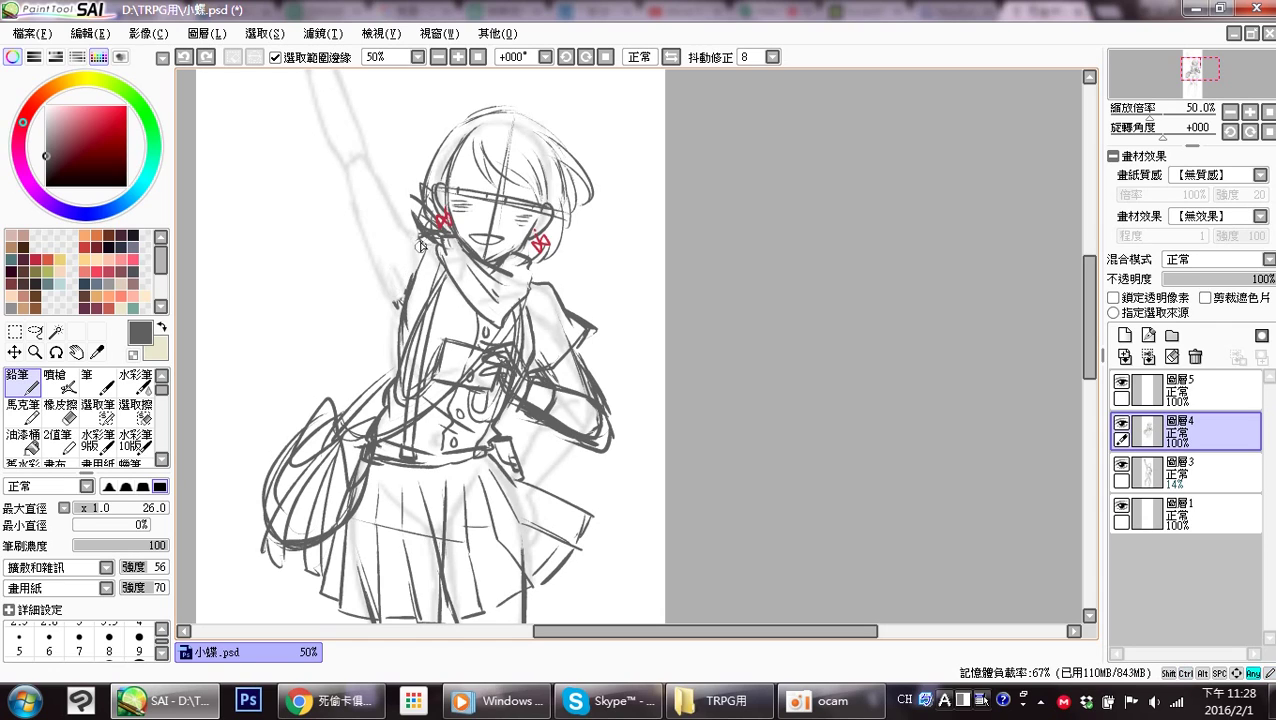
pyautogui.moveTo(418, 242); pyautogui.dragTo(396, 300)
pyautogui.moveTo(412, 252)
pyautogui.mouseDown()
pyautogui.moveTo(370, 319)
pyautogui.moveTo(402, 346)
pyautogui.mouseUp()
pyautogui.press('space')
pyautogui.moveTo(600, 376)
pyautogui.mouseDown()
pyautogui.moveTo(555, 248)
pyautogui.moveTo(619, 378)
pyautogui.moveTo(633, 450)
pyautogui.mouseUp()
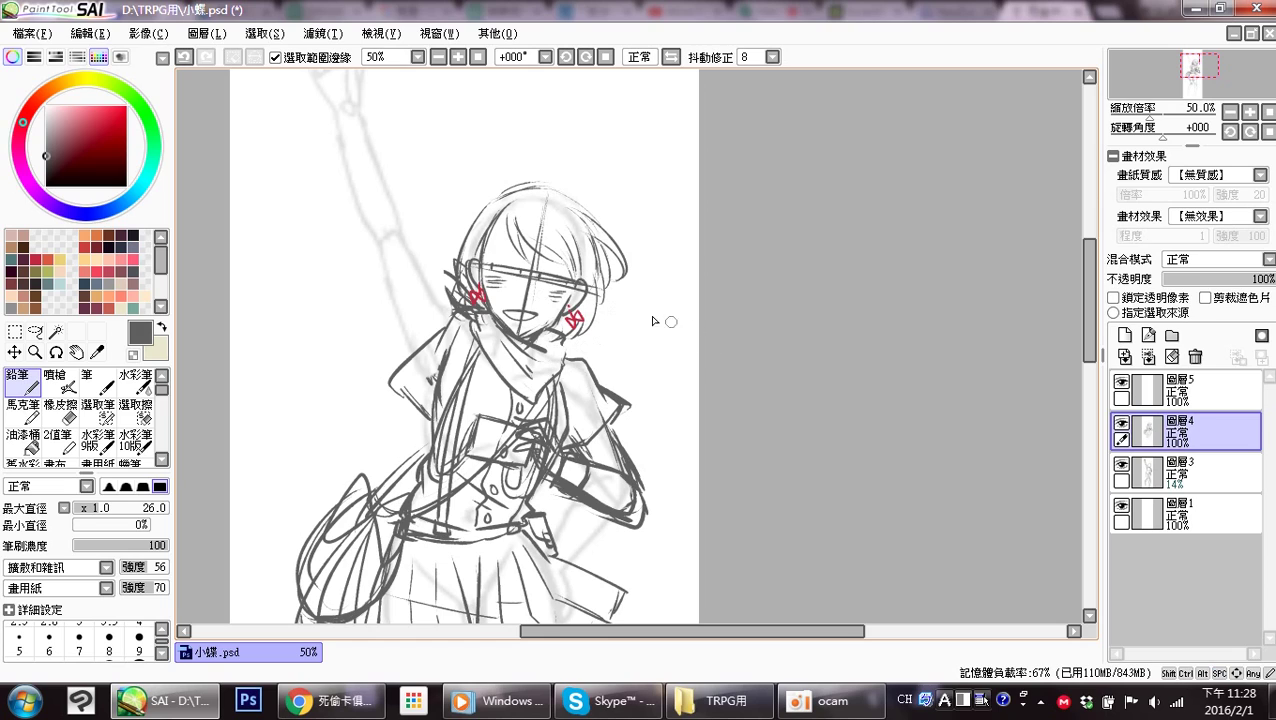
# Hide the pose guide layer 圖層3, and create a layer folder above the sketch layers with a new empty layer inside it.
pyautogui.click(1121, 466)
pyautogui.moveTo(1088, 308); pyautogui.dragTo(1091, 328)
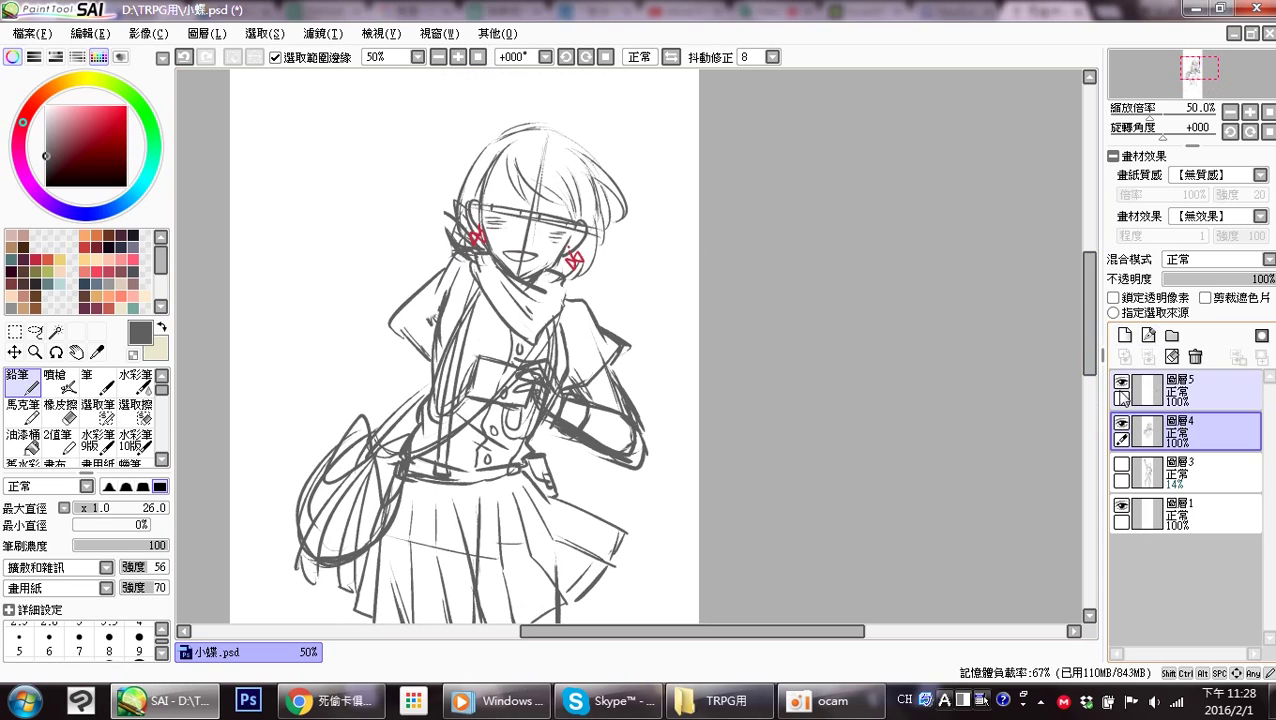
pyautogui.click(1123, 383)
pyautogui.click(1124, 385)
pyautogui.click(1200, 402)
pyautogui.click(1172, 336)
pyautogui.click(1125, 336)
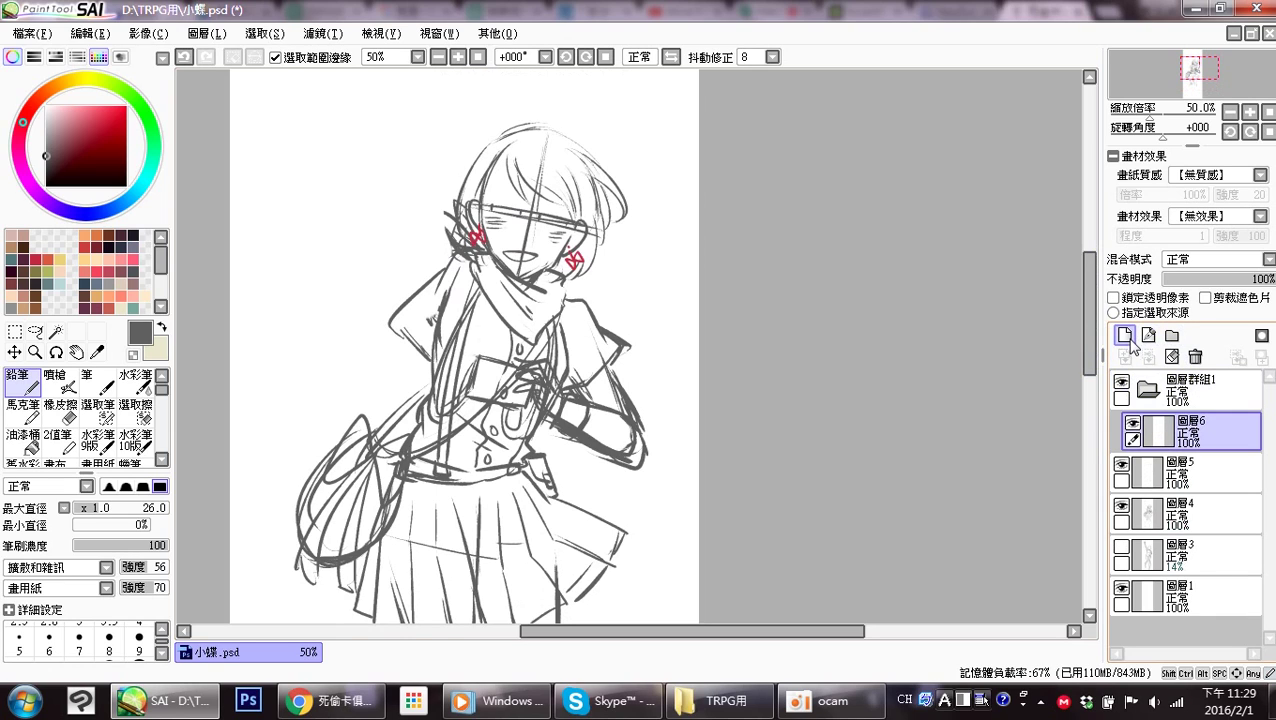
# Merge 圖層5 down into the sketch layer 圖層4, and lower the merged layer's opacity to 28%.
pyautogui.click(1194, 478)
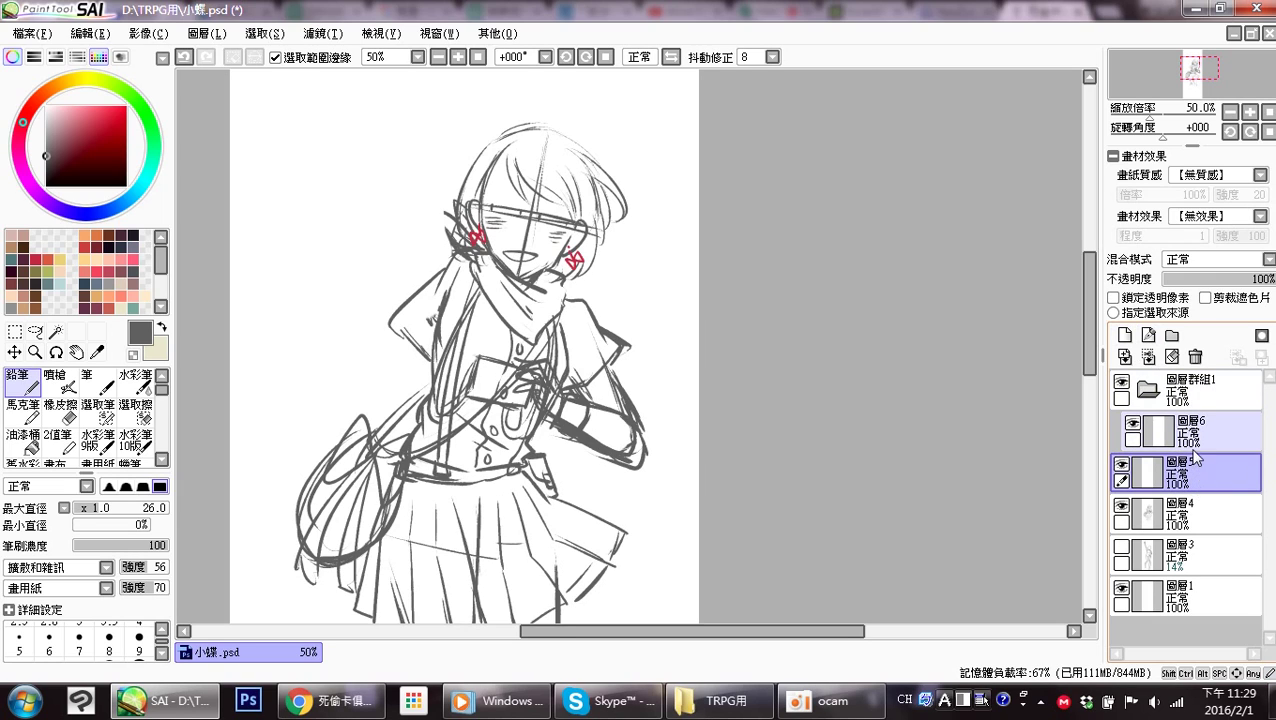
pyautogui.hotkey('ctrl', 'e')
pyautogui.moveTo(1226, 283); pyautogui.dragTo(1198, 289)
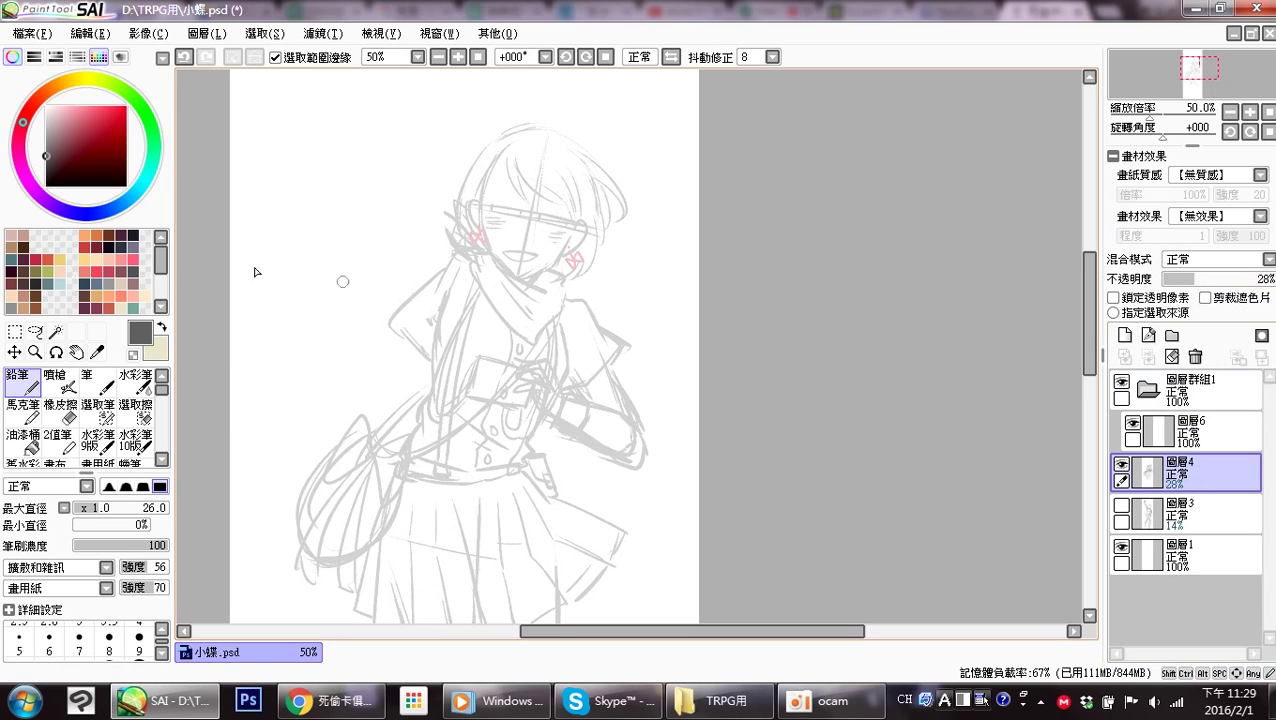
# Choose a dark greyish brown as the drawing colour for the line art.
pyautogui.moveTo(164, 264)
pyautogui.mouseDown()
pyautogui.moveTo(169, 306)
pyautogui.moveTo(167, 258)
pyautogui.mouseUp()
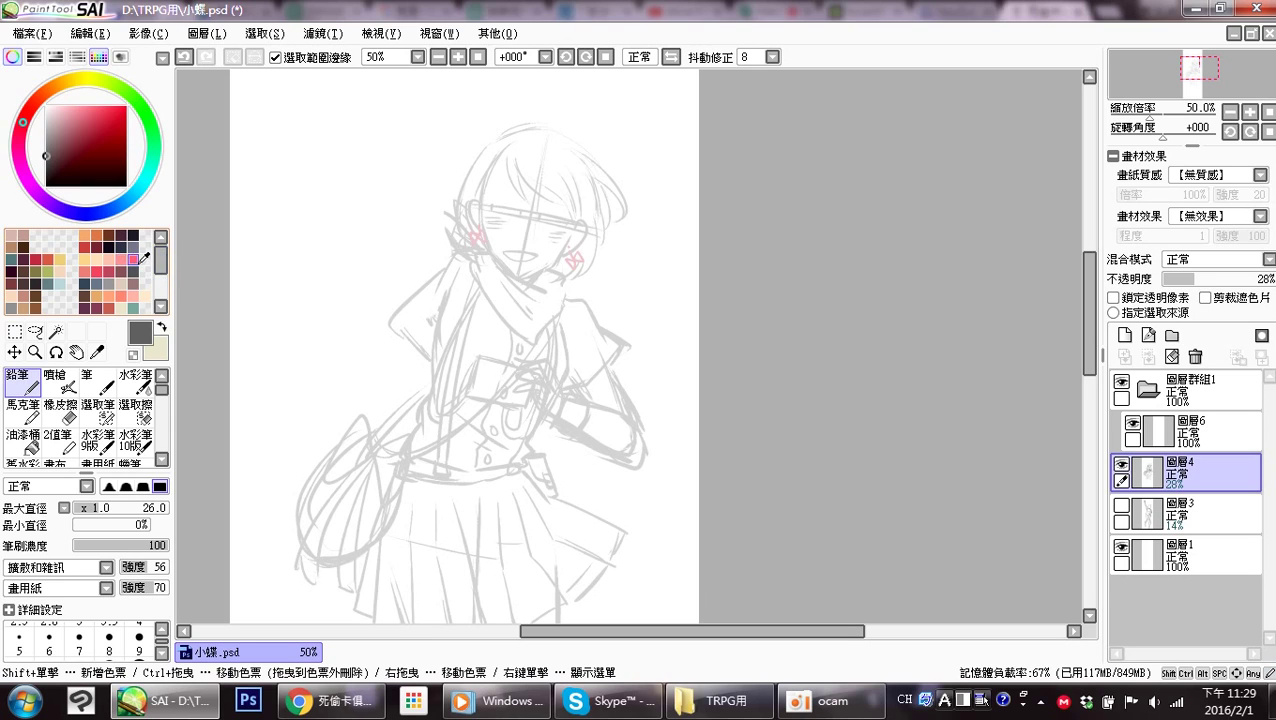
pyautogui.click(37, 297)
pyautogui.click(56, 150)
pyautogui.click(55, 155)
pyautogui.click(58, 149)
pyautogui.moveTo(59, 147); pyautogui.dragTo(53, 154)
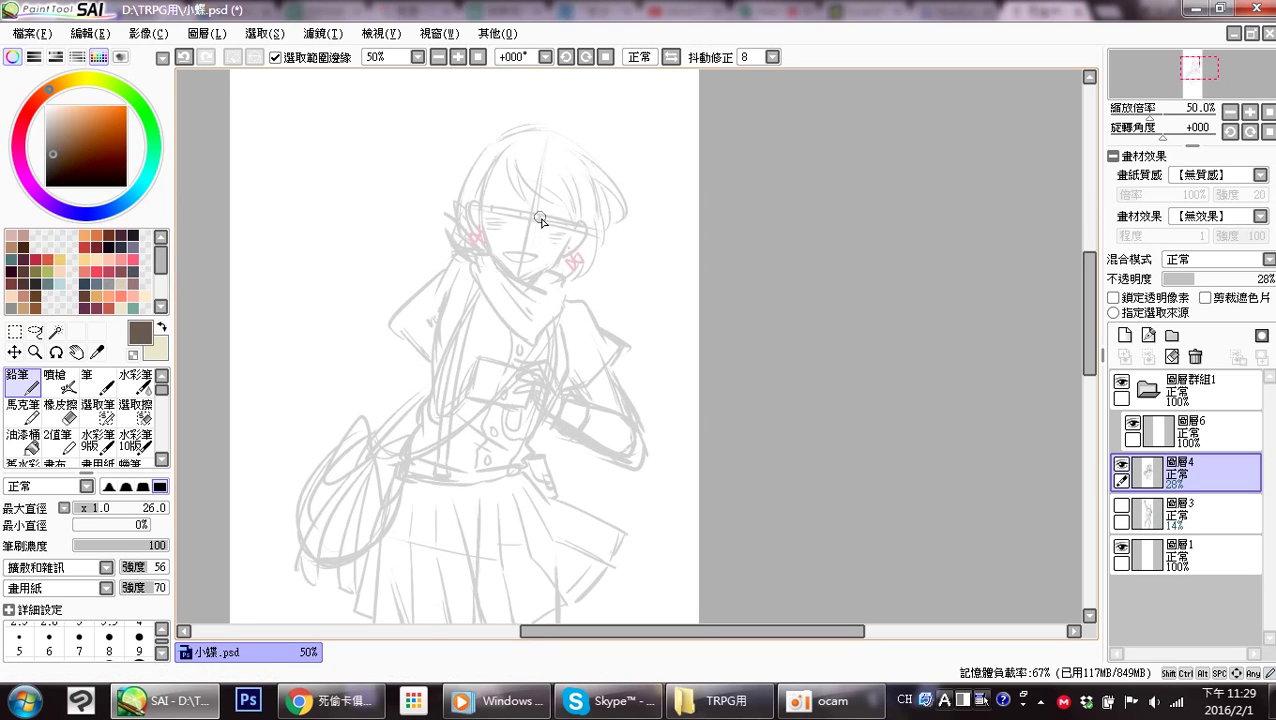
# Check the game room chat in the browser, and return to SAI to set the pencil's maximum diameter to 14.
pyautogui.scroll(3, 527, 240)
pyautogui.moveTo(490, 248); pyautogui.dragTo(538, 380)
pyautogui.click(352, 706)
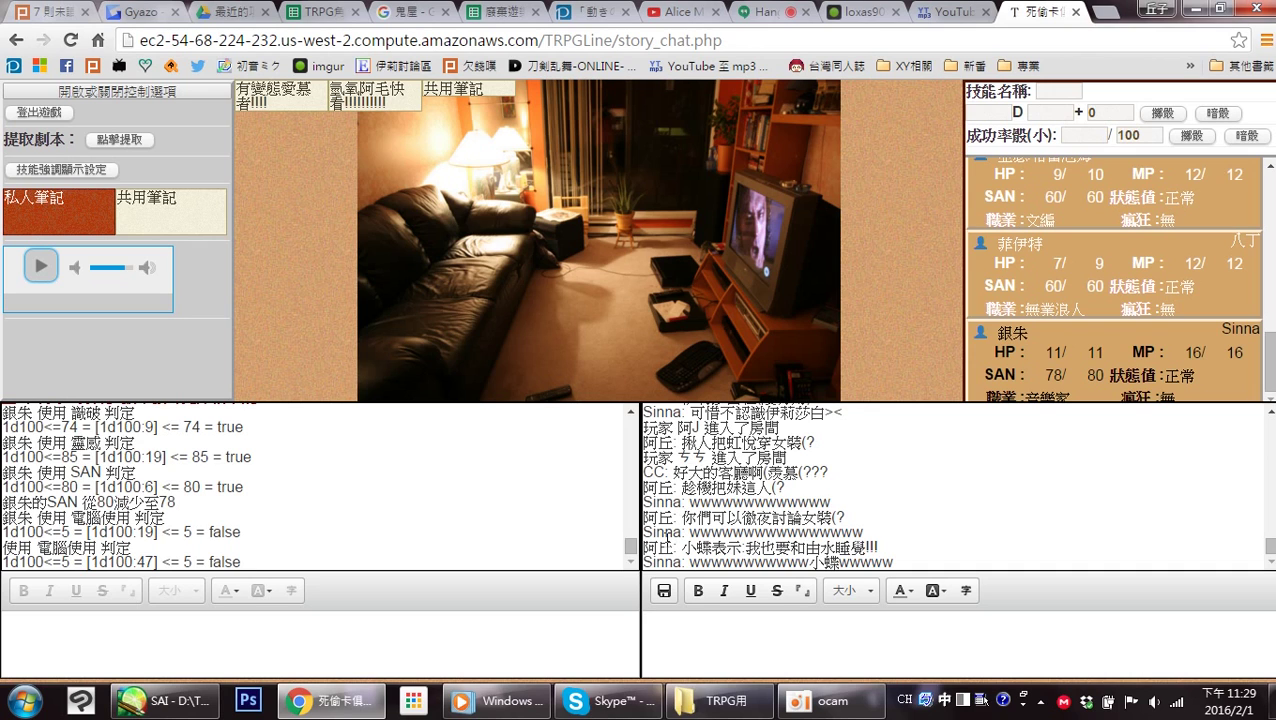
pyautogui.click(214, 690)
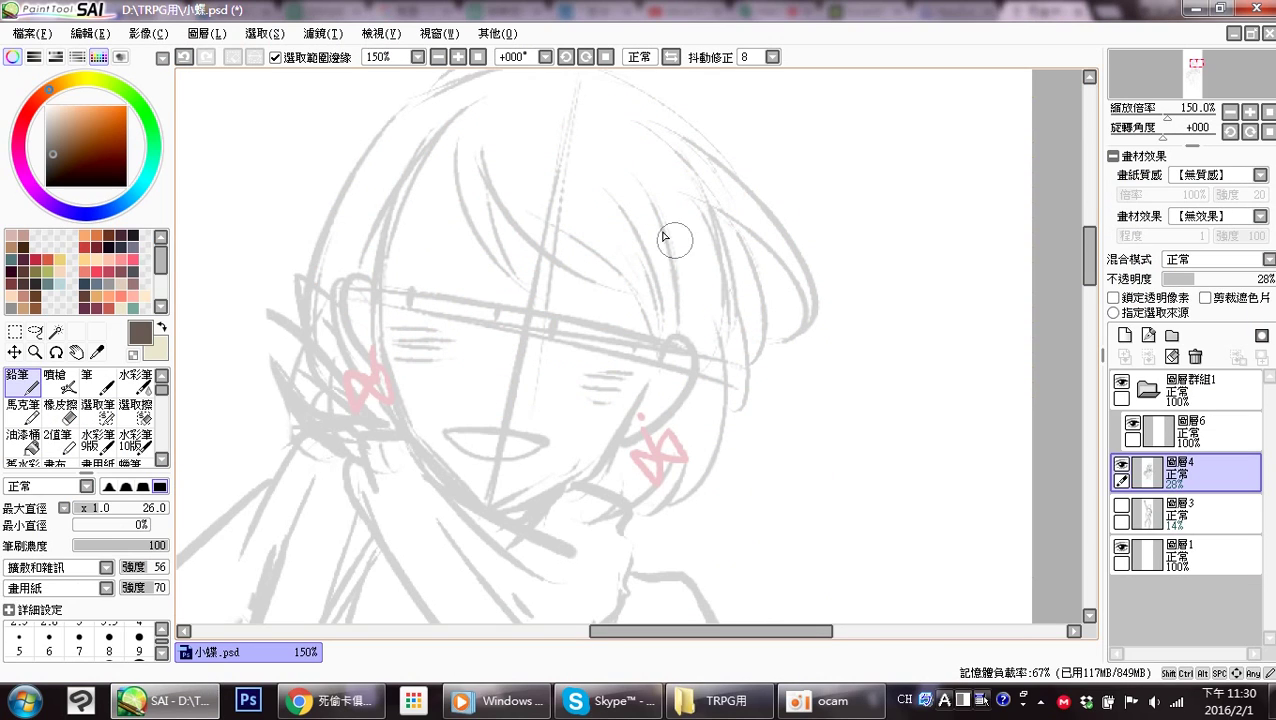
pyautogui.moveTo(540, 288); pyautogui.dragTo(507, 313)
pyautogui.moveTo(98, 507); pyautogui.dragTo(94, 505)
pyautogui.press('space')
pyautogui.moveTo(494, 245); pyautogui.dragTo(534, 338)
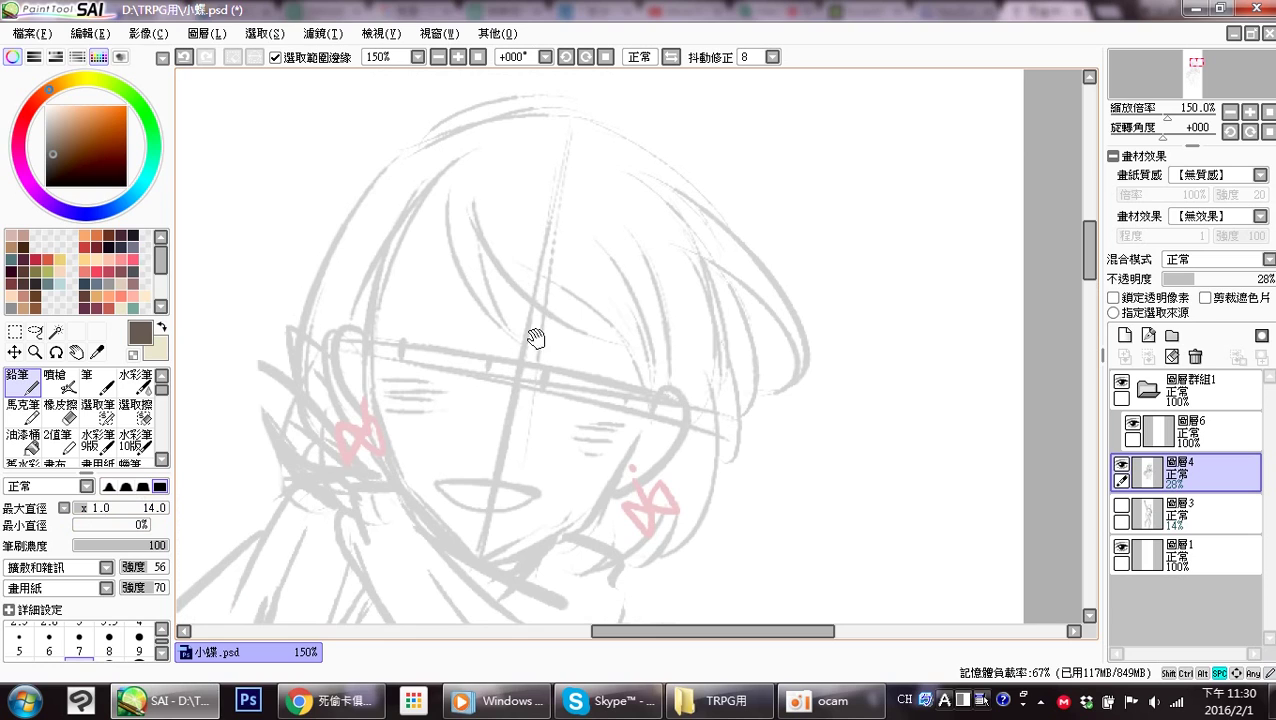
# View the reference image of the kimono character on Imgur in the browser, and return to the drawing in SAI.
pyautogui.click(335, 700)
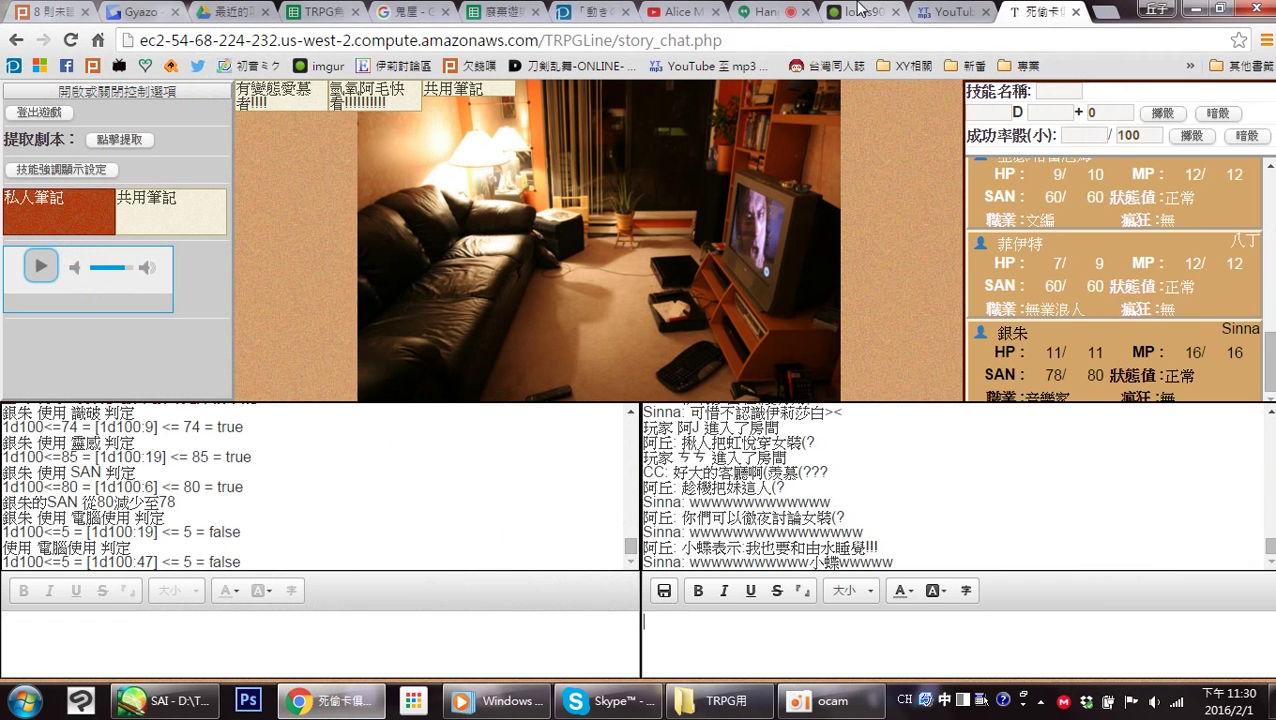
pyautogui.click(856, 10)
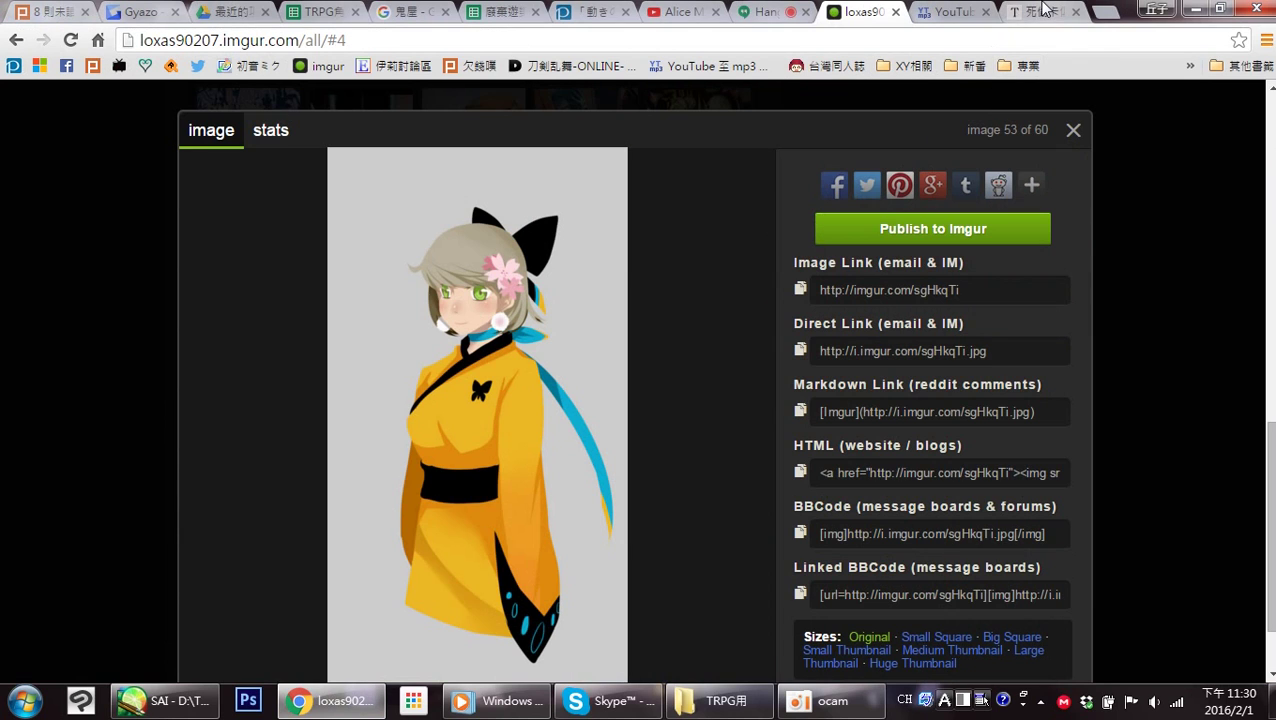
pyautogui.click(1040, 10)
pyautogui.click(165, 700)
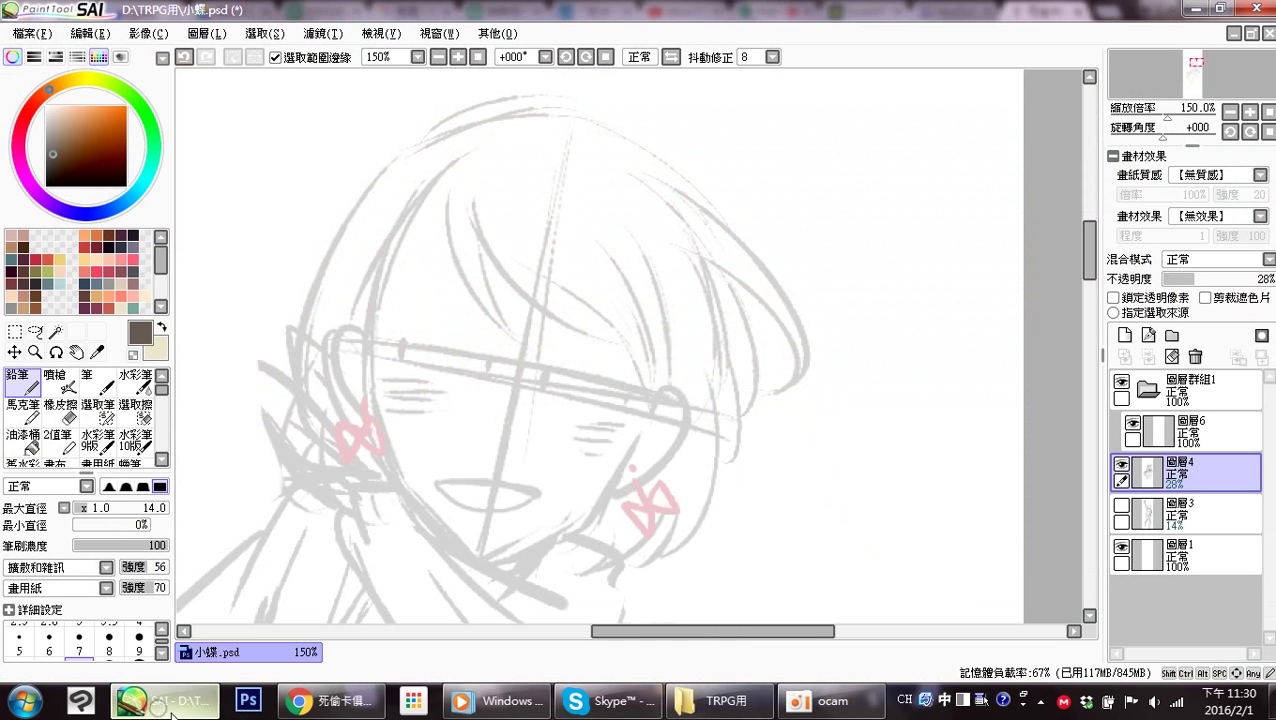
pyautogui.moveTo(510, 334); pyautogui.dragTo(550, 343)
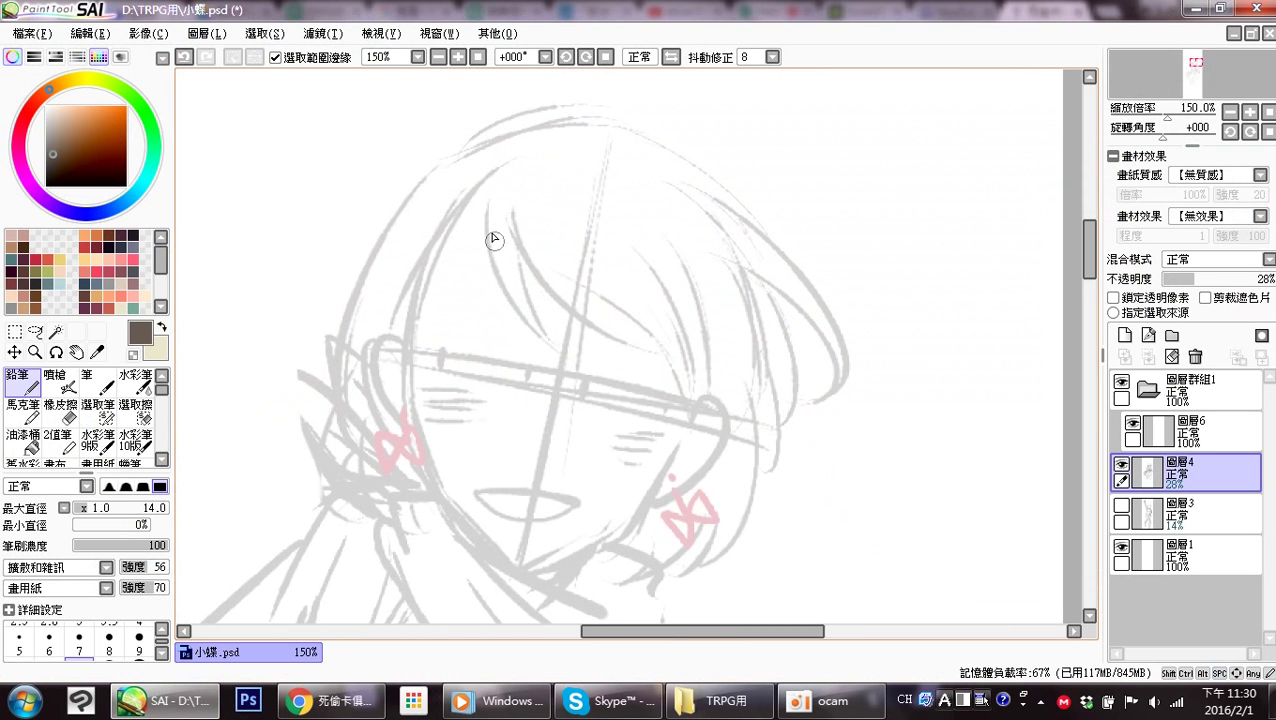
# Undo the stroke made on the sketch layer, and make 圖層6 in the folder the active layer.
pyautogui.moveTo(488, 219); pyautogui.dragTo(513, 301)
pyautogui.hotkey('ctrl', 'z')
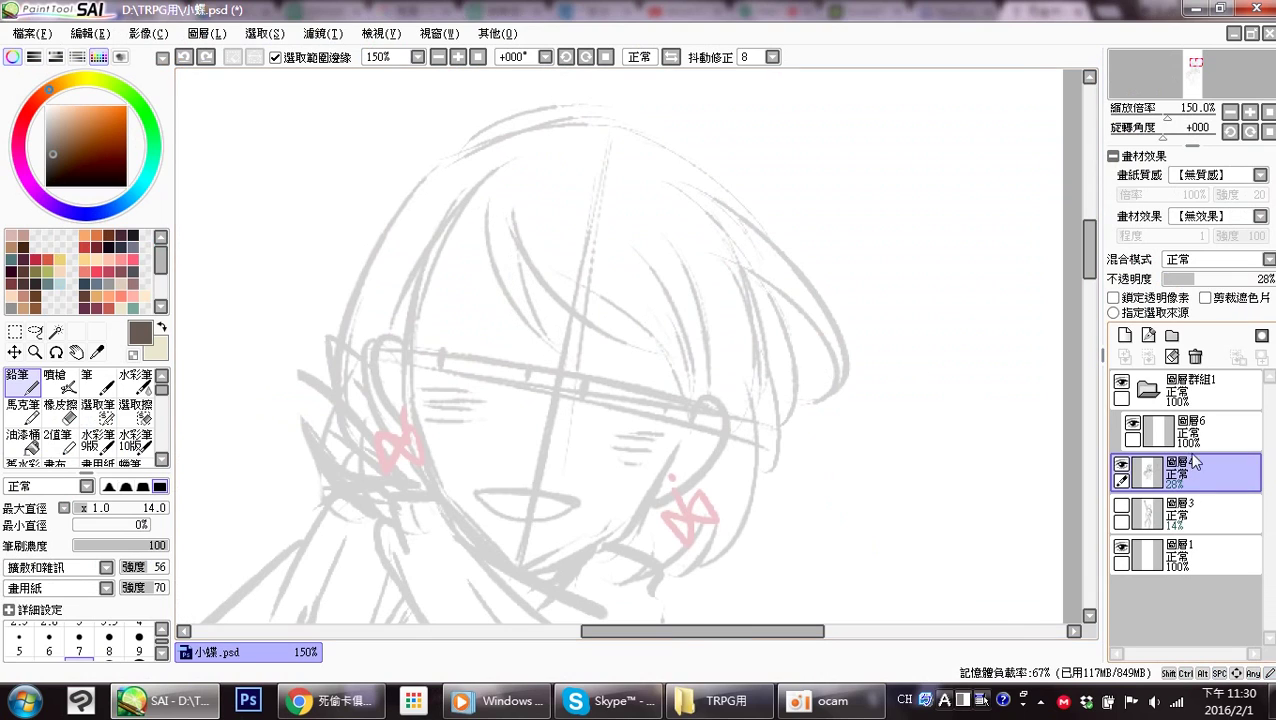
pyautogui.click(1199, 433)
# Try to ink the fringe strands and the long swept hair lines over the forehead with the textured pencil.
pyautogui.moveTo(488, 212); pyautogui.dragTo(550, 345)
pyautogui.hotkey('ctrl', 'z')
pyautogui.moveTo(490, 213); pyautogui.dragTo(550, 340)
pyautogui.hotkey('ctrl', 'z')
pyautogui.moveTo(486, 206)
pyautogui.mouseDown()
pyautogui.moveTo(487, 265)
pyautogui.moveTo(550, 338)
pyautogui.mouseUp()
pyautogui.moveTo(507, 216); pyautogui.dragTo(552, 342)
pyautogui.hotkey('ctrl', 'z')
pyautogui.moveTo(501, 228); pyautogui.dragTo(555, 326)
pyautogui.moveTo(484, 158)
pyautogui.mouseDown()
pyautogui.moveTo(500, 235)
pyautogui.moveTo(727, 310)
pyautogui.mouseUp()
pyautogui.moveTo(518, 202)
pyautogui.mouseDown()
pyautogui.moveTo(545, 237)
pyautogui.moveTo(755, 287)
pyautogui.mouseUp()
pyautogui.hotkey('ctrl', 'z')
pyautogui.moveTo(512, 188)
pyautogui.mouseDown()
pyautogui.moveTo(674, 311)
pyautogui.moveTo(745, 305)
pyautogui.mouseUp()
pyautogui.hotkey('ctrl', 'z')
pyautogui.moveTo(513, 199); pyautogui.dragTo(740, 317)
pyautogui.hotkey('ctrl', 'z')
pyautogui.moveTo(524, 216); pyautogui.dragTo(745, 305)
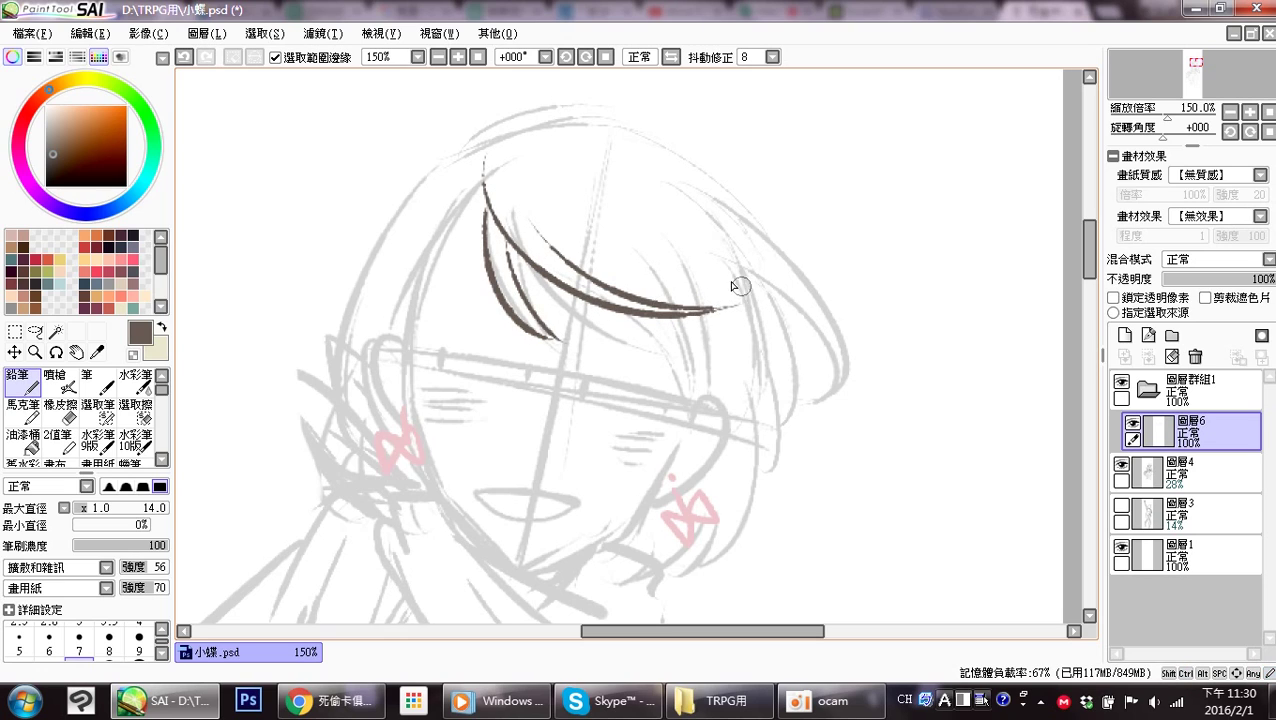
pyautogui.hotkey('ctrl', 'z')
pyautogui.hotkey('ctrl', 'z')
pyautogui.hotkey('ctrl', 'z')
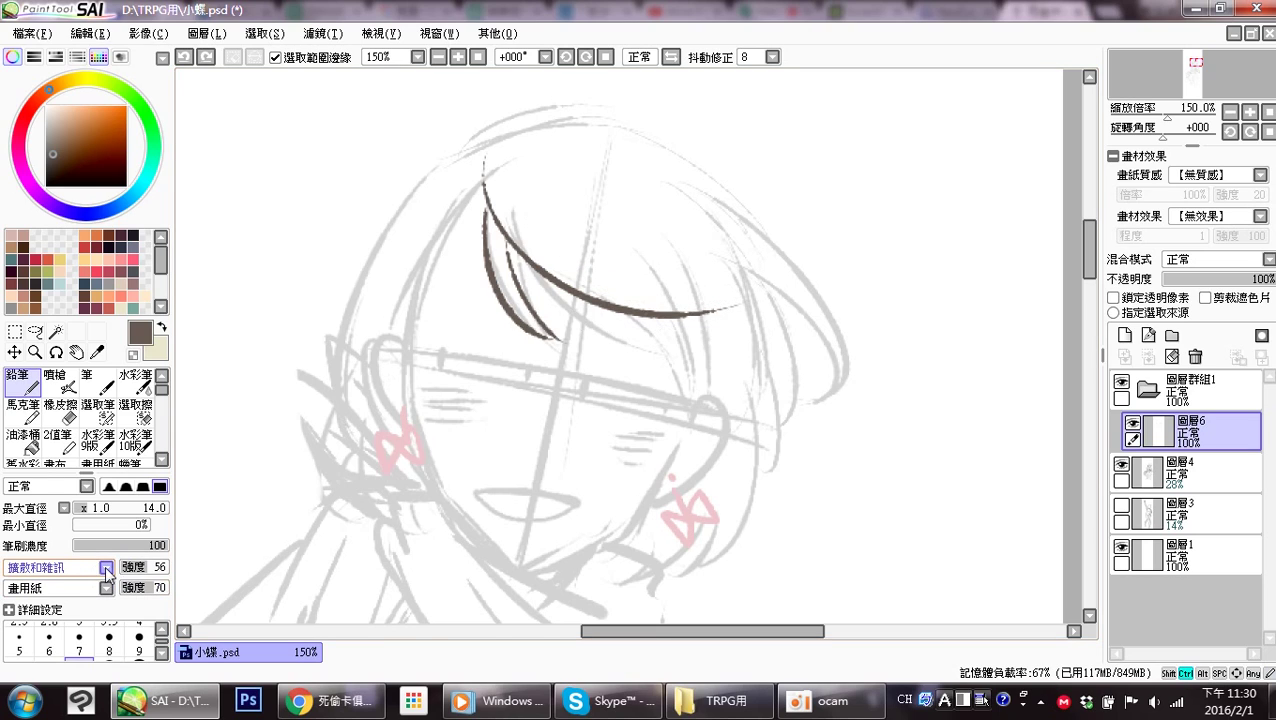
pyautogui.hotkey('ctrl', 'z')
# Set the pencil's brush shape to 擴散, and test it with a few fringe strokes that are undone.
pyautogui.click(107, 568)
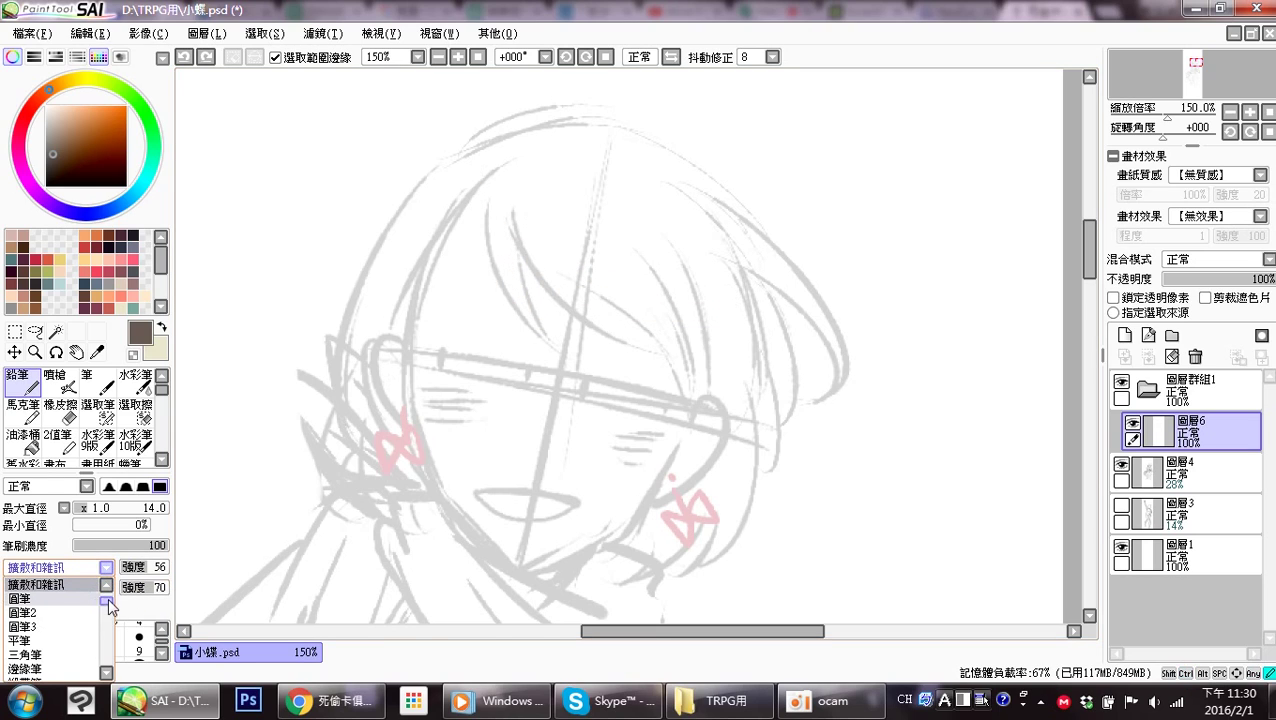
pyautogui.click(82, 598)
pyautogui.moveTo(485, 190)
pyautogui.mouseDown()
pyautogui.moveTo(568, 333)
pyautogui.moveTo(486, 219)
pyautogui.moveTo(561, 309)
pyautogui.moveTo(540, 332)
pyautogui.mouseUp()
pyautogui.hotkey('ctrl', 'z')
pyautogui.hotkey('ctrl', 'z')
pyautogui.moveTo(487, 193)
pyautogui.mouseDown()
pyautogui.moveTo(491, 245)
pyautogui.moveTo(540, 332)
pyautogui.mouseUp()
pyautogui.moveTo(512, 222); pyautogui.dragTo(543, 333)
pyautogui.hotkey('ctrl', 'z')
pyautogui.moveTo(515, 229); pyautogui.dragTo(546, 334)
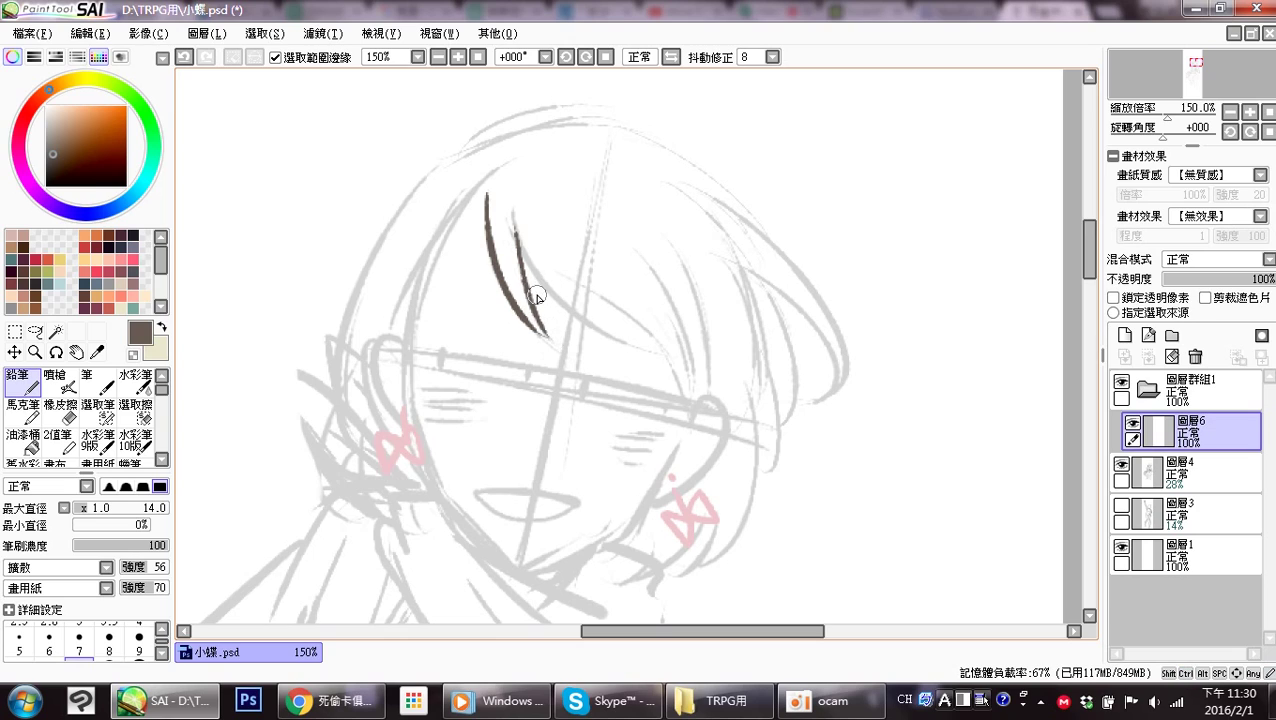
pyautogui.hotkey('ctrl', 'z')
pyautogui.hotkey('ctrl', 'z')
# Set the pencil's texture to 【無材質】, and ink the first curved fringe line down from the parting.
pyautogui.click(105, 587)
pyautogui.click(88, 605)
pyautogui.moveTo(489, 178); pyautogui.dragTo(548, 345)
pyautogui.hotkey('ctrl', 'z')
pyautogui.moveTo(485, 193)
pyautogui.mouseDown()
pyautogui.moveTo(493, 256)
pyautogui.moveTo(548, 345)
pyautogui.mouseUp()
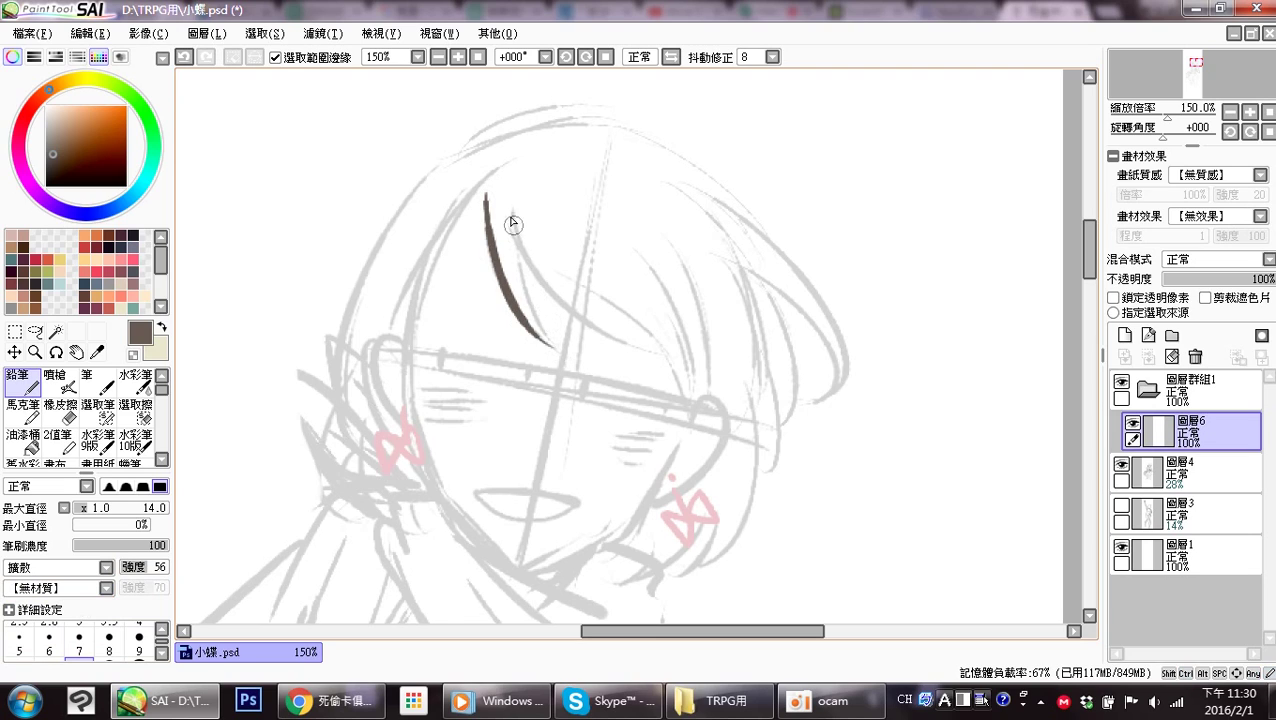
# Ink the short inner line that closes the first fringe strand to a point, redoing it until it fits.
pyautogui.moveTo(518, 285); pyautogui.dragTo(549, 341)
pyautogui.hotkey('ctrl', 'z')
pyautogui.moveTo(513, 226)
pyautogui.mouseDown()
pyautogui.moveTo(549, 340)
pyautogui.moveTo(531, 317)
pyautogui.mouseUp()
pyautogui.hotkey('ctrl', 'z')
pyautogui.moveTo(520, 254); pyautogui.dragTo(552, 342)
pyautogui.hotkey('ctrl', 'z')
pyautogui.moveTo(515, 219); pyautogui.dragTo(553, 348)
pyautogui.hotkey('ctrl', 'z')
pyautogui.moveTo(513, 216); pyautogui.dragTo(561, 356)
pyautogui.hotkey('ctrl', 'z')
pyautogui.moveTo(517, 237); pyautogui.dragTo(553, 346)
pyautogui.hotkey('ctrl', 'z')
pyautogui.moveTo(515, 236); pyautogui.dragTo(558, 347)
# Ink the two lines of a longer fringe strand sweeping diagonally across the forehead, and undo the extra line above them.
pyautogui.moveTo(498, 198); pyautogui.dragTo(648, 346)
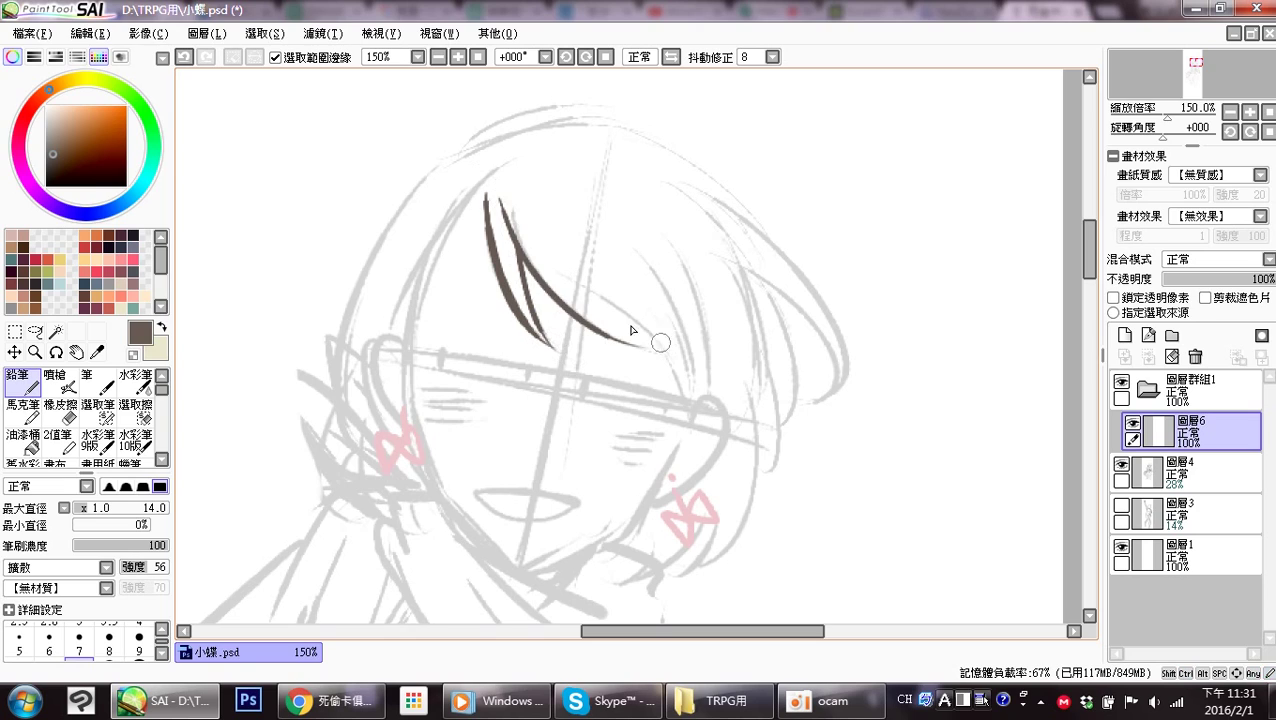
pyautogui.moveTo(552, 262); pyautogui.dragTo(652, 351)
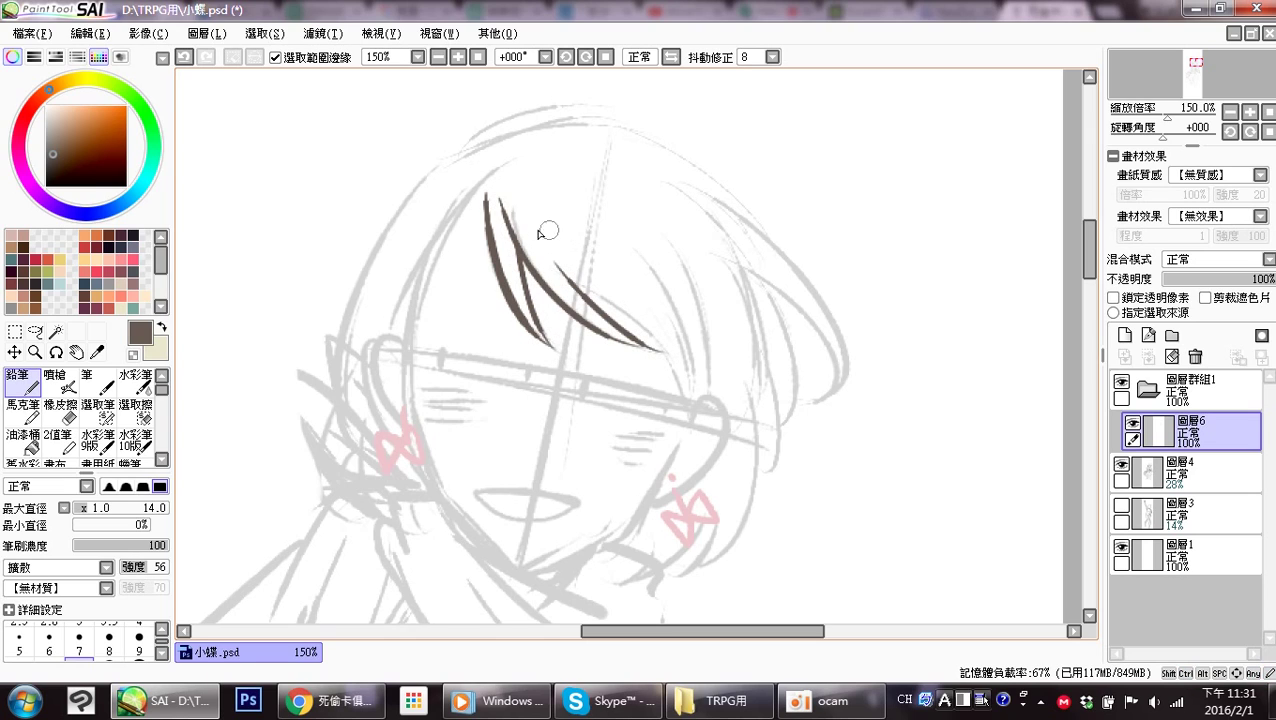
pyautogui.moveTo(505, 200); pyautogui.dragTo(742, 330)
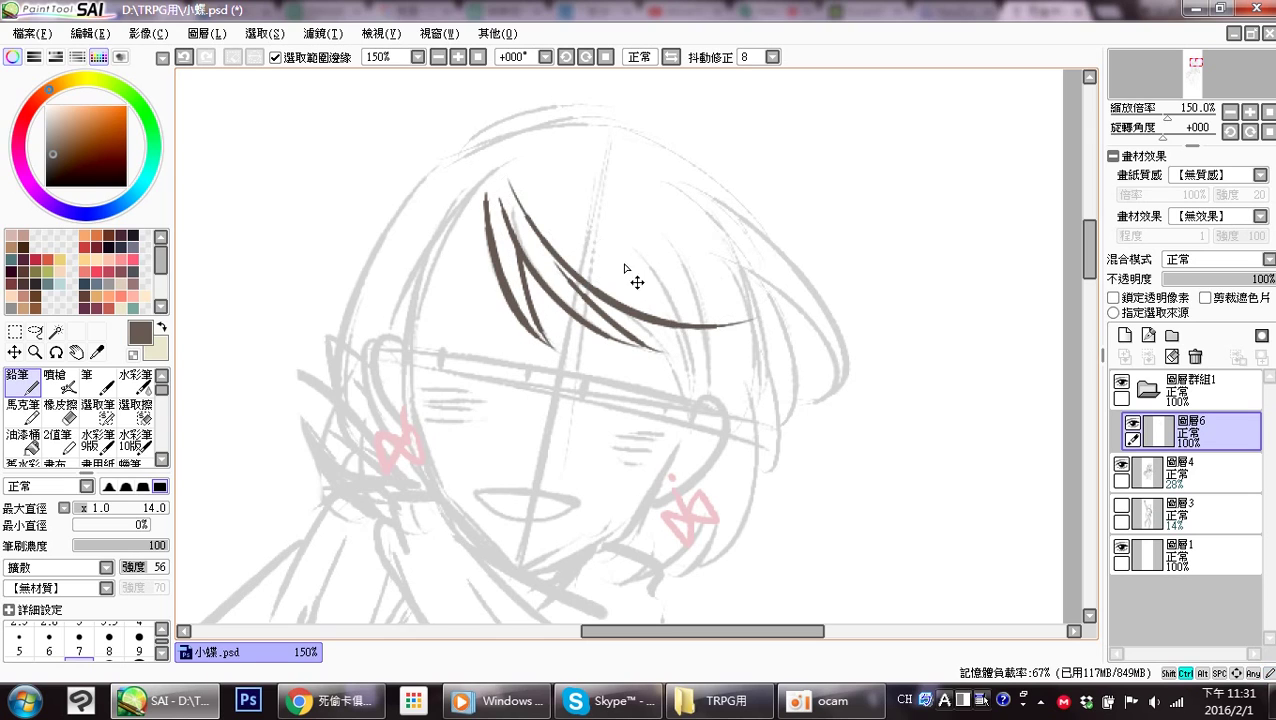
pyautogui.hotkey('ctrl', 'z')
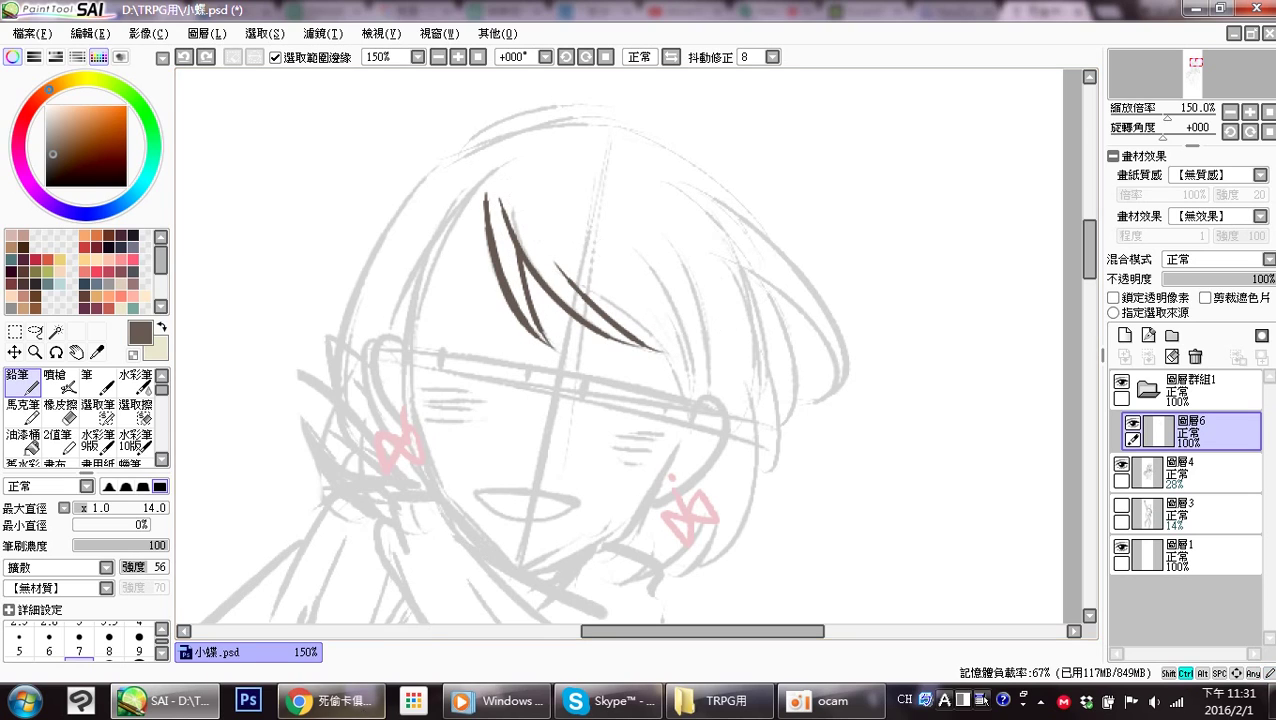
# Check the game room and the Hangouts call in the browser, and return to the drawing in SAI.
pyautogui.click(368, 704)
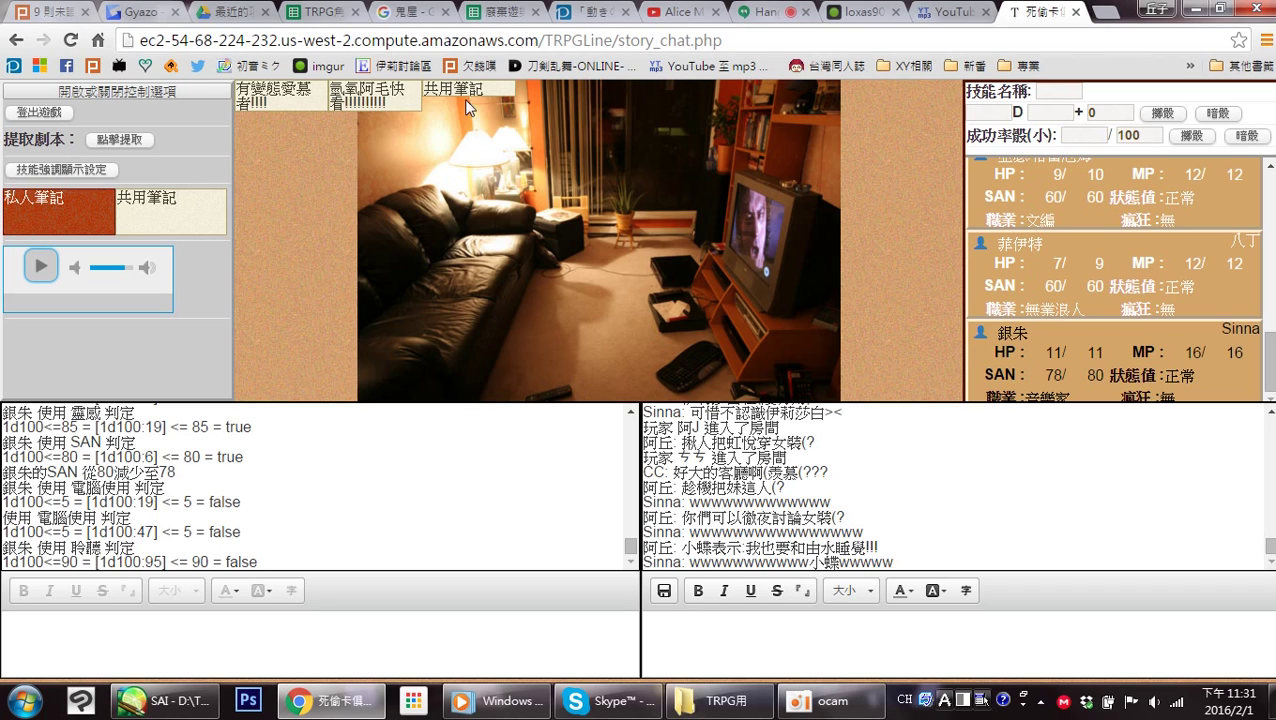
pyautogui.click(750, 12)
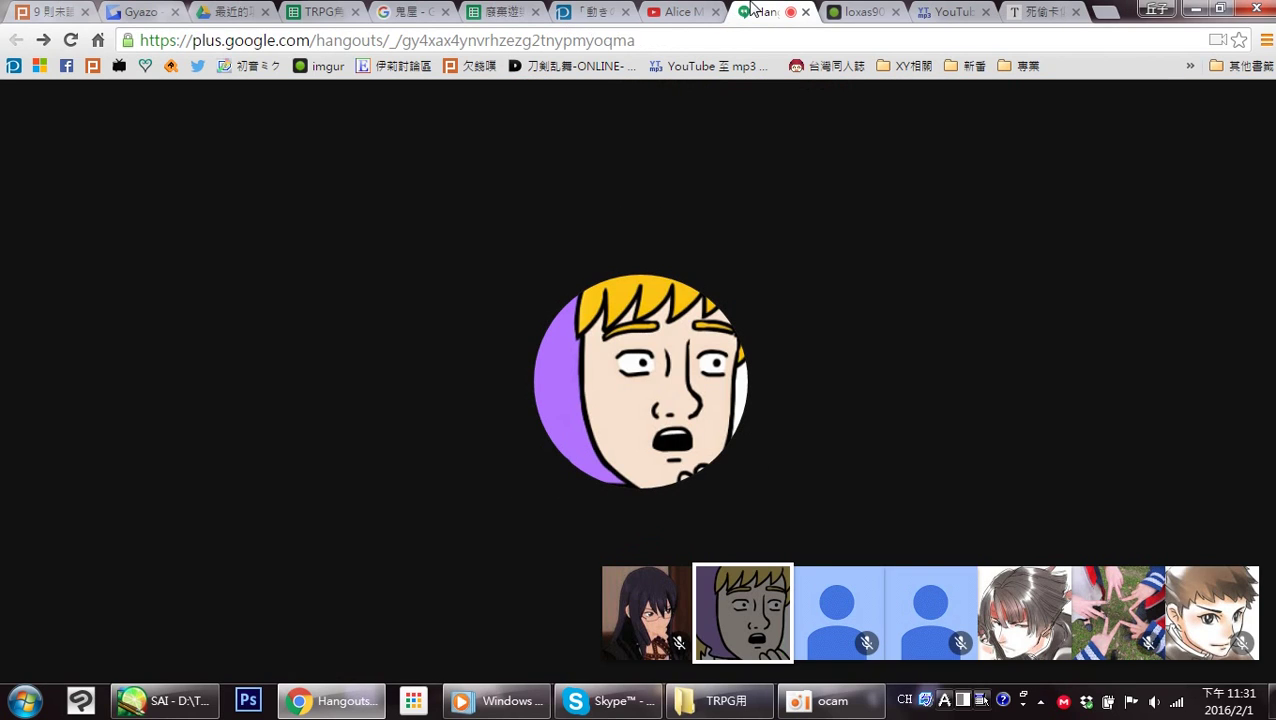
pyautogui.moveTo(1099, 219)
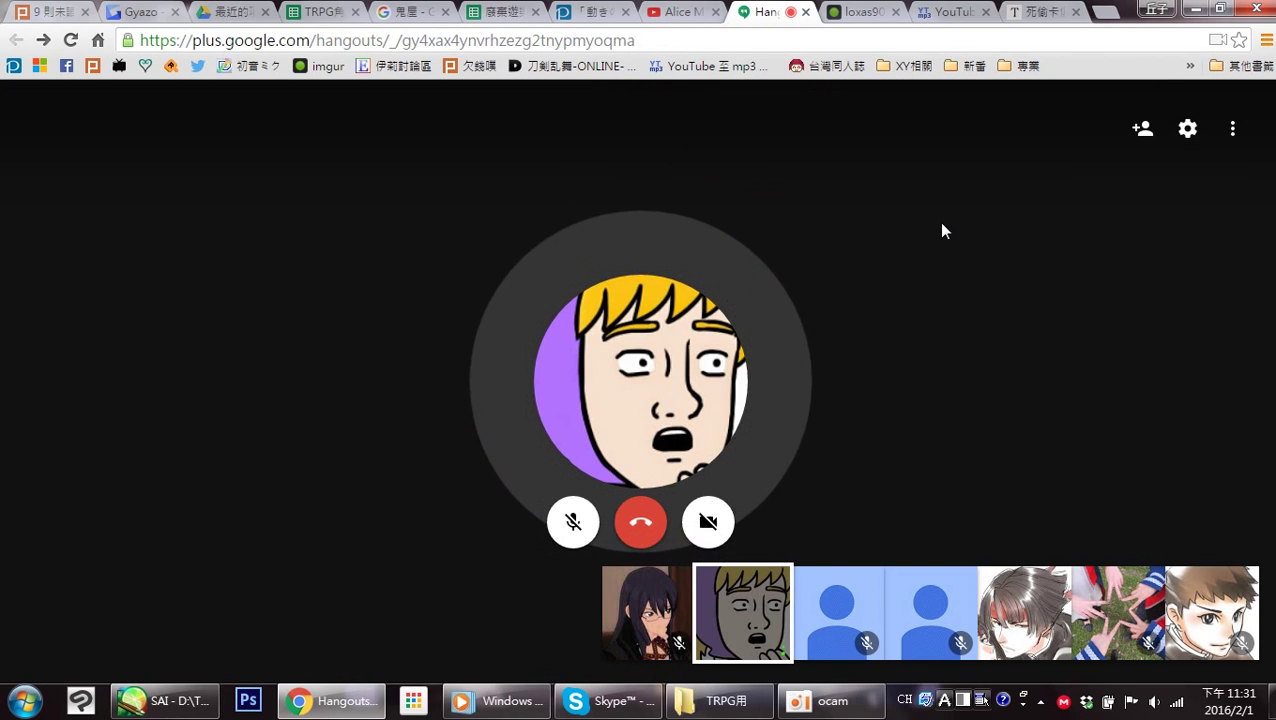
pyautogui.click(1040, 12)
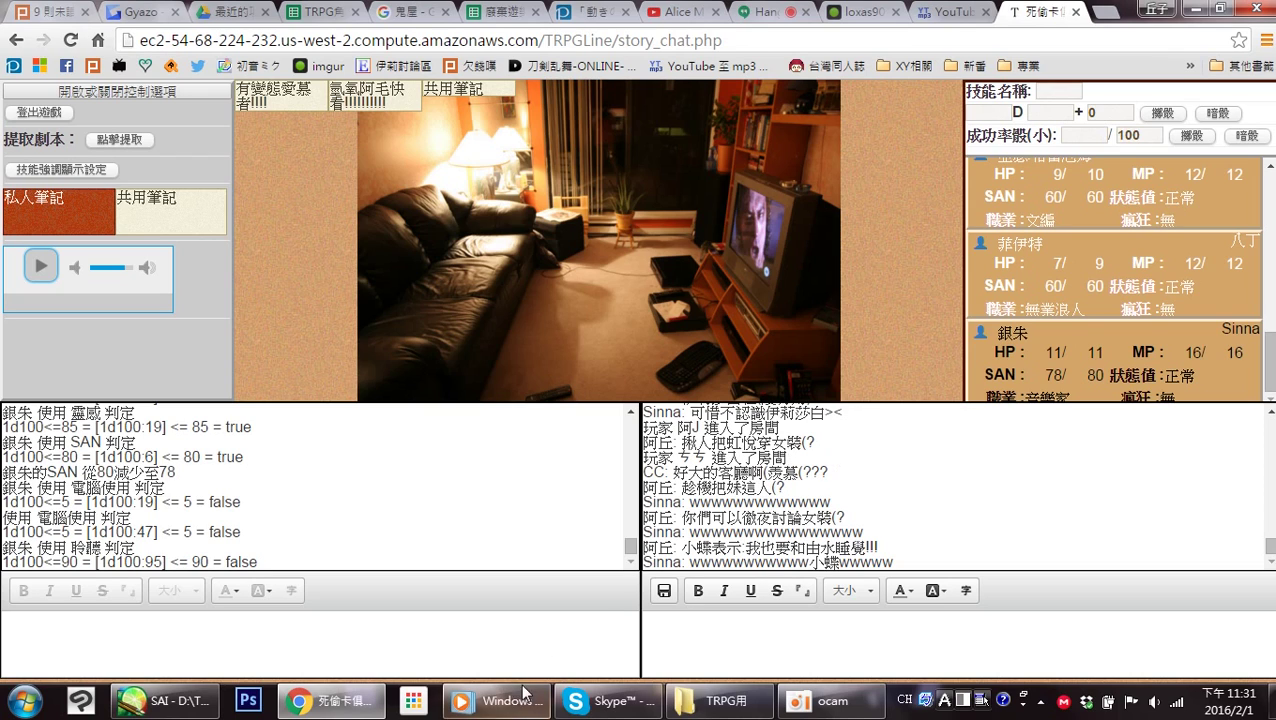
pyautogui.click(143, 705)
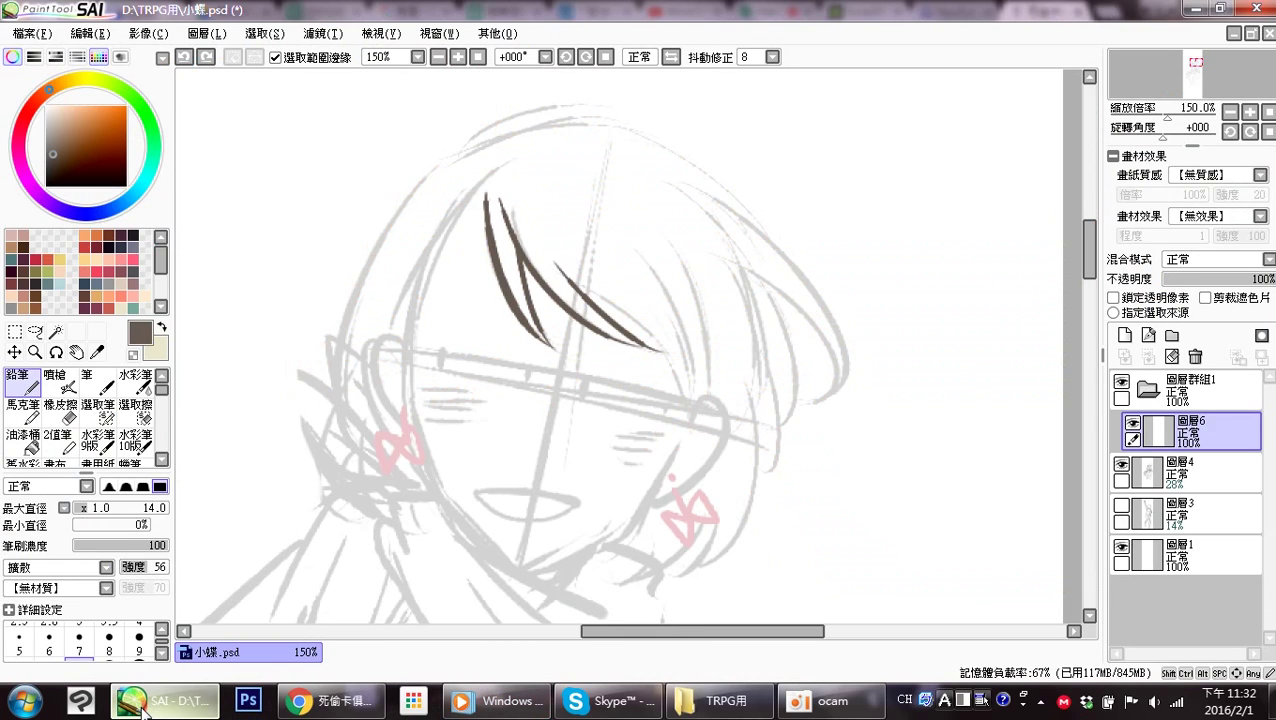
# Ink the two lines of the fringe strand on the opposite side of the parting, meeting in a point beside the face.
pyautogui.moveTo(507, 384); pyautogui.dragTo(557, 431)
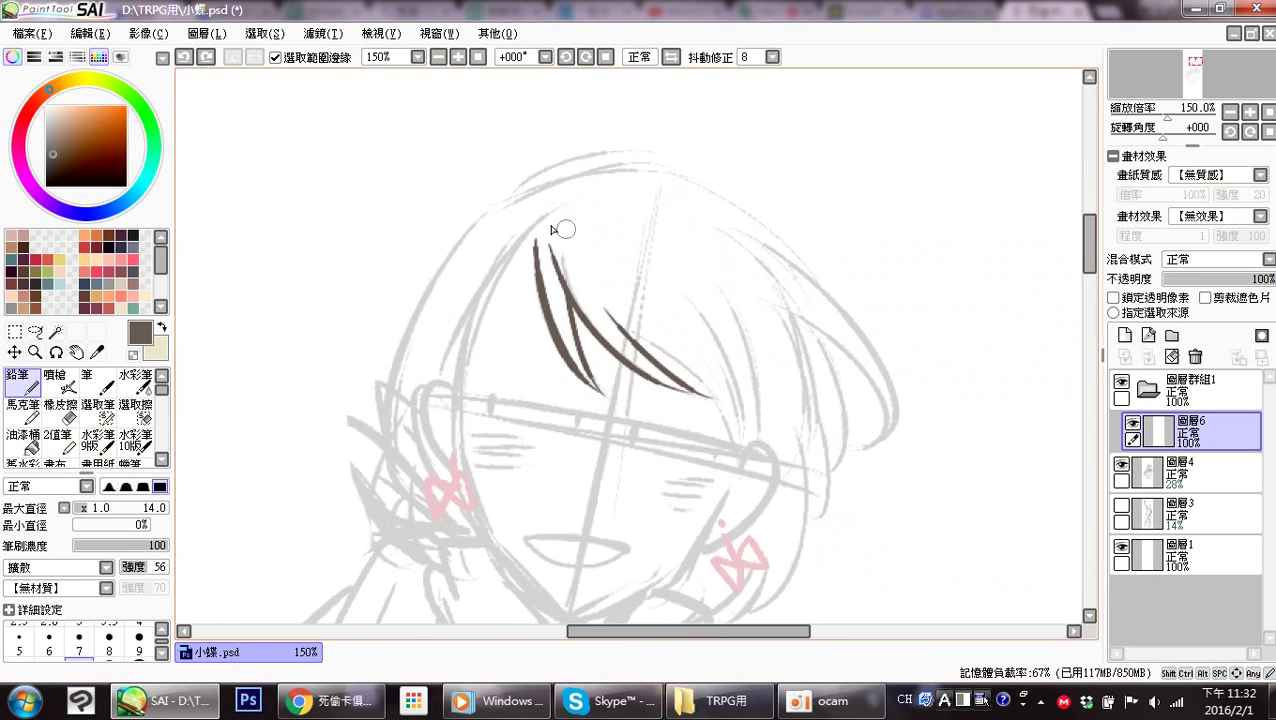
pyautogui.moveTo(545, 257)
pyautogui.mouseDown()
pyautogui.moveTo(505, 301)
pyautogui.moveTo(462, 452)
pyautogui.mouseUp()
pyautogui.hotkey('ctrl', 'z')
pyautogui.moveTo(499, 297); pyautogui.dragTo(452, 448)
pyautogui.moveTo(457, 324); pyautogui.dragTo(462, 471)
# Ink a curved, pointed hair tip continuing from the end of the long diagonal strand down towards the eye.
pyautogui.moveTo(609, 414)
pyautogui.mouseDown()
pyautogui.moveTo(515, 368)
pyautogui.moveTo(590, 470)
pyautogui.moveTo(593, 430)
pyautogui.moveTo(582, 488)
pyautogui.mouseUp()
pyautogui.hotkey('ctrl', 'z')
pyautogui.moveTo(571, 403)
pyautogui.mouseDown()
pyautogui.moveTo(582, 408)
pyautogui.moveTo(582, 490)
pyautogui.mouseUp()
pyautogui.hotkey('ctrl', 'z')
pyautogui.hotkey('ctrl', 'z')
pyautogui.moveTo(502, 380); pyautogui.dragTo(575, 487)
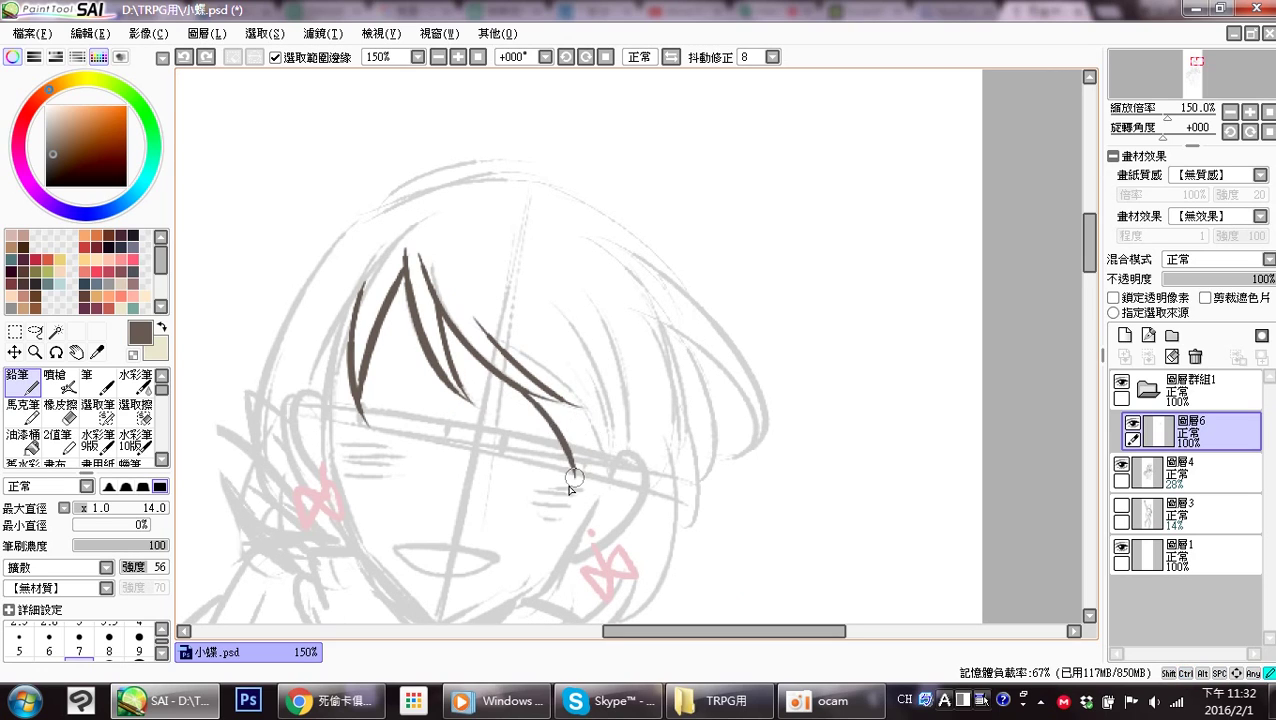
pyautogui.moveTo(567, 412); pyautogui.dragTo(578, 480)
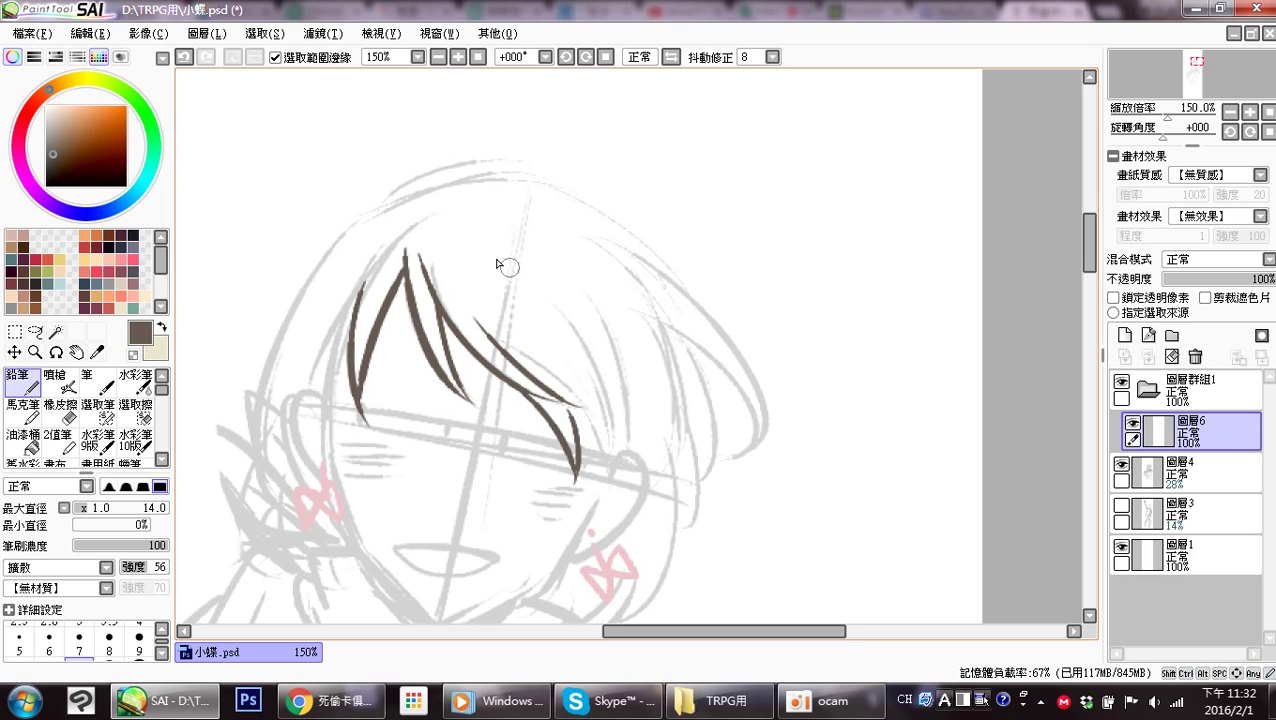
# Ink the large rounded lock sweeping from the parting over the forehead, with a second curve inside its outer edge.
pyautogui.moveTo(430, 241); pyautogui.dragTo(580, 409)
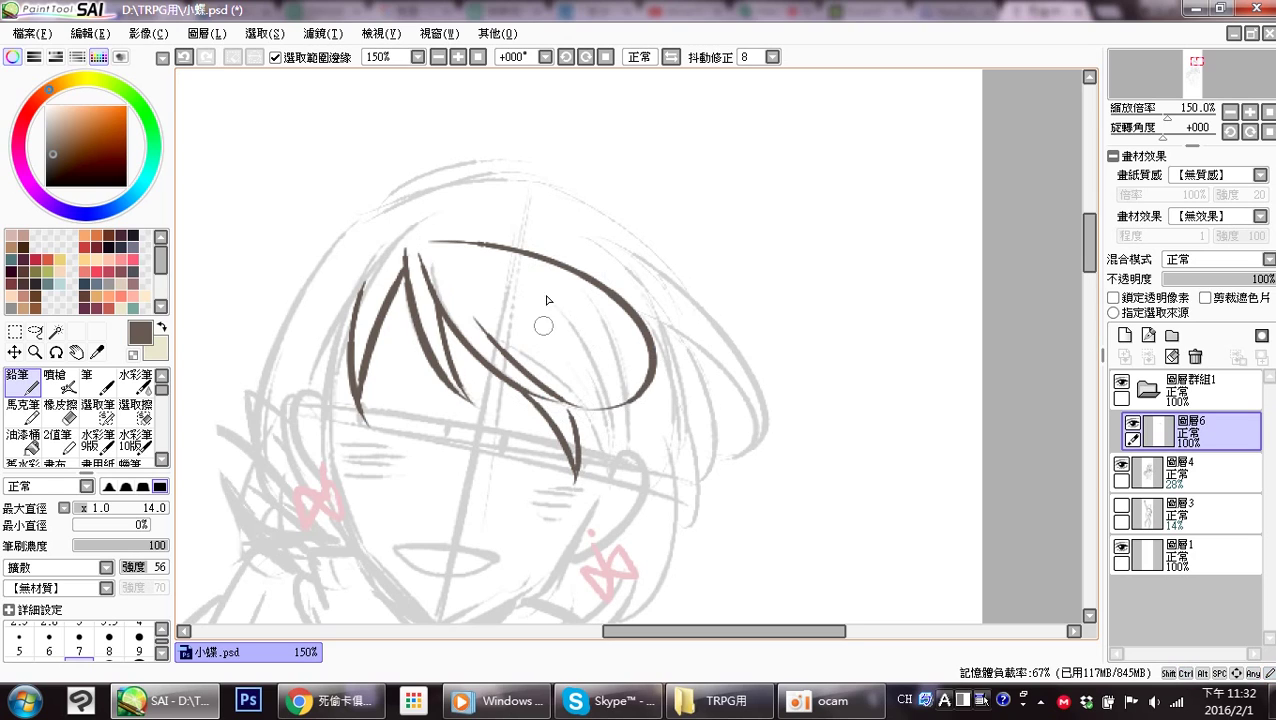
pyautogui.moveTo(455, 259); pyautogui.dragTo(527, 274)
pyautogui.hotkey('ctrl', 'z')
pyautogui.moveTo(507, 265); pyautogui.dragTo(578, 404)
pyautogui.hotkey('ctrl', 'z')
pyautogui.moveTo(505, 262)
pyautogui.mouseDown()
pyautogui.moveTo(588, 410)
pyautogui.moveTo(638, 400)
pyautogui.mouseUp()
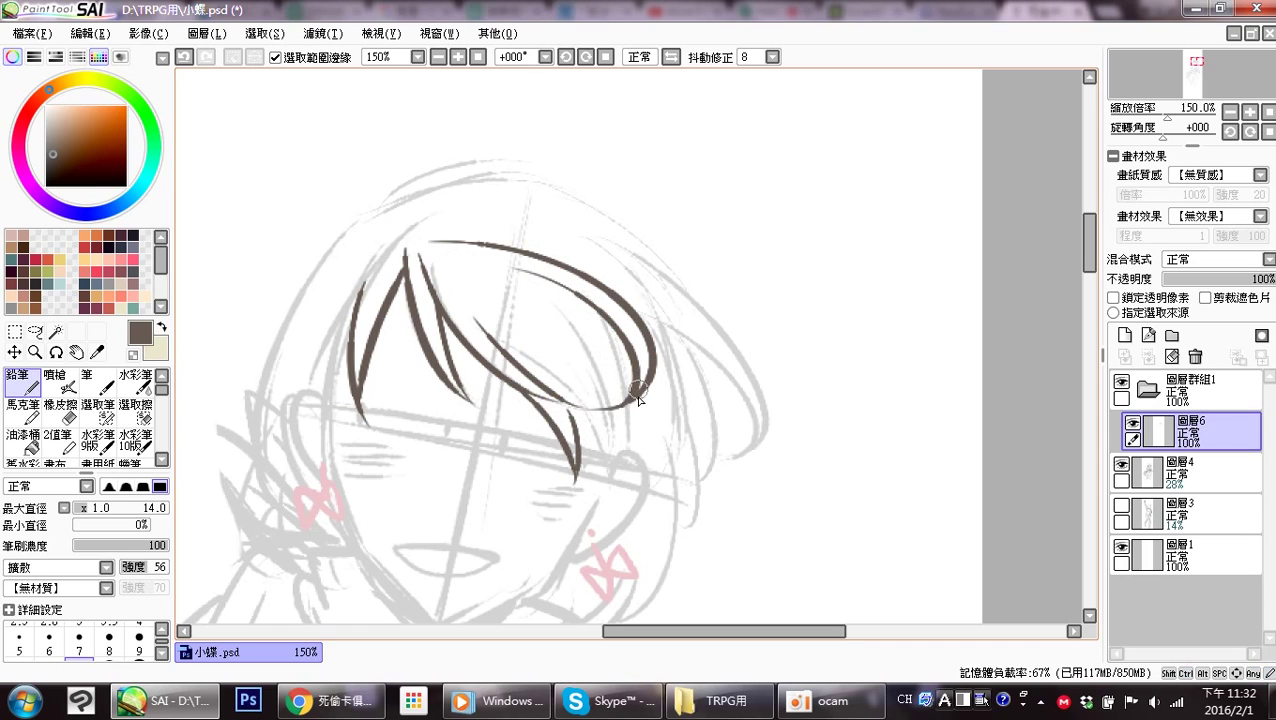
# Erase the excess line at the lower end of the large rounded lock, and return to the pencil.
pyautogui.press('e')
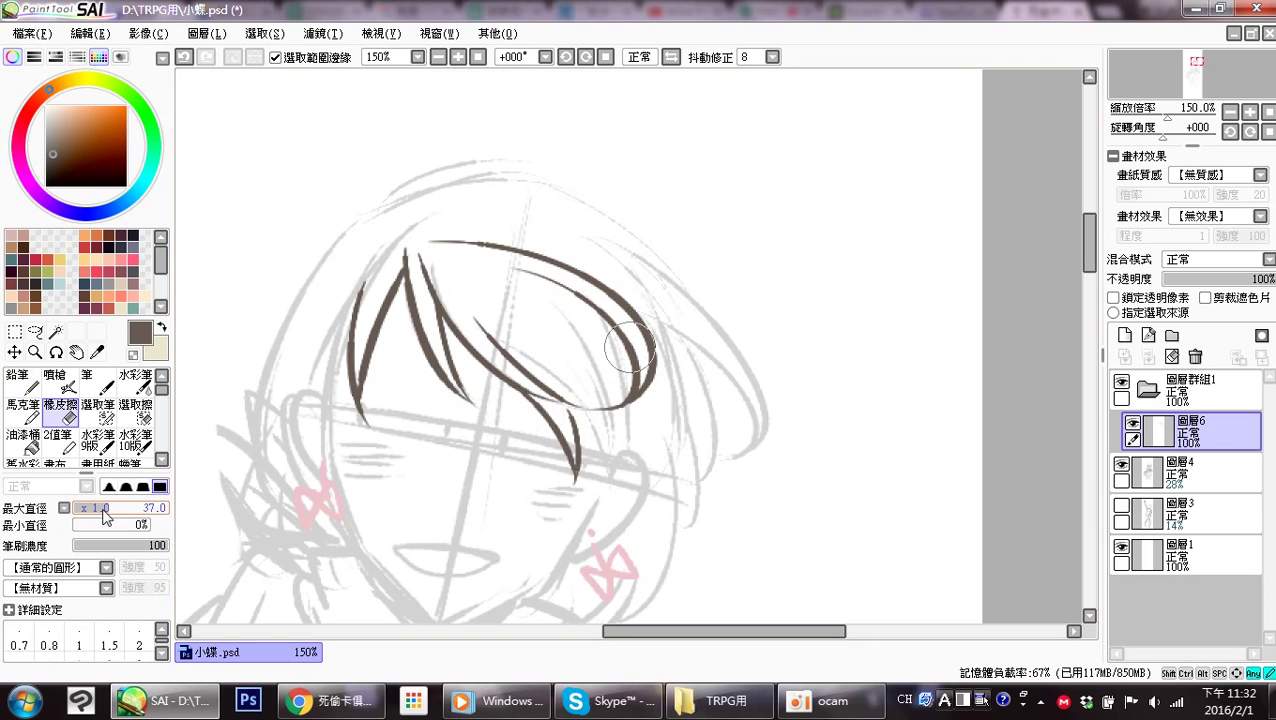
pyautogui.moveTo(622, 376)
pyautogui.mouseDown()
pyautogui.moveTo(596, 413)
pyautogui.moveTo(576, 392)
pyautogui.moveTo(581, 414)
pyautogui.moveTo(621, 396)
pyautogui.mouseUp()
pyautogui.press('n')
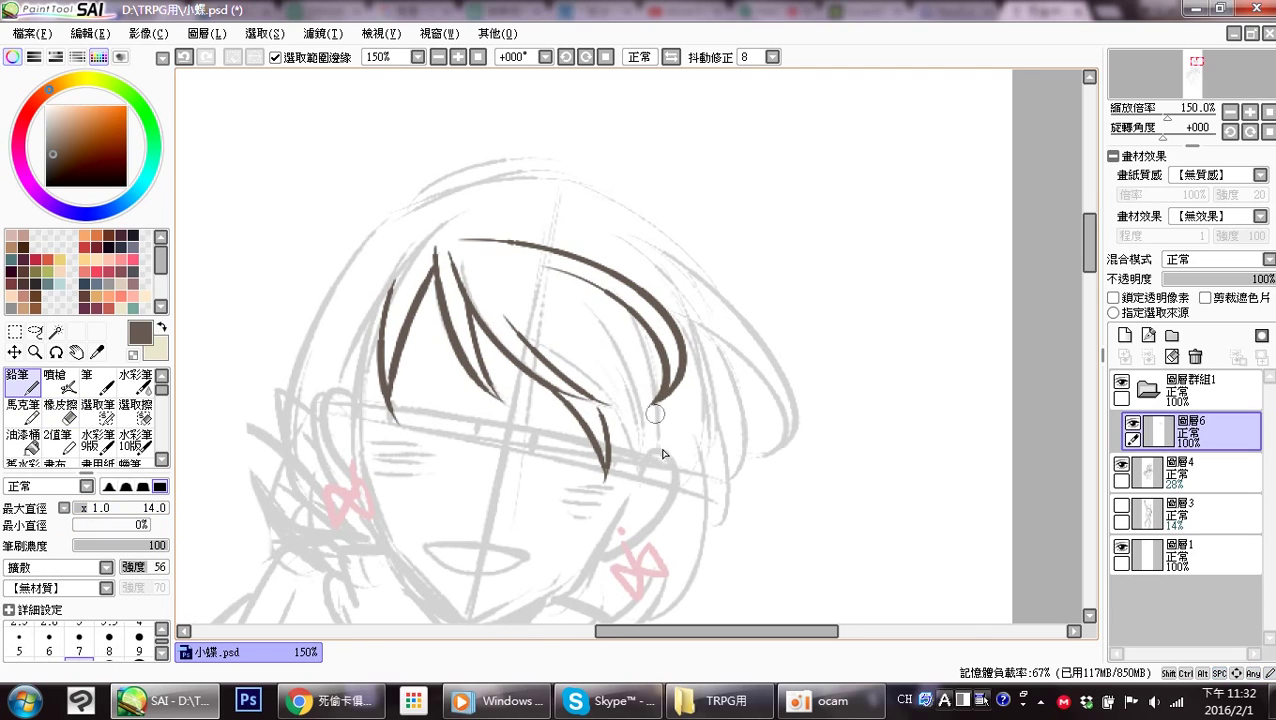
# Ink the long fringe lock emerging beneath the large rounded lock, with overlapping pointed tips ending above the cheek.
pyautogui.moveTo(530, 282); pyautogui.dragTo(632, 484)
pyautogui.moveTo(667, 392); pyautogui.dragTo(632, 482)
pyautogui.moveTo(604, 422)
pyautogui.mouseDown()
pyautogui.moveTo(619, 470)
pyautogui.moveTo(649, 447)
pyautogui.moveTo(645, 435)
pyautogui.moveTo(643, 470)
pyautogui.moveTo(614, 495)
pyautogui.moveTo(647, 457)
pyautogui.moveTo(649, 473)
pyautogui.moveTo(602, 512)
pyautogui.mouseUp()
pyautogui.hotkey('ctrl', 'z')
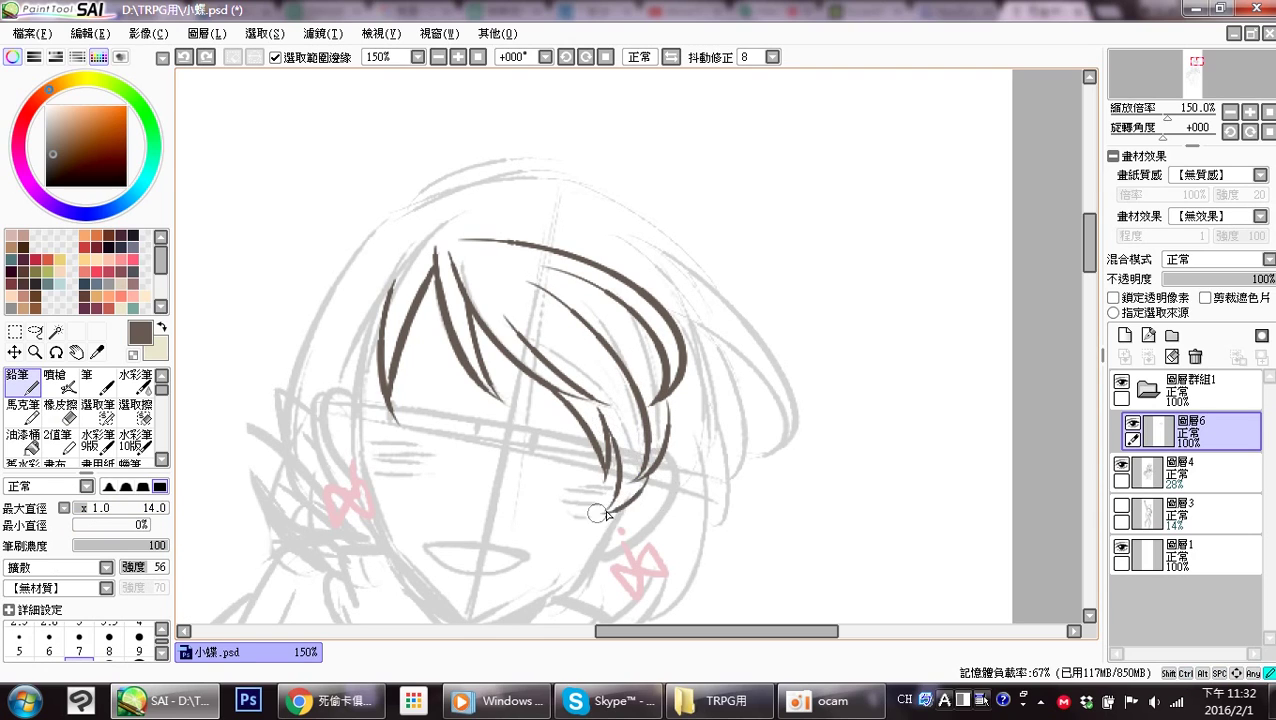
pyautogui.hotkey('ctrl', 'z')
pyautogui.moveTo(660, 458); pyautogui.dragTo(612, 508)
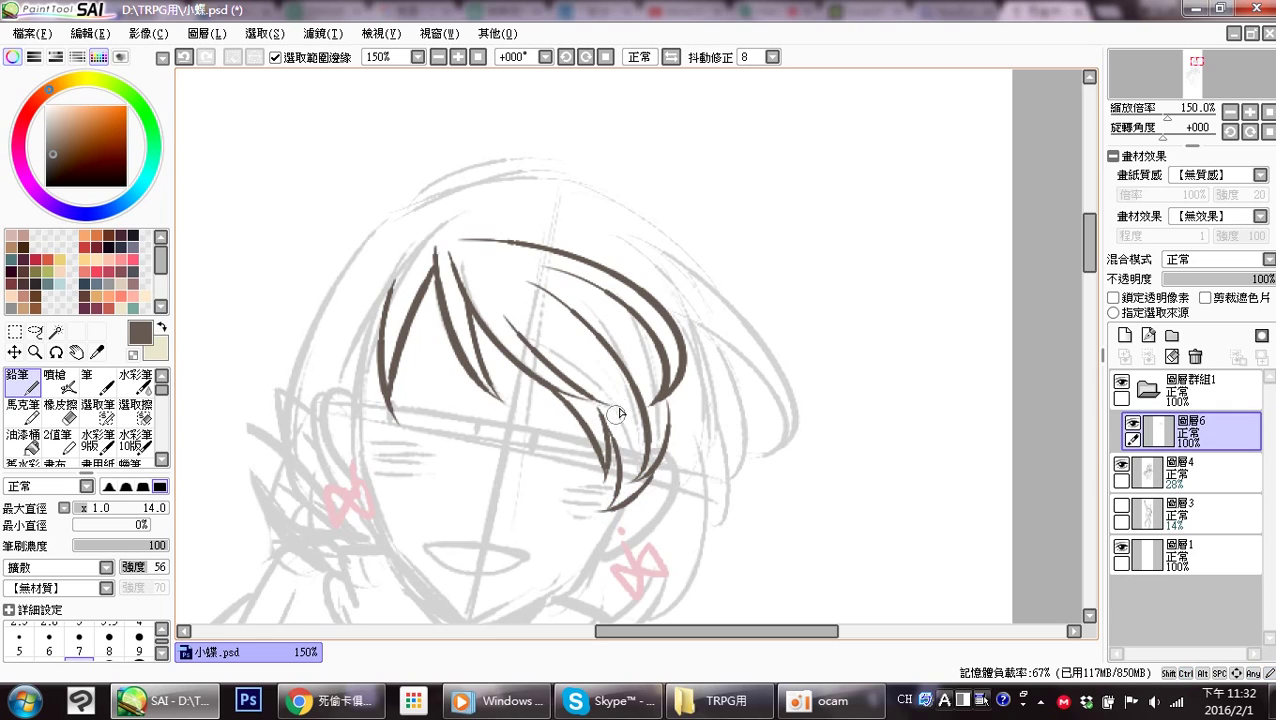
# Add thin hair-flow lines inside the fringe between the diagonal strand and the long lock.
pyautogui.moveTo(497, 282); pyautogui.dragTo(600, 408)
pyautogui.hotkey('ctrl', 'z')
pyautogui.moveTo(490, 276)
pyautogui.mouseDown()
pyautogui.moveTo(564, 326)
pyautogui.moveTo(587, 361)
pyautogui.moveTo(534, 325)
pyautogui.moveTo(610, 392)
pyautogui.mouseUp()
# Thicken the line of the fringe strand running down from the parting's peak.
pyautogui.moveTo(641, 436)
pyautogui.mouseDown()
pyautogui.moveTo(618, 295)
pyautogui.moveTo(690, 380)
pyautogui.mouseUp()
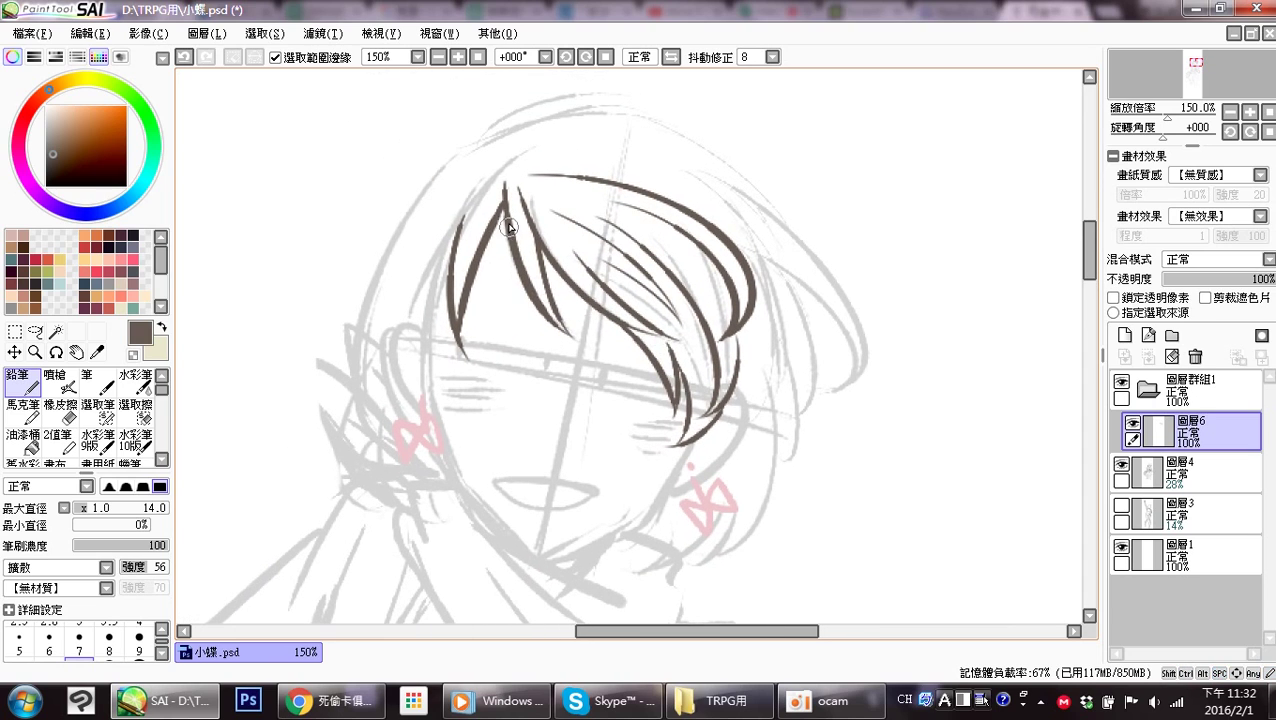
pyautogui.moveTo(505, 212)
pyautogui.mouseDown()
pyautogui.moveTo(494, 246)
pyautogui.moveTo(503, 233)
pyautogui.mouseUp()
pyautogui.hotkey('ctrl', 'z')
pyautogui.hotkey('ctrl', 'z')
pyautogui.moveTo(505, 212)
pyautogui.mouseDown()
pyautogui.moveTo(485, 241)
pyautogui.moveTo(497, 259)
pyautogui.moveTo(467, 289)
pyautogui.mouseUp()
# Ink the long side strand beside the face opposite the large rounded lock, with two curves tapering to a point at the cheek.
pyautogui.moveTo(453, 246); pyautogui.dragTo(455, 395)
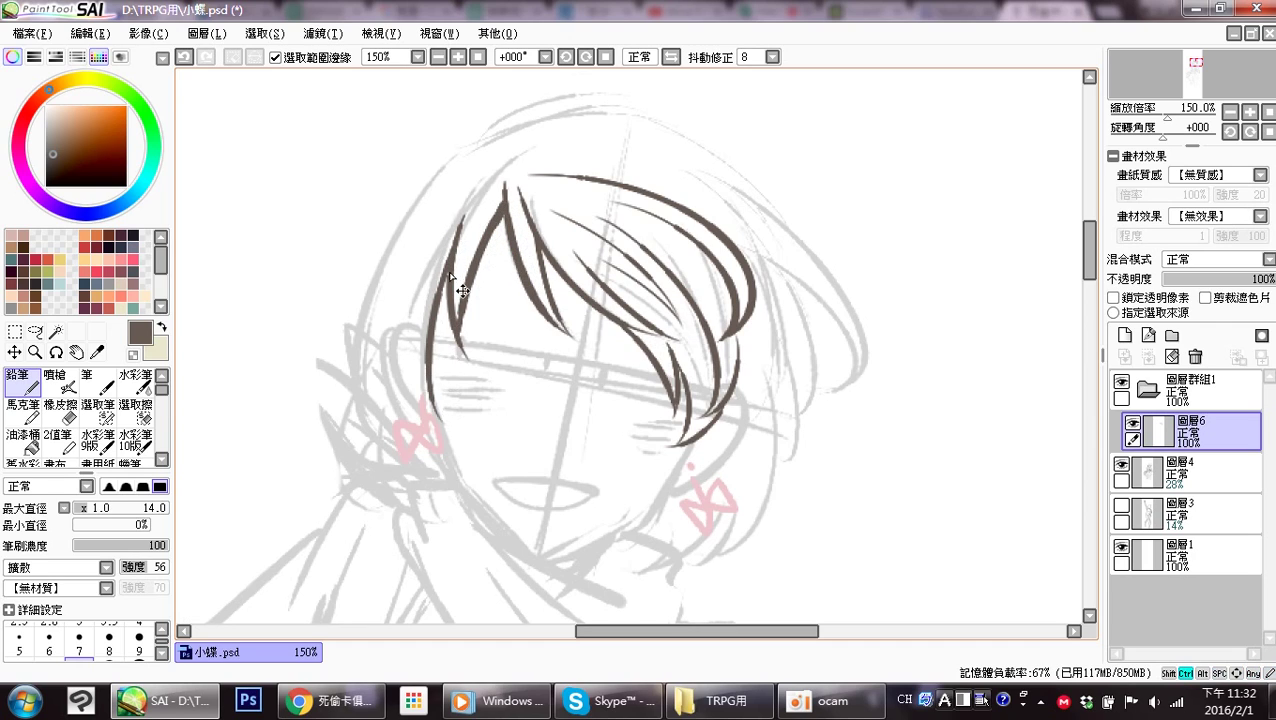
pyautogui.hotkey('ctrl', 'z')
pyautogui.moveTo(448, 262); pyautogui.dragTo(460, 442)
pyautogui.hotkey('ctrl', 'z')
pyautogui.moveTo(448, 252); pyautogui.dragTo(464, 447)
pyautogui.moveTo(424, 300)
pyautogui.mouseDown()
pyautogui.moveTo(426, 395)
pyautogui.moveTo(468, 450)
pyautogui.mouseUp()
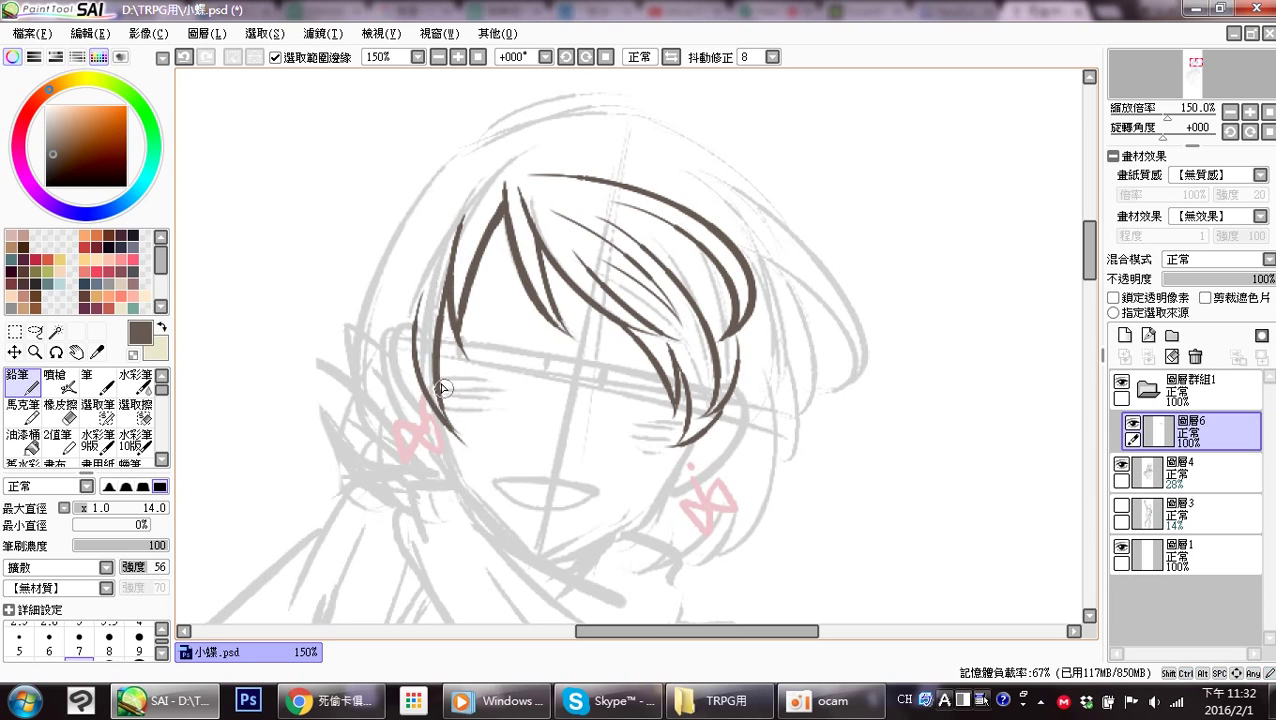
# Ink the ear beneath the large rounded lock, with its outer contour, inner fold and lobe meeting the jaw.
pyautogui.moveTo(706, 446)
pyautogui.mouseDown()
pyautogui.moveTo(635, 391)
pyautogui.moveTo(684, 409)
pyautogui.mouseUp()
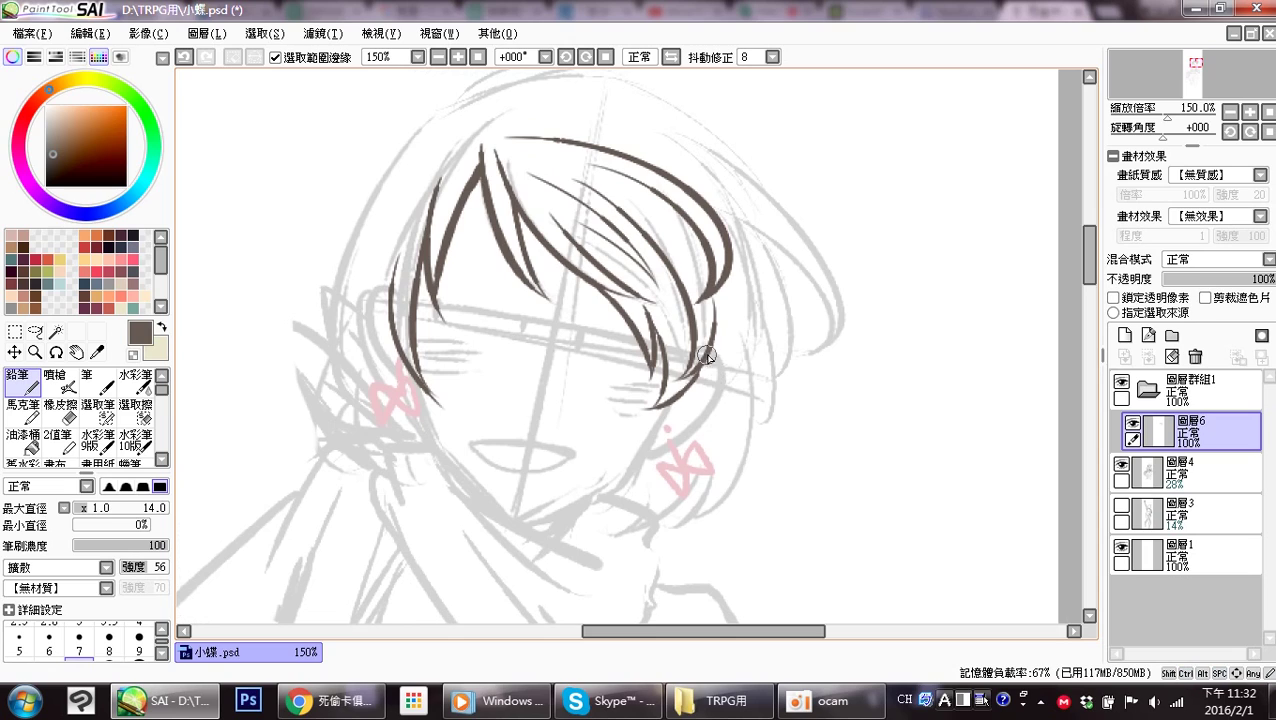
pyautogui.hotkey('ctrl', 'z')
pyautogui.moveTo(712, 350)
pyautogui.mouseDown()
pyautogui.moveTo(715, 402)
pyautogui.moveTo(692, 428)
pyautogui.mouseUp()
pyautogui.moveTo(708, 364)
pyautogui.mouseDown()
pyautogui.moveTo(695, 409)
pyautogui.moveTo(652, 433)
pyautogui.moveTo(656, 423)
pyautogui.moveTo(631, 479)
pyautogui.mouseUp()
pyautogui.hotkey('ctrl', 'z')
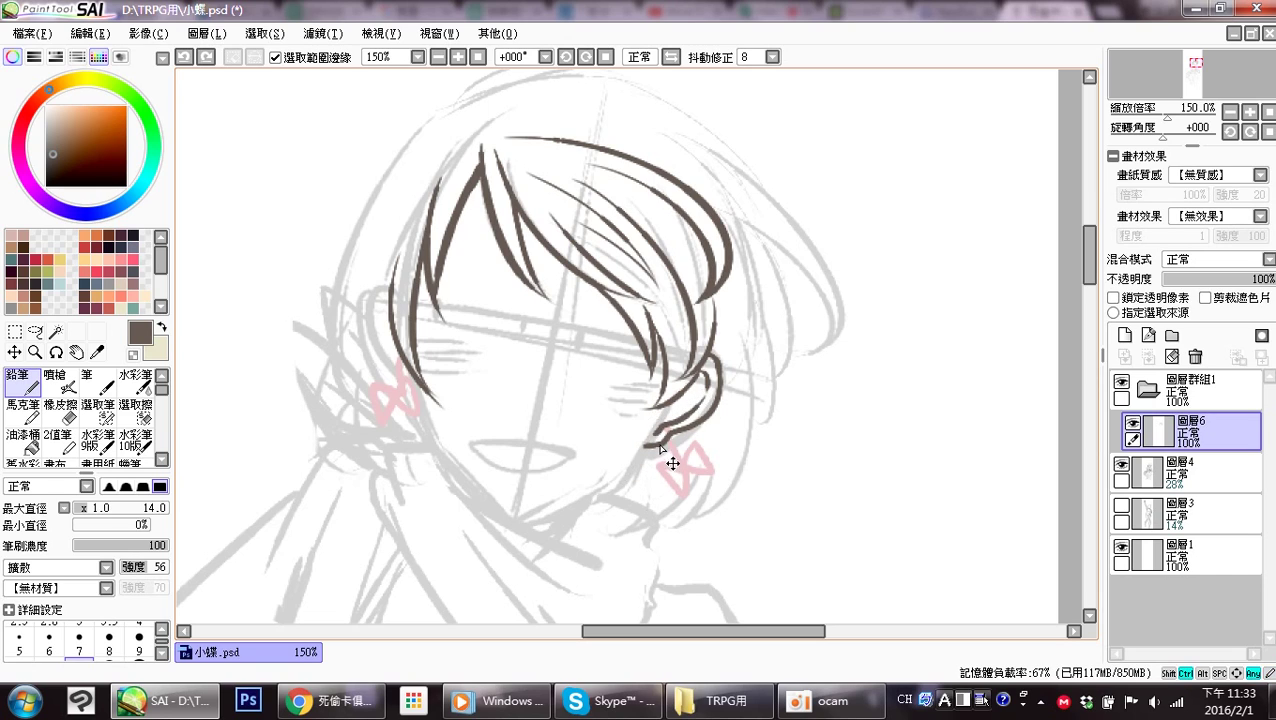
# Ink the jaw line from the finished ear down to the chin.
pyautogui.moveTo(655, 426)
pyautogui.mouseDown()
pyautogui.moveTo(634, 472)
pyautogui.moveTo(643, 444)
pyautogui.moveTo(613, 488)
pyautogui.moveTo(508, 541)
pyautogui.mouseUp()
pyautogui.hotkey('ctrl', 'z')
pyautogui.moveTo(621, 477)
pyautogui.mouseDown()
pyautogui.moveTo(520, 527)
pyautogui.moveTo(624, 478)
pyautogui.moveTo(521, 522)
pyautogui.mouseUp()
pyautogui.hotkey('ctrl', 'z')
pyautogui.press('space')
pyautogui.moveTo(716, 344); pyautogui.dragTo(691, 358)
# Ink the opposite ear and the jaw line running from it to the chin.
pyautogui.moveTo(487, 393); pyautogui.dragTo(476, 340)
pyautogui.moveTo(398, 250)
pyautogui.mouseDown()
pyautogui.moveTo(406, 328)
pyautogui.moveTo(442, 356)
pyautogui.mouseUp()
pyautogui.moveTo(407, 268)
pyautogui.mouseDown()
pyautogui.moveTo(453, 391)
pyautogui.moveTo(500, 439)
pyautogui.moveTo(454, 396)
pyautogui.moveTo(530, 475)
pyautogui.mouseUp()
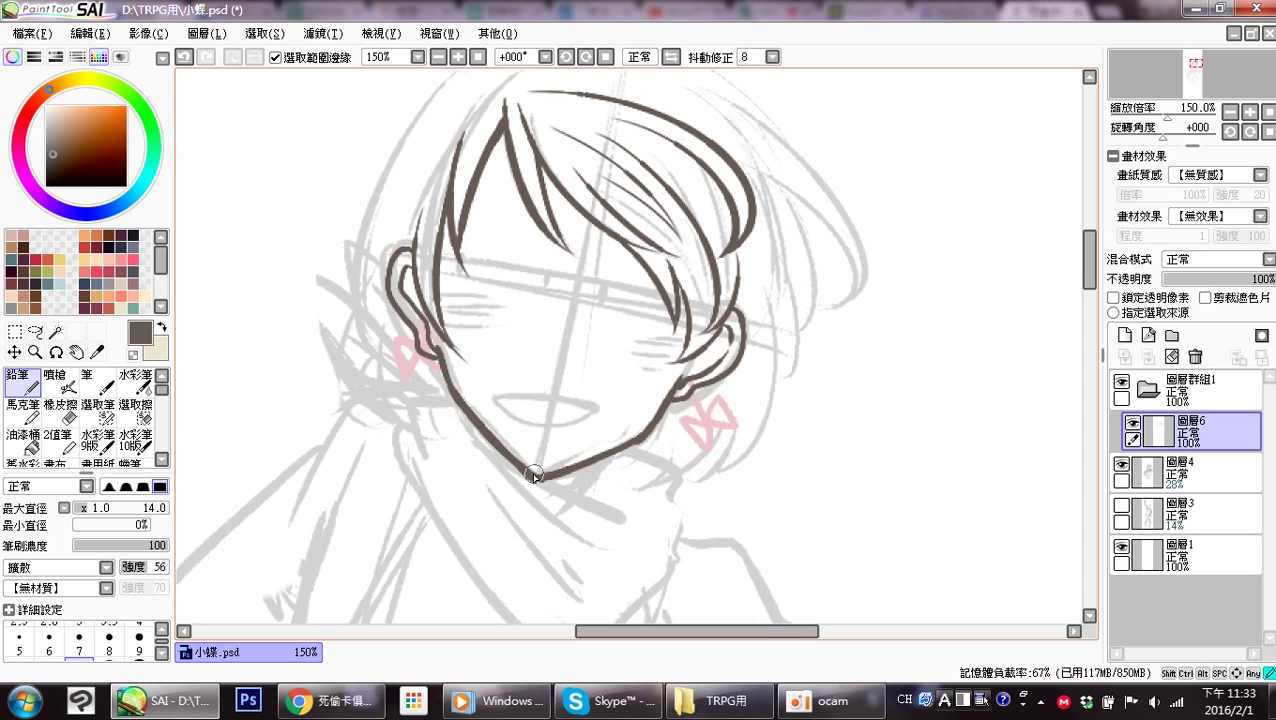
# Ink the back-hair lock behind the ear on the rounded lock's side, with an outer curve and a shorter inner line.
pyautogui.moveTo(740, 365)
pyautogui.mouseDown()
pyautogui.moveTo(667, 425)
pyautogui.moveTo(745, 385)
pyautogui.mouseUp()
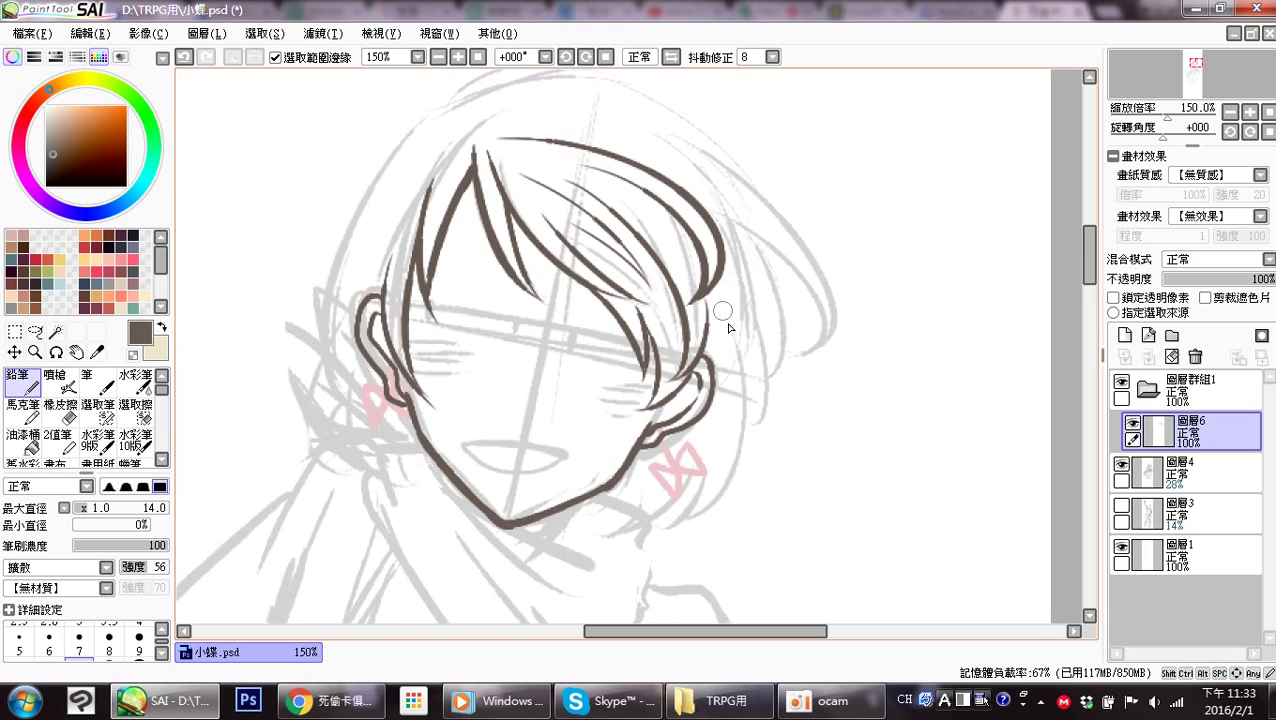
pyautogui.moveTo(718, 311); pyautogui.dragTo(735, 488)
pyautogui.hotkey('ctrl', 'z')
pyautogui.moveTo(719, 317); pyautogui.dragTo(705, 498)
pyautogui.moveTo(718, 403)
pyautogui.mouseDown()
pyautogui.moveTo(729, 471)
pyautogui.moveTo(708, 495)
pyautogui.mouseUp()
pyautogui.hotkey('ctrl', 'z')
pyautogui.moveTo(719, 422)
pyautogui.mouseDown()
pyautogui.moveTo(721, 478)
pyautogui.moveTo(690, 491)
pyautogui.mouseUp()
pyautogui.hotkey('ctrl', 'z')
pyautogui.moveTo(719, 424); pyautogui.dragTo(680, 491)
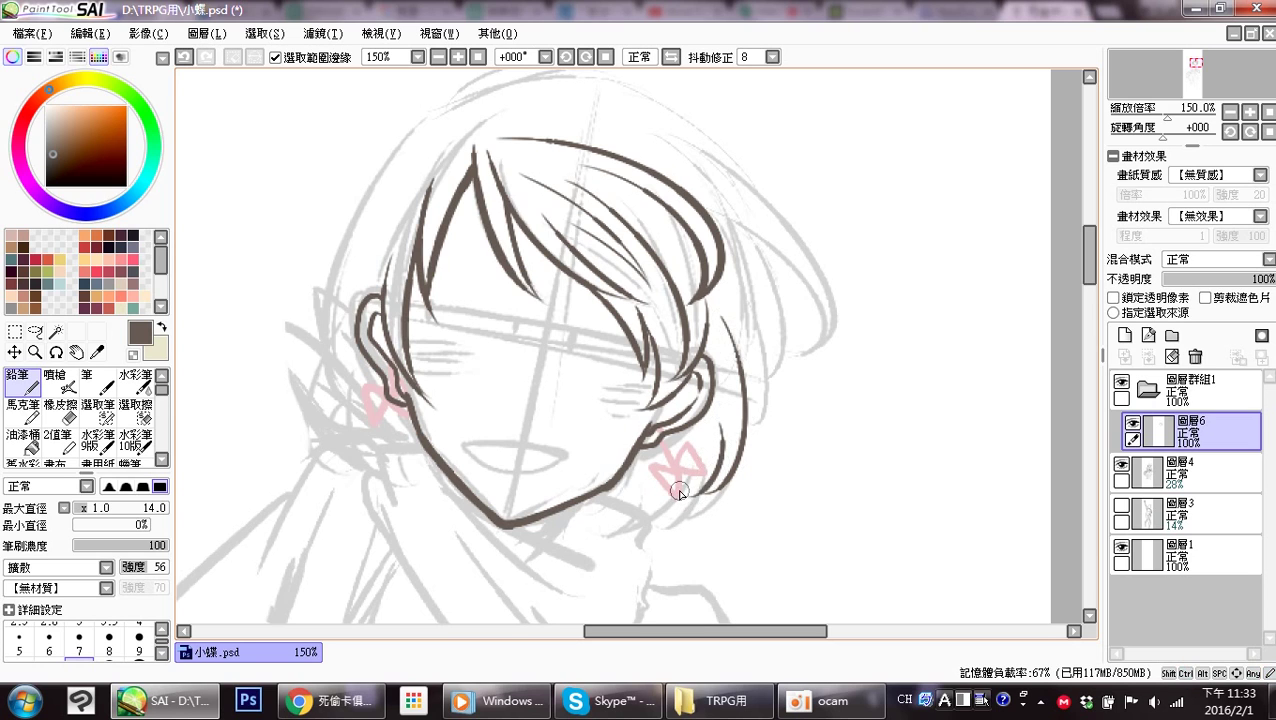
# Switch to Chrome to check the game room's chat and dice log, and return to SAI.
pyautogui.click(335, 700)
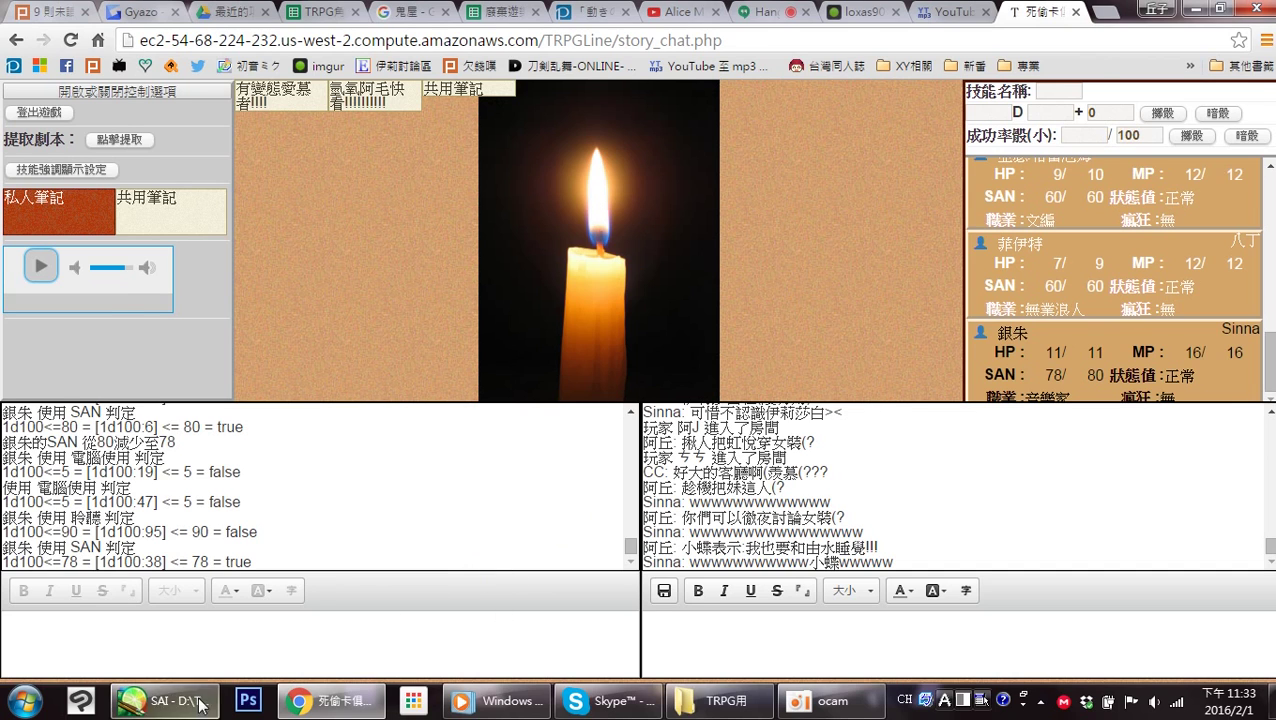
pyautogui.click(160, 700)
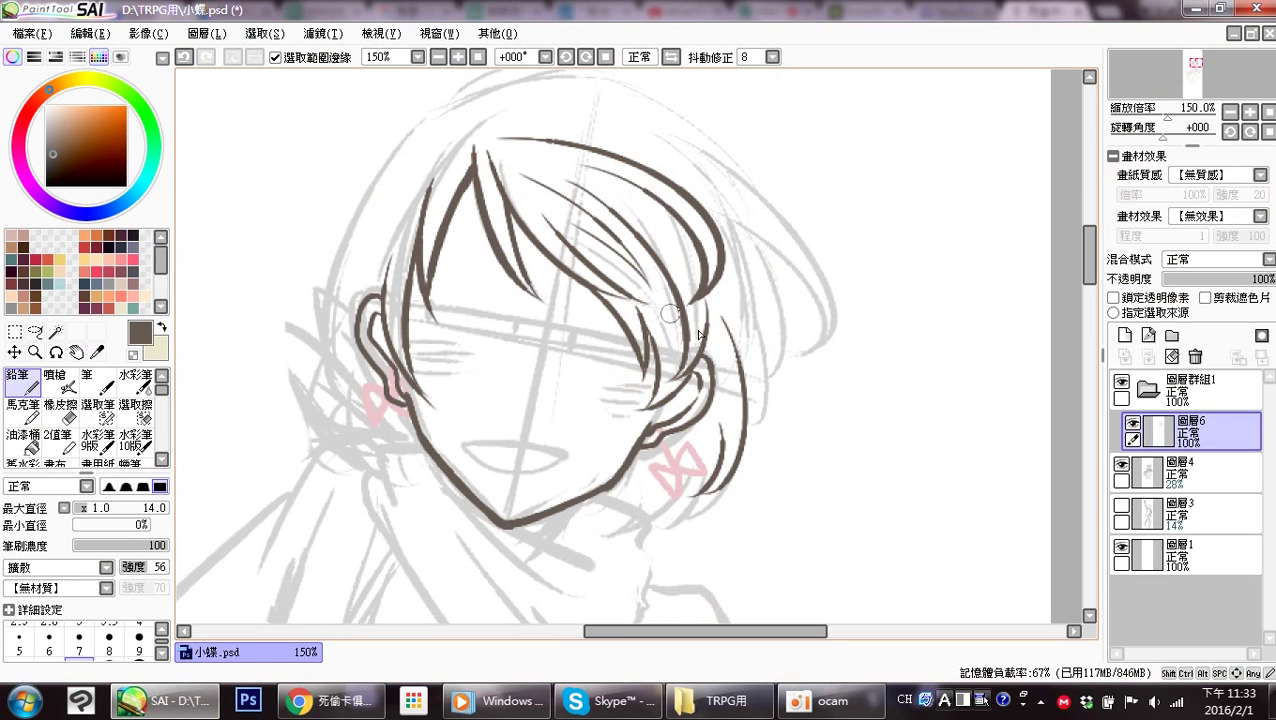
# Ink the crown outline in an arc over the top of the head and down towards the swept-out side hair.
pyautogui.press('space')
pyautogui.moveTo(779, 332); pyautogui.dragTo(813, 340)
pyautogui.moveTo(749, 416); pyautogui.dragTo(764, 387)
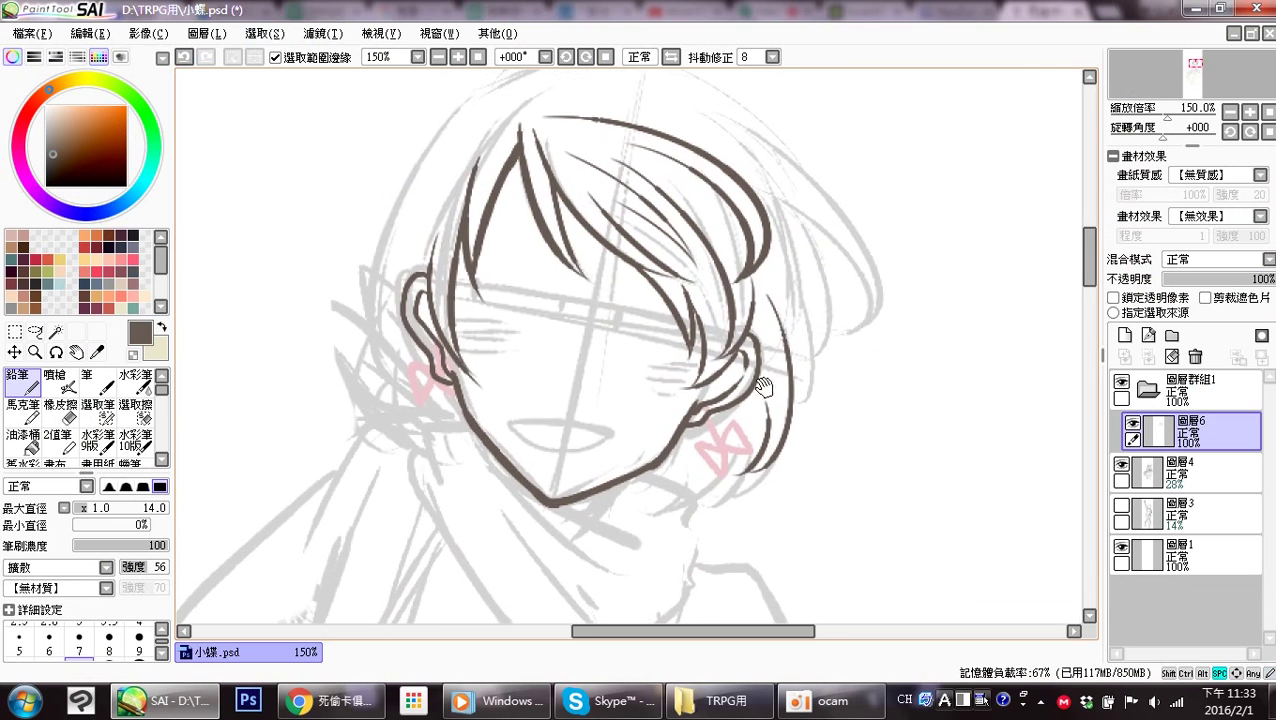
pyautogui.press('space')
pyautogui.moveTo(778, 254); pyautogui.dragTo(739, 365)
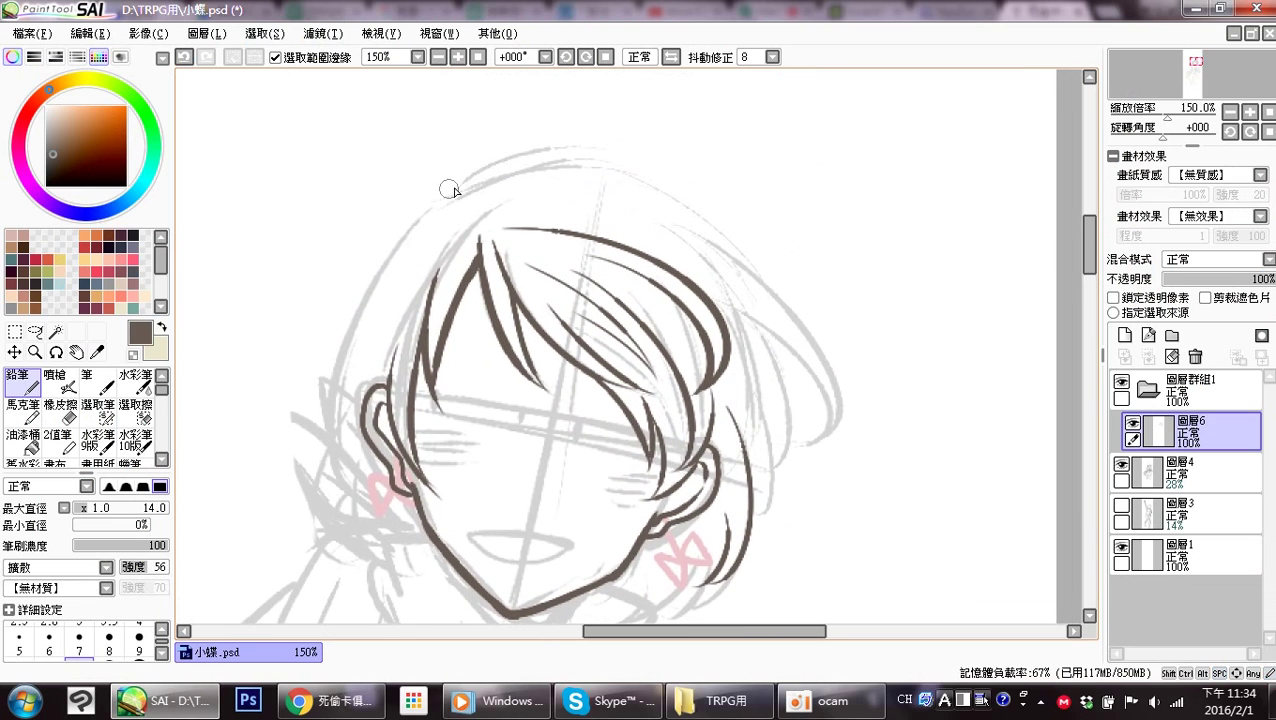
pyautogui.moveTo(437, 201); pyautogui.dragTo(586, 151)
pyautogui.hotkey('ctrl', 'z')
pyautogui.moveTo(438, 201)
pyautogui.mouseDown()
pyautogui.moveTo(505, 171)
pyautogui.moveTo(633, 178)
pyautogui.mouseUp()
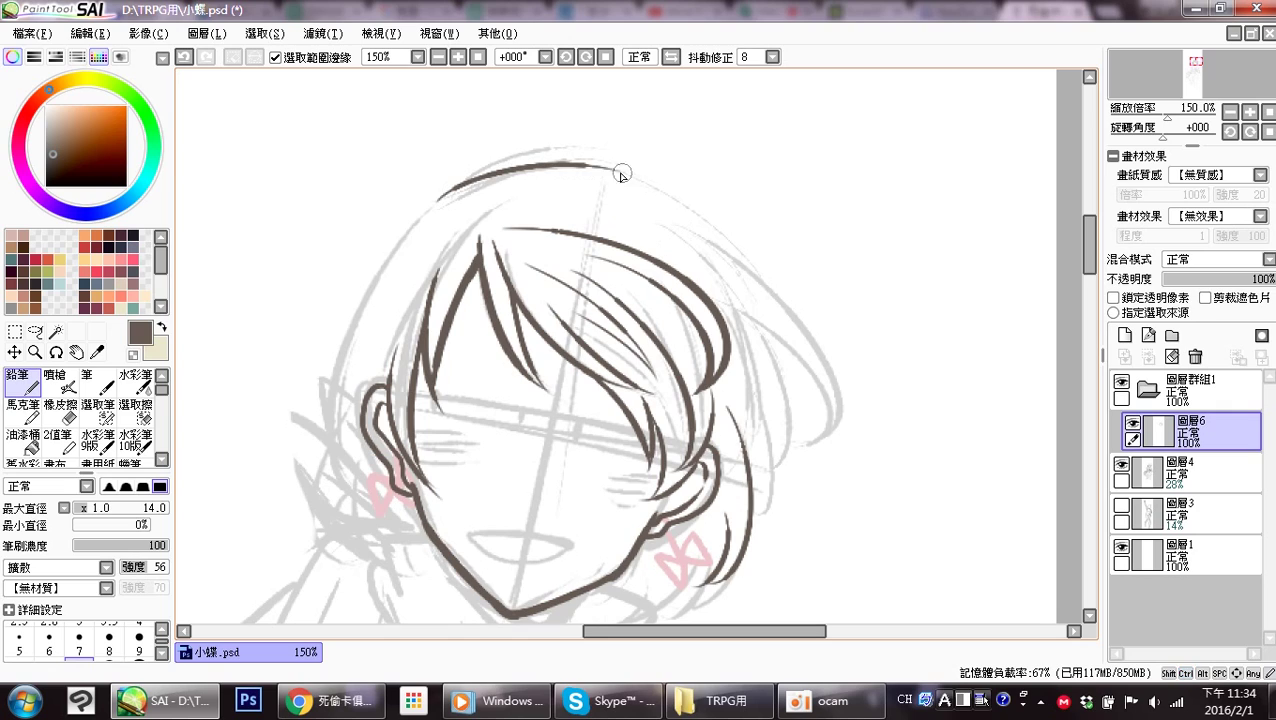
pyautogui.moveTo(583, 165); pyautogui.dragTo(740, 266)
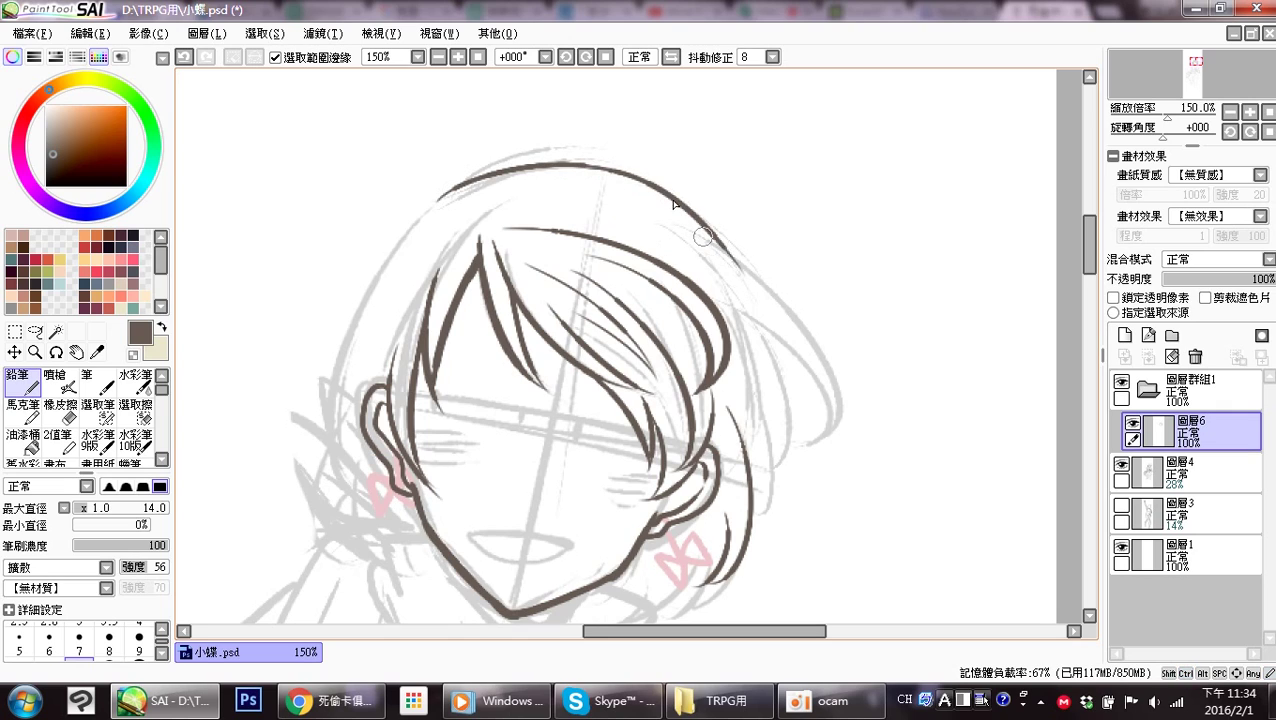
# Ink the outer side lock curling inward below the crown outline, with an inner line and a pointed strand beneath it.
pyautogui.moveTo(700, 236); pyautogui.dragTo(781, 411)
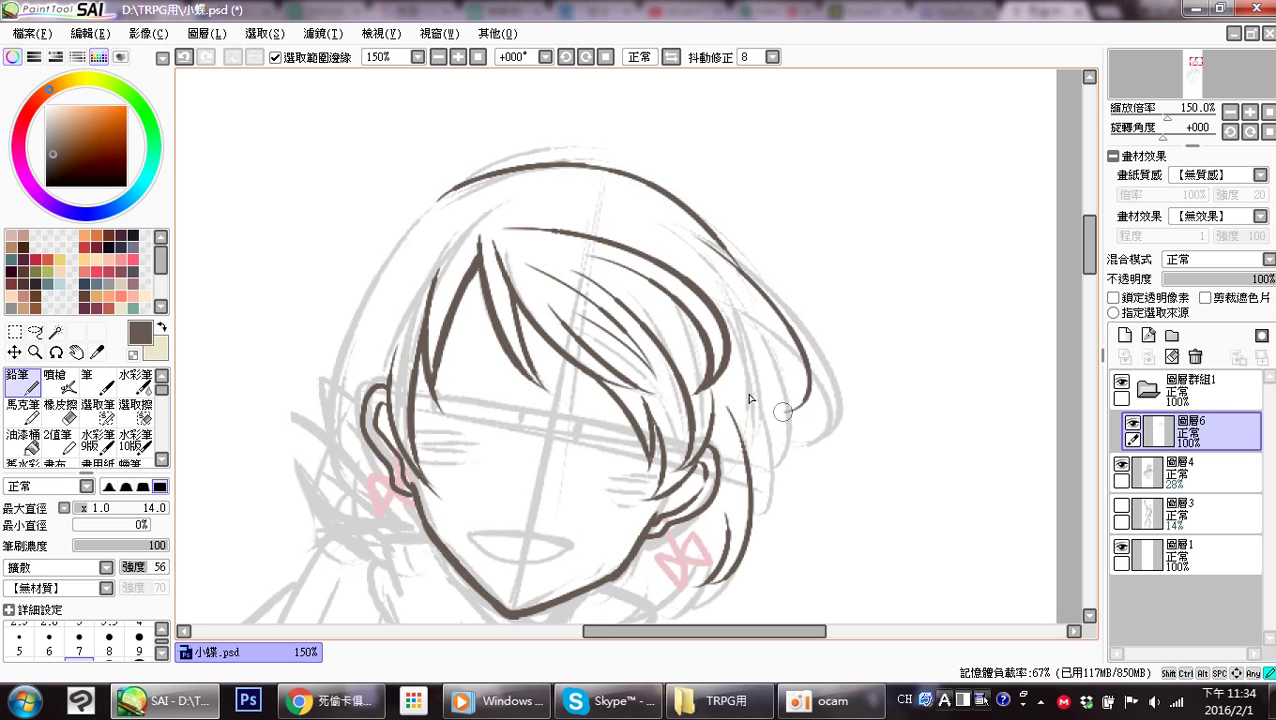
pyautogui.moveTo(727, 293); pyautogui.dragTo(780, 413)
pyautogui.moveTo(763, 350); pyautogui.dragTo(750, 265)
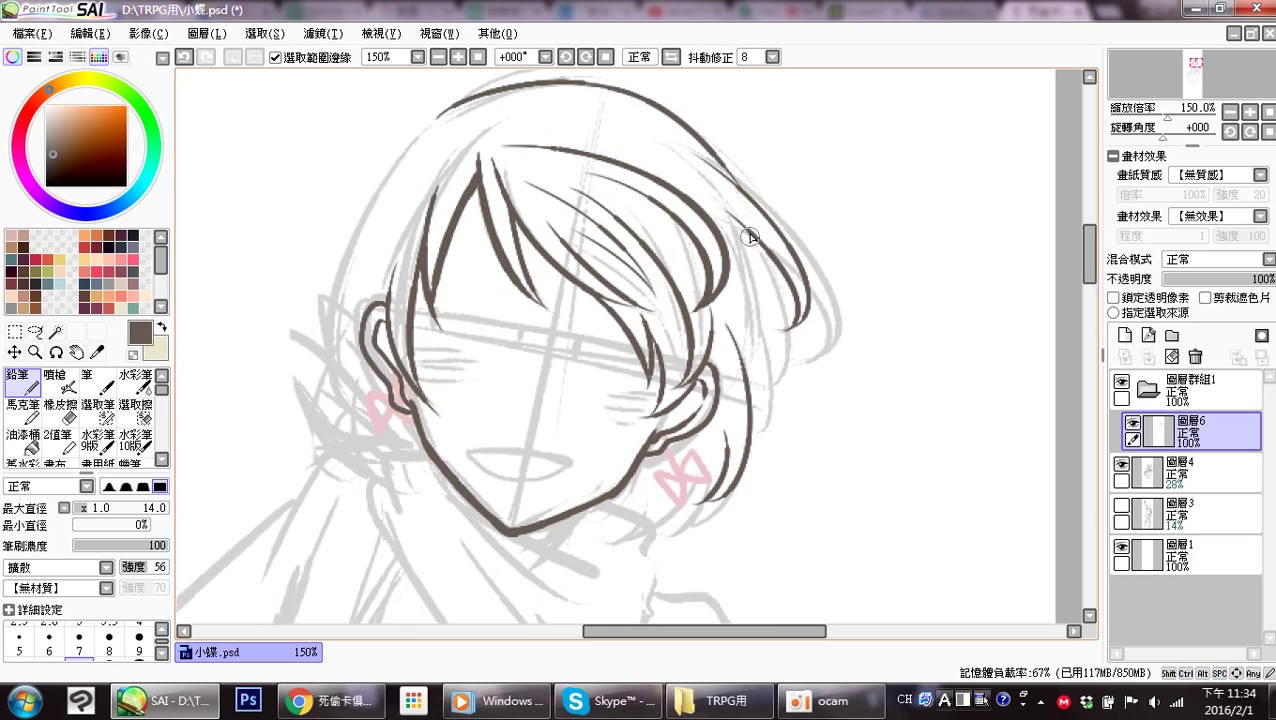
pyautogui.hotkey('ctrl', 'z')
pyautogui.moveTo(750, 236)
pyautogui.mouseDown()
pyautogui.moveTo(768, 264)
pyautogui.moveTo(772, 398)
pyautogui.mouseUp()
pyautogui.moveTo(757, 318); pyautogui.dragTo(773, 388)
# Ink the line joining the side hair to the back lock behind the ear, and refine that lock's lower tip.
pyautogui.moveTo(749, 285); pyautogui.dragTo(745, 403)
pyautogui.hotkey('ctrl', 'z')
pyautogui.moveTo(751, 287); pyautogui.dragTo(751, 416)
pyautogui.hotkey('ctrl', 'z')
pyautogui.moveTo(753, 285); pyautogui.dragTo(747, 425)
pyautogui.hotkey('ctrl', 'z')
pyautogui.moveTo(733, 475); pyautogui.dragTo(693, 504)
pyautogui.hotkey('ctrl', 'z')
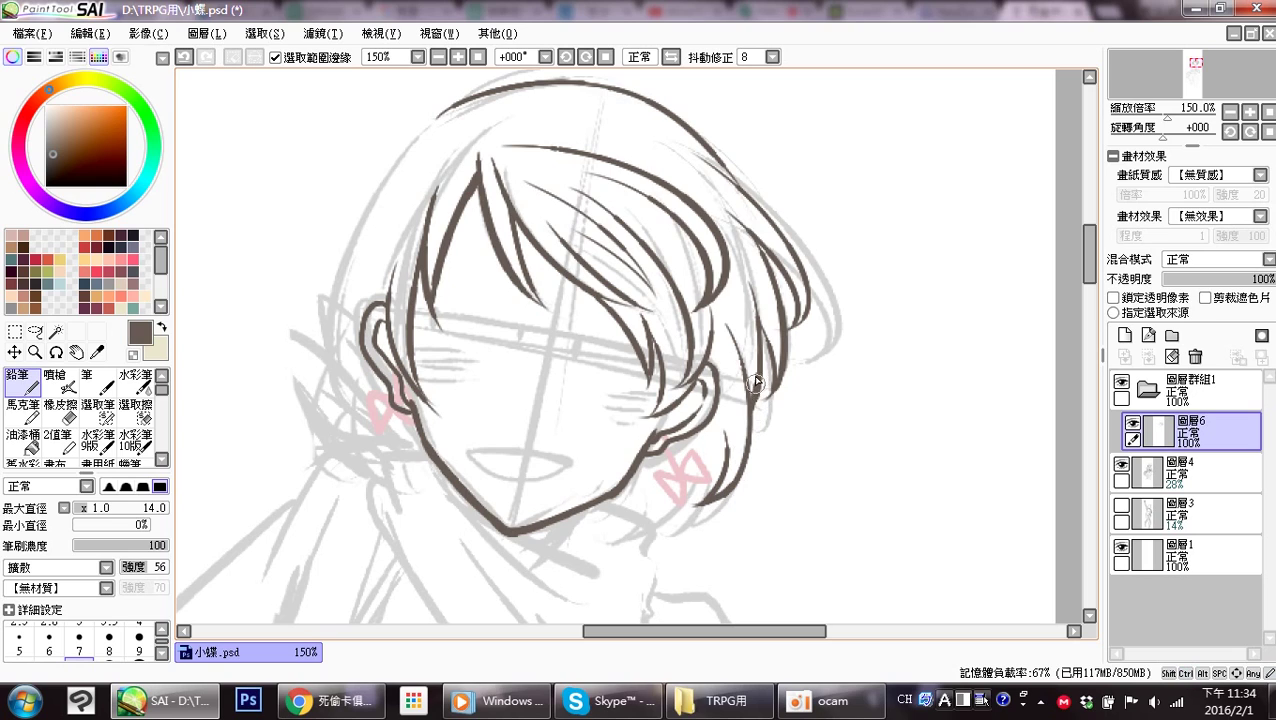
# Ink the pointed hair ends curving inward under the bow earring from the back lock towards the jaw.
pyautogui.moveTo(760, 432)
pyautogui.mouseDown()
pyautogui.moveTo(737, 364)
pyautogui.moveTo(759, 399)
pyautogui.moveTo(689, 446)
pyautogui.mouseUp()
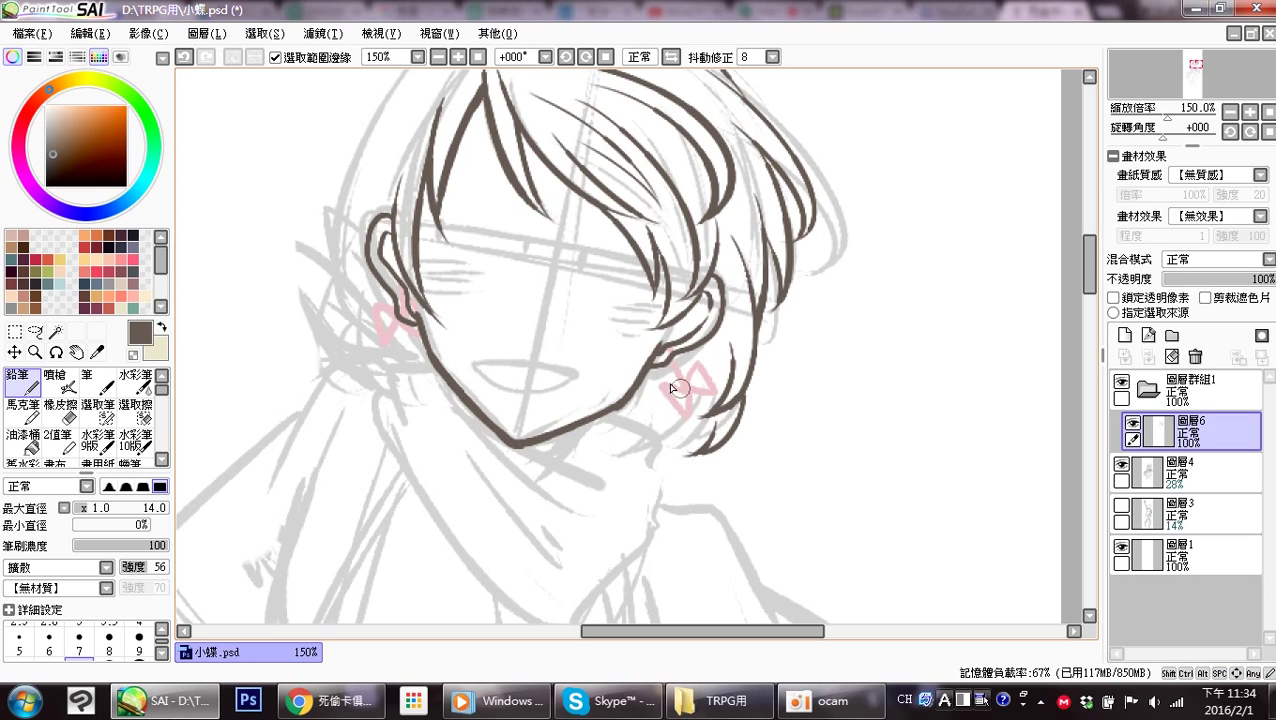
pyautogui.moveTo(667, 377)
pyautogui.mouseDown()
pyautogui.moveTo(663, 456)
pyautogui.moveTo(678, 416)
pyautogui.moveTo(591, 455)
pyautogui.mouseUp()
pyautogui.hotkey('ctrl', 'z')
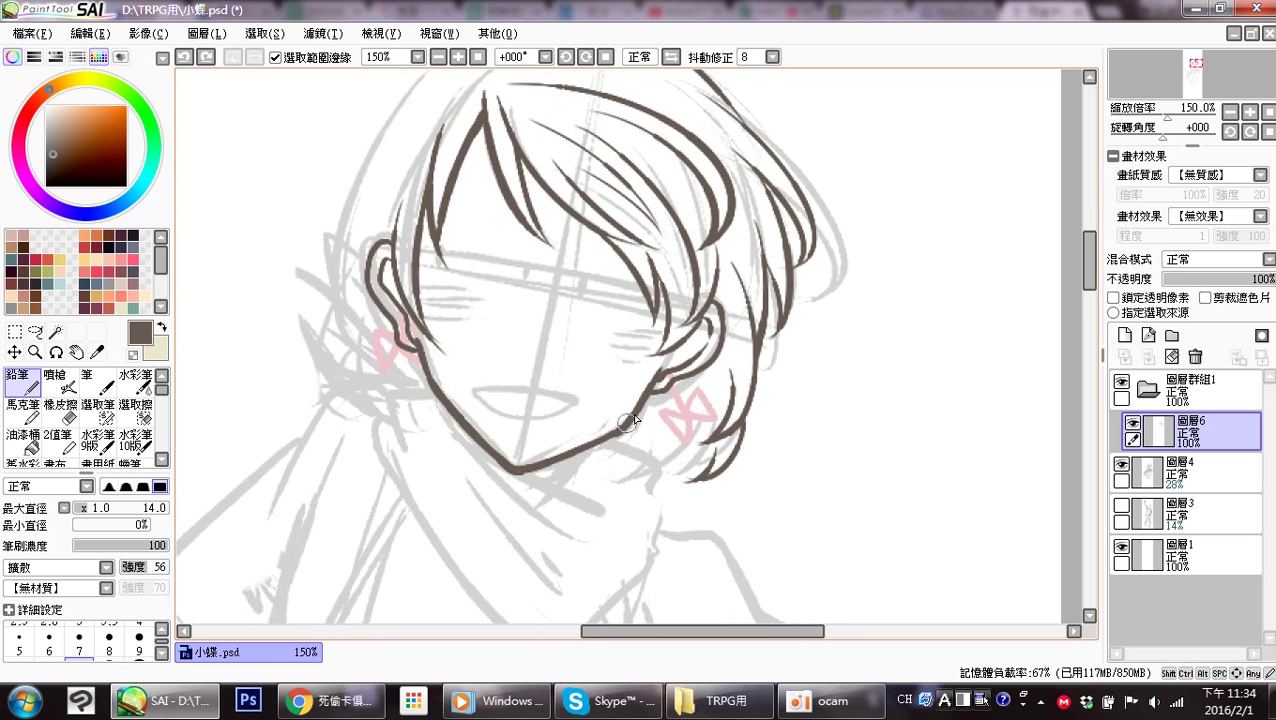
pyautogui.moveTo(634, 406)
pyautogui.mouseDown()
pyautogui.moveTo(561, 427)
pyautogui.moveTo(645, 420)
pyautogui.moveTo(590, 427)
pyautogui.moveTo(649, 435)
pyautogui.moveTo(671, 405)
pyautogui.moveTo(620, 440)
pyautogui.moveTo(636, 475)
pyautogui.mouseUp()
pyautogui.hotkey('ctrl', 'z')
pyautogui.moveTo(712, 452); pyautogui.dragTo(638, 477)
pyautogui.hotkey('ctrl', 'z')
pyautogui.moveTo(717, 446); pyautogui.dragTo(626, 470)
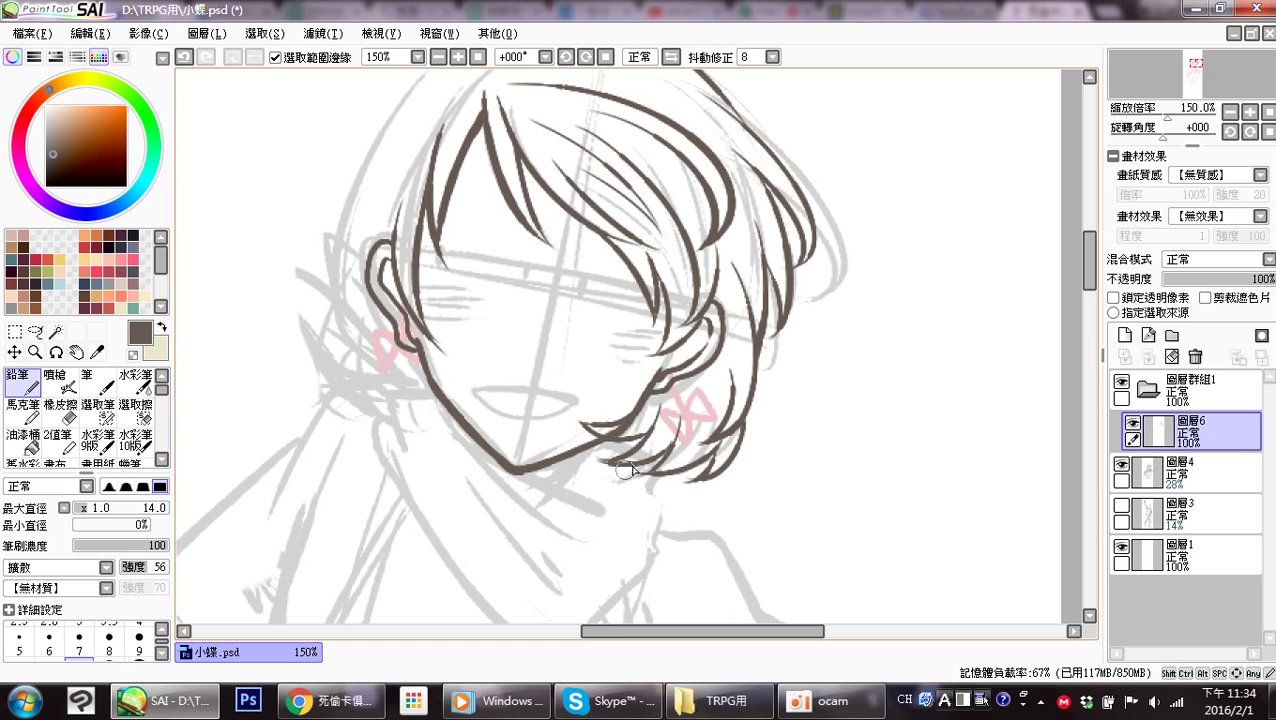
# Erase the jaw line where it overlaps the inward-curving hair tips, and return to the pencil.
pyautogui.press('e')
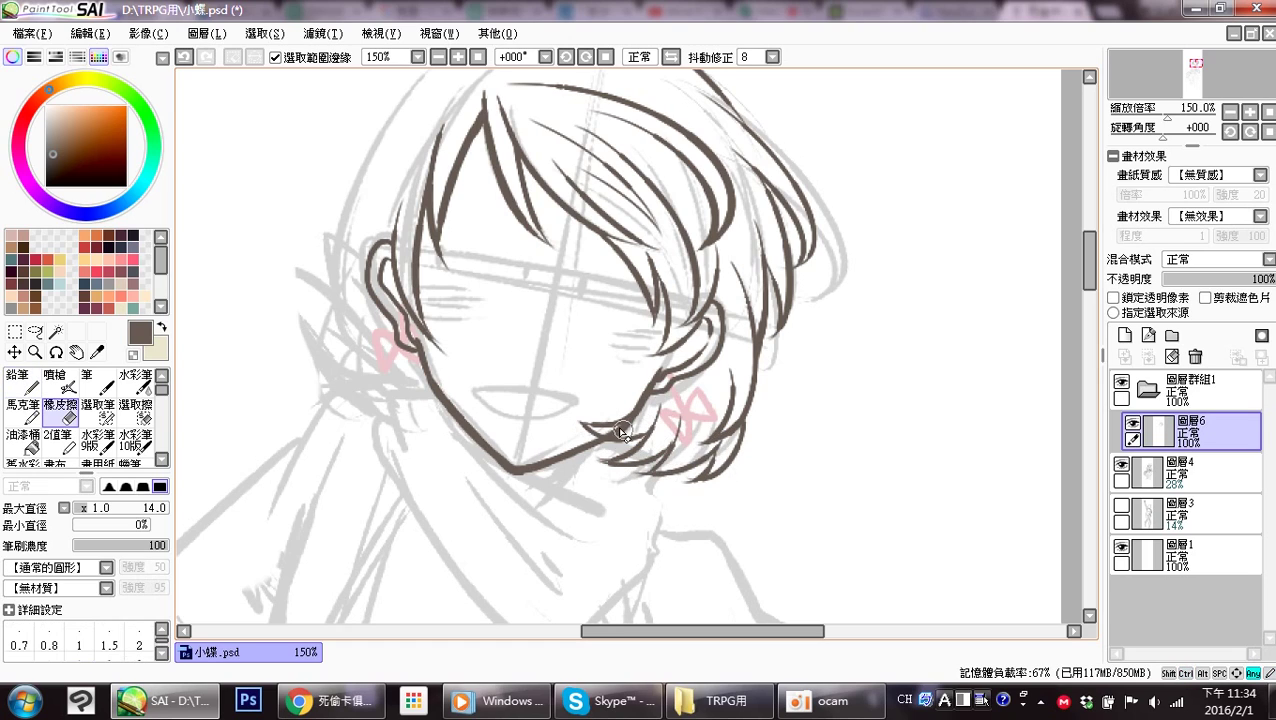
pyautogui.moveTo(625, 432); pyautogui.dragTo(640, 420)
pyautogui.moveTo(620, 432); pyautogui.dragTo(646, 412)
pyautogui.moveTo(634, 428)
pyautogui.mouseDown()
pyautogui.moveTo(650, 404)
pyautogui.moveTo(675, 415)
pyautogui.moveTo(594, 421)
pyautogui.moveTo(648, 412)
pyautogui.mouseUp()
pyautogui.press('n')
# Ink two curved hair lines running from the crown down above the ear opposite the large rounded lock.
pyautogui.moveTo(411, 277)
pyautogui.mouseDown()
pyautogui.moveTo(510, 373)
pyautogui.moveTo(455, 368)
pyautogui.moveTo(487, 299)
pyautogui.moveTo(501, 142)
pyautogui.moveTo(509, 213)
pyautogui.mouseUp()
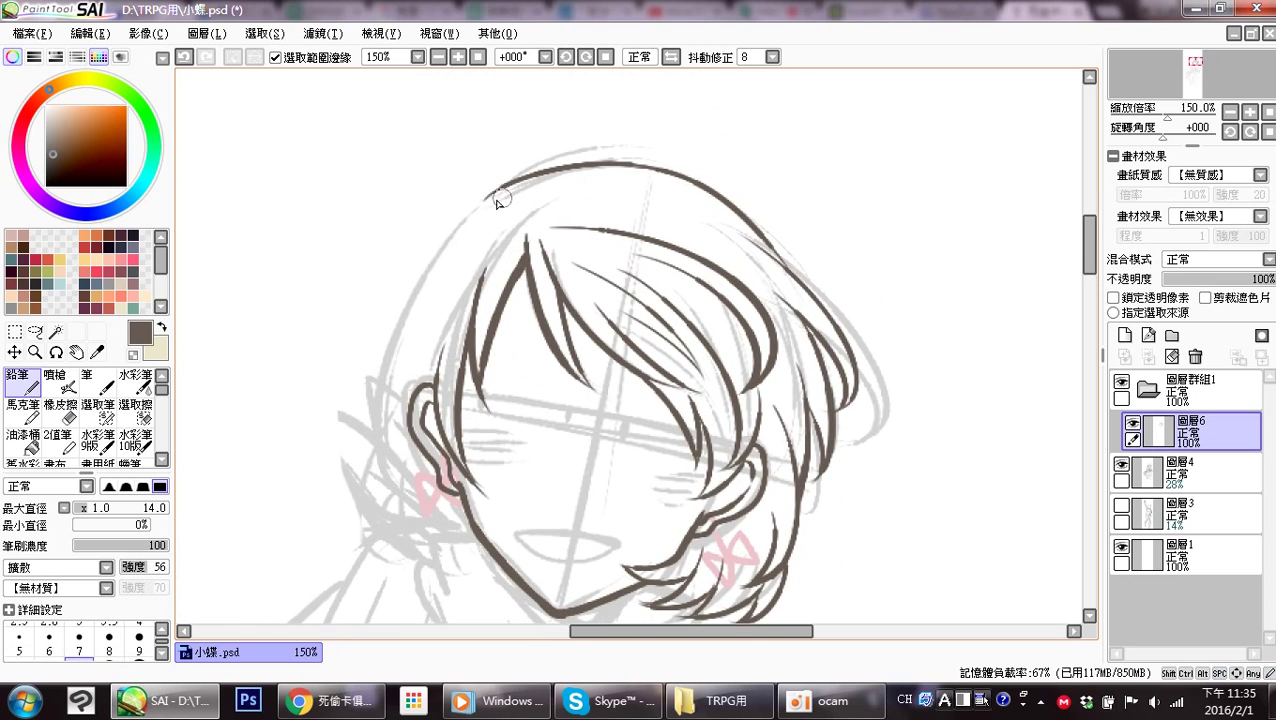
pyautogui.moveTo(515, 200); pyautogui.dragTo(425, 325)
pyautogui.moveTo(505, 226)
pyautogui.mouseDown()
pyautogui.moveTo(452, 288)
pyautogui.moveTo(435, 355)
pyautogui.mouseUp()
pyautogui.moveTo(457, 290); pyautogui.dragTo(505, 277)
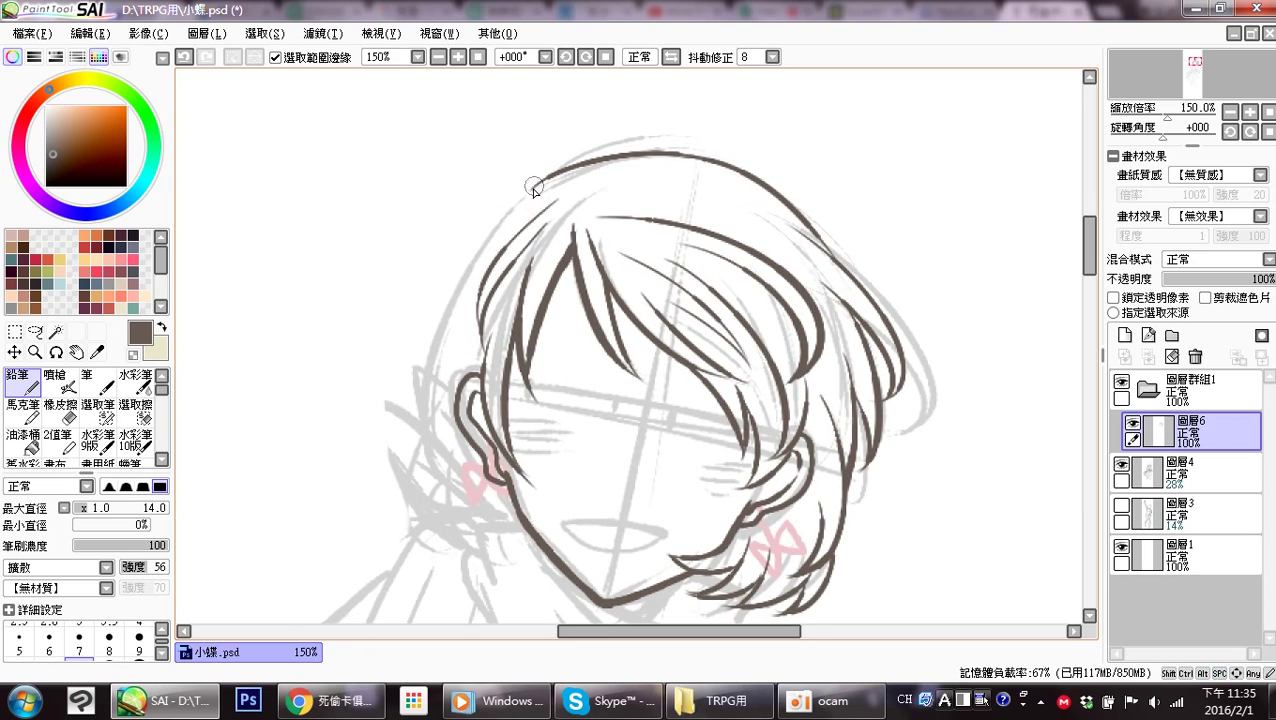
# Ink the outer hair outline from the crown down past that ear, with a second line inside it.
pyautogui.moveTo(525, 198)
pyautogui.mouseDown()
pyautogui.moveTo(437, 311)
pyautogui.moveTo(413, 438)
pyautogui.mouseUp()
pyautogui.hotkey('ctrl', 'z')
pyautogui.moveTo(520, 203)
pyautogui.mouseDown()
pyautogui.moveTo(402, 390)
pyautogui.moveTo(425, 478)
pyautogui.mouseUp()
pyautogui.moveTo(447, 358)
pyautogui.mouseDown()
pyautogui.moveTo(412, 440)
pyautogui.moveTo(428, 484)
pyautogui.moveTo(442, 351)
pyautogui.moveTo(440, 462)
pyautogui.mouseUp()
pyautogui.hotkey('ctrl', 'z')
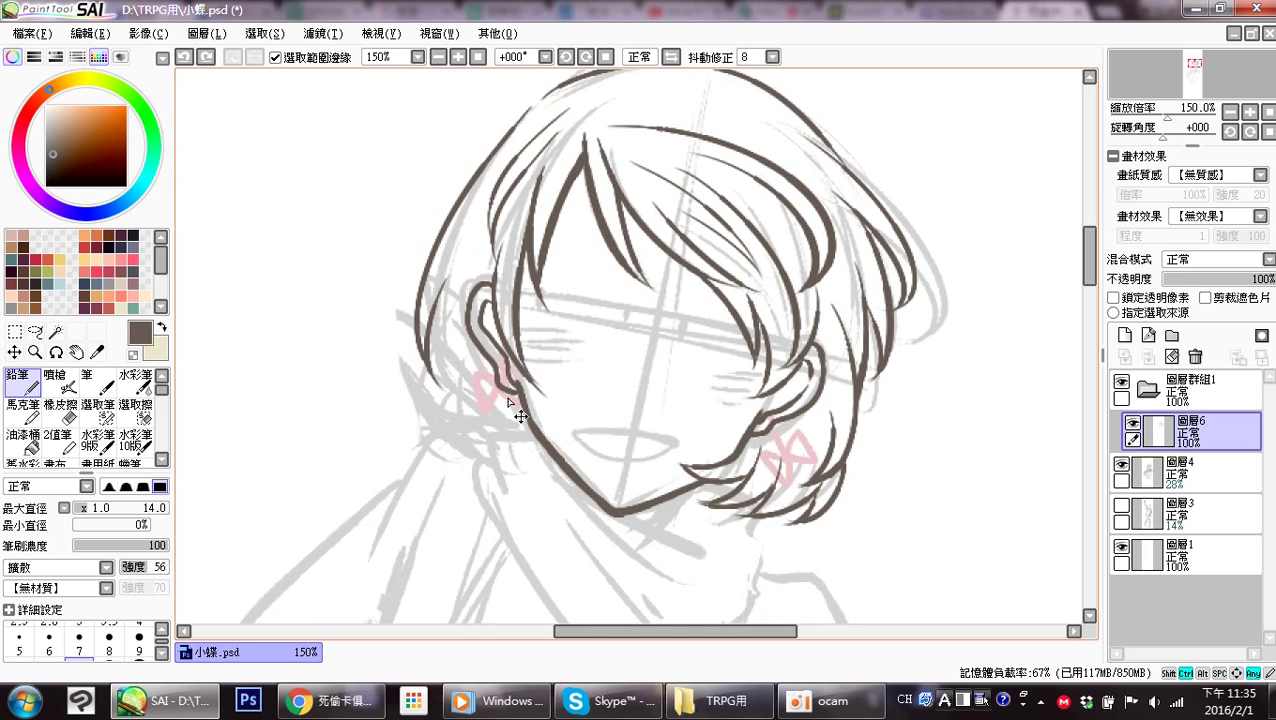
# Ink the small pointed hair tips hanging below the same ear along the jaw.
pyautogui.moveTo(512, 400); pyautogui.dragTo(547, 469)
pyautogui.moveTo(528, 416); pyautogui.dragTo(551, 468)
pyautogui.moveTo(528, 424)
pyautogui.mouseDown()
pyautogui.moveTo(546, 468)
pyautogui.moveTo(563, 472)
pyautogui.mouseUp()
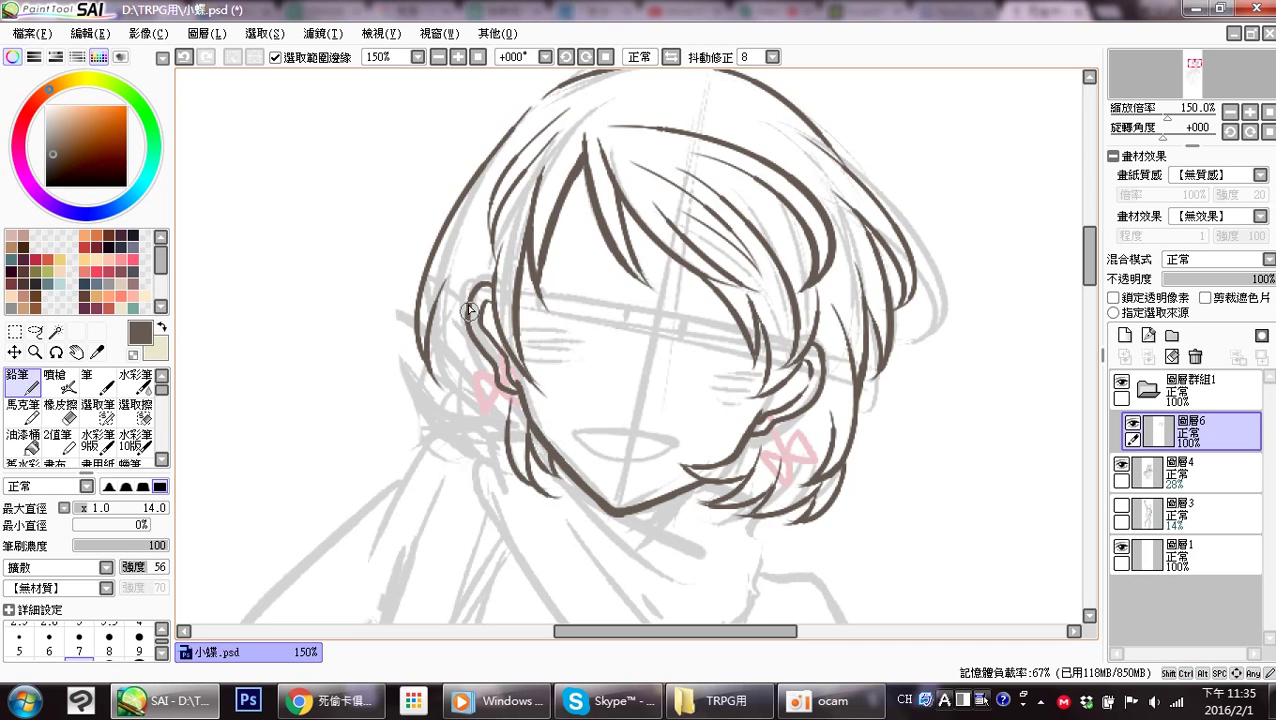
# Ink a long back-hair curve between the outer outline and the ear, with a shorter pointed strand beside it.
pyautogui.moveTo(470, 245)
pyautogui.mouseDown()
pyautogui.moveTo(433, 421)
pyautogui.moveTo(482, 475)
pyautogui.mouseUp()
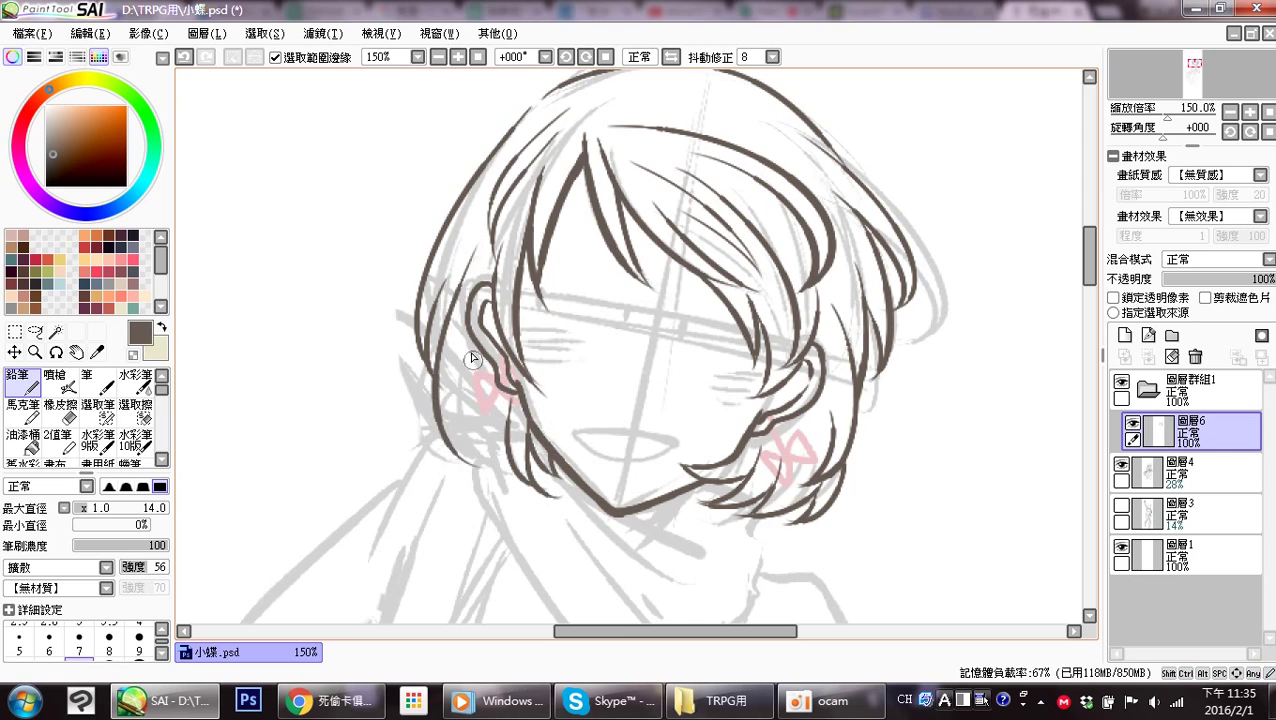
pyautogui.moveTo(467, 366); pyautogui.dragTo(483, 470)
pyautogui.hotkey('ctrl', 'z')
pyautogui.moveTo(468, 378)
pyautogui.mouseDown()
pyautogui.moveTo(461, 428)
pyautogui.moveTo(482, 468)
pyautogui.mouseUp()
pyautogui.hotkey('ctrl', 'z')
# Ink the outermost hair tip continuing from the lower end of the side outline.
pyautogui.moveTo(419, 342); pyautogui.dragTo(428, 440)
pyautogui.hotkey('ctrl', 'z')
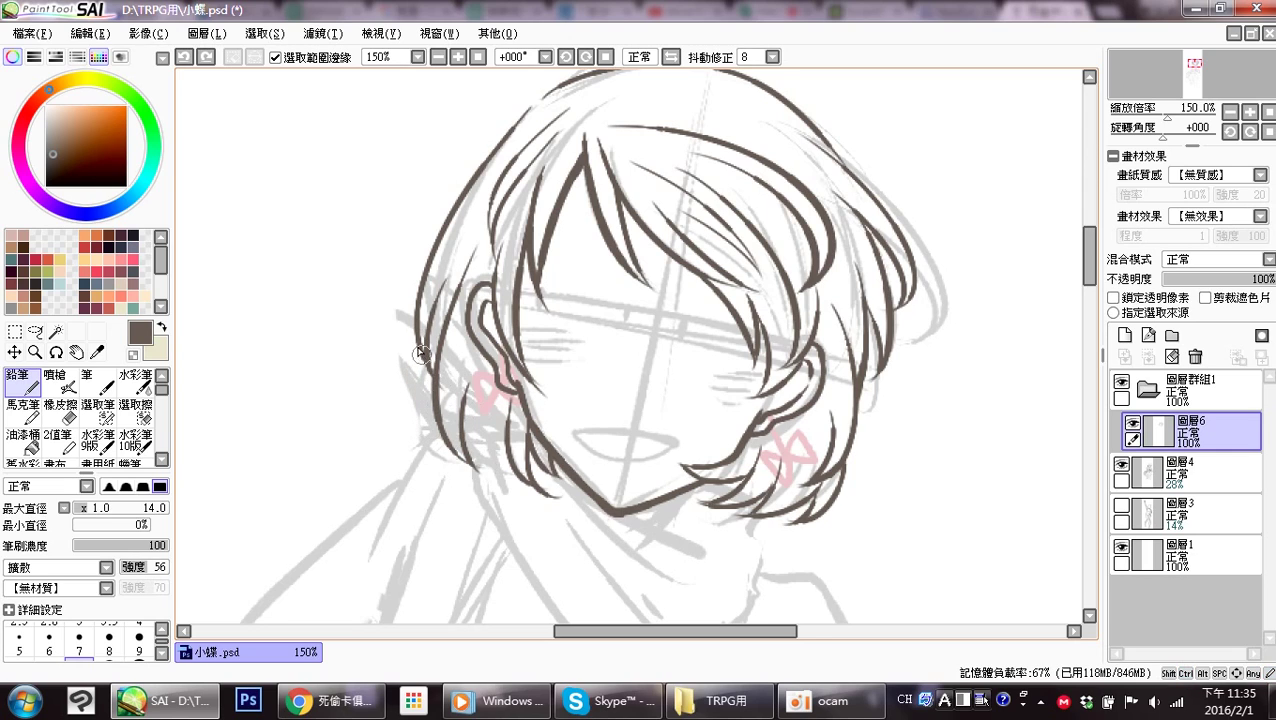
pyautogui.moveTo(418, 347)
pyautogui.mouseDown()
pyautogui.moveTo(440, 410)
pyautogui.moveTo(496, 416)
pyautogui.moveTo(459, 425)
pyautogui.mouseUp()
pyautogui.hotkey('ctrl', 'z')
pyautogui.hotkey('ctrl', 'z')
pyautogui.press('ctrl')
# Redraw the pointed strand below the ear and add more strands between it and the jaw-side tips.
pyautogui.moveTo(466, 384); pyautogui.dragTo(478, 473)
pyautogui.hotkey('ctrl', 'z')
pyautogui.moveTo(468, 355); pyautogui.dragTo(481, 483)
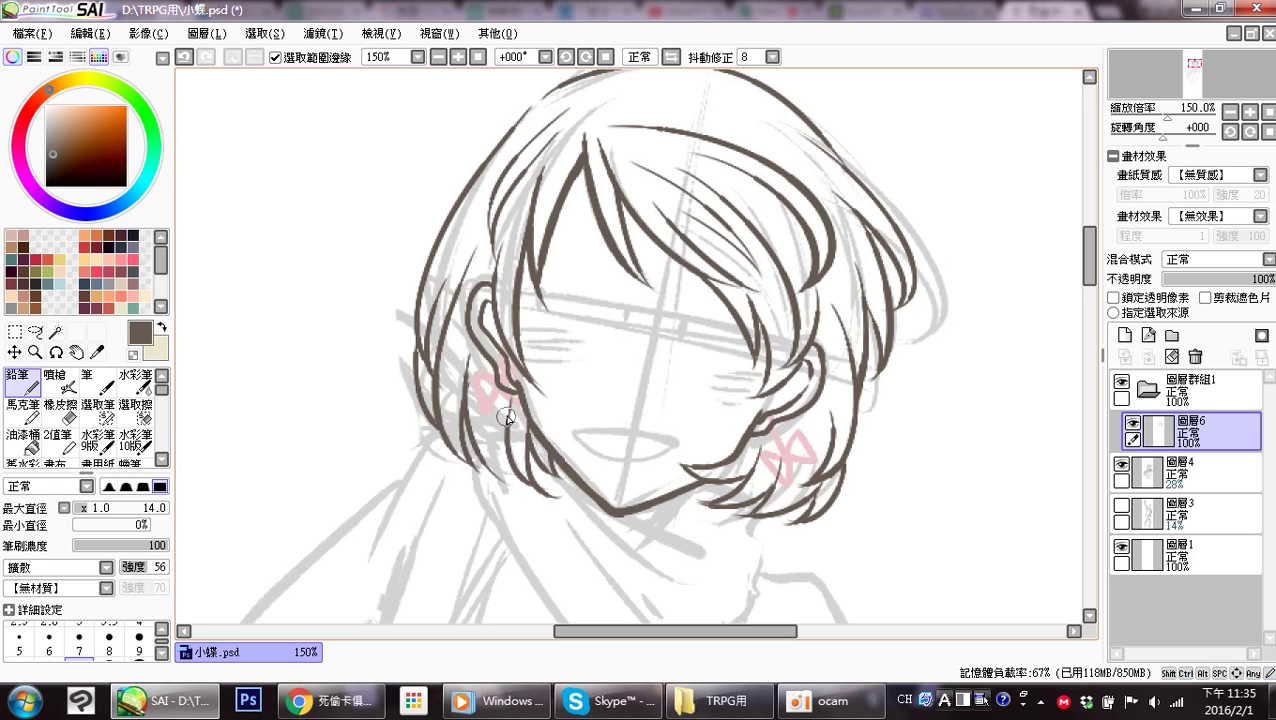
pyautogui.moveTo(509, 409); pyautogui.dragTo(519, 480)
pyautogui.moveTo(490, 385); pyautogui.dragTo(506, 472)
# Thicken the outer hair outline from the crown down the side and smooth its junction with the crown arc.
pyautogui.moveTo(619, 447)
pyautogui.mouseDown()
pyautogui.moveTo(497, 480)
pyautogui.moveTo(570, 487)
pyautogui.moveTo(587, 444)
pyautogui.moveTo(578, 407)
pyautogui.moveTo(587, 441)
pyautogui.moveTo(554, 489)
pyautogui.mouseUp()
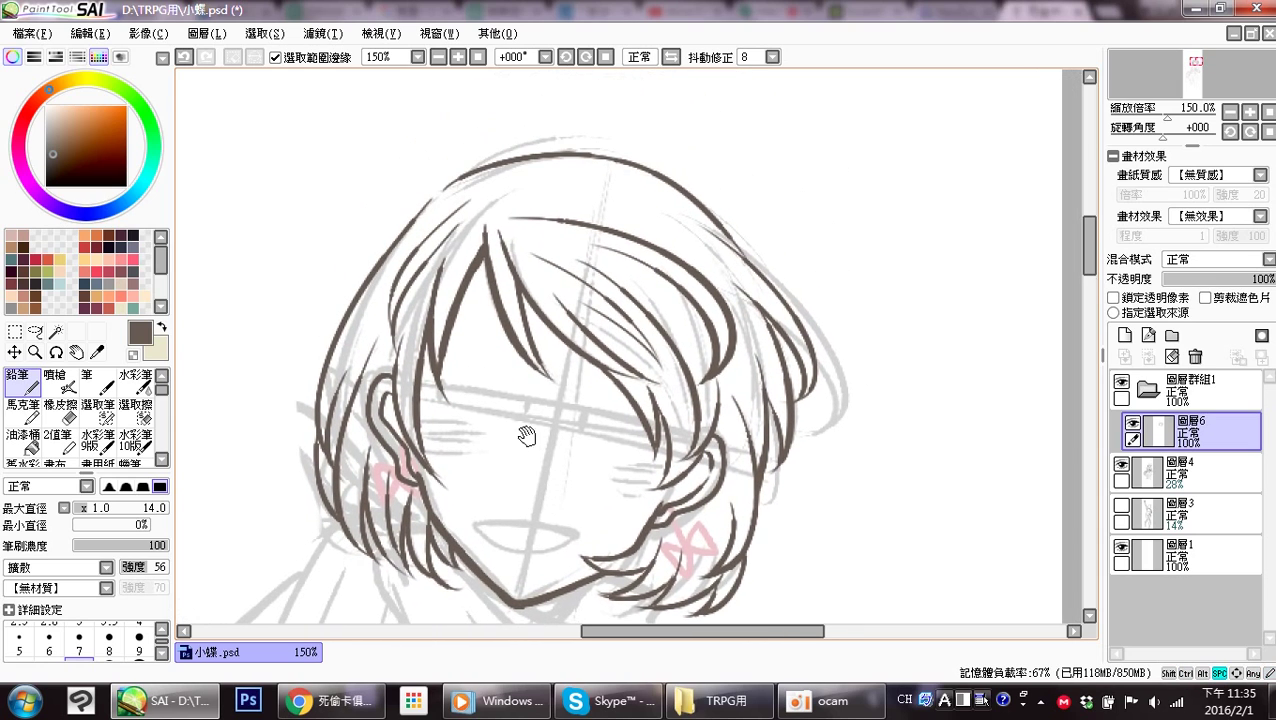
pyautogui.moveTo(446, 184)
pyautogui.mouseDown()
pyautogui.moveTo(412, 216)
pyautogui.moveTo(384, 286)
pyautogui.moveTo(399, 234)
pyautogui.moveTo(336, 326)
pyautogui.mouseUp()
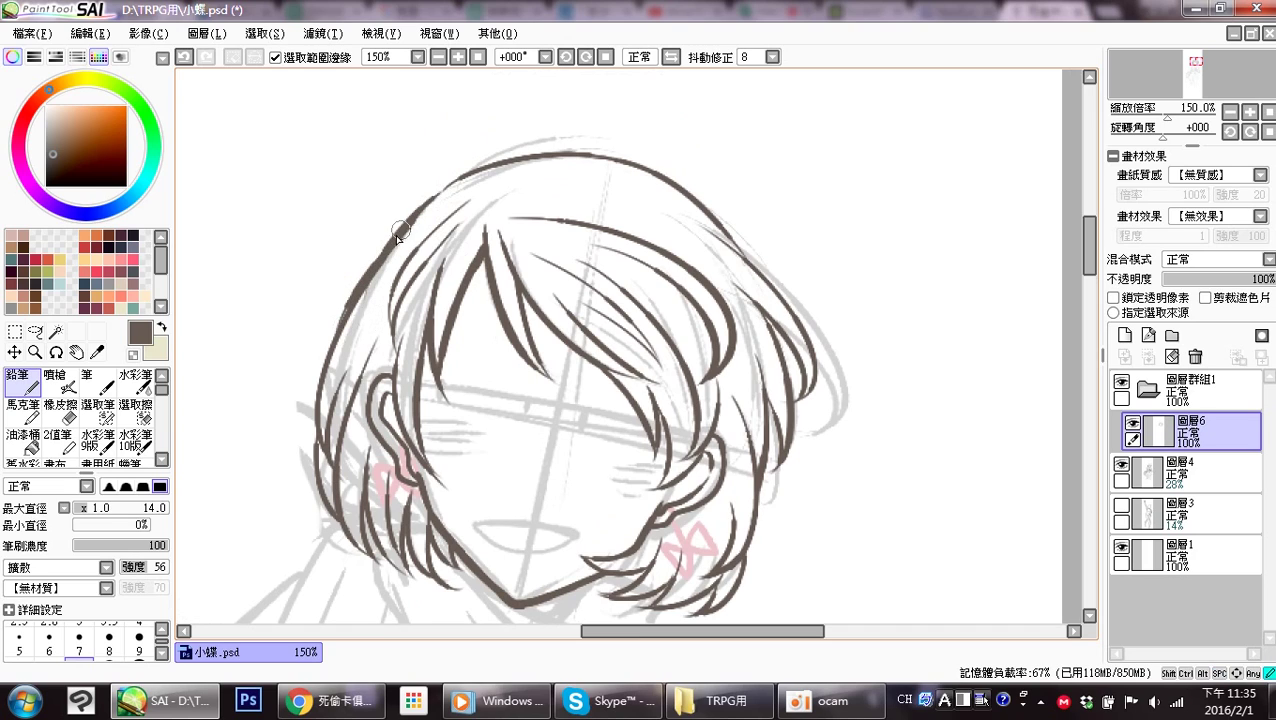
pyautogui.moveTo(374, 263); pyautogui.dragTo(325, 369)
pyautogui.moveTo(360, 292); pyautogui.dragTo(317, 398)
pyautogui.moveTo(450, 190)
pyautogui.mouseDown()
pyautogui.moveTo(479, 168)
pyautogui.moveTo(522, 163)
pyautogui.mouseUp()
pyautogui.hotkey('ctrl', 'z')
pyautogui.moveTo(446, 190); pyautogui.dragTo(483, 172)
# Add another fine strand among the hair ends below the ear opposite the large rounded lock.
pyautogui.moveTo(733, 338)
pyautogui.mouseDown()
pyautogui.moveTo(702, 290)
pyautogui.moveTo(773, 250)
pyautogui.moveTo(692, 242)
pyautogui.moveTo(738, 230)
pyautogui.moveTo(739, 300)
pyautogui.mouseUp()
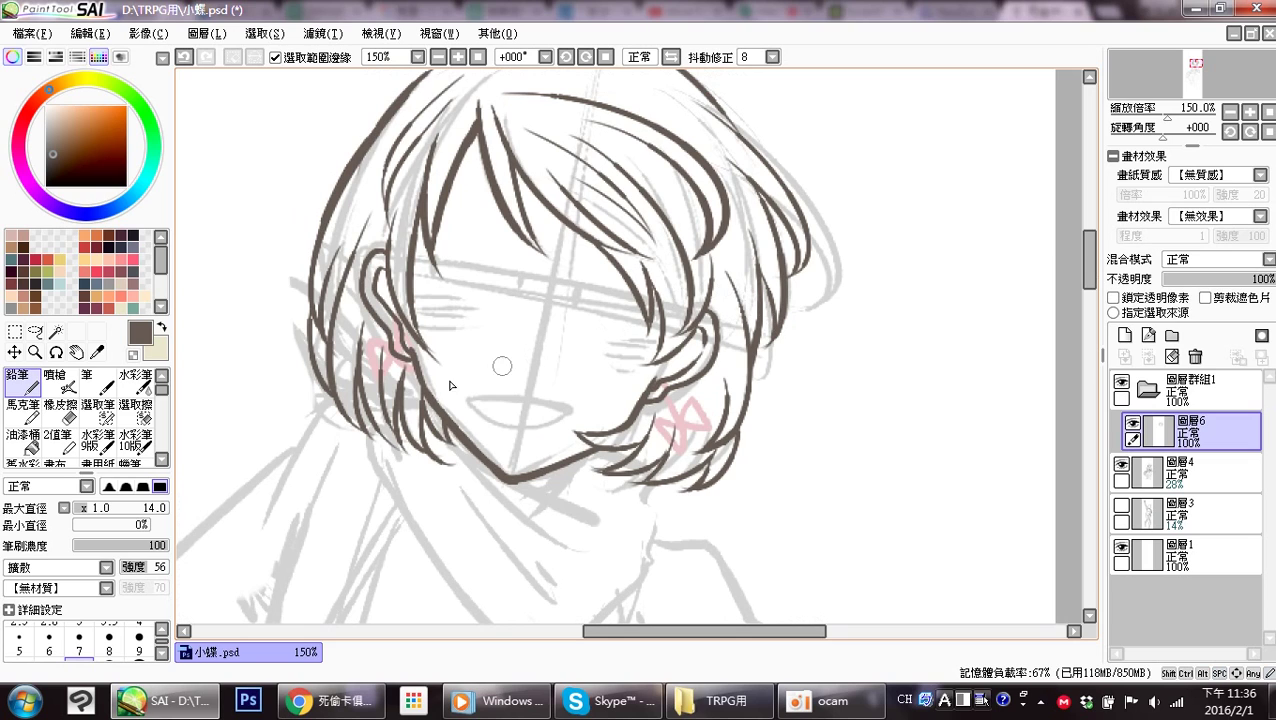
pyautogui.moveTo(367, 364); pyautogui.dragTo(402, 438)
pyautogui.moveTo(547, 408); pyautogui.dragTo(494, 487)
pyautogui.moveTo(587, 433)
pyautogui.mouseDown()
pyautogui.moveTo(560, 480)
pyautogui.moveTo(664, 398)
pyautogui.mouseUp()
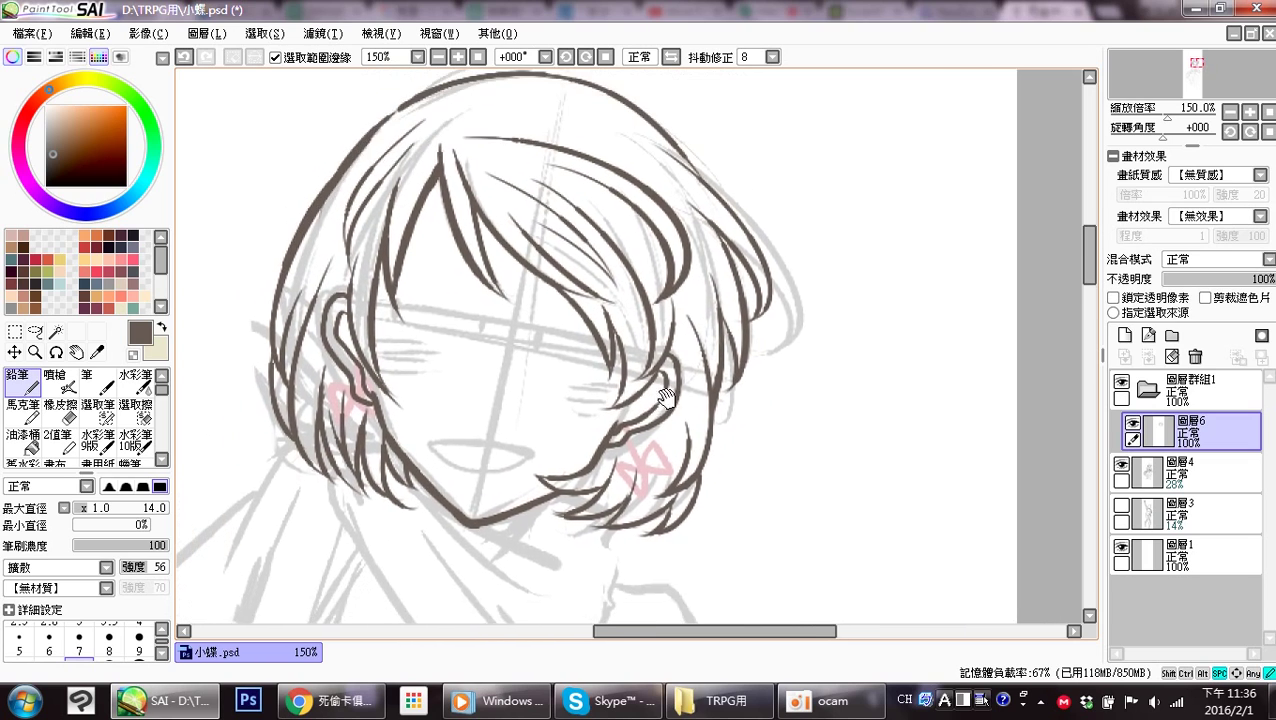
pyautogui.moveTo(769, 430)
pyautogui.mouseDown()
pyautogui.moveTo(835, 388)
pyautogui.moveTo(823, 288)
pyautogui.moveTo(846, 384)
pyautogui.mouseUp()
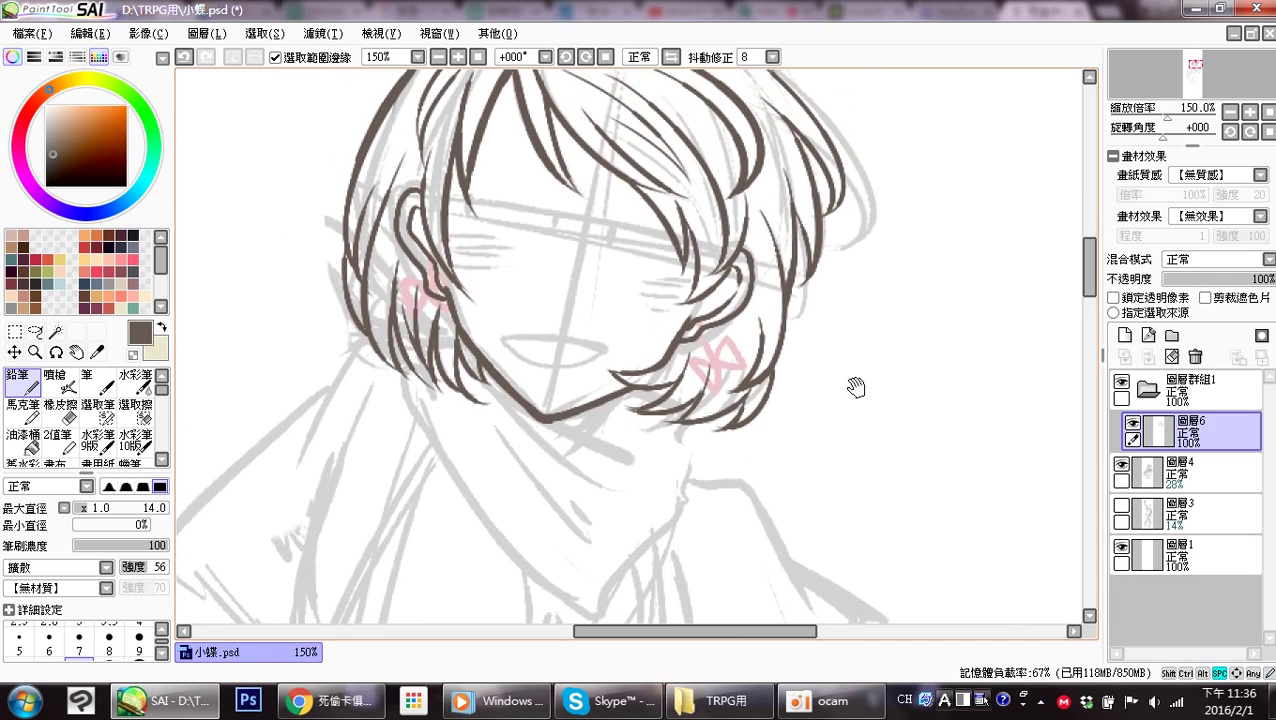
# Add a new layer inside 圖層群組1 beneath the hair line-art layer 圖層6.
pyautogui.click(1124, 335)
pyautogui.moveTo(1190, 432); pyautogui.dragTo(1208, 467)
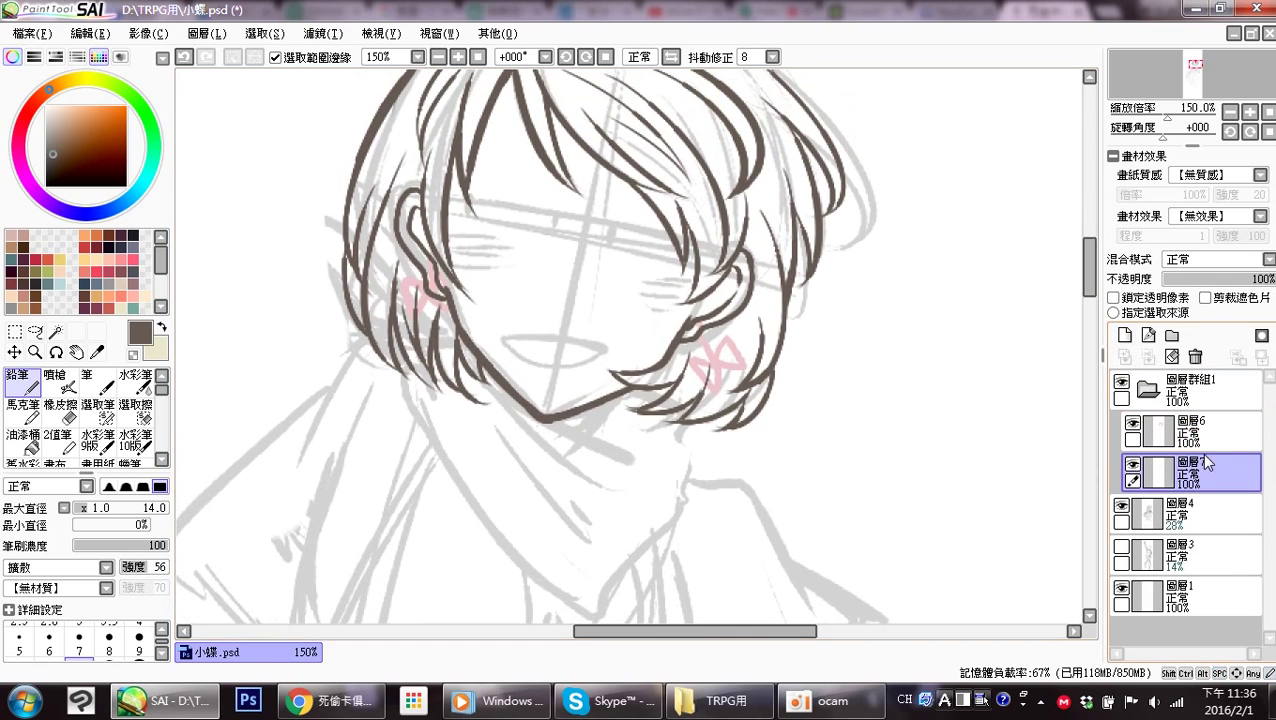
# Switch to Chrome to check the TRPG game room and clear the new responses on Plurk, returning to the drawing.
pyautogui.click(316, 701)
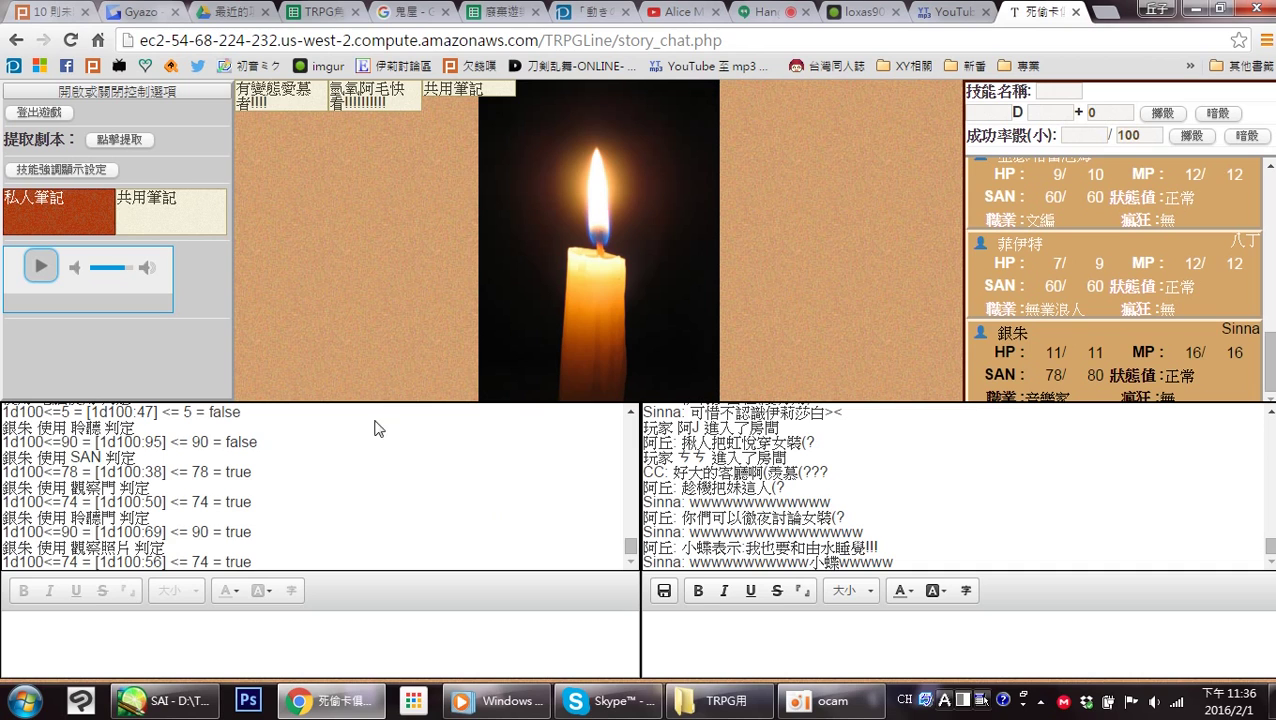
pyautogui.click(66, 13)
pyautogui.click(86, 429)
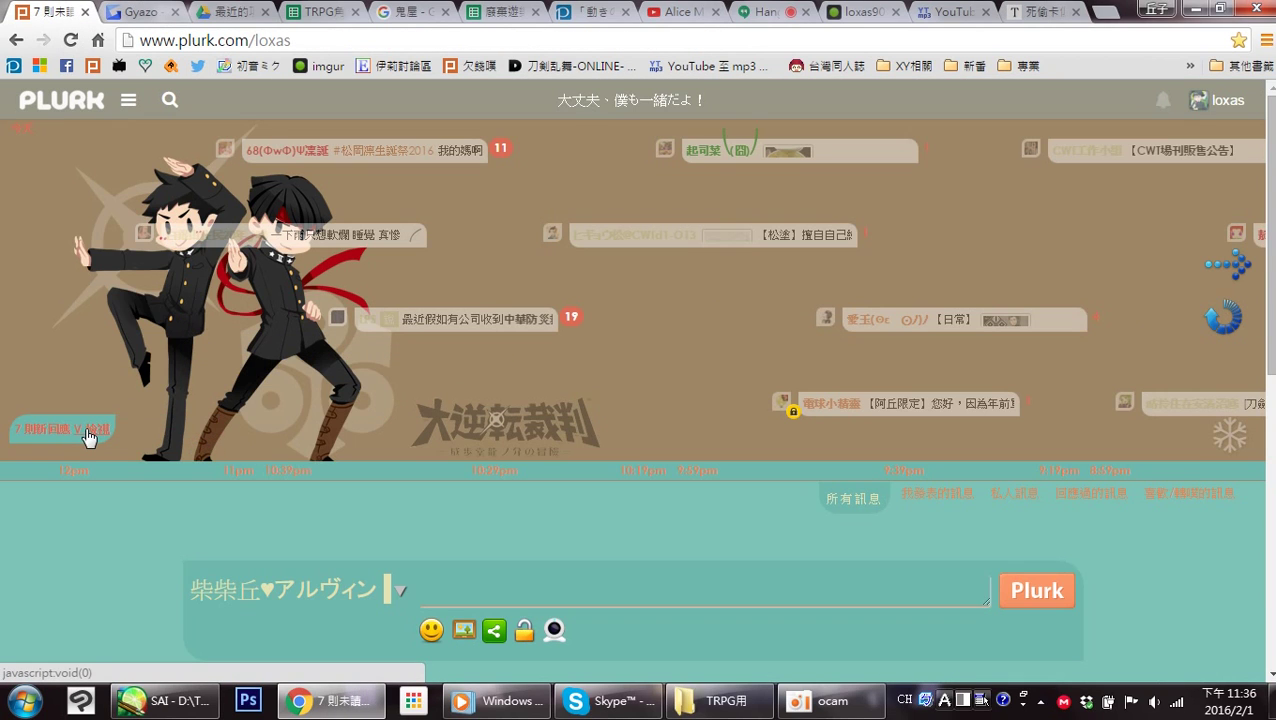
pyautogui.click(88, 433)
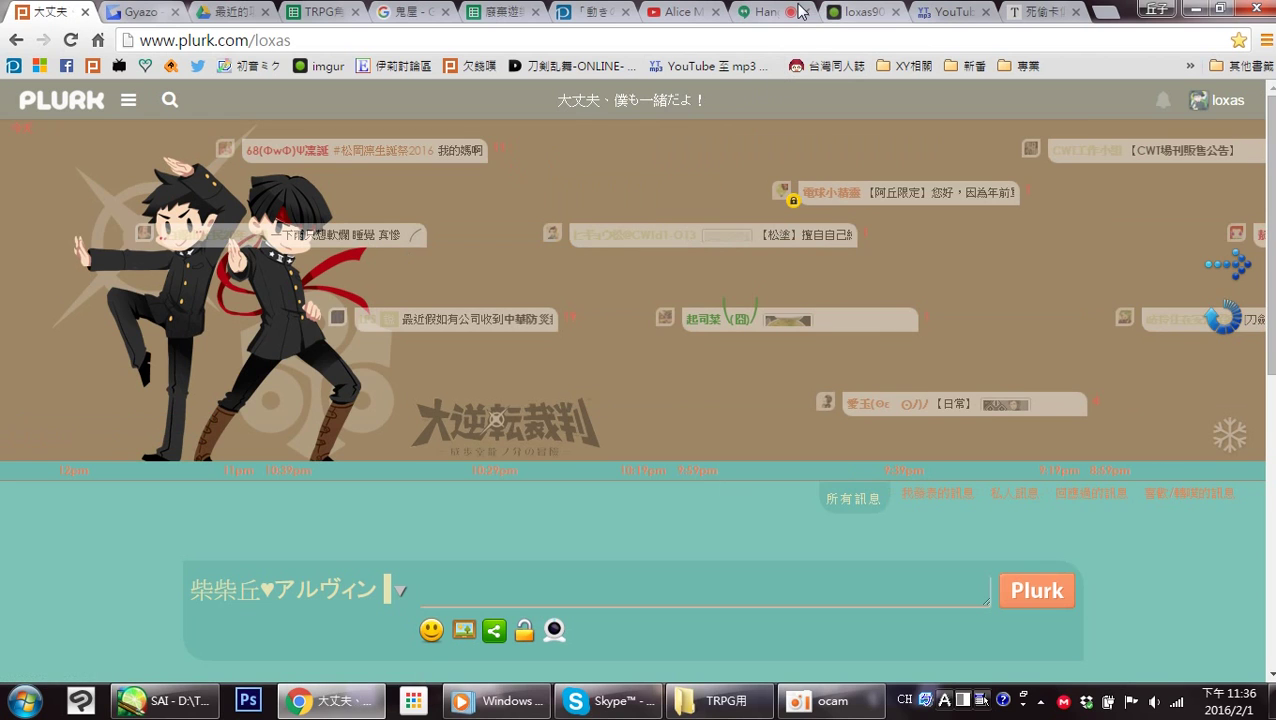
pyautogui.click(1058, 14)
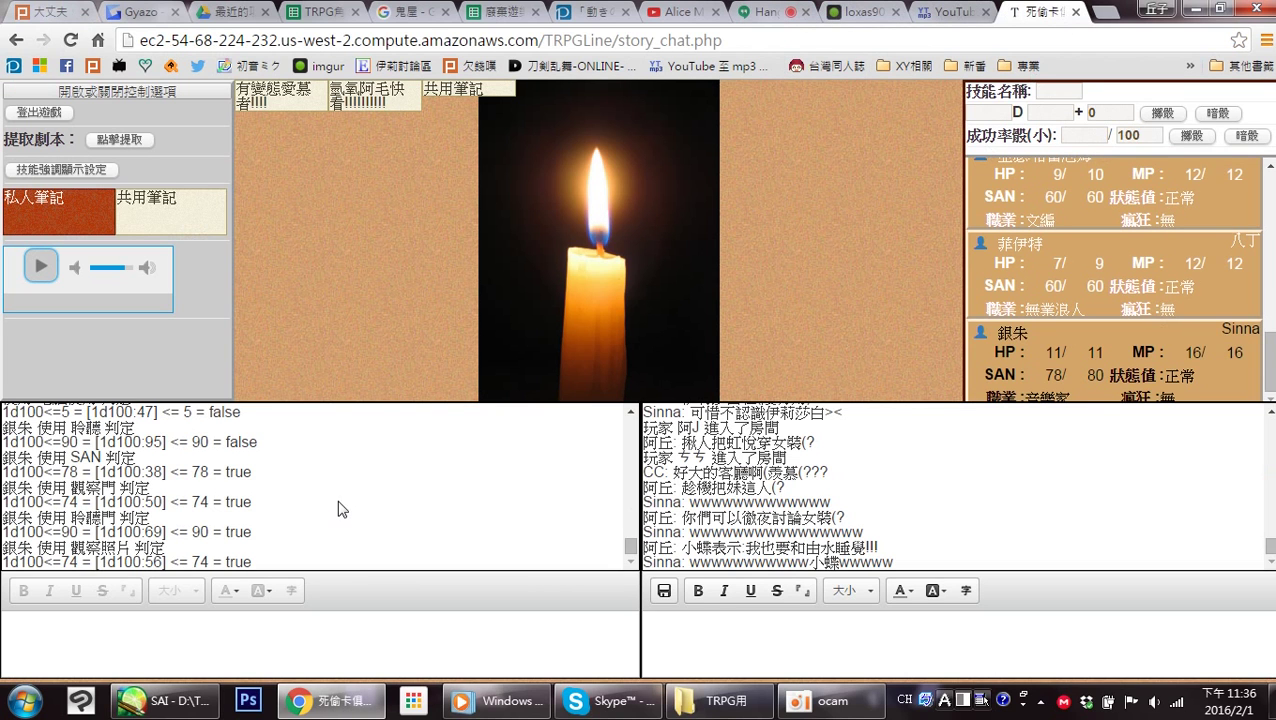
pyautogui.click(182, 706)
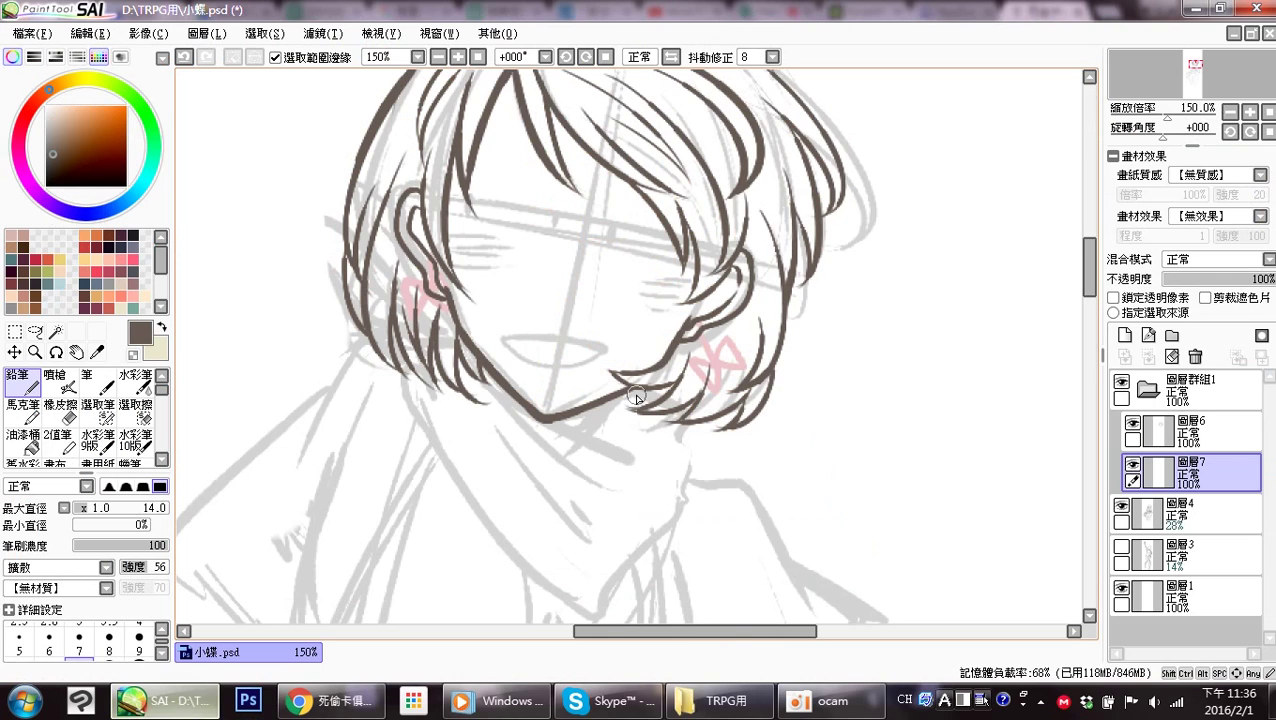
# Ink the eye beneath the long swept bangs, with its upper lid line and an oval iris.
pyautogui.moveTo(640, 228); pyautogui.dragTo(665, 305)
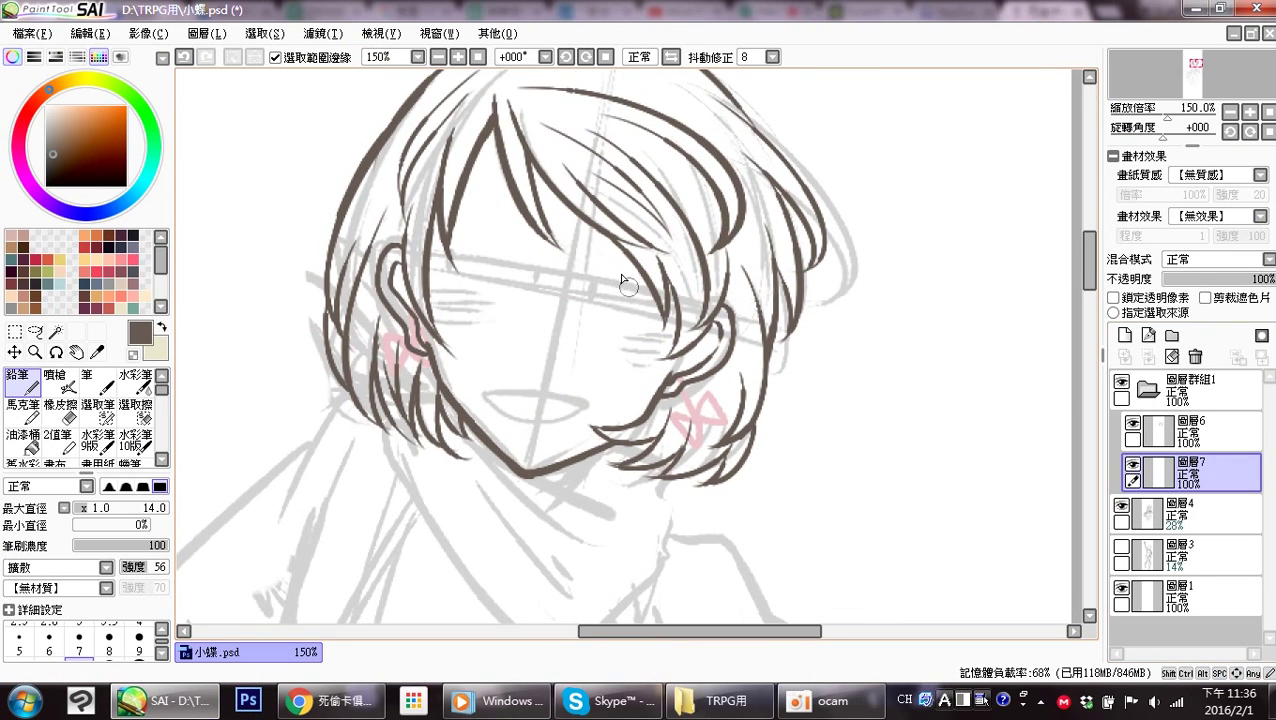
pyautogui.hotkey('ctrl', 'z')
pyautogui.moveTo(597, 274); pyautogui.dragTo(620, 272)
pyautogui.moveTo(632, 272); pyautogui.dragTo(612, 313)
pyautogui.hotkey('ctrl', 'z')
pyautogui.moveTo(633, 270); pyautogui.dragTo(614, 315)
pyautogui.moveTo(646, 274)
pyautogui.mouseDown()
pyautogui.moveTo(650, 311)
pyautogui.moveTo(636, 322)
pyautogui.moveTo(615, 285)
pyautogui.moveTo(618, 312)
pyautogui.moveTo(605, 317)
pyautogui.moveTo(629, 327)
pyautogui.moveTo(653, 317)
pyautogui.moveTo(610, 322)
pyautogui.moveTo(659, 315)
pyautogui.mouseUp()
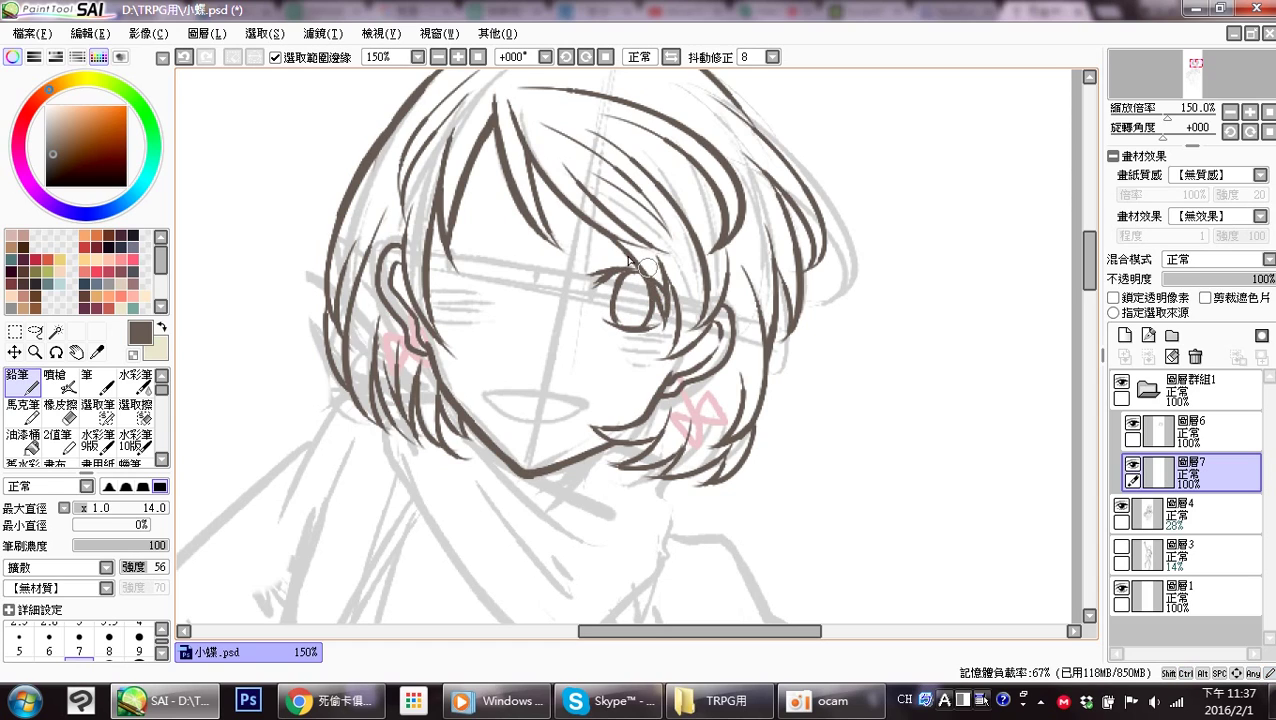
# Strengthen that eye's lashes and add the short mark between the eyes and blush hatching on the cheek below.
pyautogui.moveTo(608, 269); pyautogui.dragTo(662, 281)
pyautogui.moveTo(671, 284); pyautogui.dragTo(661, 326)
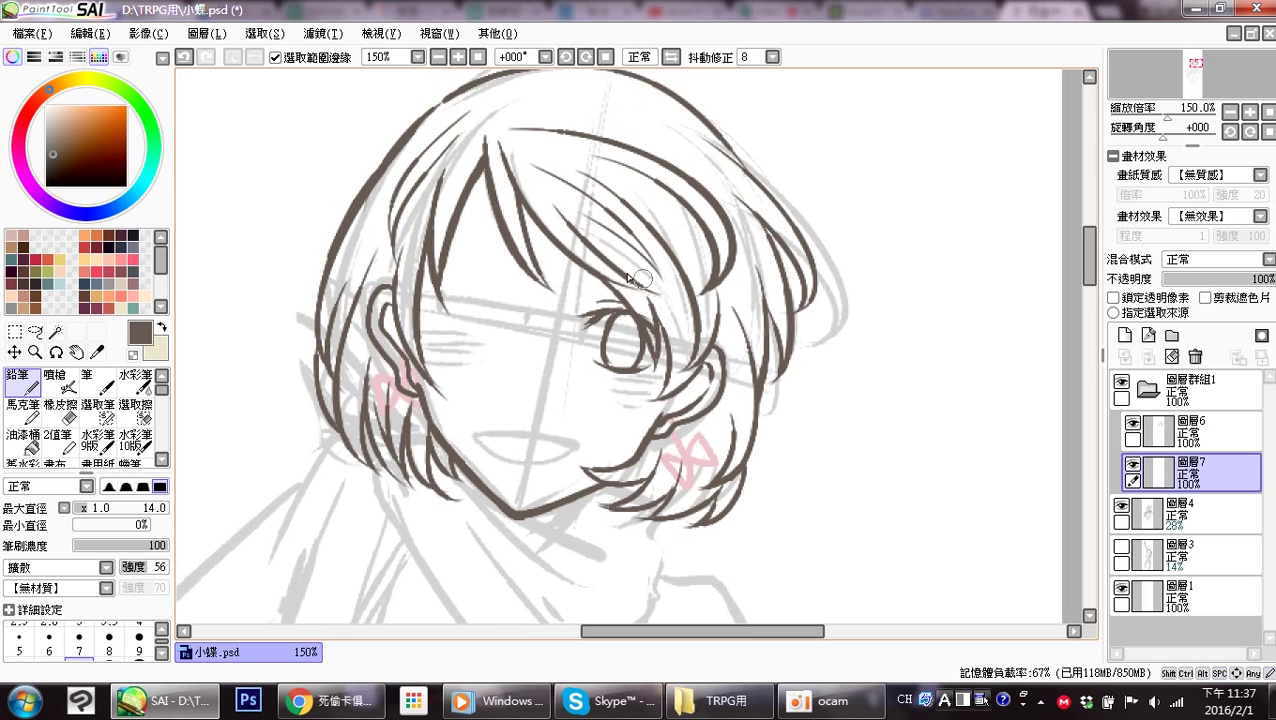
pyautogui.moveTo(605, 272); pyautogui.dragTo(671, 300)
pyautogui.moveTo(548, 302); pyautogui.dragTo(556, 334)
pyautogui.moveTo(612, 382)
pyautogui.mouseDown()
pyautogui.moveTo(655, 385)
pyautogui.moveTo(640, 412)
pyautogui.mouseUp()
# Ink the outline of the open smiling mouth over the sketched one.
pyautogui.moveTo(540, 456)
pyautogui.mouseDown()
pyautogui.moveTo(530, 400)
pyautogui.moveTo(545, 386)
pyautogui.moveTo(572, 392)
pyautogui.mouseUp()
pyautogui.moveTo(491, 378)
pyautogui.mouseDown()
pyautogui.moveTo(472, 381)
pyautogui.moveTo(507, 406)
pyautogui.moveTo(579, 398)
pyautogui.mouseUp()
pyautogui.moveTo(560, 388); pyautogui.dragTo(566, 391)
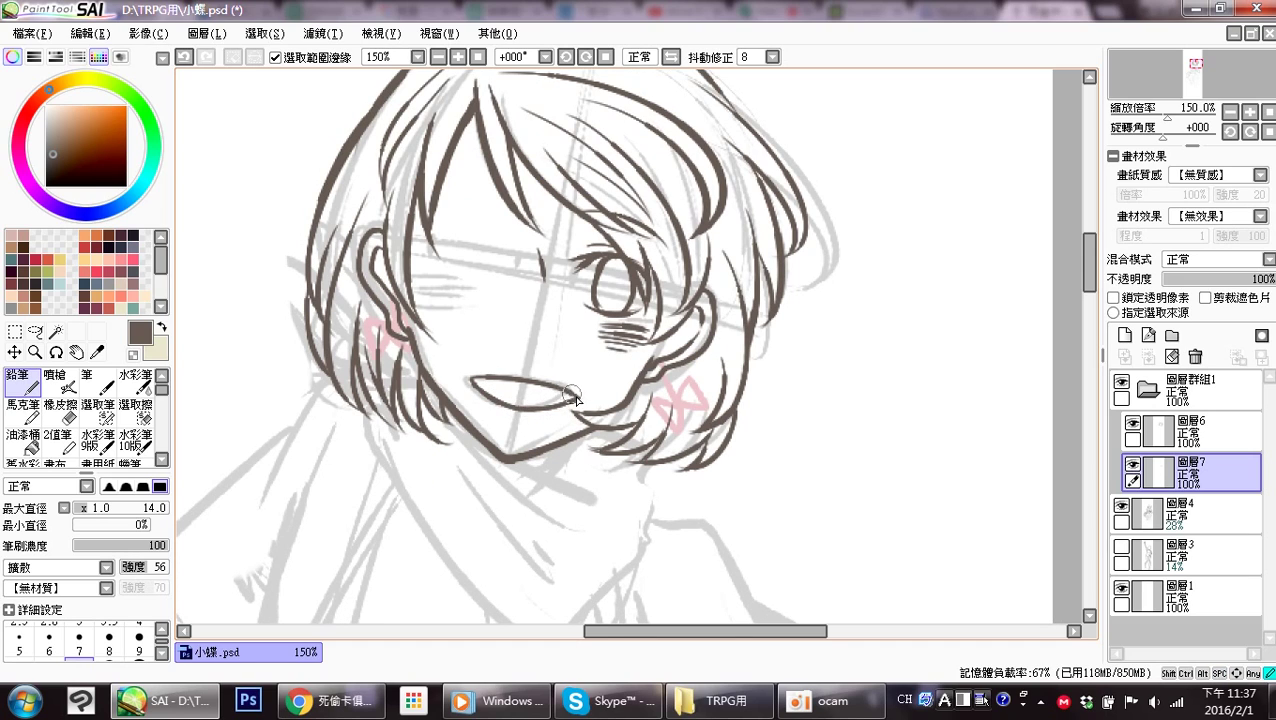
# Ink the upper lid line of the other eye and the thin eyebrow arc above it behind the bangs.
pyautogui.scroll(2, 504, 325)
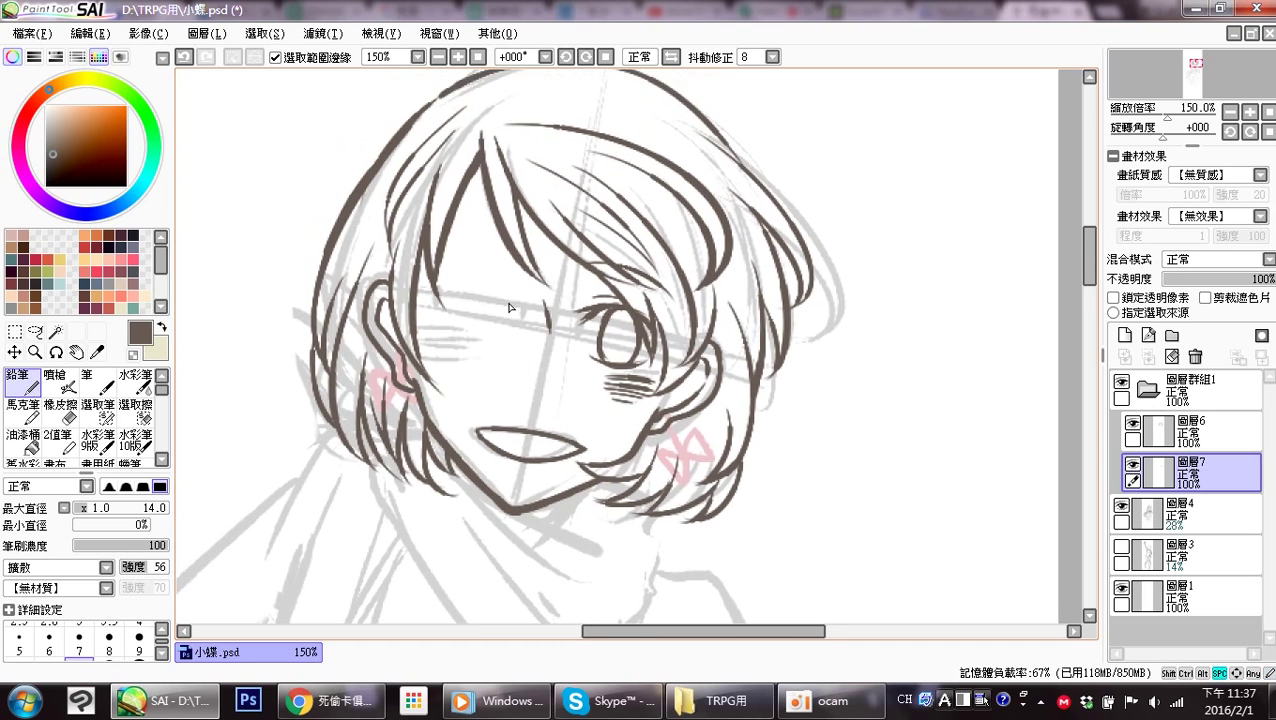
pyautogui.moveTo(497, 287)
pyautogui.mouseDown()
pyautogui.moveTo(524, 301)
pyautogui.moveTo(516, 310)
pyautogui.mouseUp()
pyautogui.hotkey('ctrl', 'z')
pyautogui.moveTo(440, 293); pyautogui.dragTo(516, 295)
pyautogui.hotkey('ctrl', 'z')
pyautogui.hotkey('ctrl', 'z')
pyautogui.moveTo(436, 240)
pyautogui.mouseDown()
pyautogui.moveTo(495, 241)
pyautogui.moveTo(528, 263)
pyautogui.moveTo(519, 258)
pyautogui.moveTo(522, 281)
pyautogui.moveTo(503, 300)
pyautogui.moveTo(533, 251)
pyautogui.moveTo(497, 249)
pyautogui.mouseUp()
pyautogui.hotkey('ctrl', 'z')
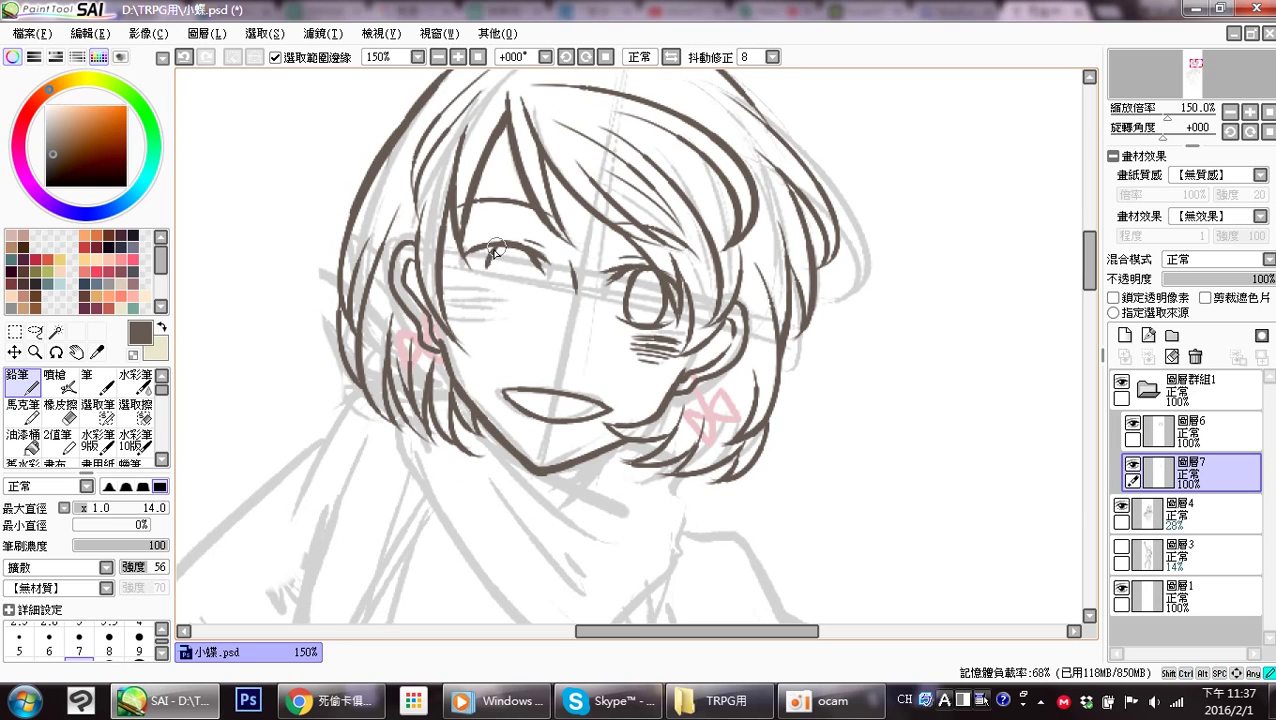
# Ink the second eye's oval iris and add blush hatching on the cheek beneath it.
pyautogui.hotkey('ctrl', 'z')
pyautogui.moveTo(494, 249)
pyautogui.mouseDown()
pyautogui.moveTo(490, 259)
pyautogui.moveTo(516, 248)
pyautogui.moveTo(527, 263)
pyautogui.moveTo(516, 298)
pyautogui.mouseUp()
pyautogui.moveTo(525, 250)
pyautogui.mouseDown()
pyautogui.moveTo(526, 280)
pyautogui.moveTo(485, 287)
pyautogui.moveTo(517, 295)
pyautogui.moveTo(481, 293)
pyautogui.moveTo(523, 297)
pyautogui.moveTo(480, 314)
pyautogui.moveTo(498, 316)
pyautogui.mouseUp()
pyautogui.hotkey('ctrl', 'z')
pyautogui.moveTo(458, 315)
pyautogui.mouseDown()
pyautogui.moveTo(501, 319)
pyautogui.moveTo(494, 333)
pyautogui.mouseUp()
pyautogui.press('space')
pyautogui.moveTo(641, 380)
pyautogui.mouseDown()
pyautogui.moveTo(572, 477)
pyautogui.moveTo(610, 371)
pyautogui.mouseUp()
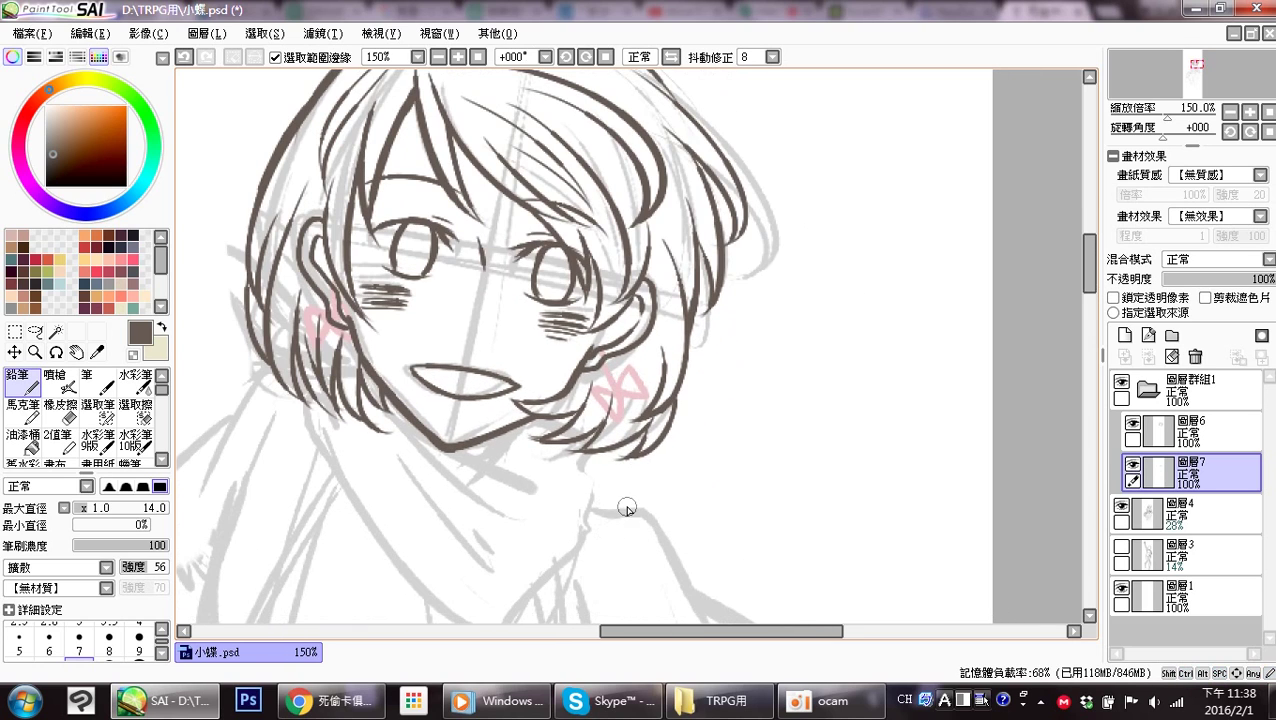
# Check the TRPG game room in Chrome for new activity and return to the drawing.
pyautogui.click(298, 700)
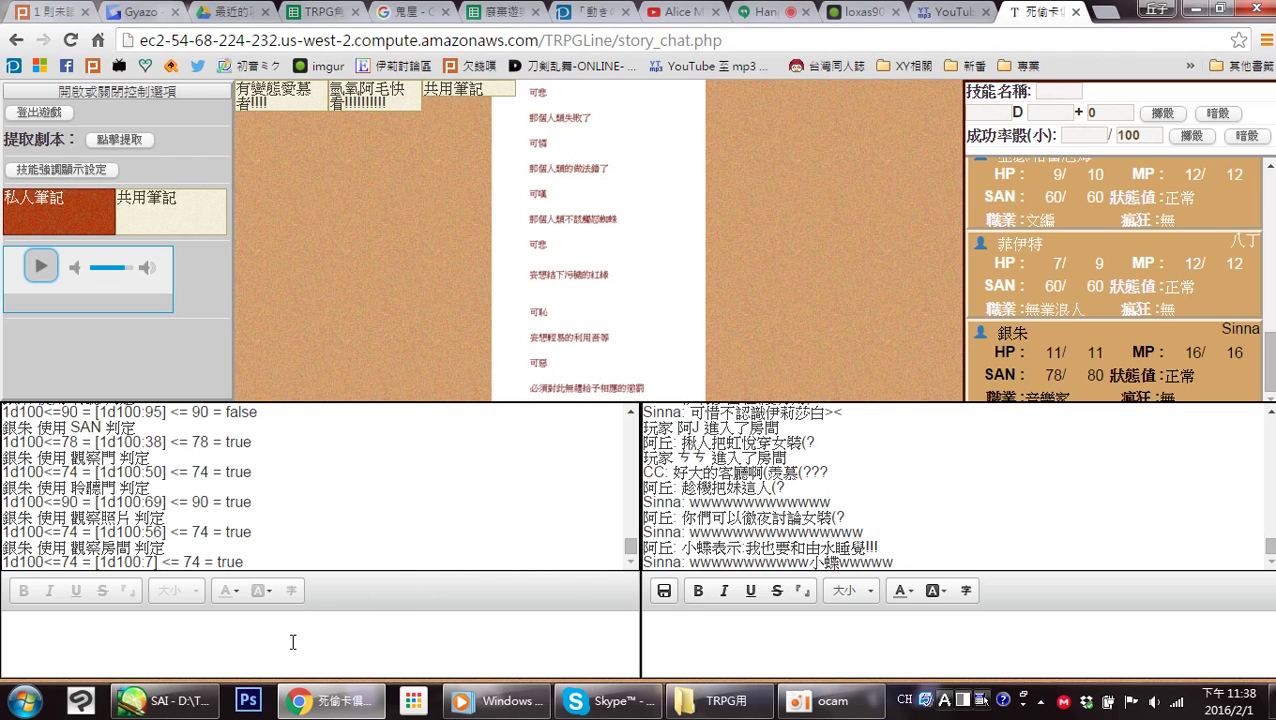
pyautogui.click(203, 710)
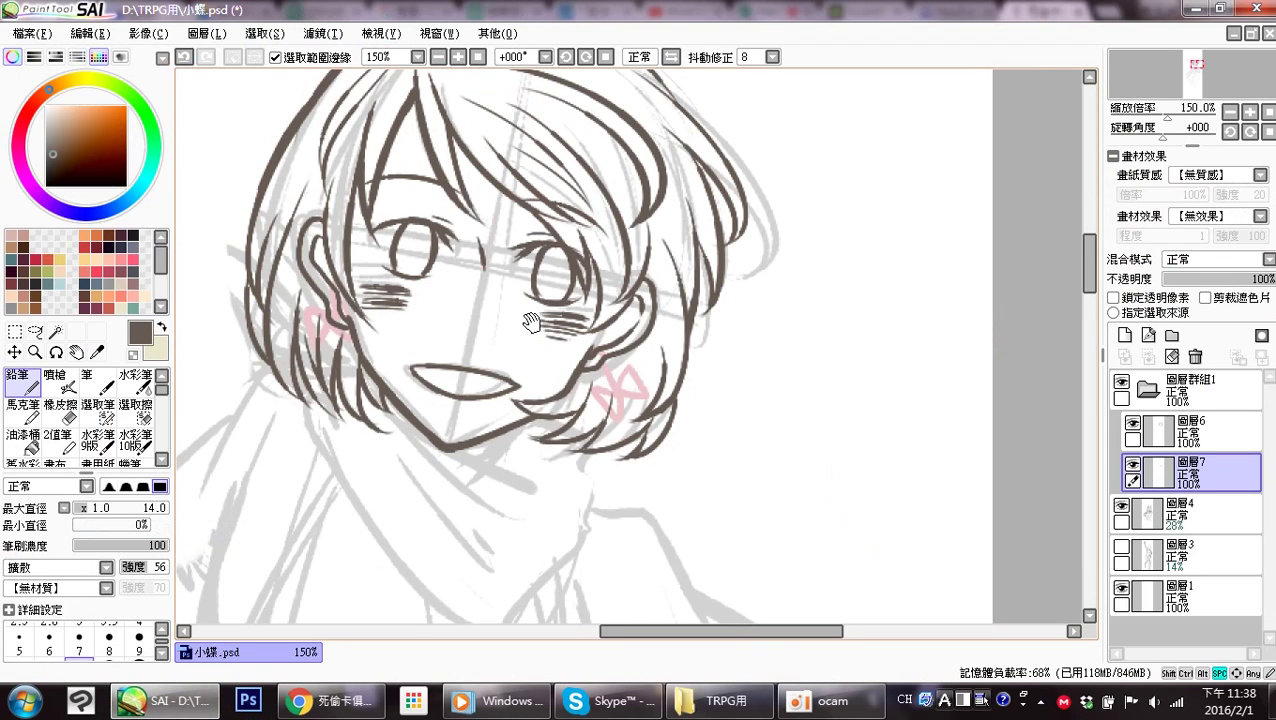
# Try out an inner teeth line along the upper edge of the open mouth and undo the attempts.
pyautogui.moveTo(533, 321); pyautogui.dragTo(591, 366)
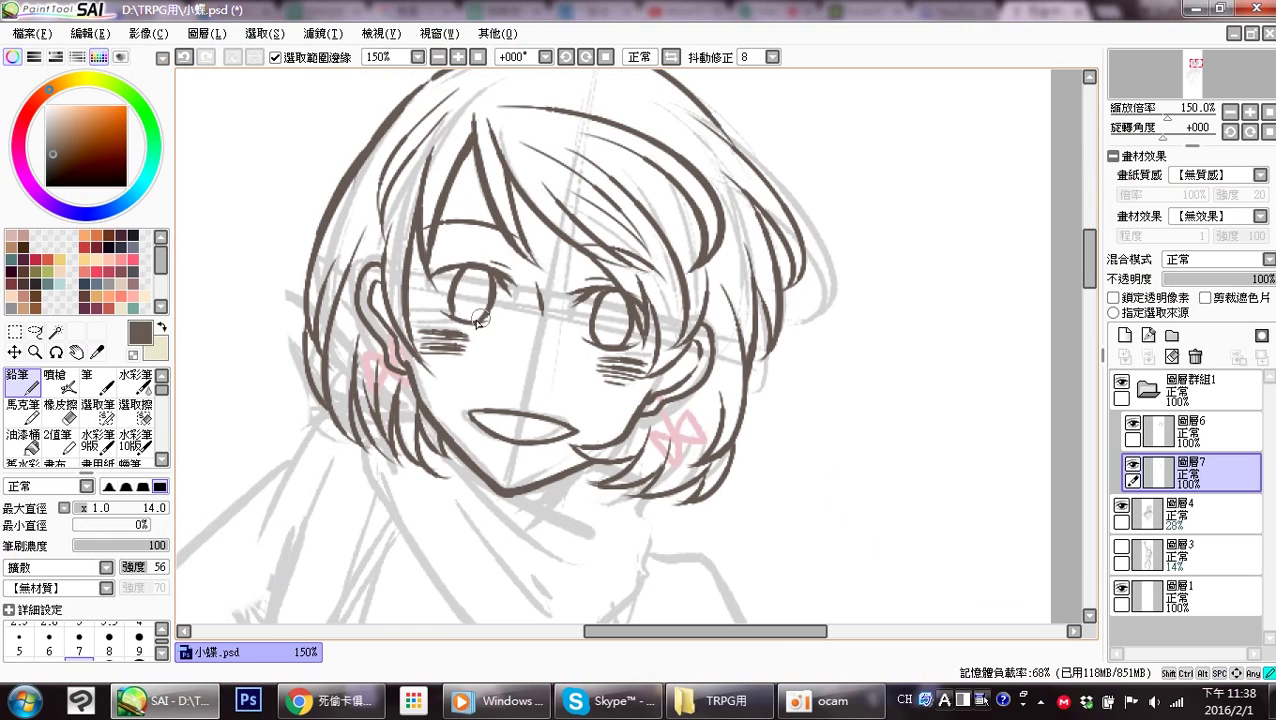
pyautogui.press('space')
pyautogui.moveTo(622, 322); pyautogui.dragTo(612, 282)
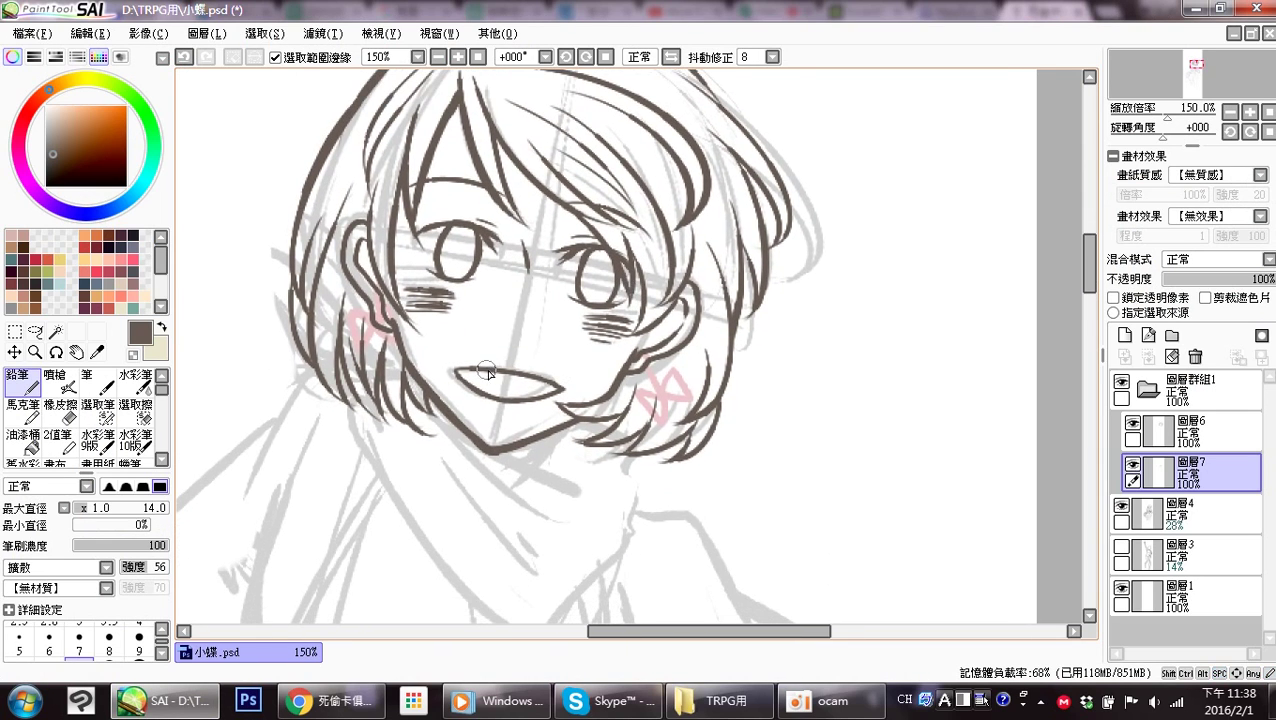
pyautogui.hotkey('ctrl', 'z')
pyautogui.moveTo(467, 372); pyautogui.dragTo(495, 395)
pyautogui.hotkey('ctrl', 'z')
pyautogui.moveTo(465, 375); pyautogui.dragTo(548, 390)
pyautogui.press('e')
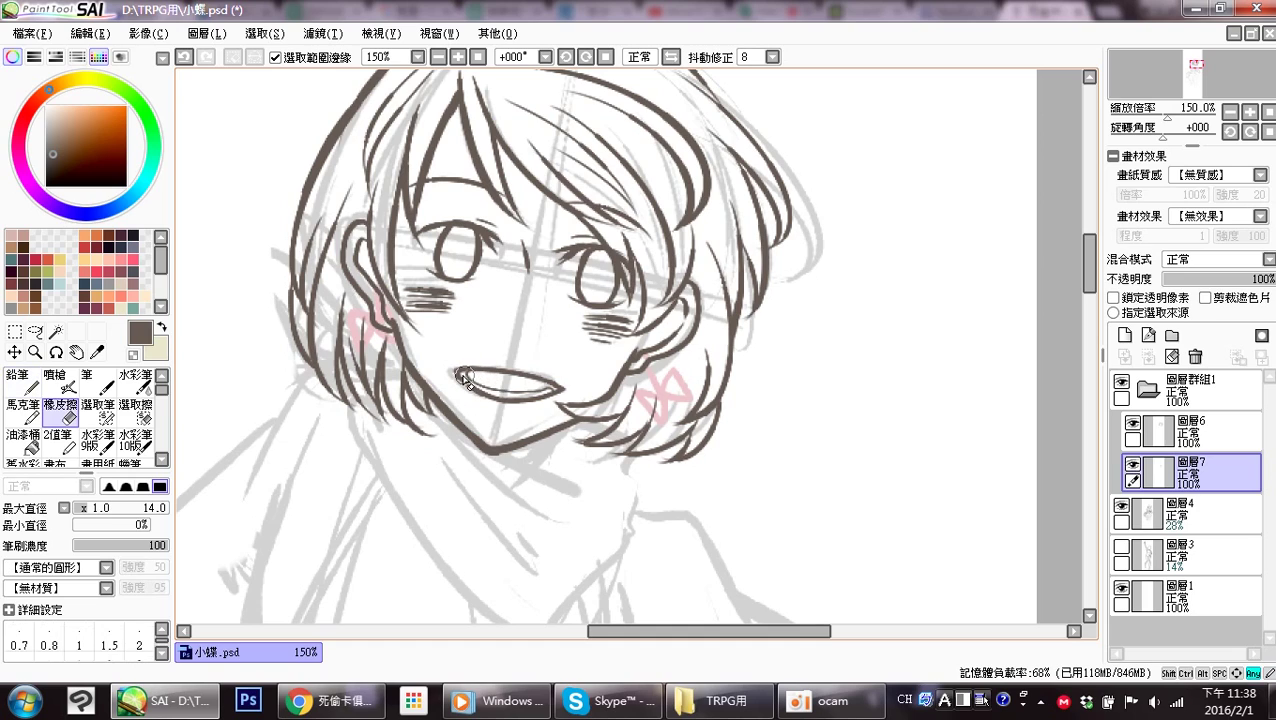
pyautogui.press('n')
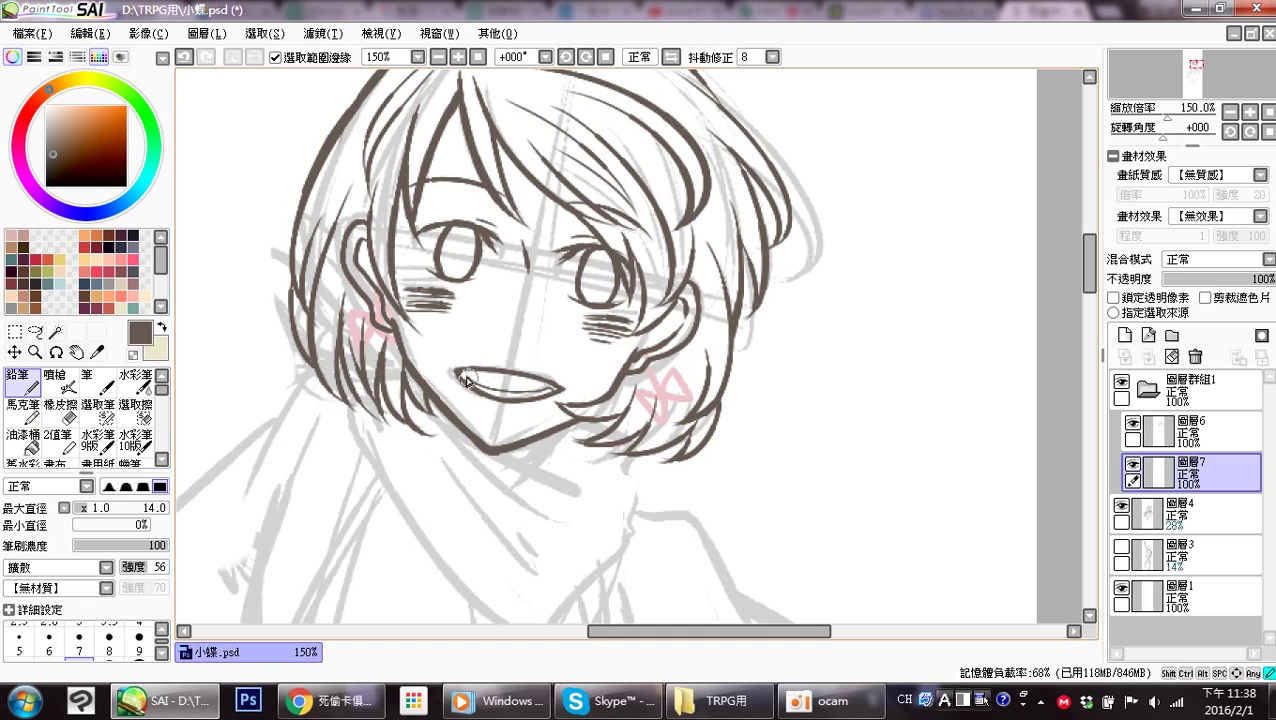
pyautogui.moveTo(472, 377); pyautogui.dragTo(530, 390)
pyautogui.hotkey('ctrl', 'z')
pyautogui.moveTo(628, 398); pyautogui.dragTo(636, 446)
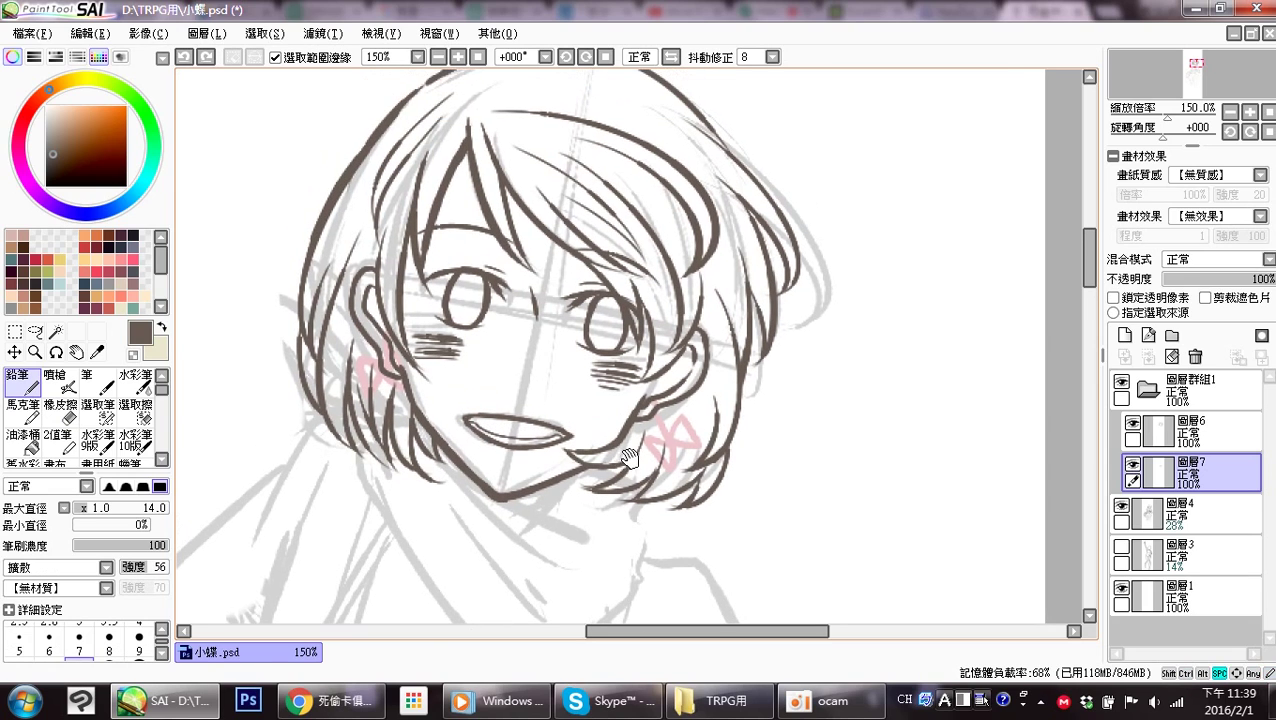
pyautogui.hotkey('ctrl', 'z')
pyautogui.hotkey('ctrl', 'z')
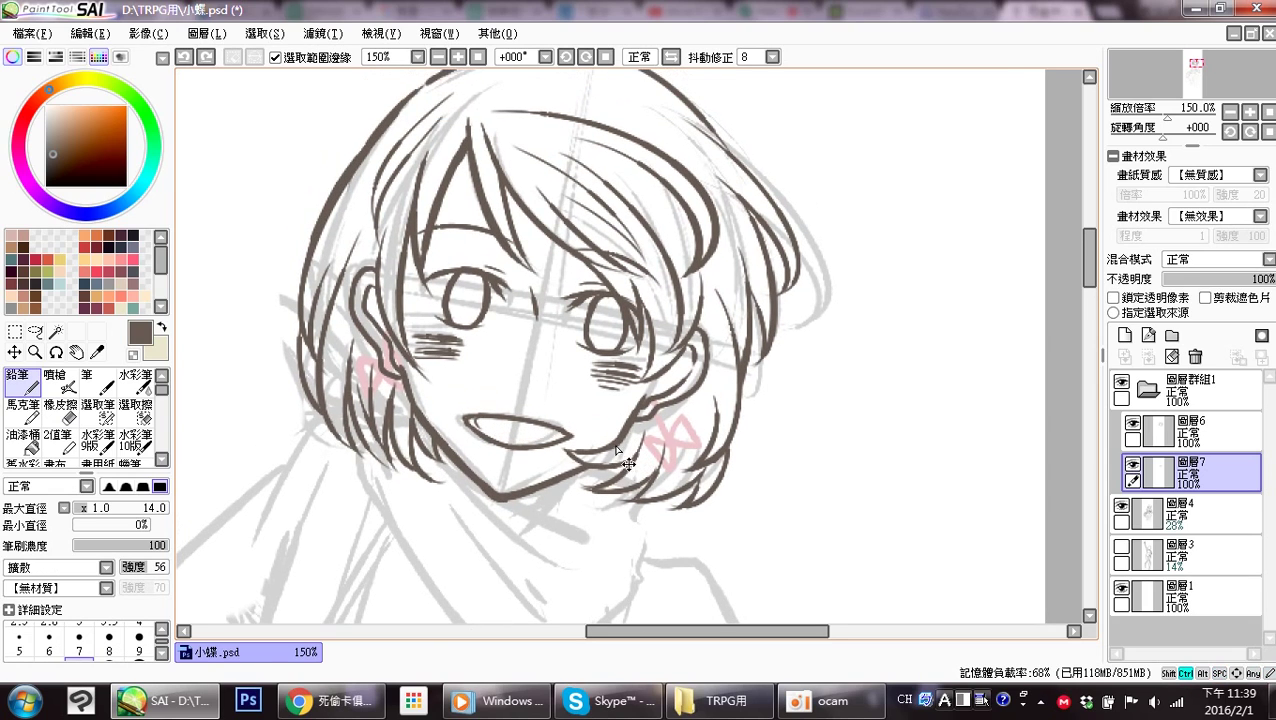
# Redraw the upper teeth line inside the open mouth.
pyautogui.moveTo(505, 430)
pyautogui.mouseDown()
pyautogui.moveTo(517, 431)
pyautogui.moveTo(498, 420)
pyautogui.moveTo(488, 431)
pyautogui.moveTo(557, 425)
pyautogui.mouseUp()
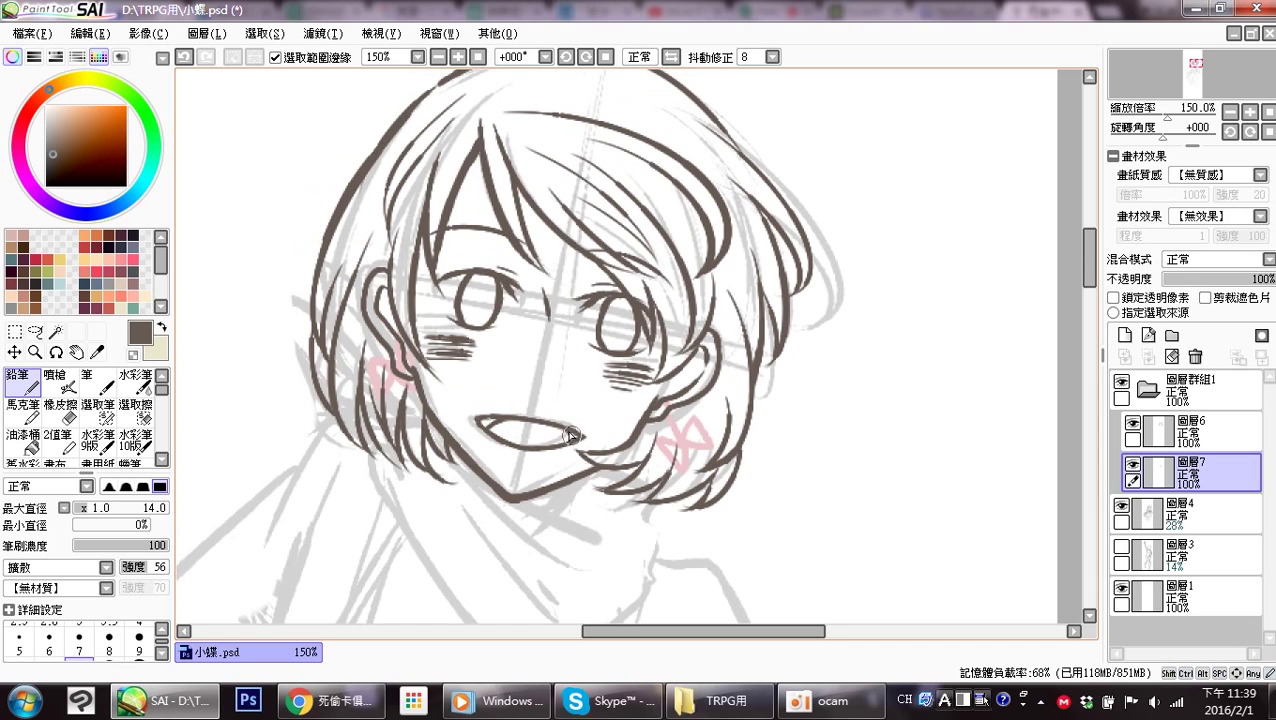
pyautogui.moveTo(621, 478)
pyautogui.mouseDown()
pyautogui.moveTo(496, 505)
pyautogui.moveTo(612, 366)
pyautogui.moveTo(807, 293)
pyautogui.moveTo(735, 416)
pyautogui.moveTo(906, 293)
pyautogui.moveTo(874, 313)
pyautogui.moveTo(781, 208)
pyautogui.moveTo(849, 250)
pyautogui.moveTo(689, 432)
pyautogui.moveTo(763, 432)
pyautogui.mouseUp()
pyautogui.moveTo(718, 372)
pyautogui.mouseDown()
pyautogui.moveTo(735, 512)
pyautogui.moveTo(757, 450)
pyautogui.moveTo(797, 483)
pyautogui.mouseUp()
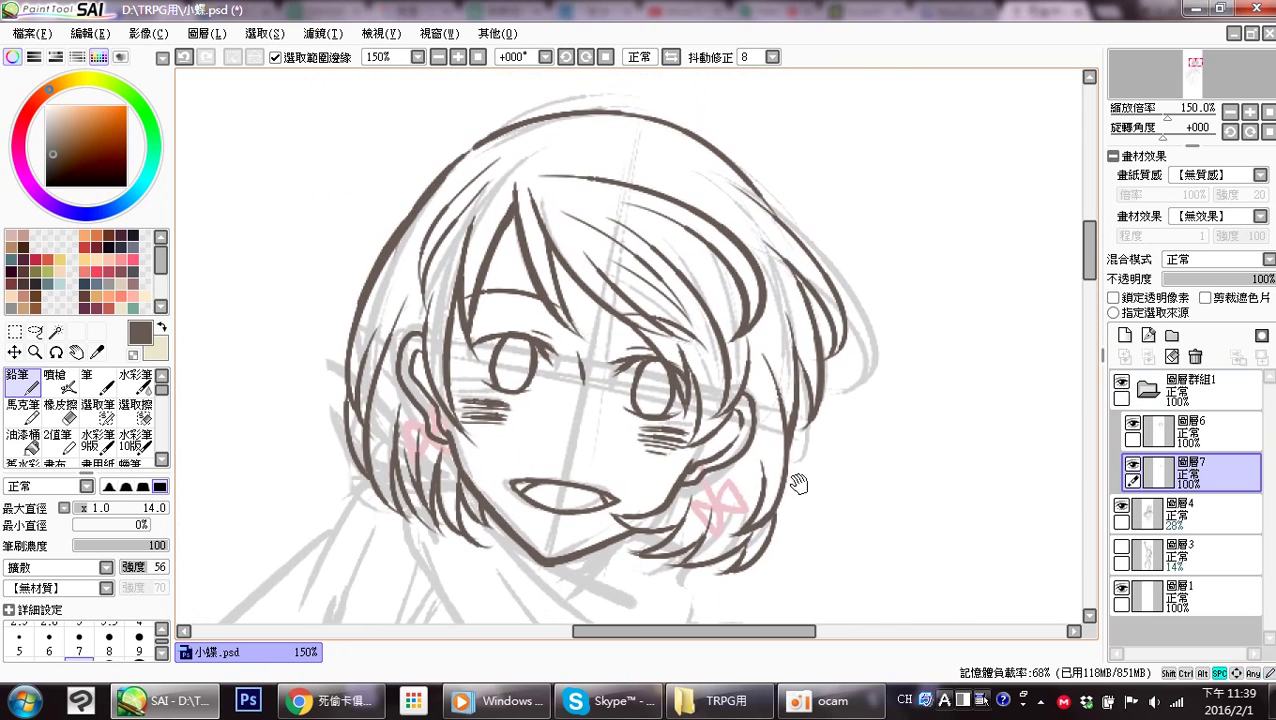
# Add a new layer above 圖層6 and ink a five-petal cherry blossom ornament on the hair above the ear.
pyautogui.click(1190, 430)
pyautogui.click(1124, 335)
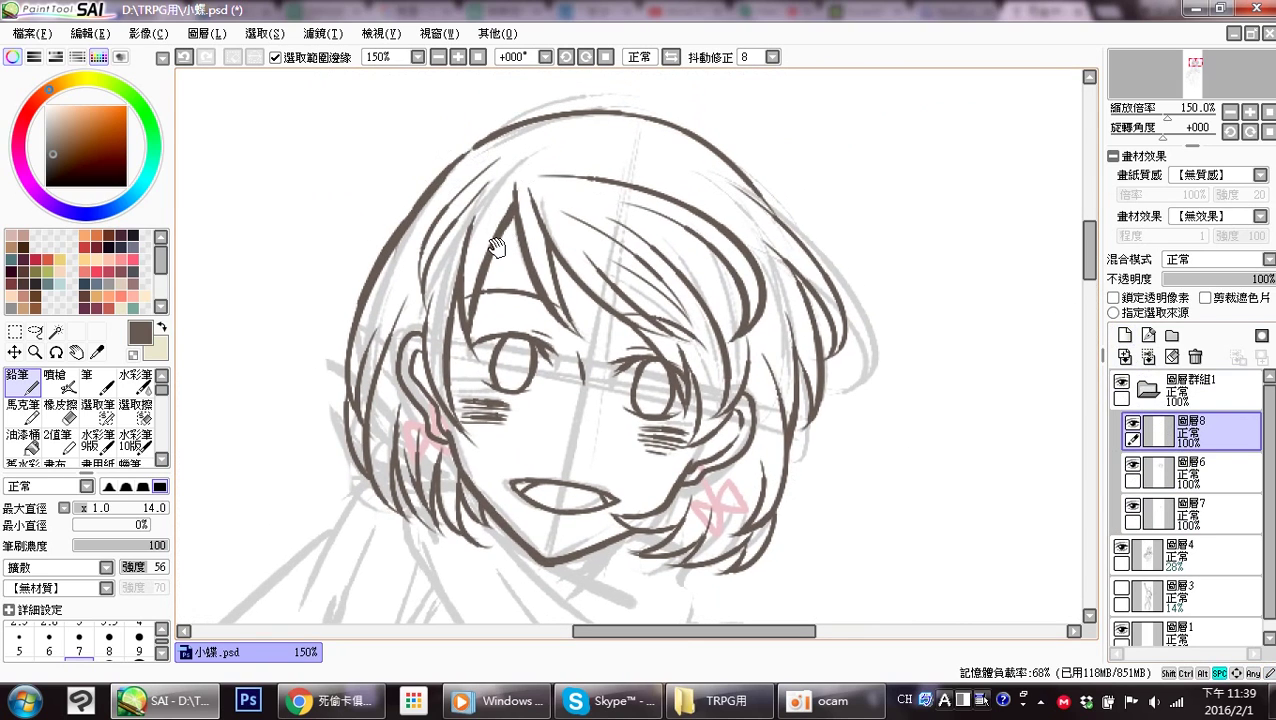
pyautogui.moveTo(502, 245); pyautogui.dragTo(520, 273)
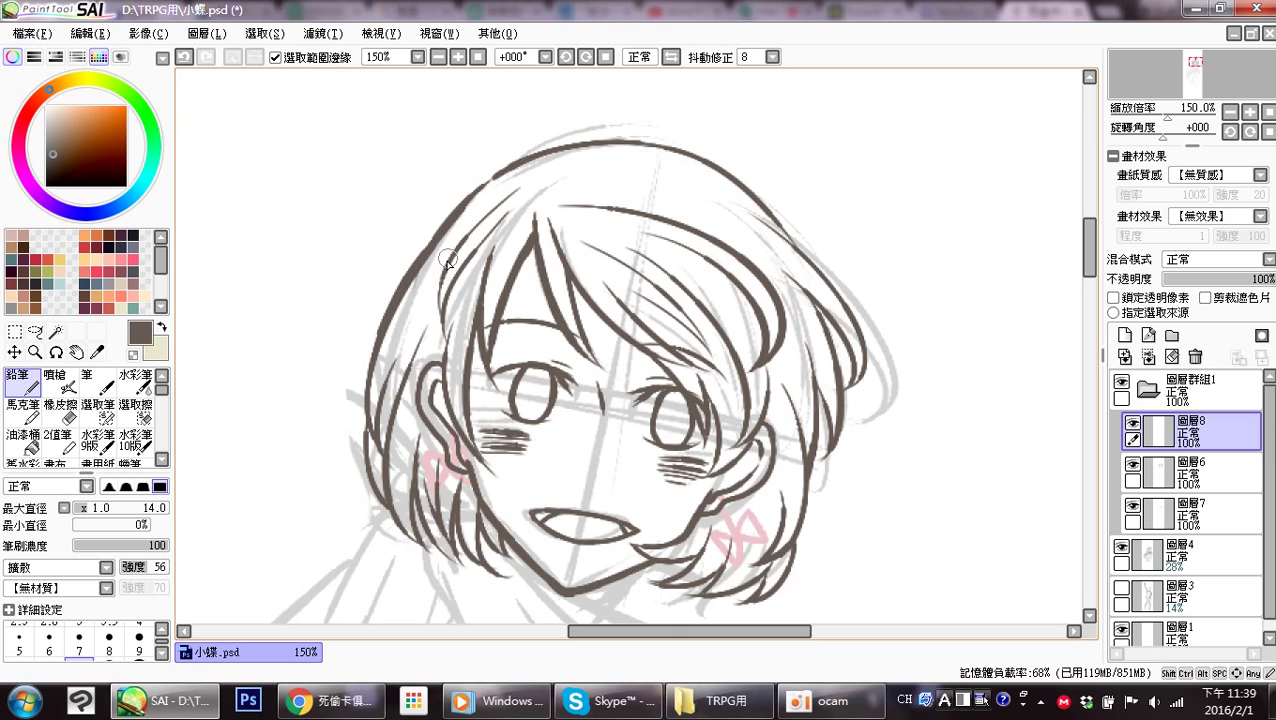
pyautogui.moveTo(440, 276)
pyautogui.mouseDown()
pyautogui.moveTo(424, 218)
pyautogui.moveTo(446, 200)
pyautogui.moveTo(457, 245)
pyautogui.moveTo(446, 276)
pyautogui.mouseUp()
pyautogui.moveTo(413, 242)
pyautogui.mouseDown()
pyautogui.moveTo(392, 264)
pyautogui.moveTo(441, 280)
pyautogui.moveTo(396, 315)
pyautogui.moveTo(427, 323)
pyautogui.moveTo(440, 272)
pyautogui.moveTo(436, 298)
pyautogui.moveTo(456, 324)
pyautogui.moveTo(462, 300)
pyautogui.moveTo(444, 279)
pyautogui.moveTo(482, 222)
pyautogui.moveTo(500, 258)
pyautogui.moveTo(474, 280)
pyautogui.moveTo(446, 278)
pyautogui.moveTo(462, 292)
pyautogui.mouseUp()
pyautogui.moveTo(746, 417); pyautogui.dragTo(702, 407)
# Erase the hair lines on 圖層6 that run through the petals of the blossom ornament.
pyautogui.click(1163, 487)
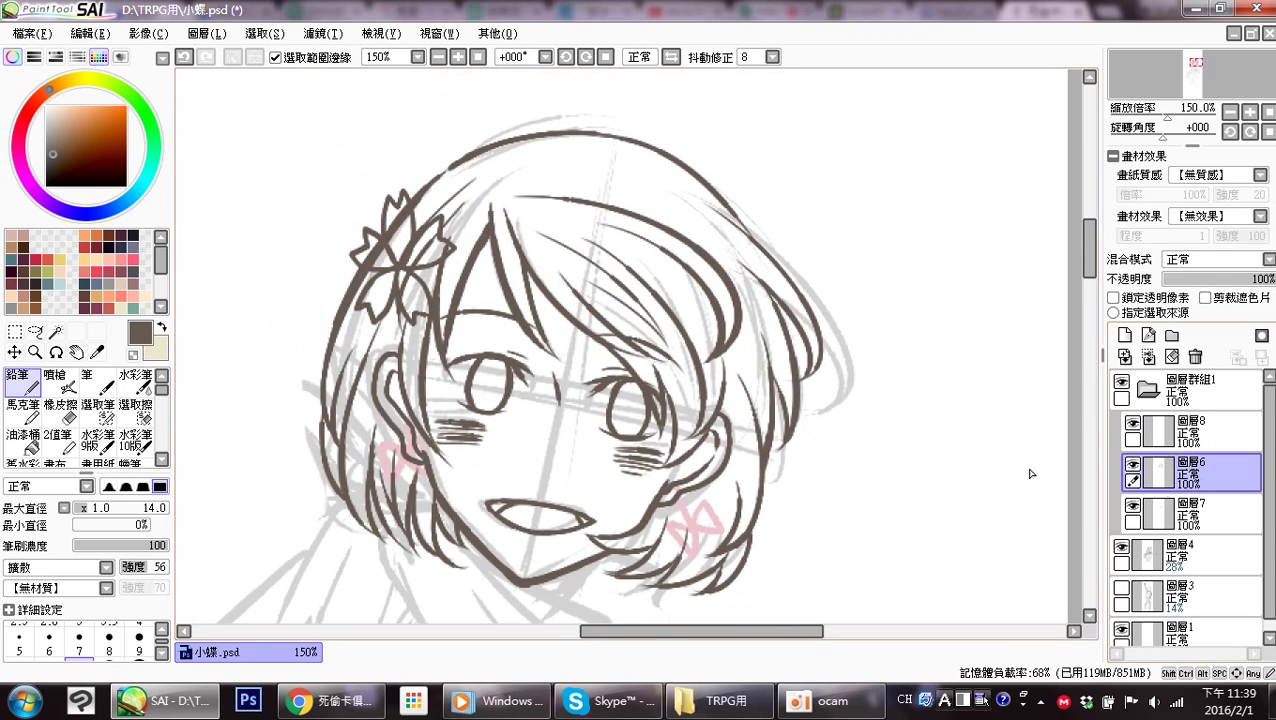
pyautogui.press('e')
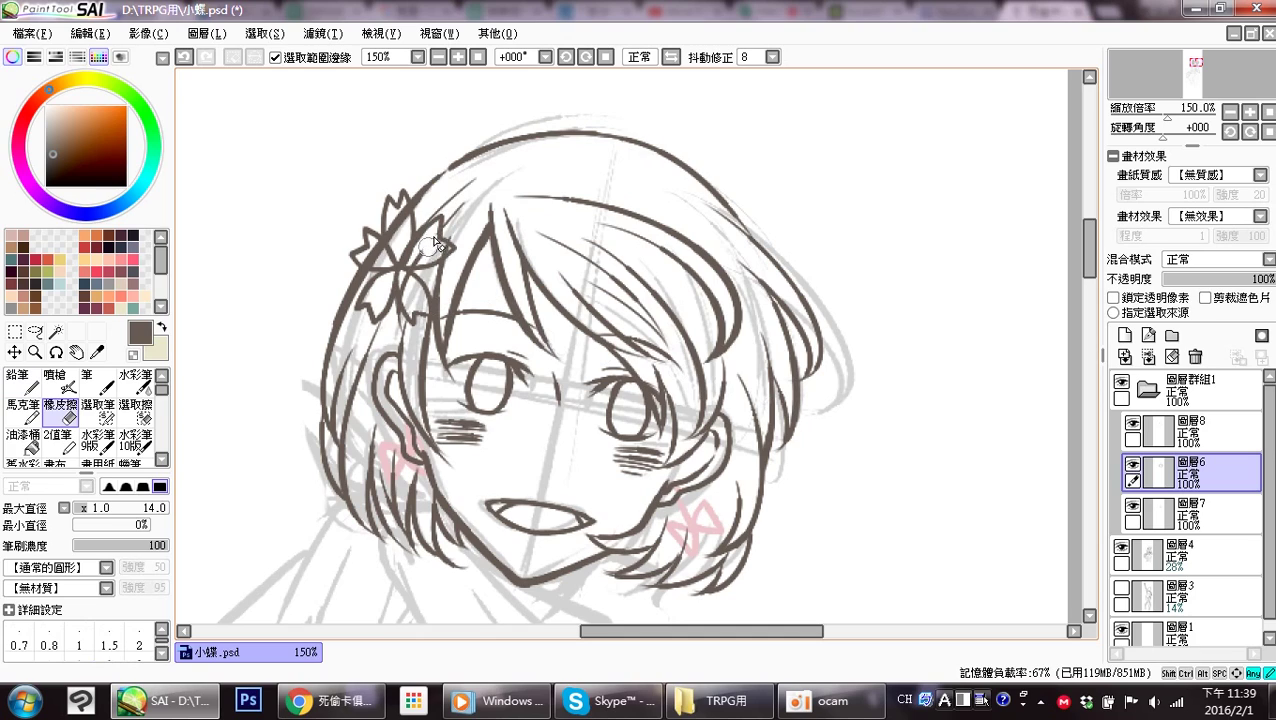
pyautogui.moveTo(446, 249); pyautogui.dragTo(447, 230)
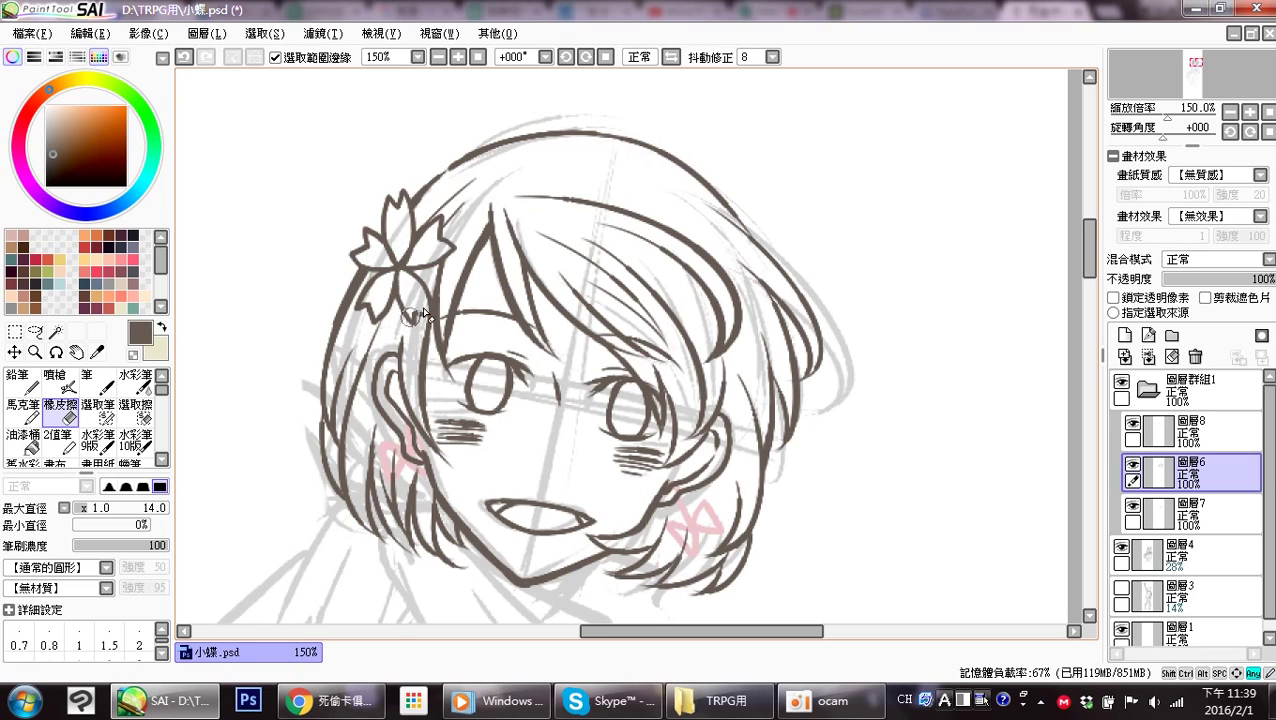
pyautogui.press('n')
pyautogui.moveTo(538, 415)
pyautogui.mouseDown()
pyautogui.moveTo(512, 385)
pyautogui.moveTo(567, 274)
pyautogui.moveTo(487, 297)
pyautogui.mouseUp()
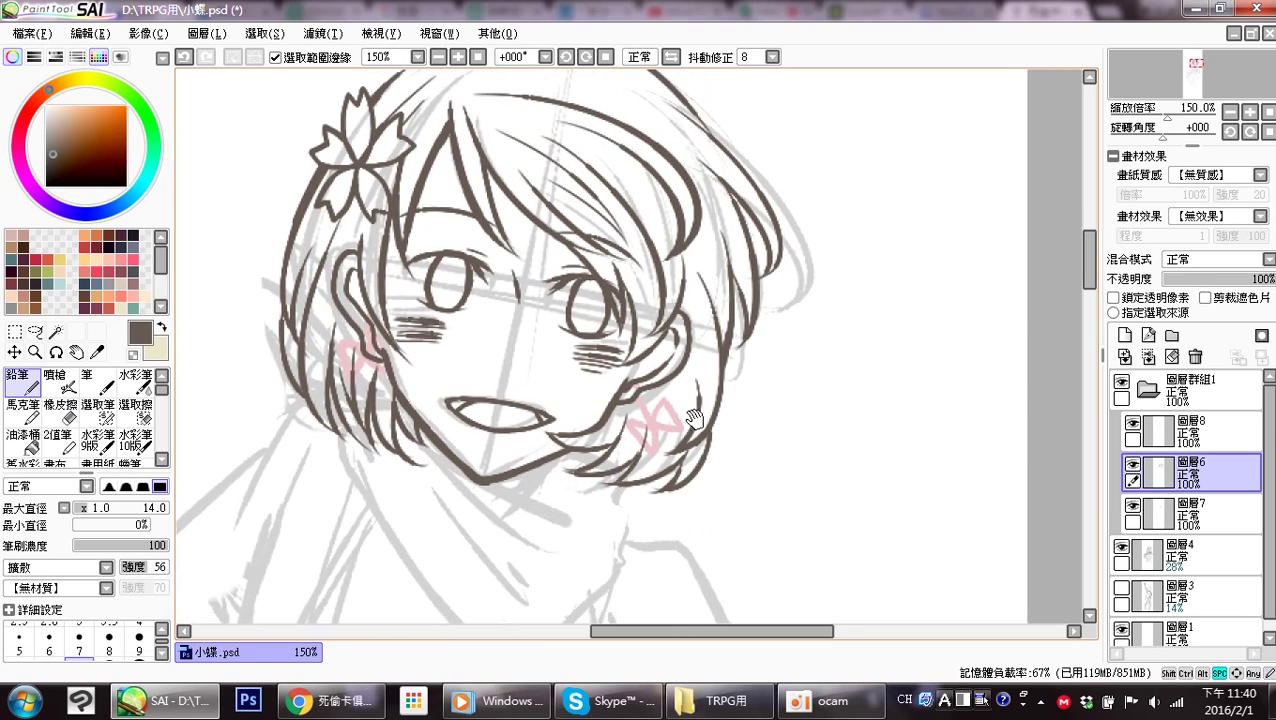
# Add a new layer beneath the facial-feature layer 圖層7 for the body line art.
pyautogui.click(1190, 505)
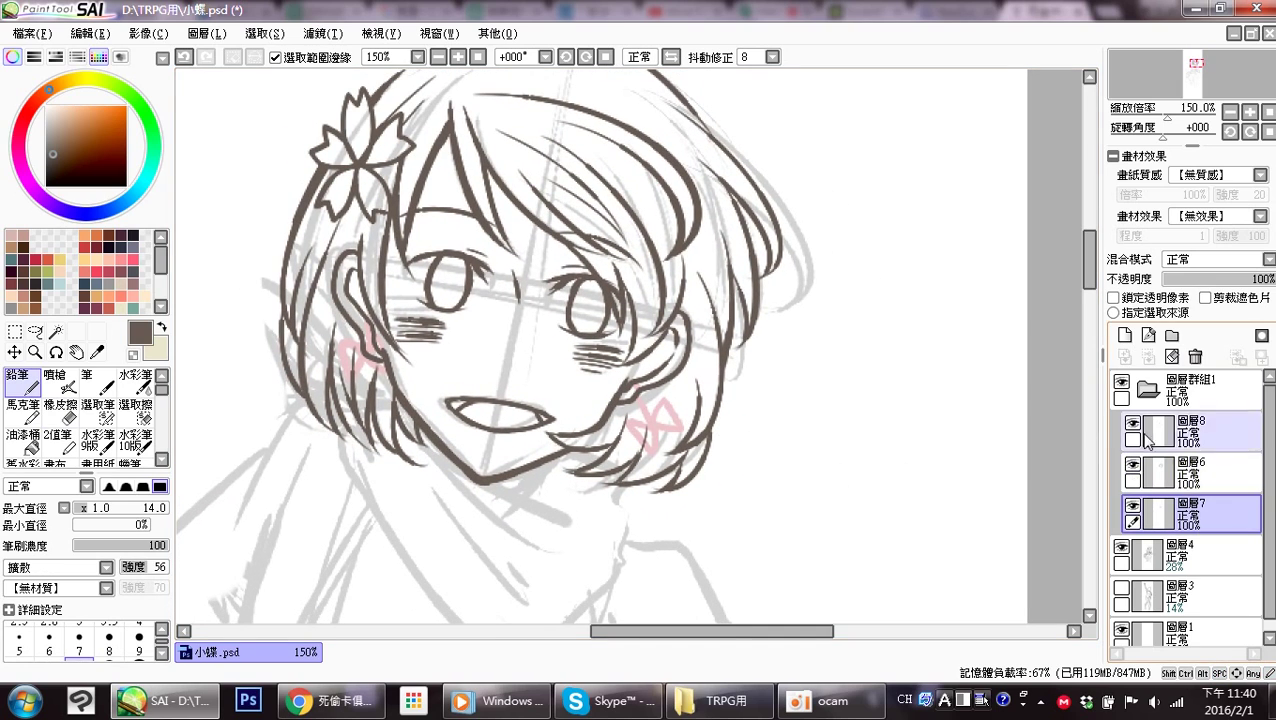
pyautogui.click(1125, 335)
pyautogui.moveTo(1204, 521); pyautogui.dragTo(1215, 574)
# Try a first ink stroke along the scarf's edge below the hair ends at 100% zoom, then undo it.
pyautogui.moveTo(533, 436); pyautogui.dragTo(581, 328)
pyautogui.click(1231, 113)
pyautogui.moveTo(680, 426); pyautogui.dragTo(640, 455)
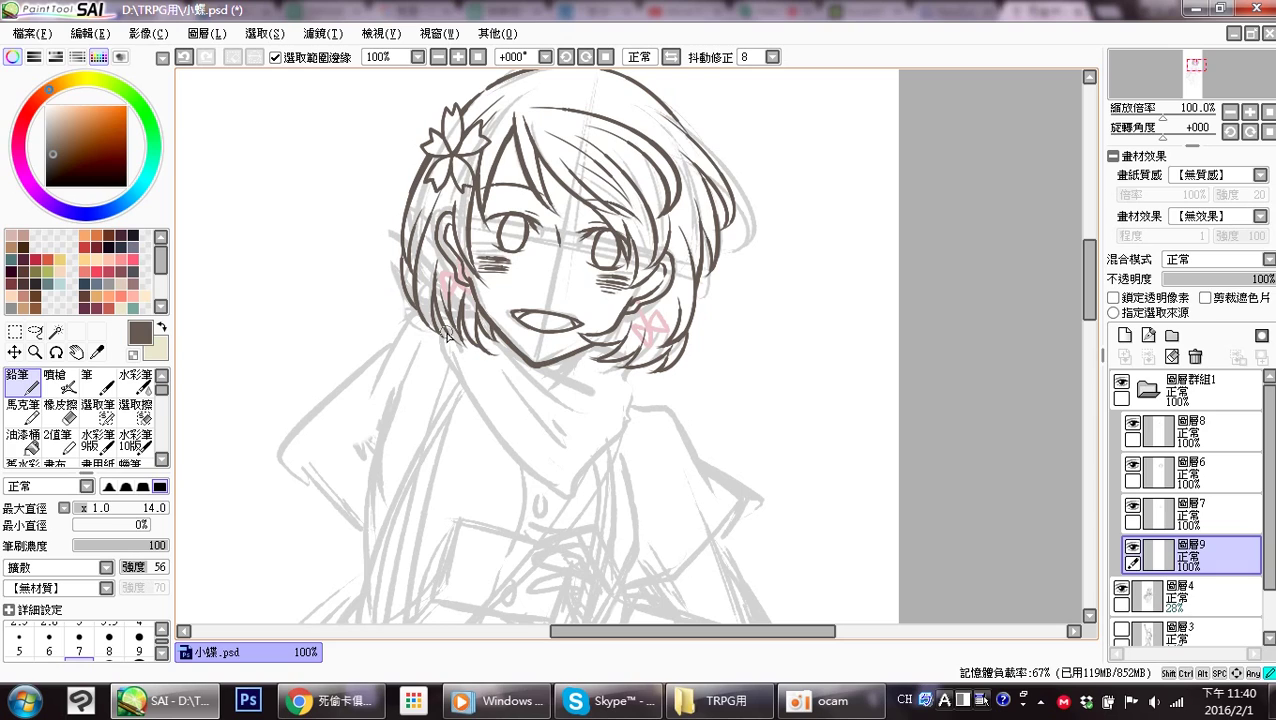
pyautogui.moveTo(446, 352); pyautogui.dragTo(505, 442)
pyautogui.hotkey('ctrl', 'z')
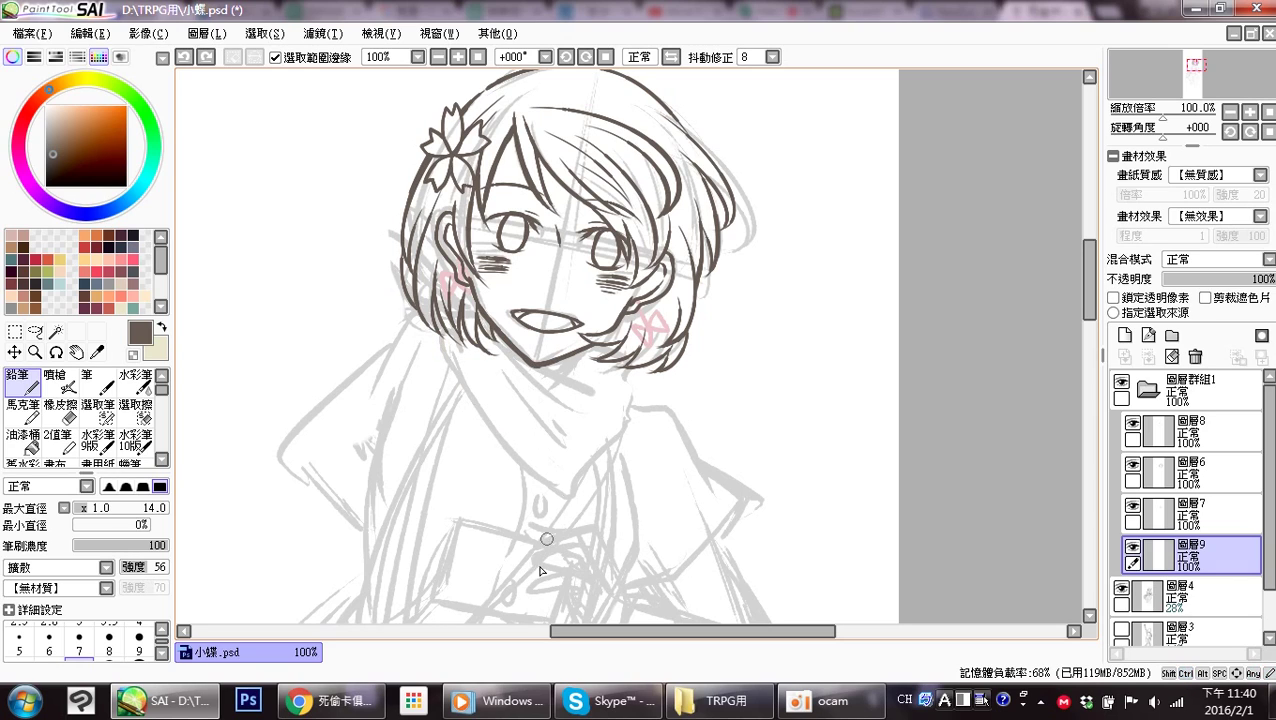
# Look over the room map and dice log in the Chrome game room and return to the drawing.
pyautogui.click(348, 690)
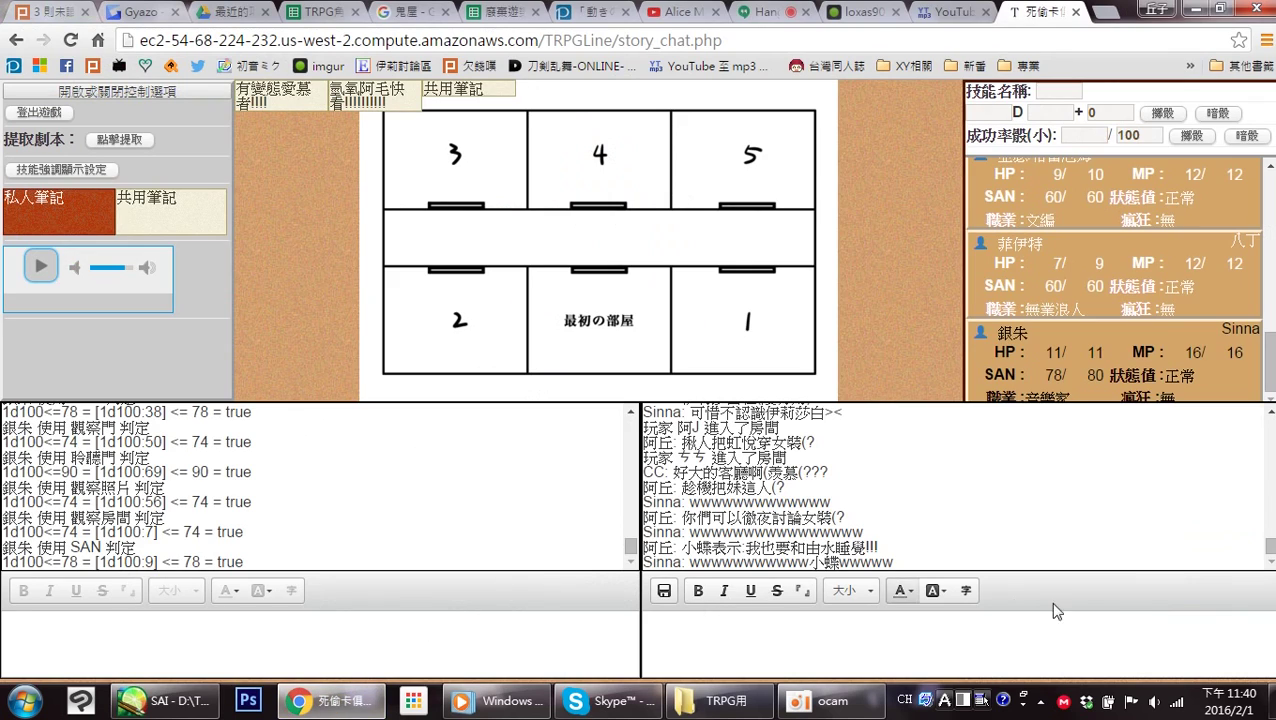
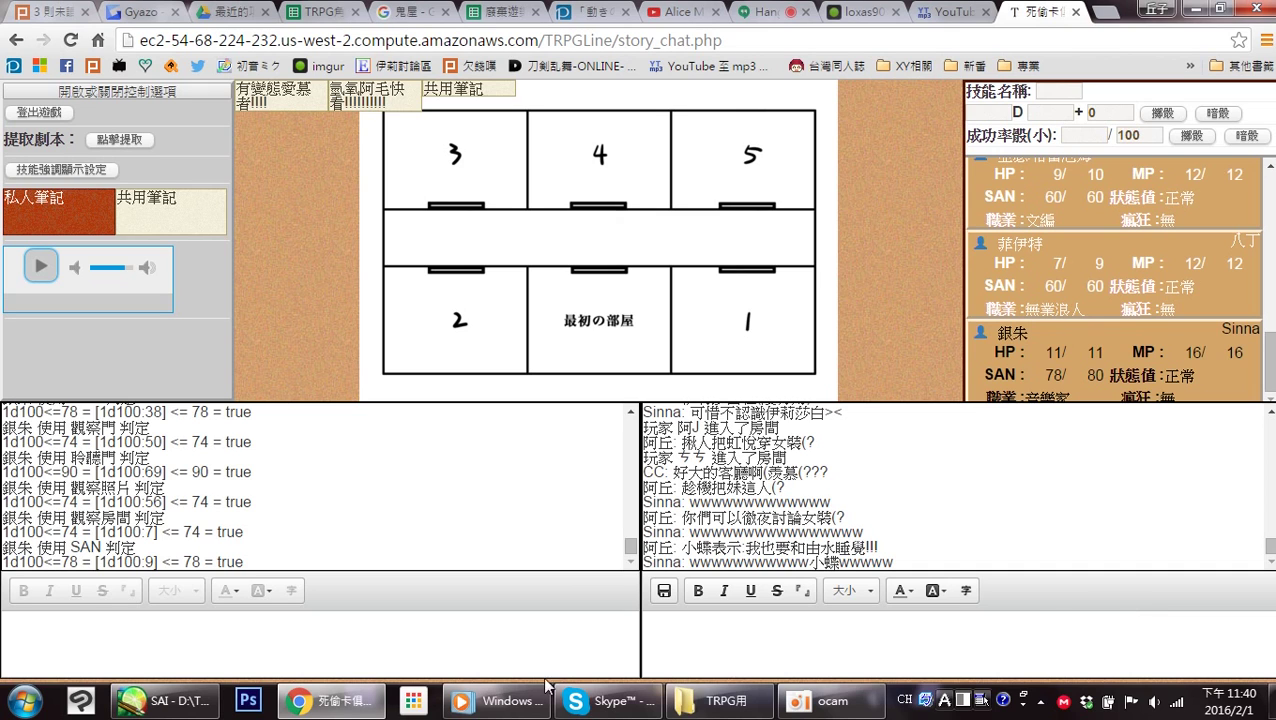
pyautogui.click(155, 705)
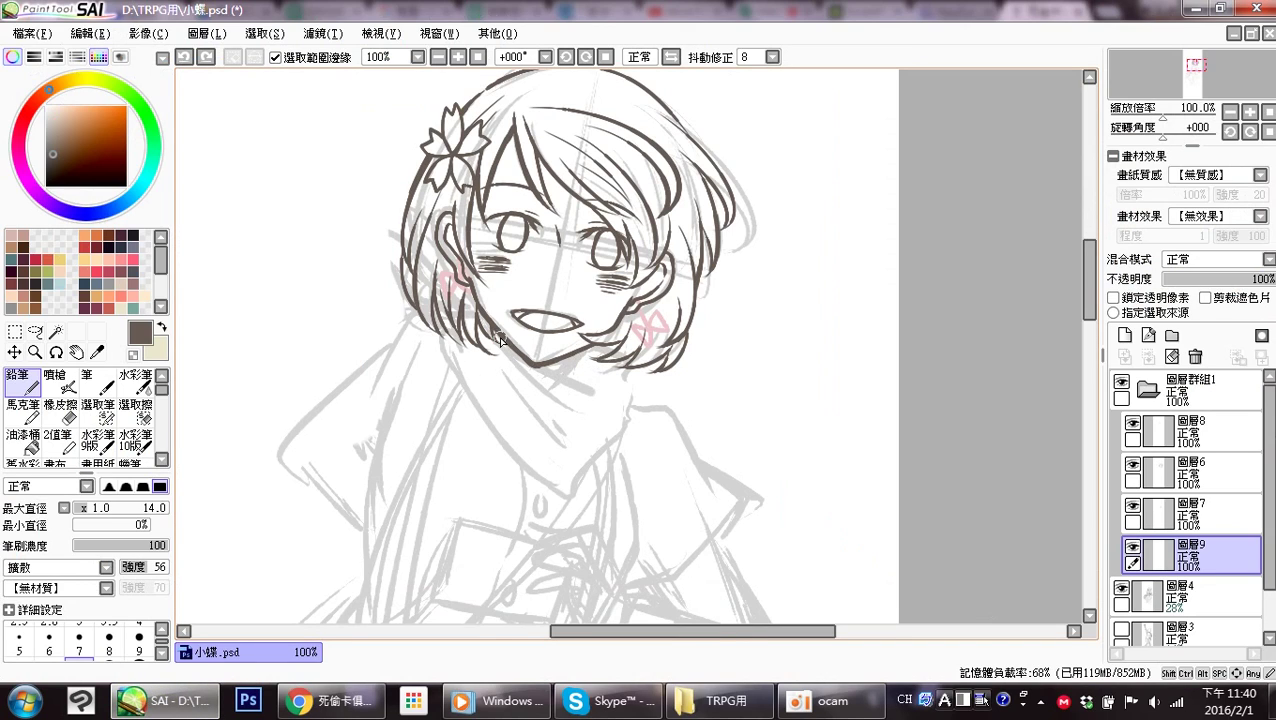
pyautogui.moveTo(499, 340)
pyautogui.mouseDown()
pyautogui.moveTo(547, 388)
pyautogui.moveTo(525, 371)
pyautogui.moveTo(600, 350)
pyautogui.mouseUp()
pyautogui.hotkey('ctrl', 'z')
pyautogui.moveTo(444, 332); pyautogui.dragTo(453, 343)
pyautogui.hotkey('ctrl', 'z')
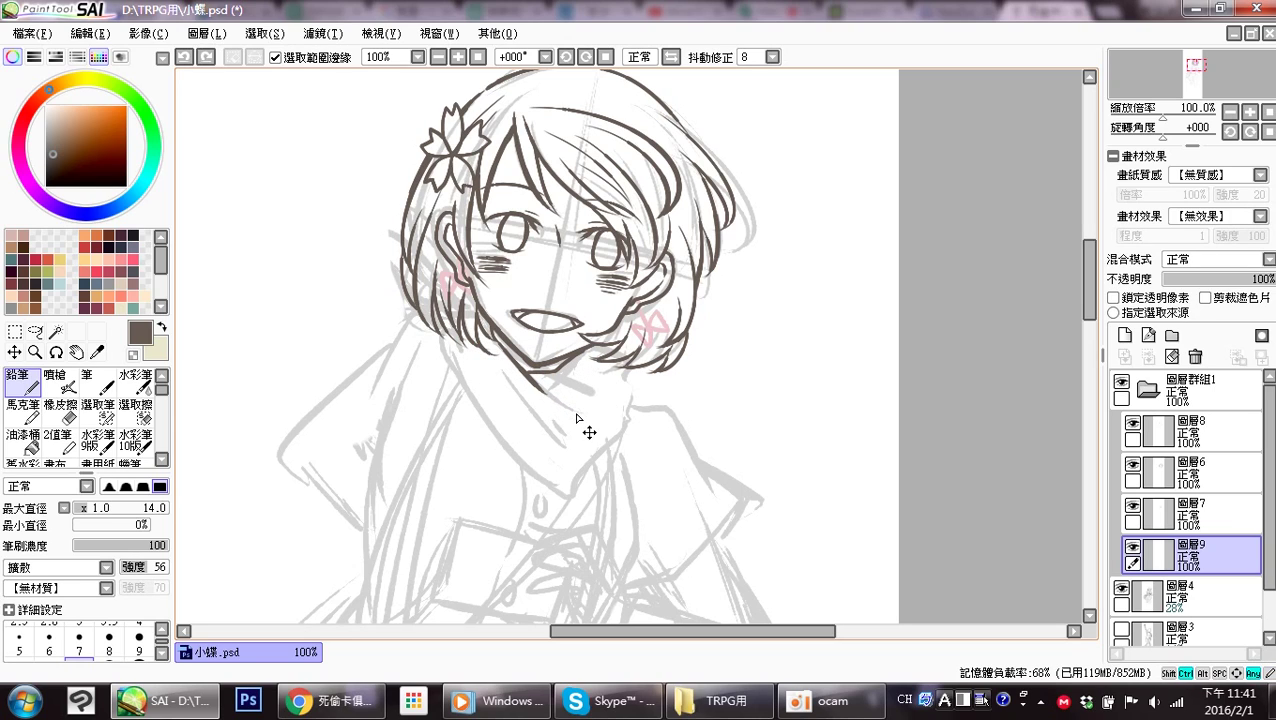
pyautogui.hotkey('ctrl', 'z')
pyautogui.click(481, 331)
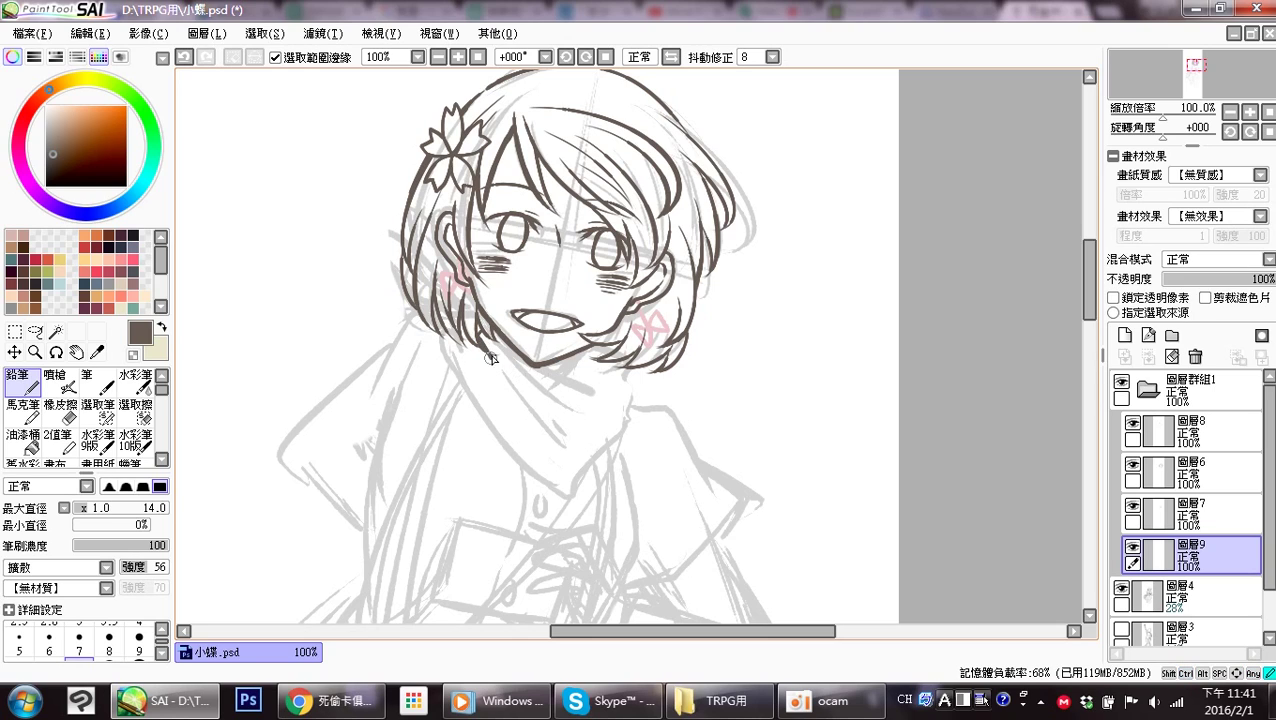
# Ink the scarf's wrapped collar beneath the chin and hair ends on 圖層9, following the sketch.
pyautogui.moveTo(487, 354)
pyautogui.mouseDown()
pyautogui.moveTo(492, 389)
pyautogui.moveTo(481, 353)
pyautogui.moveTo(475, 367)
pyautogui.moveTo(533, 412)
pyautogui.mouseUp()
pyautogui.hotkey('ctrl', 'z')
pyautogui.hotkey('ctrl', 'z')
pyautogui.moveTo(549, 365)
pyautogui.mouseDown()
pyautogui.moveTo(585, 361)
pyautogui.moveTo(562, 363)
pyautogui.moveTo(593, 345)
pyautogui.moveTo(543, 369)
pyautogui.mouseUp()
pyautogui.hotkey('ctrl', 'z')
pyautogui.moveTo(565, 364)
pyautogui.mouseDown()
pyautogui.moveTo(547, 368)
pyautogui.moveTo(594, 356)
pyautogui.mouseUp()
pyautogui.hotkey('ctrl', 'z')
pyautogui.moveTo(605, 363)
pyautogui.mouseDown()
pyautogui.moveTo(584, 401)
pyautogui.moveTo(552, 420)
pyautogui.mouseUp()
pyautogui.press('space')
pyautogui.moveTo(644, 397)
pyautogui.mouseDown()
pyautogui.moveTo(583, 388)
pyautogui.moveTo(609, 380)
pyautogui.mouseUp()
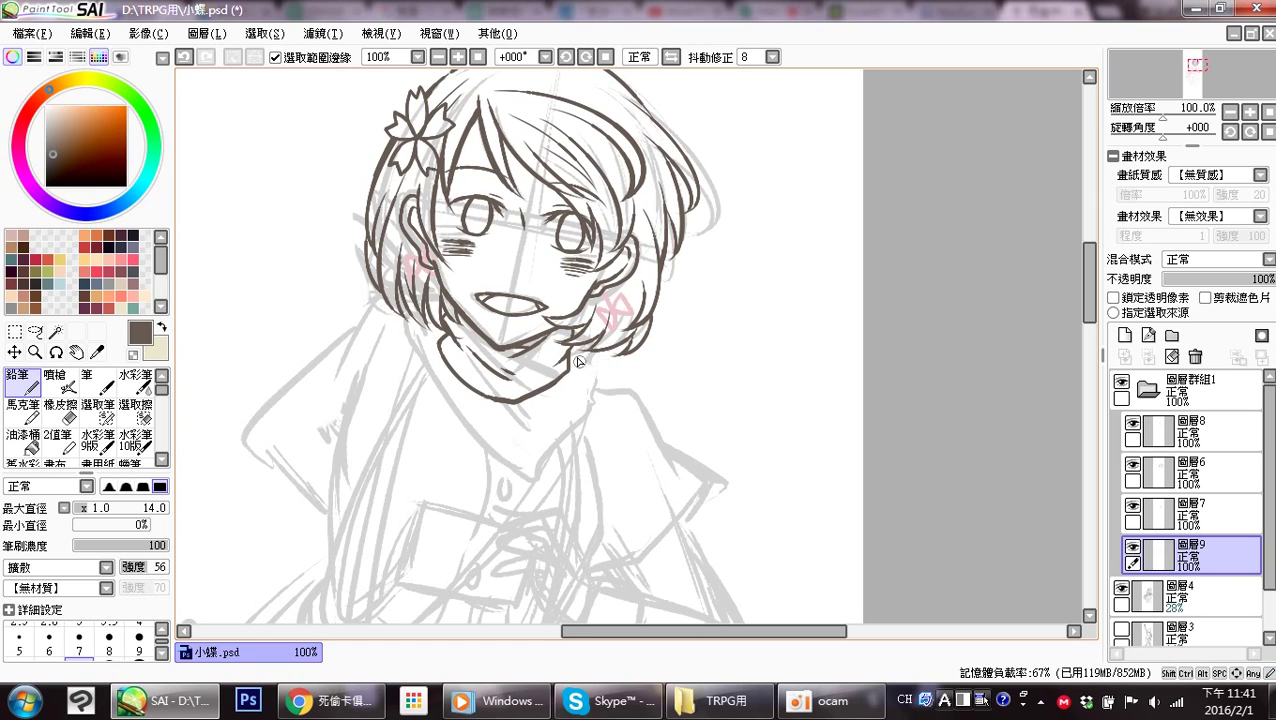
# Ink the scarf's two leaf-shaped knot ends beside the collar, below the hair tips.
pyautogui.moveTo(569, 355)
pyautogui.mouseDown()
pyautogui.moveTo(636, 357)
pyautogui.moveTo(666, 378)
pyautogui.moveTo(575, 364)
pyautogui.mouseUp()
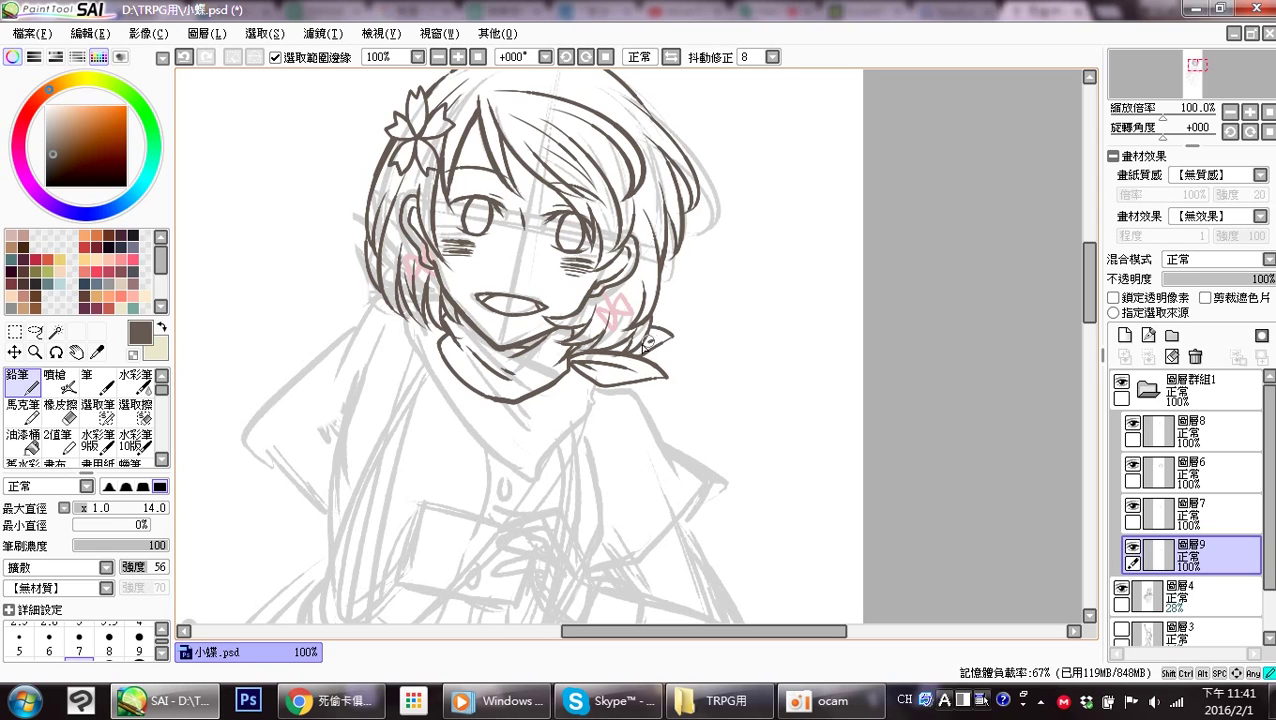
pyautogui.hotkey('ctrl', 'z')
pyautogui.moveTo(650, 338)
pyautogui.mouseDown()
pyautogui.moveTo(612, 350)
pyautogui.moveTo(651, 422)
pyautogui.moveTo(621, 358)
pyautogui.moveTo(647, 387)
pyautogui.moveTo(642, 218)
pyautogui.moveTo(615, 328)
pyautogui.mouseUp()
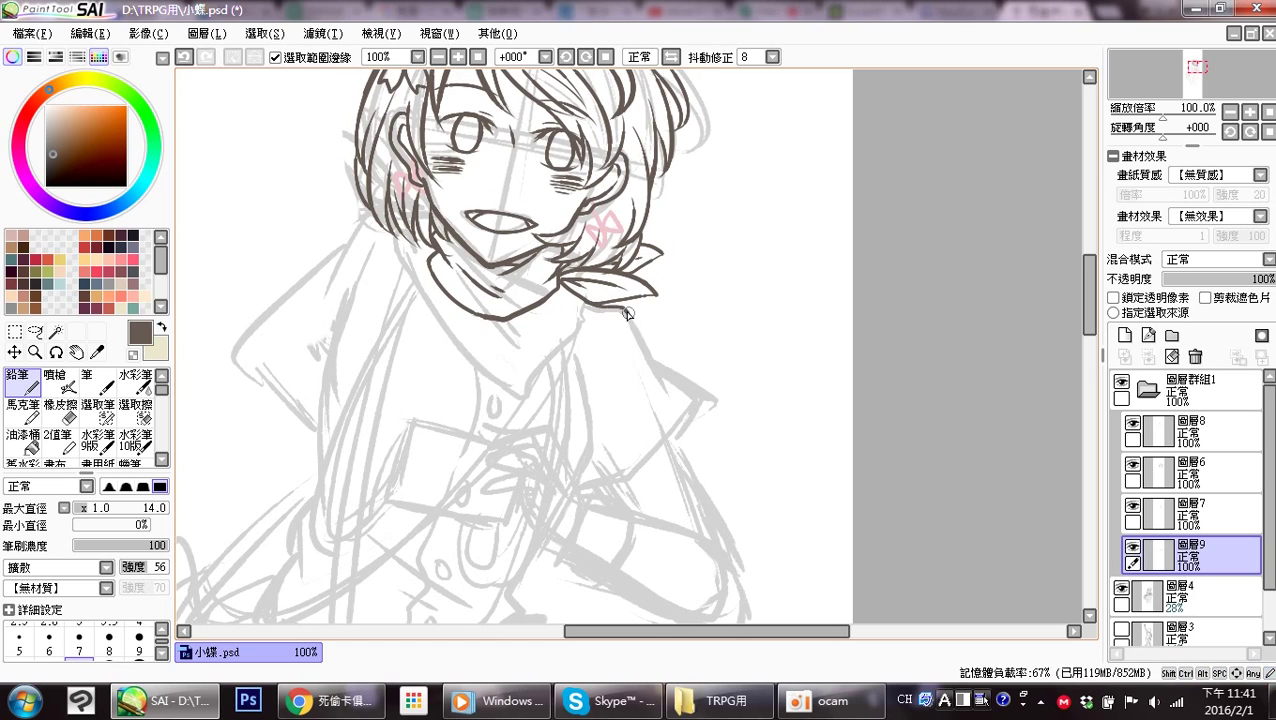
# Ink the outer shoulder line running from under the scarf's knot ends toward the sleeve's corner.
pyautogui.moveTo(624, 310); pyautogui.dragTo(676, 388)
pyautogui.hotkey('ctrl', 'z')
pyautogui.moveTo(624, 309); pyautogui.dragTo(675, 391)
pyautogui.hotkey('ctrl', 'z')
pyautogui.moveTo(618, 302)
pyautogui.mouseDown()
pyautogui.moveTo(664, 381)
pyautogui.moveTo(656, 366)
pyautogui.moveTo(703, 415)
pyautogui.mouseUp()
pyautogui.hotkey('ctrl', 'z')
pyautogui.moveTo(662, 372); pyautogui.dragTo(699, 421)
pyautogui.moveTo(606, 436)
pyautogui.mouseDown()
pyautogui.moveTo(618, 342)
pyautogui.moveTo(601, 390)
pyautogui.mouseUp()
# Add a new layer above 圖層9 and ink the raised hand with its fingers and back on it.
pyautogui.click(1124, 336)
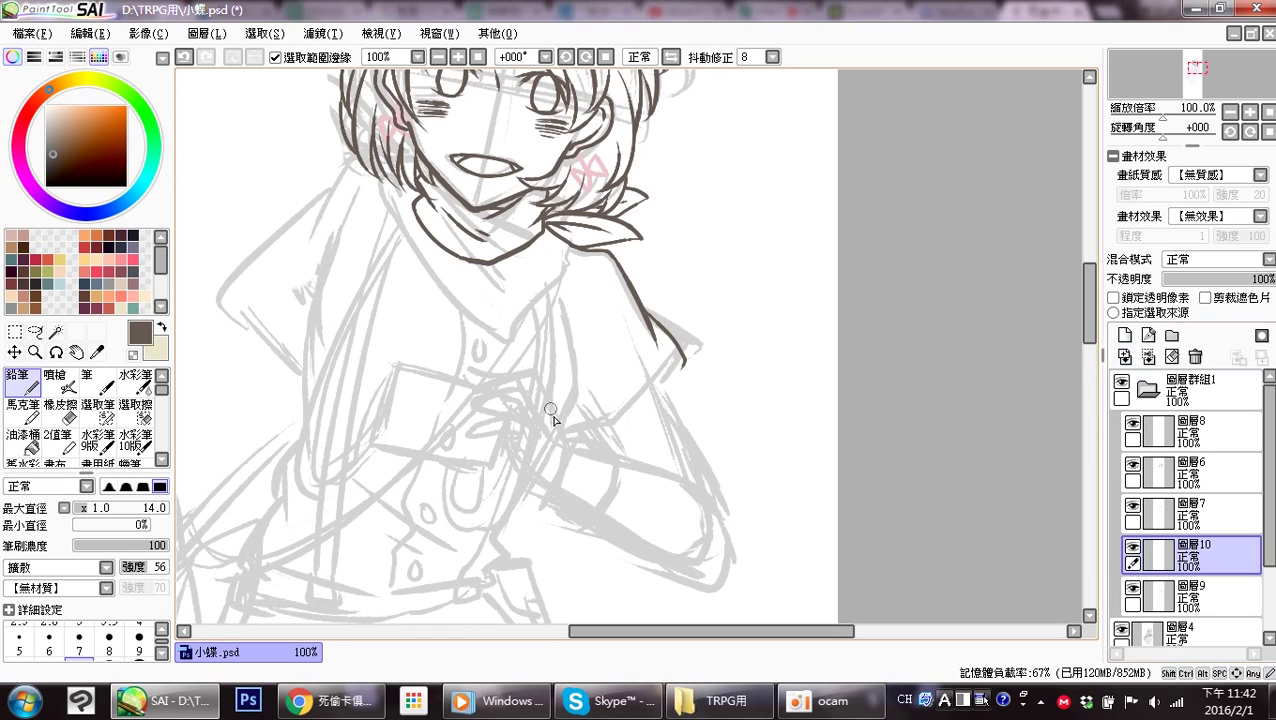
pyautogui.moveTo(541, 403); pyautogui.dragTo(584, 467)
pyautogui.moveTo(541, 398); pyautogui.dragTo(522, 373)
pyautogui.hotkey('ctrl', 'z')
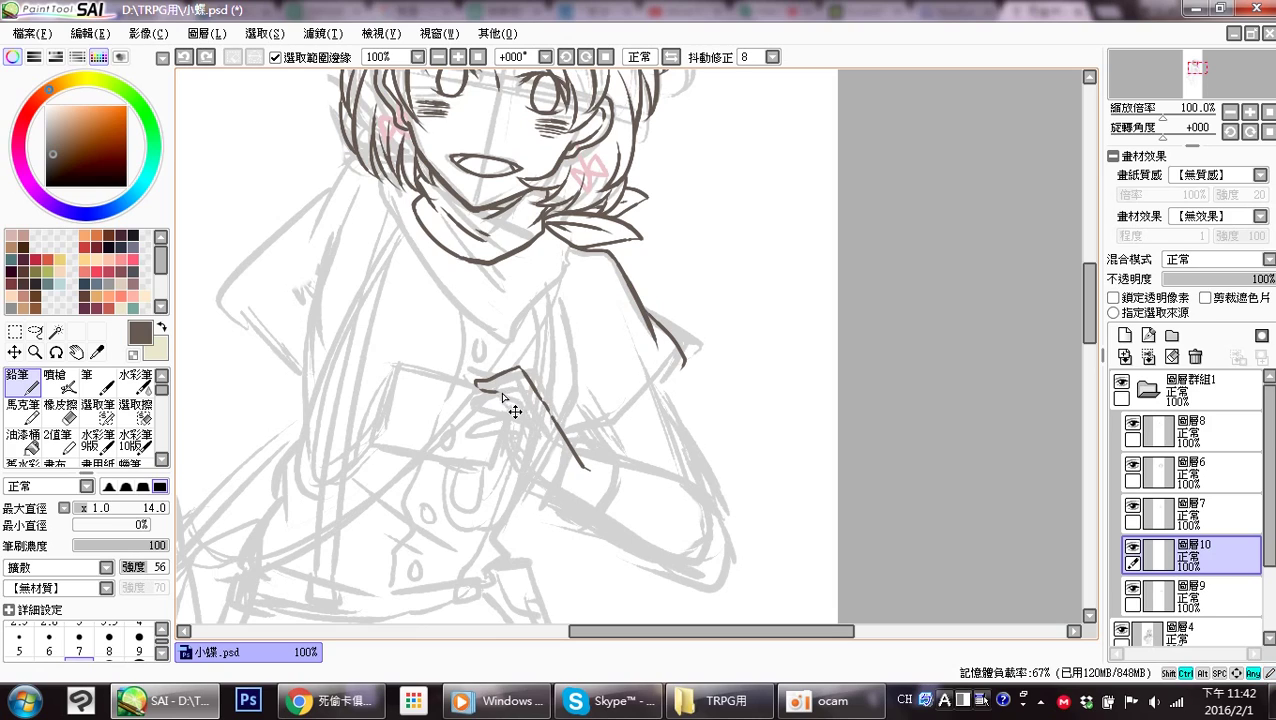
pyautogui.moveTo(490, 389); pyautogui.dragTo(515, 396)
pyautogui.moveTo(504, 408)
pyautogui.mouseDown()
pyautogui.moveTo(476, 407)
pyautogui.moveTo(471, 431)
pyautogui.moveTo(530, 415)
pyautogui.moveTo(505, 406)
pyautogui.moveTo(483, 418)
pyautogui.moveTo(526, 432)
pyautogui.moveTo(472, 433)
pyautogui.moveTo(516, 445)
pyautogui.mouseUp()
pyautogui.hotkey('ctrl', 'z')
pyautogui.hotkey('ctrl', 'z')
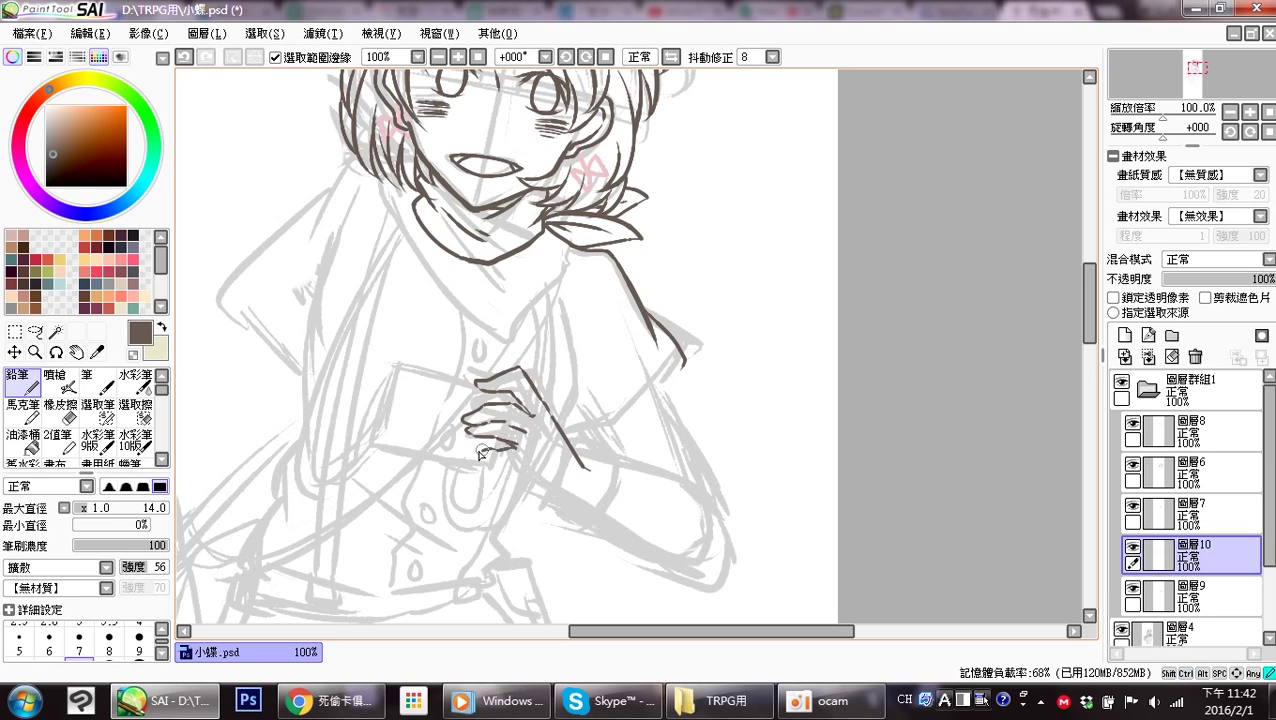
pyautogui.moveTo(478, 456); pyautogui.dragTo(515, 461)
pyautogui.moveTo(517, 463); pyautogui.dragTo(545, 487)
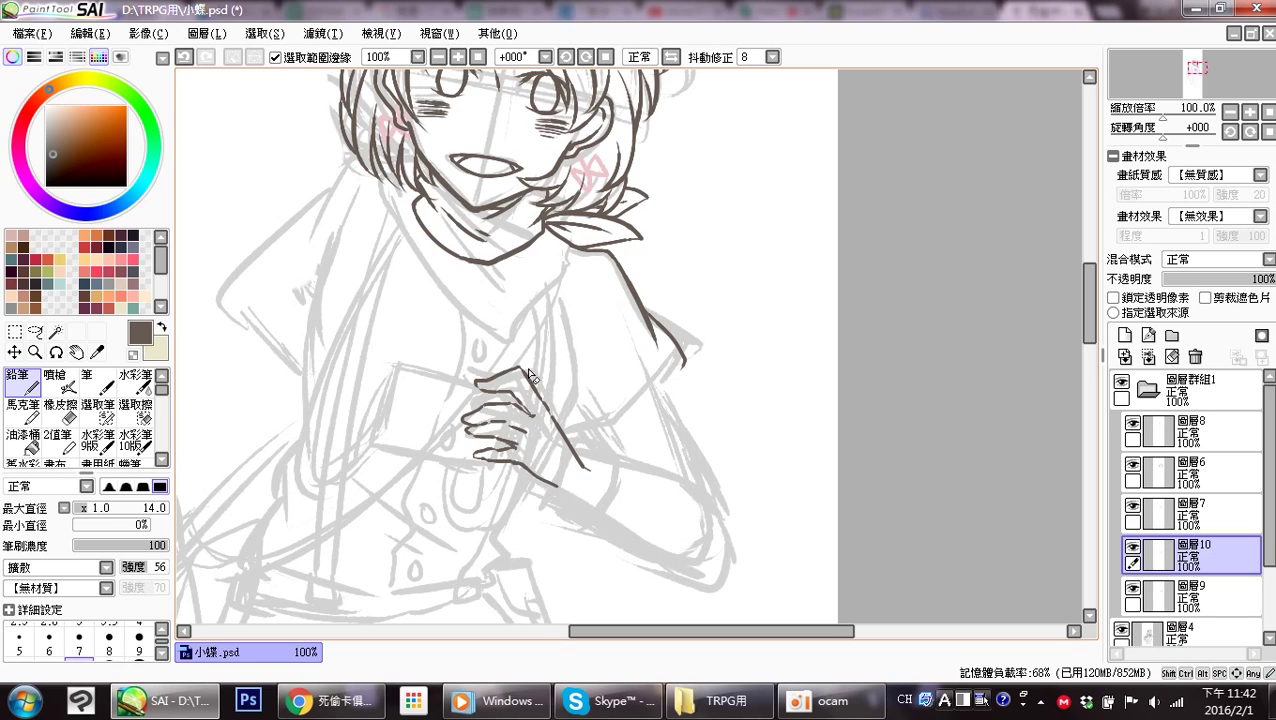
# Clean up the hand's line art by erasing excess line at the knuckle and reworking its outline.
pyautogui.press('e')
pyautogui.moveTo(527, 373); pyautogui.dragTo(545, 402)
pyautogui.press('n')
pyautogui.moveTo(477, 381)
pyautogui.mouseDown()
pyautogui.moveTo(523, 376)
pyautogui.moveTo(548, 409)
pyautogui.moveTo(507, 456)
pyautogui.moveTo(536, 363)
pyautogui.mouseUp()
pyautogui.press('e')
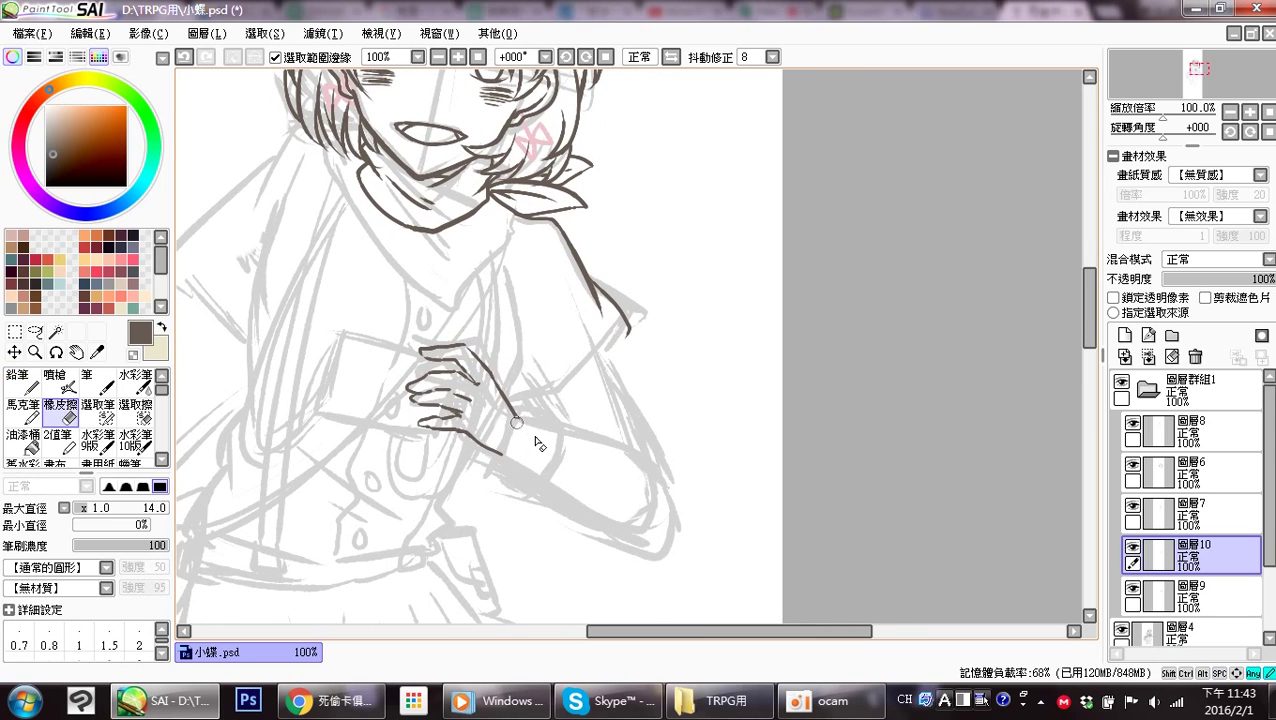
# Close the hand's outline at the wrist and ink the cuff band around it.
pyautogui.press('n')
pyautogui.moveTo(514, 413); pyautogui.dragTo(503, 463)
pyautogui.hotkey('ctrl', 'z')
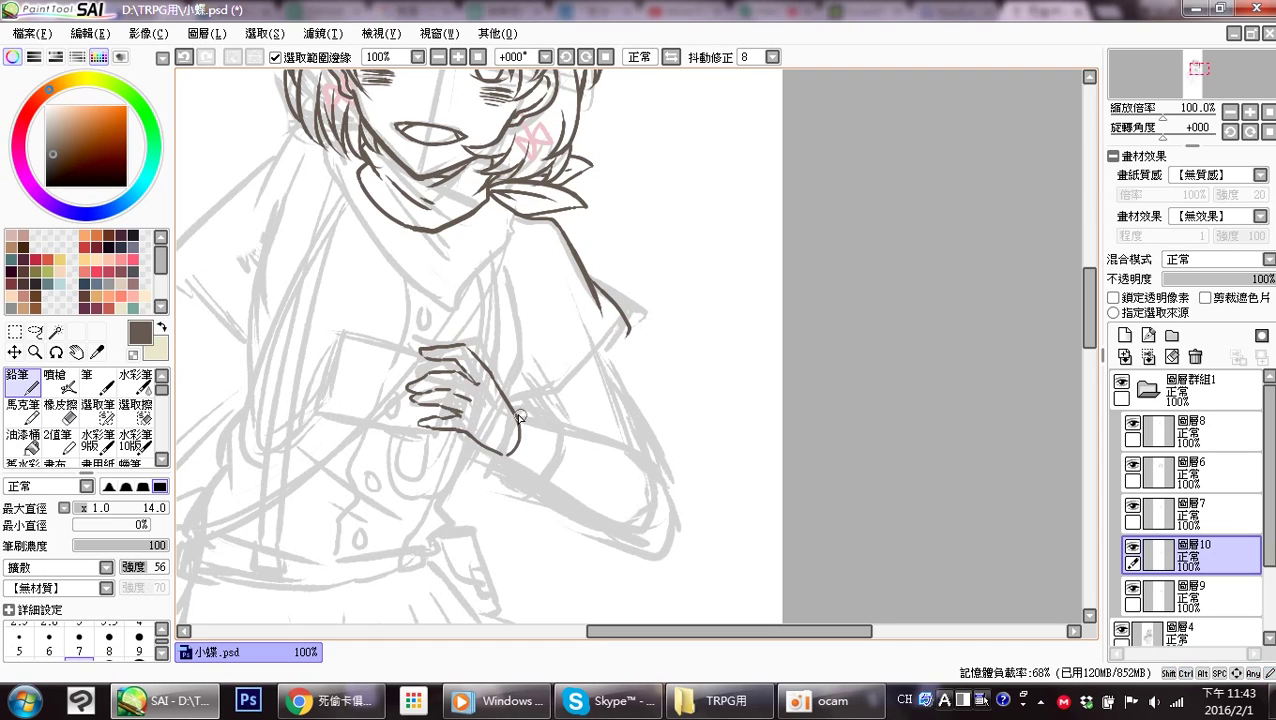
pyautogui.moveTo(544, 419)
pyautogui.mouseDown()
pyautogui.moveTo(558, 428)
pyautogui.moveTo(550, 468)
pyautogui.moveTo(519, 466)
pyautogui.moveTo(538, 475)
pyautogui.mouseUp()
pyautogui.press('space')
pyautogui.moveTo(526, 388); pyautogui.dragTo(551, 433)
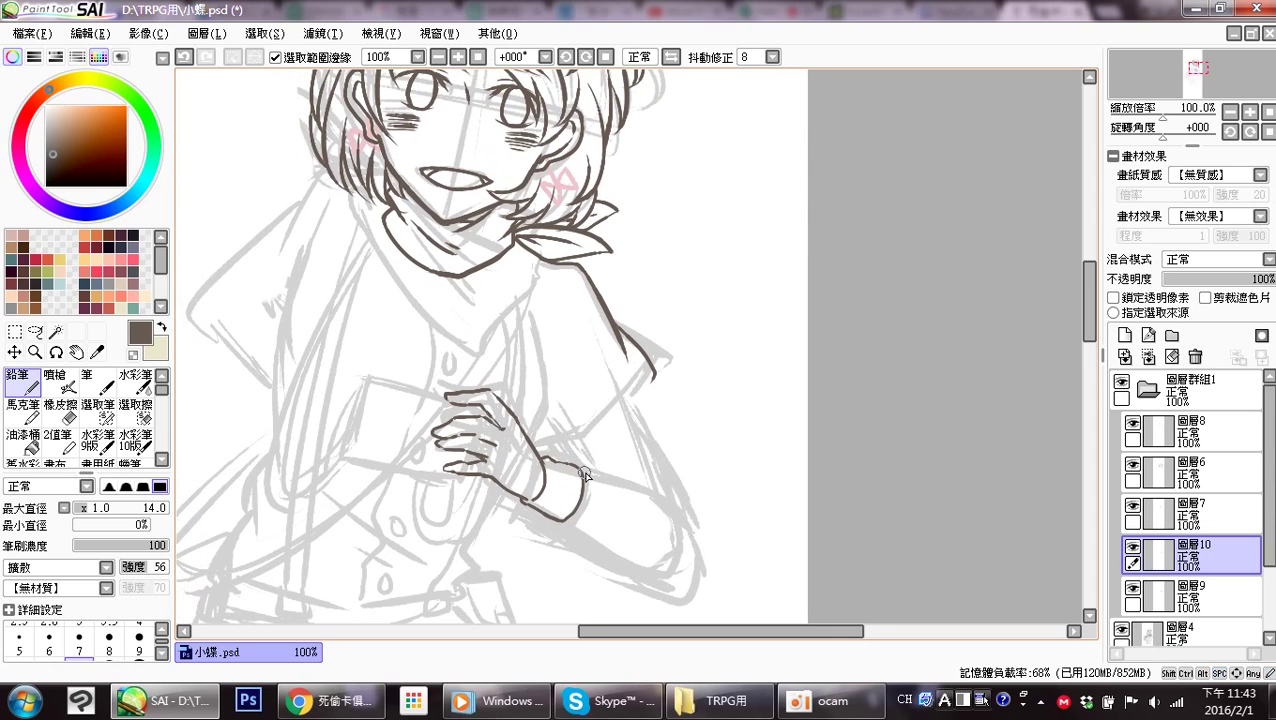
# Ink the upper and lower edges of the forearm from the cuff to the elbow.
pyautogui.moveTo(578, 473); pyautogui.dragTo(670, 500)
pyautogui.moveTo(567, 519)
pyautogui.mouseDown()
pyautogui.moveTo(632, 558)
pyautogui.moveTo(687, 567)
pyautogui.mouseUp()
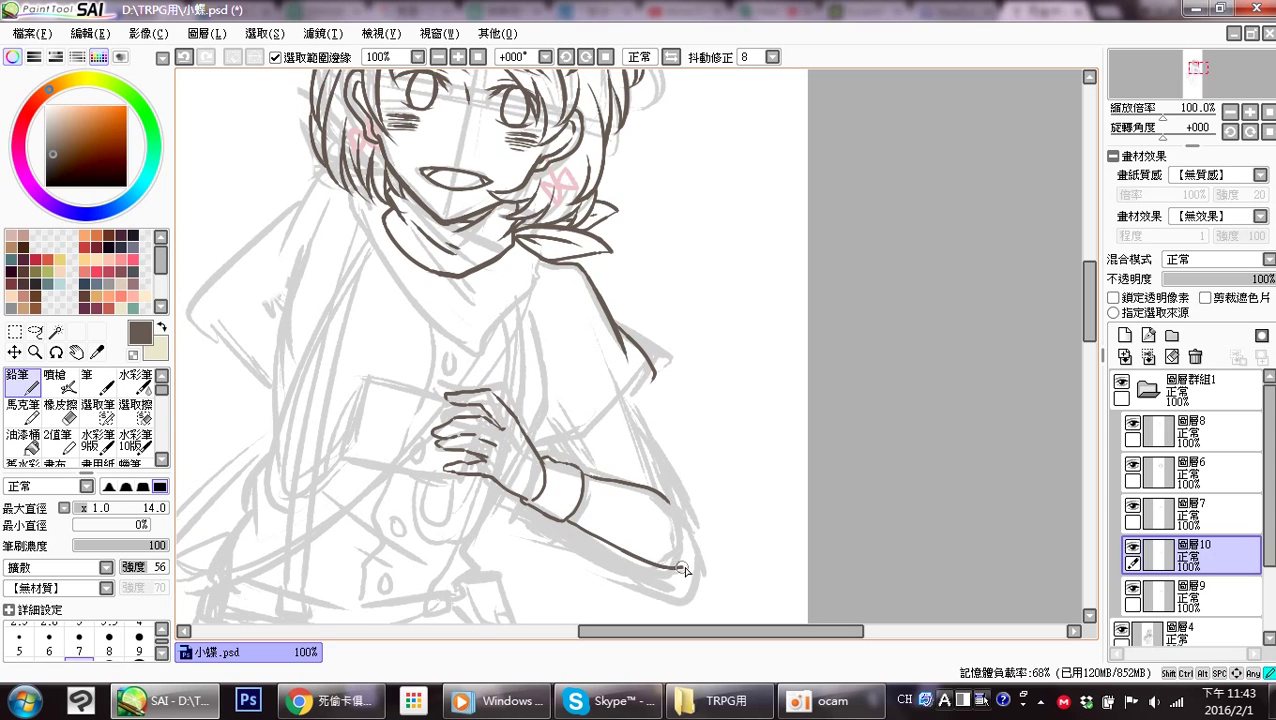
pyautogui.moveTo(660, 393)
pyautogui.mouseDown()
pyautogui.moveTo(678, 382)
pyautogui.moveTo(652, 440)
pyautogui.mouseUp()
# Ink the short sleeve's inner fold and its hem from the outer corner back to the wrist.
pyautogui.moveTo(555, 383)
pyautogui.mouseDown()
pyautogui.moveTo(548, 333)
pyautogui.moveTo(571, 310)
pyautogui.moveTo(535, 429)
pyautogui.mouseUp()
pyautogui.moveTo(544, 406); pyautogui.dragTo(536, 426)
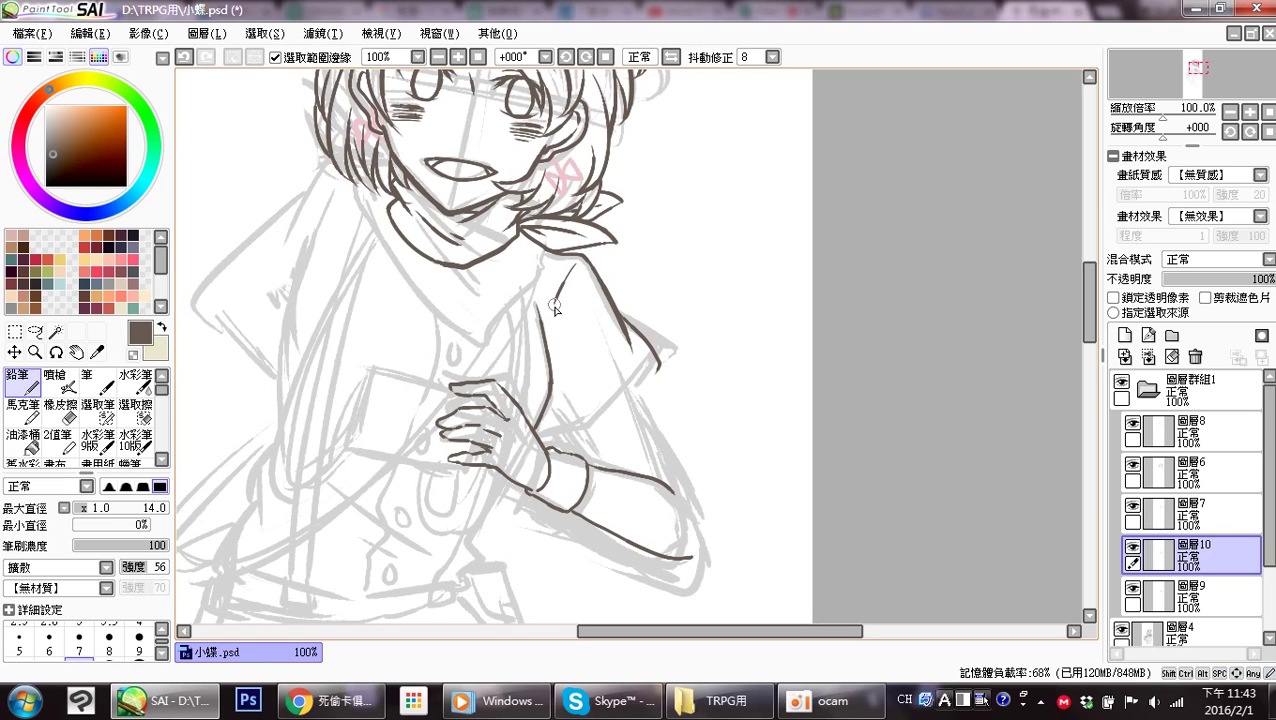
pyautogui.hotkey('ctrl', 'z')
pyautogui.moveTo(574, 264); pyautogui.dragTo(547, 333)
pyautogui.moveTo(658, 366)
pyautogui.mouseDown()
pyautogui.moveTo(587, 424)
pyautogui.moveTo(541, 436)
pyautogui.mouseUp()
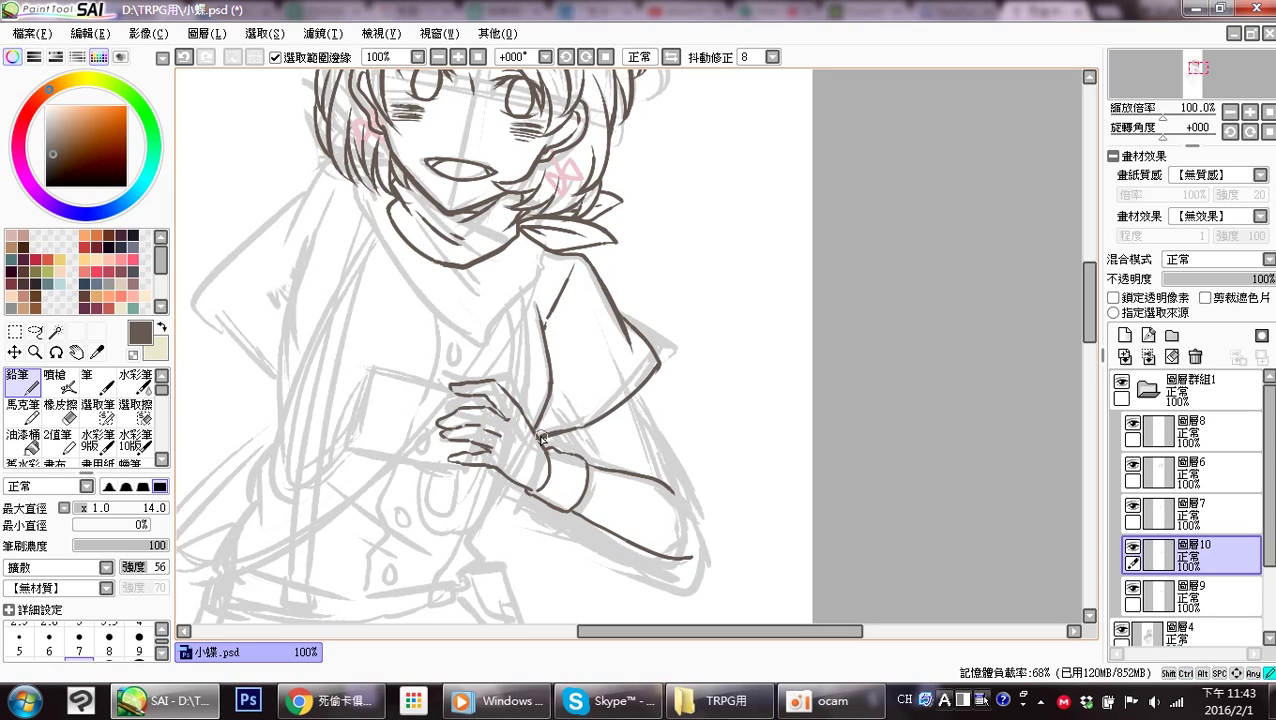
pyautogui.moveTo(640, 428); pyautogui.dragTo(585, 353)
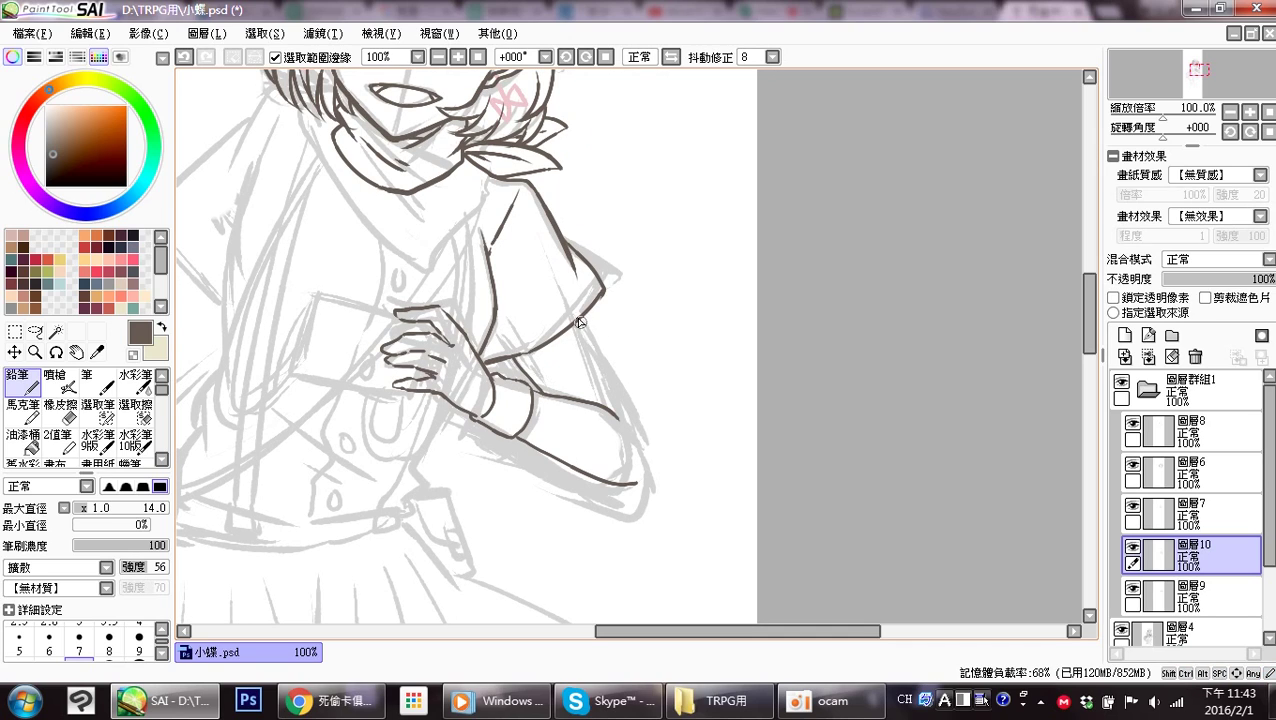
# Ink the outer arm line from the sleeve hem down around the elbow to meet the forearm.
pyautogui.hotkey('ctrl', 'z')
pyautogui.moveTo(578, 317); pyautogui.dragTo(593, 349)
pyautogui.moveTo(578, 318); pyautogui.dragTo(632, 420)
pyautogui.hotkey('ctrl', 'z')
pyautogui.moveTo(586, 334); pyautogui.dragTo(631, 439)
pyautogui.hotkey('ctrl', 'z')
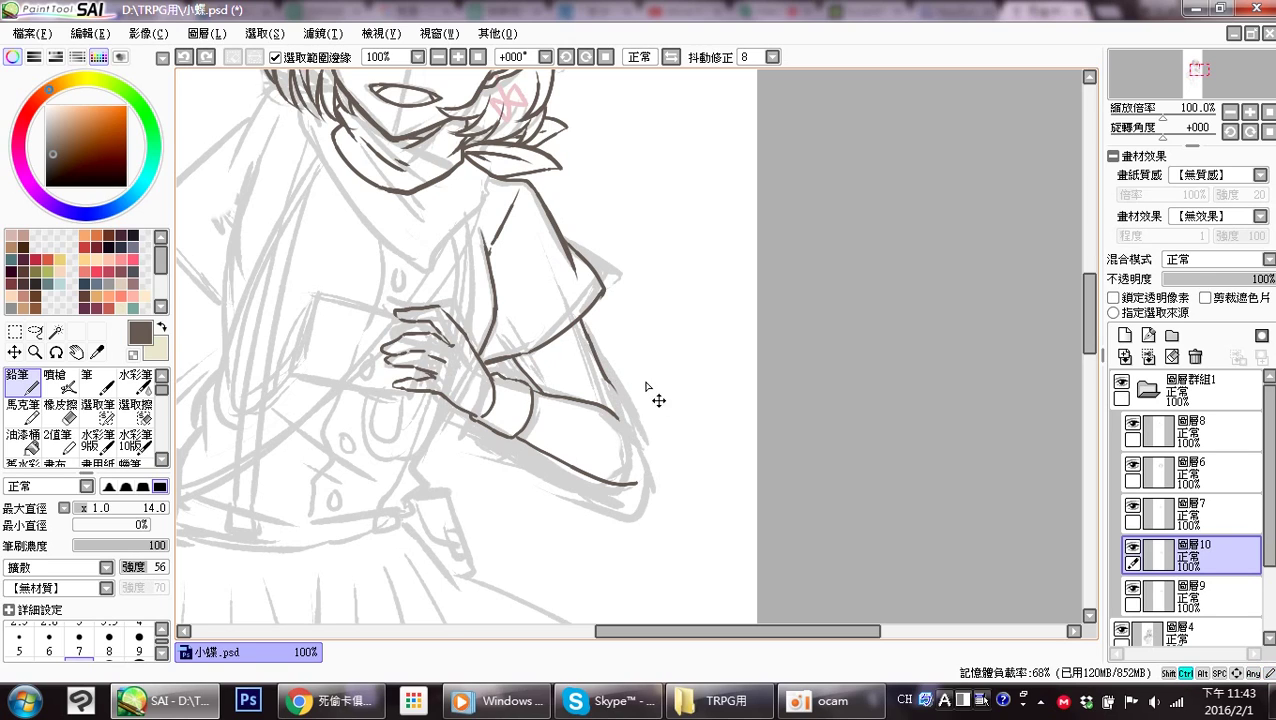
pyautogui.moveTo(598, 370)
pyautogui.mouseDown()
pyautogui.moveTo(641, 457)
pyautogui.moveTo(634, 483)
pyautogui.mouseUp()
pyautogui.moveTo(625, 361); pyautogui.dragTo(730, 463)
pyautogui.moveTo(689, 418); pyautogui.dragTo(728, 475)
pyautogui.moveTo(627, 425); pyautogui.dragTo(588, 320)
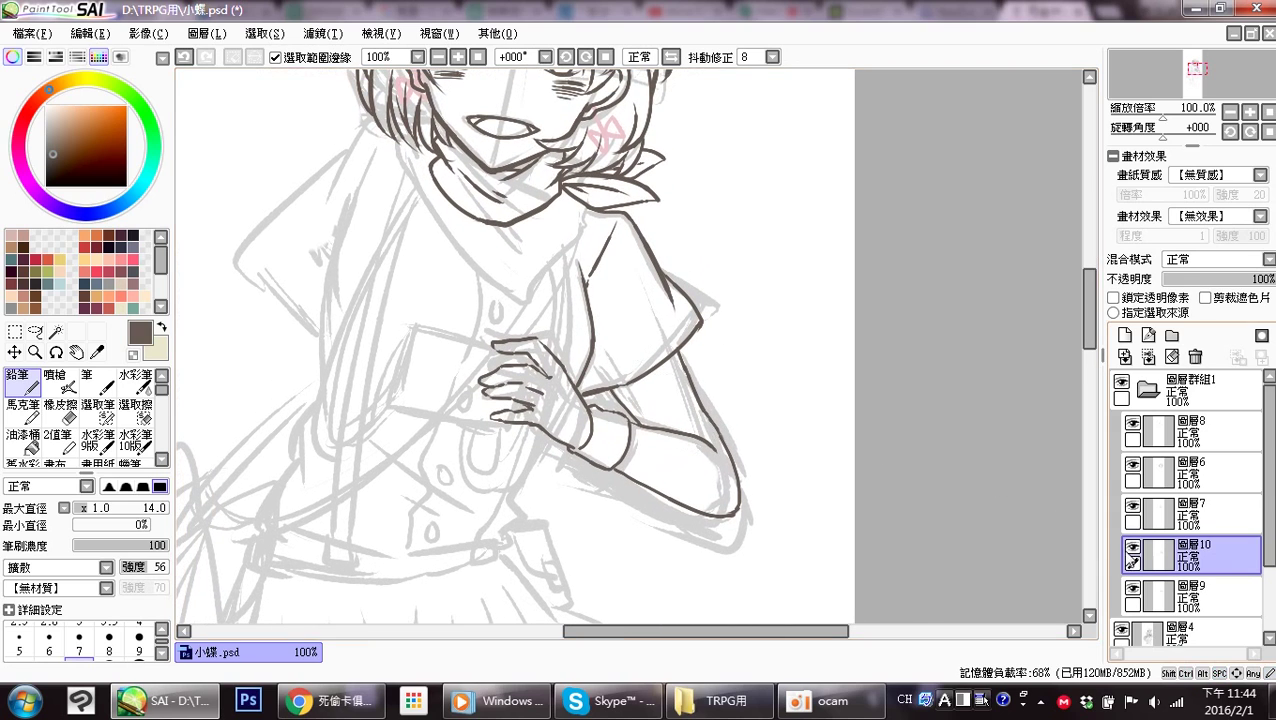
# Check the contents of 圖層10 and 圖層9 by toggling their visibility, and add a new layer directly above 圖層9.
pyautogui.click(1133, 547)
pyautogui.click(1133, 547)
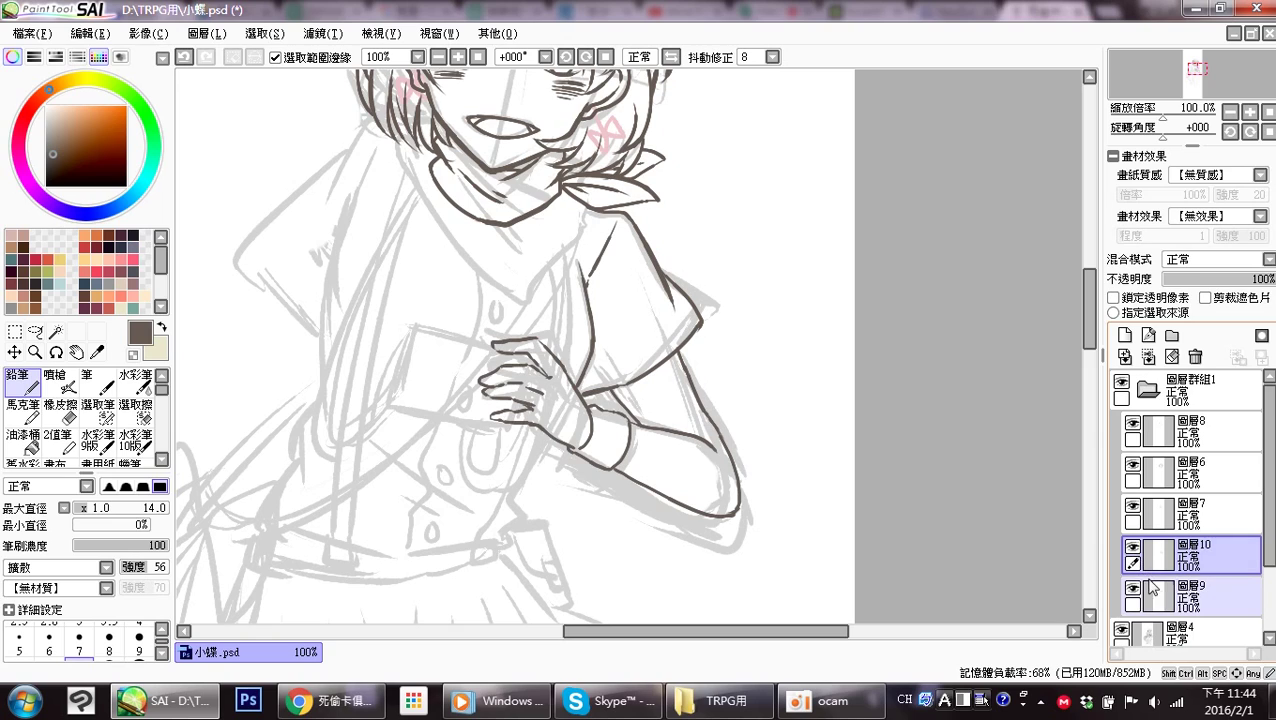
pyautogui.click(1133, 588)
pyautogui.click(1133, 588)
pyautogui.click(1205, 593)
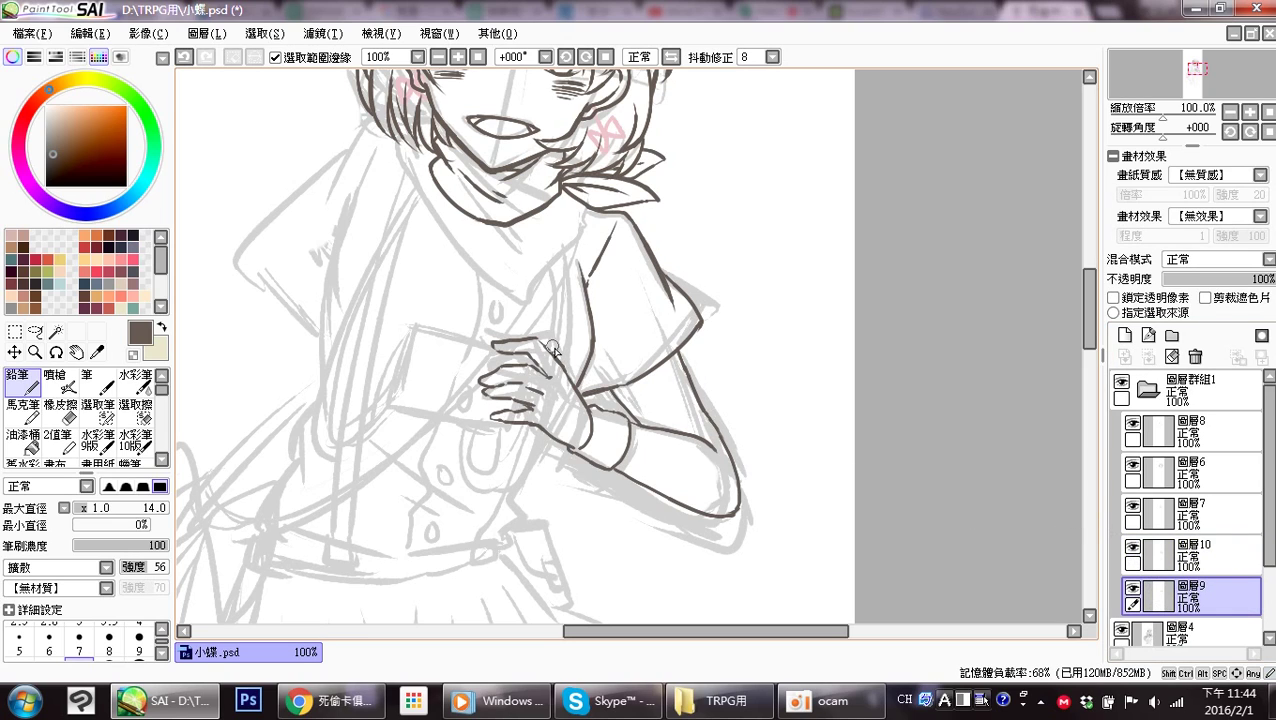
pyautogui.click(1124, 336)
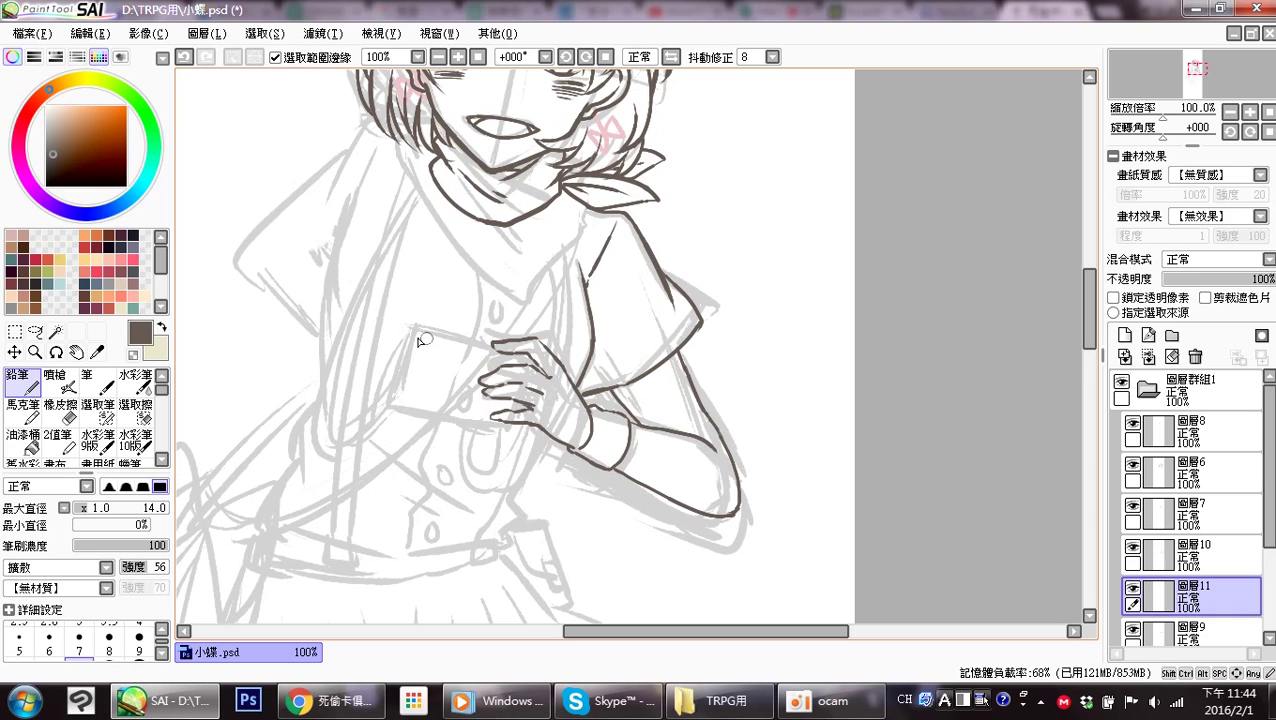
# Ink the top edge of the camera from its outer corner to the fingers on 圖層11.
pyautogui.moveTo(405, 343); pyautogui.dragTo(490, 347)
pyautogui.hotkey('ctrl', 'z')
pyautogui.moveTo(408, 342); pyautogui.dragTo(494, 352)
pyautogui.hotkey('ctrl', 'z')
pyautogui.moveTo(408, 342); pyautogui.dragTo(488, 351)
# Ink the vertical outer edge of the camera's front face down from the top corner.
pyautogui.moveTo(408, 345); pyautogui.dragTo(407, 420)
pyautogui.hotkey('ctrl', 'z')
pyautogui.moveTo(408, 345); pyautogui.dragTo(407, 405)
pyautogui.hotkey('ctrl', 'z')
pyautogui.moveTo(409, 345); pyautogui.dragTo(405, 408)
pyautogui.moveTo(407, 374); pyautogui.dragTo(405, 413)
pyautogui.hotkey('ctrl', 'z')
pyautogui.moveTo(408, 345)
pyautogui.mouseDown()
pyautogui.moveTo(401, 417)
pyautogui.moveTo(500, 433)
pyautogui.mouseUp()
pyautogui.hotkey('ctrl', 'z')
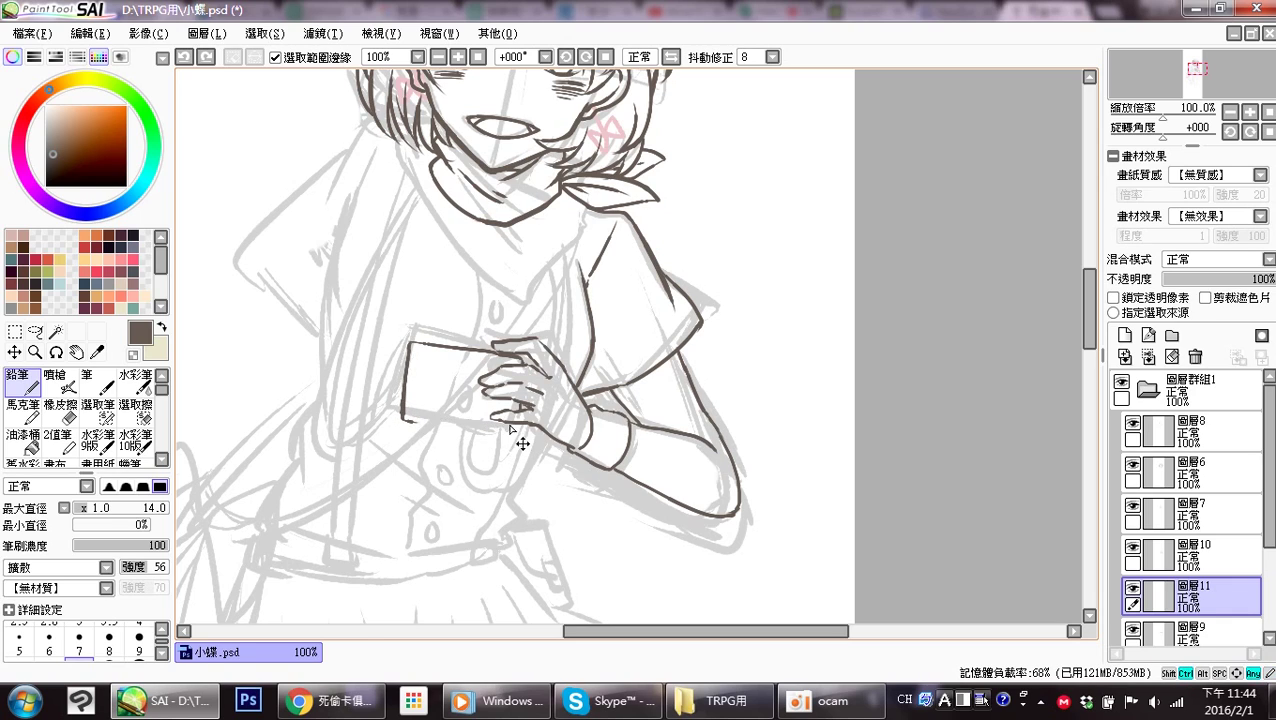
# Ink the bottom edge of the camera's front face from its outer corner to the fingers.
pyautogui.moveTo(407, 422); pyautogui.dragTo(514, 430)
pyautogui.hotkey('ctrl', 'z')
pyautogui.moveTo(404, 414); pyautogui.dragTo(518, 426)
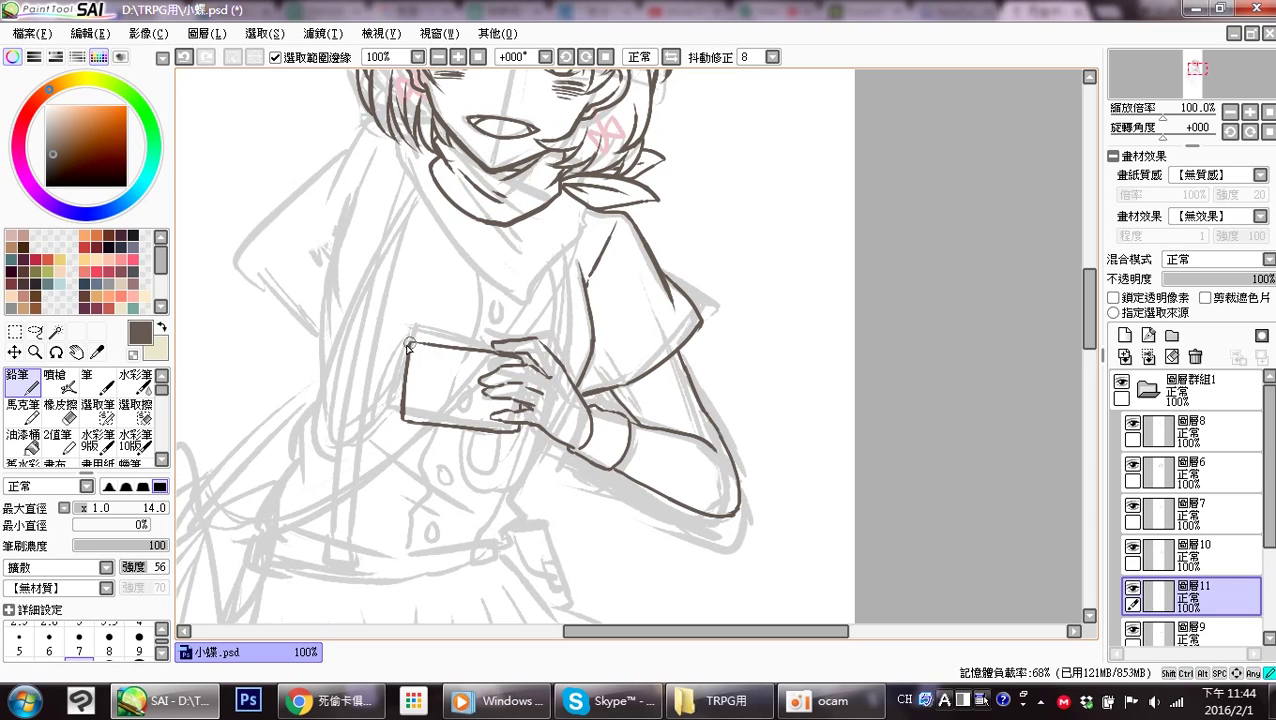
# Give the camera body thickness by inking its narrow side and bottom faces.
pyautogui.moveTo(406, 348); pyautogui.dragTo(393, 416)
pyautogui.hotkey('ctrl', 'z')
pyautogui.moveTo(407, 347)
pyautogui.mouseDown()
pyautogui.moveTo(392, 418)
pyautogui.moveTo(464, 432)
pyautogui.moveTo(400, 433)
pyautogui.moveTo(506, 440)
pyautogui.mouseUp()
pyautogui.hotkey('ctrl', 'z')
pyautogui.hotkey('ctrl', 'z')
pyautogui.moveTo(399, 430)
pyautogui.mouseDown()
pyautogui.moveTo(518, 435)
pyautogui.moveTo(488, 441)
pyautogui.mouseUp()
pyautogui.moveTo(476, 438); pyautogui.dragTo(513, 438)
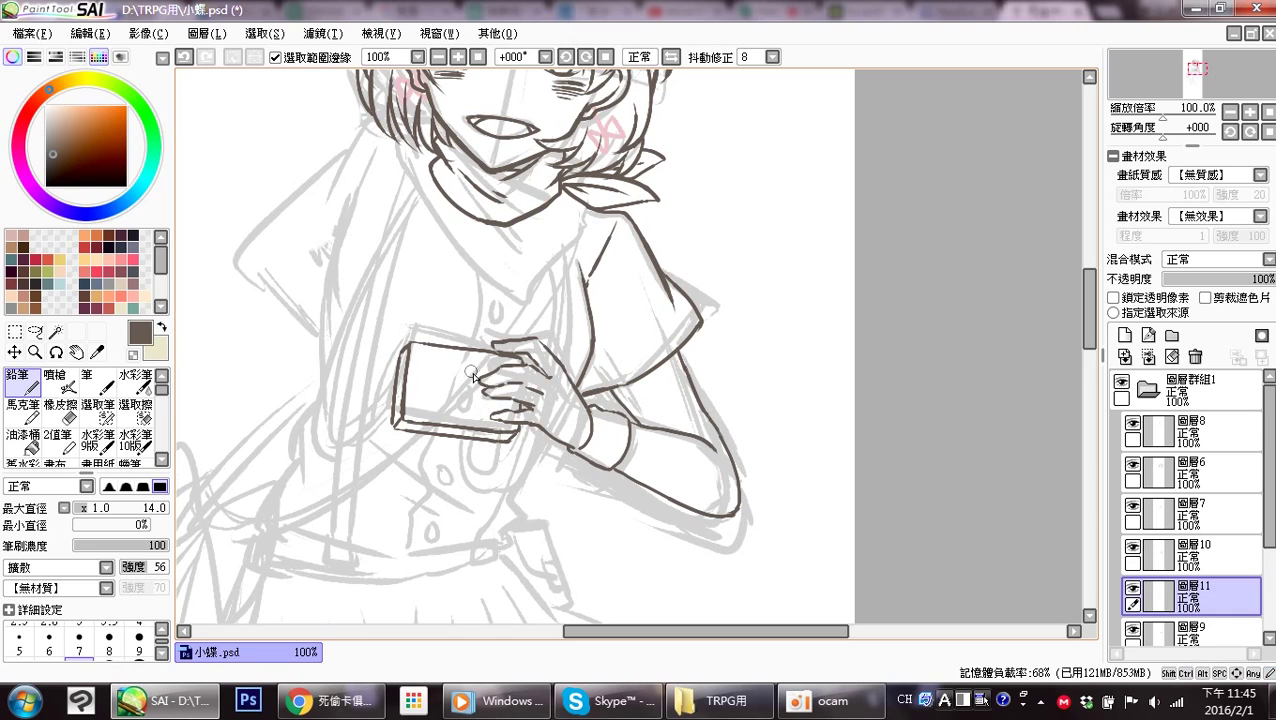
# Ink the round lens with its rim on the camera's front face beside the fingertips.
pyautogui.moveTo(461, 364)
pyautogui.mouseDown()
pyautogui.moveTo(438, 384)
pyautogui.moveTo(462, 365)
pyautogui.moveTo(449, 399)
pyautogui.moveTo(439, 376)
pyautogui.moveTo(473, 368)
pyautogui.moveTo(440, 373)
pyautogui.moveTo(472, 378)
pyautogui.moveTo(468, 388)
pyautogui.moveTo(463, 373)
pyautogui.moveTo(472, 389)
pyautogui.moveTo(440, 393)
pyautogui.moveTo(455, 400)
pyautogui.moveTo(438, 390)
pyautogui.mouseUp()
pyautogui.hotkey('ctrl', 'z')
pyautogui.hotkey('ctrl', 'z')
pyautogui.hotkey('ctrl', 'z')
pyautogui.hotkey('ctrl', 'z')
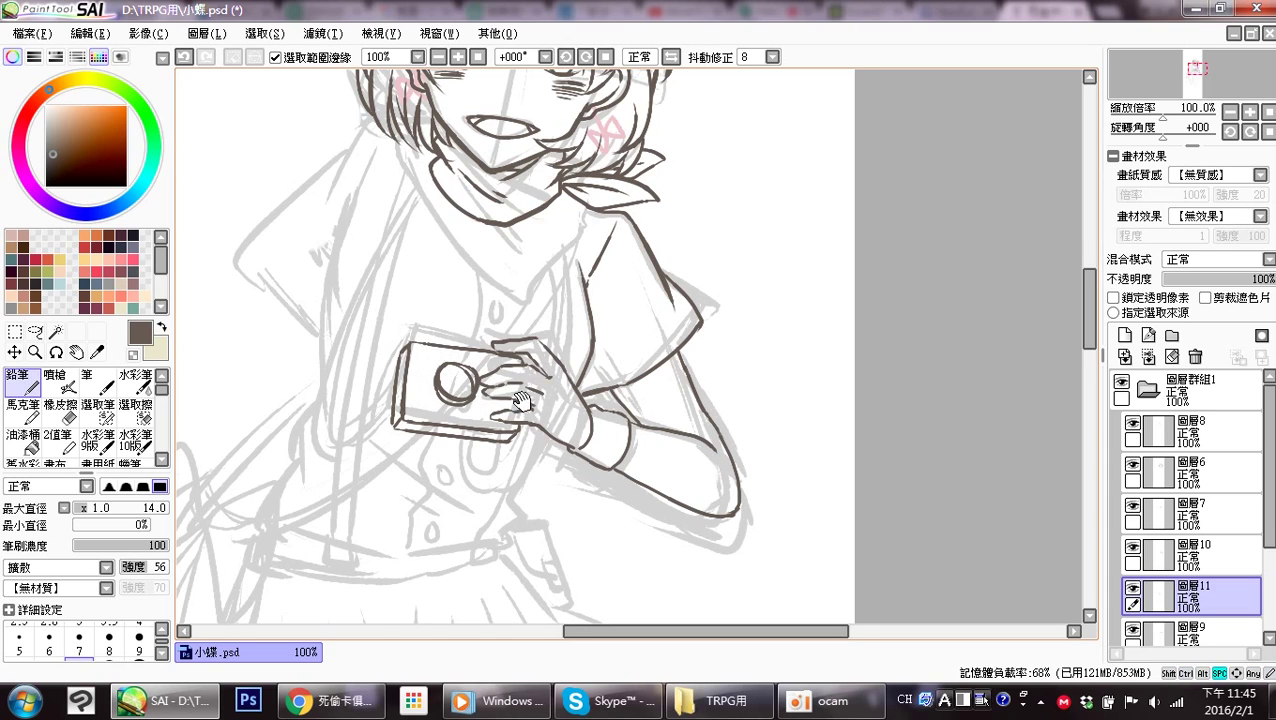
pyautogui.moveTo(522, 400); pyautogui.dragTo(536, 388)
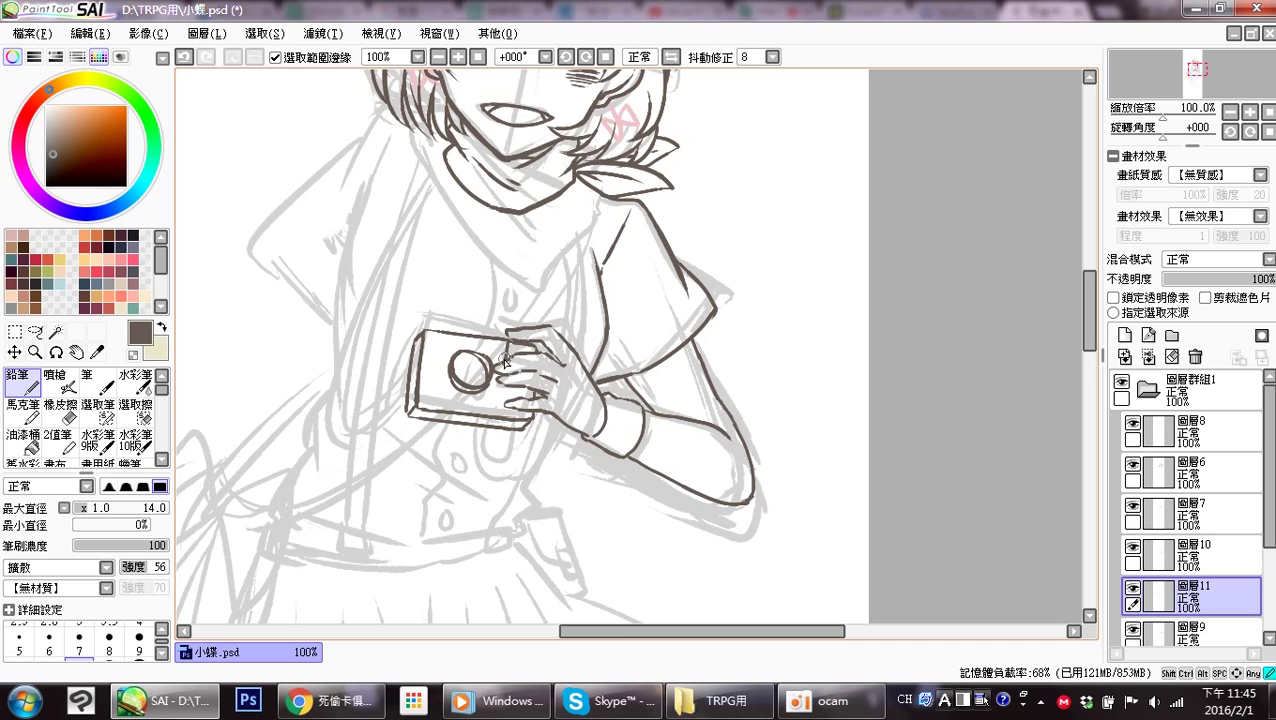
pyautogui.moveTo(509, 388); pyautogui.dragTo(505, 419)
pyautogui.moveTo(475, 342); pyautogui.dragTo(423, 350)
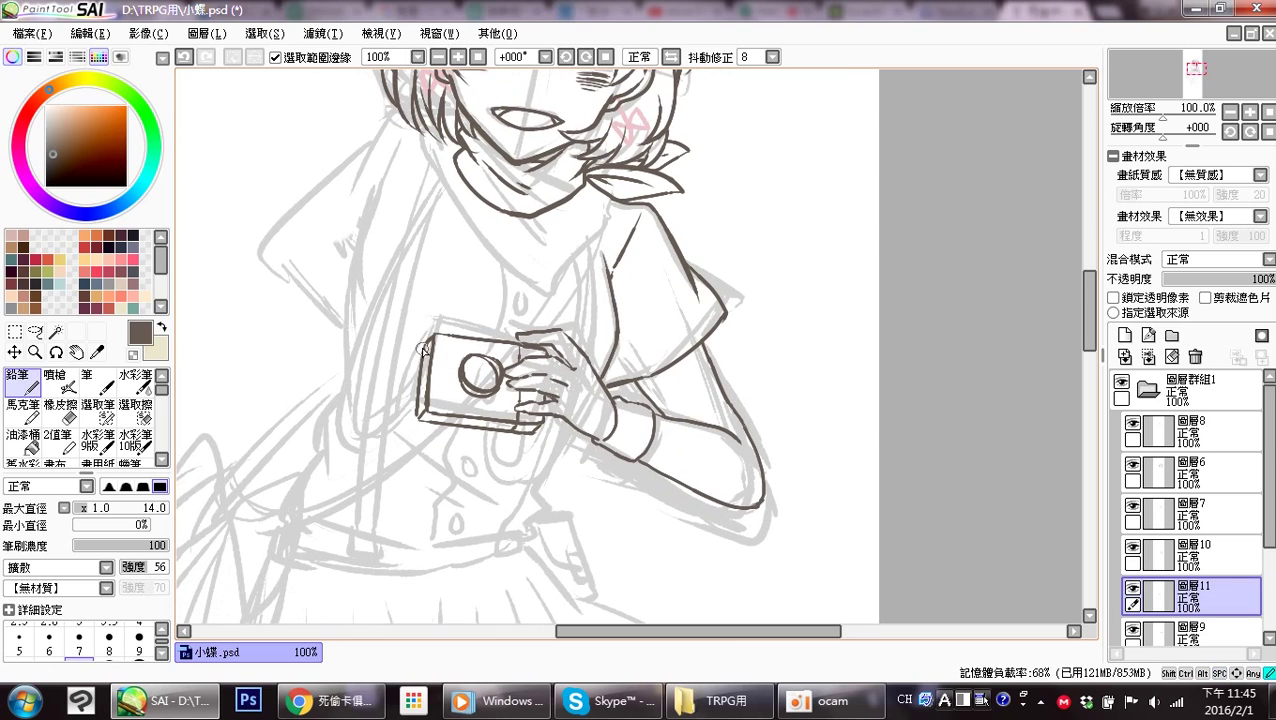
# Deepen the camera body with a second outline along its side and bottom faces.
pyautogui.moveTo(416, 356); pyautogui.dragTo(414, 395)
pyautogui.hotkey('ctrl', 'z')
pyautogui.moveTo(419, 350)
pyautogui.mouseDown()
pyautogui.moveTo(411, 426)
pyautogui.moveTo(515, 438)
pyautogui.mouseUp()
pyautogui.hotkey('ctrl', 'z')
pyautogui.hotkey('ctrl', 'z')
pyautogui.moveTo(412, 425); pyautogui.dragTo(512, 436)
pyautogui.hotkey('ctrl', 'z')
pyautogui.moveTo(410, 424); pyautogui.dragTo(520, 436)
pyautogui.hotkey('ctrl', 'z')
pyautogui.moveTo(412, 425); pyautogui.dragTo(530, 438)
pyautogui.hotkey('ctrl', 'z')
pyautogui.hotkey('ctrl', 'z')
pyautogui.moveTo(488, 436); pyautogui.dragTo(468, 436)
# Ink a small rectangular viewfinder window on the camera's front and darken the upper part of its side face.
pyautogui.press('space')
pyautogui.moveTo(440, 360)
pyautogui.mouseDown()
pyautogui.moveTo(430, 380)
pyautogui.moveTo(432, 360)
pyautogui.moveTo(459, 372)
pyautogui.mouseUp()
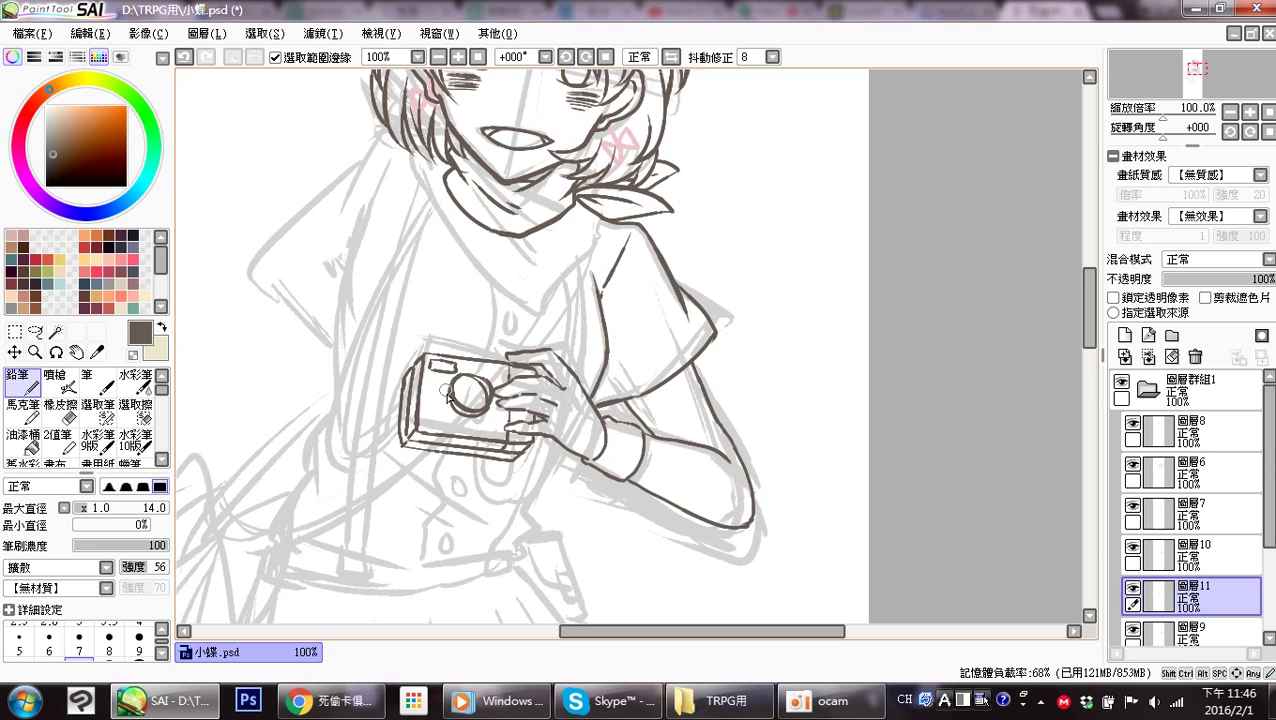
pyautogui.moveTo(480, 368); pyautogui.dragTo(492, 408)
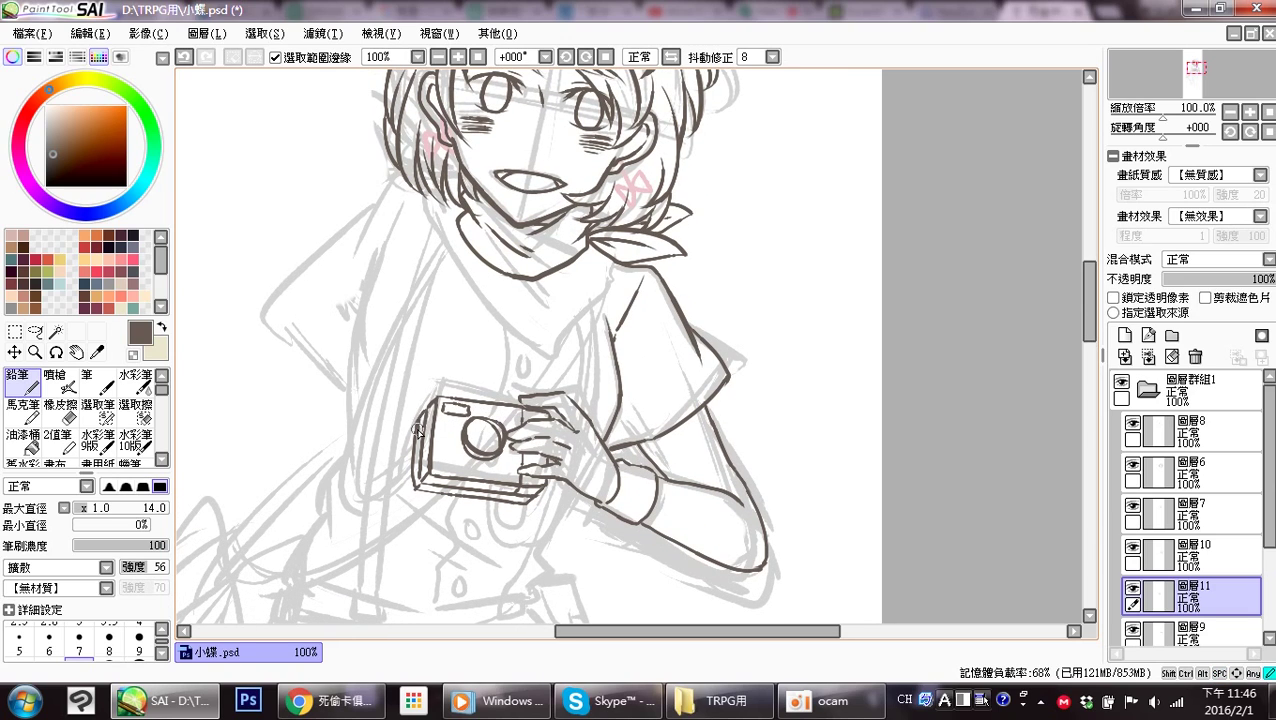
pyautogui.hotkey('ctrl', 'z')
pyautogui.moveTo(427, 406); pyautogui.dragTo(429, 403)
pyautogui.moveTo(419, 428)
pyautogui.mouseDown()
pyautogui.moveTo(431, 405)
pyautogui.moveTo(423, 419)
pyautogui.mouseUp()
pyautogui.moveTo(487, 398)
pyautogui.mouseDown()
pyautogui.moveTo(485, 472)
pyautogui.moveTo(497, 410)
pyautogui.moveTo(472, 437)
pyautogui.mouseUp()
pyautogui.hotkey('ctrl', 'z')
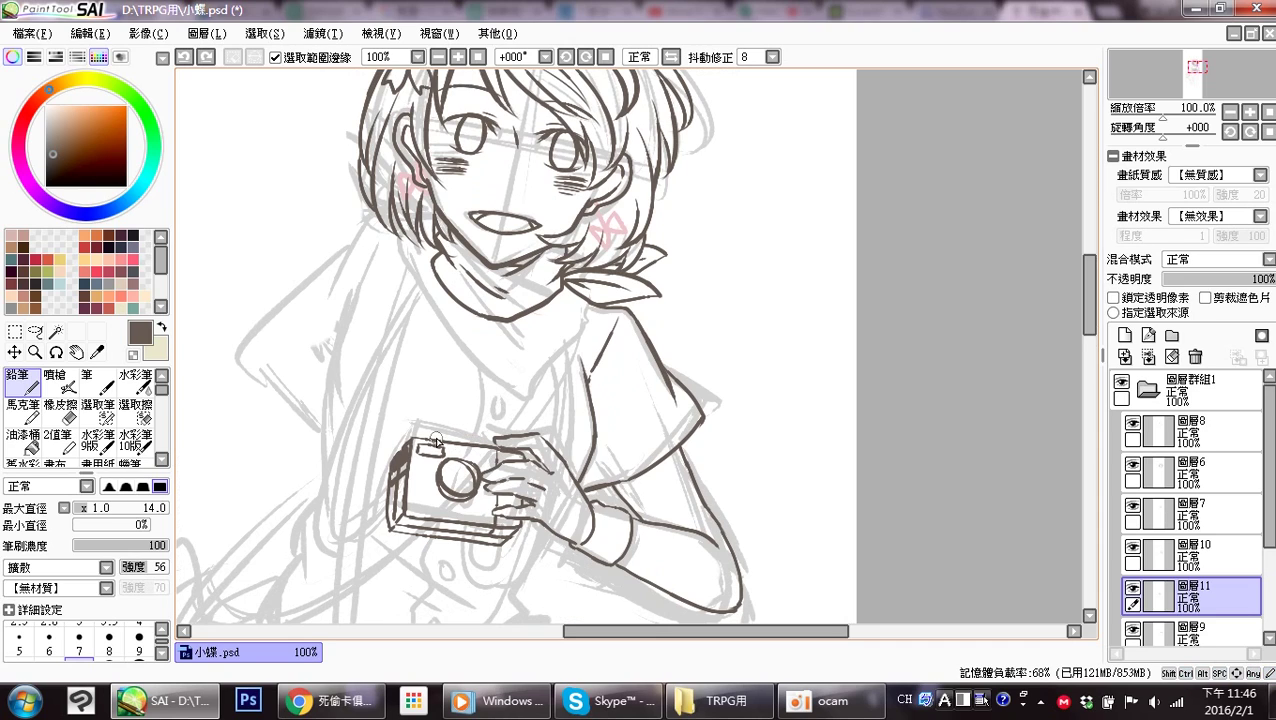
# Add the raised plate on top of the camera and small rectangular details along its lower front.
pyautogui.moveTo(478, 443); pyautogui.dragTo(478, 437)
pyautogui.moveTo(414, 501); pyautogui.dragTo(414, 511)
pyautogui.moveTo(415, 501)
pyautogui.mouseDown()
pyautogui.moveTo(419, 513)
pyautogui.moveTo(463, 516)
pyautogui.mouseUp()
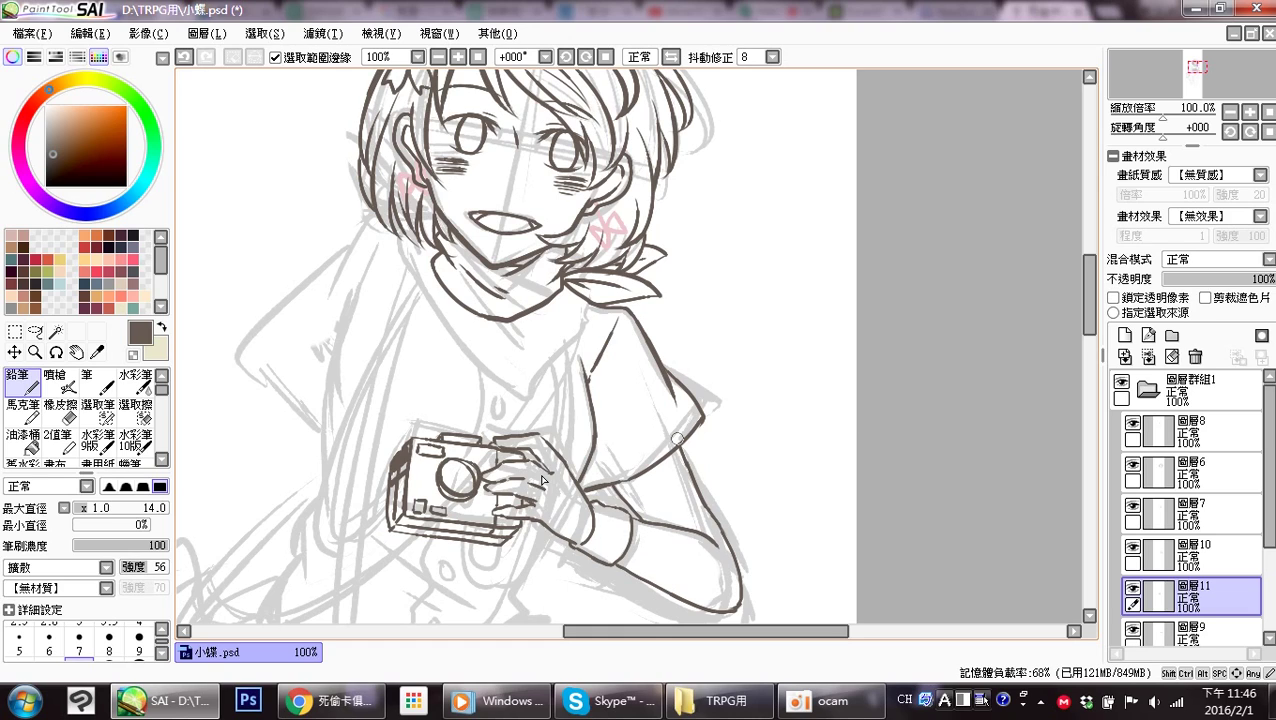
pyautogui.moveTo(405, 460); pyautogui.dragTo(406, 452)
pyautogui.moveTo(482, 545); pyautogui.dragTo(508, 539)
pyautogui.click(1132, 588)
pyautogui.click(1132, 588)
# Ink the camera strap as a curved double line from the scarf's left end down to the camera's outer side.
pyautogui.moveTo(471, 284); pyautogui.dragTo(497, 254)
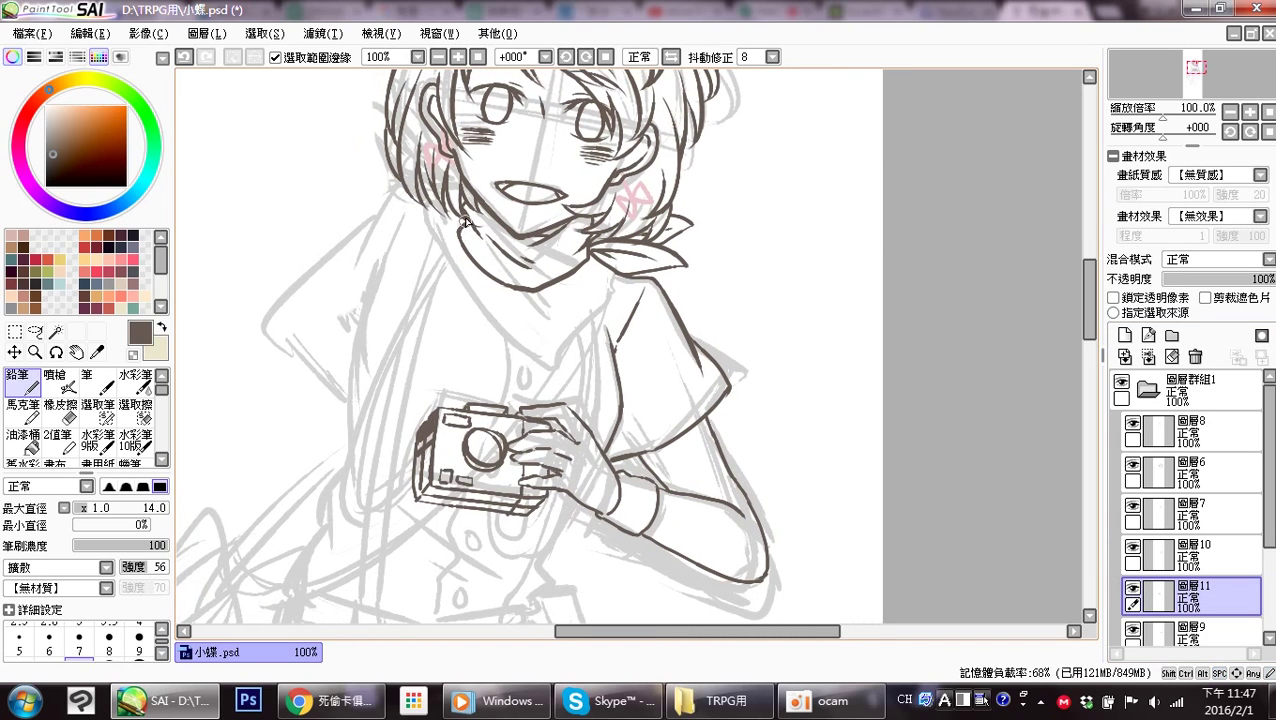
pyautogui.moveTo(463, 222)
pyautogui.mouseDown()
pyautogui.moveTo(402, 315)
pyautogui.moveTo(382, 453)
pyautogui.mouseUp()
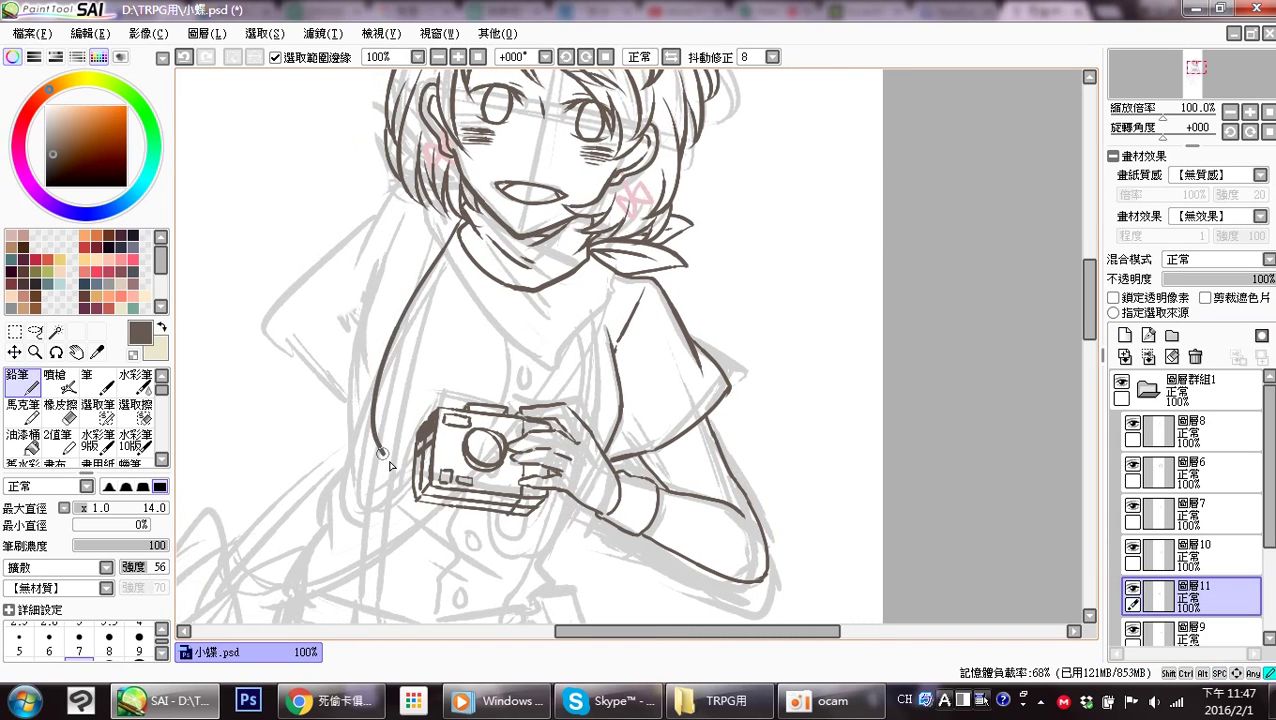
pyautogui.hotkey('ctrl', 'z')
pyautogui.moveTo(457, 238); pyautogui.dragTo(345, 440)
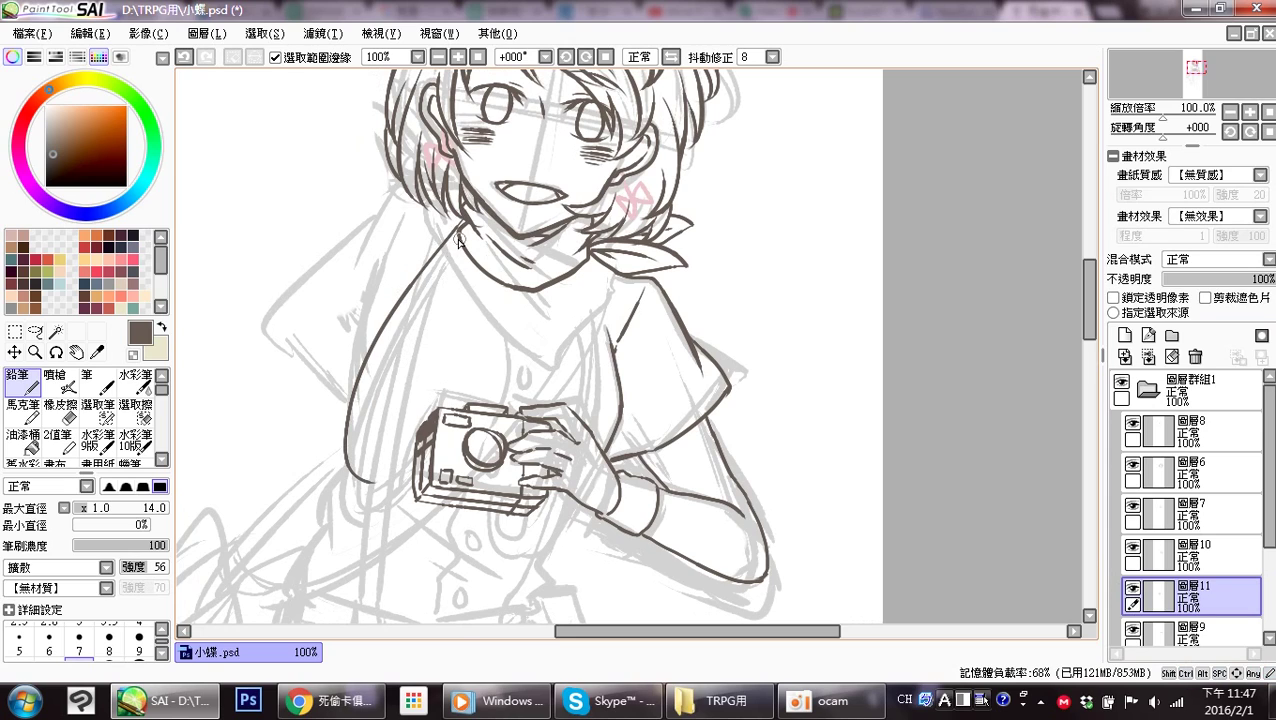
pyautogui.hotkey('ctrl', 'z')
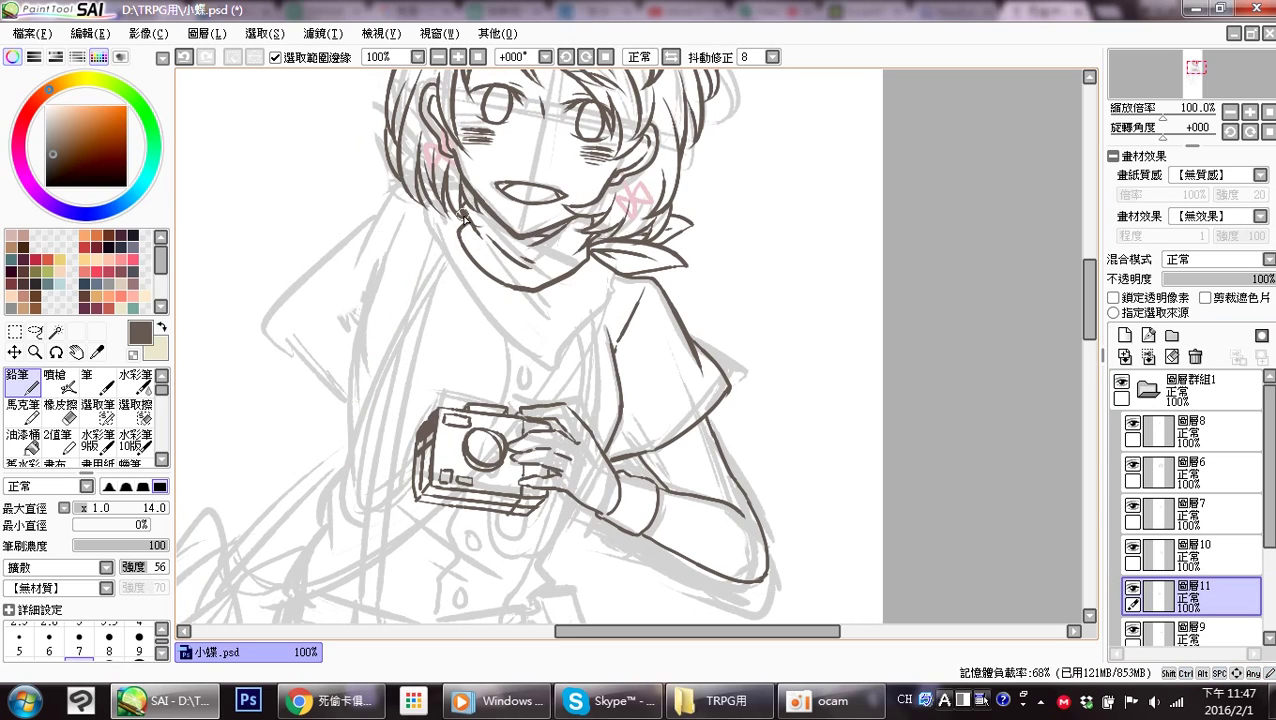
pyautogui.moveTo(464, 224)
pyautogui.mouseDown()
pyautogui.moveTo(352, 385)
pyautogui.moveTo(368, 490)
pyautogui.mouseUp()
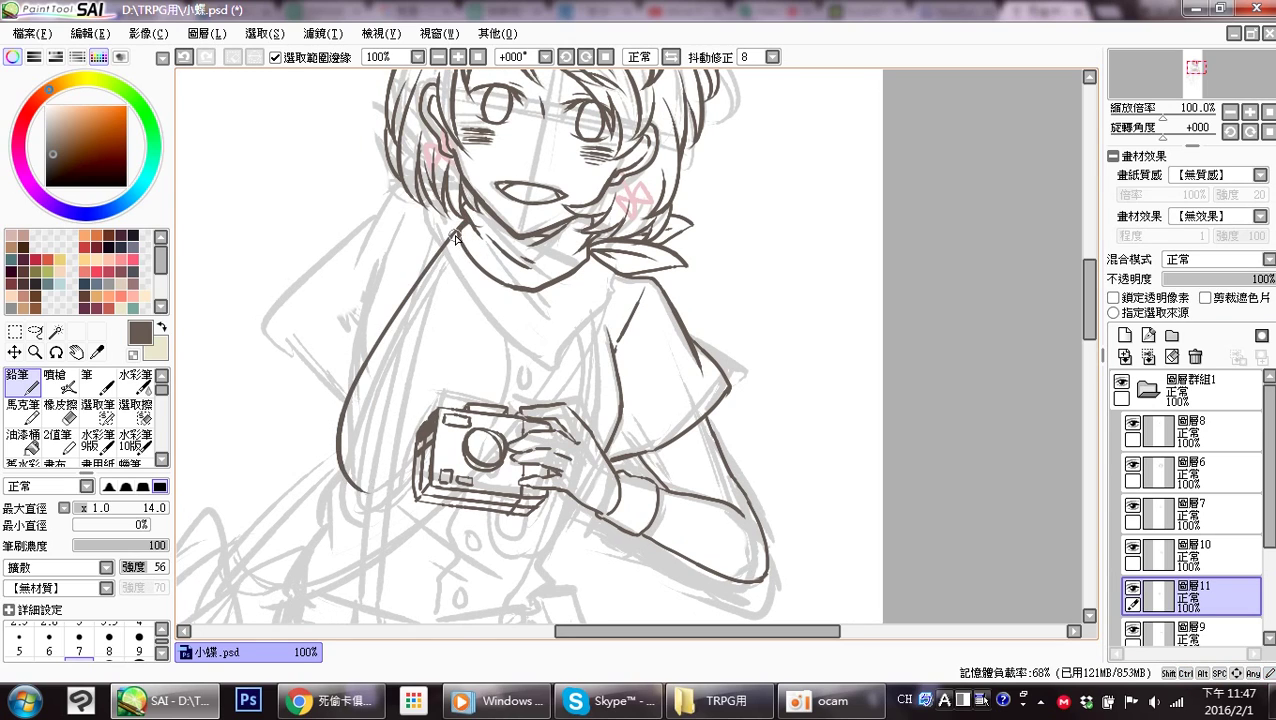
pyautogui.moveTo(455, 238)
pyautogui.mouseDown()
pyautogui.moveTo(342, 440)
pyautogui.moveTo(351, 477)
pyautogui.moveTo(381, 490)
pyautogui.moveTo(345, 470)
pyautogui.moveTo(368, 490)
pyautogui.moveTo(416, 444)
pyautogui.mouseUp()
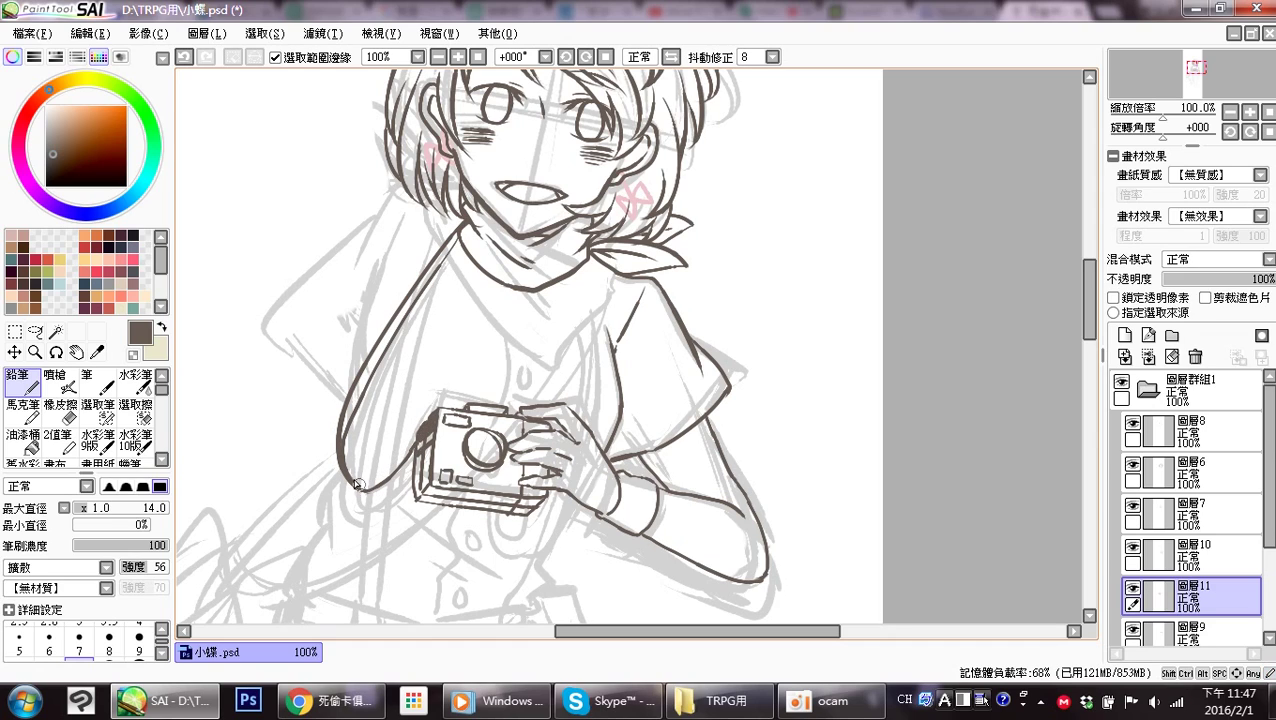
pyautogui.moveTo(348, 476)
pyautogui.mouseDown()
pyautogui.moveTo(376, 496)
pyautogui.moveTo(406, 478)
pyautogui.moveTo(432, 421)
pyautogui.mouseUp()
# Ink the strap's other half as two lines from the scarf knot to the hand, with its loop hanging beneath the camera.
pyautogui.moveTo(590, 251); pyautogui.dragTo(598, 440)
pyautogui.moveTo(584, 267); pyautogui.dragTo(574, 434)
pyautogui.hotkey('ctrl', 'z')
pyautogui.moveTo(584, 262)
pyautogui.mouseDown()
pyautogui.moveTo(575, 444)
pyautogui.moveTo(572, 420)
pyautogui.moveTo(586, 438)
pyautogui.mouseUp()
pyautogui.press('e')
pyautogui.press('n')
pyautogui.moveTo(560, 491)
pyautogui.mouseDown()
pyautogui.moveTo(568, 458)
pyautogui.moveTo(598, 478)
pyautogui.moveTo(580, 461)
pyautogui.moveTo(532, 506)
pyautogui.moveTo(518, 480)
pyautogui.moveTo(529, 494)
pyautogui.moveTo(578, 465)
pyautogui.moveTo(567, 454)
pyautogui.moveTo(548, 507)
pyautogui.moveTo(528, 482)
pyautogui.mouseUp()
pyautogui.hotkey('ctrl', 'z')
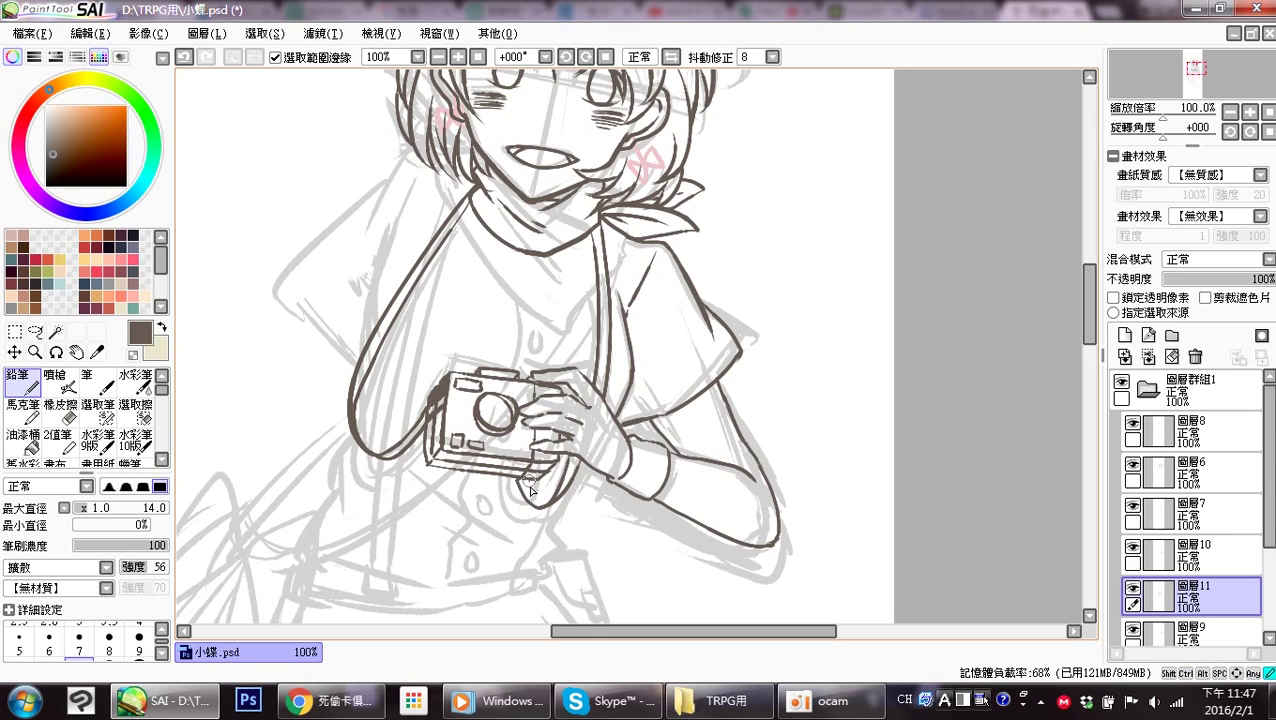
pyautogui.moveTo(609, 370); pyautogui.dragTo(574, 456)
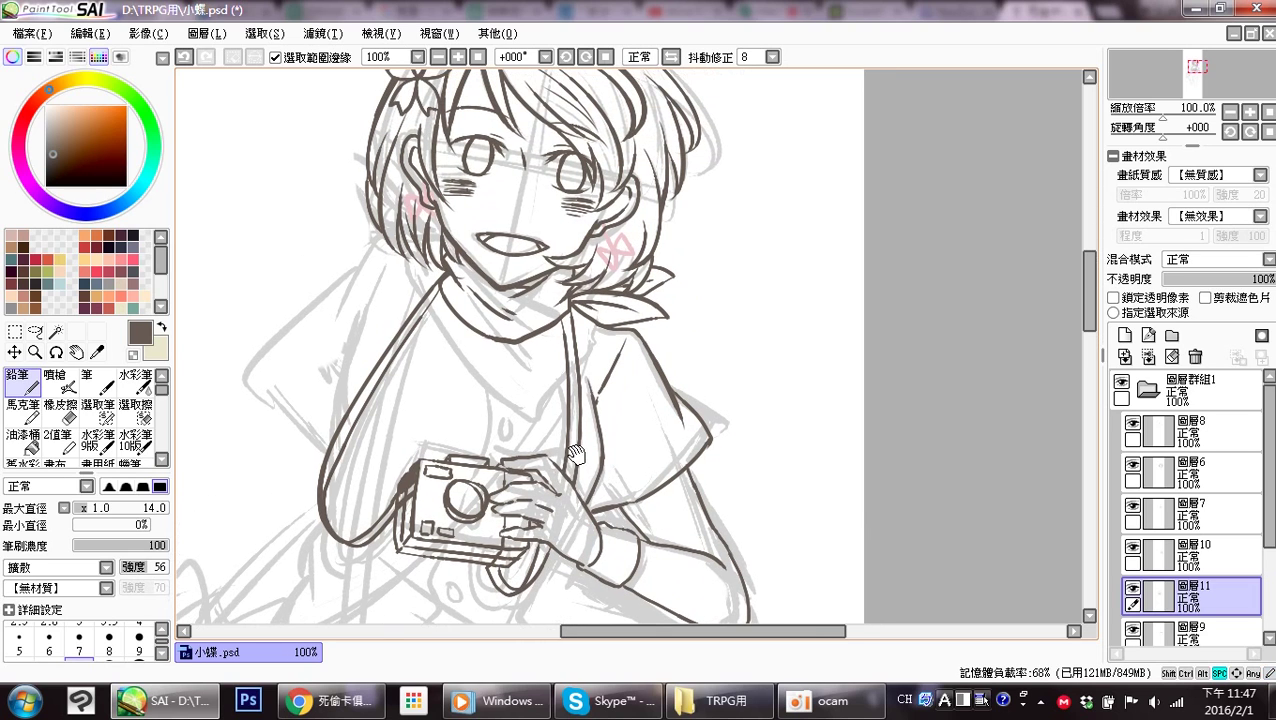
pyautogui.moveTo(593, 389); pyautogui.dragTo(594, 340)
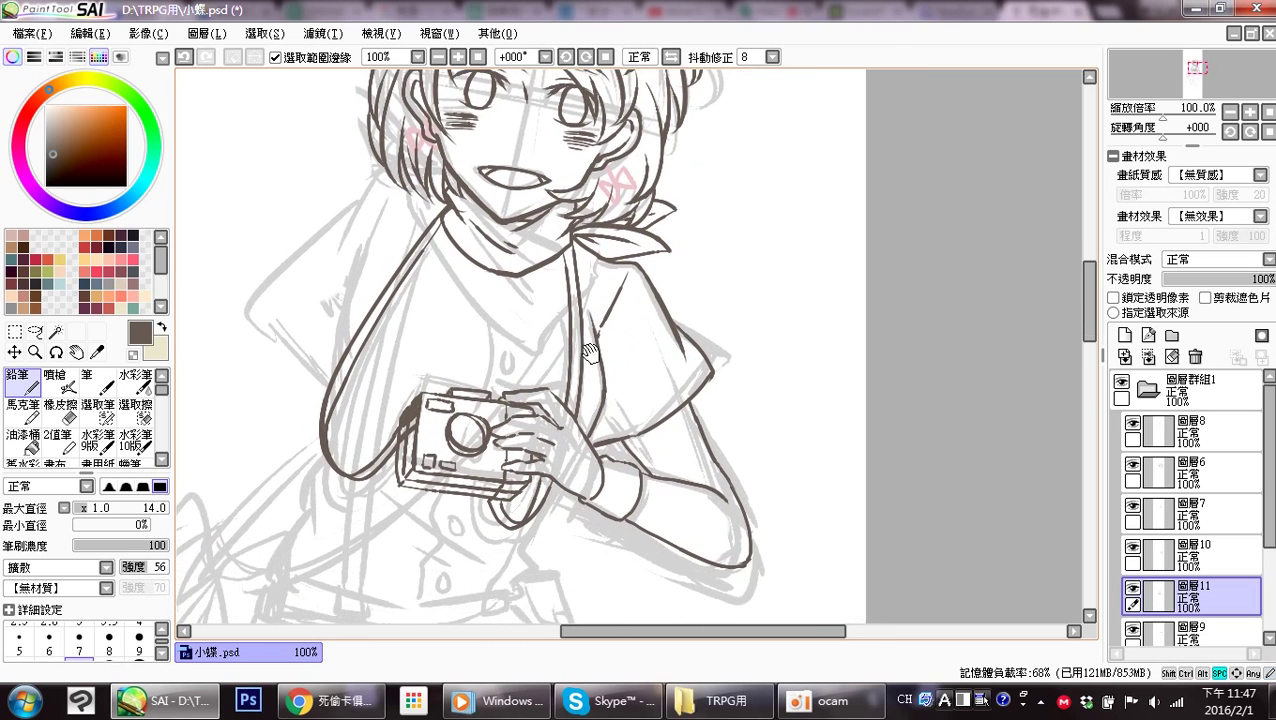
# On layer 圖層9, ink the shoulder line running from the scarf's left end to the uninked shoulder.
pyautogui.scroll(-2, 1190, 480)
pyautogui.click(1133, 558)
pyautogui.click(1133, 558)
pyautogui.click(1203, 578)
pyautogui.moveTo(509, 325); pyautogui.dragTo(556, 417)
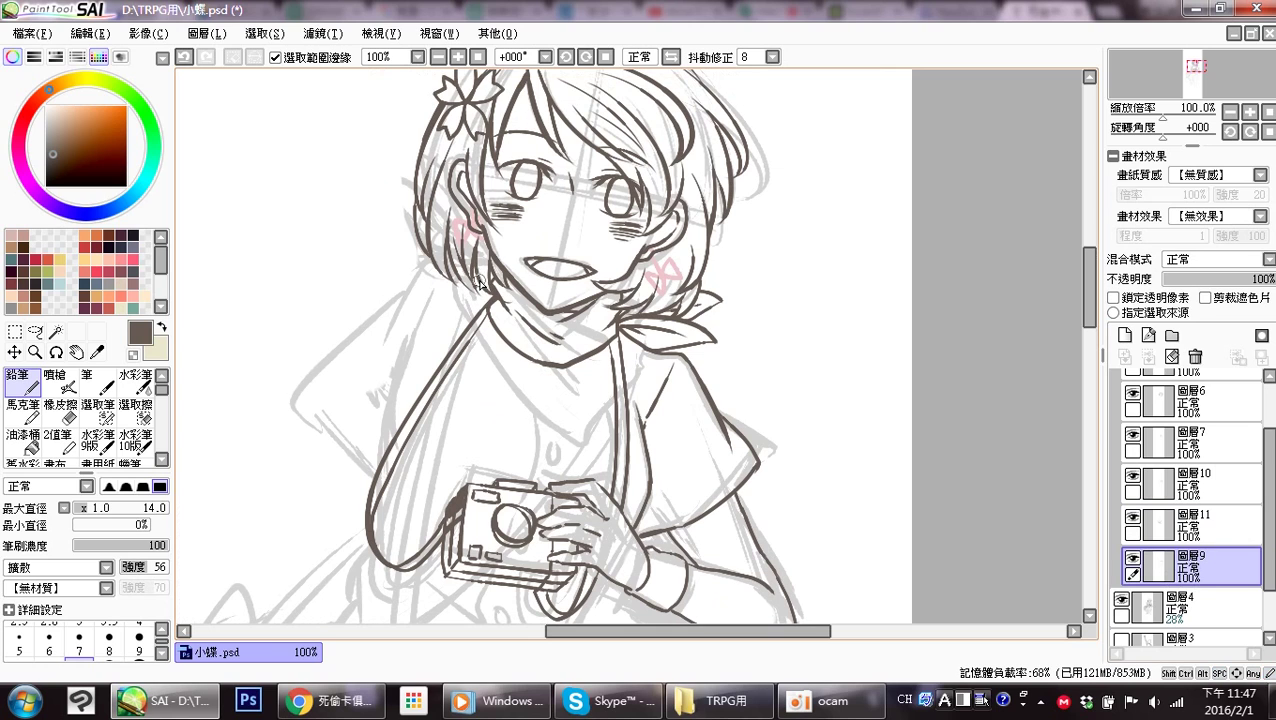
pyautogui.moveTo(501, 344); pyautogui.dragTo(446, 132)
pyautogui.moveTo(451, 255)
pyautogui.mouseDown()
pyautogui.moveTo(455, 190)
pyautogui.moveTo(460, 322)
pyautogui.moveTo(510, 415)
pyautogui.moveTo(461, 264)
pyautogui.mouseUp()
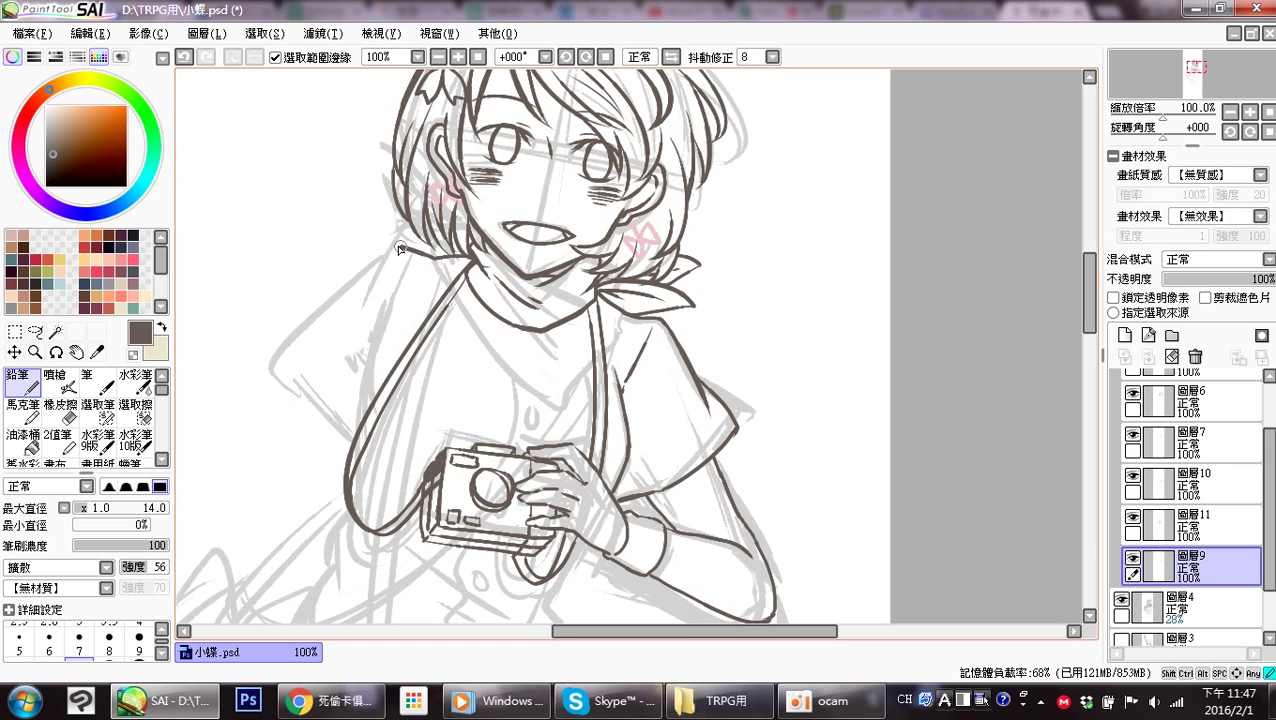
pyautogui.moveTo(420, 290); pyautogui.dragTo(426, 256)
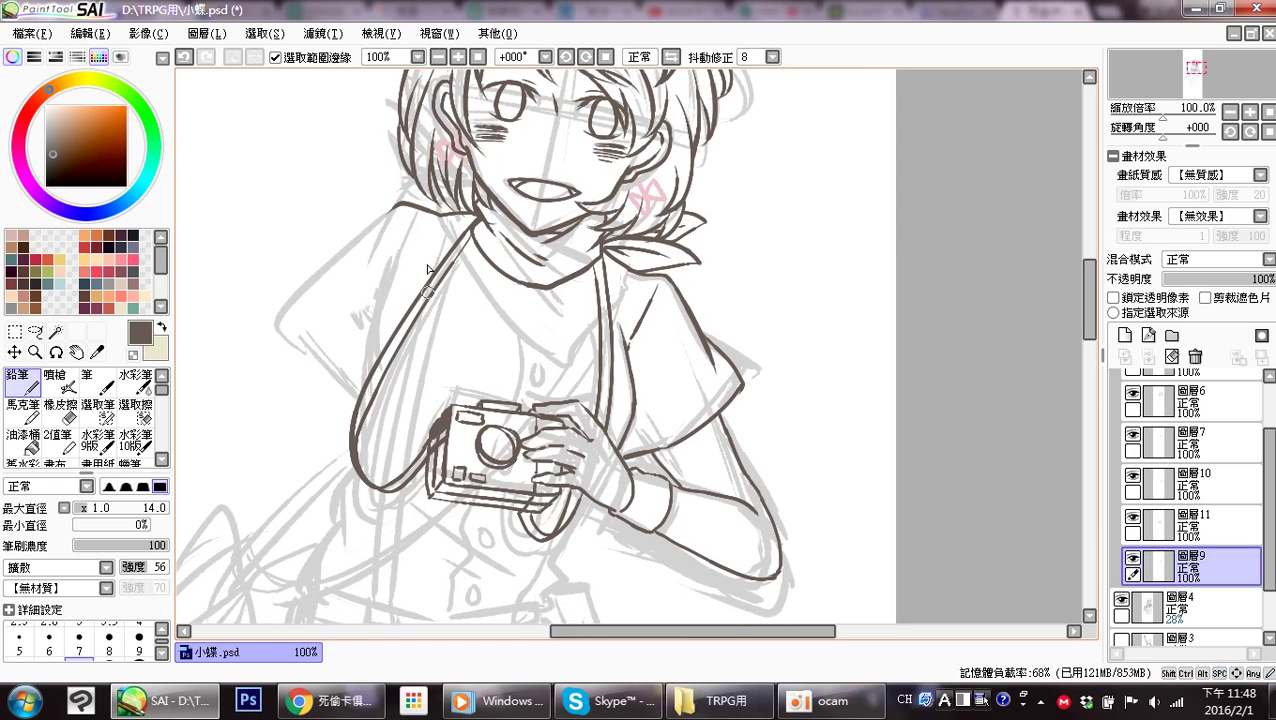
pyautogui.moveTo(405, 303)
pyautogui.mouseDown()
pyautogui.moveTo(440, 238)
pyautogui.moveTo(407, 279)
pyautogui.mouseUp()
# Ink the armhole line below the left shoulder and continue the torso's left side down to the waist.
pyautogui.moveTo(403, 232); pyautogui.dragTo(358, 342)
pyautogui.hotkey('ctrl', 'z')
pyautogui.moveTo(405, 230); pyautogui.dragTo(372, 344)
pyautogui.moveTo(374, 335); pyautogui.dragTo(378, 500)
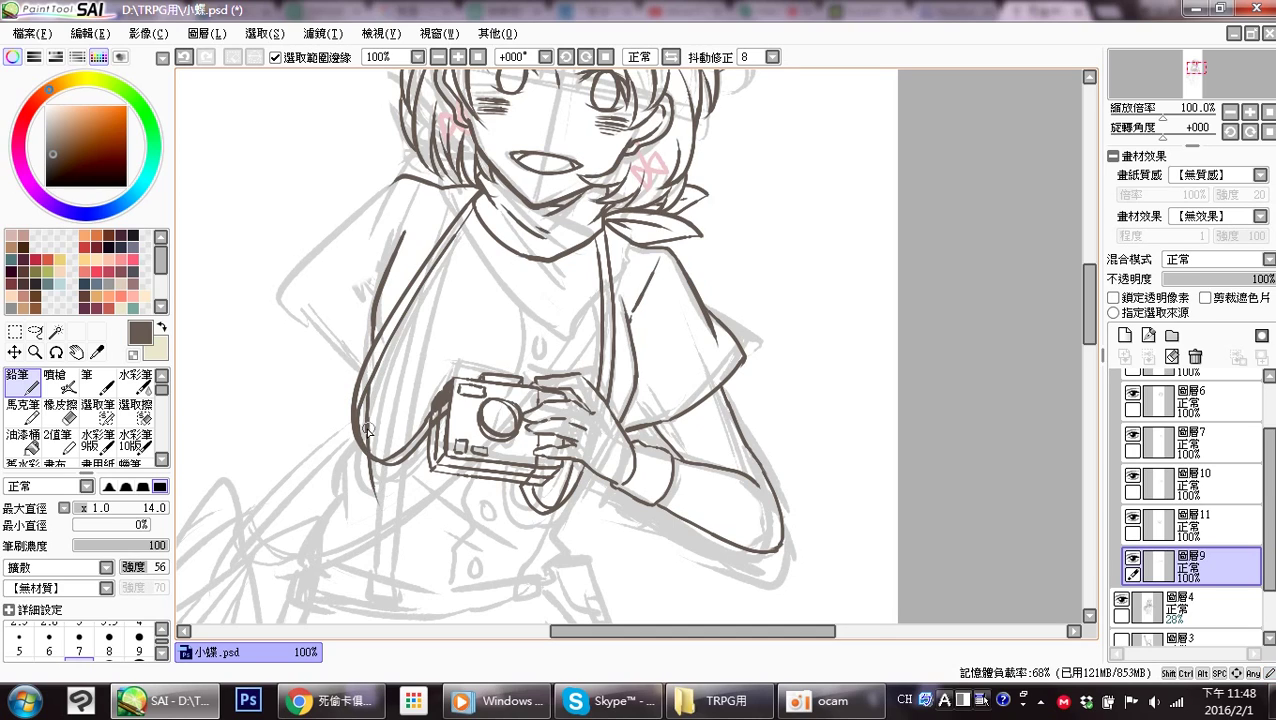
pyautogui.moveTo(357, 441)
pyautogui.mouseDown()
pyautogui.moveTo(341, 468)
pyautogui.moveTo(354, 514)
pyautogui.mouseUp()
pyautogui.hotkey('ctrl', 'z')
pyautogui.moveTo(358, 446)
pyautogui.mouseDown()
pyautogui.moveTo(347, 521)
pyautogui.moveTo(312, 538)
pyautogui.moveTo(315, 552)
pyautogui.mouseUp()
# Ink the left short sleeve's outer edge and its slanted hem back to the torso.
pyautogui.moveTo(397, 290); pyautogui.dragTo(433, 368)
pyautogui.moveTo(430, 258); pyautogui.dragTo(350, 360)
pyautogui.hotkey('ctrl', 'z')
pyautogui.moveTo(434, 256); pyautogui.dragTo(340, 400)
pyautogui.hotkey('ctrl', 'z')
pyautogui.moveTo(432, 256); pyautogui.dragTo(355, 425)
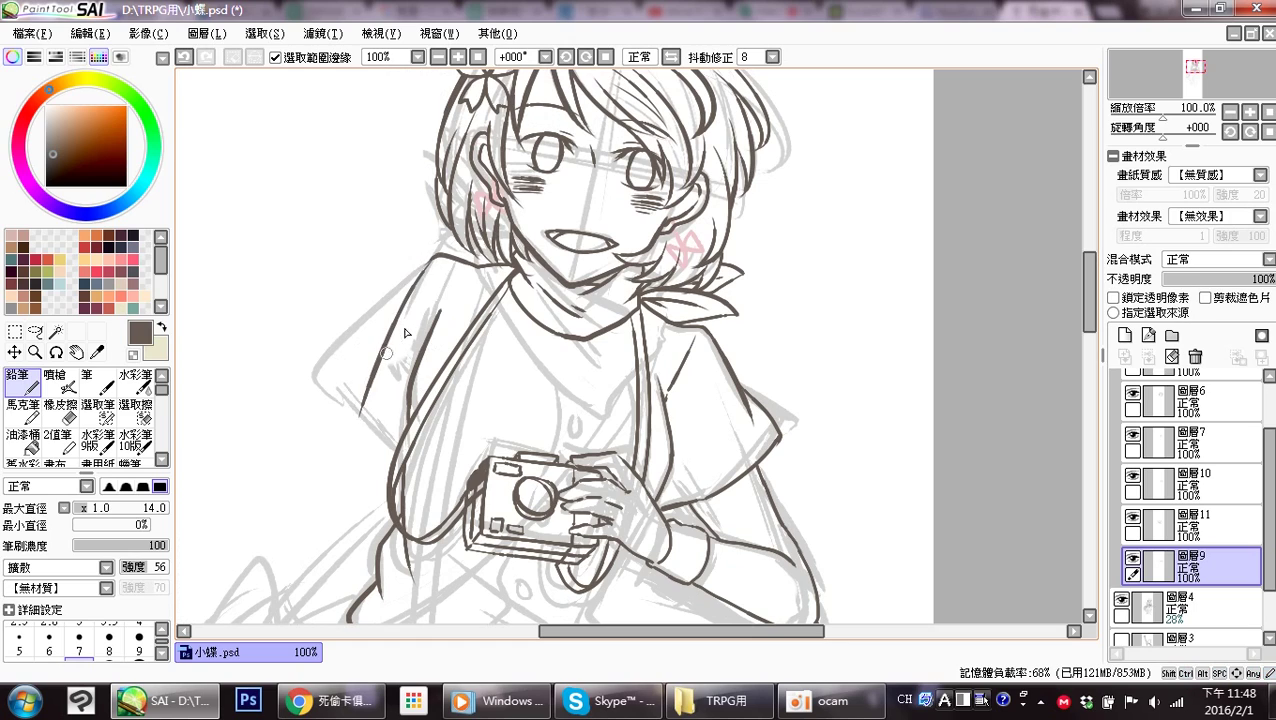
pyautogui.hotkey('ctrl', 'z')
pyautogui.moveTo(428, 262)
pyautogui.mouseDown()
pyautogui.moveTo(402, 337)
pyautogui.moveTo(337, 402)
pyautogui.mouseUp()
pyautogui.hotkey('ctrl', 'z')
pyautogui.moveTo(405, 318); pyautogui.dragTo(337, 414)
pyautogui.hotkey('ctrl', 'z')
pyautogui.moveTo(405, 325)
pyautogui.mouseDown()
pyautogui.moveTo(340, 405)
pyautogui.moveTo(376, 452)
pyautogui.mouseUp()
# Ink the torso's right side from beneath the raised forearm down to the waist.
pyautogui.moveTo(615, 467)
pyautogui.mouseDown()
pyautogui.moveTo(585, 207)
pyautogui.moveTo(600, 185)
pyautogui.mouseUp()
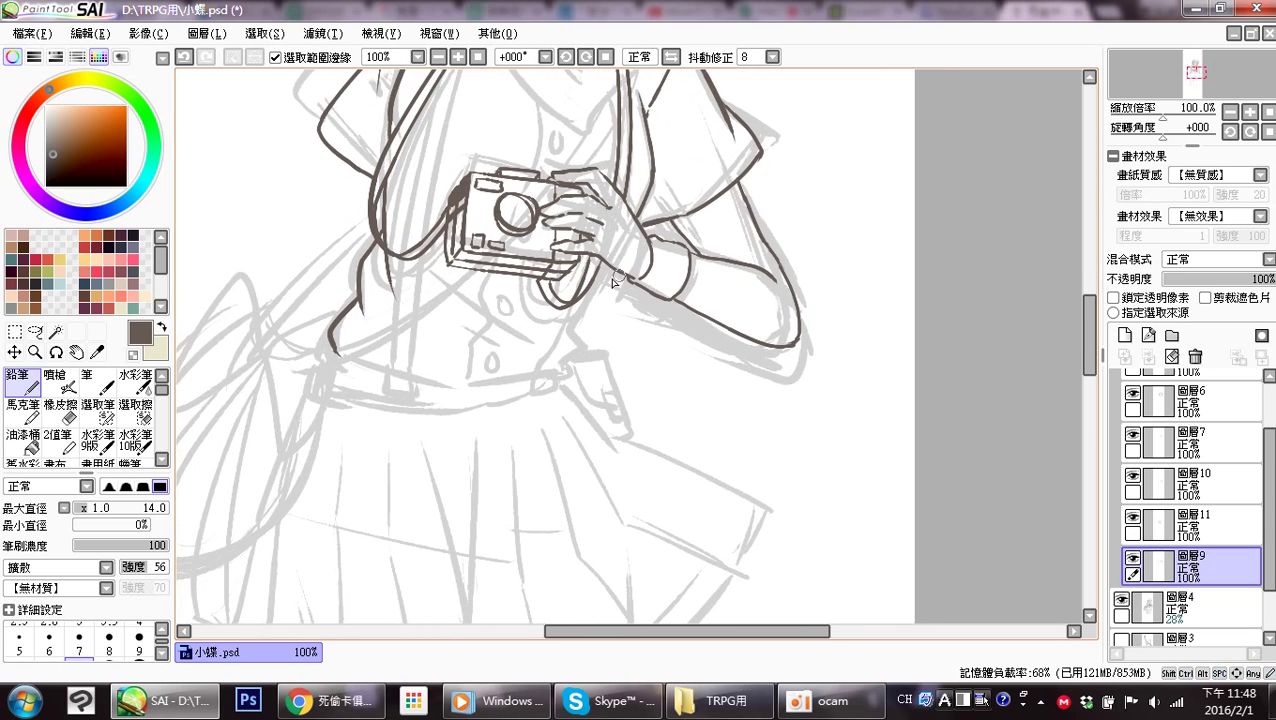
pyautogui.moveTo(610, 266)
pyautogui.mouseDown()
pyautogui.moveTo(557, 355)
pyautogui.moveTo(568, 363)
pyautogui.mouseUp()
pyautogui.moveTo(516, 250)
pyautogui.mouseDown()
pyautogui.moveTo(507, 405)
pyautogui.moveTo(460, 505)
pyautogui.moveTo(443, 483)
pyautogui.moveTo(460, 500)
pyautogui.moveTo(501, 427)
pyautogui.mouseUp()
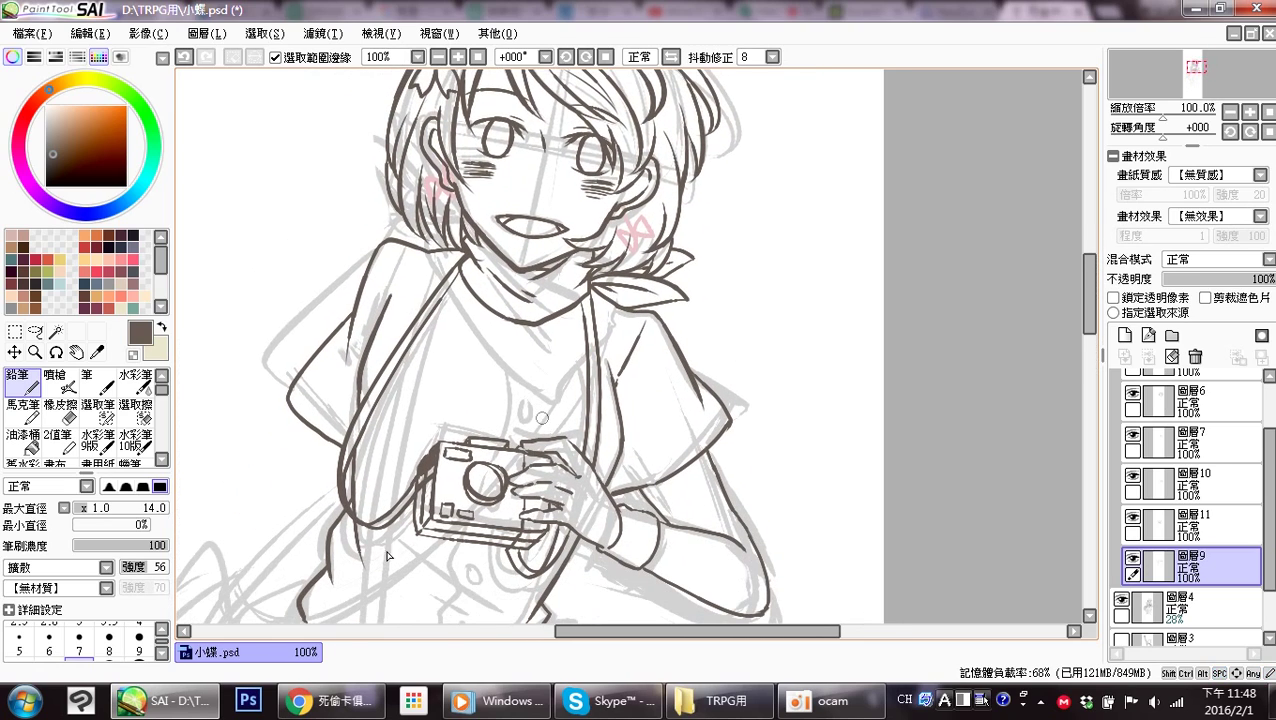
# Check the TRPG chat room in Chrome and read the unread messages of the TRPG group chat in Skype.
pyautogui.click(310, 700)
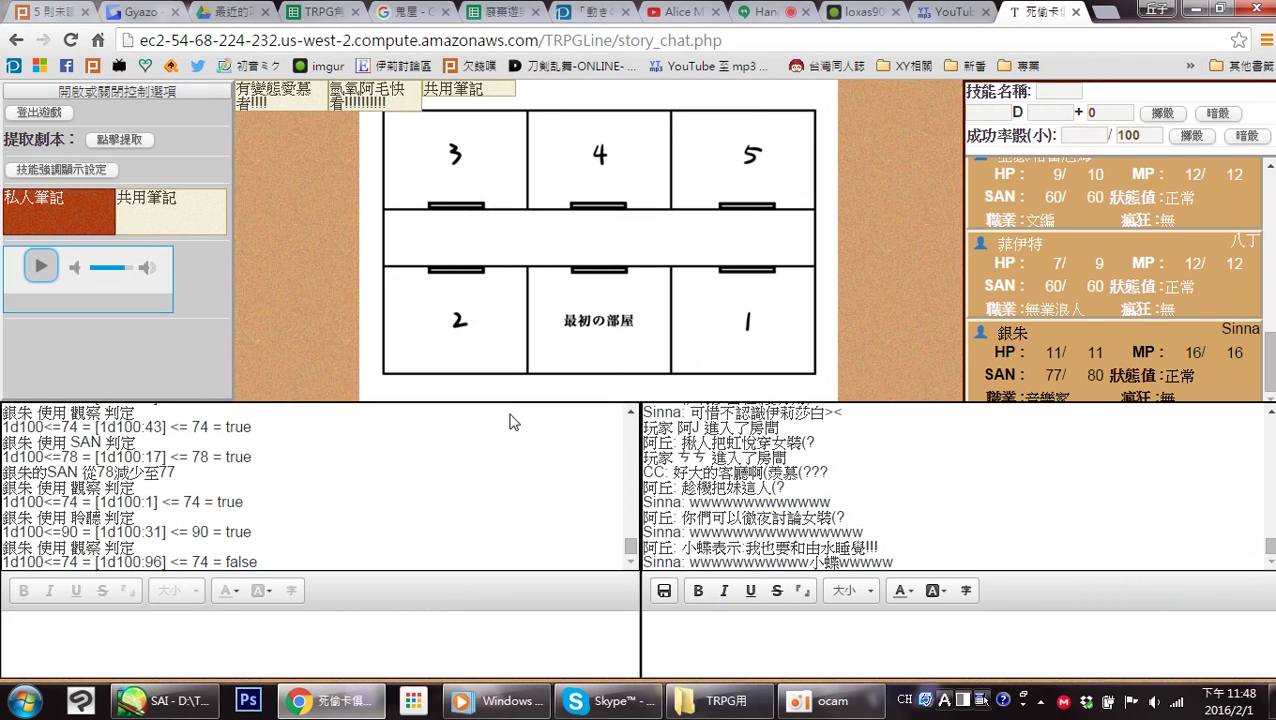
pyautogui.click(607, 700)
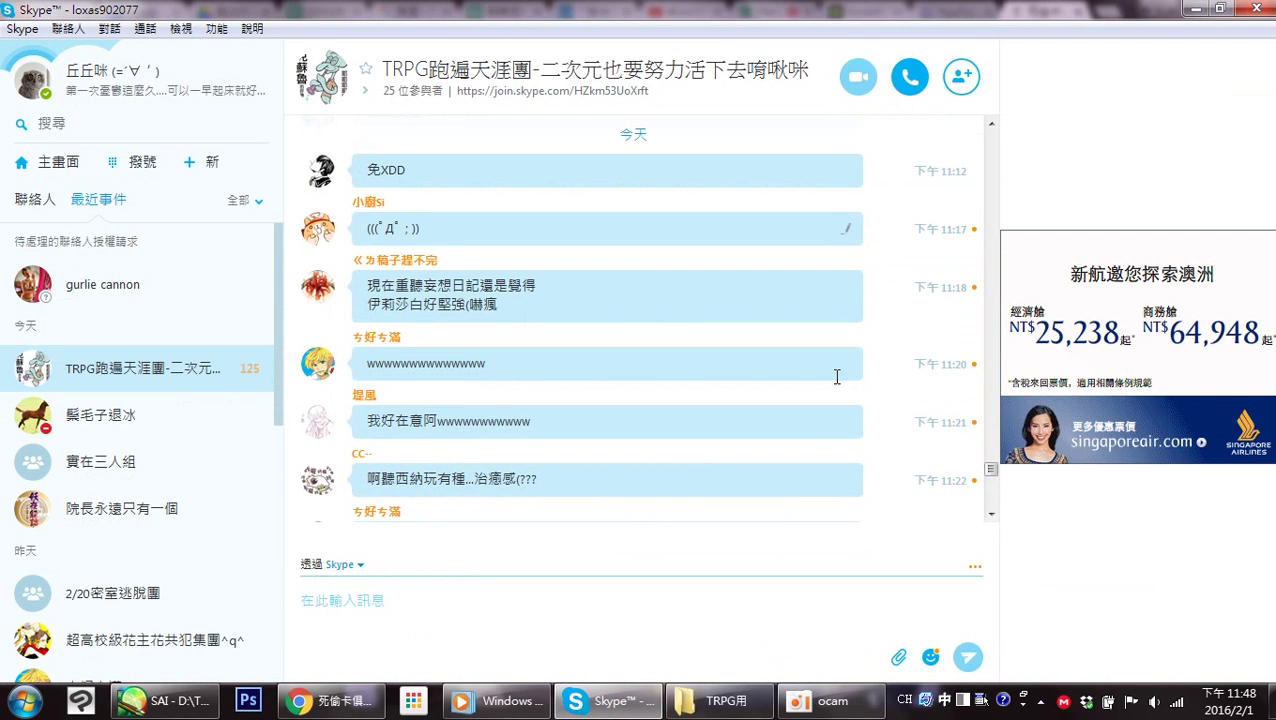
pyautogui.scroll(-5, 837, 376)
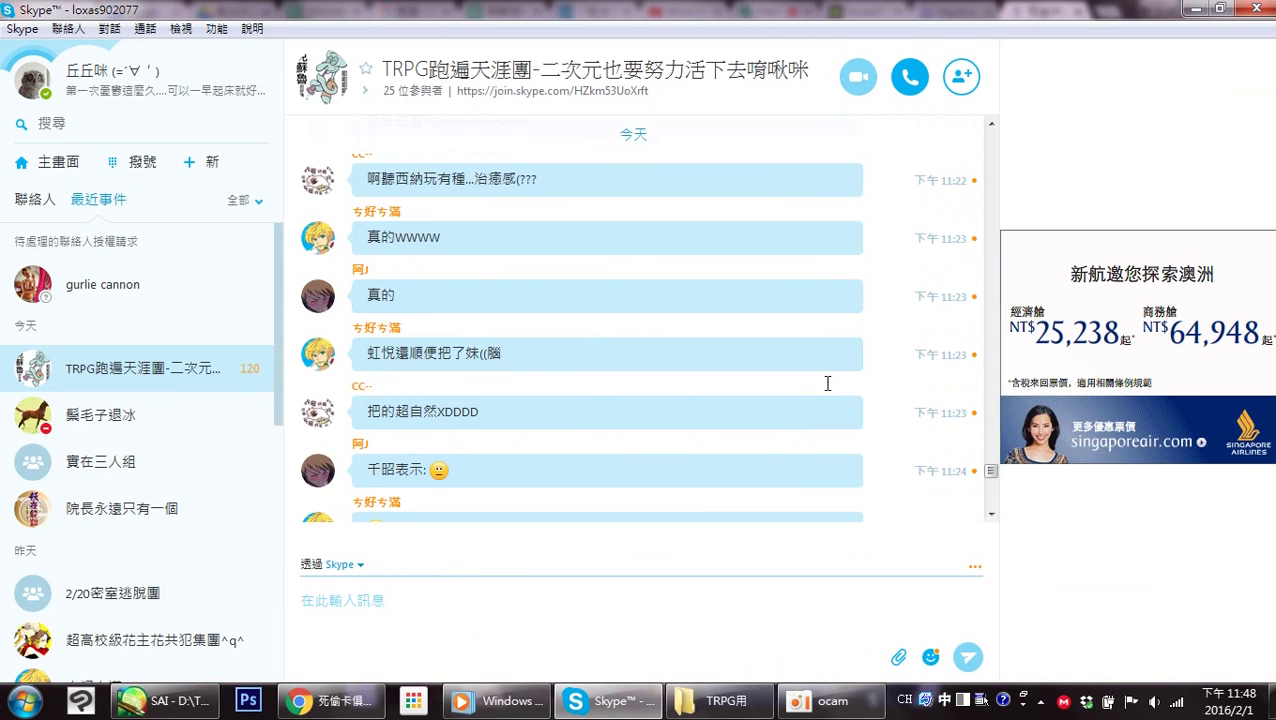
pyautogui.scroll(-10, 827, 383)
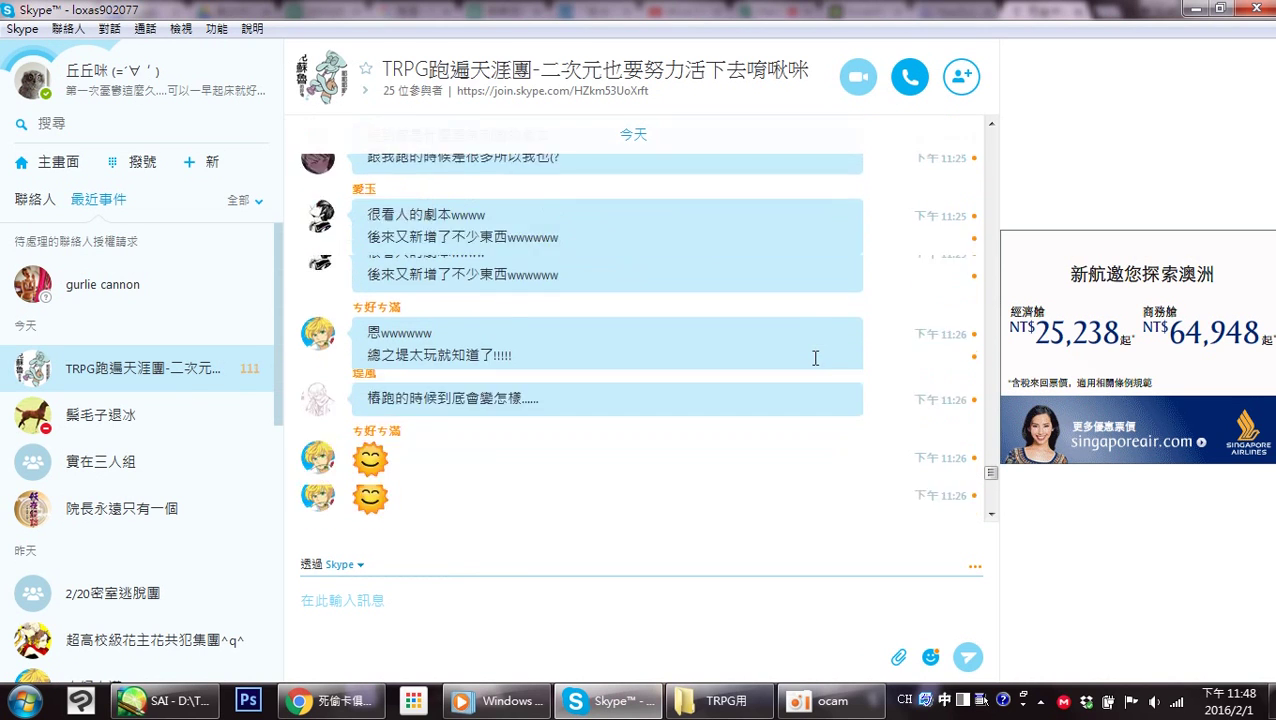
pyautogui.scroll(-3, 815, 358)
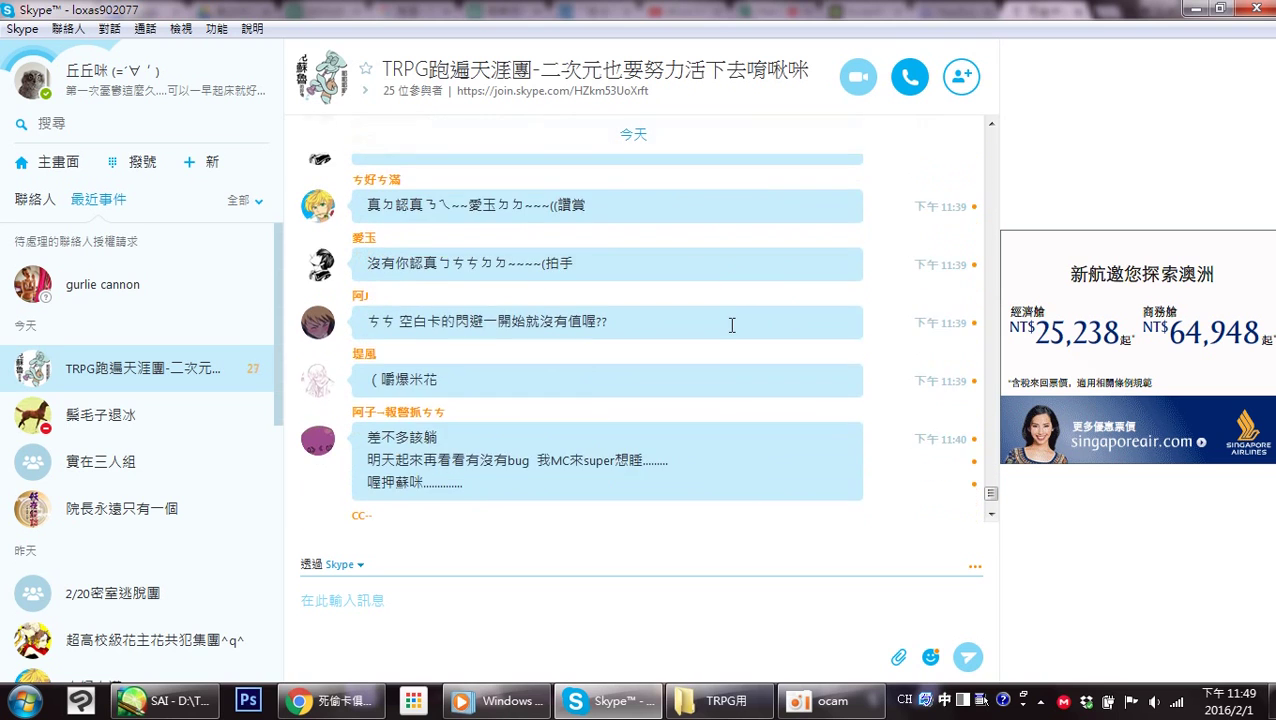
pyautogui.scroll(-10, 730, 321)
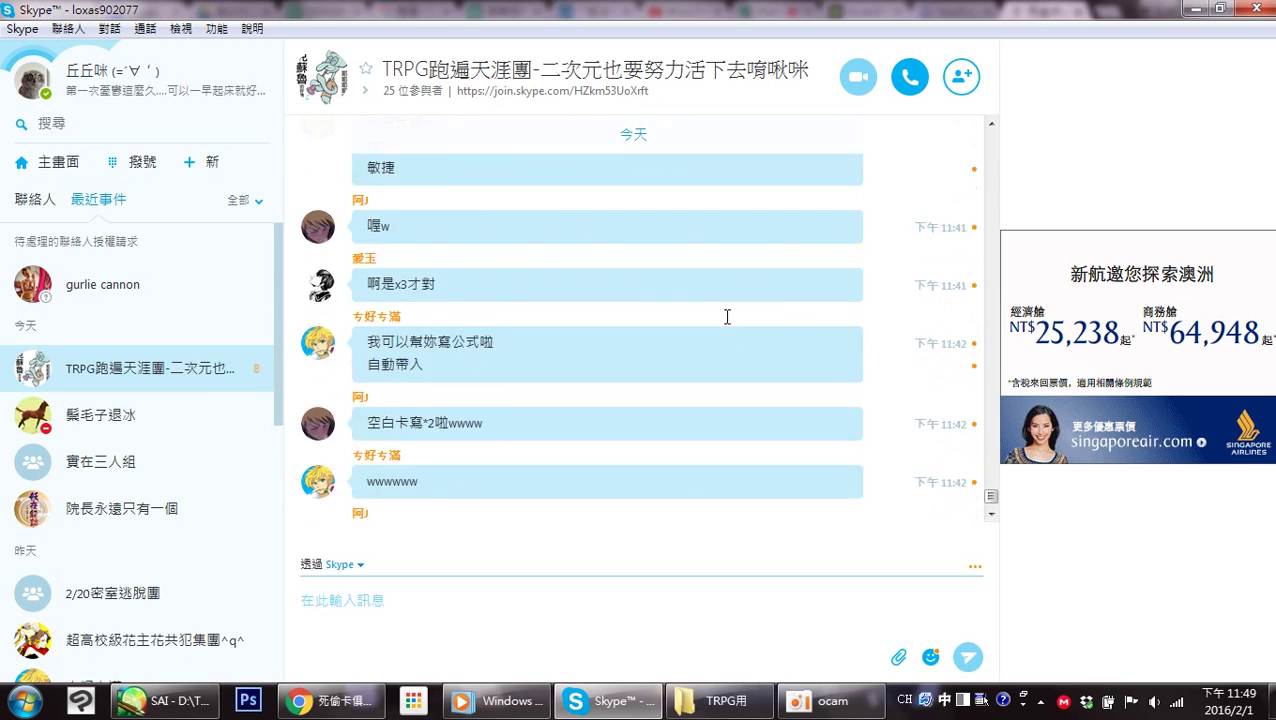
pyautogui.scroll(-5, 718, 306)
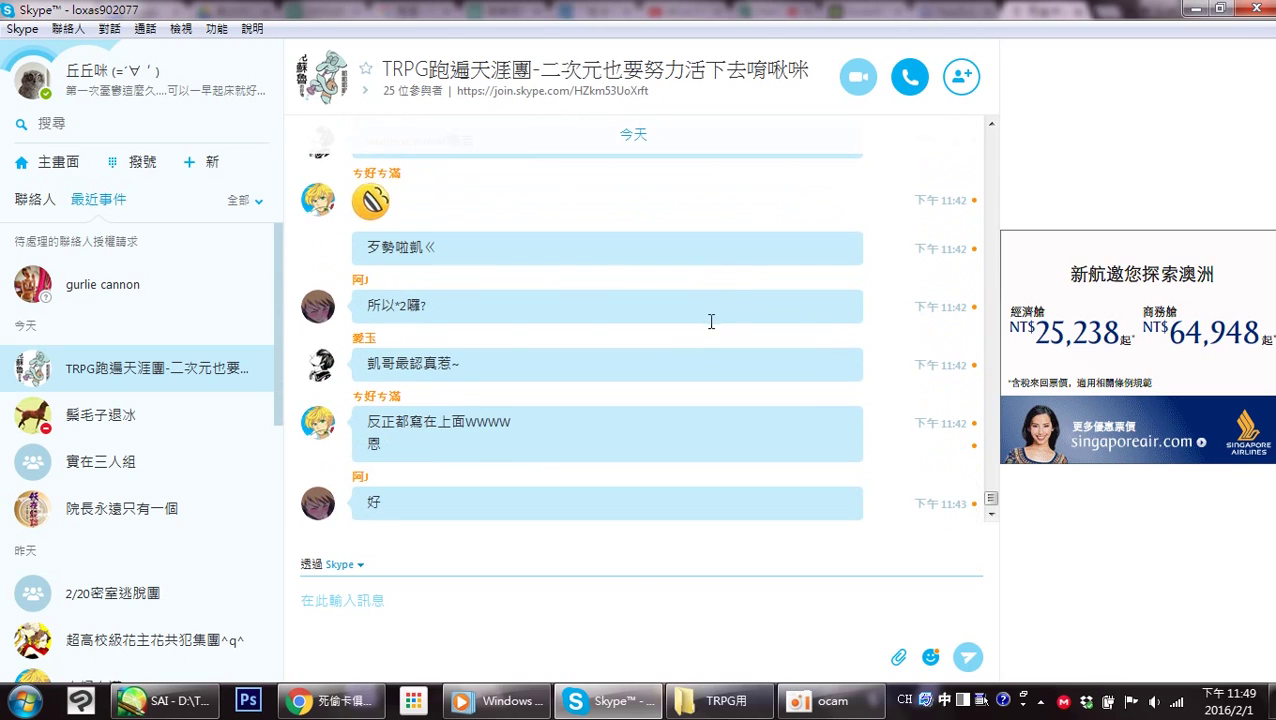
pyautogui.click(590, 702)
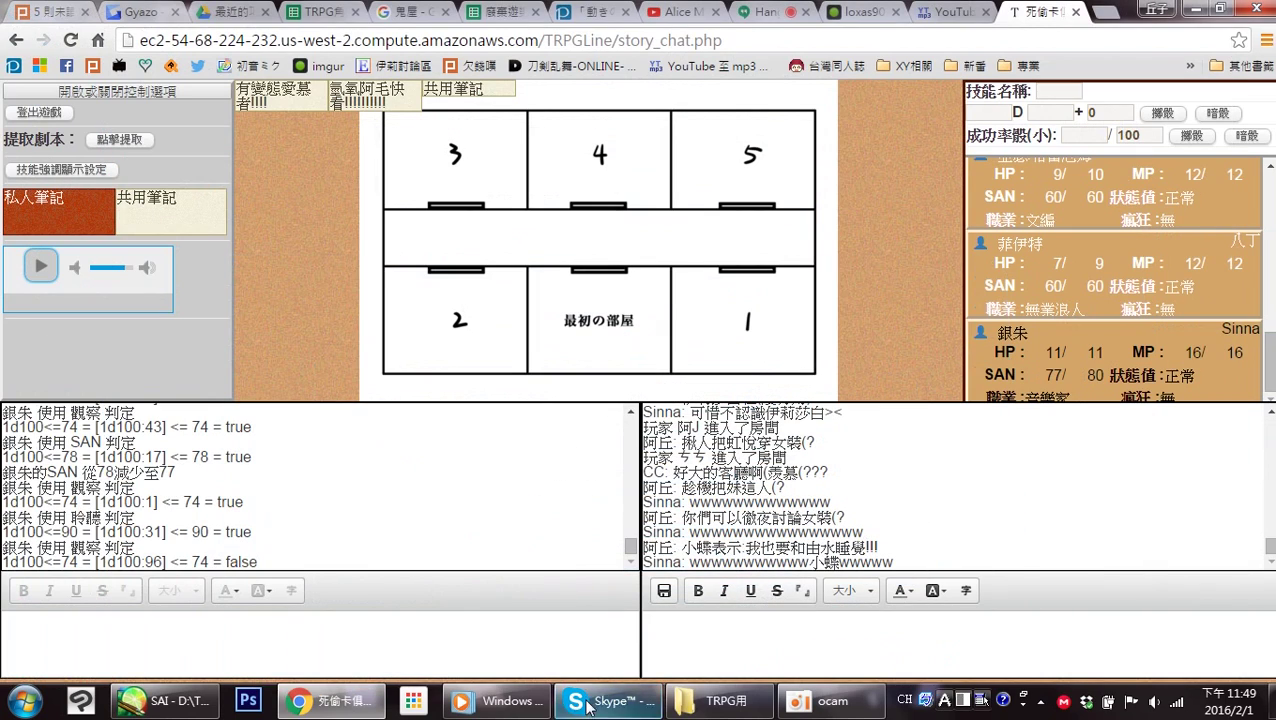
pyautogui.click(588, 703)
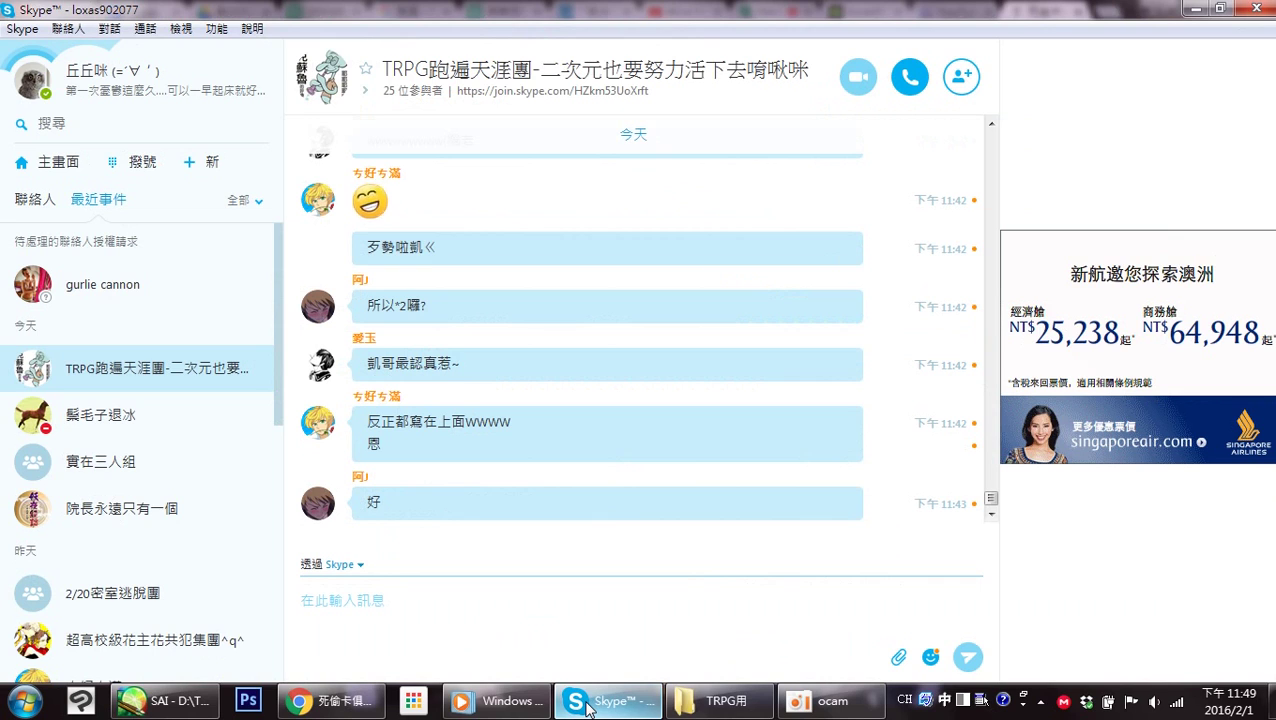
pyautogui.scroll(4, 637, 400)
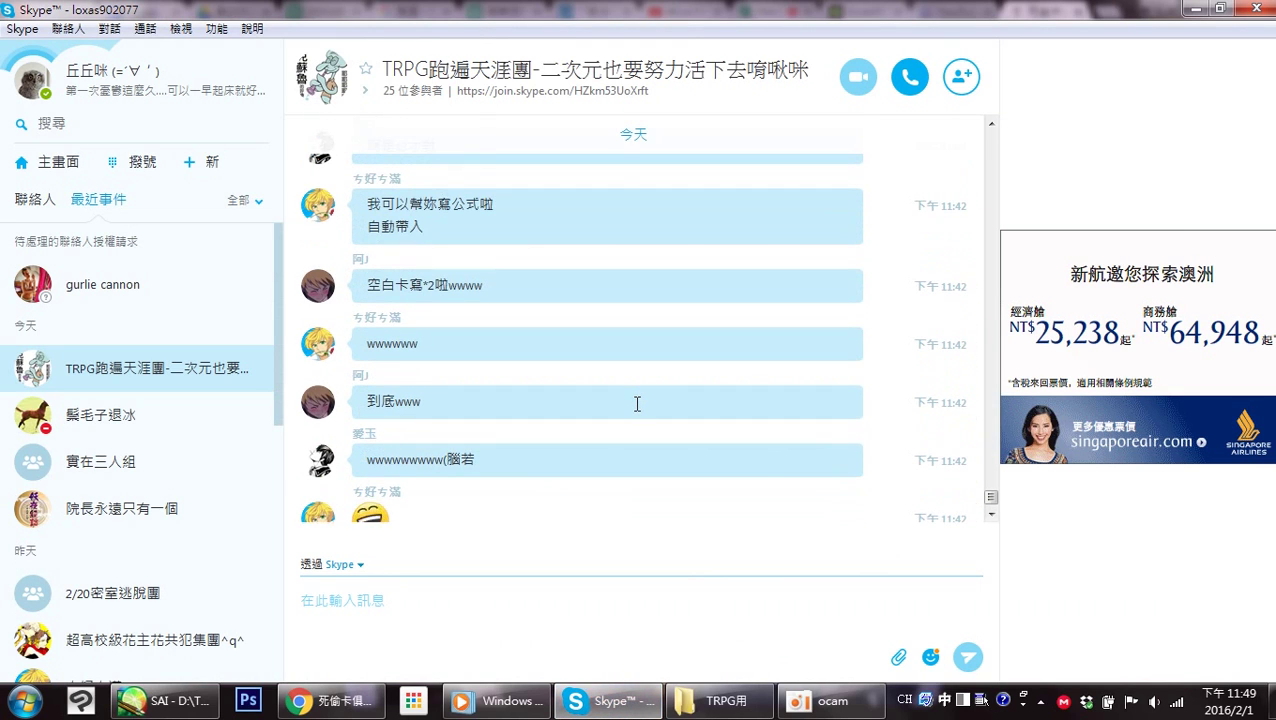
pyautogui.scroll(1, 637, 403)
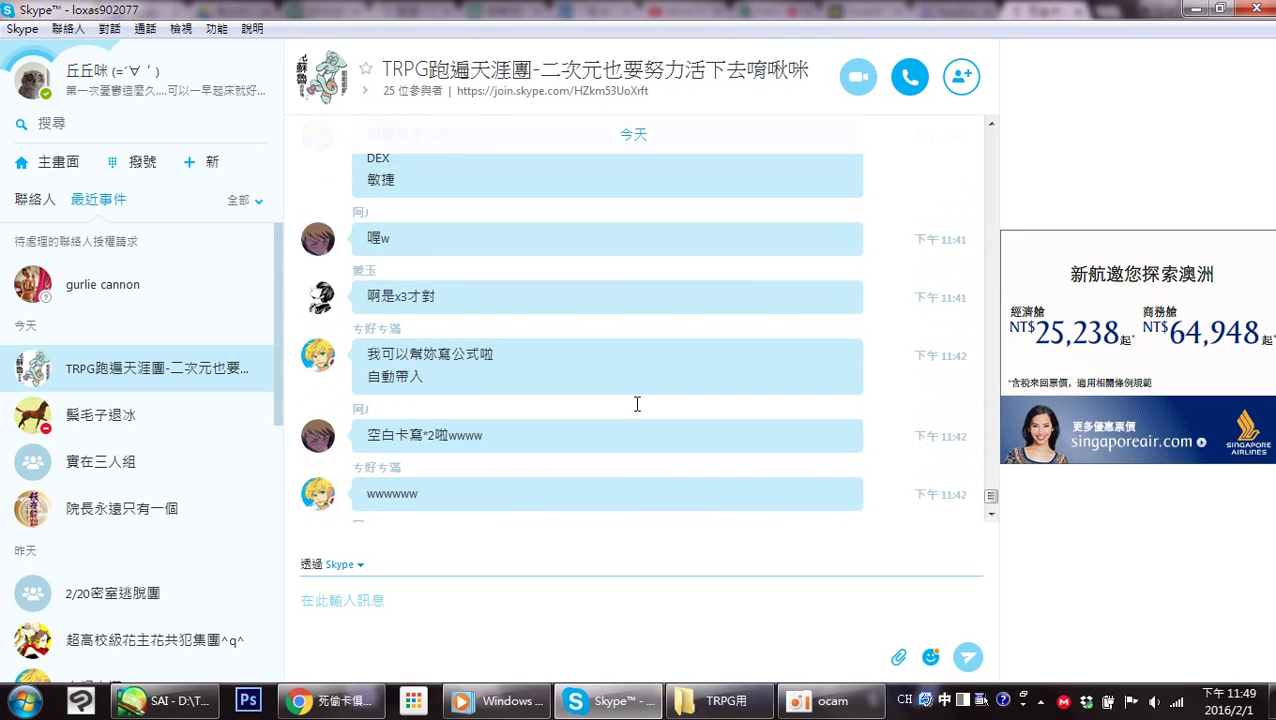
pyautogui.scroll(-5, 637, 410)
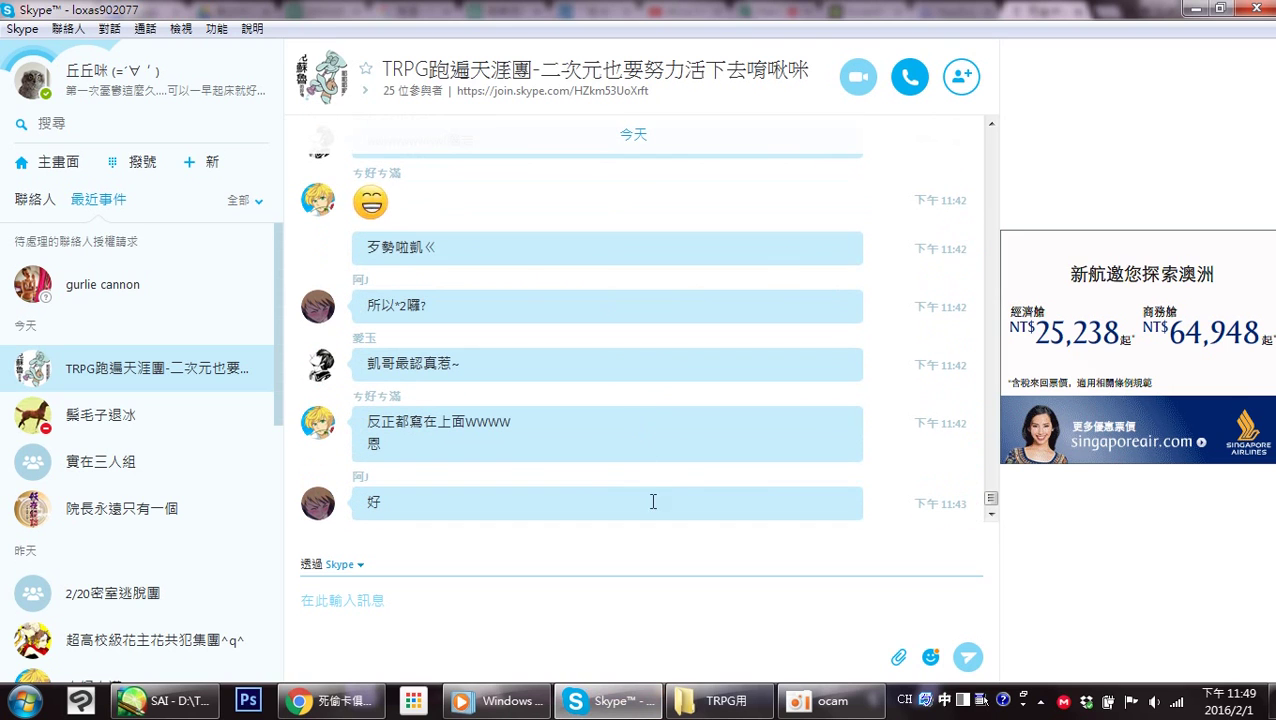
pyautogui.click(640, 690)
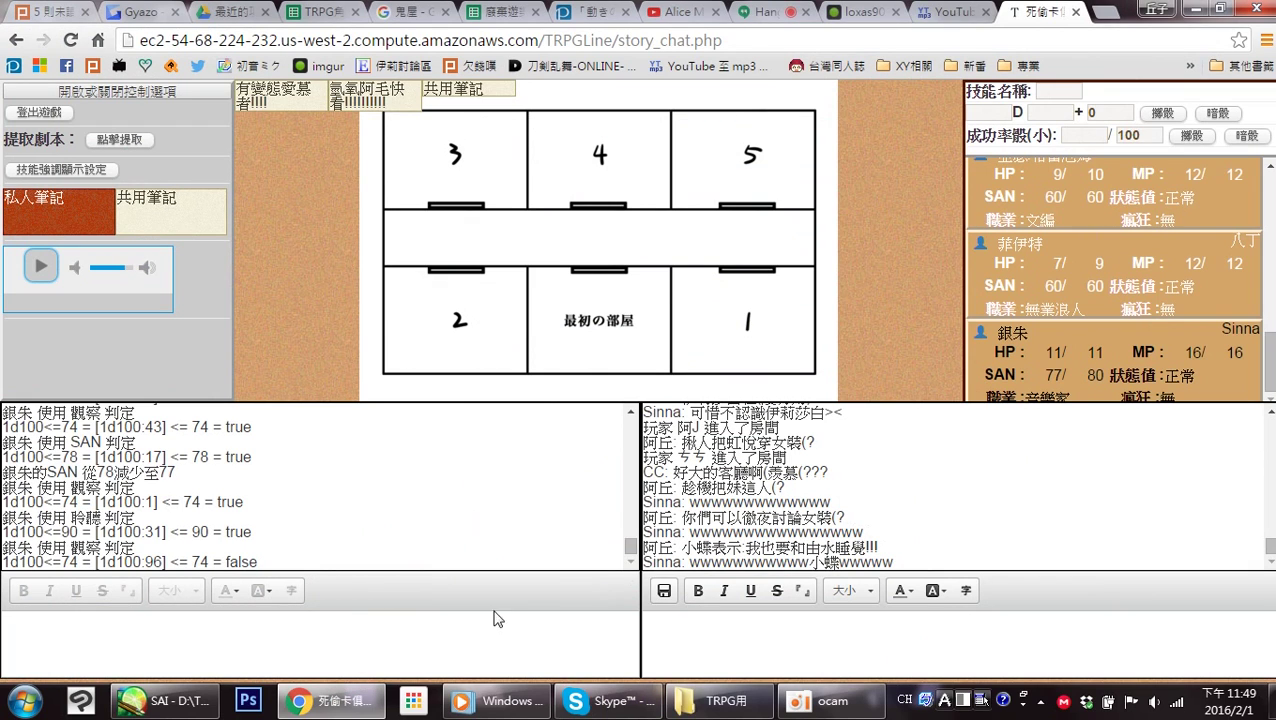
# Mark all unread Plurk messages as read in Chrome and return to the drawing in PaintTool SAI.
pyautogui.moveTo(160, 708)
pyautogui.click(57, 12)
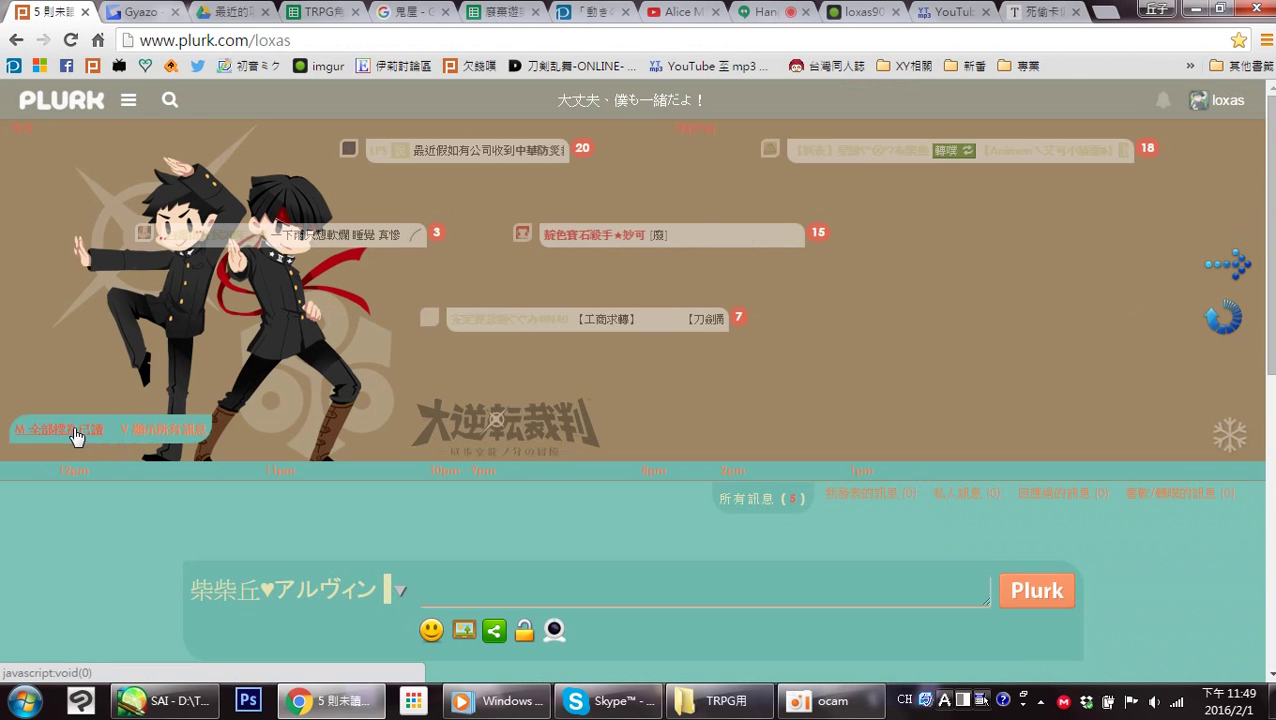
pyautogui.click(73, 426)
pyautogui.click(1040, 12)
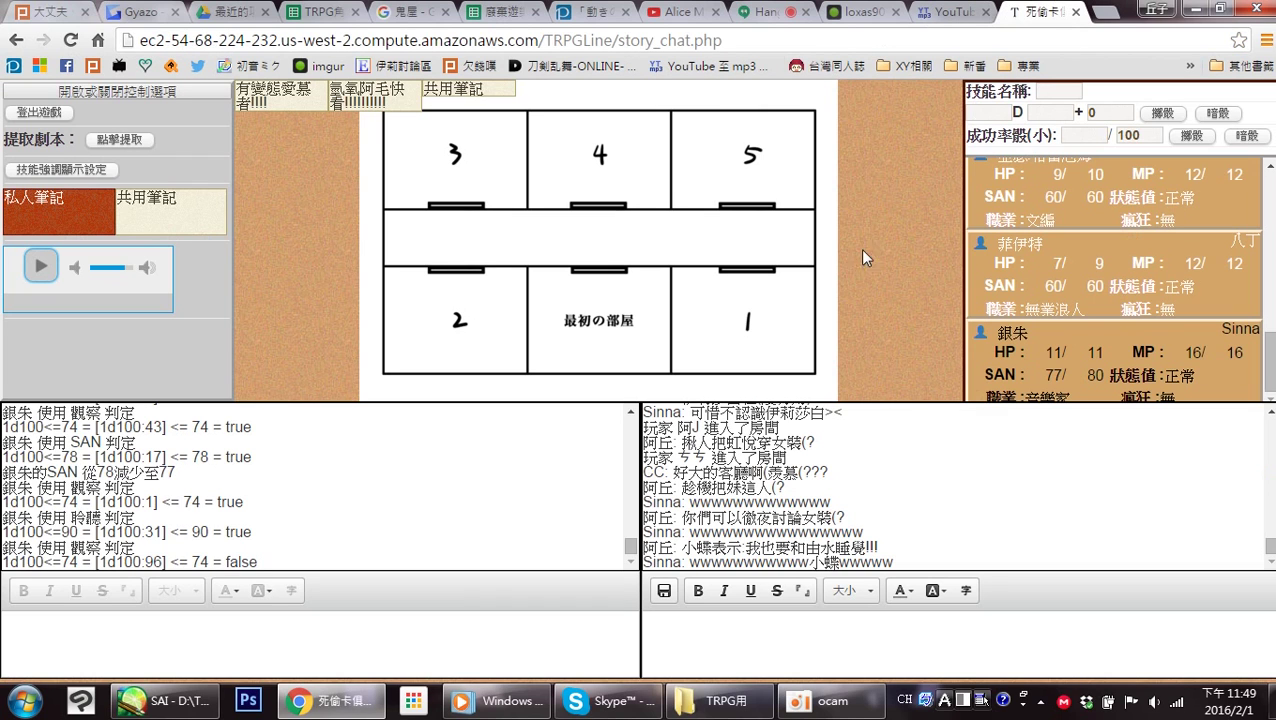
pyautogui.click(181, 708)
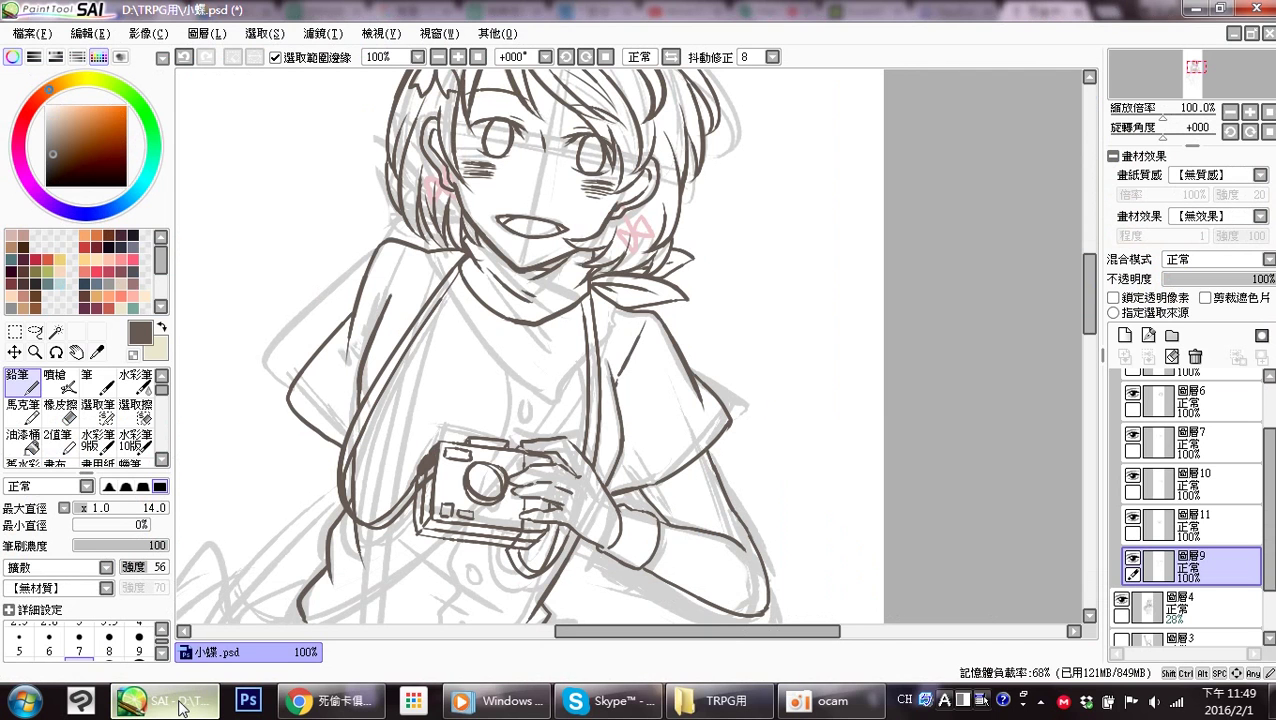
# Ink the shirt's front opening from the scarf past the camera to the ruffled lower edge and outline its buttons.
pyautogui.moveTo(565, 370)
pyautogui.mouseDown()
pyautogui.moveTo(610, 320)
pyautogui.moveTo(560, 370)
pyautogui.mouseUp()
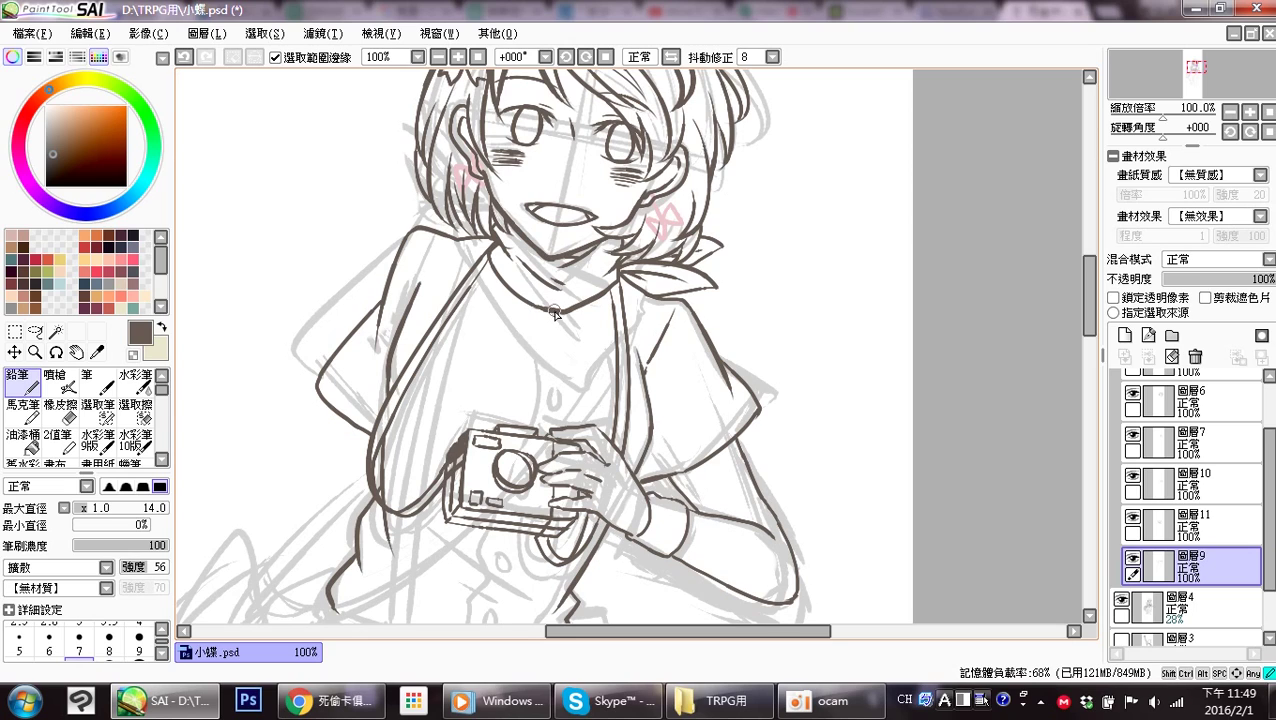
pyautogui.moveTo(550, 315)
pyautogui.mouseDown()
pyautogui.moveTo(534, 436)
pyautogui.moveTo(533, 343)
pyautogui.mouseUp()
pyautogui.moveTo(527, 398)
pyautogui.mouseDown()
pyautogui.moveTo(515, 458)
pyautogui.moveTo(497, 498)
pyautogui.mouseUp()
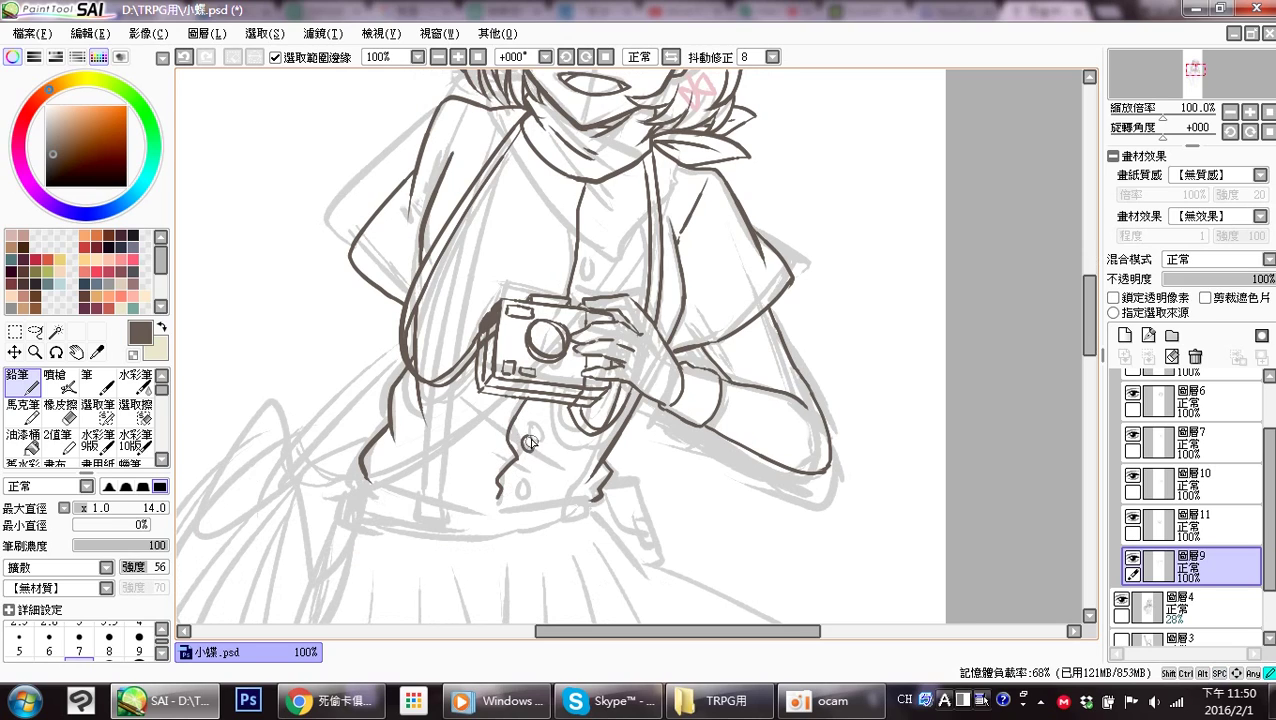
pyautogui.moveTo(517, 481); pyautogui.dragTo(516, 482)
pyautogui.moveTo(587, 273)
pyautogui.mouseDown()
pyautogui.moveTo(583, 289)
pyautogui.moveTo(589, 273)
pyautogui.mouseUp()
# Switch to Chrome and check the TRPG chat room's dice log.
pyautogui.click(330, 700)
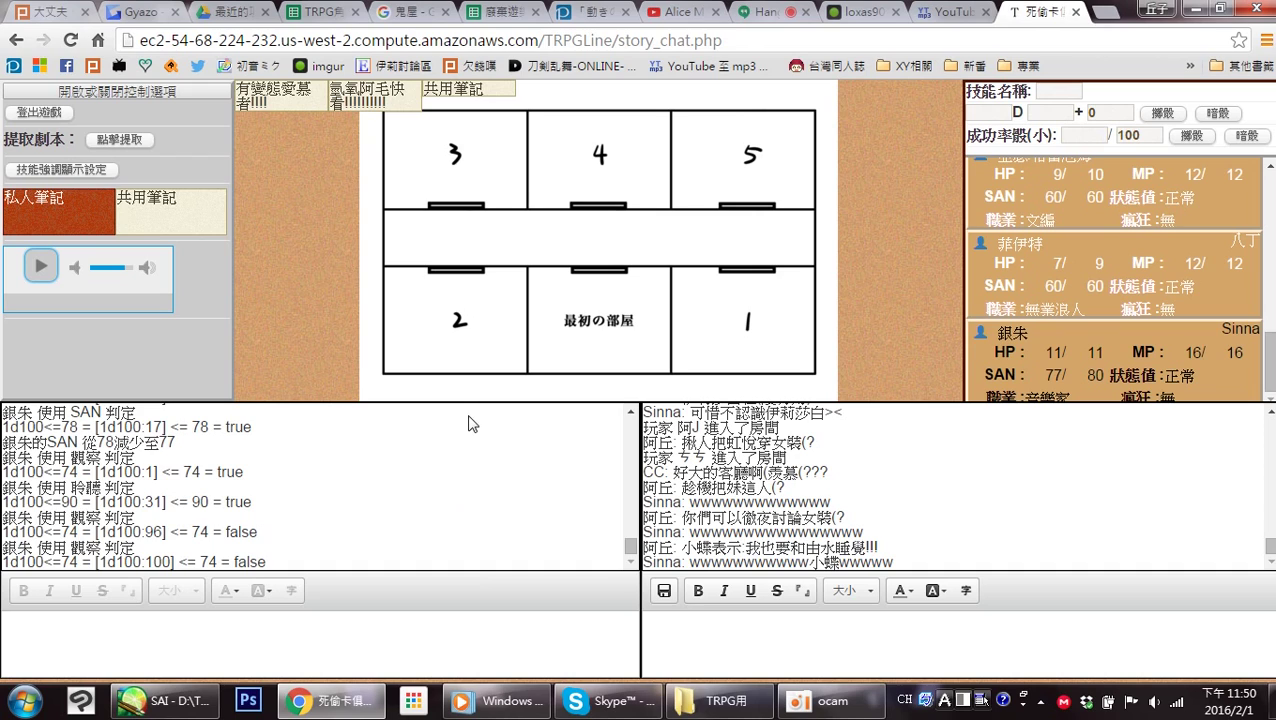
# Post a laughing message of repeated w's in the TRPG room's chat and return to the drawing in PaintTool SAI.
pyautogui.click(772, 635)
pyautogui.write('wwwwwwwwwwwwwwwwwwwwwww')
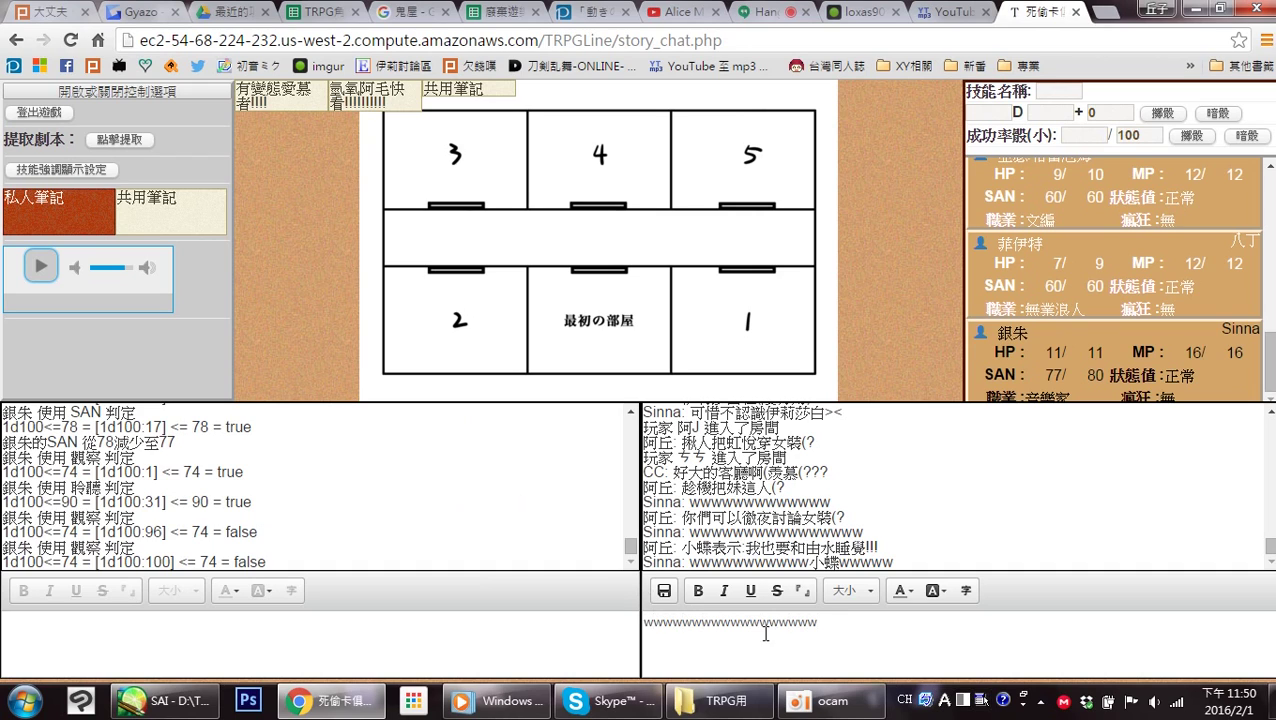
pyautogui.press('Return')
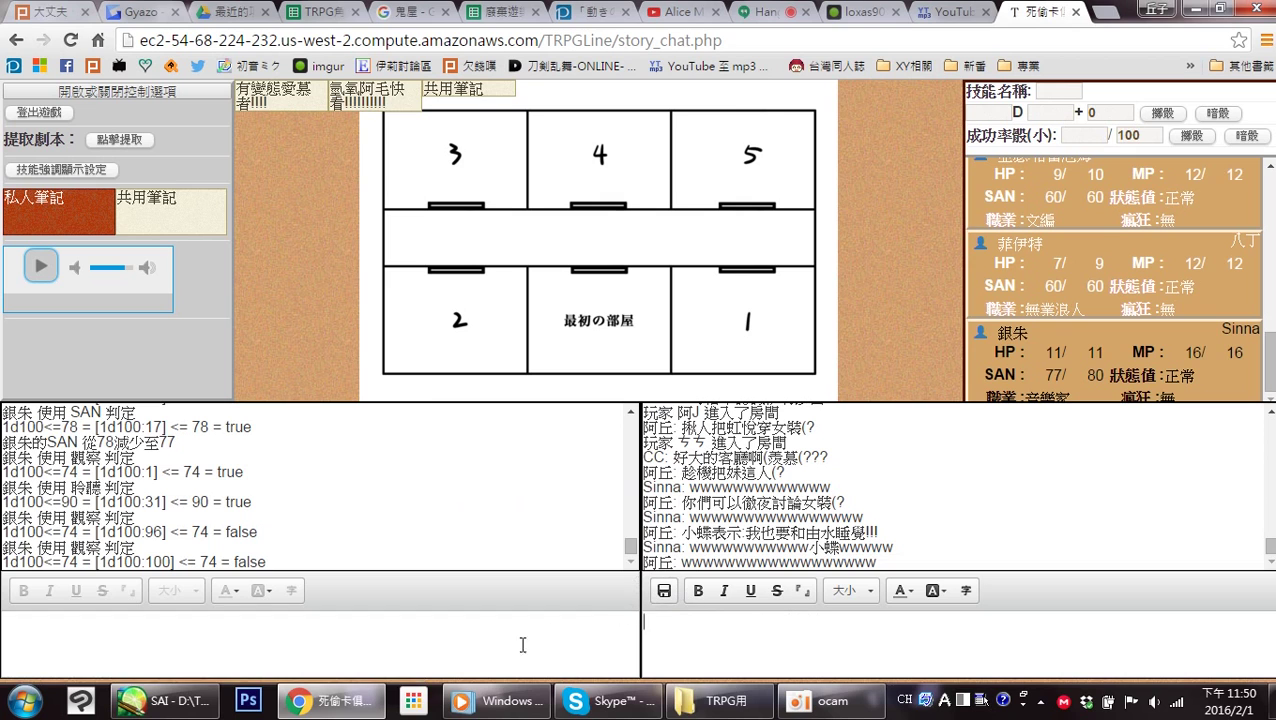
pyautogui.click(334, 705)
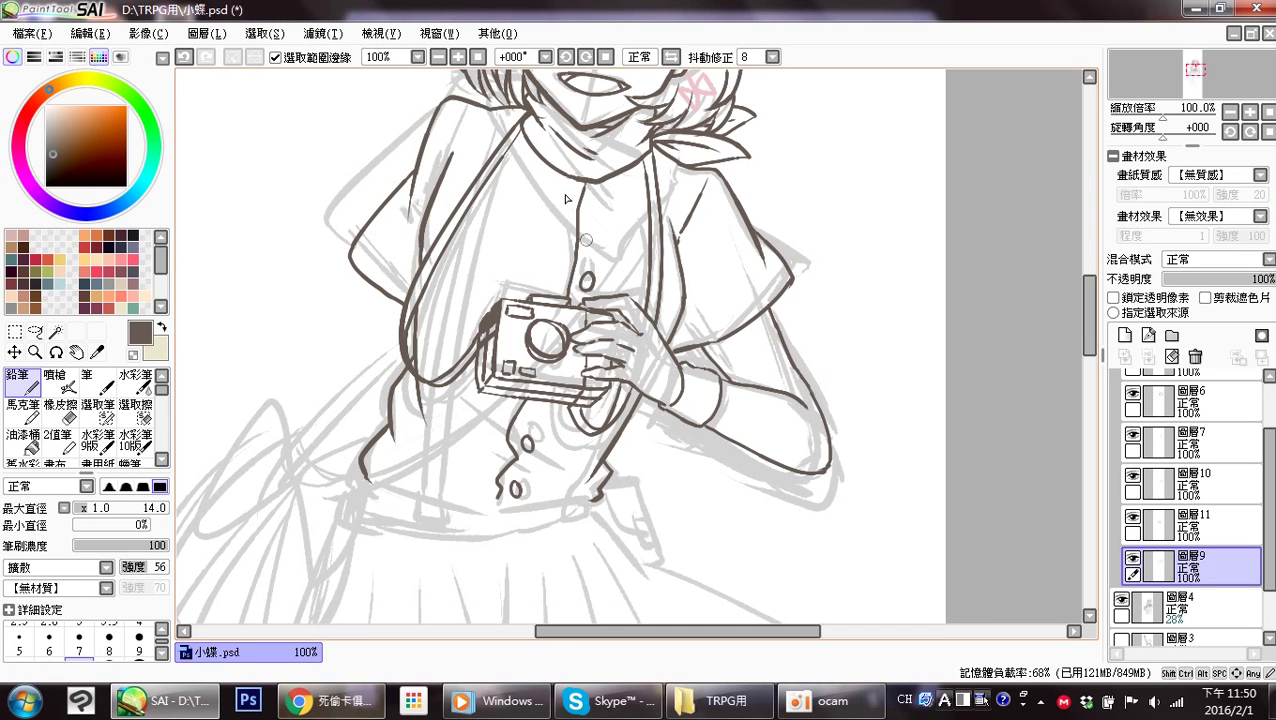
# Ink the shirt's lower hem across the waist on both sides of the front opening.
pyautogui.press('space')
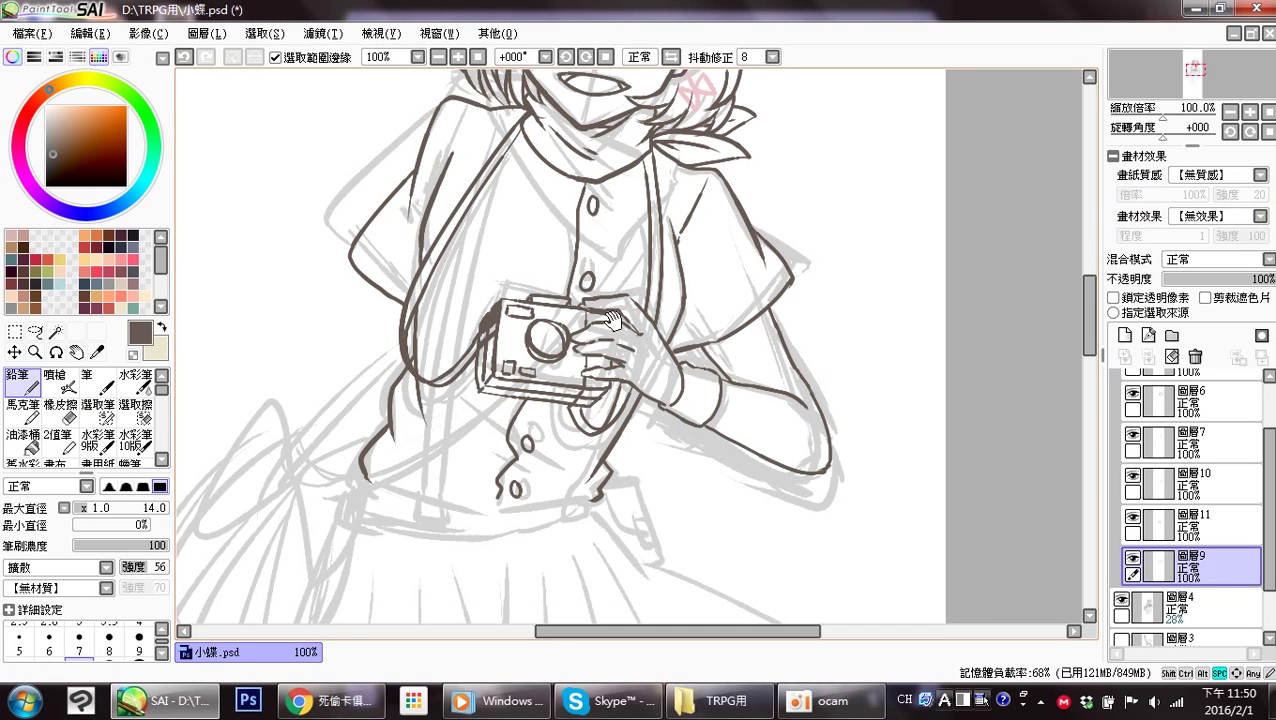
pyautogui.moveTo(647, 308); pyautogui.dragTo(618, 442)
pyautogui.moveTo(683, 417)
pyautogui.mouseDown()
pyautogui.moveTo(641, 507)
pyautogui.moveTo(660, 490)
pyautogui.moveTo(690, 385)
pyautogui.moveTo(701, 396)
pyautogui.moveTo(735, 290)
pyautogui.moveTo(719, 275)
pyautogui.mouseUp()
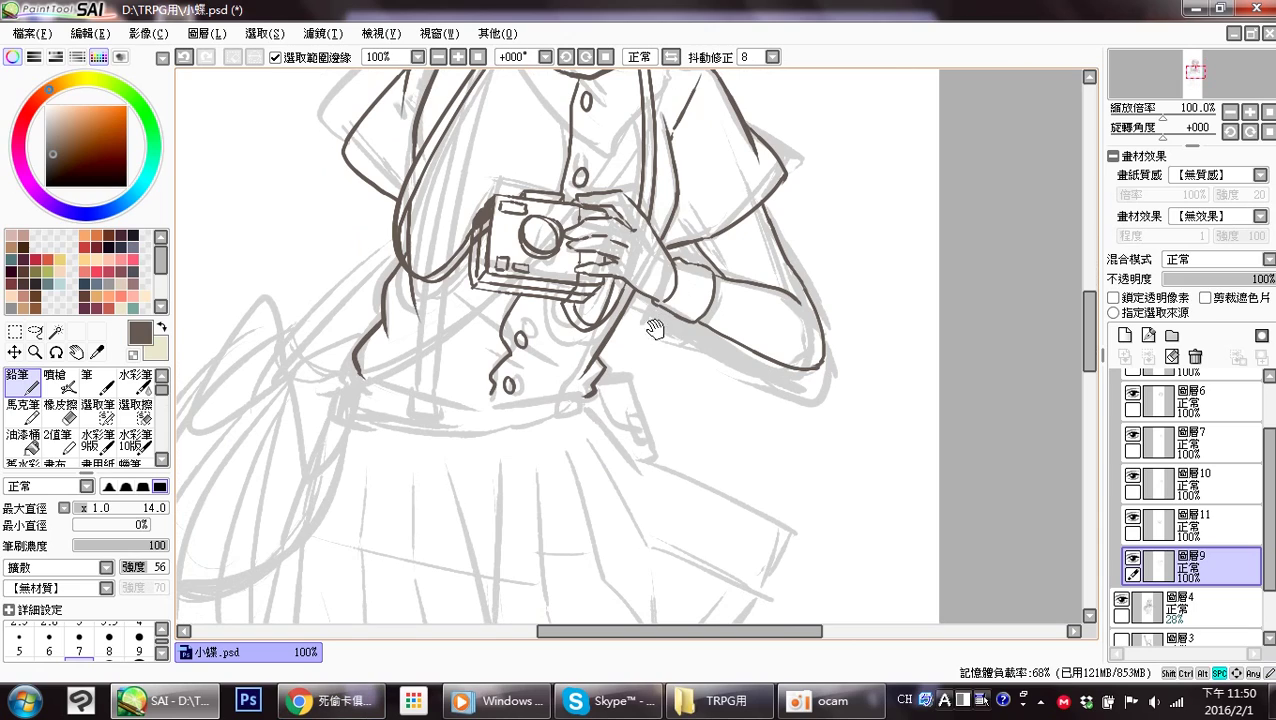
pyautogui.moveTo(358, 371)
pyautogui.mouseDown()
pyautogui.moveTo(472, 407)
pyautogui.moveTo(358, 372)
pyautogui.moveTo(414, 400)
pyautogui.moveTo(486, 407)
pyautogui.moveTo(601, 394)
pyautogui.mouseUp()
pyautogui.hotkey('ctrl', 'z')
pyautogui.press('space')
pyautogui.moveTo(698, 262)
pyautogui.mouseDown()
pyautogui.moveTo(667, 433)
pyautogui.moveTo(671, 497)
pyautogui.moveTo(720, 330)
pyautogui.moveTo(740, 335)
pyautogui.moveTo(691, 464)
pyautogui.moveTo(690, 228)
pyautogui.moveTo(730, 236)
pyautogui.mouseUp()
pyautogui.click(1230, 111)
# Toggle the visibility of layers 圖層6 and 圖層7 to check their lines and make 圖層7 the active layer for the face.
pyautogui.moveTo(868, 328); pyautogui.dragTo(694, 511)
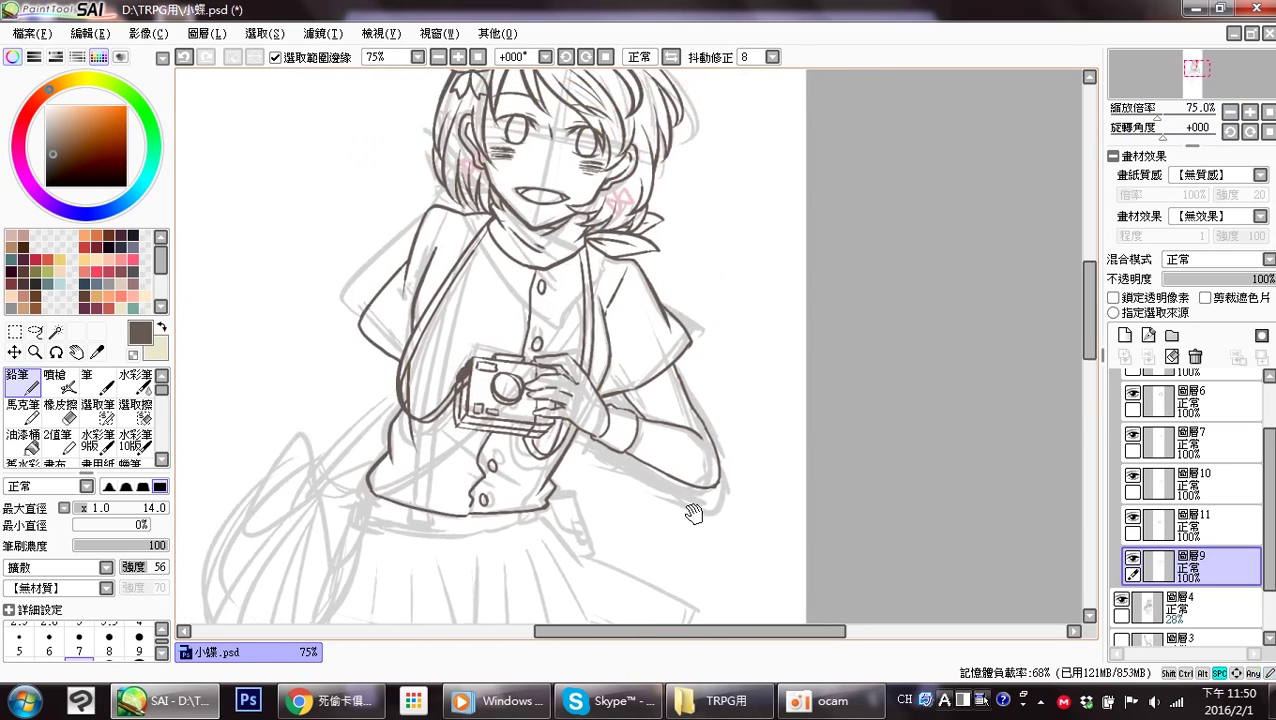
pyautogui.moveTo(735, 450); pyautogui.dragTo(789, 512)
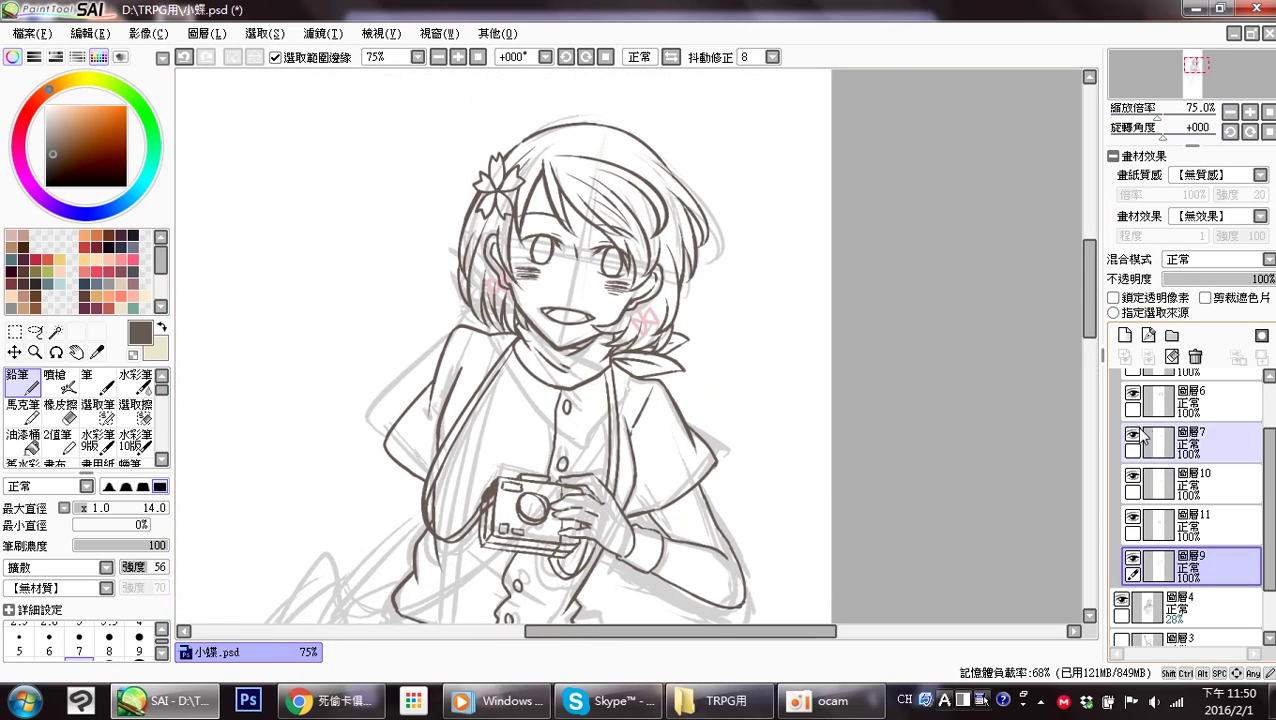
pyautogui.moveTo(1266, 441); pyautogui.dragTo(1266, 396)
pyautogui.click(1133, 466)
pyautogui.click(1133, 466)
pyautogui.click(1133, 507)
pyautogui.click(1133, 507)
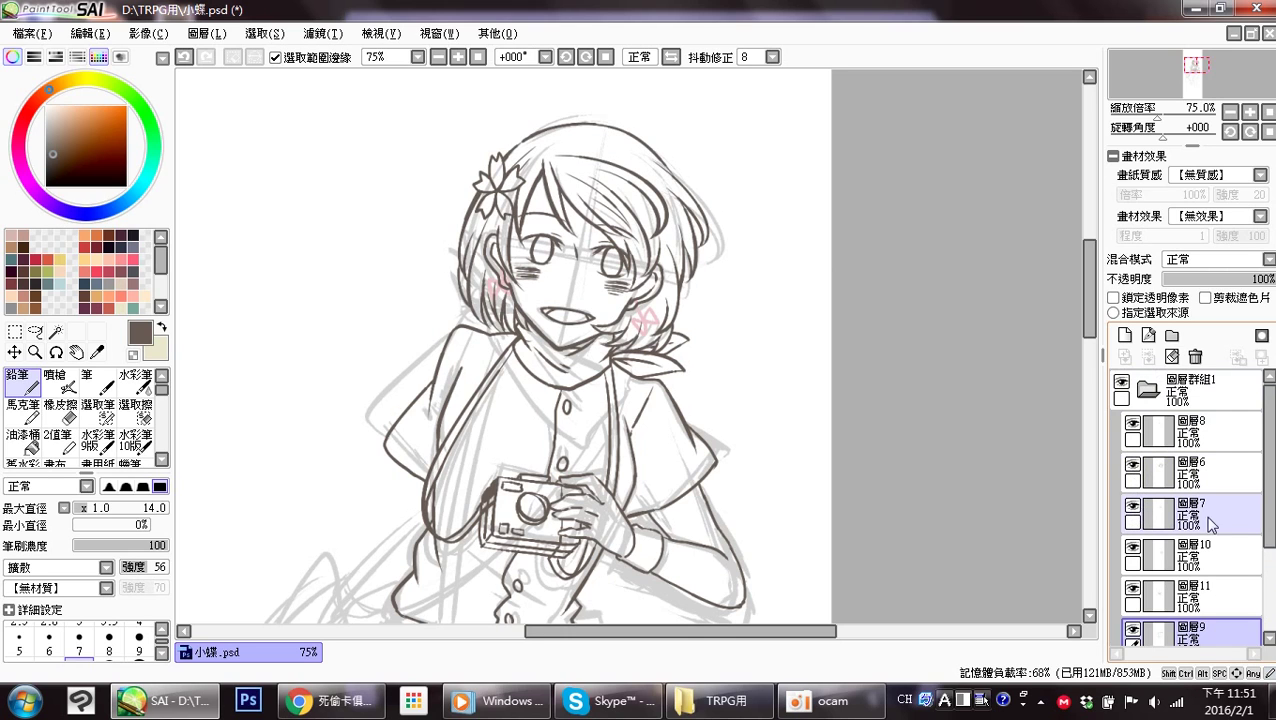
pyautogui.click(1195, 519)
pyautogui.click(1249, 112)
pyautogui.click(1249, 112)
pyautogui.moveTo(598, 303)
pyautogui.mouseDown()
pyautogui.moveTo(686, 446)
pyautogui.moveTo(716, 460)
pyautogui.mouseUp()
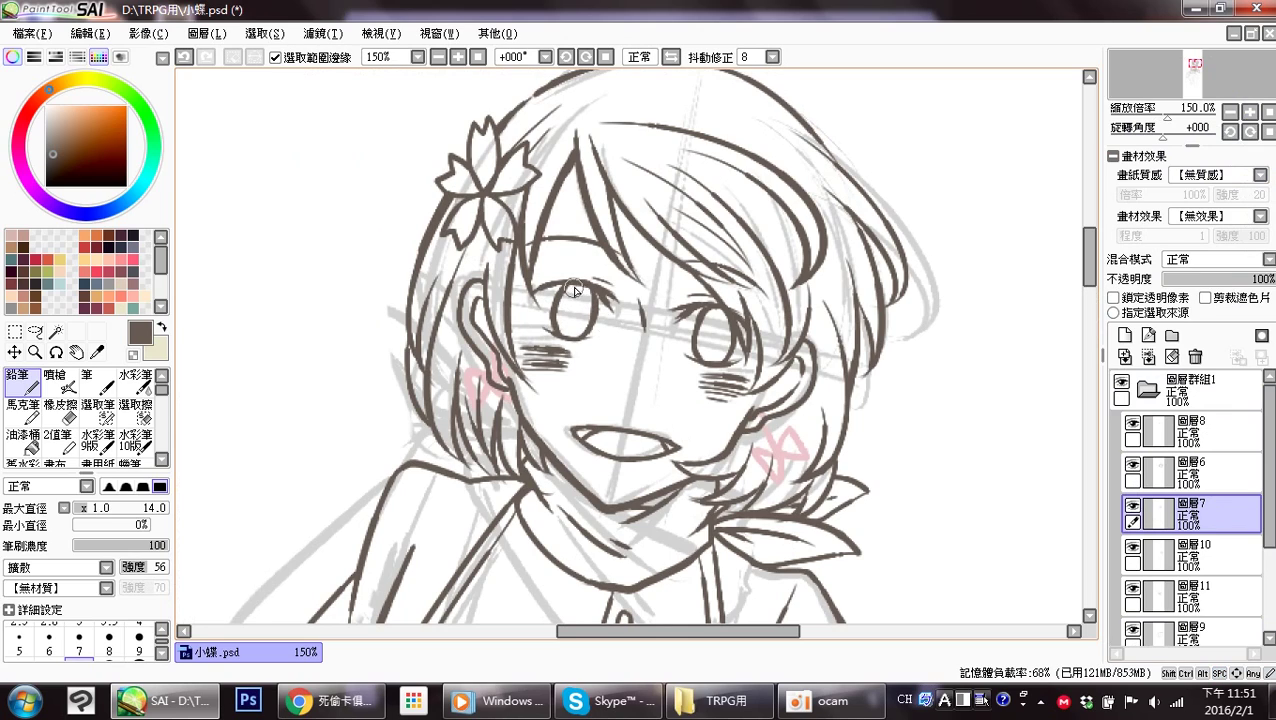
# Draw the pupil details inside both of the character's eyes.
pyautogui.moveTo(568, 291)
pyautogui.mouseDown()
pyautogui.moveTo(569, 307)
pyautogui.moveTo(571, 287)
pyautogui.mouseUp()
pyautogui.hotkey('ctrl', 'z')
pyautogui.moveTo(712, 310); pyautogui.dragTo(712, 314)
pyautogui.hotkey('ctrl', 'z')
# Create a new layer and place it directly below 圖層9 in the layer group.
pyautogui.moveTo(1016, 390); pyautogui.dragTo(961, 265)
pyautogui.click(1229, 115)
pyautogui.click(1229, 115)
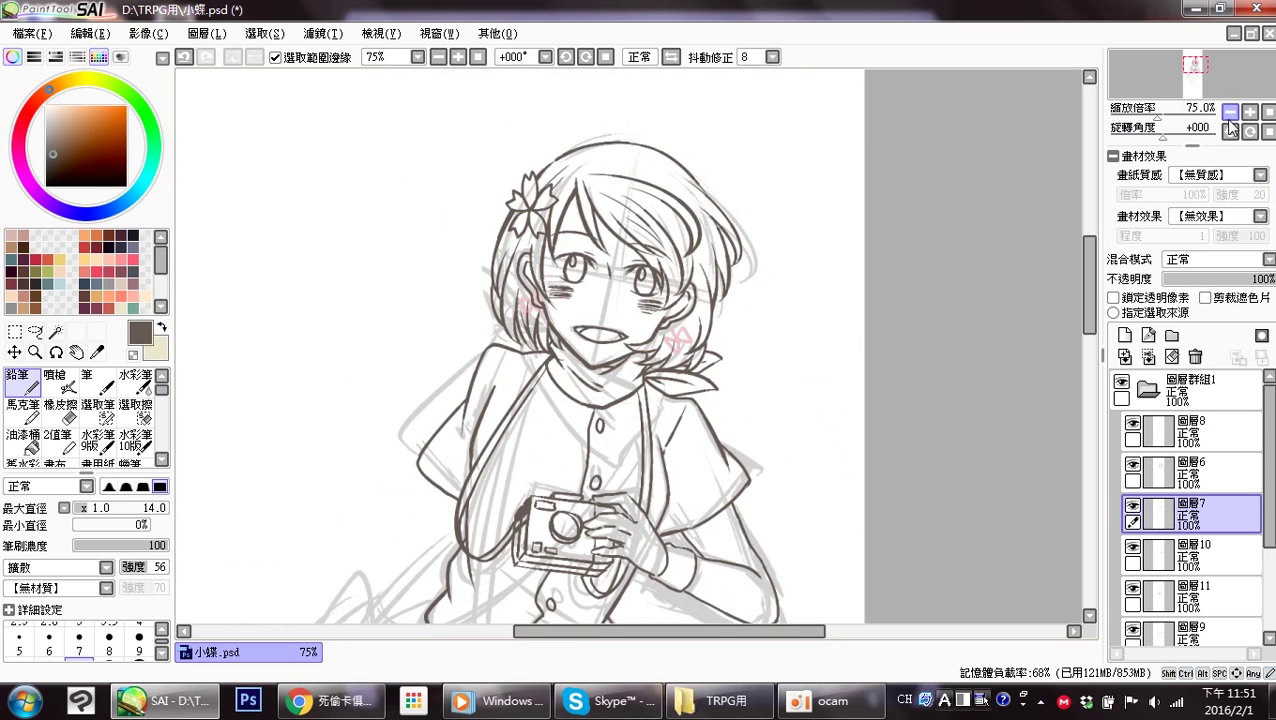
pyautogui.moveTo(809, 469); pyautogui.dragTo(758, 407)
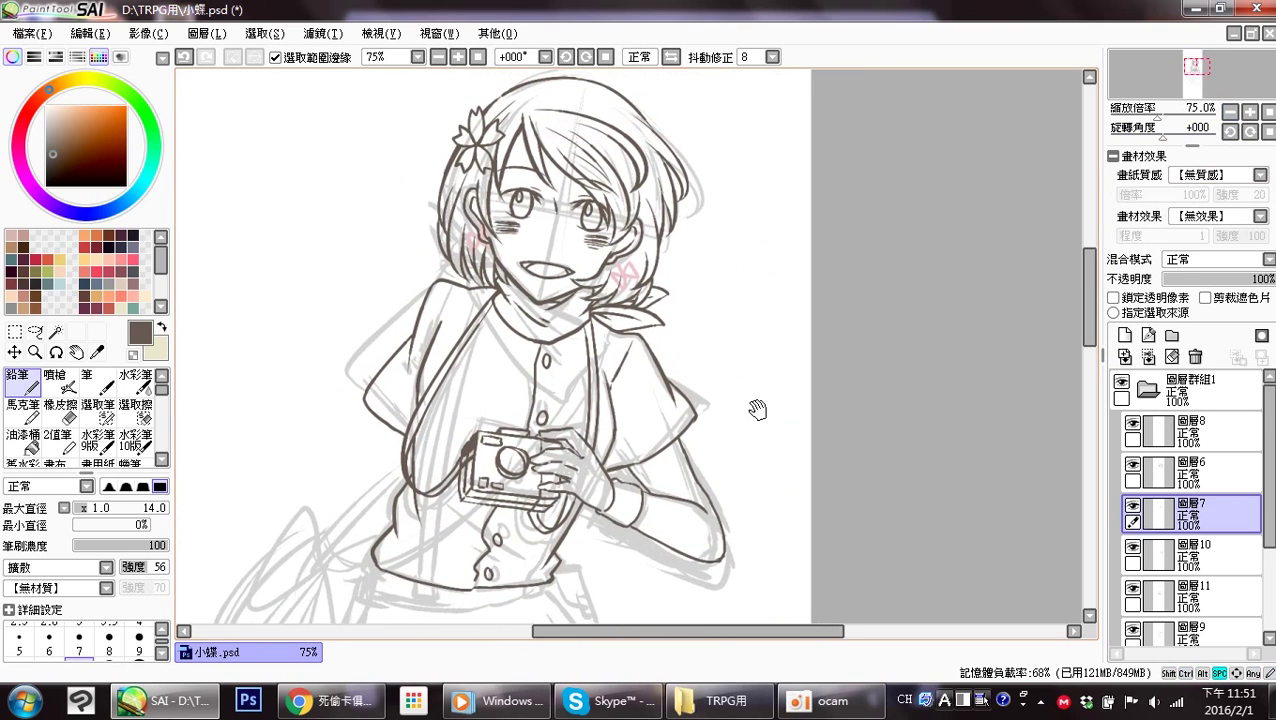
pyautogui.moveTo(578, 405); pyautogui.dragTo(680, 507)
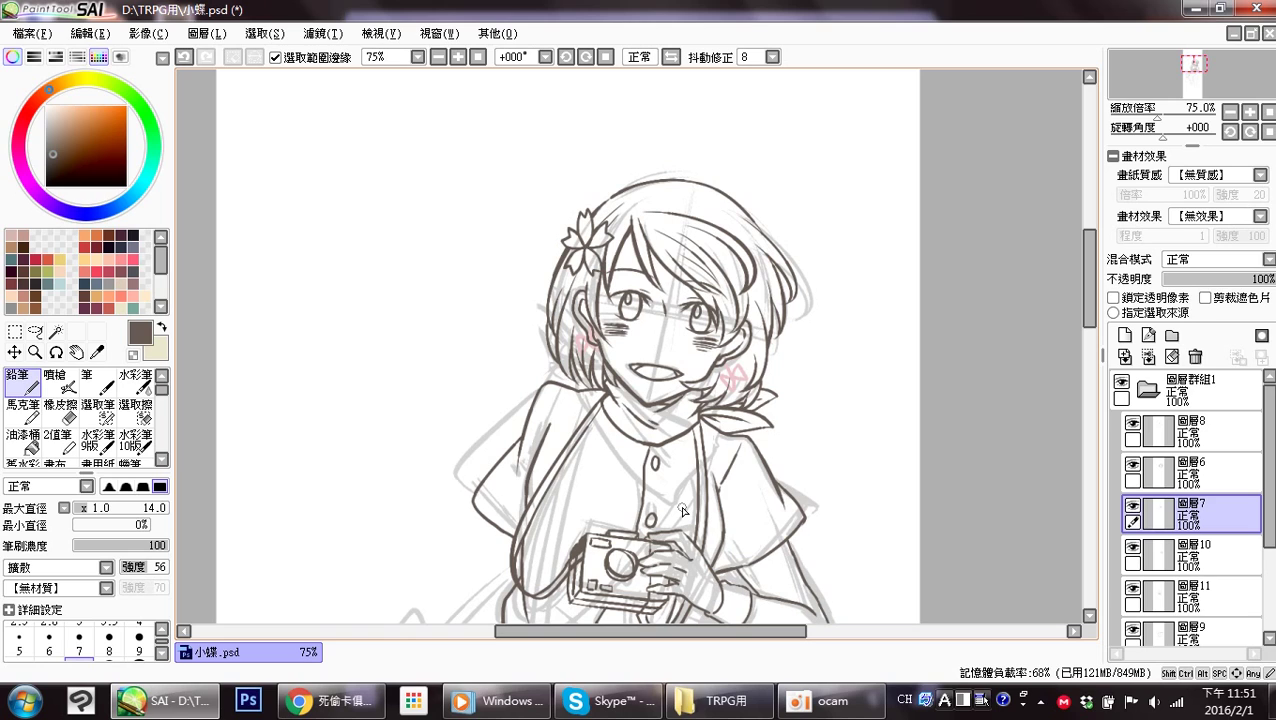
pyautogui.moveTo(710, 471)
pyautogui.mouseDown()
pyautogui.moveTo(678, 336)
pyautogui.moveTo(690, 446)
pyautogui.moveTo(704, 392)
pyautogui.moveTo(696, 490)
pyautogui.moveTo(697, 374)
pyautogui.mouseUp()
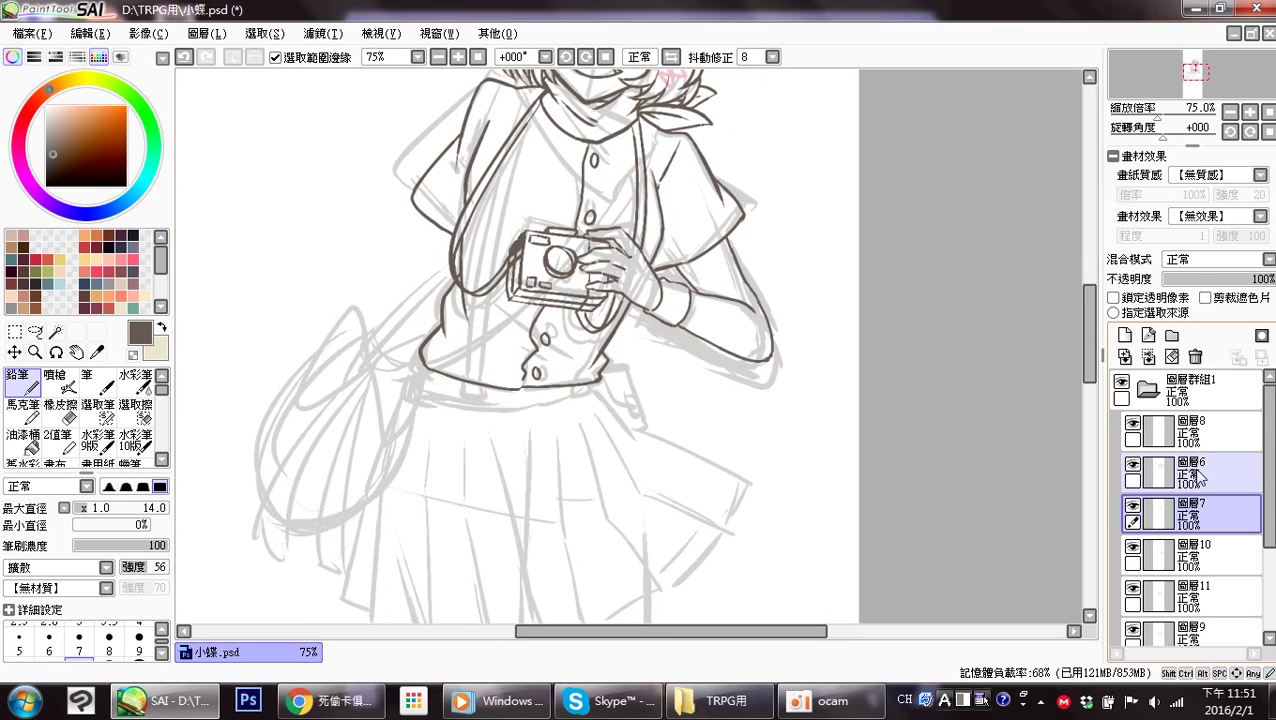
pyautogui.scroll(-3, 1220, 490)
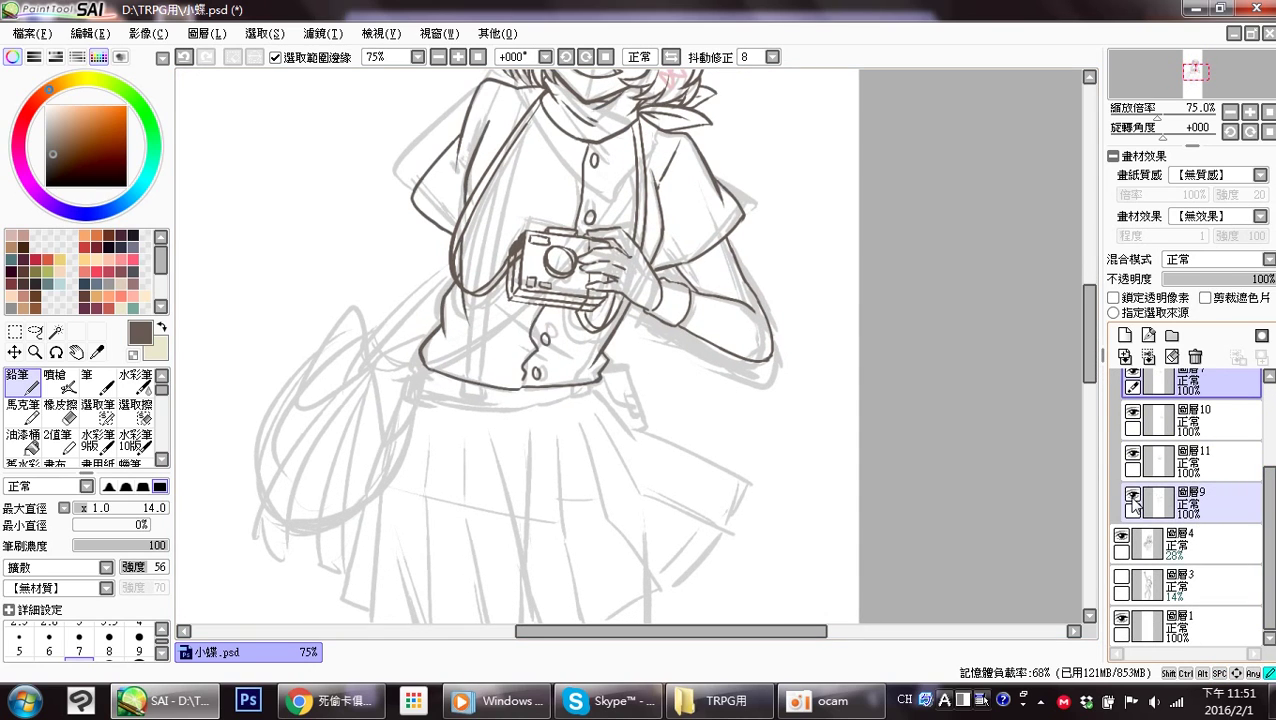
pyautogui.click(1185, 502)
pyautogui.click(1125, 335)
pyautogui.moveTo(1200, 513); pyautogui.dragTo(1208, 556)
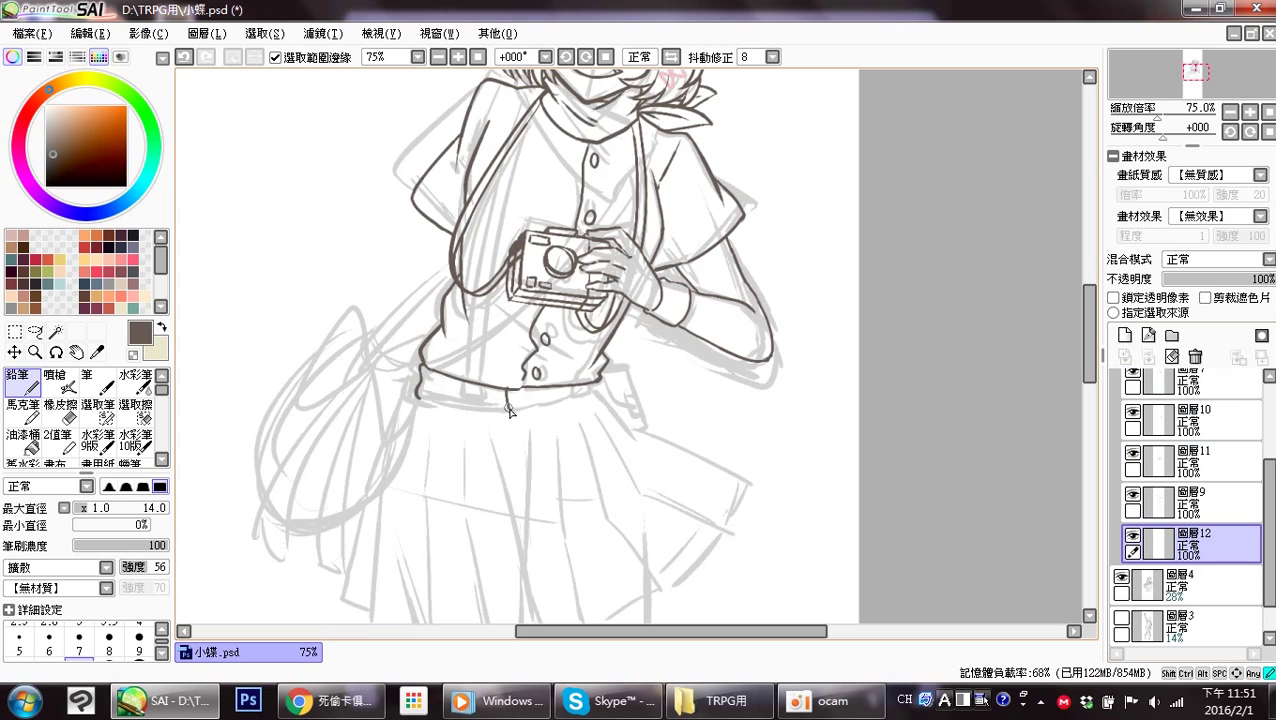
# Ink the belt around the waist with a rectangular buckle at its centre, following the rough sketch.
pyautogui.hotkey('ctrl', 'z')
pyautogui.moveTo(511, 410); pyautogui.dragTo(546, 386)
pyautogui.hotkey('ctrl', 'z')
pyautogui.hotkey('ctrl', 'z')
pyautogui.moveTo(540, 403); pyautogui.dragTo(540, 390)
pyautogui.moveTo(428, 400)
pyautogui.mouseDown()
pyautogui.moveTo(508, 406)
pyautogui.moveTo(493, 412)
pyautogui.mouseUp()
pyautogui.hotkey('ctrl', 'z')
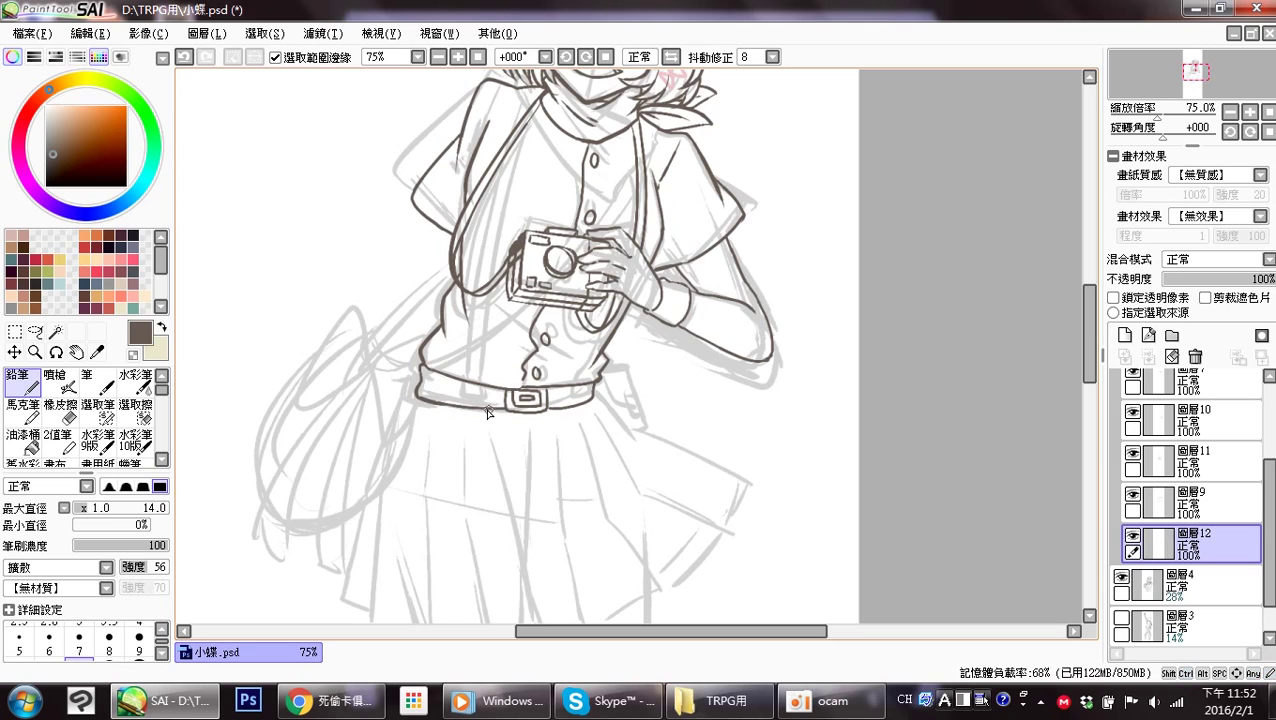
# Ink the skirt's right edge from the belt down and the outline of the flared pleat.
pyautogui.moveTo(488, 363)
pyautogui.mouseDown()
pyautogui.moveTo(454, 480)
pyautogui.moveTo(496, 389)
pyautogui.moveTo(488, 357)
pyautogui.mouseUp()
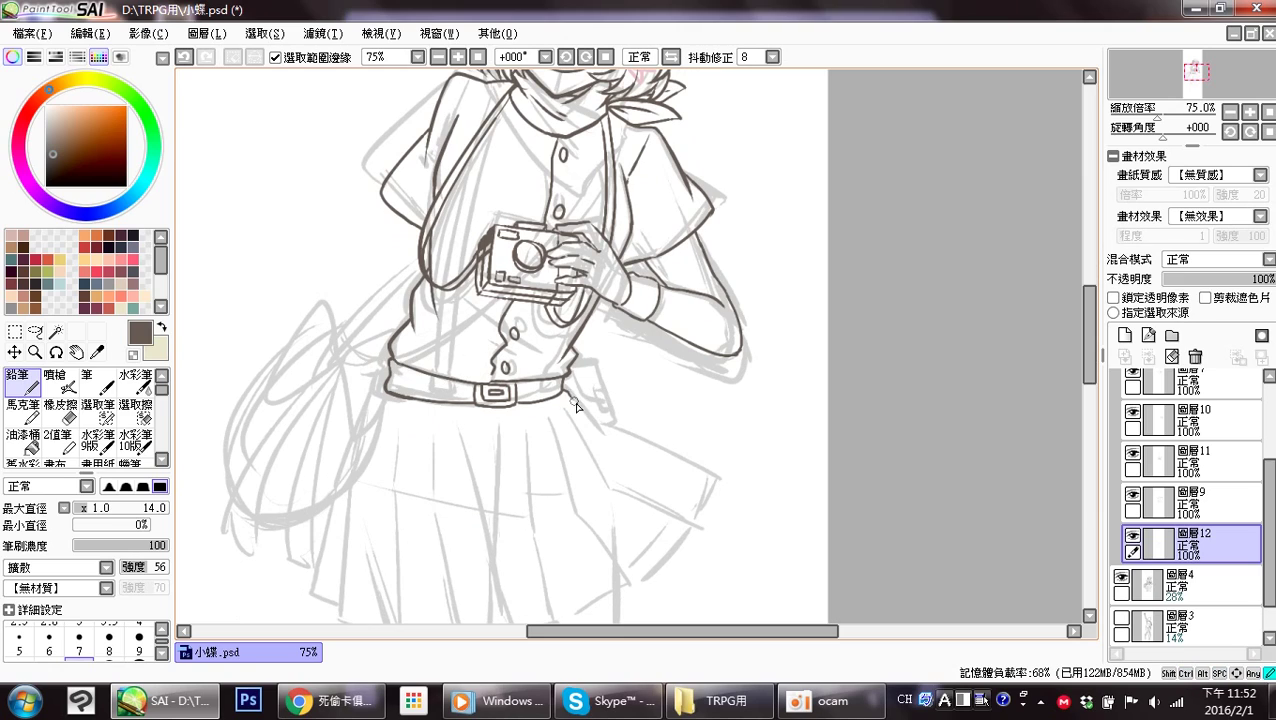
pyautogui.moveTo(571, 396)
pyautogui.mouseDown()
pyautogui.moveTo(604, 444)
pyautogui.moveTo(692, 482)
pyautogui.mouseUp()
pyautogui.hotkey('ctrl', 'z')
pyautogui.moveTo(608, 450)
pyautogui.mouseDown()
pyautogui.moveTo(705, 475)
pyautogui.moveTo(706, 525)
pyautogui.mouseUp()
pyautogui.hotkey('ctrl', 'z')
pyautogui.moveTo(610, 447)
pyautogui.mouseDown()
pyautogui.moveTo(683, 470)
pyautogui.moveTo(698, 490)
pyautogui.moveTo(692, 512)
pyautogui.mouseUp()
# Ink the skirt's left side with its outer edge, first two pleat lines and the hem beneath them.
pyautogui.moveTo(629, 471)
pyautogui.mouseDown()
pyautogui.moveTo(615, 456)
pyautogui.moveTo(641, 359)
pyautogui.mouseUp()
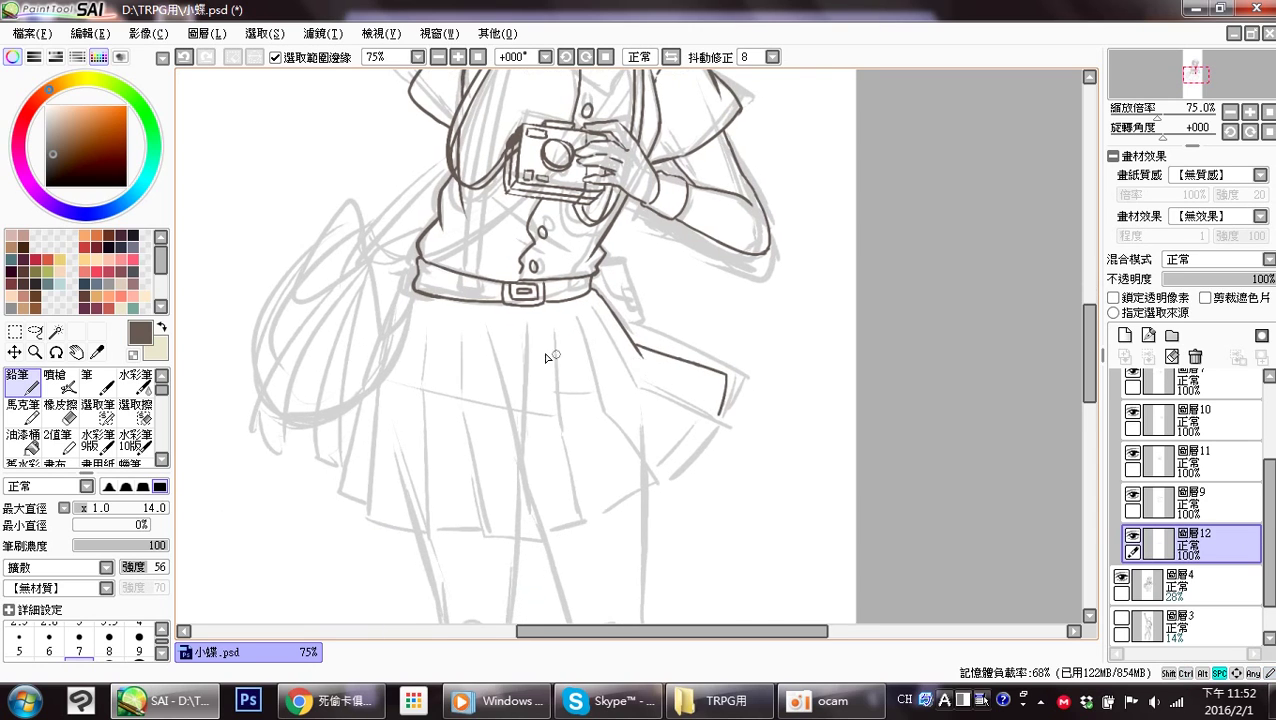
pyautogui.moveTo(413, 215); pyautogui.dragTo(567, 433)
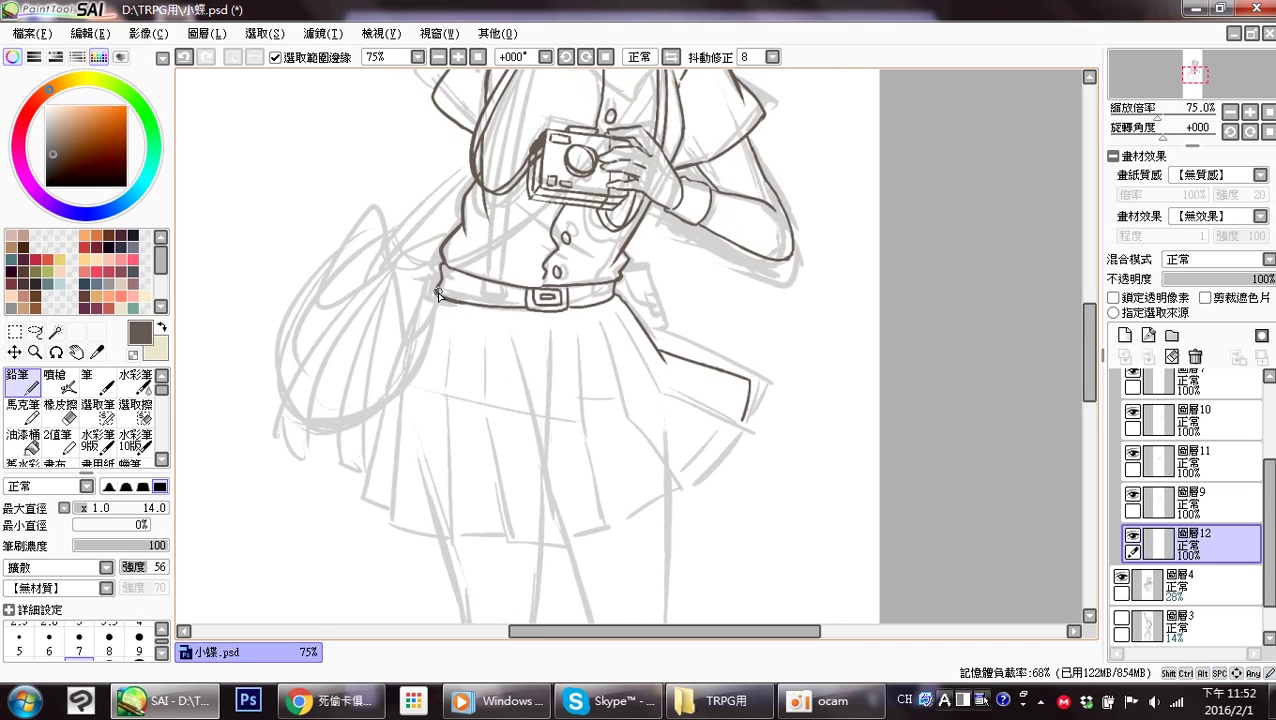
pyautogui.moveTo(425, 304); pyautogui.dragTo(389, 524)
pyautogui.hotkey('ctrl', 'z')
pyautogui.moveTo(403, 410)
pyautogui.mouseDown()
pyautogui.moveTo(387, 515)
pyautogui.moveTo(432, 537)
pyautogui.mouseUp()
pyautogui.moveTo(448, 338); pyautogui.dragTo(439, 425)
pyautogui.hotkey('ctrl', 'z')
pyautogui.moveTo(447, 344); pyautogui.dragTo(440, 428)
pyautogui.hotkey('ctrl', 'z')
pyautogui.moveTo(447, 348)
pyautogui.mouseDown()
pyautogui.moveTo(446, 528)
pyautogui.moveTo(430, 537)
pyautogui.mouseUp()
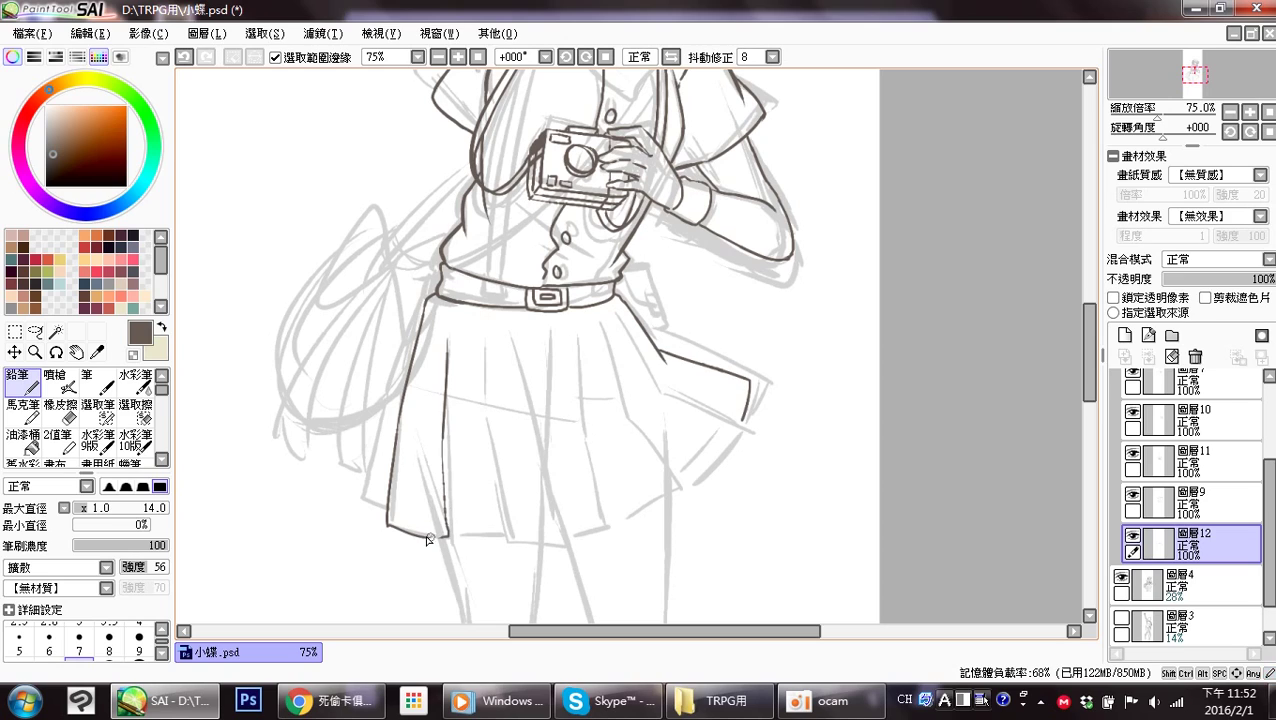
pyautogui.moveTo(428, 303); pyautogui.dragTo(361, 478)
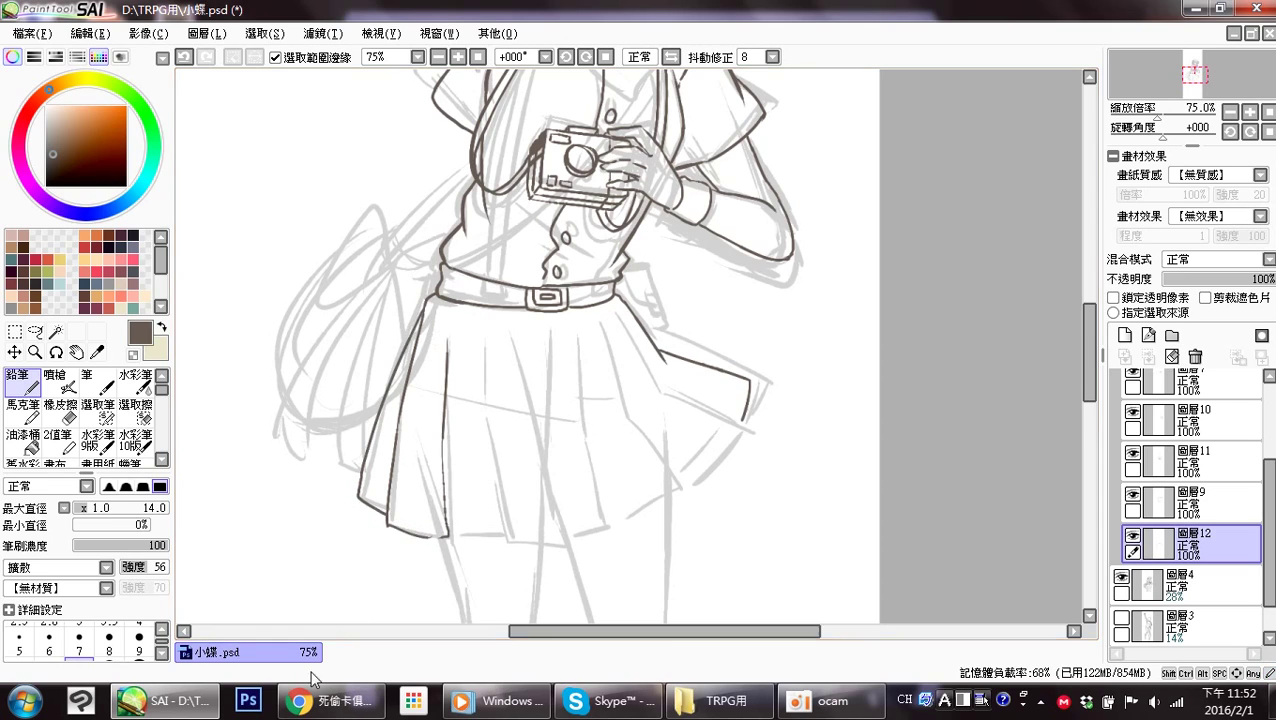
# Switch to Chrome to check the TRPG chat room, and return to the SAI drawing.
pyautogui.click(362, 705)
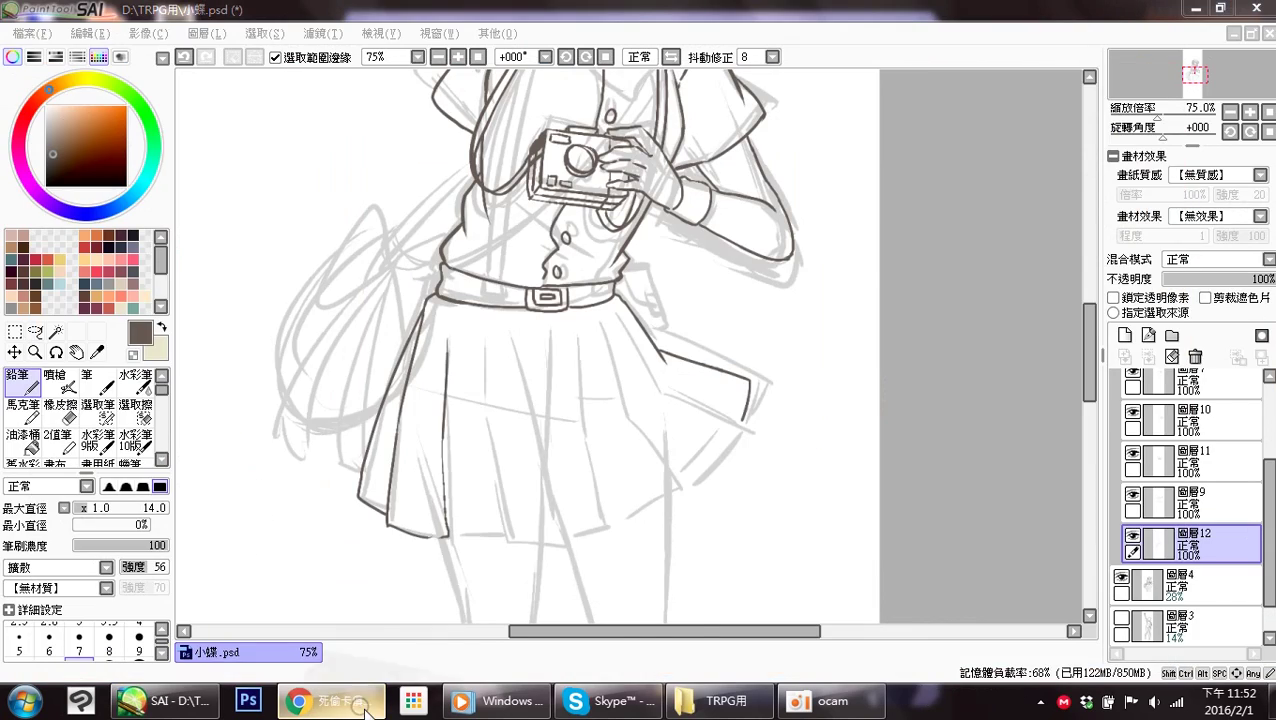
pyautogui.click(340, 702)
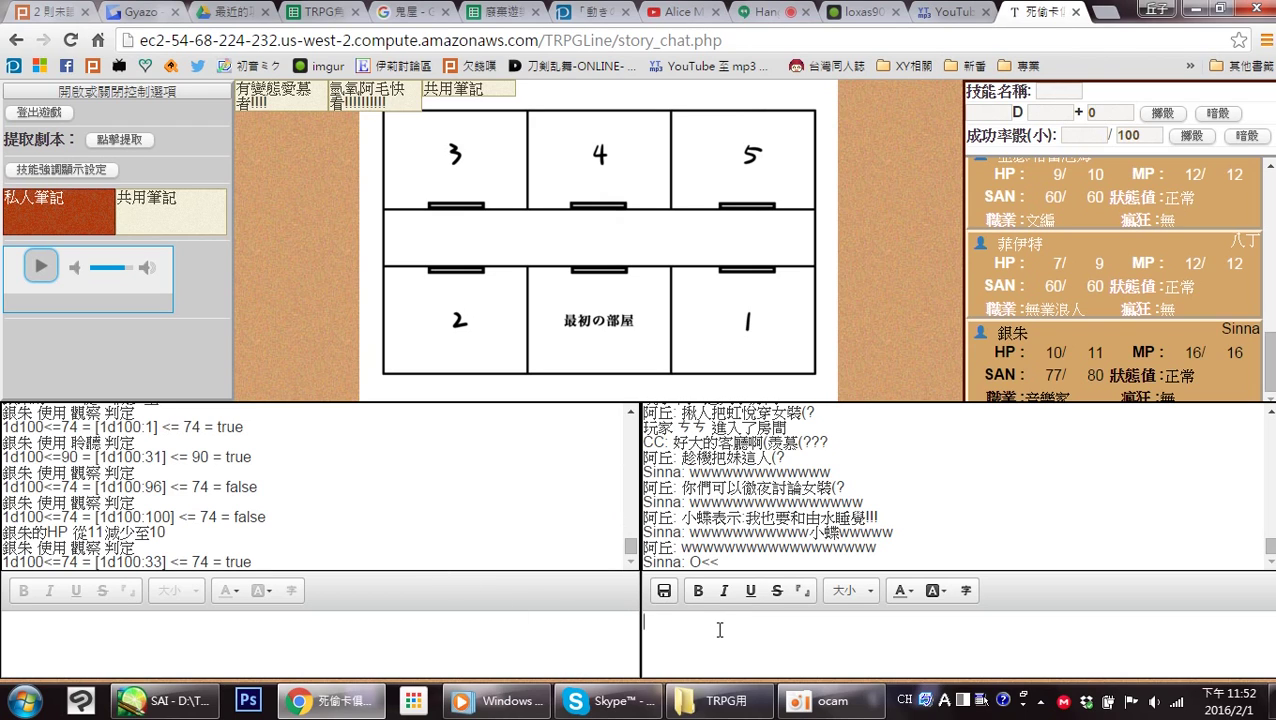
pyautogui.click(382, 700)
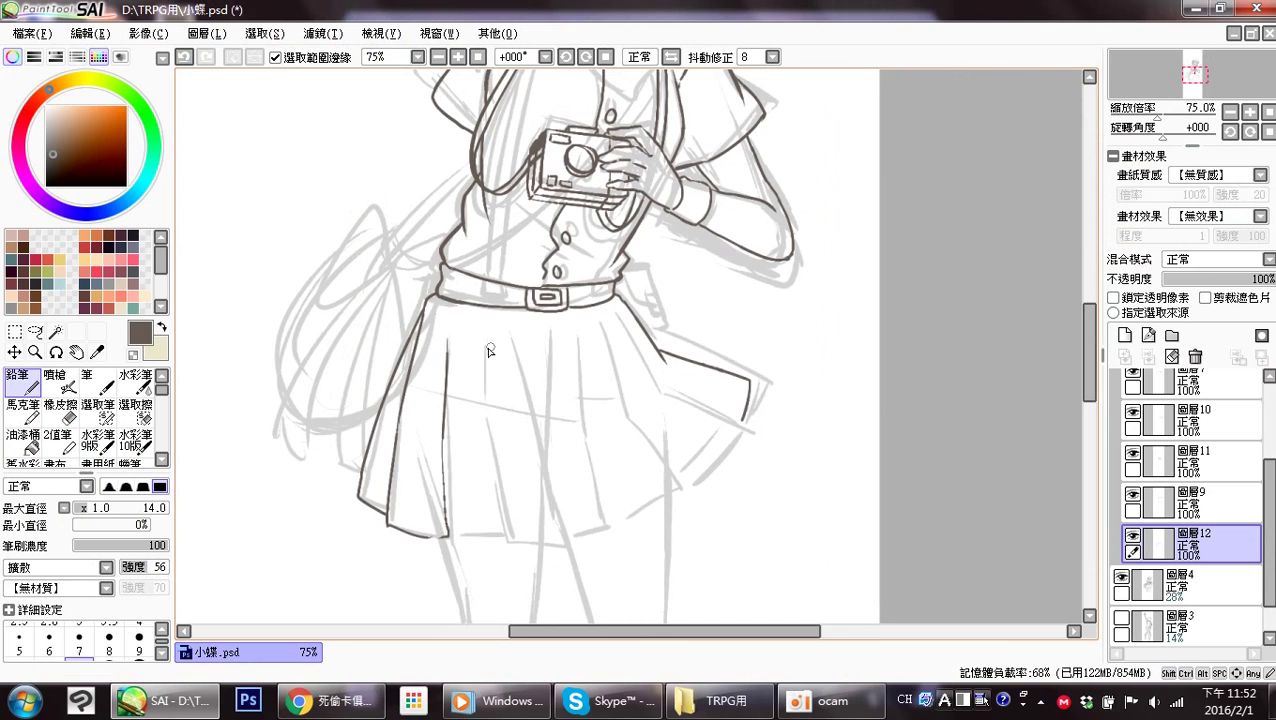
# Ink the next pleat line and the zigzag hem across to the flared right side of the skirt.
pyautogui.moveTo(484, 340); pyautogui.dragTo(482, 428)
pyautogui.hotkey('ctrl', 'z')
pyautogui.moveTo(485, 350)
pyautogui.mouseDown()
pyautogui.moveTo(506, 524)
pyautogui.moveTo(462, 540)
pyautogui.moveTo(508, 543)
pyautogui.moveTo(451, 539)
pyautogui.moveTo(584, 535)
pyautogui.moveTo(575, 528)
pyautogui.moveTo(618, 504)
pyautogui.moveTo(633, 498)
pyautogui.moveTo(631, 514)
pyautogui.moveTo(669, 495)
pyautogui.moveTo(703, 452)
pyautogui.mouseUp()
pyautogui.hotkey('ctrl', 'z')
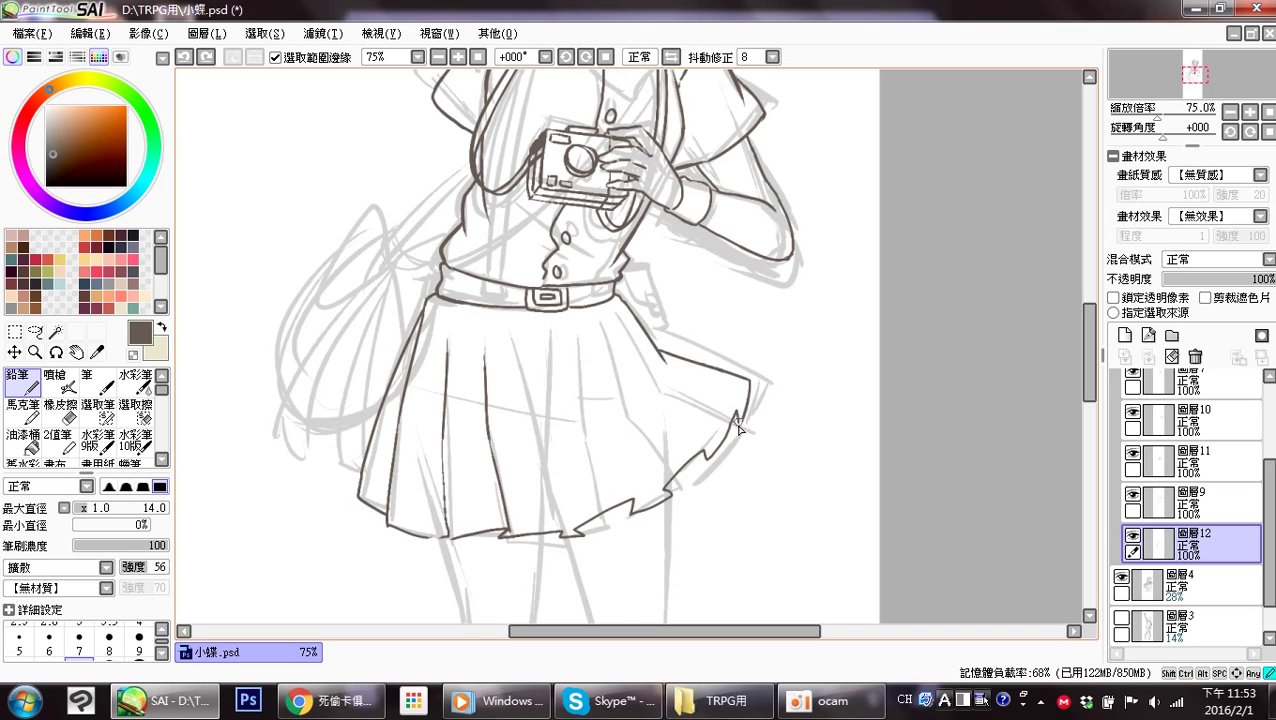
pyautogui.moveTo(740, 420); pyautogui.dragTo(730, 392)
# Ink the curved pleat line running down the middle of the skirt to the hem fold.
pyautogui.moveTo(561, 330); pyautogui.dragTo(561, 220)
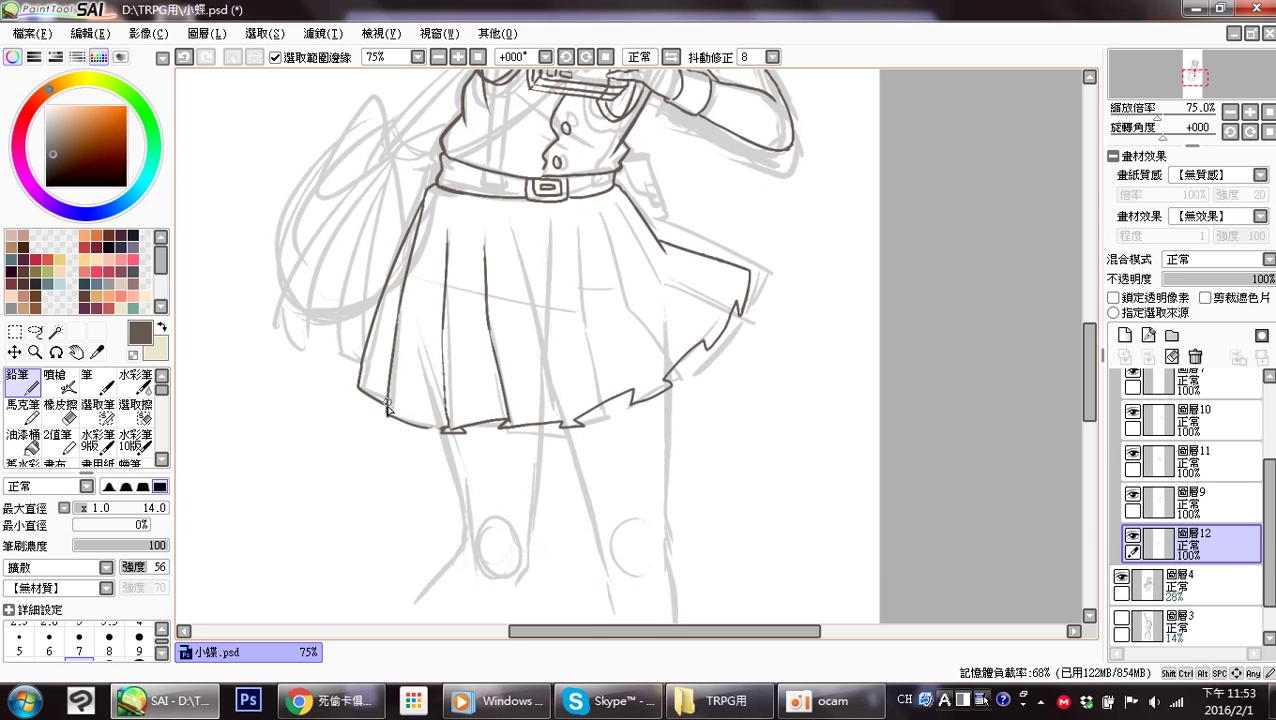
pyautogui.moveTo(575, 318); pyautogui.dragTo(547, 316)
pyautogui.moveTo(490, 222); pyautogui.dragTo(511, 333)
pyautogui.hotkey('ctrl', 'z')
pyautogui.moveTo(492, 228); pyautogui.dragTo(510, 330)
pyautogui.hotkey('ctrl', 'z')
pyautogui.moveTo(490, 230); pyautogui.dragTo(524, 391)
pyautogui.hotkey('ctrl', 'z')
pyautogui.moveTo(493, 236)
pyautogui.mouseDown()
pyautogui.moveTo(501, 325)
pyautogui.moveTo(529, 410)
pyautogui.mouseUp()
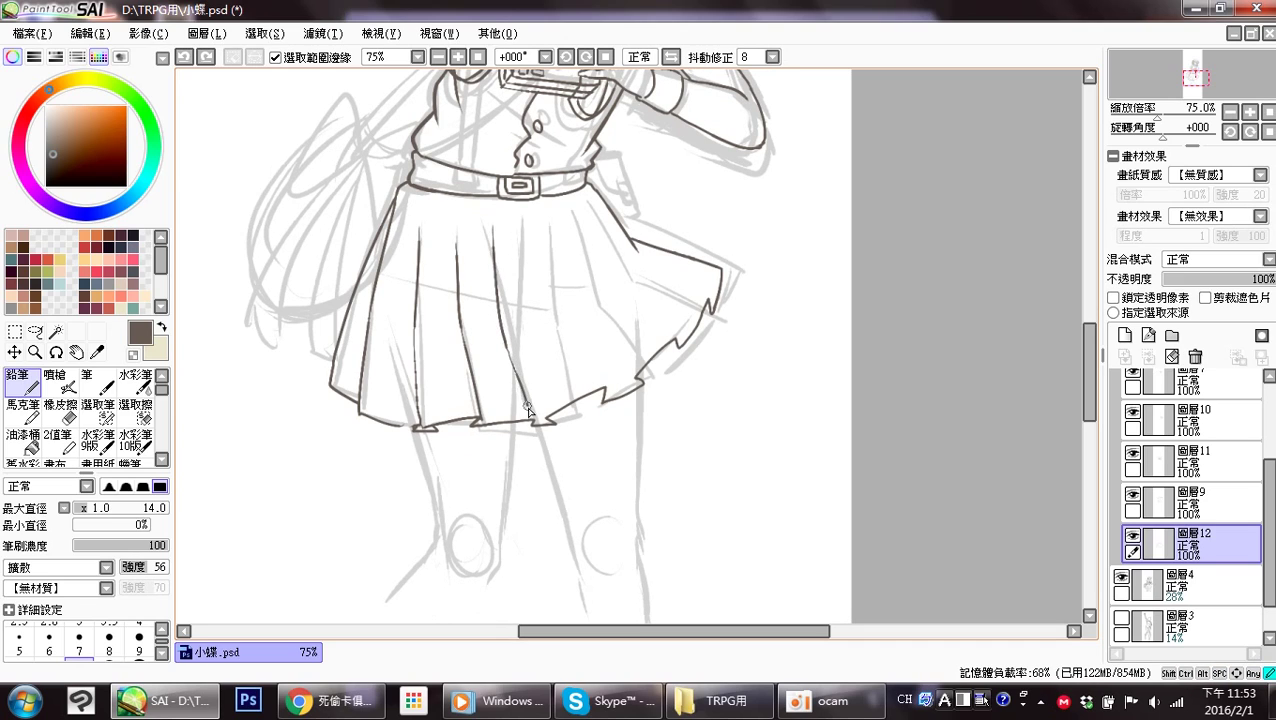
pyautogui.hotkey('ctrl', 'z')
pyautogui.moveTo(497, 266); pyautogui.dragTo(541, 417)
pyautogui.moveTo(590, 296); pyautogui.dragTo(568, 329)
pyautogui.hotkey('ctrl', 'z')
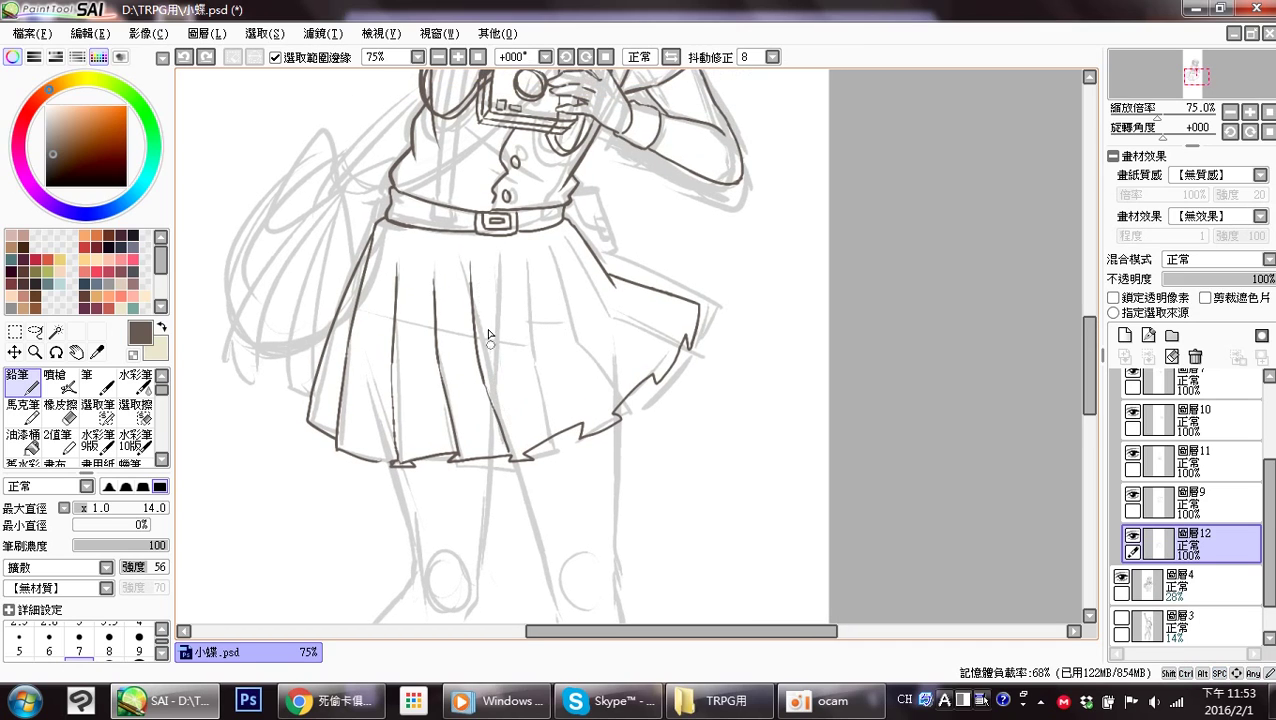
pyautogui.moveTo(478, 288); pyautogui.dragTo(503, 396)
pyautogui.hotkey('ctrl', 'z')
pyautogui.moveTo(524, 457); pyautogui.dragTo(481, 328)
# Ink the pleat line just right of the skirt's centre, bending it down to the next hem fold.
pyautogui.moveTo(516, 267)
pyautogui.mouseDown()
pyautogui.moveTo(552, 364)
pyautogui.moveTo(518, 266)
pyautogui.moveTo(542, 381)
pyautogui.mouseUp()
pyautogui.hotkey('ctrl', 'z')
pyautogui.hotkey('ctrl', 'z')
pyautogui.moveTo(516, 258); pyautogui.dragTo(541, 362)
pyautogui.hotkey('ctrl', 'z')
pyautogui.moveTo(517, 262)
pyautogui.mouseDown()
pyautogui.moveTo(539, 368)
pyautogui.moveTo(576, 427)
pyautogui.mouseUp()
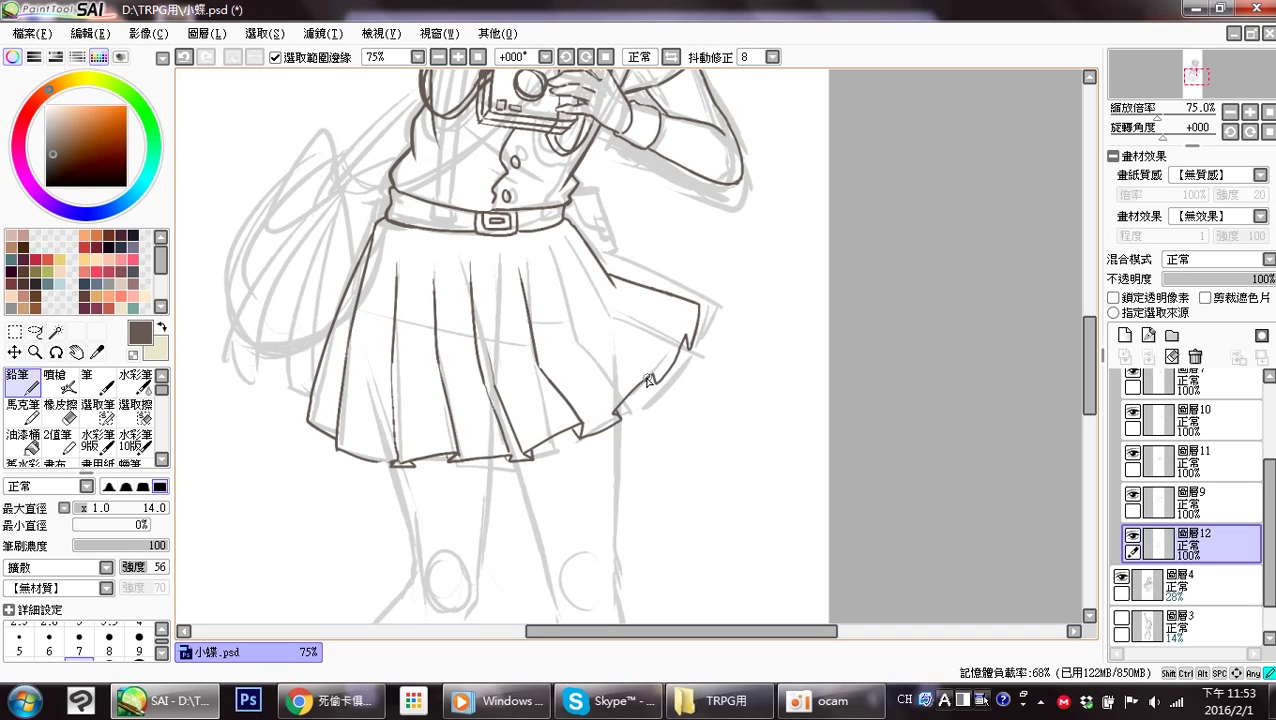
# Ink the remaining pleat lines on the skirt's right side and a stripe line across the lower skirt.
pyautogui.moveTo(547, 291); pyautogui.dragTo(569, 365)
pyautogui.hotkey('ctrl', 'z')
pyautogui.moveTo(547, 292)
pyautogui.mouseDown()
pyautogui.moveTo(570, 368)
pyautogui.moveTo(614, 418)
pyautogui.mouseUp()
pyautogui.moveTo(556, 248); pyautogui.dragTo(607, 329)
pyautogui.hotkey('ctrl', 'z')
pyautogui.moveTo(557, 246)
pyautogui.mouseDown()
pyautogui.moveTo(606, 343)
pyautogui.moveTo(656, 379)
pyautogui.mouseUp()
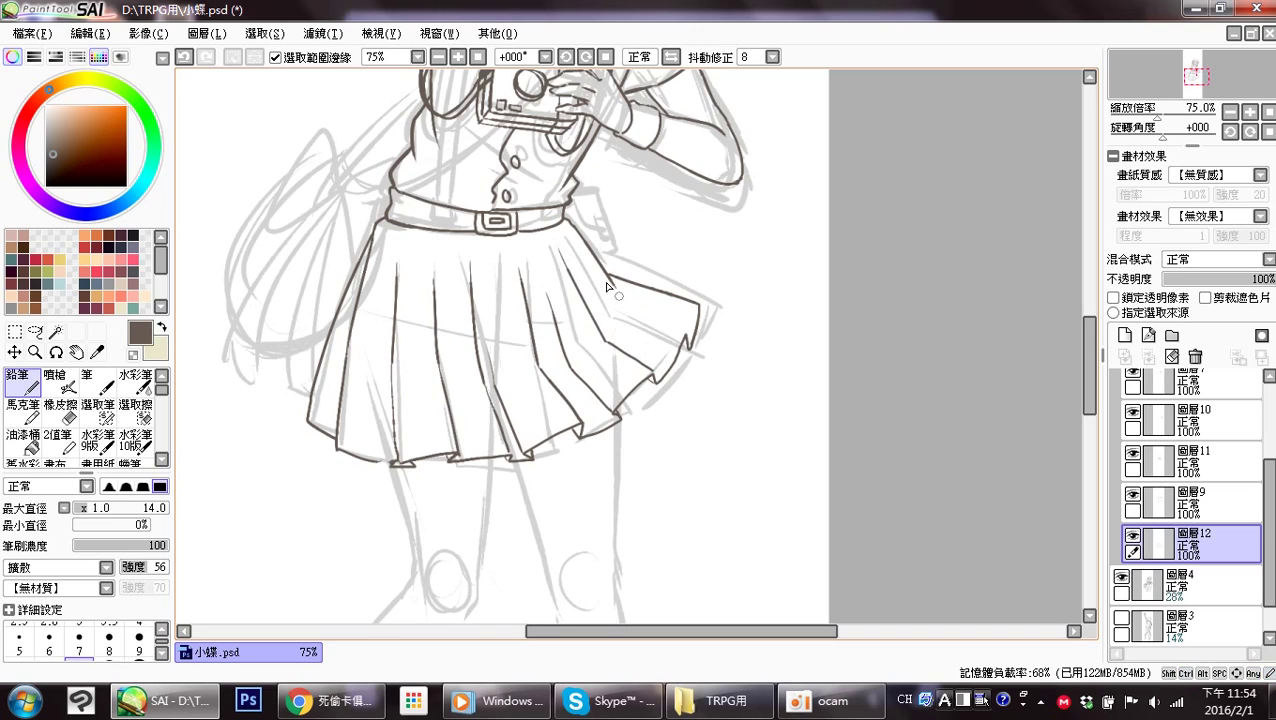
pyautogui.moveTo(566, 246)
pyautogui.mouseDown()
pyautogui.moveTo(633, 318)
pyautogui.moveTo(687, 350)
pyautogui.mouseUp()
pyautogui.moveTo(380, 357); pyautogui.dragTo(545, 378)
pyautogui.moveTo(610, 291); pyautogui.dragTo(705, 418)
# Add a new layer directly above 圖層12 for the shoulder strap.
pyautogui.moveTo(641, 236); pyautogui.dragTo(628, 319)
pyautogui.moveTo(649, 392)
pyautogui.mouseDown()
pyautogui.moveTo(587, 490)
pyautogui.moveTo(611, 498)
pyautogui.moveTo(605, 295)
pyautogui.moveTo(649, 345)
pyautogui.moveTo(692, 441)
pyautogui.mouseUp()
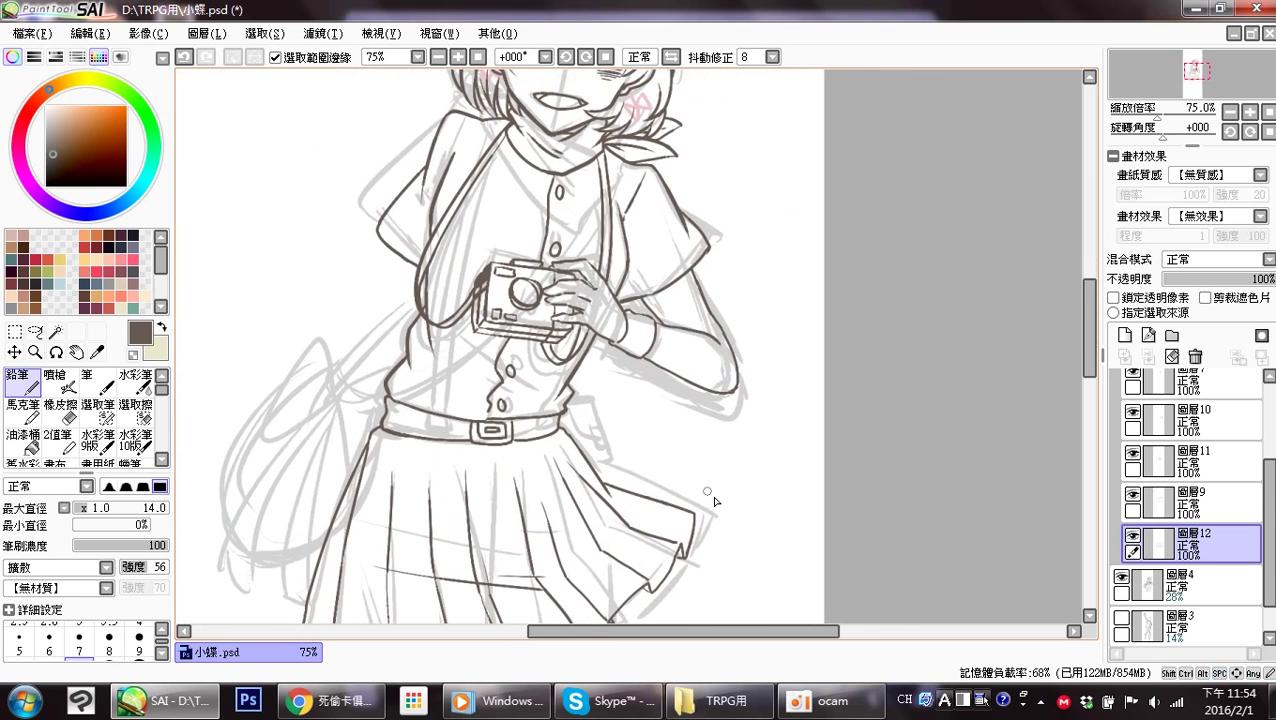
pyautogui.click(1125, 335)
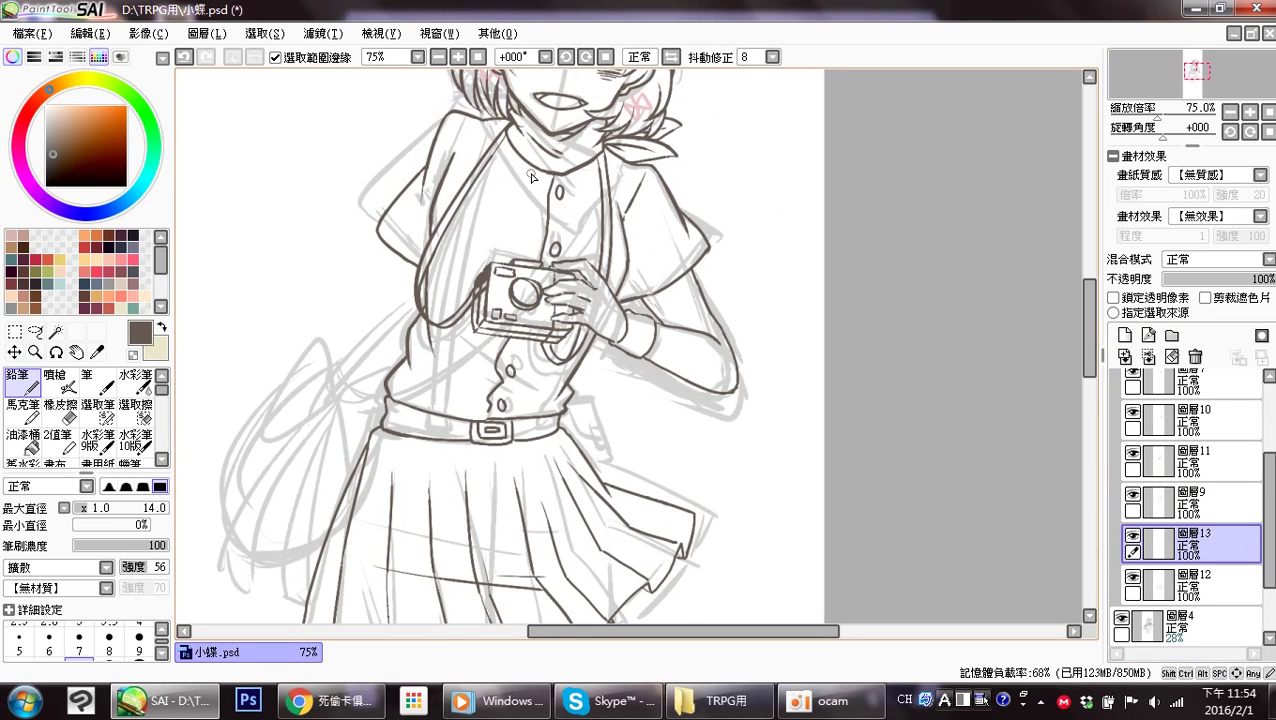
pyautogui.scroll(1, 1090, 310)
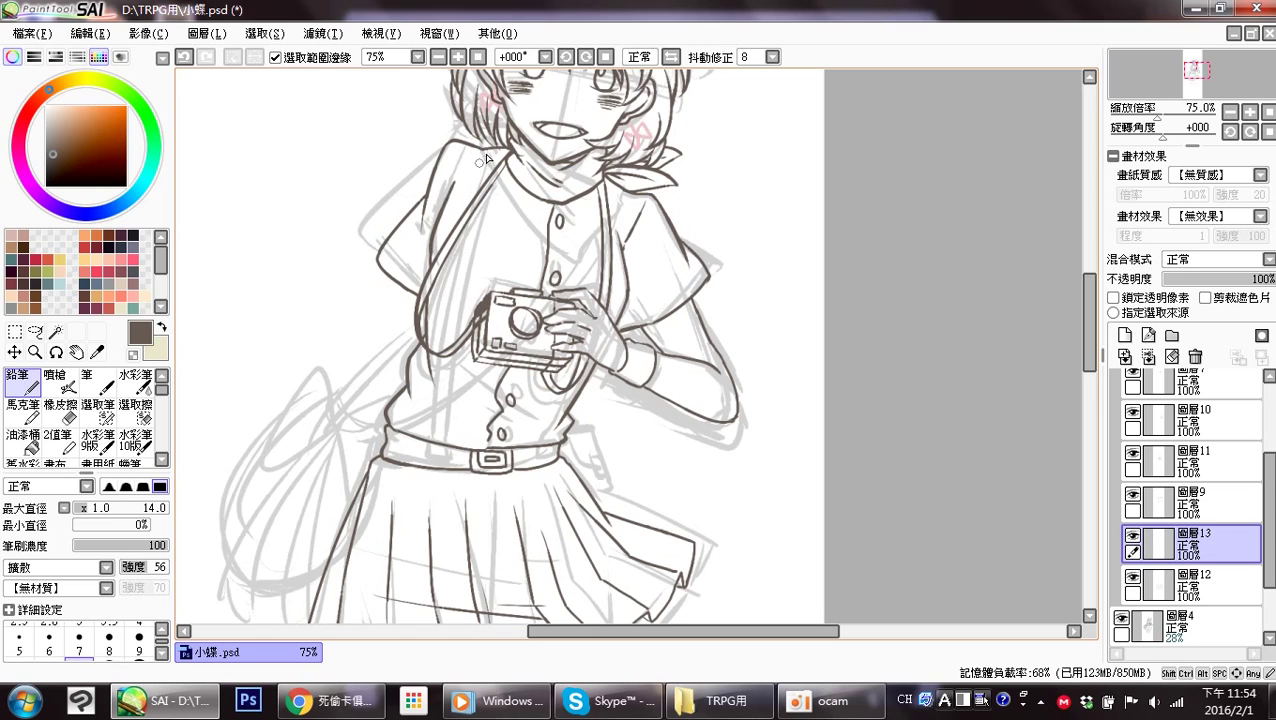
# Ink the outer edge of the left shoulder strap from the shoulder down towards the belt.
pyautogui.moveTo(482, 147); pyautogui.dragTo(438, 308)
pyautogui.hotkey('ctrl', 'z')
pyautogui.hotkey('ctrl', 'z')
pyautogui.moveTo(481, 150); pyautogui.dragTo(442, 288)
pyautogui.hotkey('ctrl', 'z')
pyautogui.moveTo(481, 150); pyautogui.dragTo(445, 276)
pyautogui.hotkey('ctrl', 'z')
pyautogui.moveTo(478, 158); pyautogui.dragTo(428, 350)
pyautogui.hotkey('ctrl', 'z')
pyautogui.moveTo(481, 150)
pyautogui.mouseDown()
pyautogui.moveTo(430, 298)
pyautogui.moveTo(421, 398)
pyautogui.mouseUp()
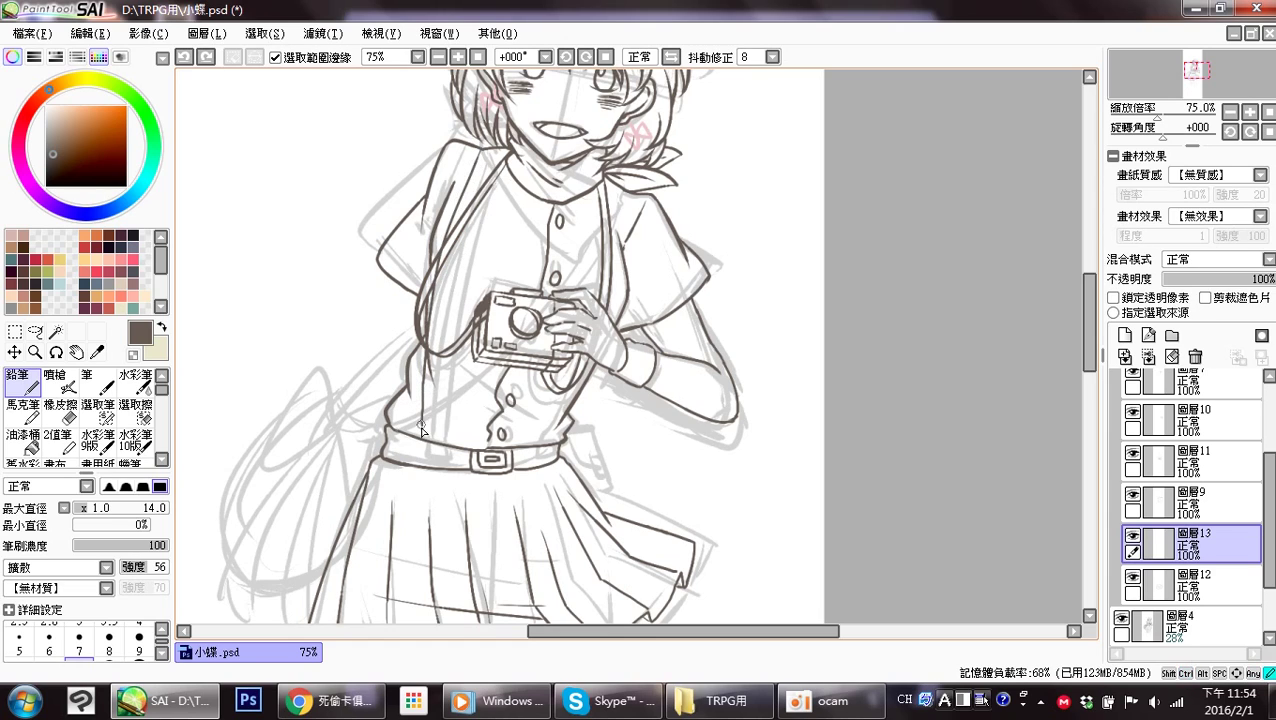
pyautogui.hotkey('ctrl', 'z')
# Ink the inner edge of the left shoulder strap from the collar down to the belt.
pyautogui.moveTo(493, 147); pyautogui.dragTo(460, 224)
pyautogui.hotkey('ctrl', 'z')
pyautogui.hotkey('ctrl', 'z')
pyautogui.hotkey('ctrl', 'z')
pyautogui.moveTo(493, 148)
pyautogui.mouseDown()
pyautogui.moveTo(445, 319)
pyautogui.moveTo(448, 270)
pyautogui.moveTo(437, 360)
pyautogui.mouseUp()
pyautogui.moveTo(443, 313); pyautogui.dragTo(436, 390)
pyautogui.moveTo(441, 338); pyautogui.dragTo(436, 426)
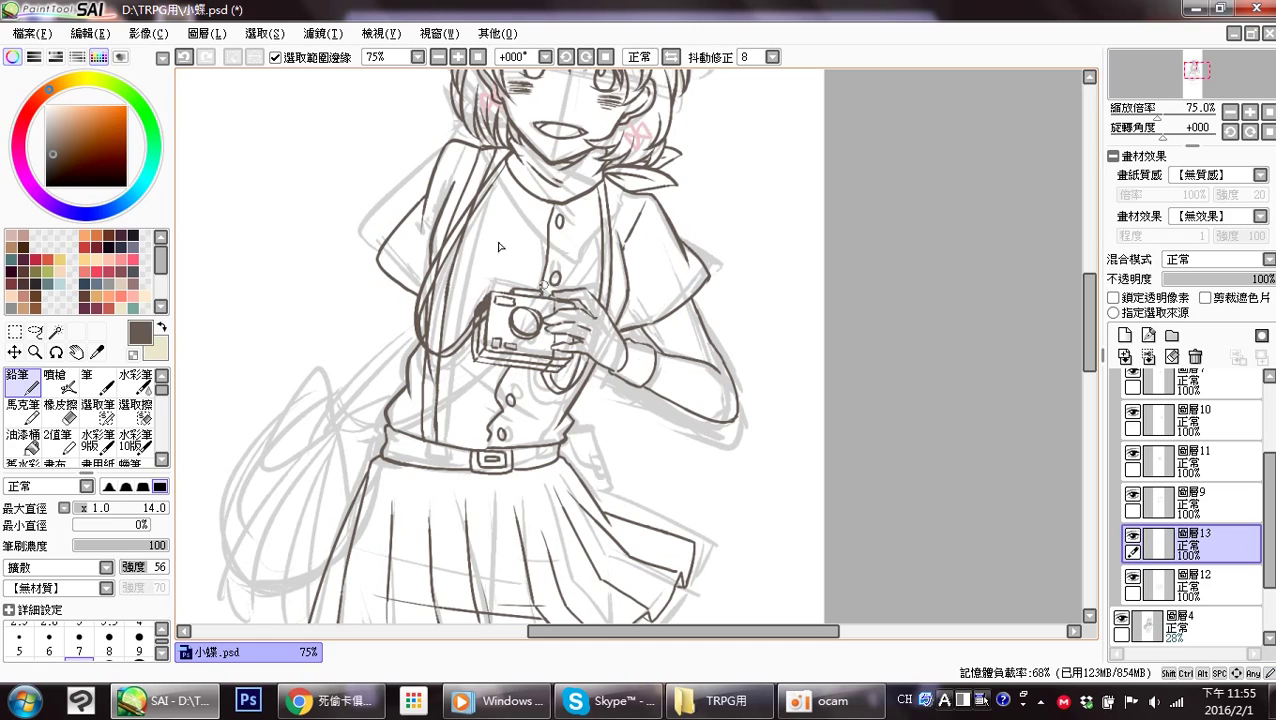
# Identify the line layers by toggling their visibility and erase overlaps where the shoulder strap crosses the camera strap on 圖層9.
pyautogui.press('e')
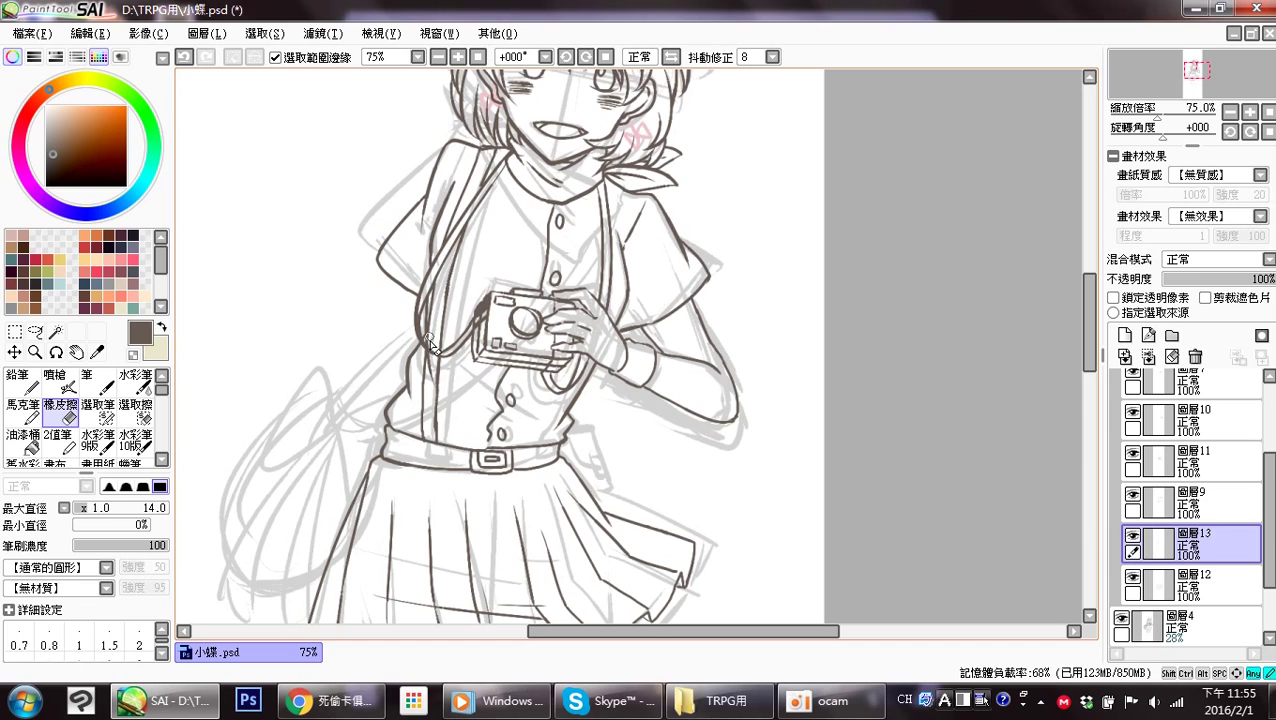
pyautogui.press('n')
pyautogui.click(1133, 578)
pyautogui.click(1133, 578)
pyautogui.click(1132, 498)
pyautogui.click(1132, 498)
pyautogui.click(1200, 505)
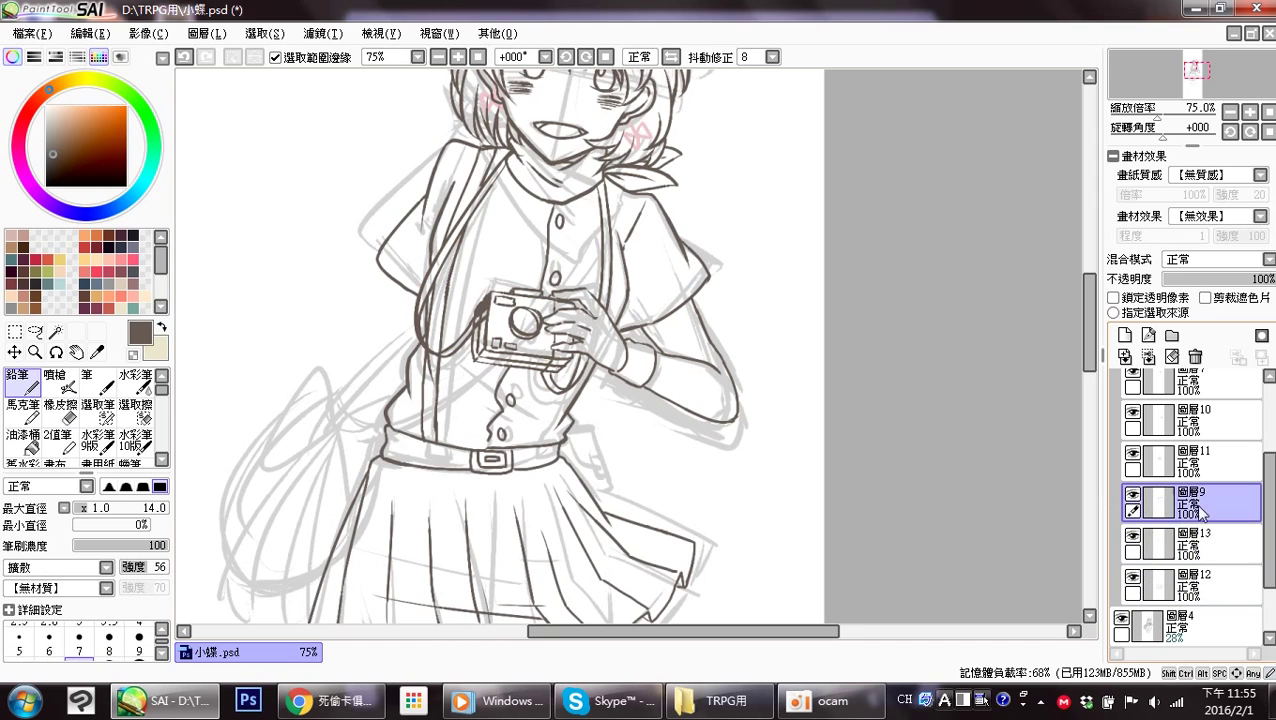
pyautogui.press('e')
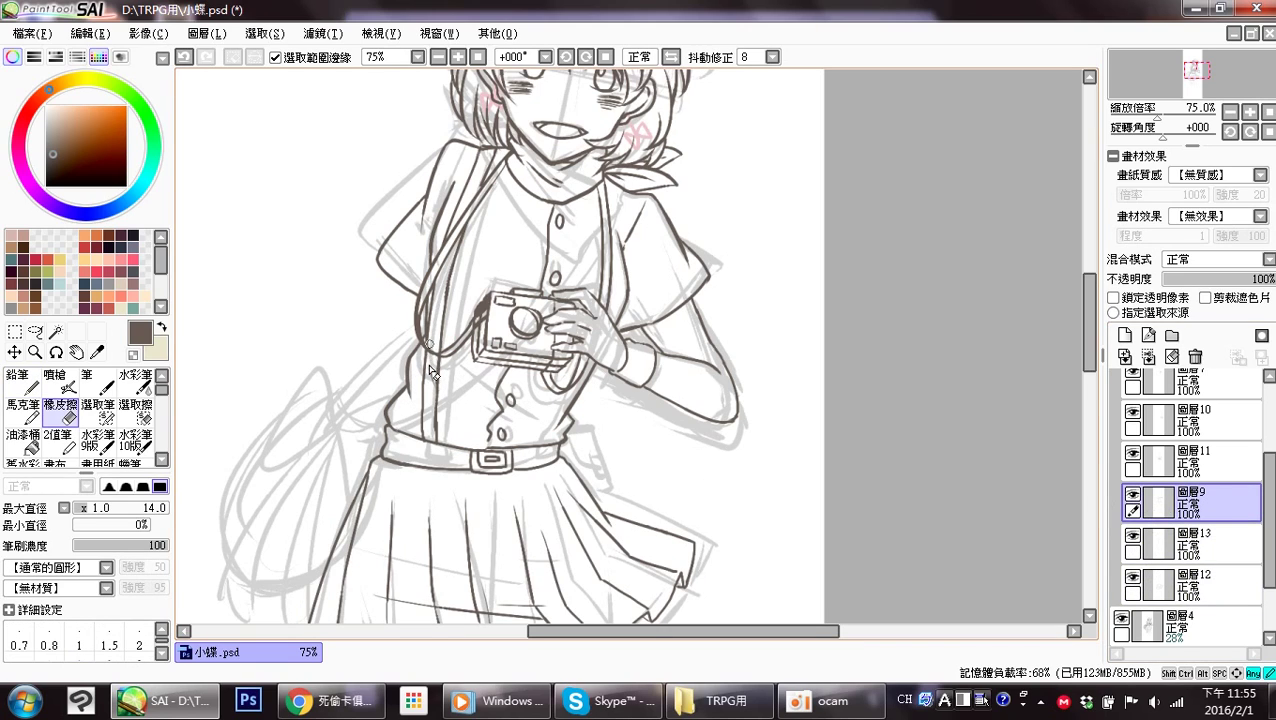
pyautogui.press('n')
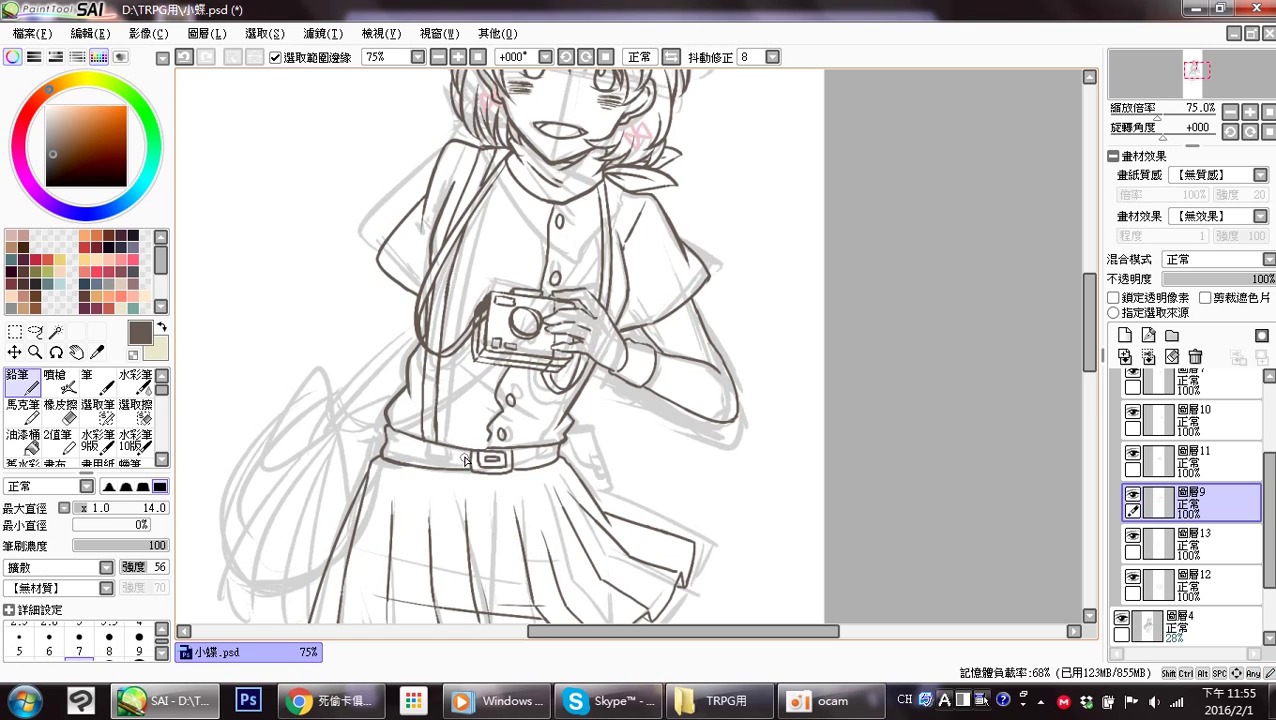
# Save the file and erase the overlapping line at the top of the left shoulder on 圖層9.
pyautogui.hotkey('ctrl', 's')
pyautogui.press('e')
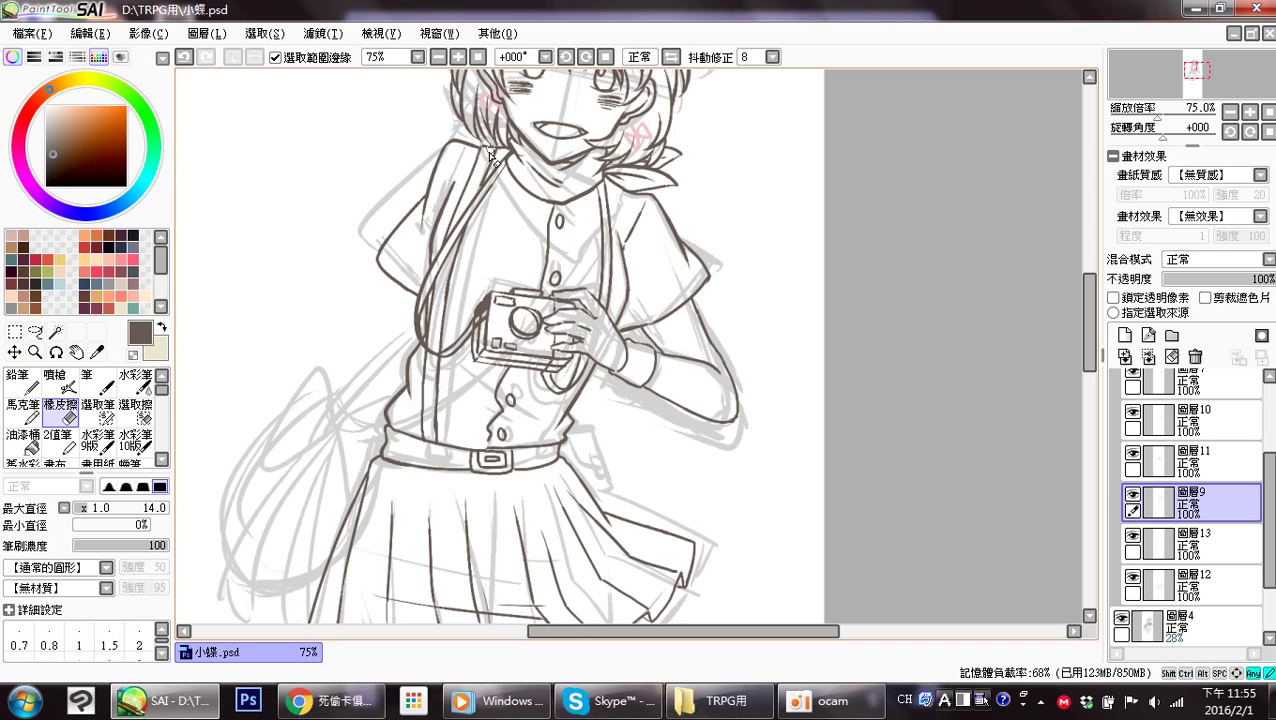
pyautogui.press('n')
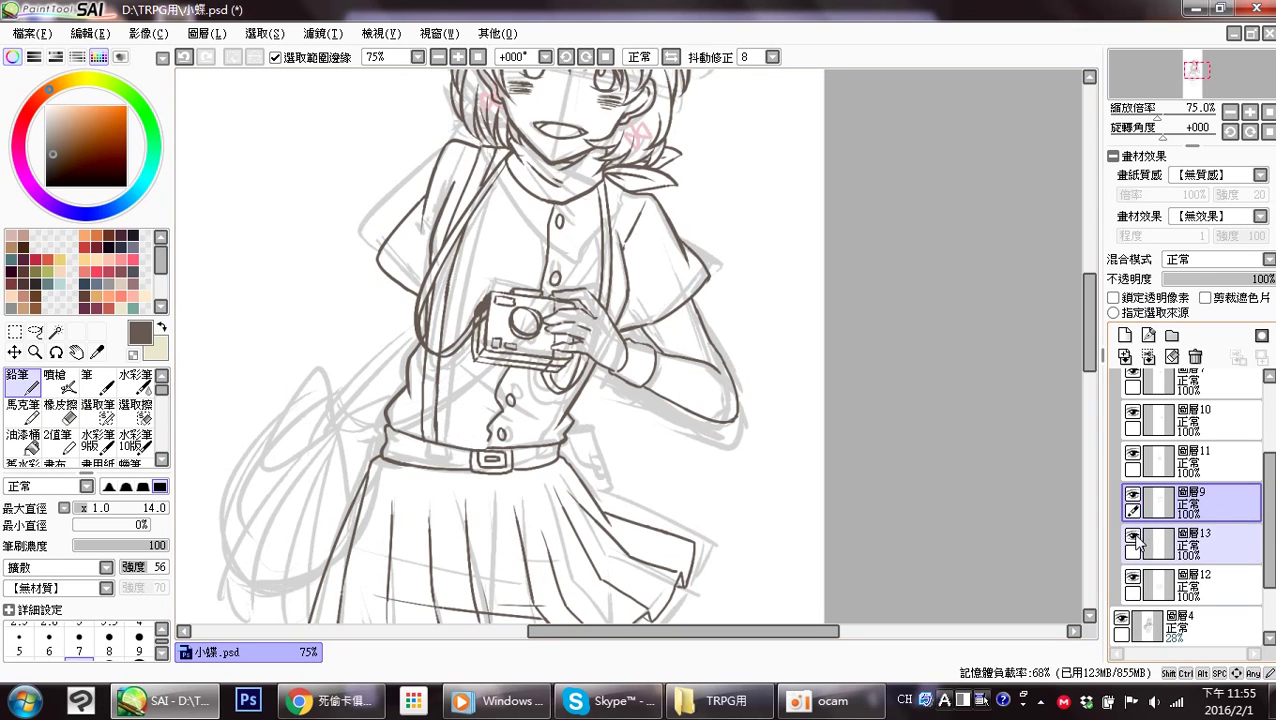
# Draw the adjustment buckle and the belt clip on the lower left shoulder strap on 圖層13.
pyautogui.click(1195, 545)
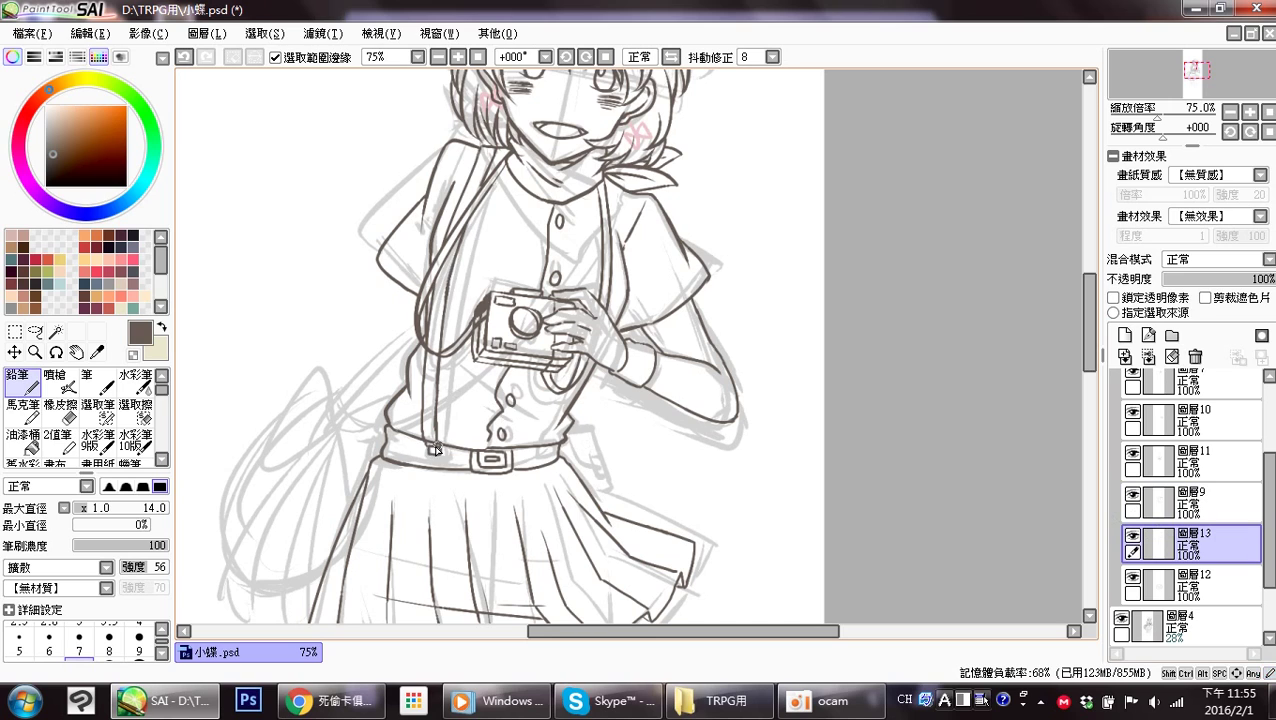
pyautogui.moveTo(465, 331); pyautogui.dragTo(429, 343)
pyautogui.moveTo(449, 392); pyautogui.dragTo(470, 378)
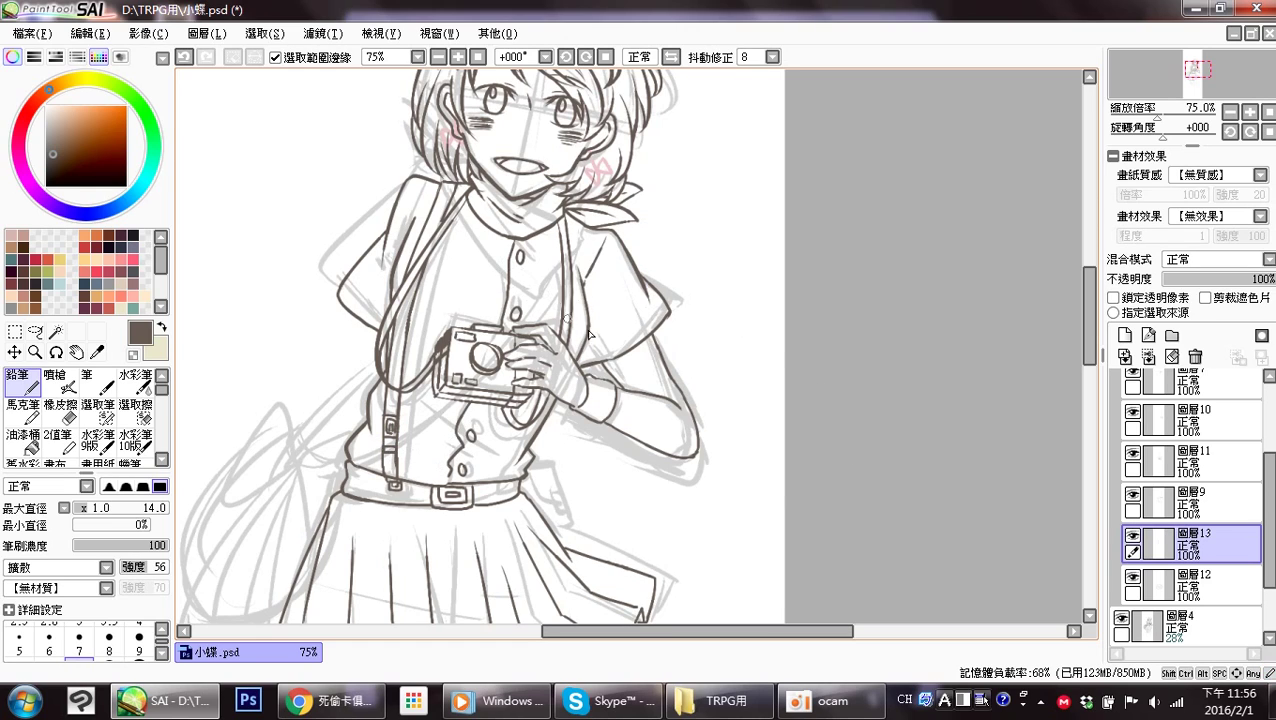
pyautogui.moveTo(557, 350); pyautogui.dragTo(608, 371)
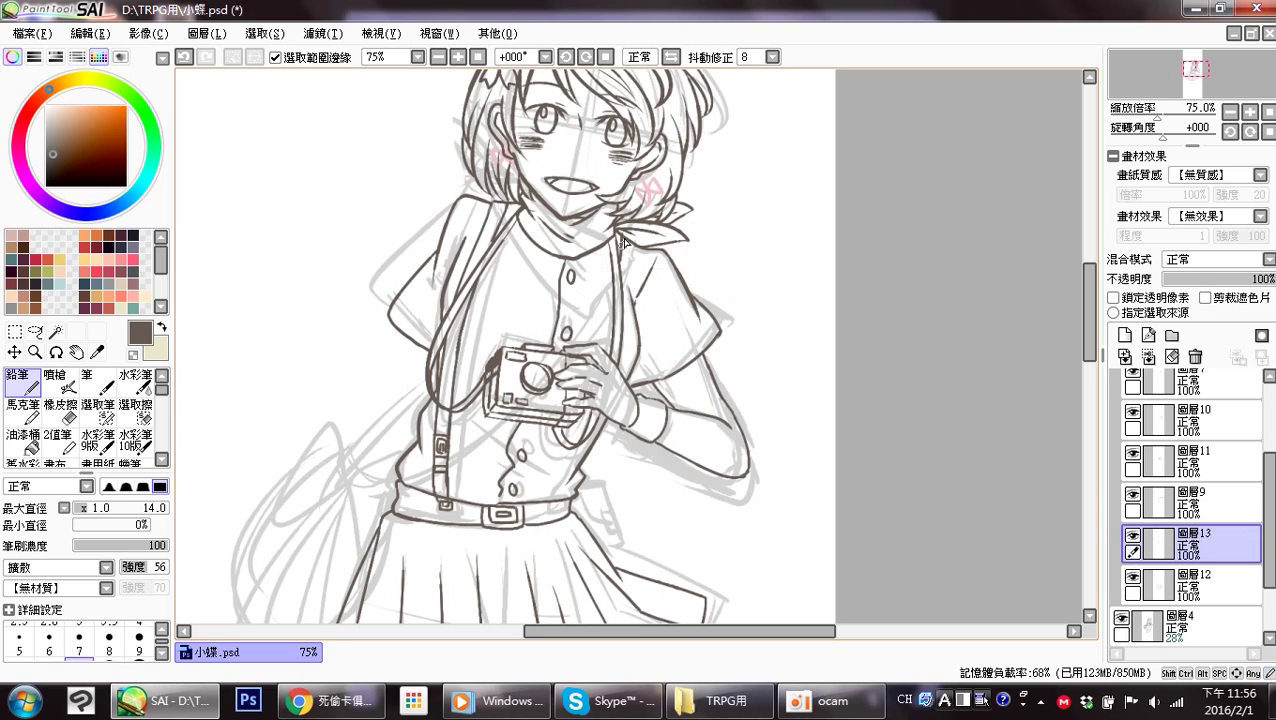
# Ink the outer edge of the right shoulder strap from the collar down to the hand and erase the overshoot at its top.
pyautogui.moveTo(630, 275); pyautogui.dragTo(624, 306)
pyautogui.moveTo(631, 243); pyautogui.dragTo(624, 306)
pyautogui.hotkey('ctrl', 'z')
pyautogui.moveTo(632, 244); pyautogui.dragTo(621, 330)
pyautogui.hotkey('ctrl', 'z')
pyautogui.moveTo(645, 262); pyautogui.dragTo(656, 288)
pyautogui.hotkey('ctrl', 'z')
pyautogui.moveTo(631, 244); pyautogui.dragTo(620, 375)
pyautogui.press('e')
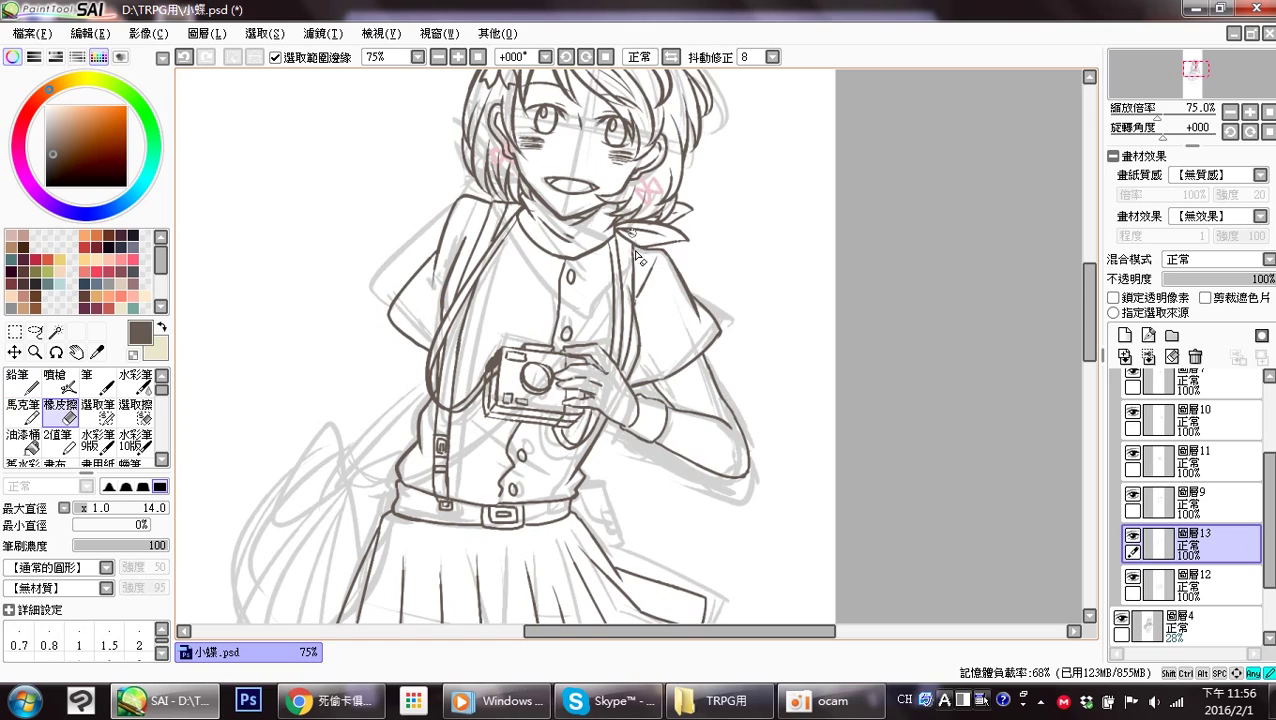
pyautogui.press('n')
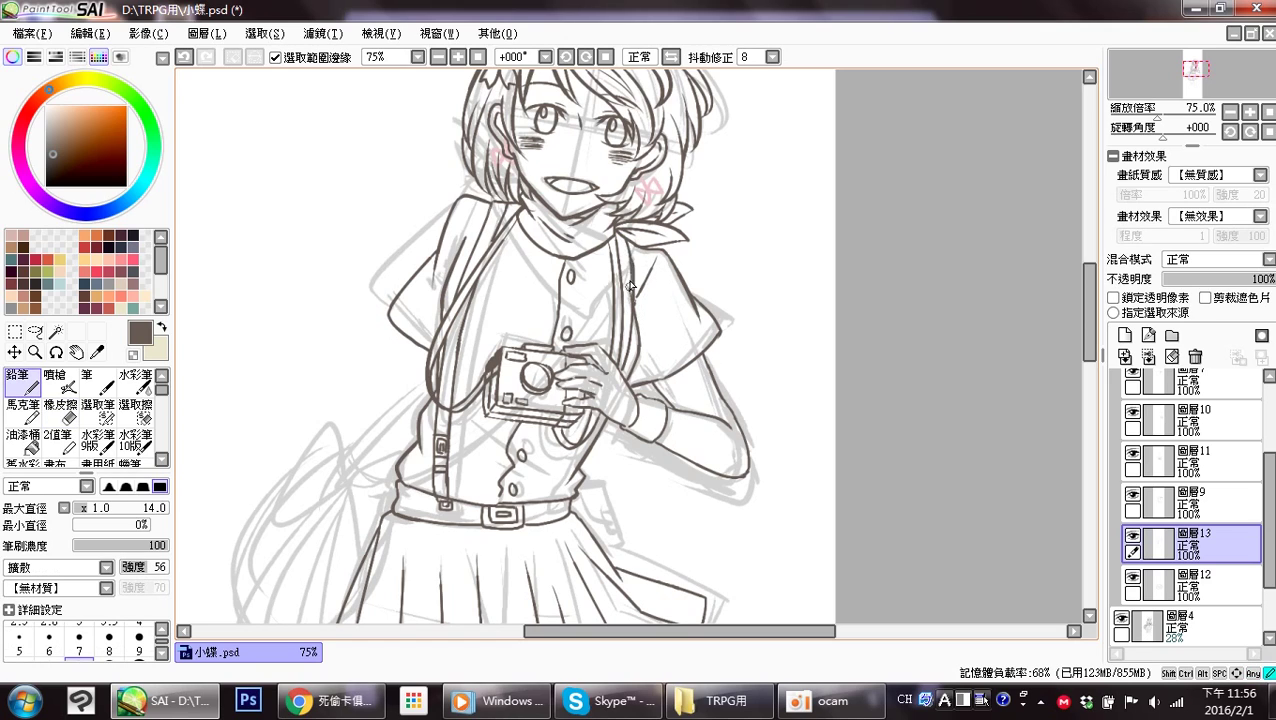
pyautogui.press('e')
pyautogui.moveTo(630, 240); pyautogui.dragTo(622, 238)
pyautogui.press('n')
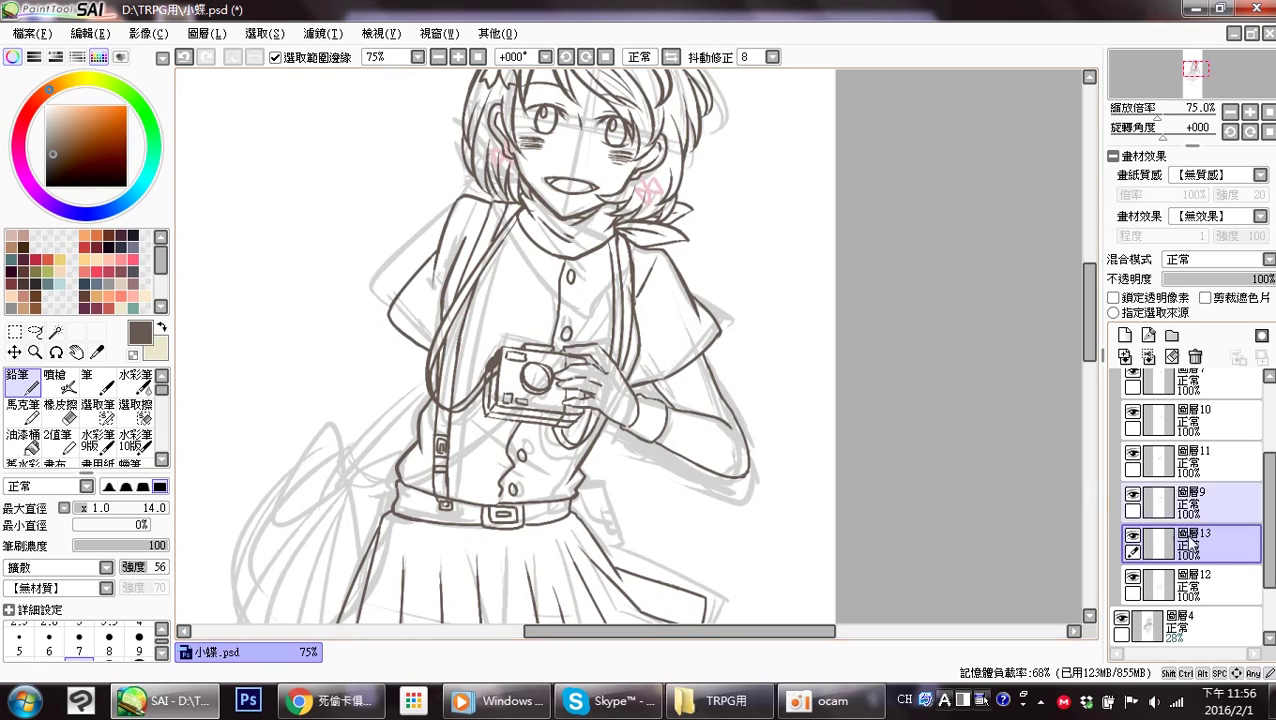
# Toggle the visibility of the line layers to identify which one holds the lines overlapping the right shoulder strap.
pyautogui.click(1177, 501)
pyautogui.press('e')
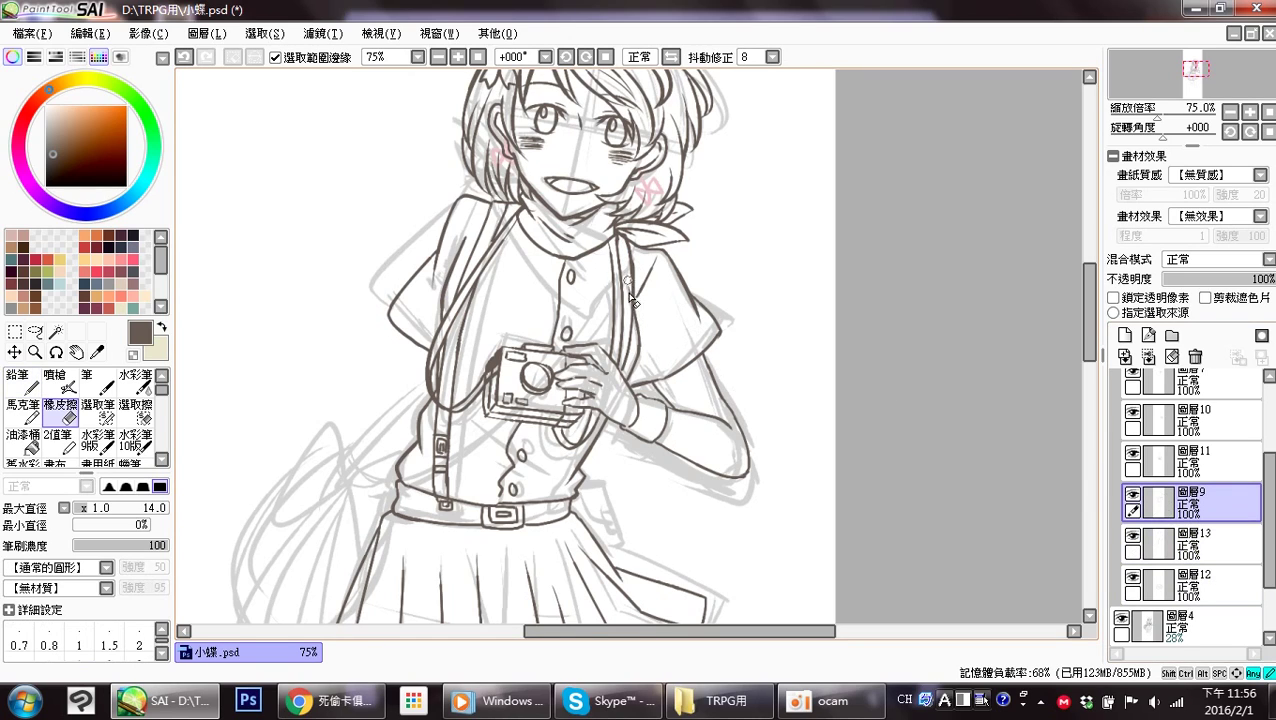
pyautogui.click(1132, 537)
pyautogui.click(1132, 537)
pyautogui.click(1132, 455)
pyautogui.click(1132, 455)
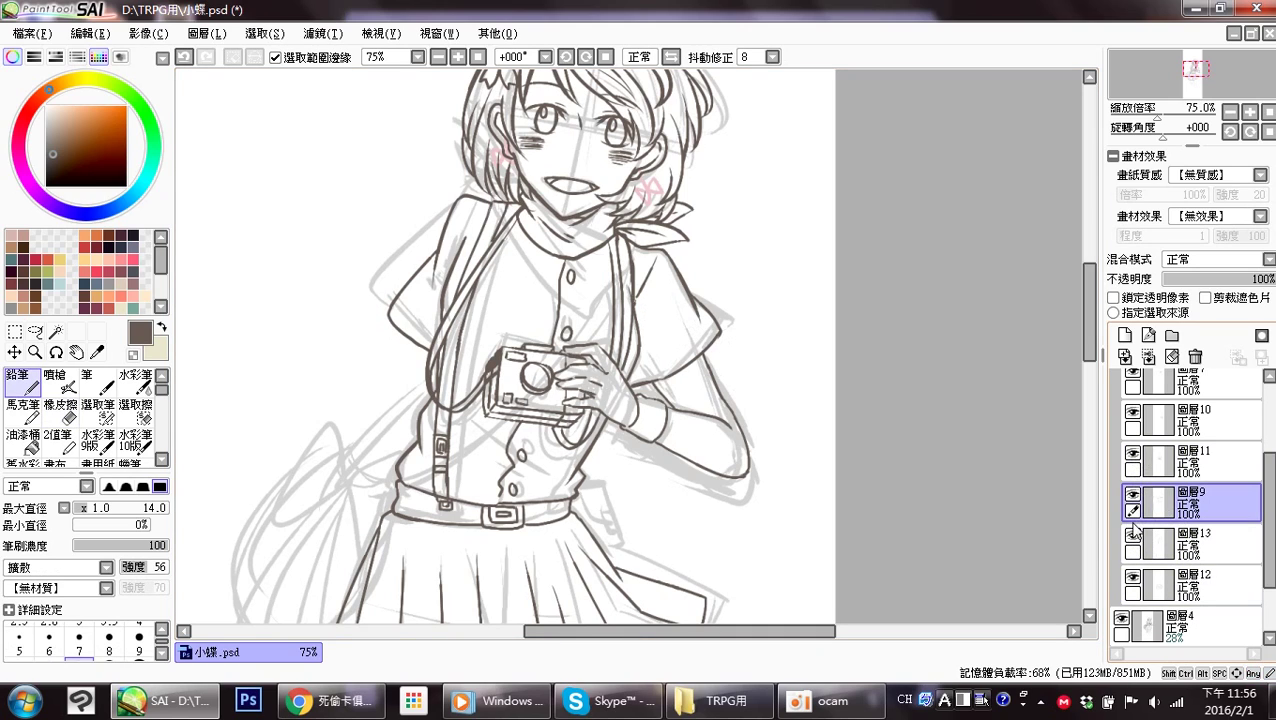
pyautogui.click(1132, 537)
pyautogui.click(1132, 537)
pyautogui.click(1133, 579)
pyautogui.click(1133, 579)
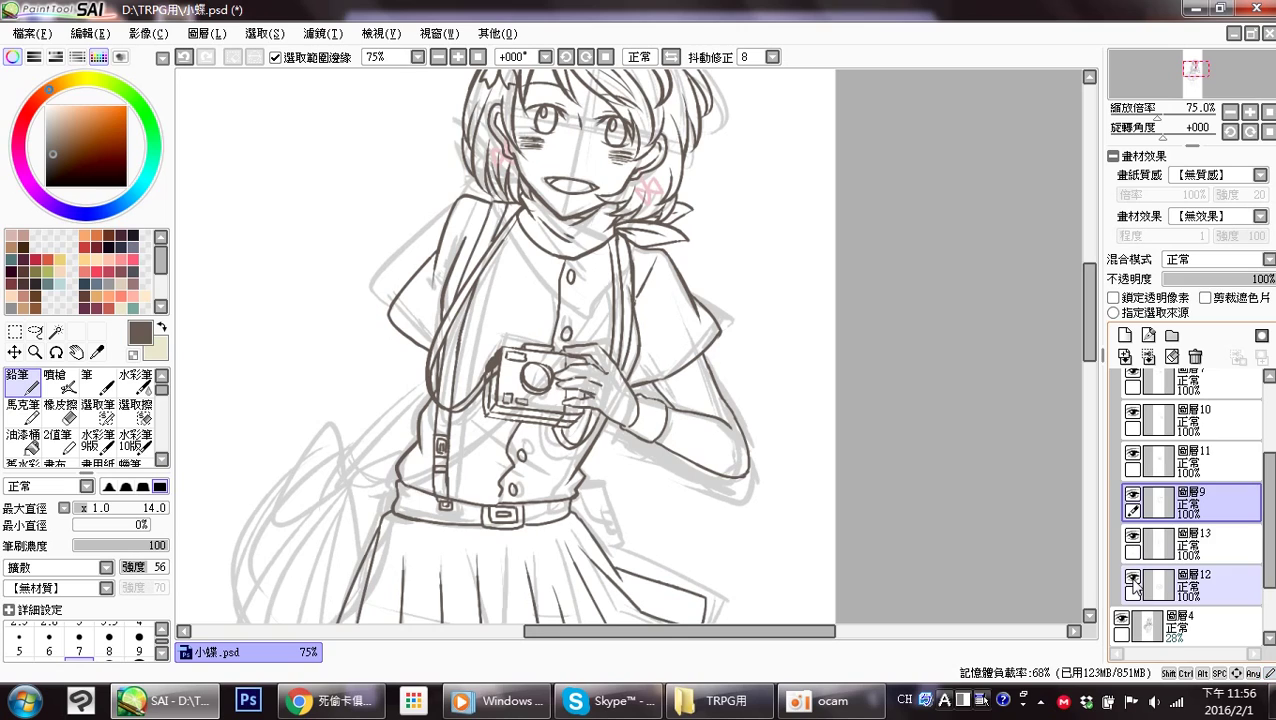
pyautogui.click(1133, 414)
pyautogui.click(1133, 414)
pyautogui.click(1133, 414)
pyautogui.click(1133, 414)
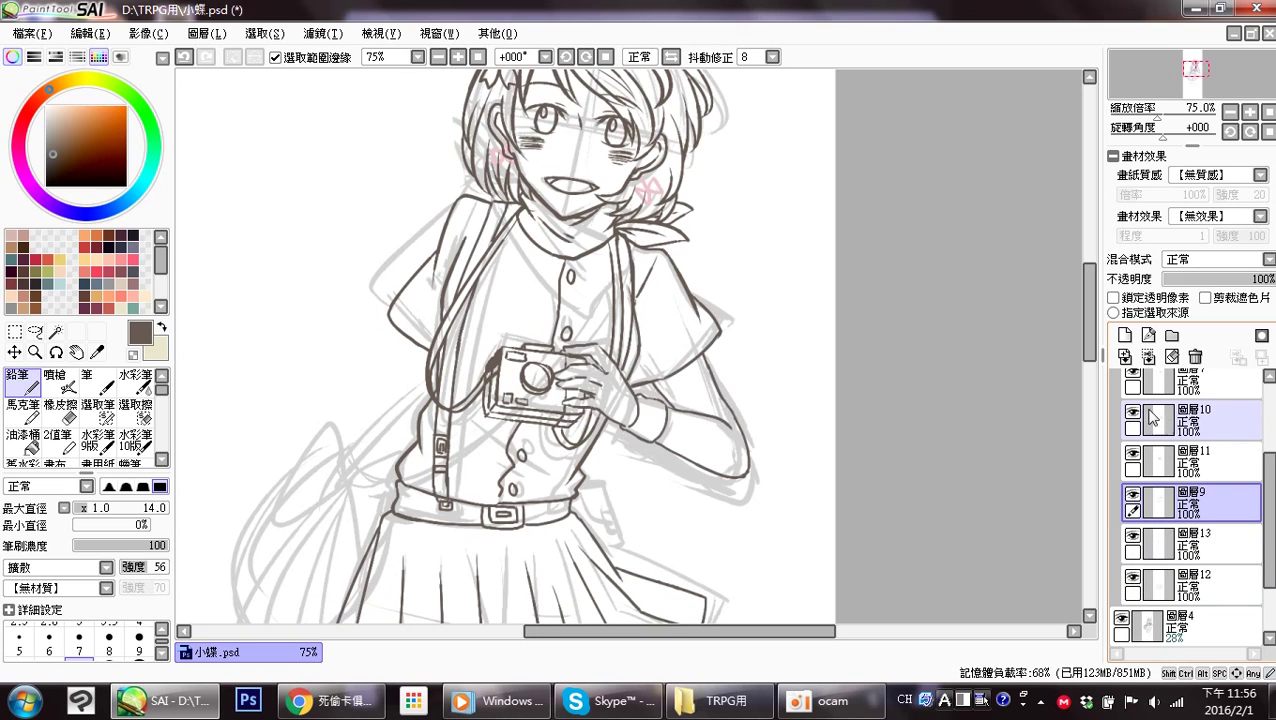
# Erase the line overlapping the right shoulder strap on 圖層10 and check the neighbouring layers' visibility.
pyautogui.click(1160, 418)
pyautogui.press('e')
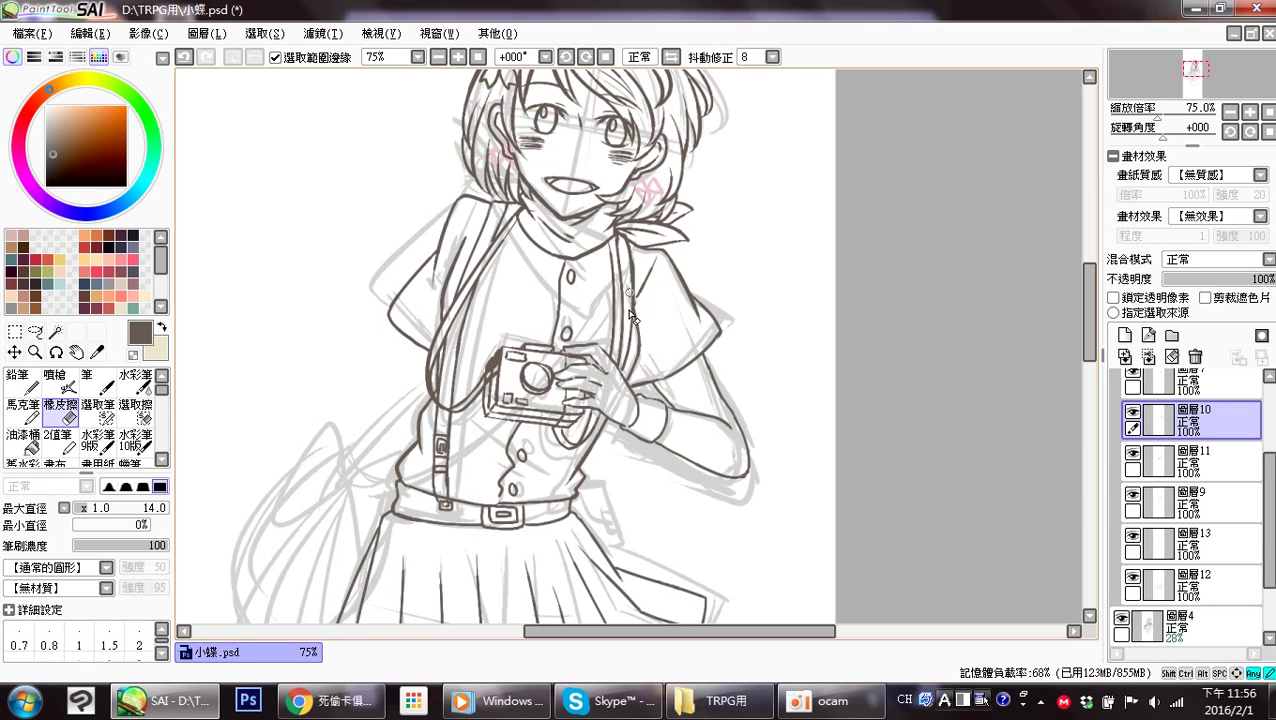
pyautogui.press('n')
pyautogui.click(1133, 496)
pyautogui.click(1133, 496)
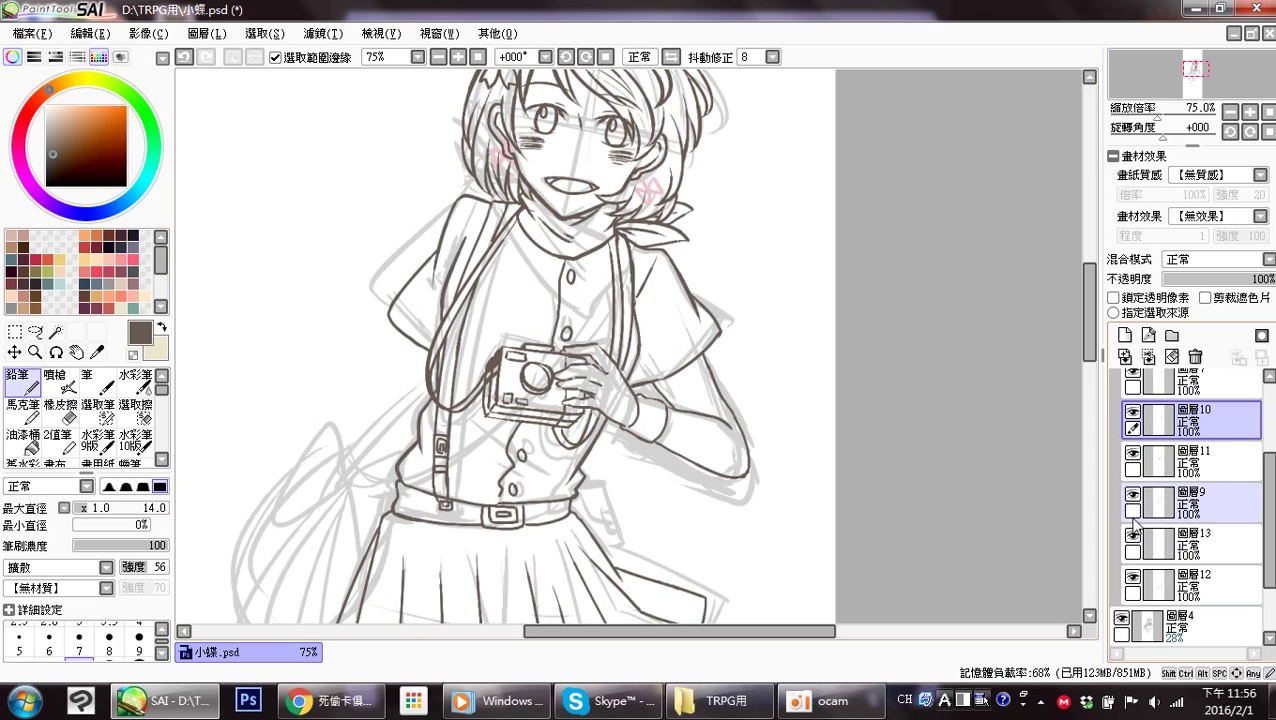
pyautogui.click(1133, 537)
pyautogui.click(1133, 537)
# Ink the lower part of the right shoulder strap from the hand to the belt, with its belt clip, on 圖層13.
pyautogui.click(1200, 555)
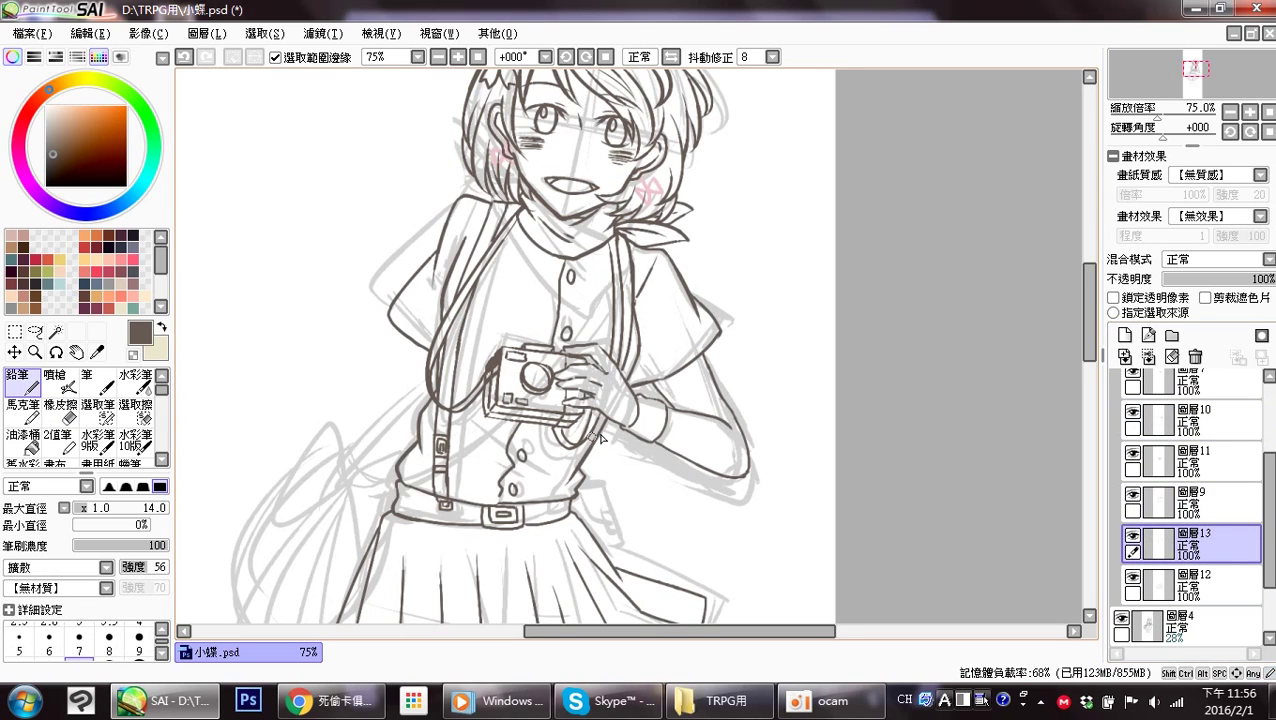
pyautogui.moveTo(627, 436); pyautogui.dragTo(634, 398)
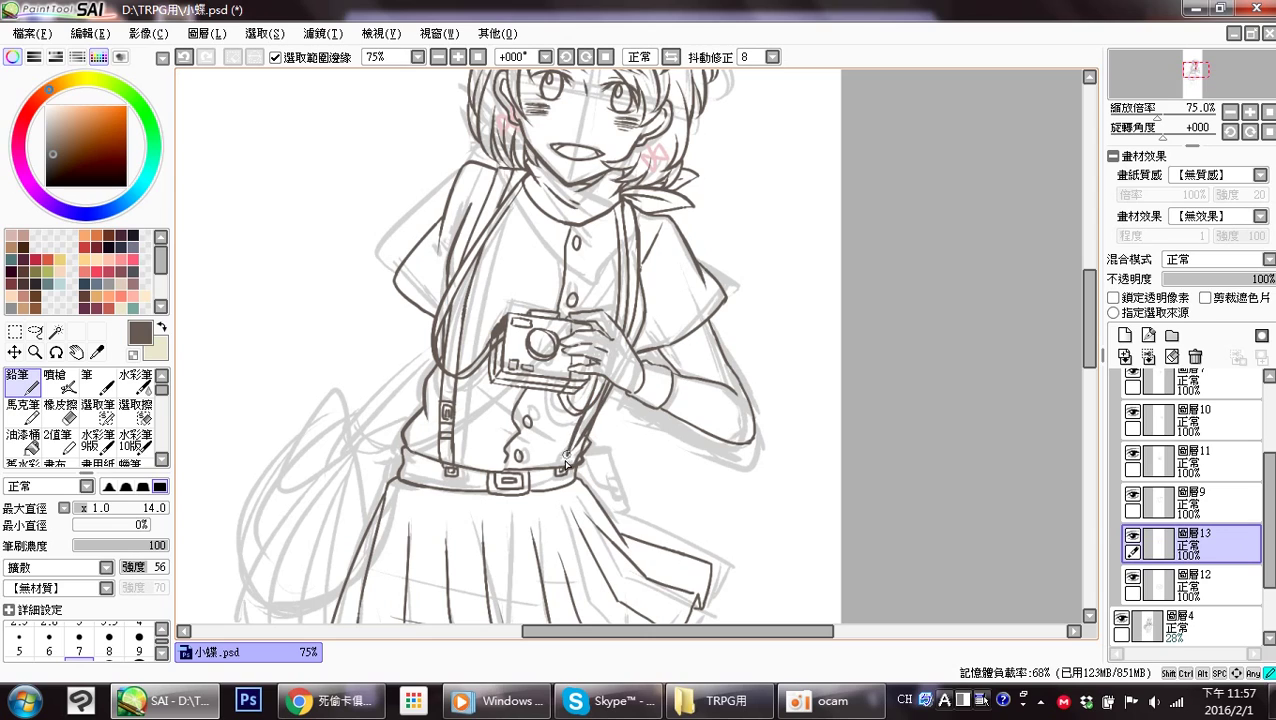
pyautogui.moveTo(563, 467); pyautogui.dragTo(564, 471)
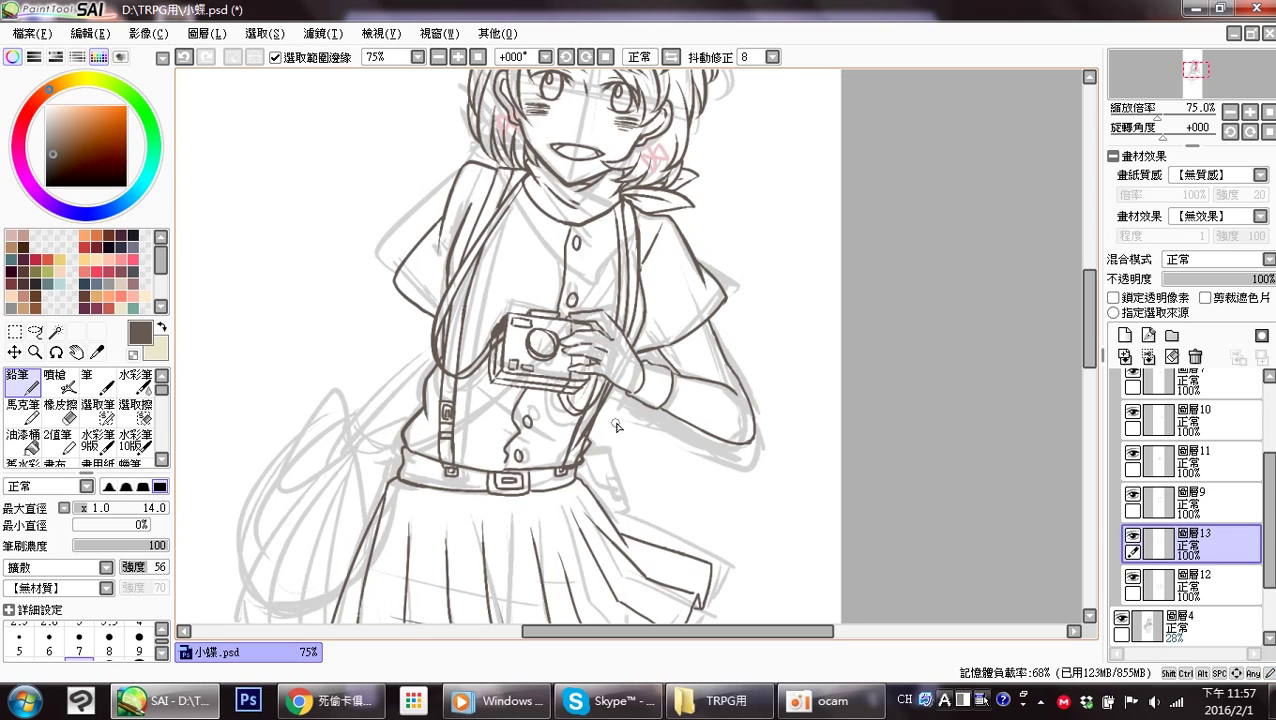
# Identify the layer of the shirt line crossing the lower right strap and erase the overlap on 圖層9.
pyautogui.click(1132, 496)
pyautogui.click(1132, 496)
pyautogui.click(1133, 455)
pyautogui.click(1133, 455)
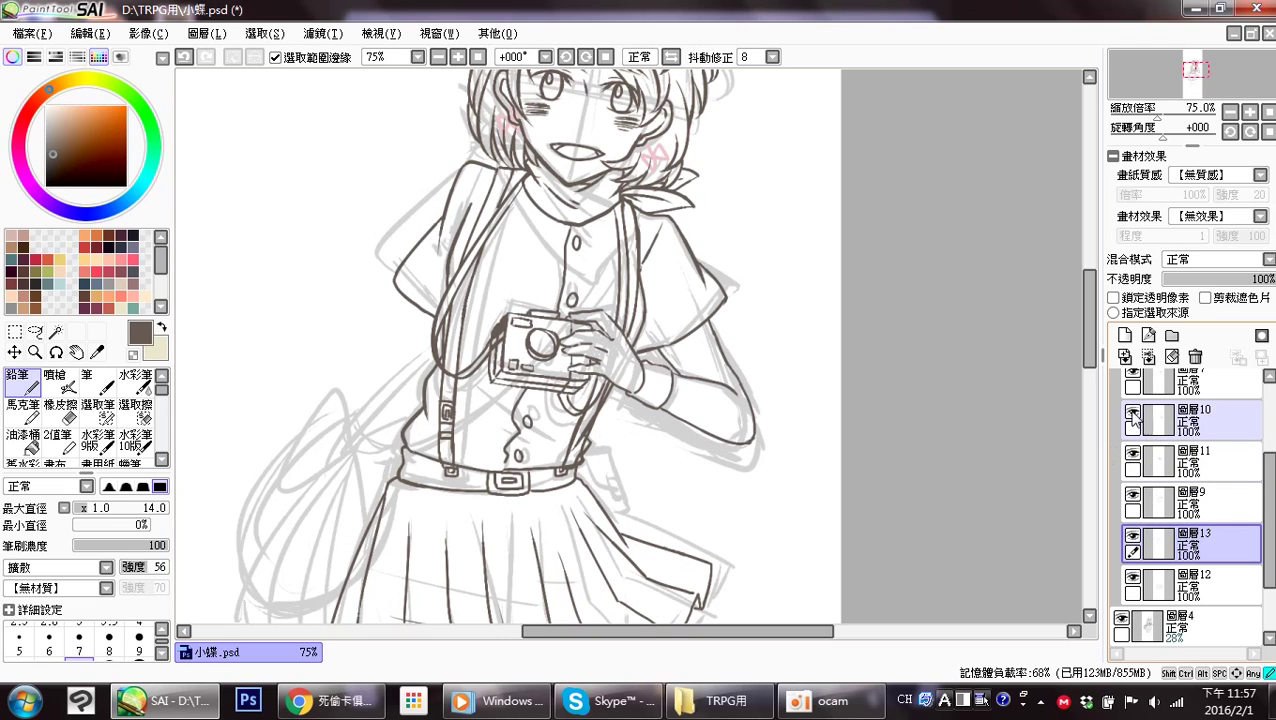
pyautogui.click(1132, 496)
pyautogui.click(1132, 496)
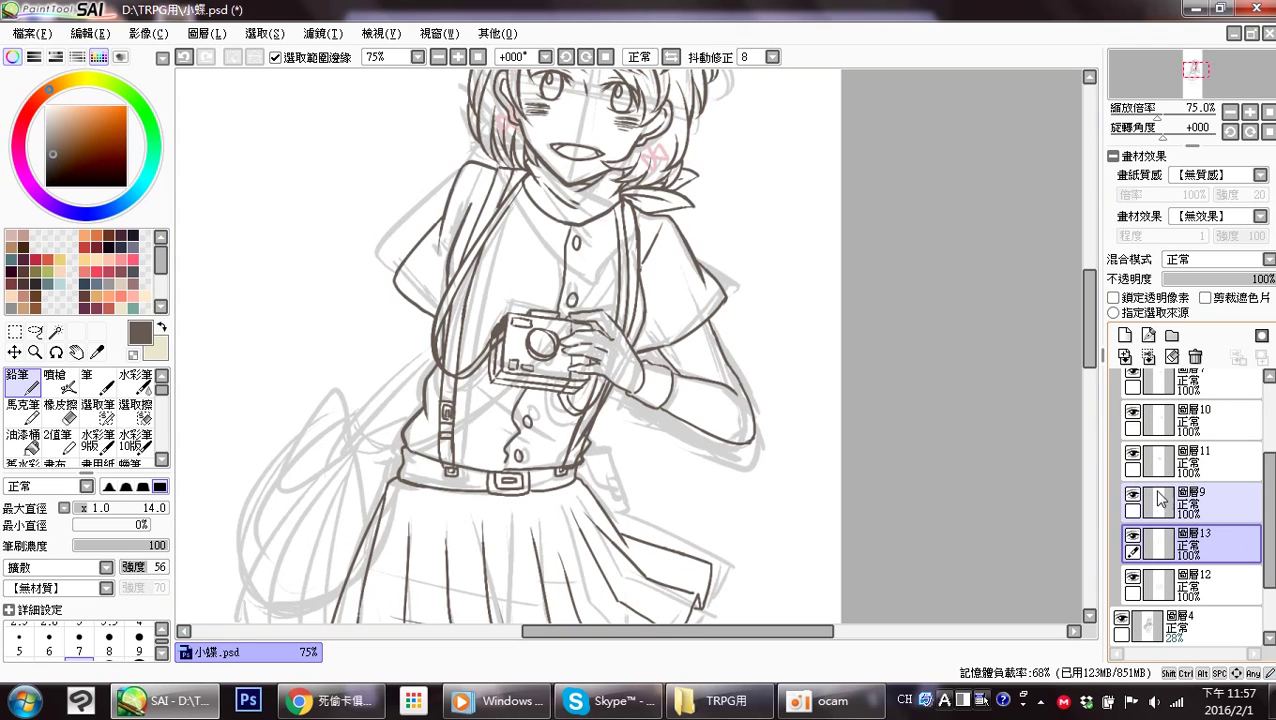
pyautogui.click(1193, 510)
pyautogui.press('e')
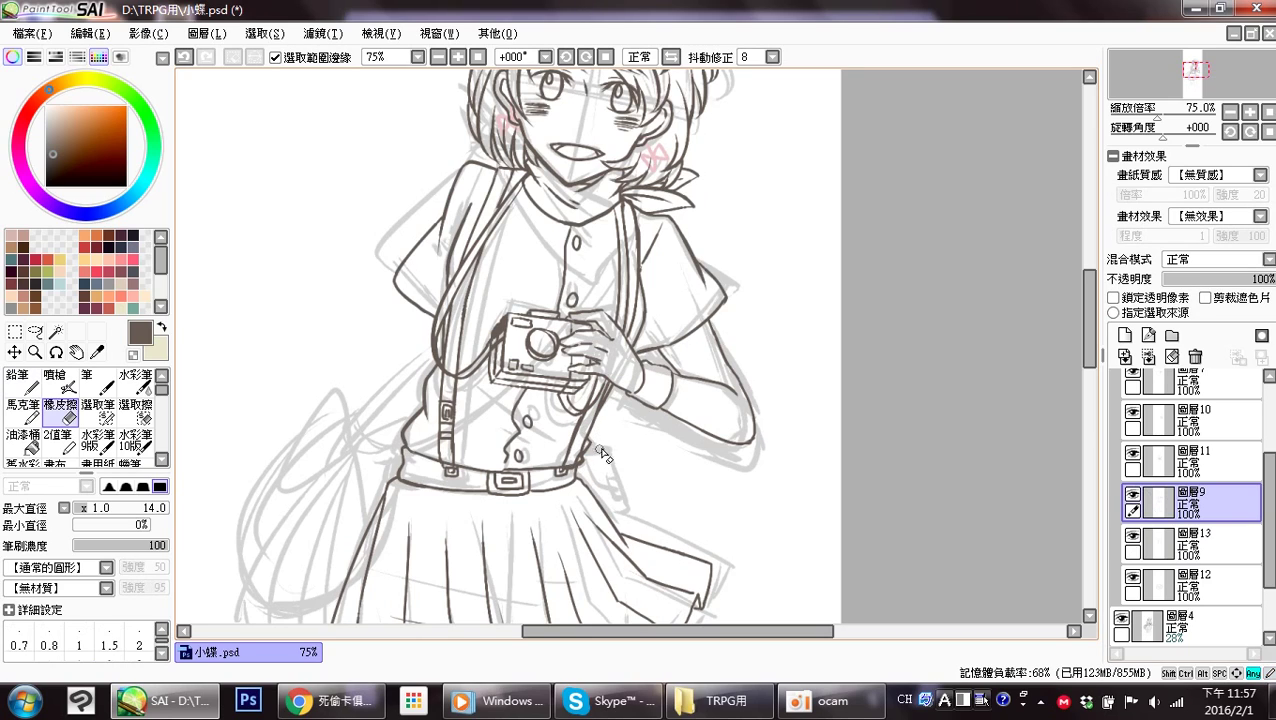
pyautogui.press('n')
# Check the line layers' visibility and draw the adjustment buckle on the lower right shoulder strap on 圖層13.
pyautogui.moveTo(647, 431); pyautogui.dragTo(619, 501)
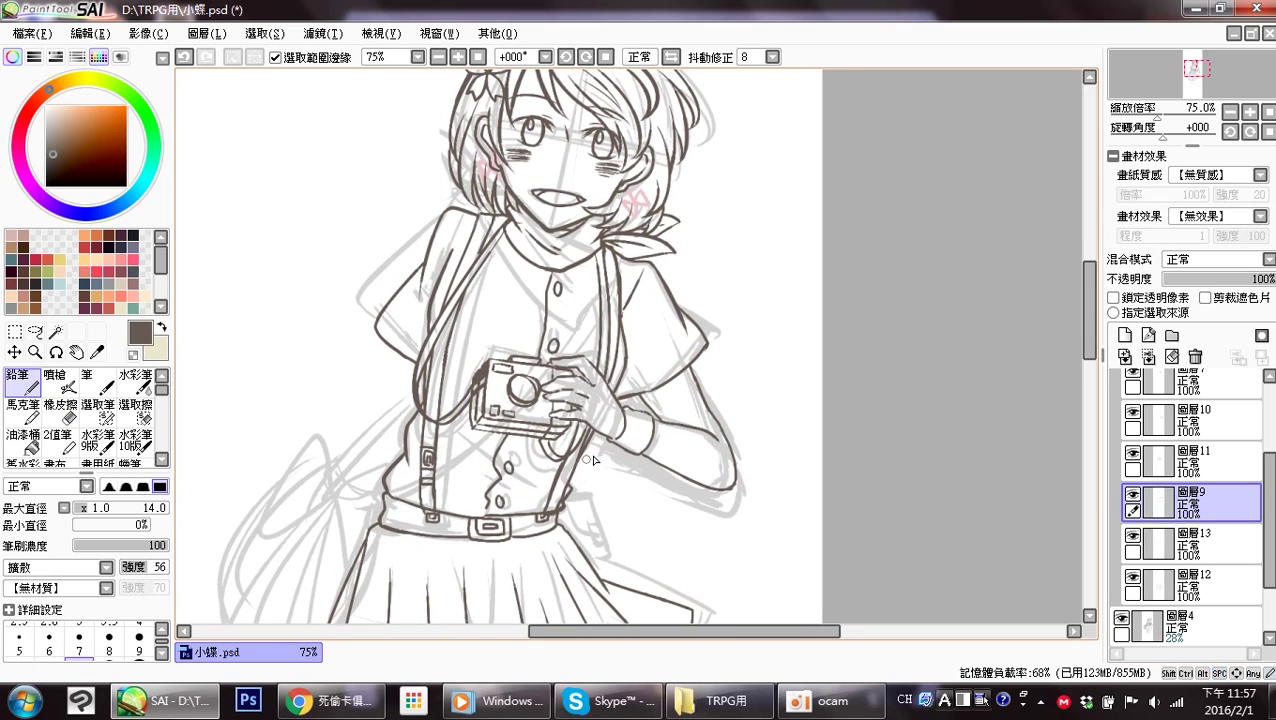
pyautogui.click(1132, 453)
pyautogui.click(1132, 453)
pyautogui.click(1132, 494)
pyautogui.click(1132, 494)
pyautogui.click(1195, 543)
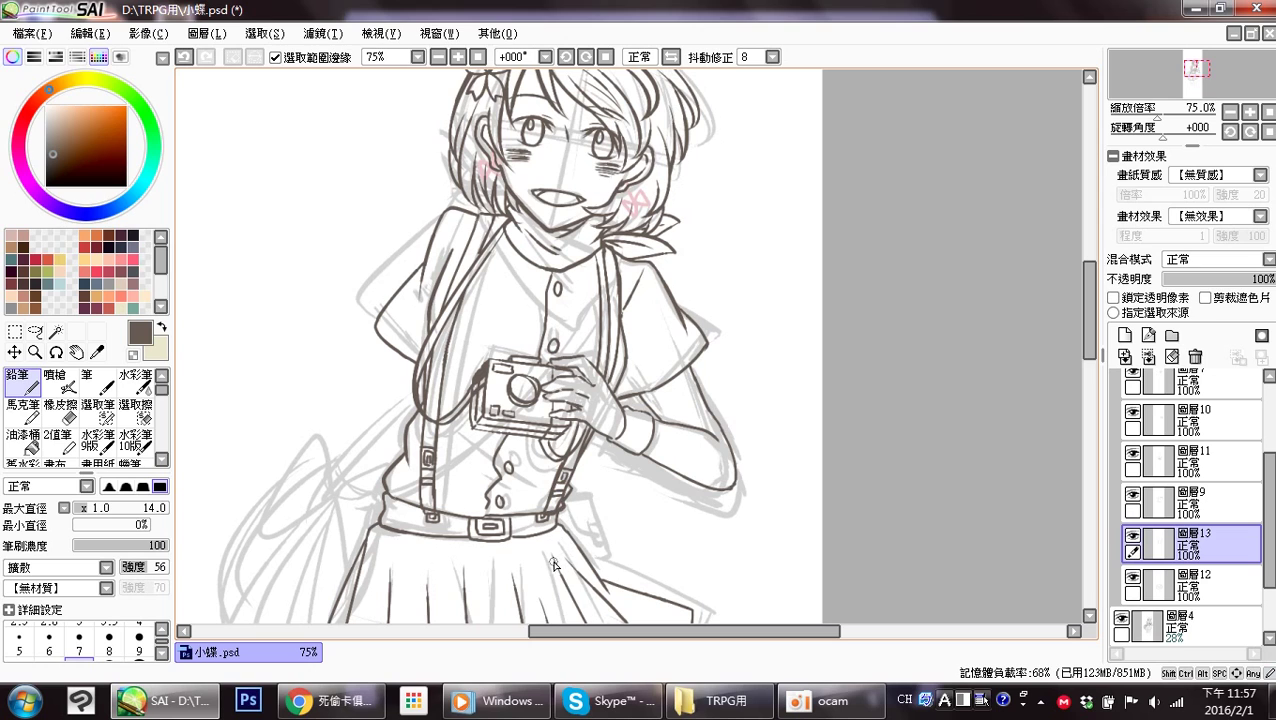
# Switch to the TRPG chat page in Chrome and post the message "我爸媽叫我關電腦了^q^".
pyautogui.click(315, 701)
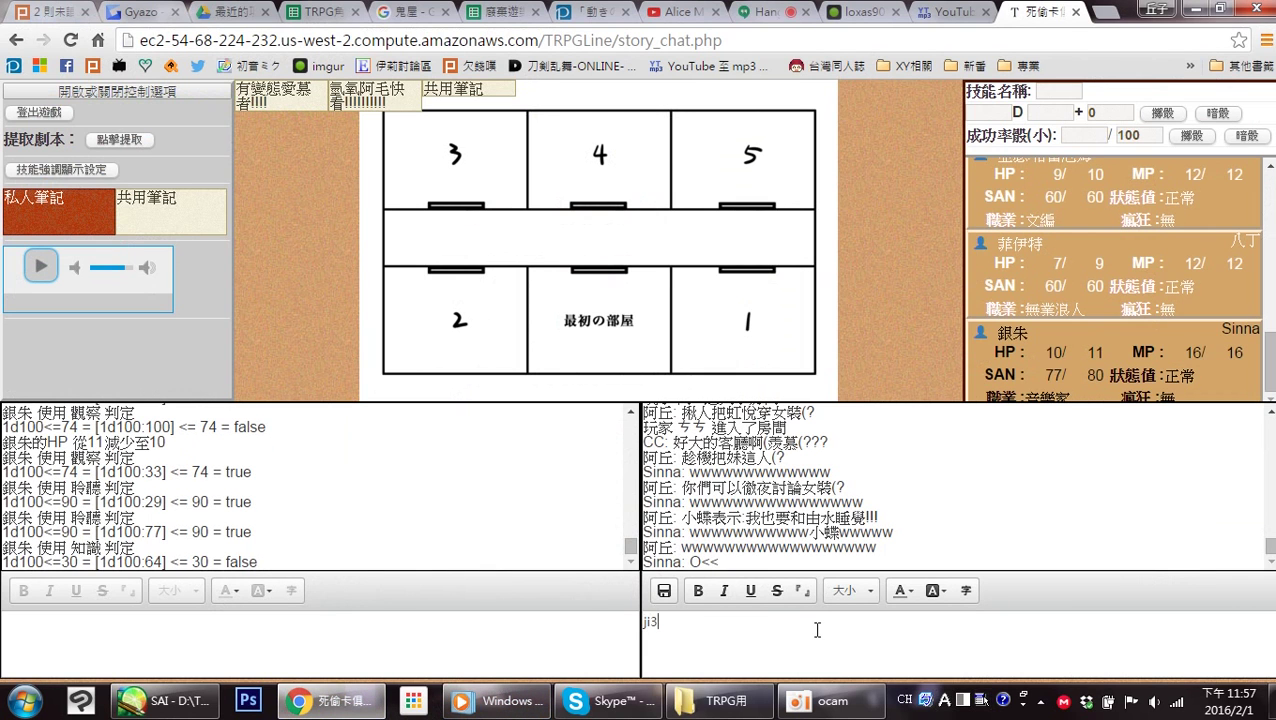
pyautogui.write('我')
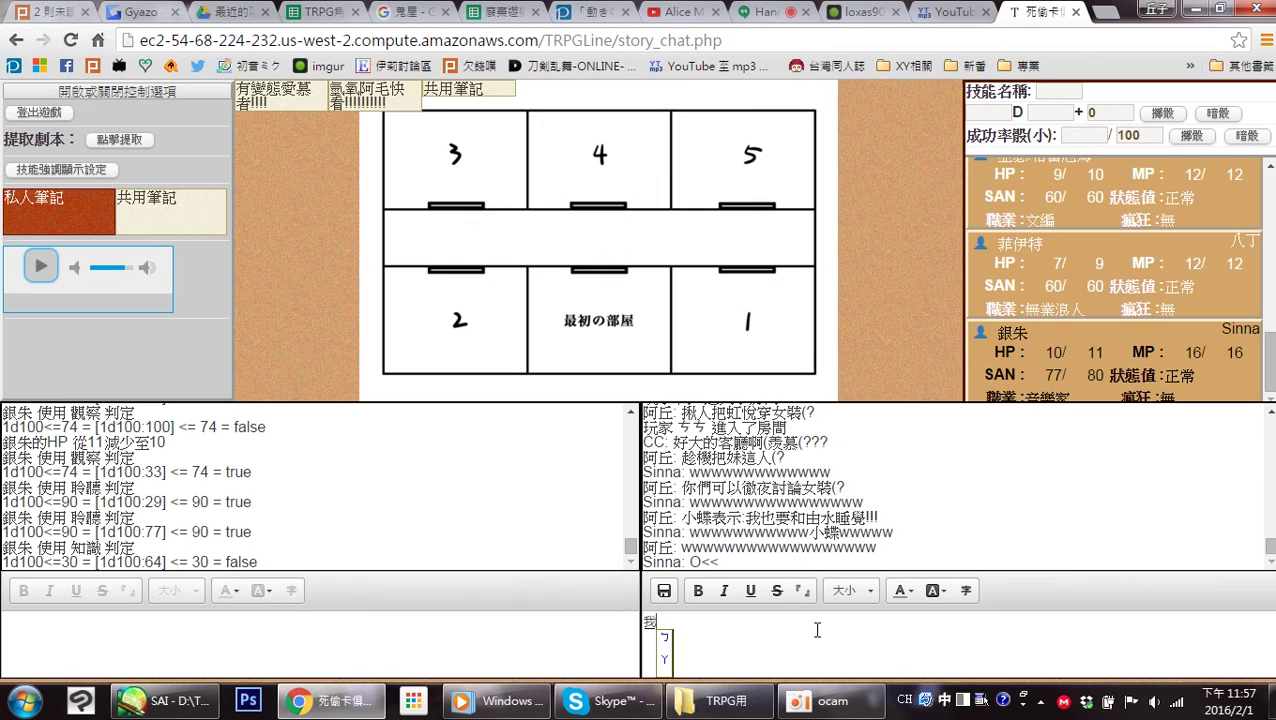
pyautogui.write('爸媽叫我')
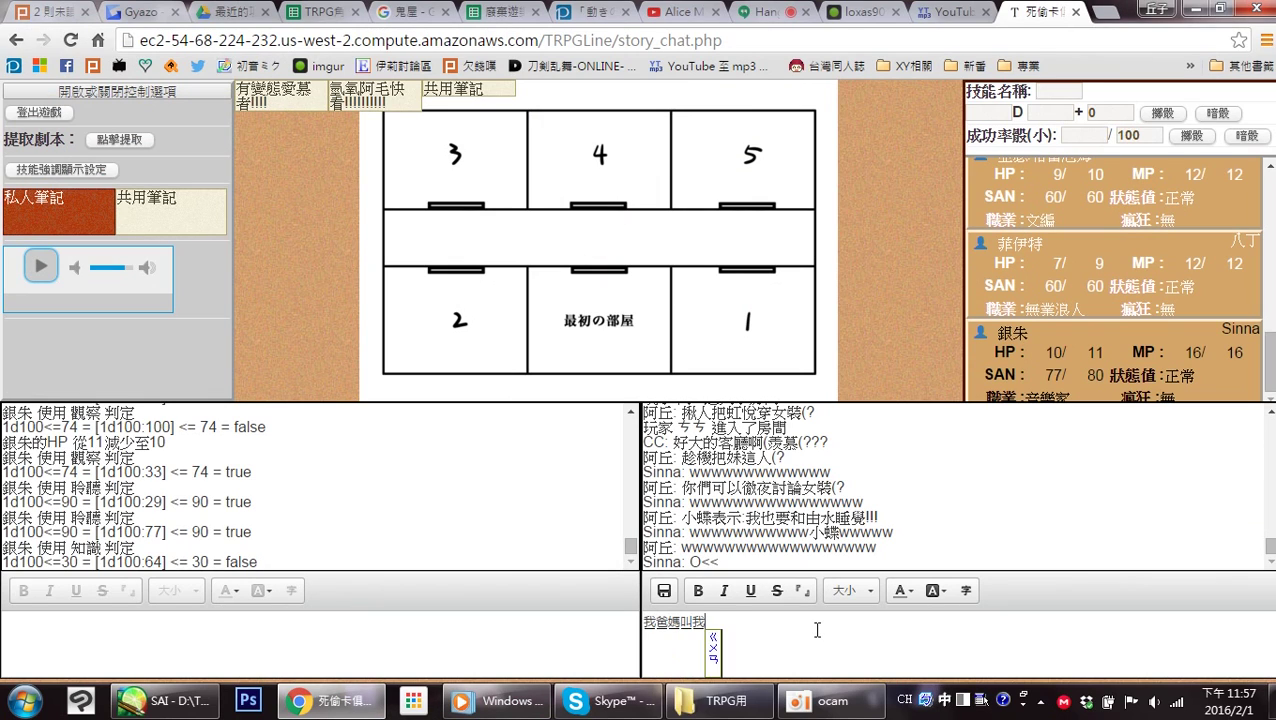
pyautogui.write('關電腦了^^')
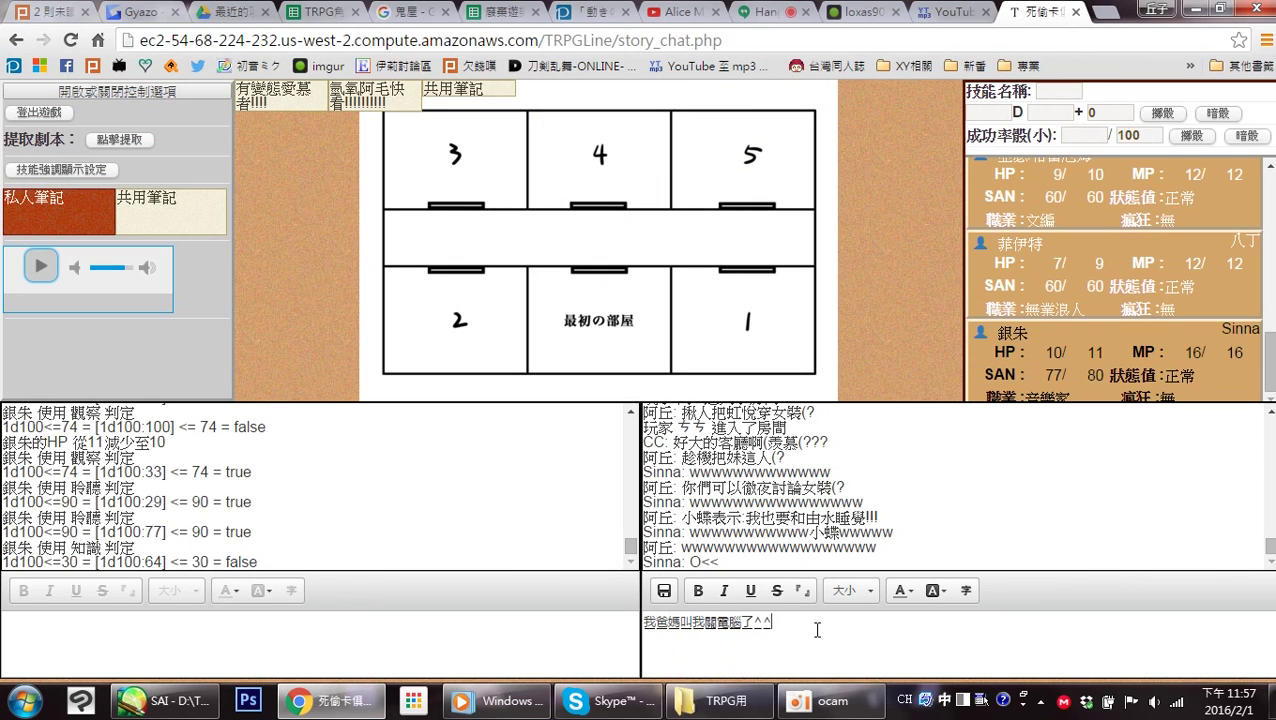
pyautogui.press('shift')
pyautogui.write('q')
pyautogui.press('Return')
pyautogui.press('Return')
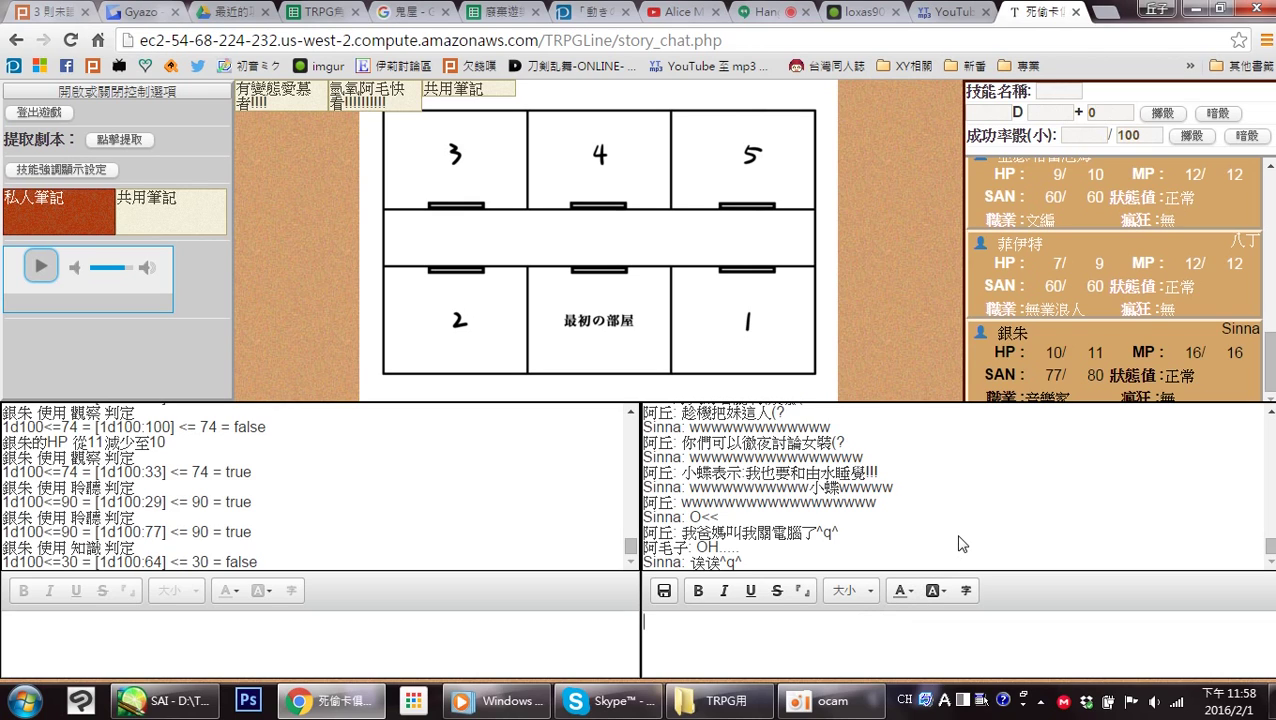
# Post the message "那我就錄到我關機" in the TRPG chat.
pyautogui.press('BackSpace')
pyautogui.press('BackSpace')
pyautogui.press('BackSpace')
pyautogui.press('BackSpace')
pyautogui.press('BackSpace')
pyautogui.hotkey('ctrl', 'space')
pyautogui.write('那我就鍵到')
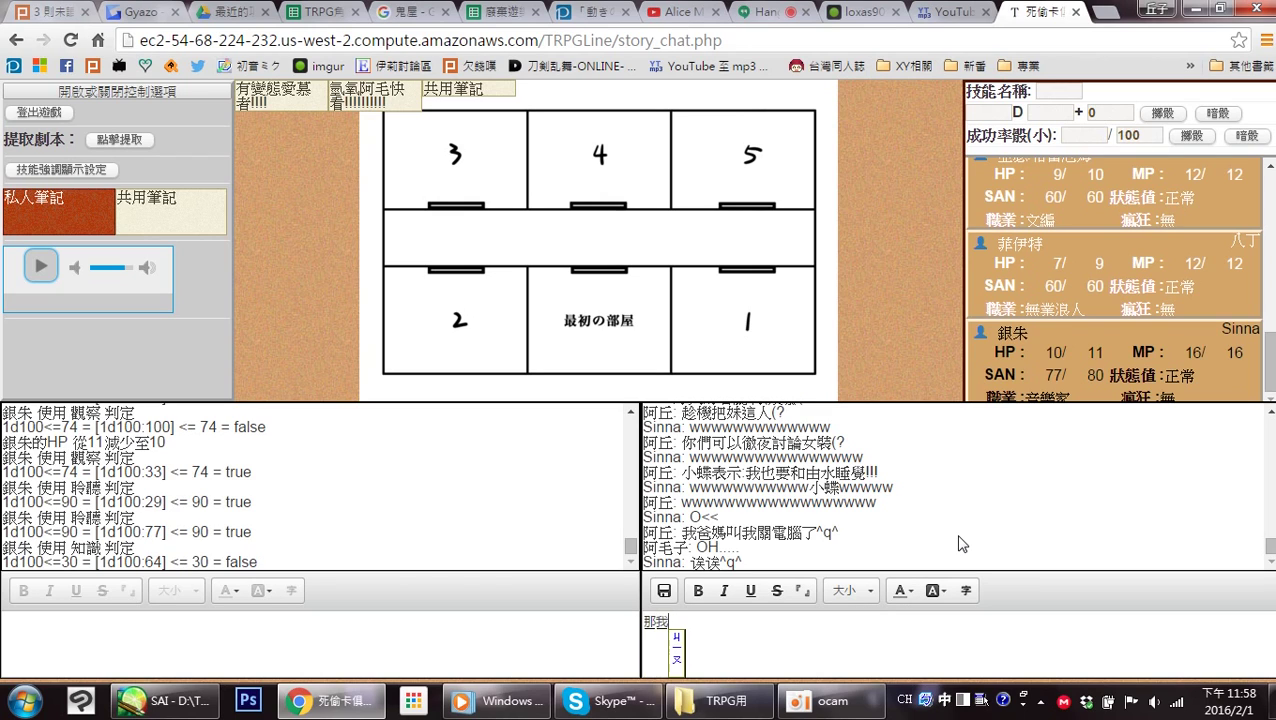
pyautogui.write('我關機')
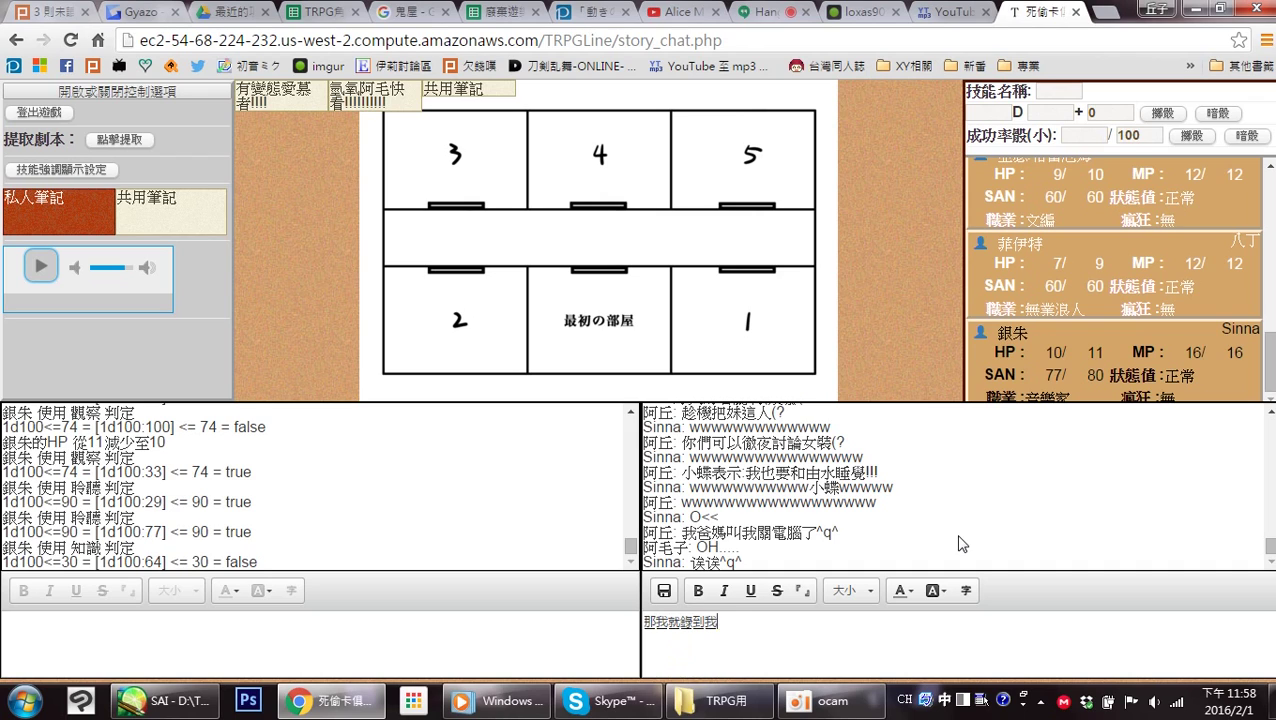
pyautogui.press('Return')
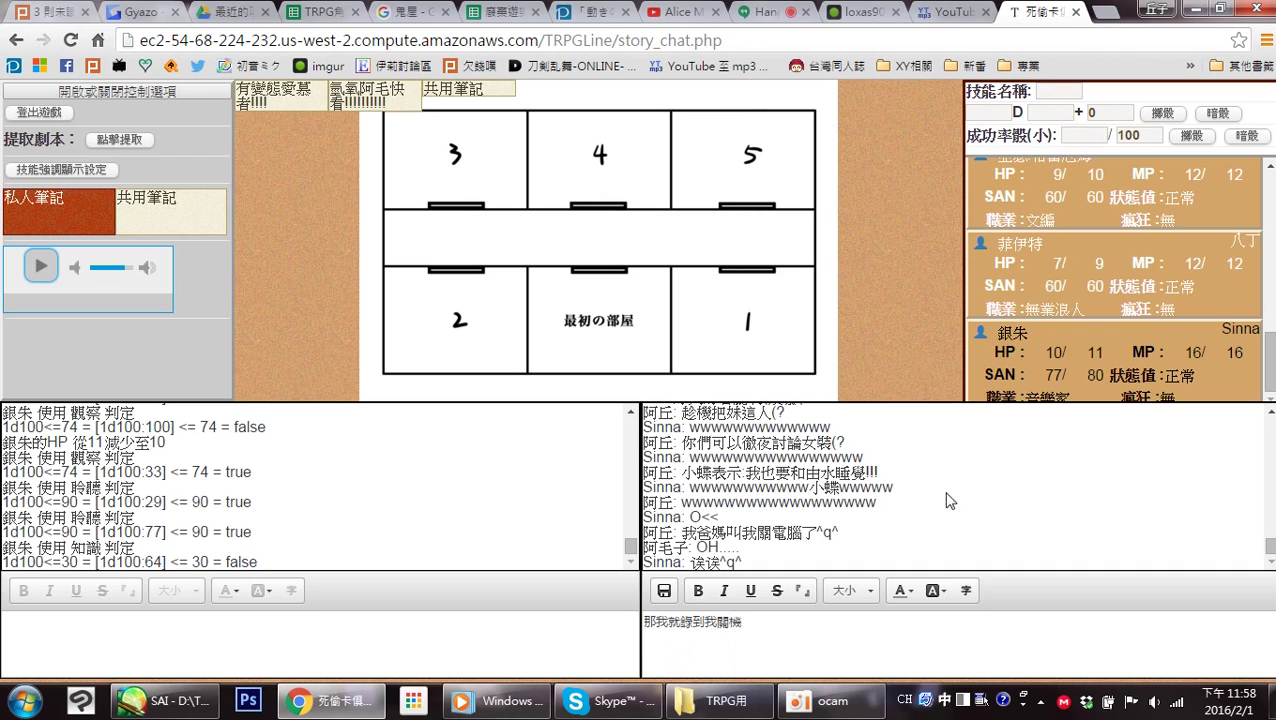
pyautogui.click(664, 590)
pyautogui.click(866, 664)
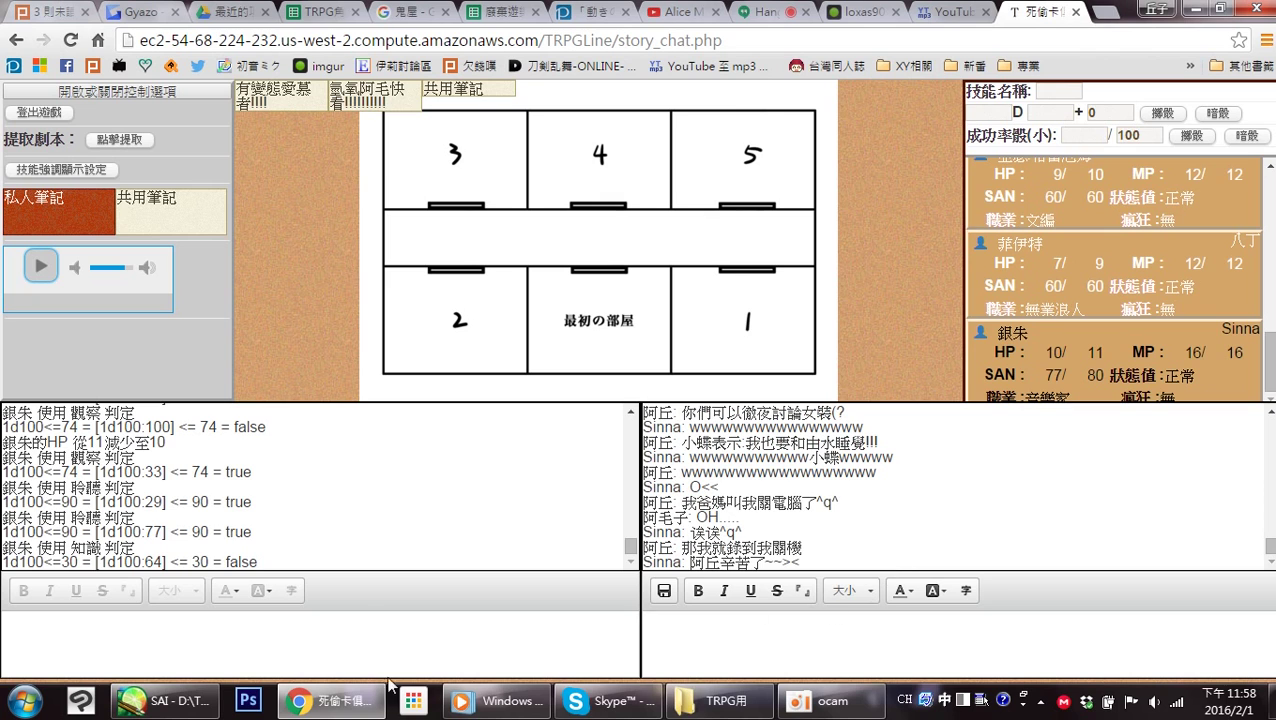
# Switch back to PaintTool SAI and add a new layer directly below 圖層12 for the legs.
pyautogui.click(165, 700)
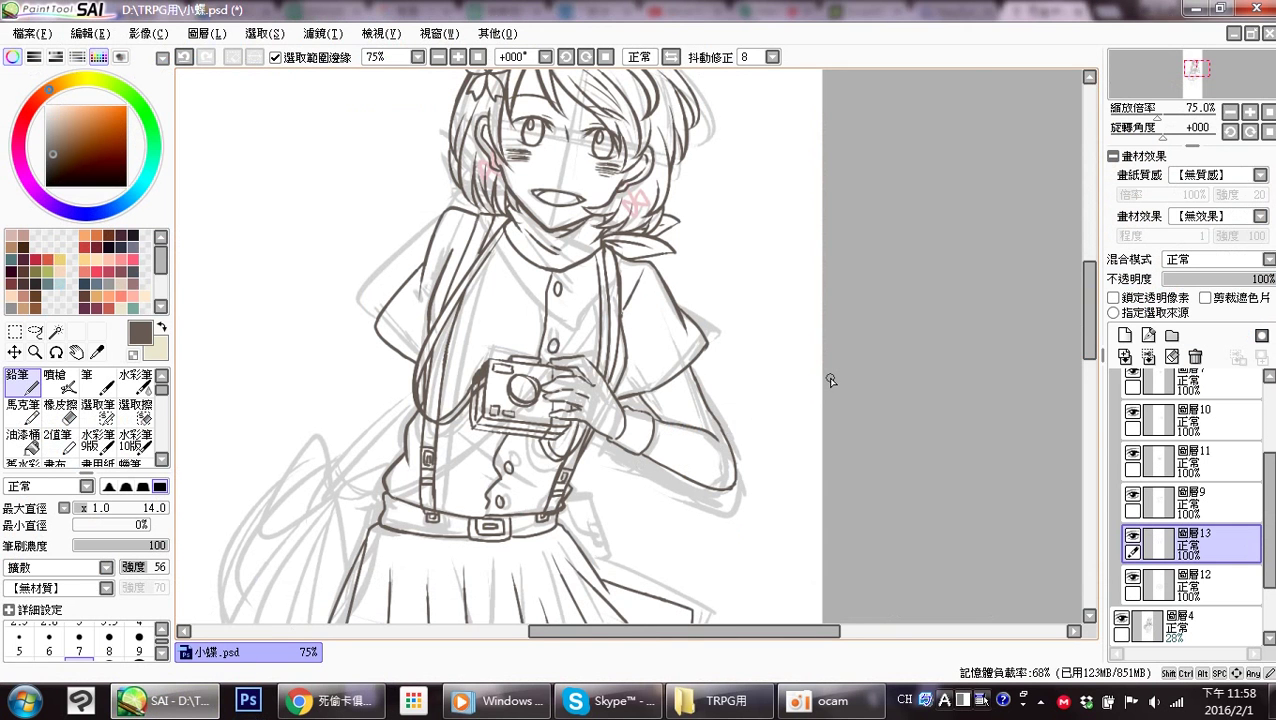
pyautogui.moveTo(578, 367); pyautogui.dragTo(578, 250)
pyautogui.moveTo(586, 356); pyautogui.dragTo(584, 259)
pyautogui.moveTo(575, 312); pyautogui.dragTo(583, 348)
pyautogui.moveTo(596, 433)
pyautogui.mouseDown()
pyautogui.moveTo(583, 427)
pyautogui.moveTo(630, 419)
pyautogui.moveTo(626, 435)
pyautogui.mouseUp()
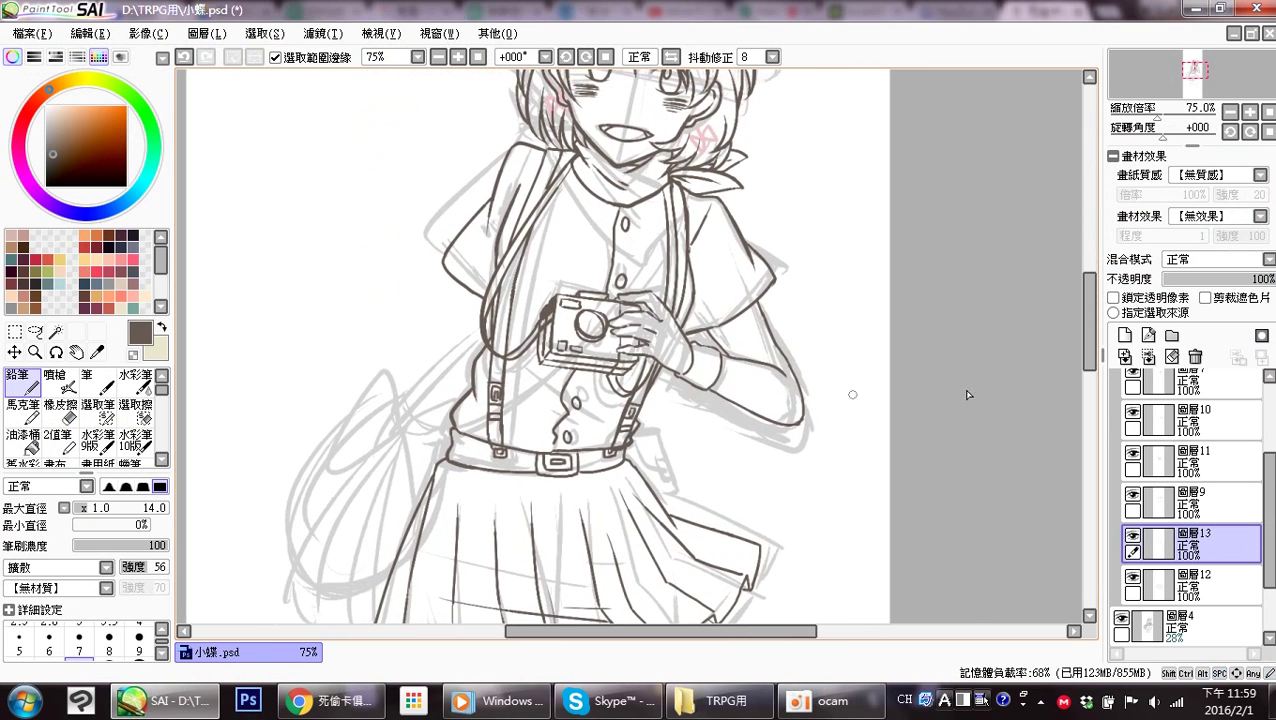
pyautogui.click(1203, 588)
pyautogui.click(1127, 337)
pyautogui.moveTo(1268, 468); pyautogui.dragTo(1226, 530)
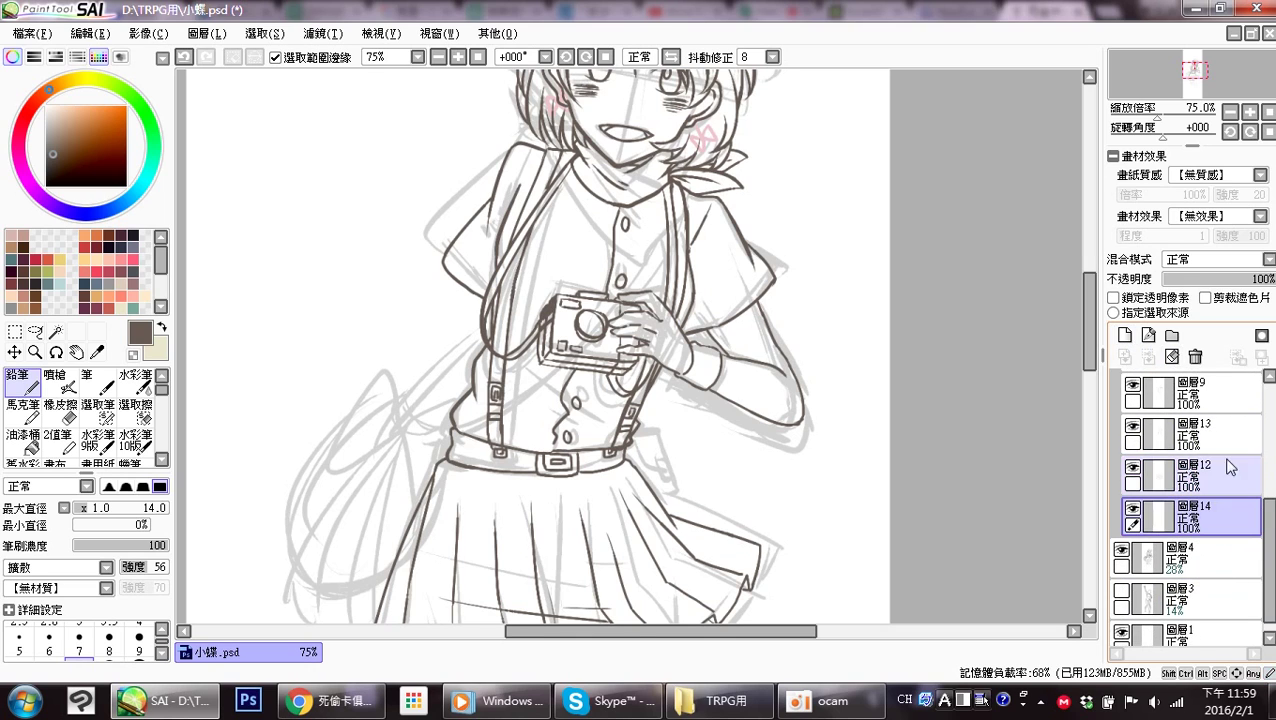
# Ink both sides of the left leg from the skirt hem down past the knee on the new layer.
pyautogui.click(1230, 113)
pyautogui.moveTo(632, 478); pyautogui.dragTo(545, 312)
pyautogui.moveTo(530, 380)
pyautogui.mouseDown()
pyautogui.moveTo(538, 357)
pyautogui.moveTo(504, 475)
pyautogui.mouseUp()
pyautogui.hotkey('ctrl', 'z')
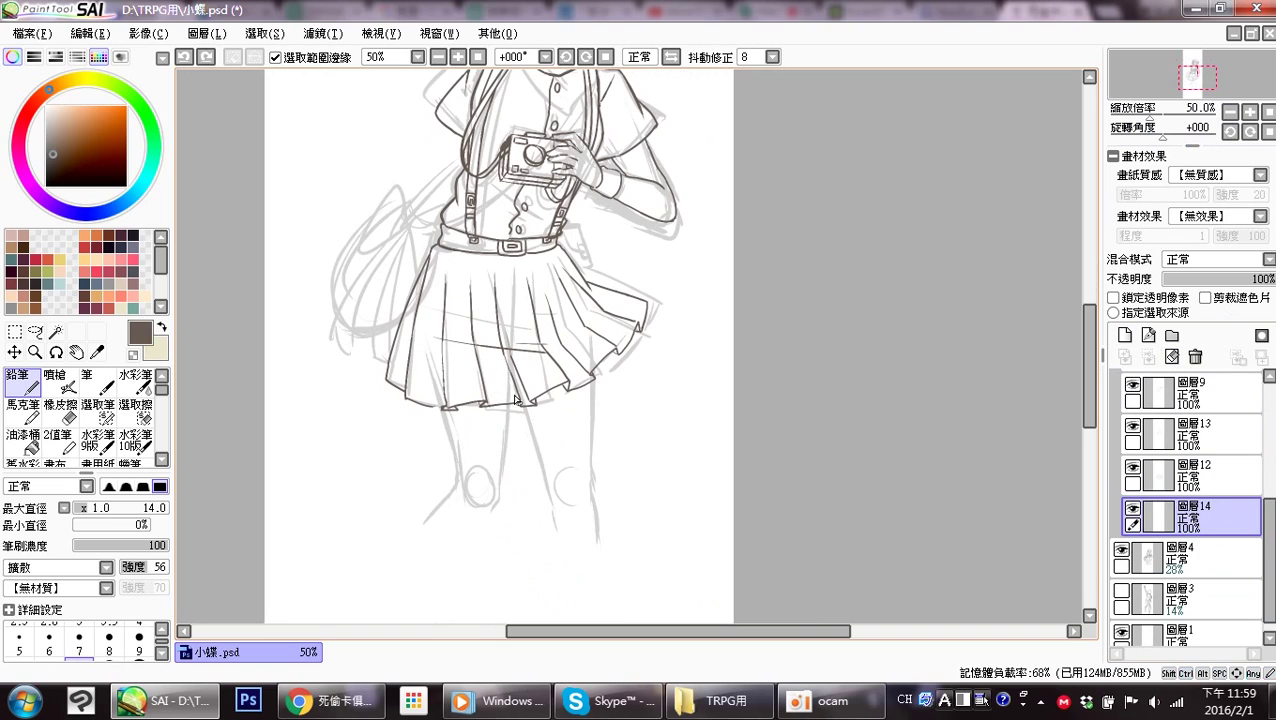
pyautogui.moveTo(510, 378); pyautogui.dragTo(493, 486)
pyautogui.hotkey('ctrl', 'z')
pyautogui.moveTo(508, 412); pyautogui.dragTo(504, 480)
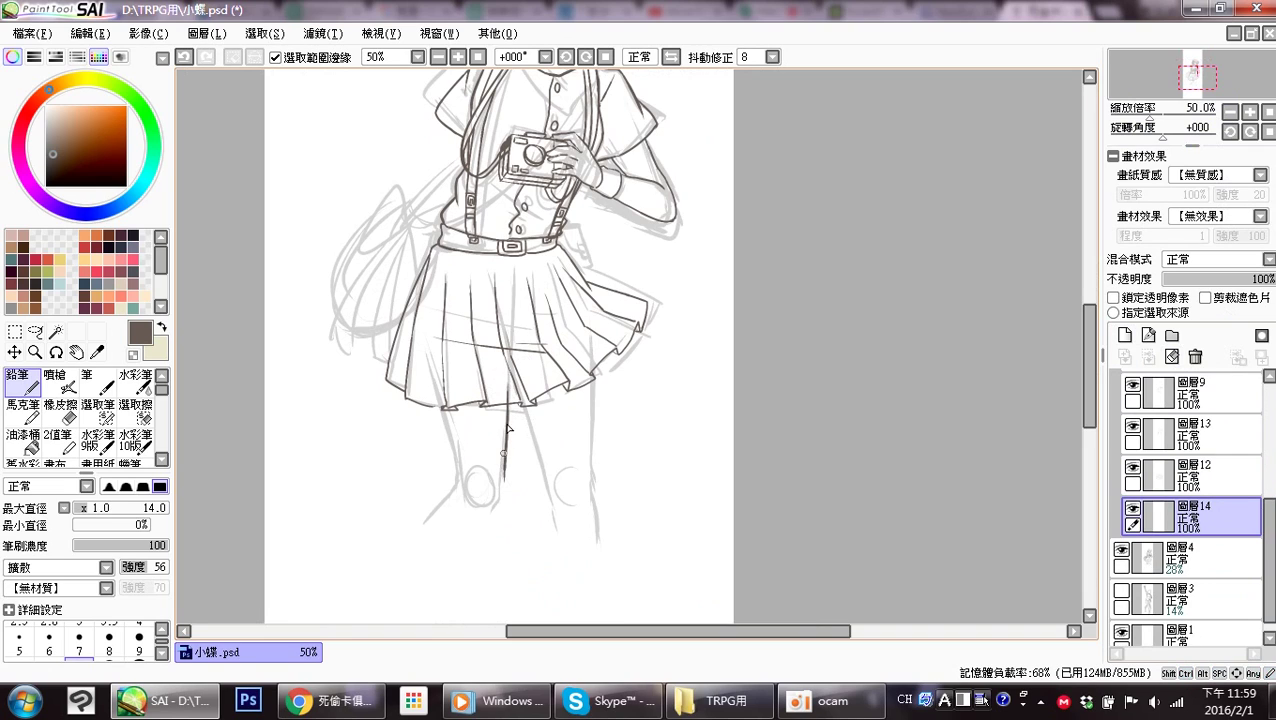
pyautogui.hotkey('ctrl', 'z')
pyautogui.moveTo(507, 408); pyautogui.dragTo(490, 517)
pyautogui.moveTo(441, 408); pyautogui.dragTo(461, 508)
pyautogui.moveTo(454, 458); pyautogui.dragTo(426, 526)
# Ink both sides of the right leg from the skirt hem down past the knee.
pyautogui.moveTo(540, 441); pyautogui.dragTo(524, 420)
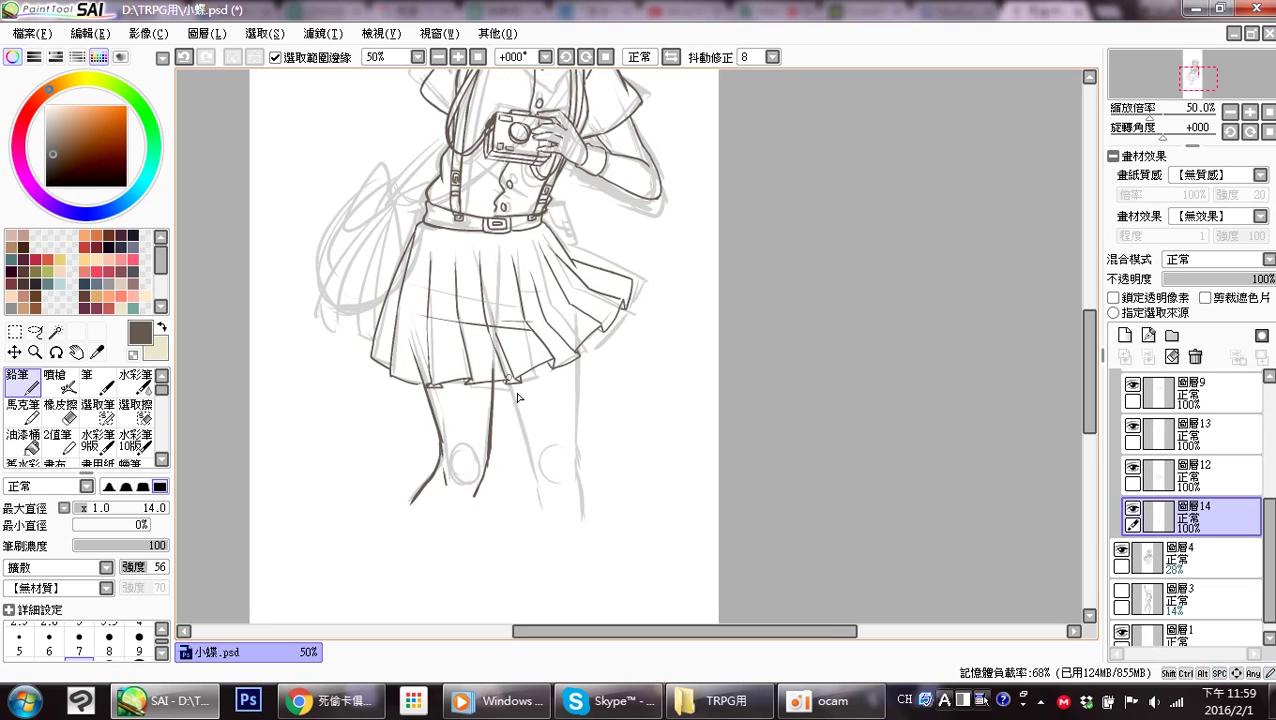
pyautogui.moveTo(503, 364); pyautogui.dragTo(541, 471)
pyautogui.hotkey('ctrl', 'z')
pyautogui.moveTo(503, 362); pyautogui.dragTo(536, 470)
pyautogui.moveTo(521, 426); pyautogui.dragTo(527, 446)
pyautogui.moveTo(538, 479); pyautogui.dragTo(542, 509)
pyautogui.hotkey('ctrl', 'z')
pyautogui.moveTo(528, 453); pyautogui.dragTo(541, 518)
pyautogui.moveTo(574, 341); pyautogui.dragTo(576, 461)
pyautogui.hotkey('ctrl', 'z')
pyautogui.moveTo(575, 423); pyautogui.dragTo(575, 438)
pyautogui.moveTo(574, 432); pyautogui.dragTo(585, 513)
# Erase the stray leg lines at the skirt hem and ink the stocking top lines across both thighs.
pyautogui.press('space')
pyautogui.moveTo(615, 336)
pyautogui.mouseDown()
pyautogui.moveTo(612, 424)
pyautogui.moveTo(607, 366)
pyautogui.mouseUp()
pyautogui.press('e')
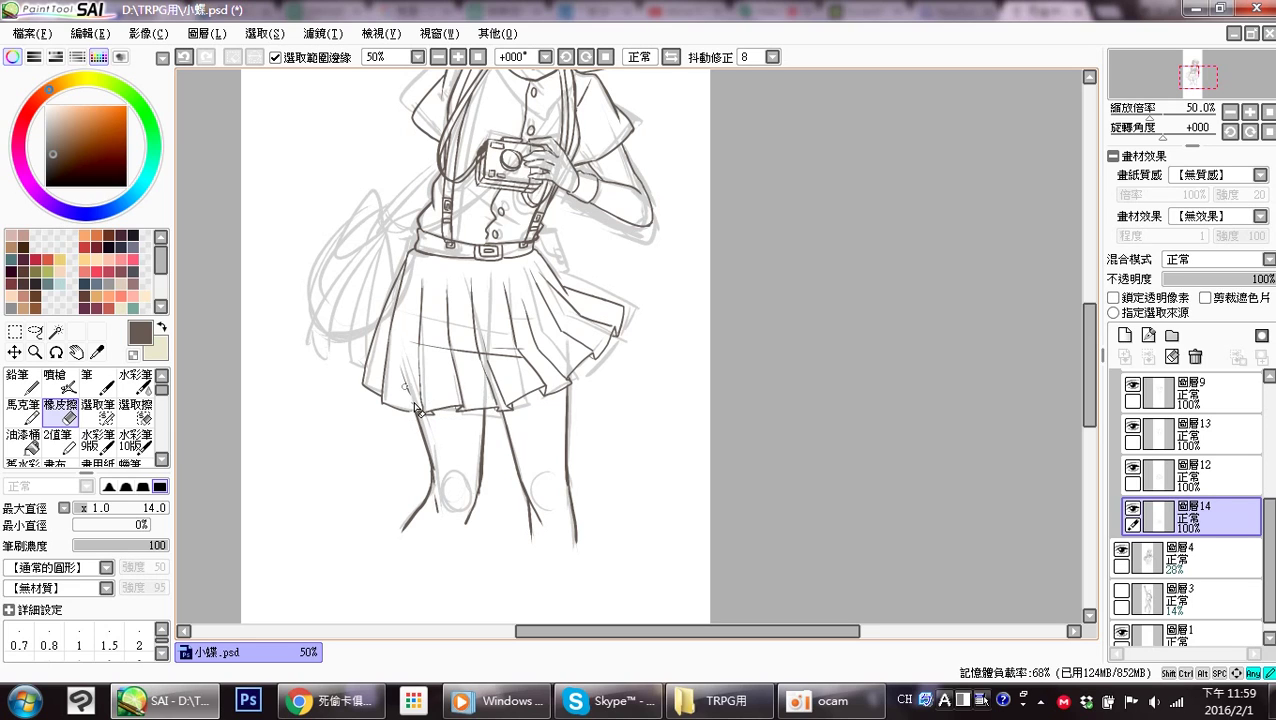
pyautogui.press('n')
pyautogui.moveTo(578, 382)
pyautogui.mouseDown()
pyautogui.moveTo(612, 505)
pyautogui.moveTo(600, 389)
pyautogui.mouseUp()
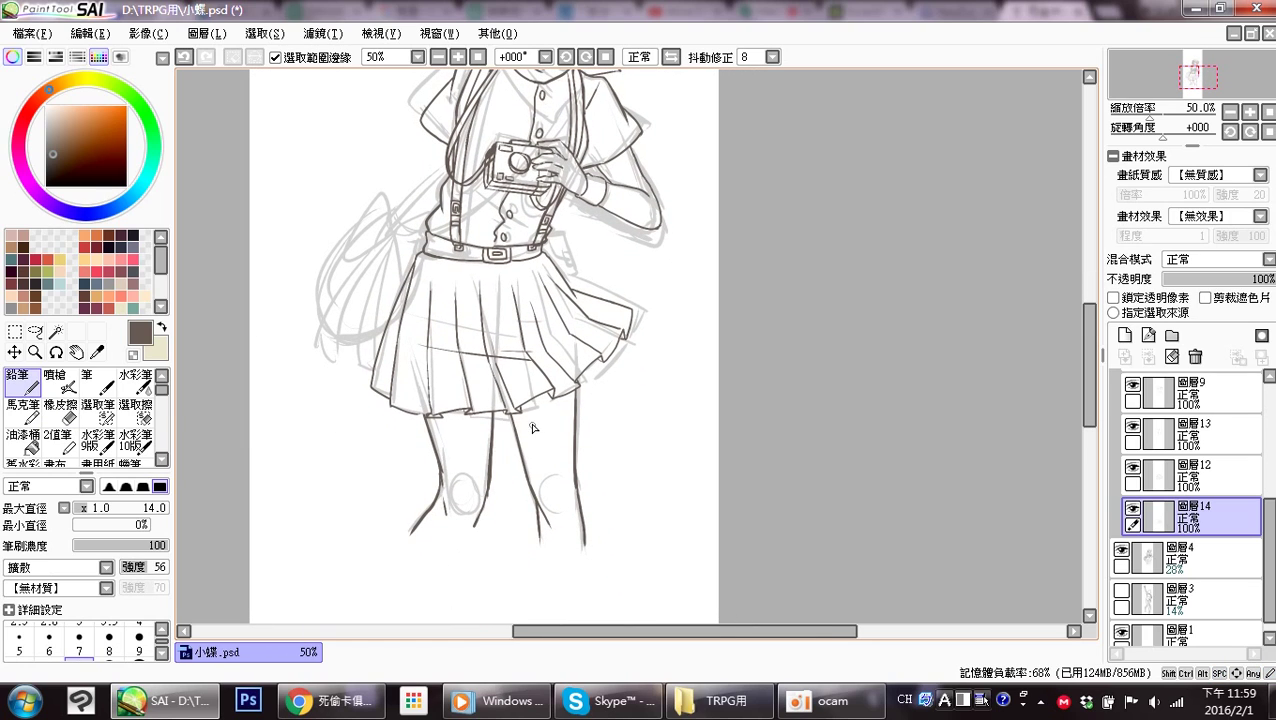
pyautogui.moveTo(453, 440); pyautogui.dragTo(482, 437)
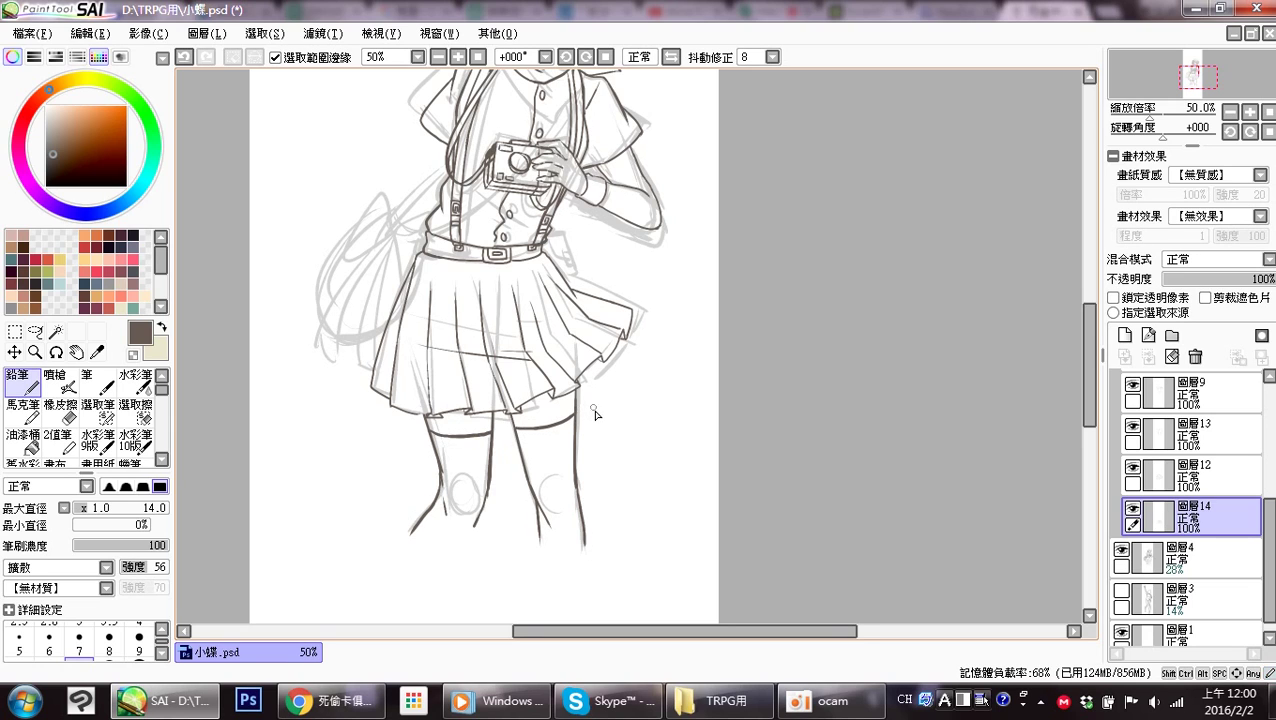
# Add a new layer directly below 圖層14 for the crossbody bag.
pyautogui.moveTo(622, 357)
pyautogui.mouseDown()
pyautogui.moveTo(645, 478)
pyautogui.moveTo(704, 386)
pyautogui.mouseUp()
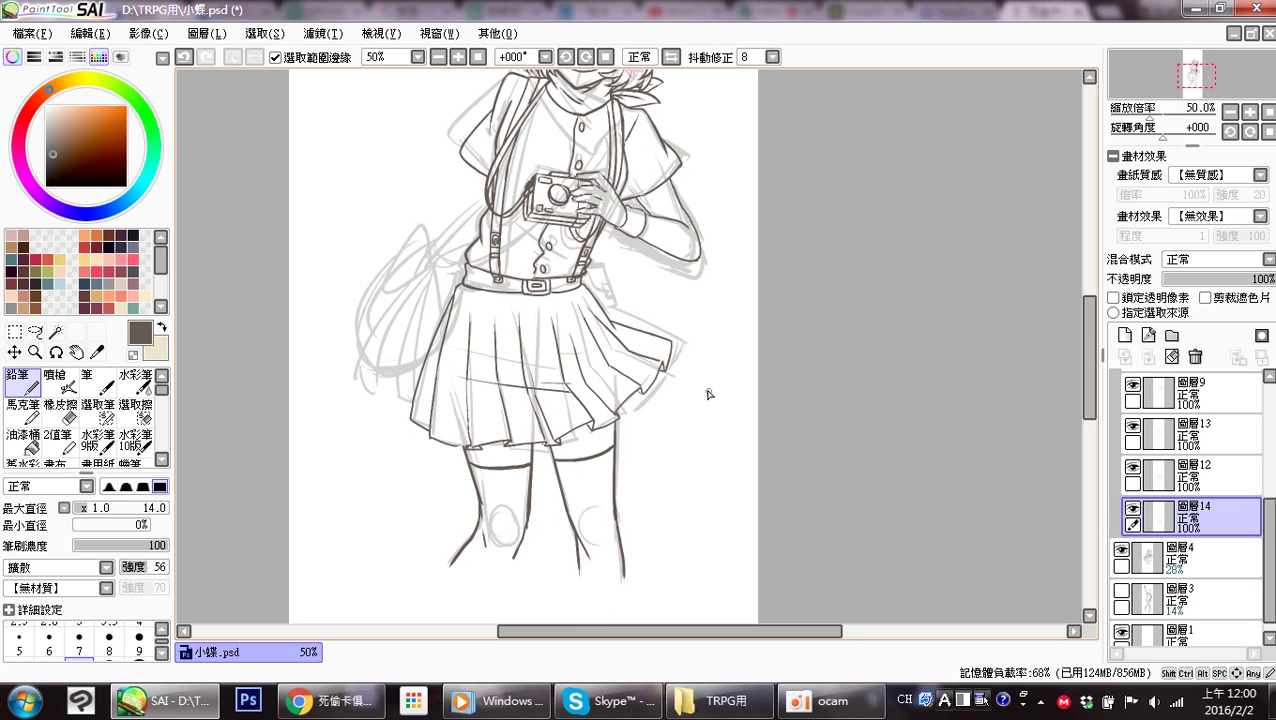
pyautogui.moveTo(1092, 352); pyautogui.dragTo(1075, 318)
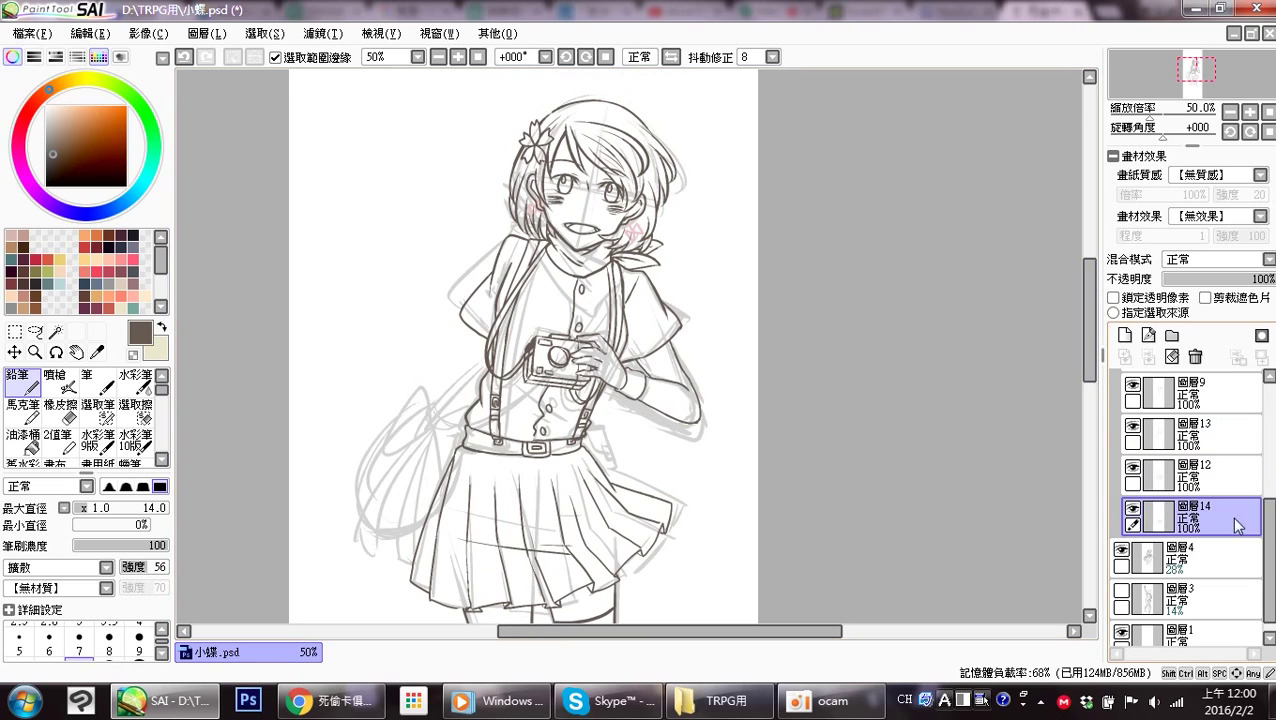
pyautogui.click(1124, 335)
pyautogui.moveTo(1204, 543); pyautogui.dragTo(1204, 556)
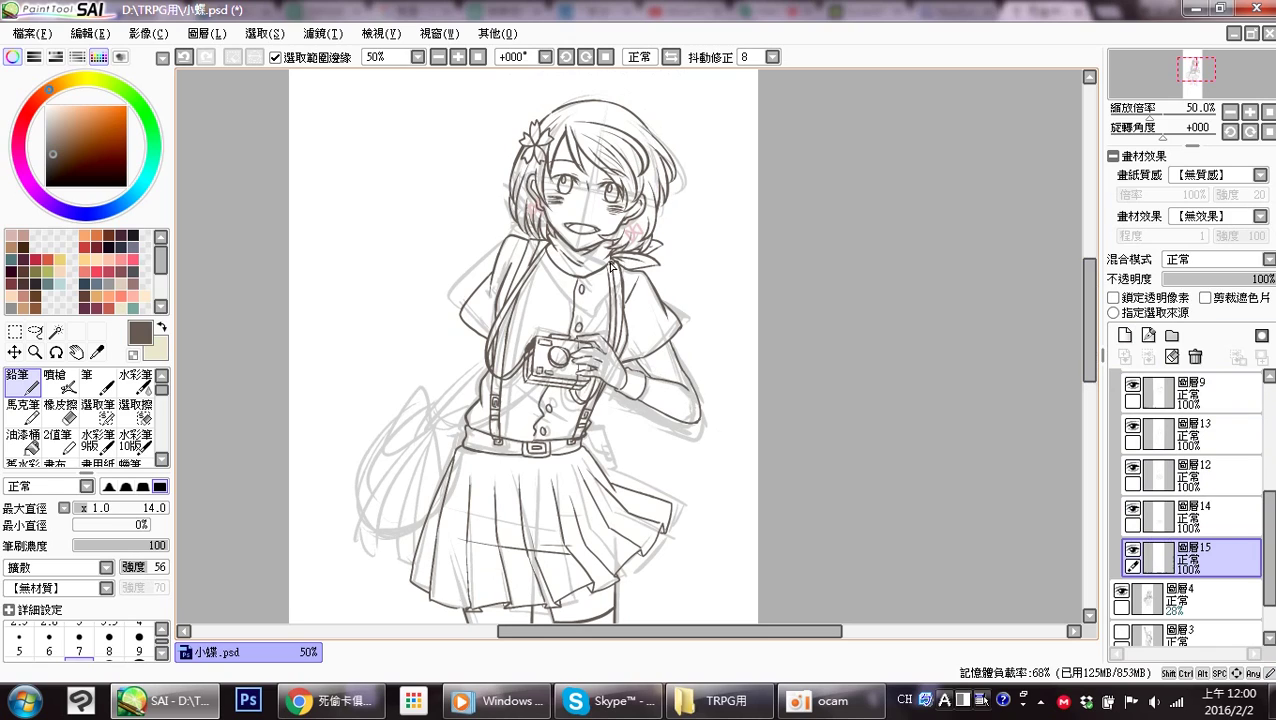
# Ink both edges of the bag strap running diagonally from the shoulder across the chest to the hip.
pyautogui.moveTo(610, 264)
pyautogui.mouseDown()
pyautogui.moveTo(489, 404)
pyautogui.moveTo(423, 439)
pyautogui.mouseUp()
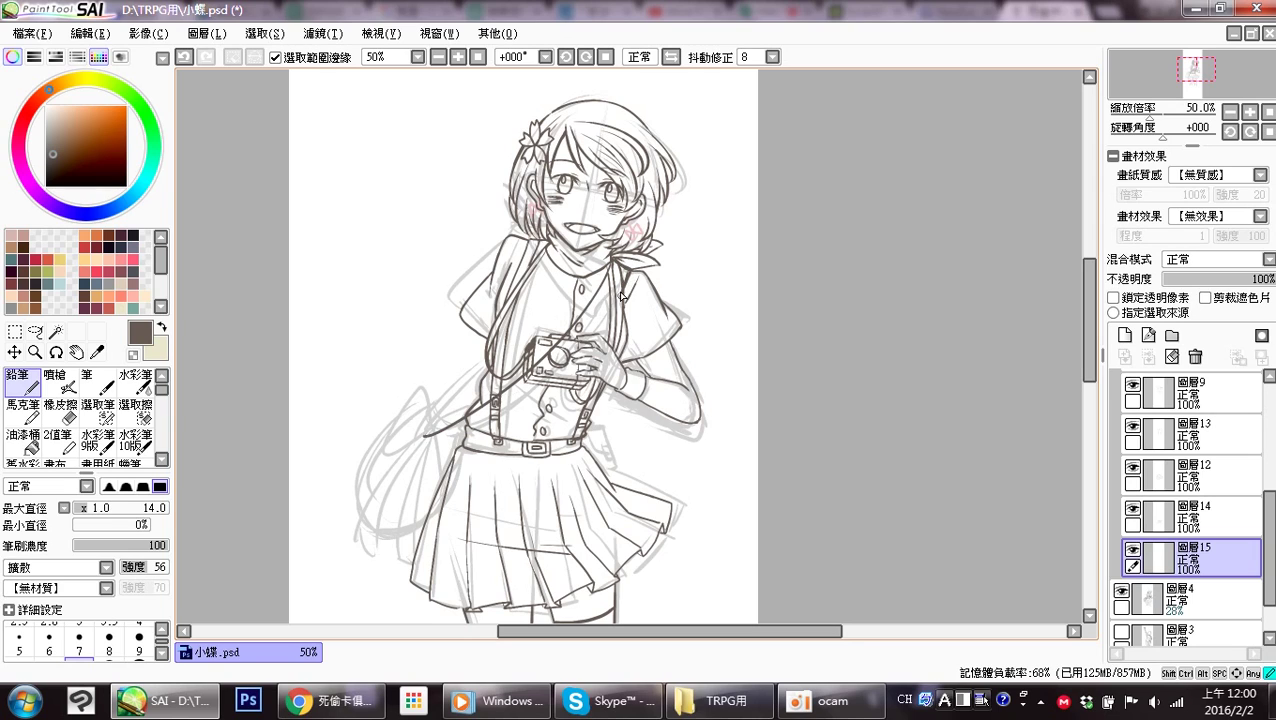
pyautogui.moveTo(620, 294)
pyautogui.mouseDown()
pyautogui.moveTo(497, 415)
pyautogui.moveTo(432, 452)
pyautogui.mouseUp()
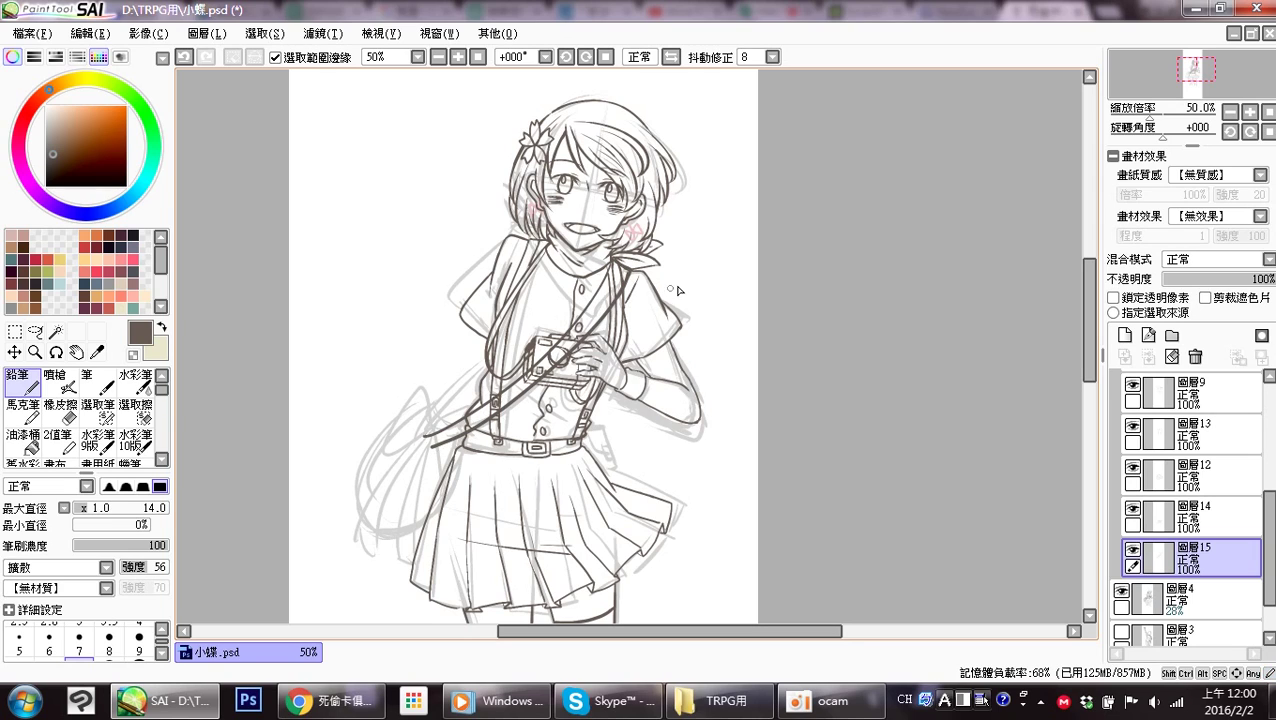
pyautogui.hotkey('ctrl', 'z')
pyautogui.moveTo(620, 287)
pyautogui.mouseDown()
pyautogui.moveTo(505, 421)
pyautogui.moveTo(449, 442)
pyautogui.mouseUp()
pyautogui.hotkey('ctrl', 'z')
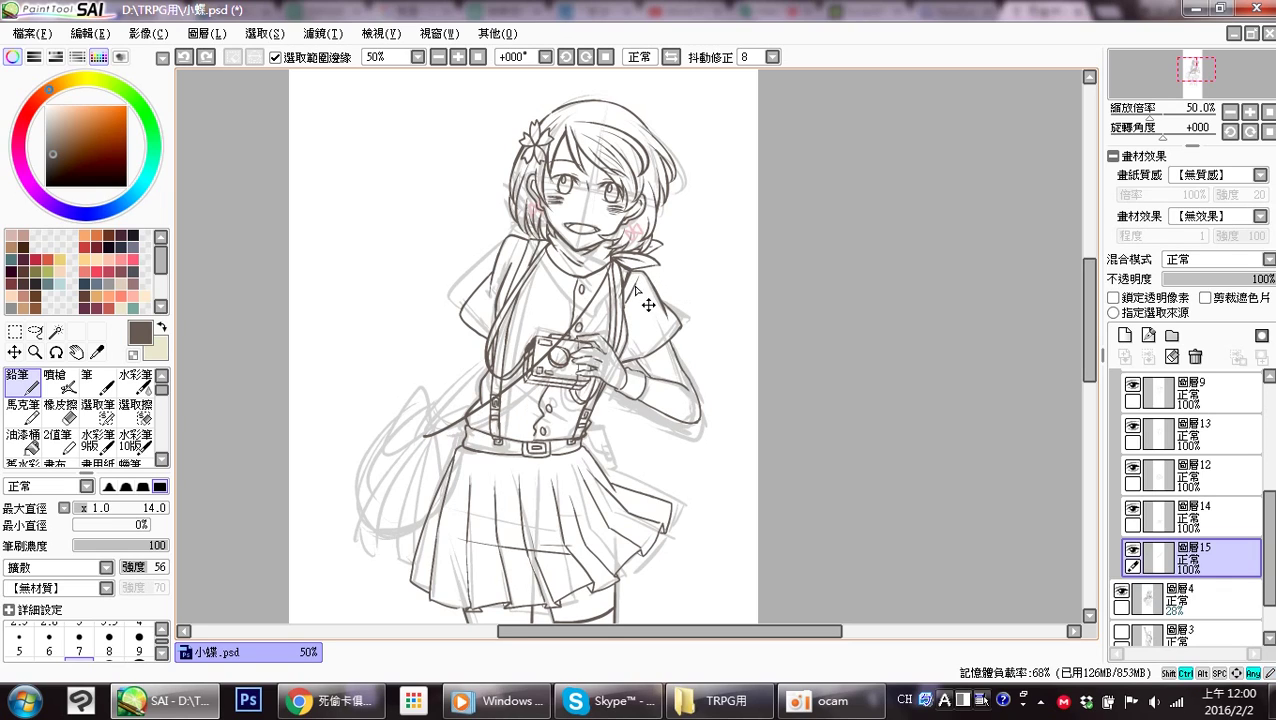
pyautogui.moveTo(622, 282)
pyautogui.mouseDown()
pyautogui.moveTo(542, 385)
pyautogui.moveTo(444, 442)
pyautogui.mouseUp()
pyautogui.hotkey('ctrl', 'z')
pyautogui.moveTo(624, 290)
pyautogui.mouseDown()
pyautogui.moveTo(480, 434)
pyautogui.moveTo(437, 456)
pyautogui.moveTo(448, 438)
pyautogui.mouseUp()
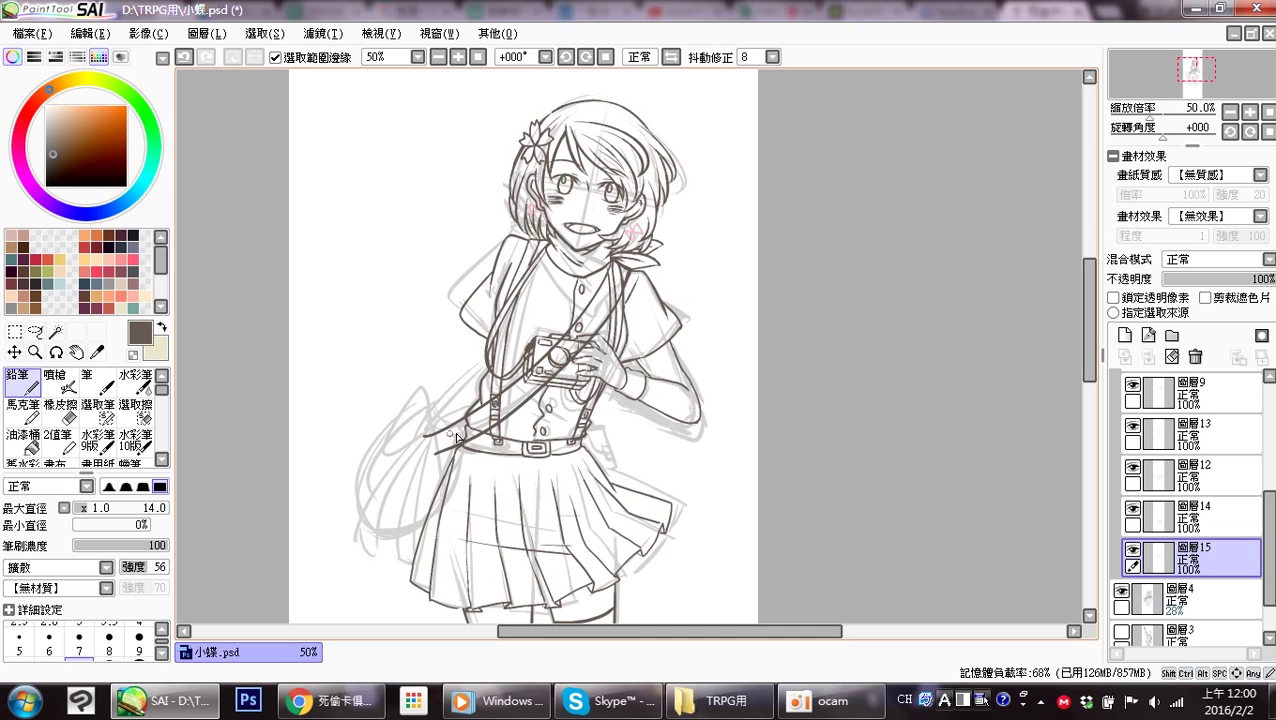
# Trim the strap's lower end beside the hip and ink the short end piece that joins the bag.
pyautogui.press('e')
pyautogui.moveTo(430, 428); pyautogui.dragTo(426, 435)
pyautogui.press('n')
pyautogui.press('e')
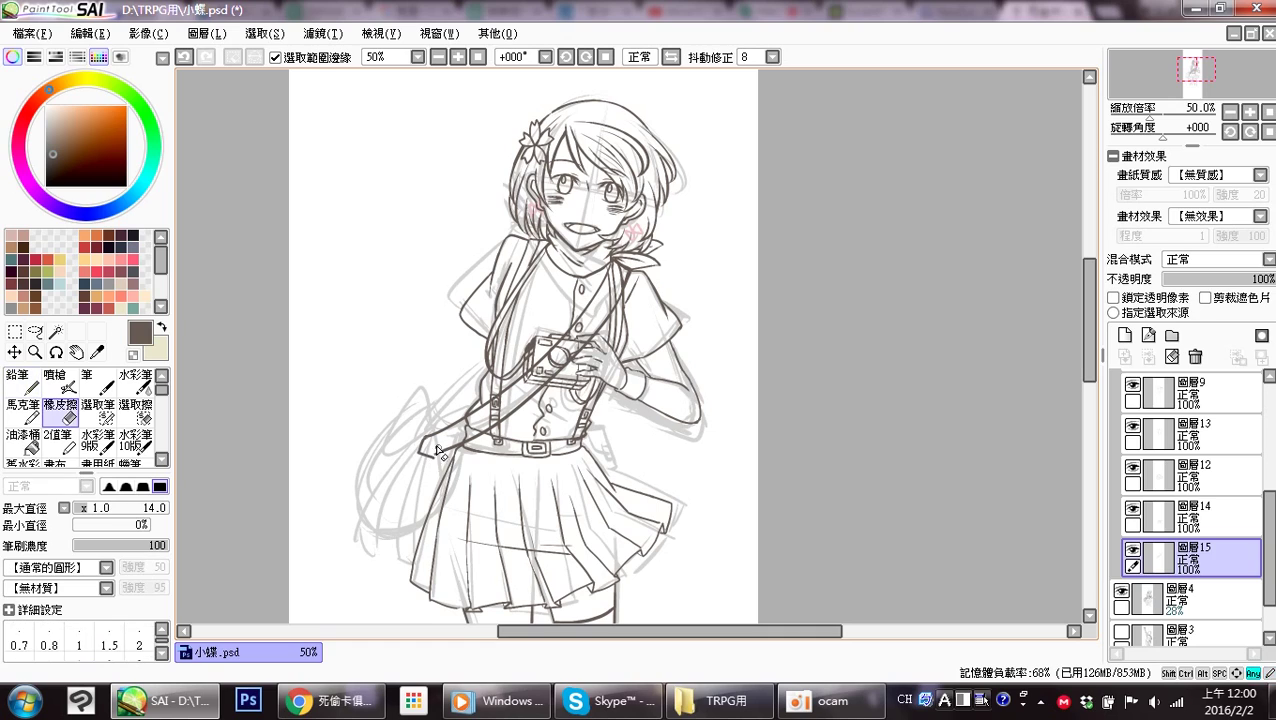
pyautogui.press('n')
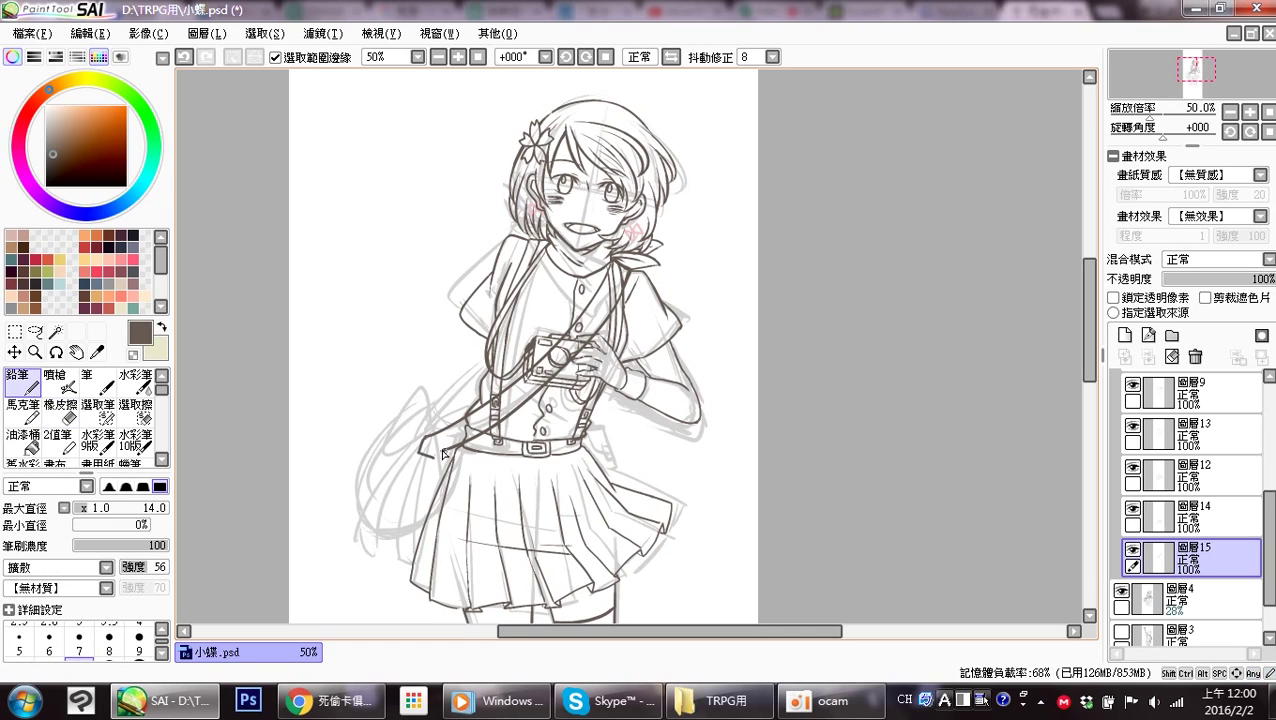
pyautogui.moveTo(437, 457)
pyautogui.mouseDown()
pyautogui.moveTo(425, 442)
pyautogui.moveTo(439, 448)
pyautogui.mouseUp()
pyautogui.moveTo(422, 443); pyautogui.dragTo(438, 452)
# Clean up the stray strap lines near the suspender clip and at the strap's lower end.
pyautogui.press('space')
pyautogui.moveTo(497, 416)
pyautogui.mouseDown()
pyautogui.moveTo(467, 447)
pyautogui.moveTo(494, 426)
pyautogui.mouseUp()
pyautogui.press('e')
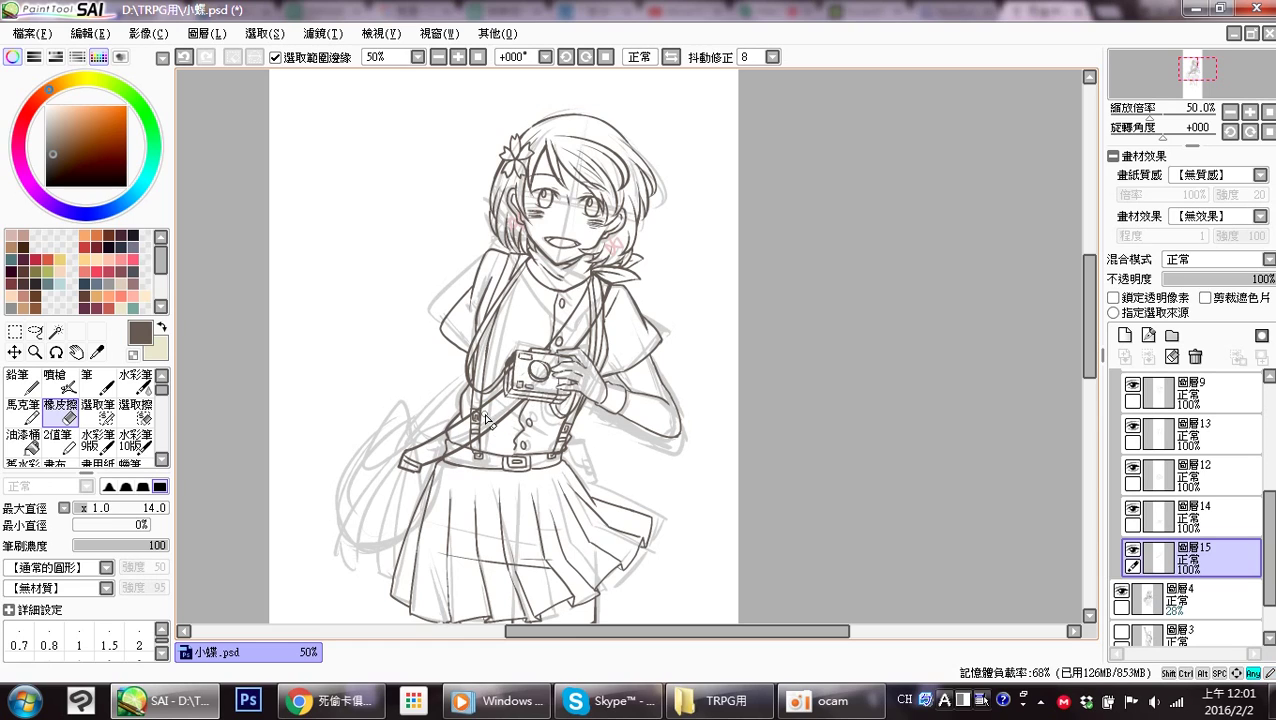
pyautogui.press('n')
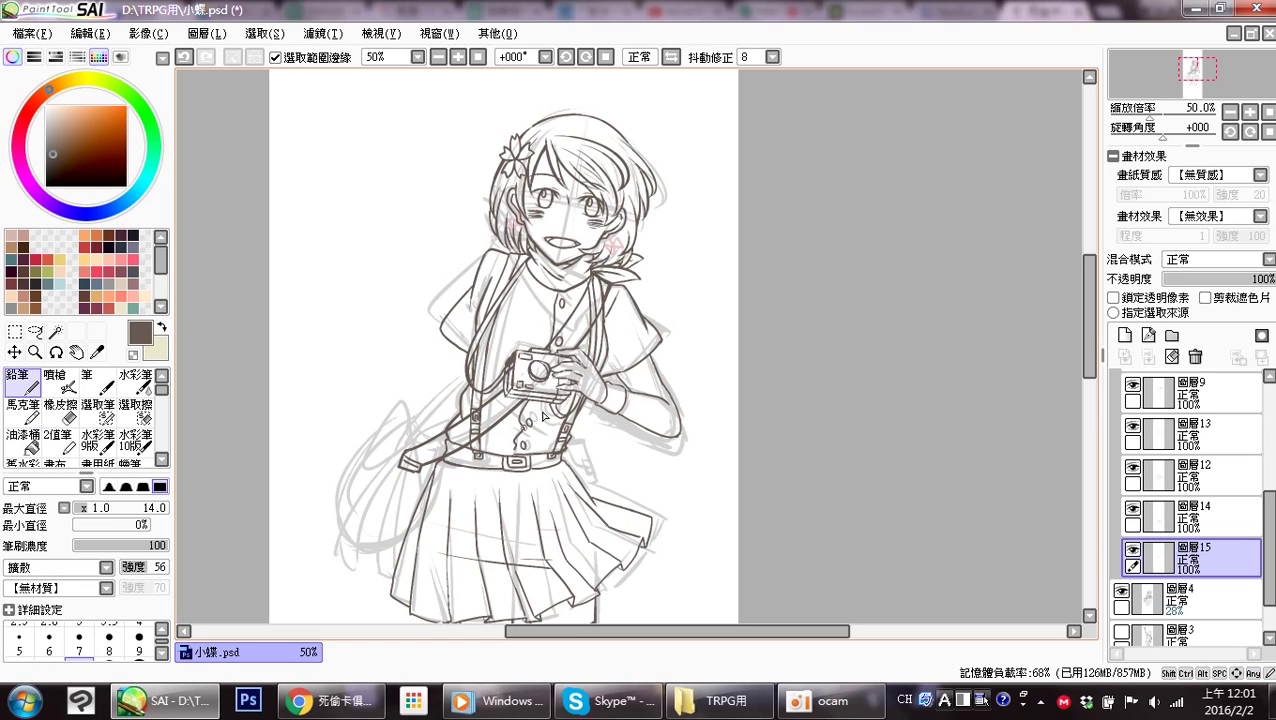
pyautogui.click(1089, 492)
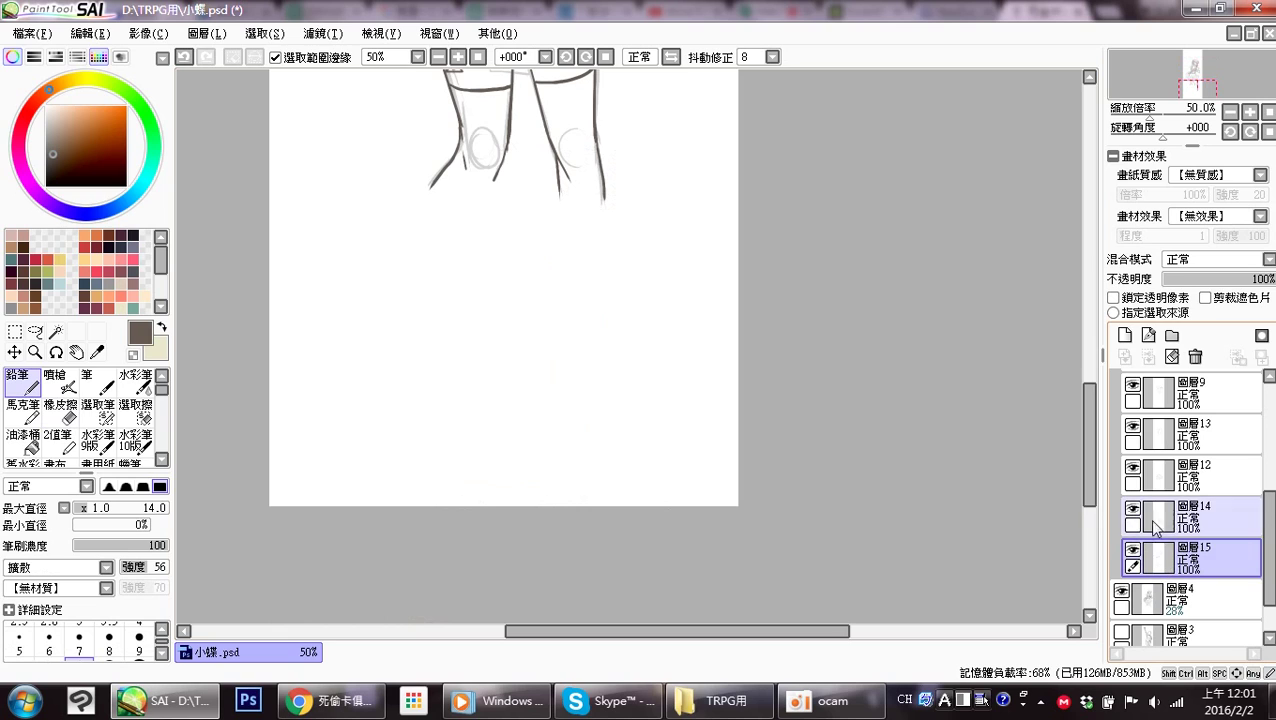
pyautogui.moveTo(1091, 488); pyautogui.dragTo(1083, 376)
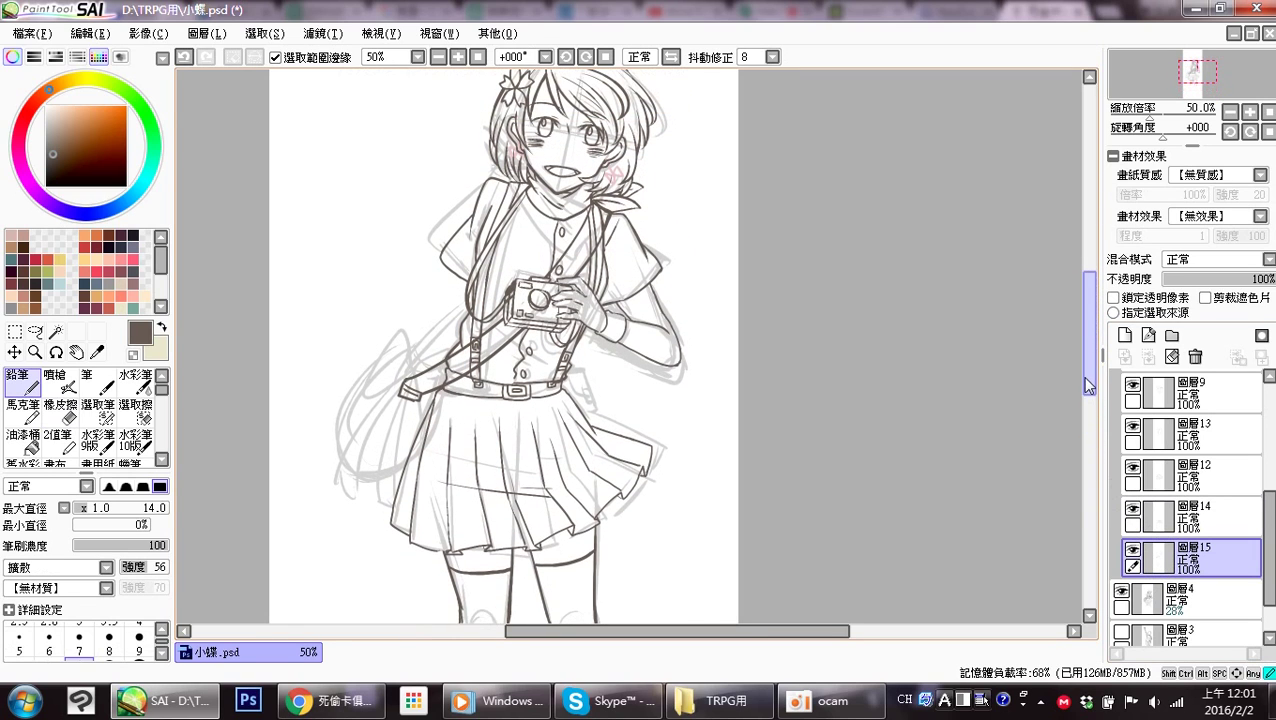
pyautogui.press('e')
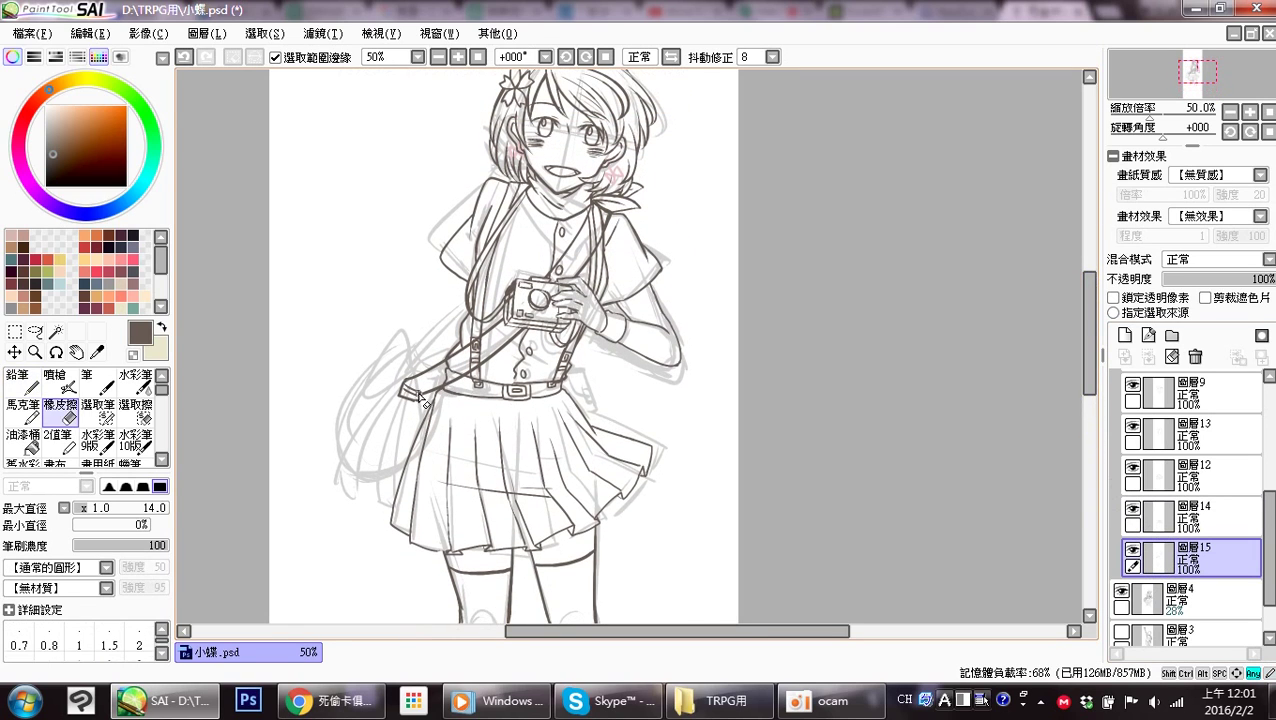
pyautogui.press('n')
# Find the suspender layer and erase the suspender lines on 圖層13 where the bag strap crosses them.
pyautogui.click(1133, 509)
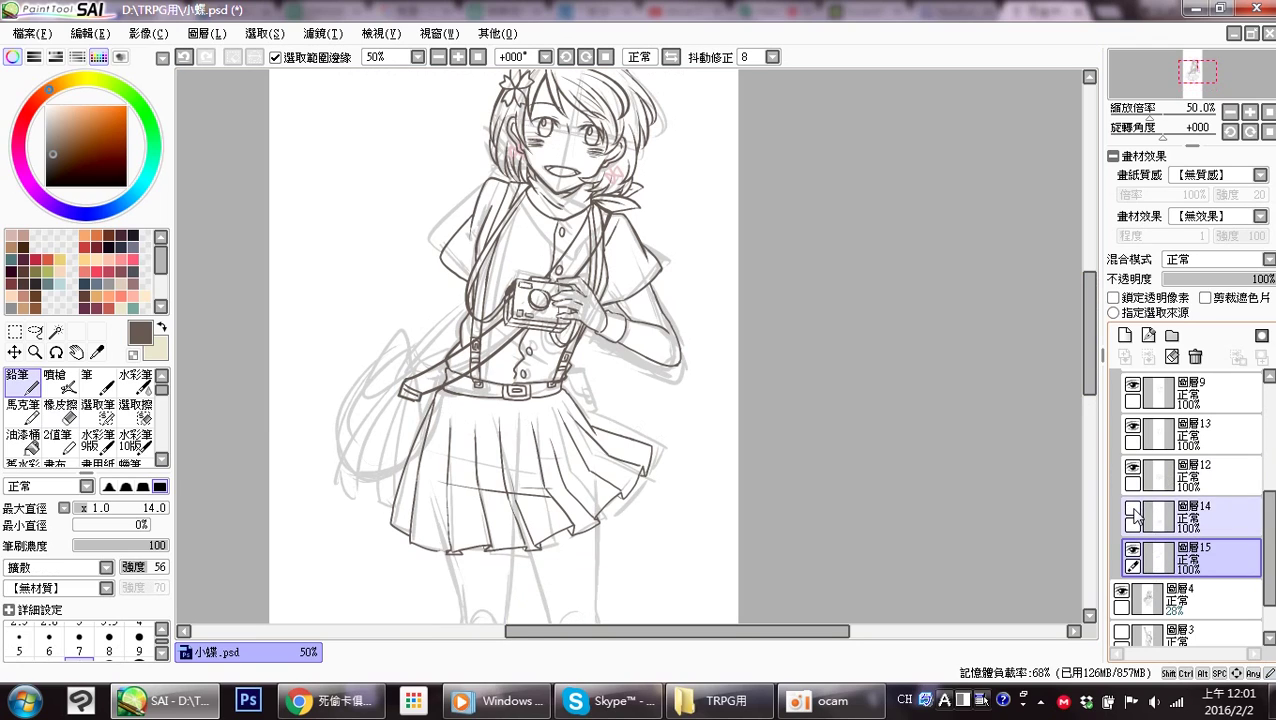
pyautogui.click(1133, 509)
pyautogui.click(1133, 467)
pyautogui.click(1133, 467)
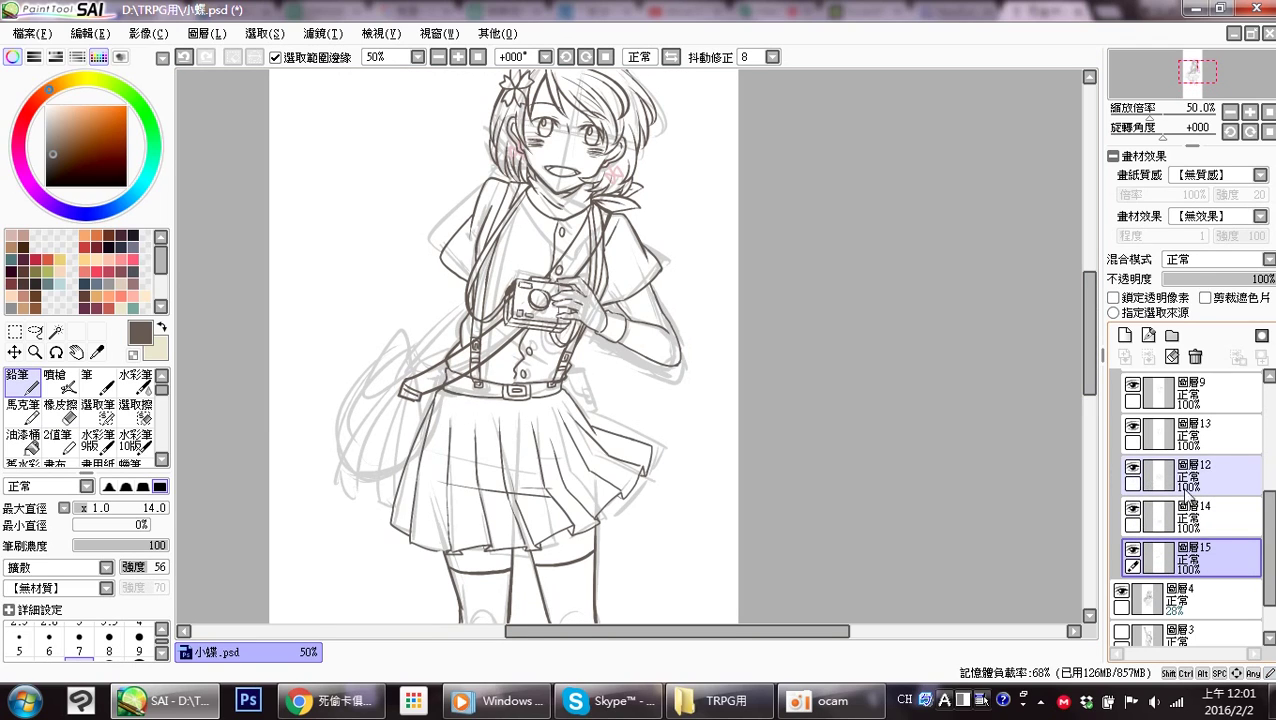
pyautogui.click(1178, 492)
pyautogui.press('e')
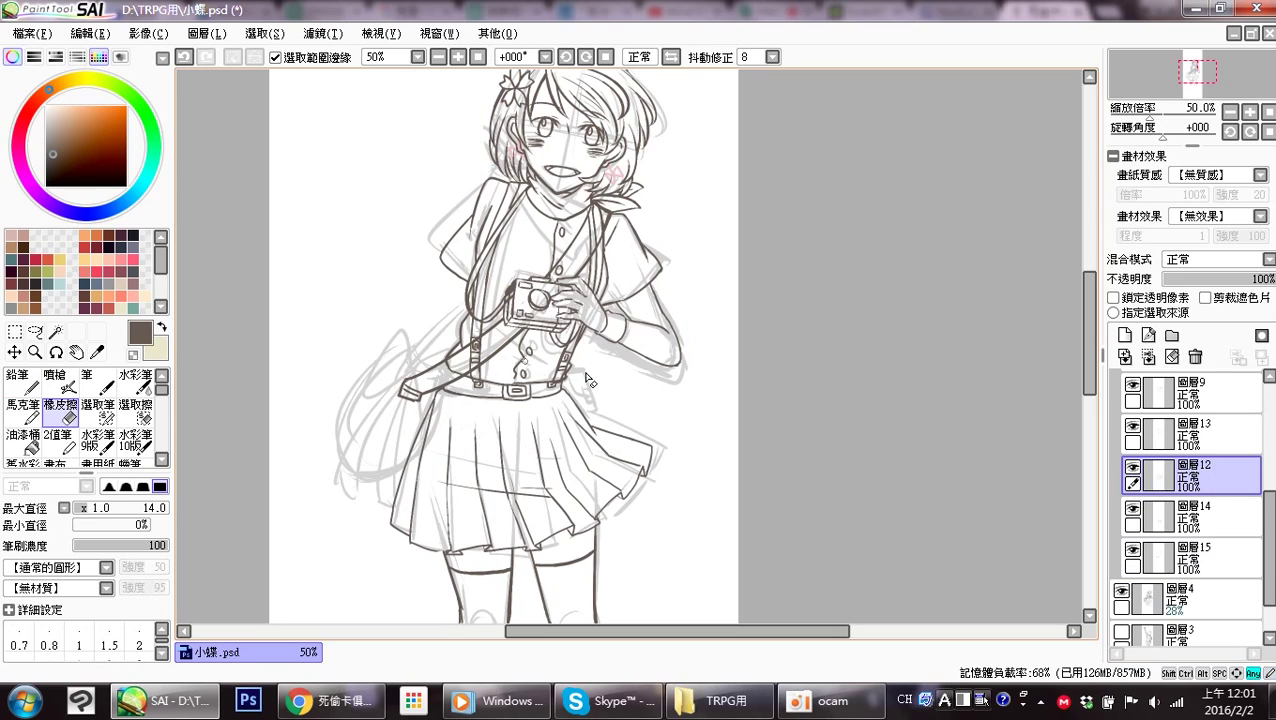
pyautogui.click(1185, 433)
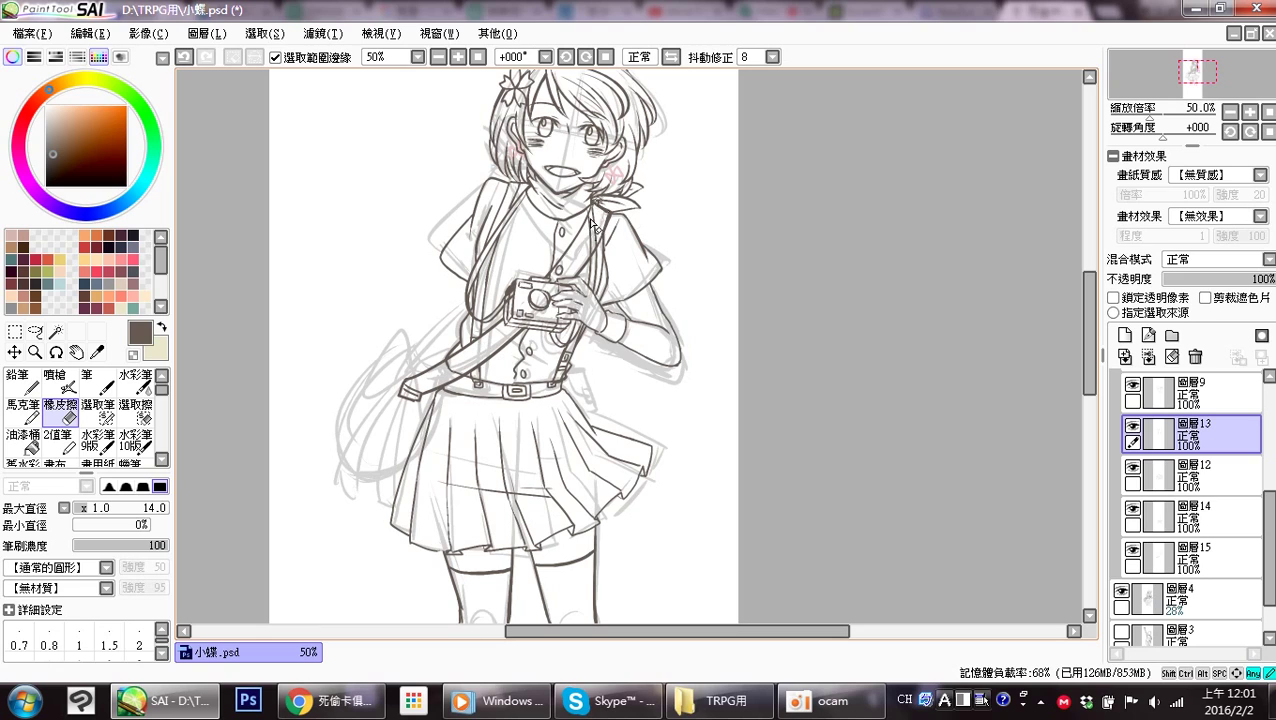
pyautogui.press('n')
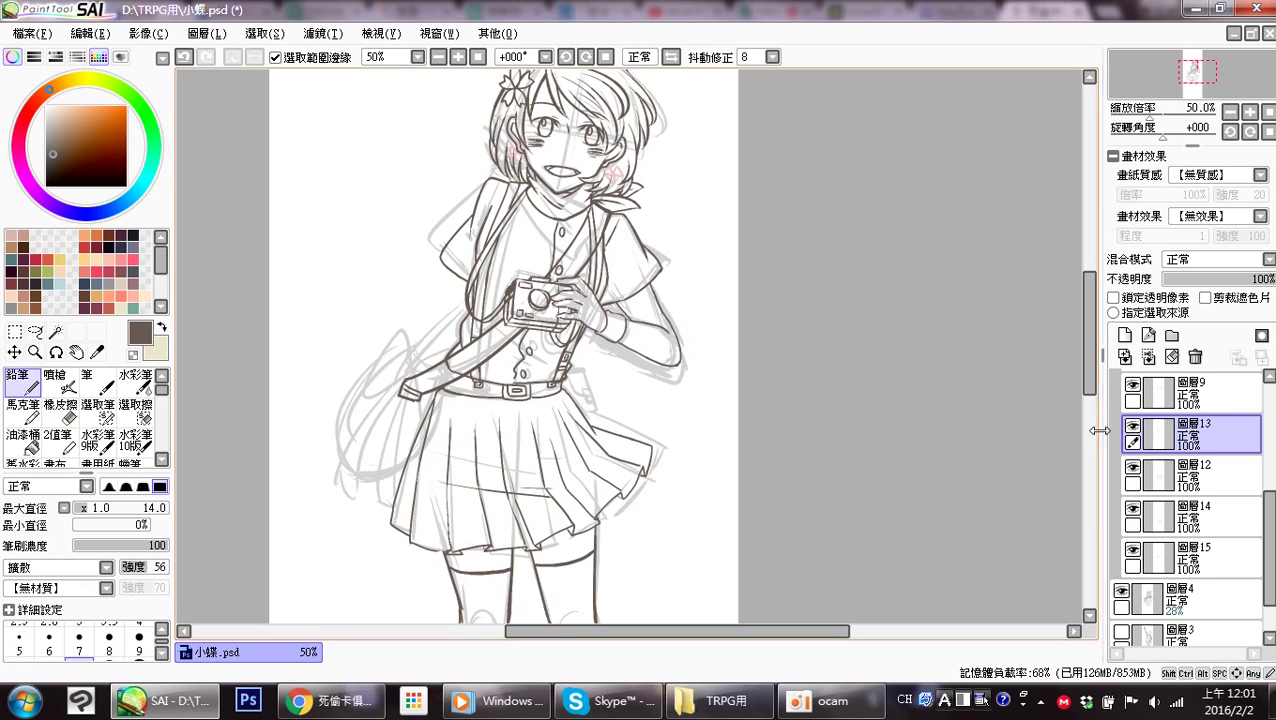
# Erase the line art on 圖層9 and 圖層11 where the bag strap passes over the shirt.
pyautogui.click(1215, 400)
pyautogui.press('e')
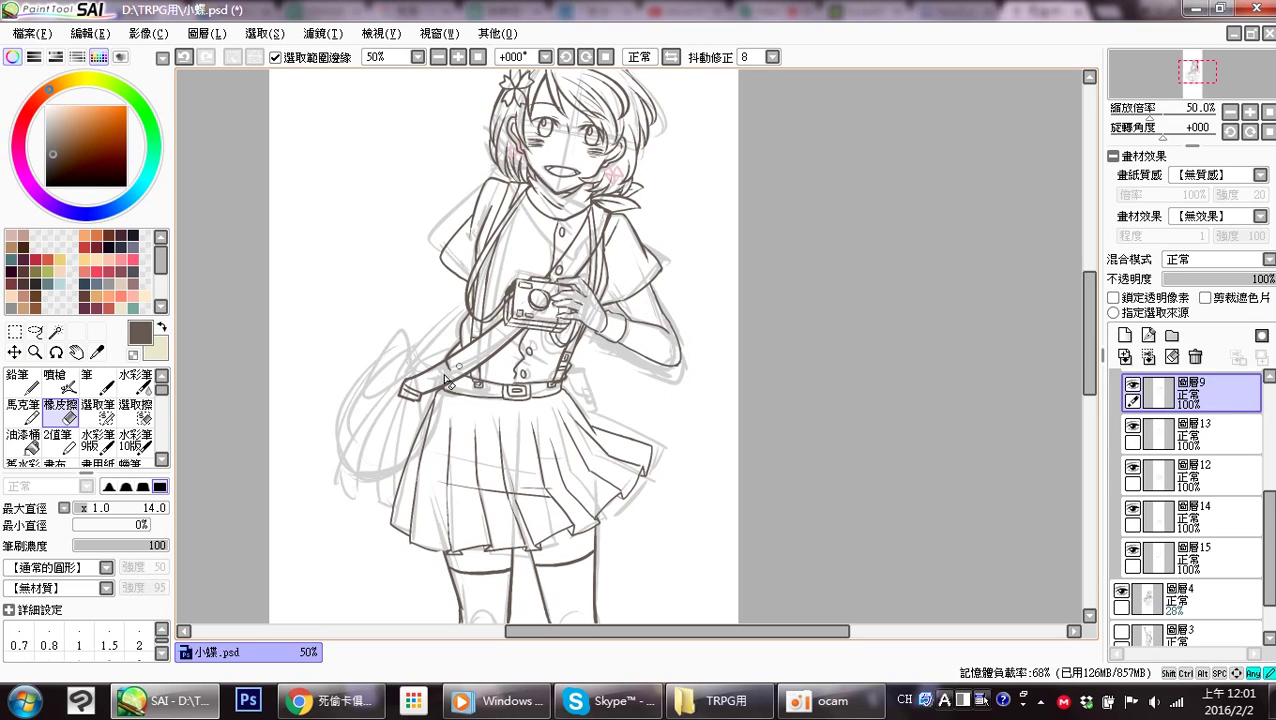
pyautogui.press('n')
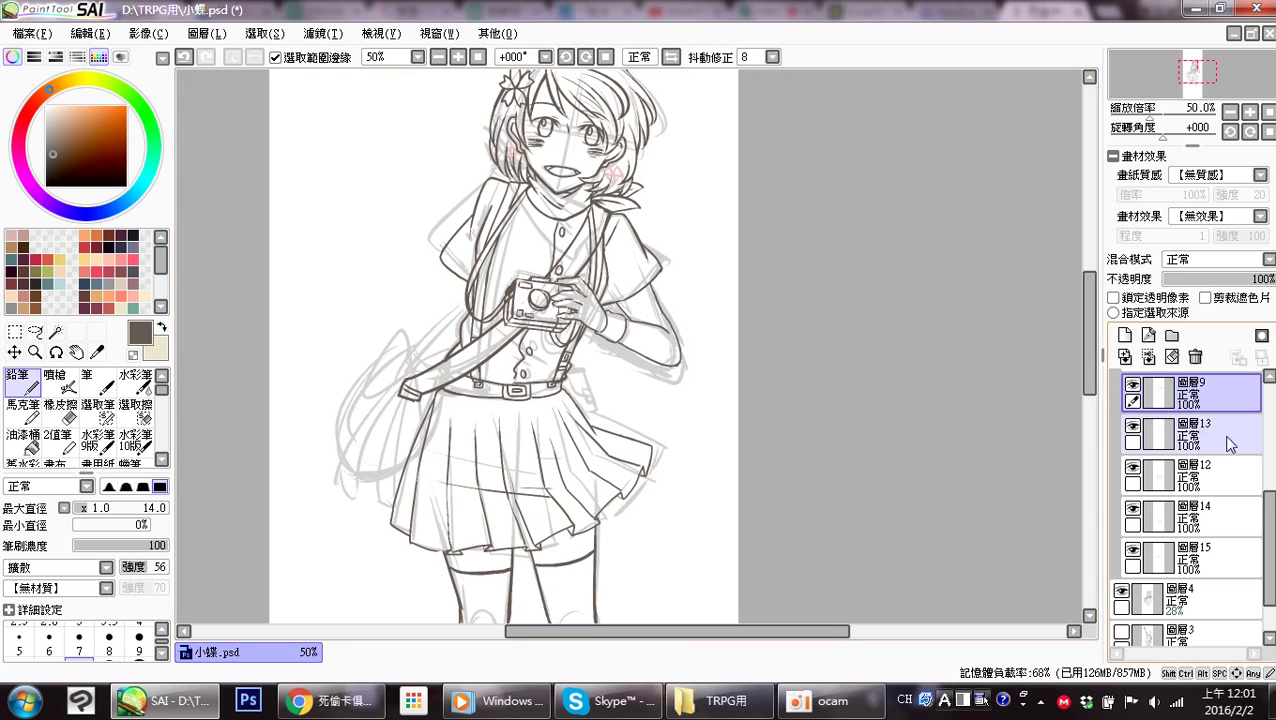
pyautogui.scroll(1, 1236, 405)
pyautogui.click(1225, 384)
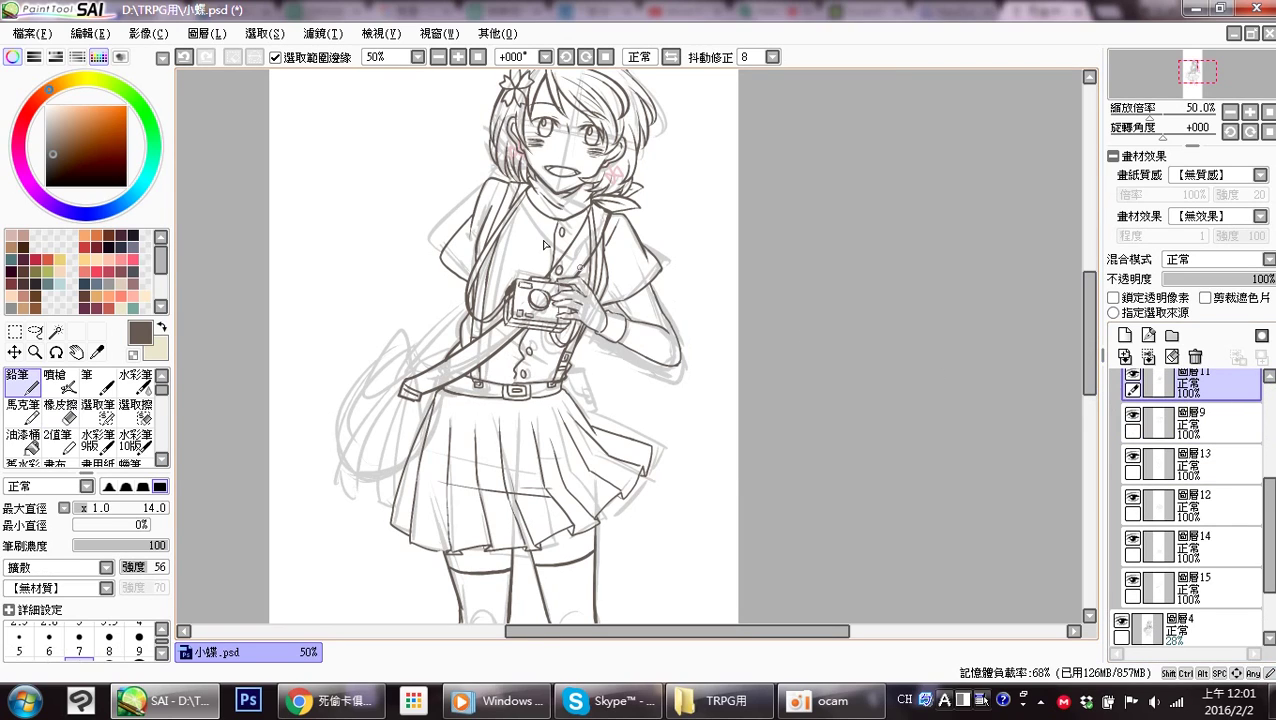
pyautogui.press('e')
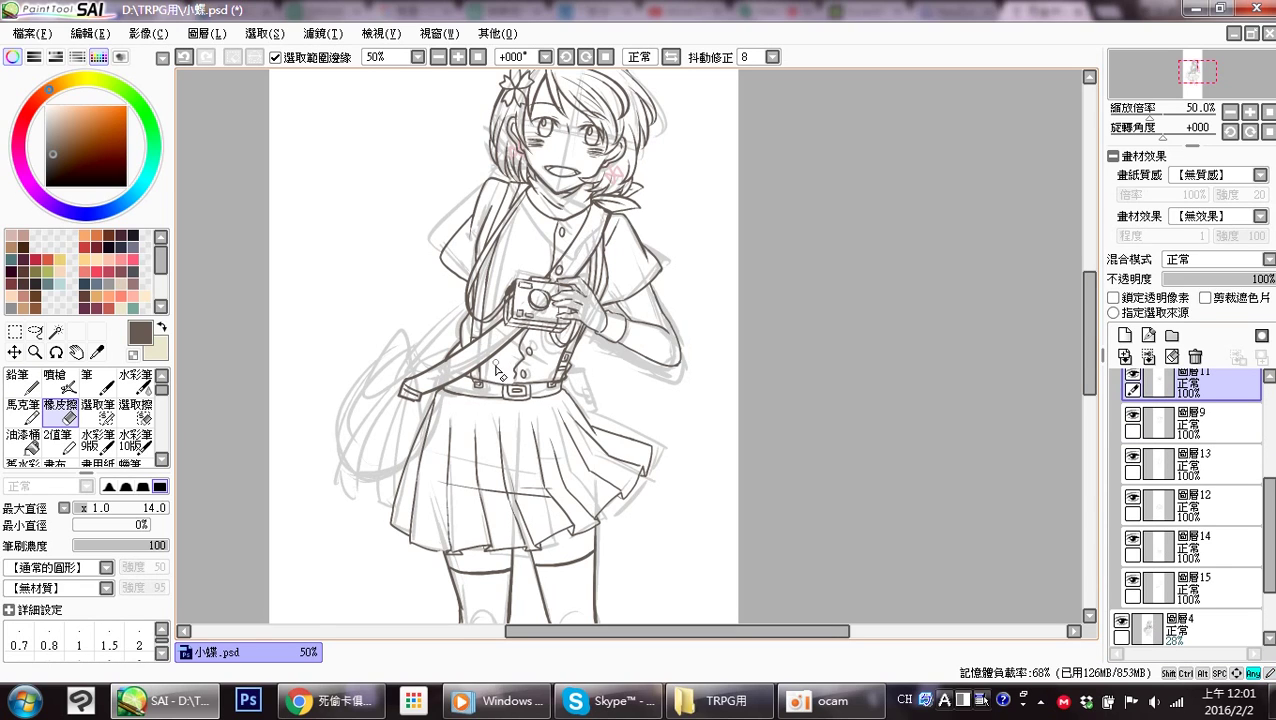
pyautogui.press('n')
# Return to 圖層9 and erase the leftover overlapping lines around the camera and hand.
pyautogui.moveTo(607, 454)
pyautogui.mouseDown()
pyautogui.moveTo(594, 518)
pyautogui.moveTo(640, 490)
pyautogui.mouseUp()
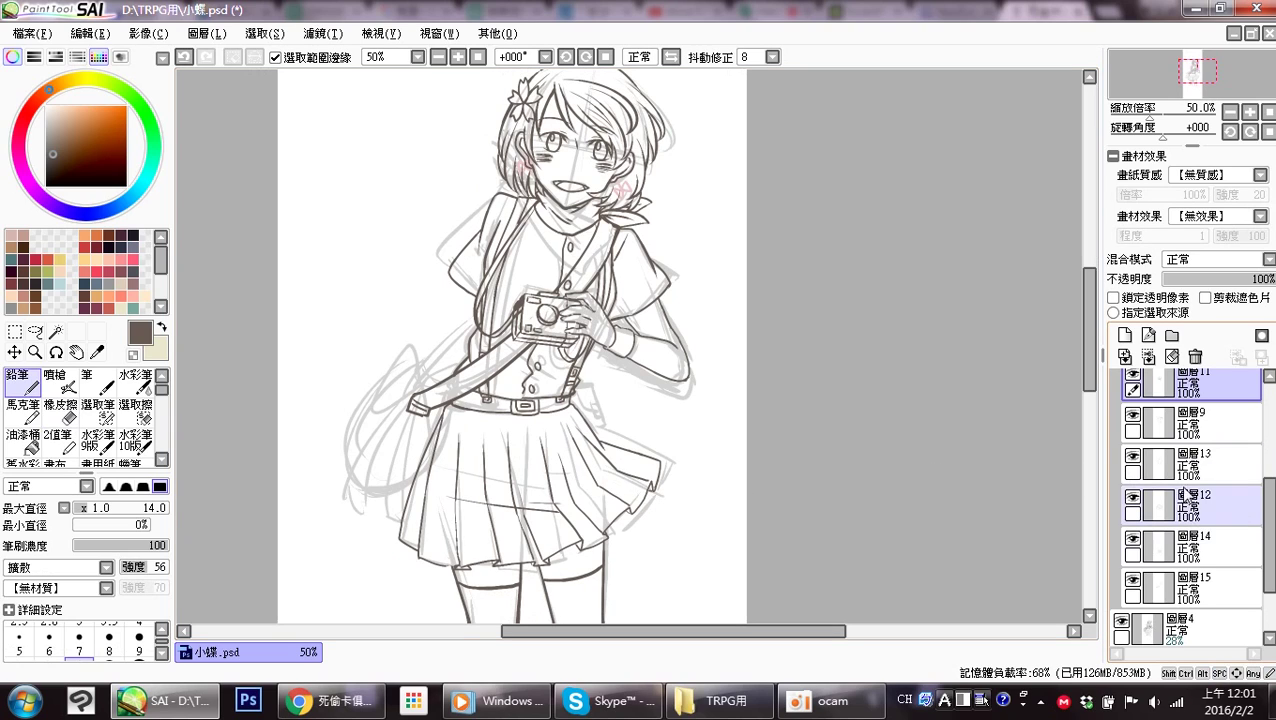
pyautogui.click(1132, 414)
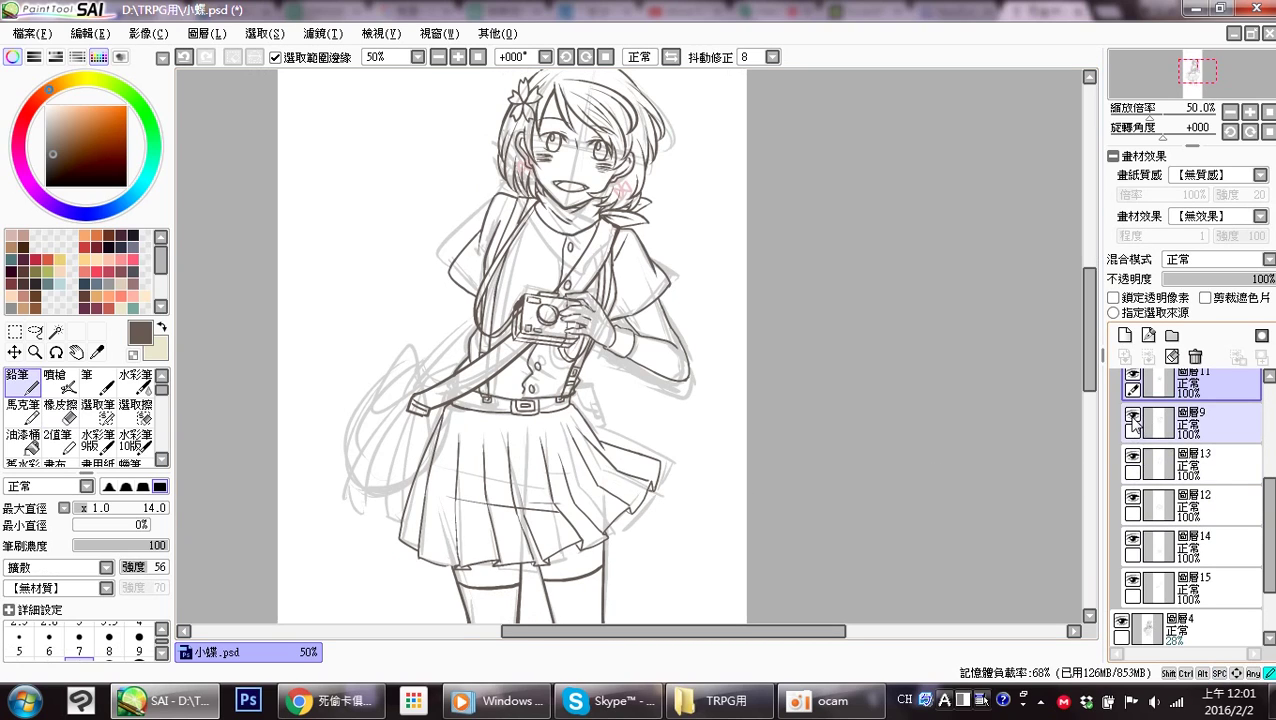
pyautogui.click(1132, 414)
pyautogui.click(1190, 420)
pyautogui.press('e')
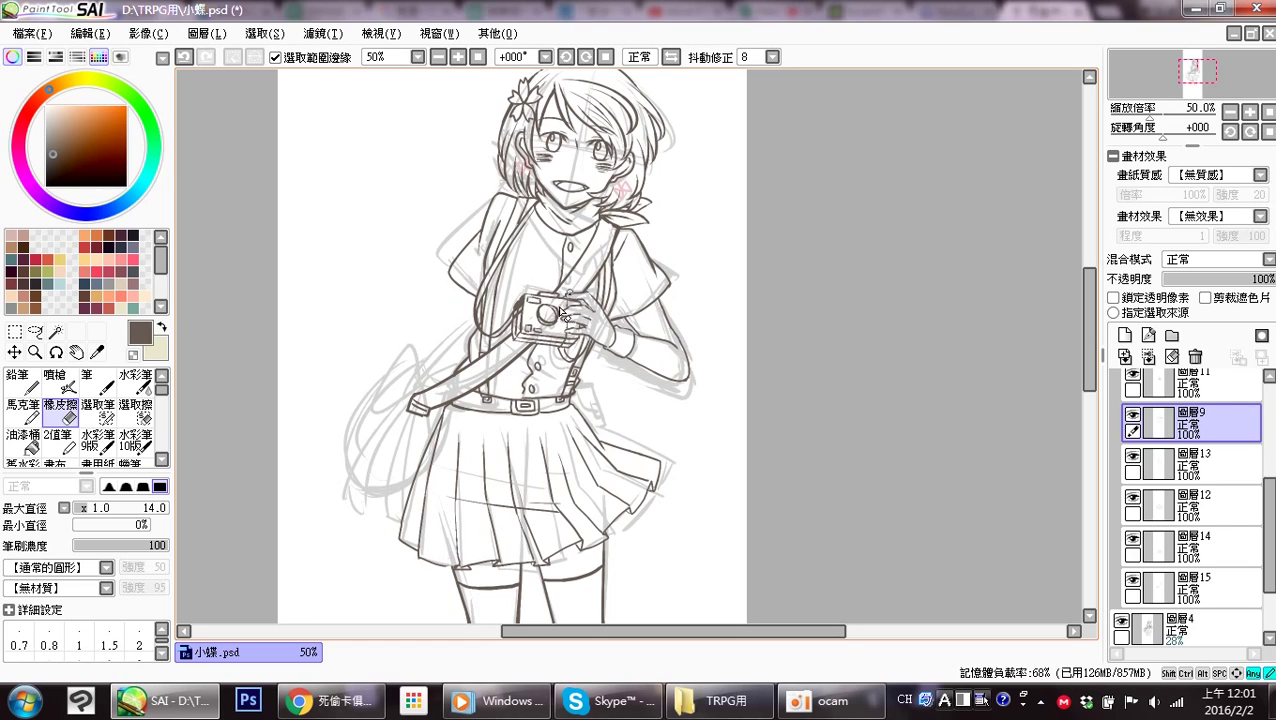
pyautogui.press('n')
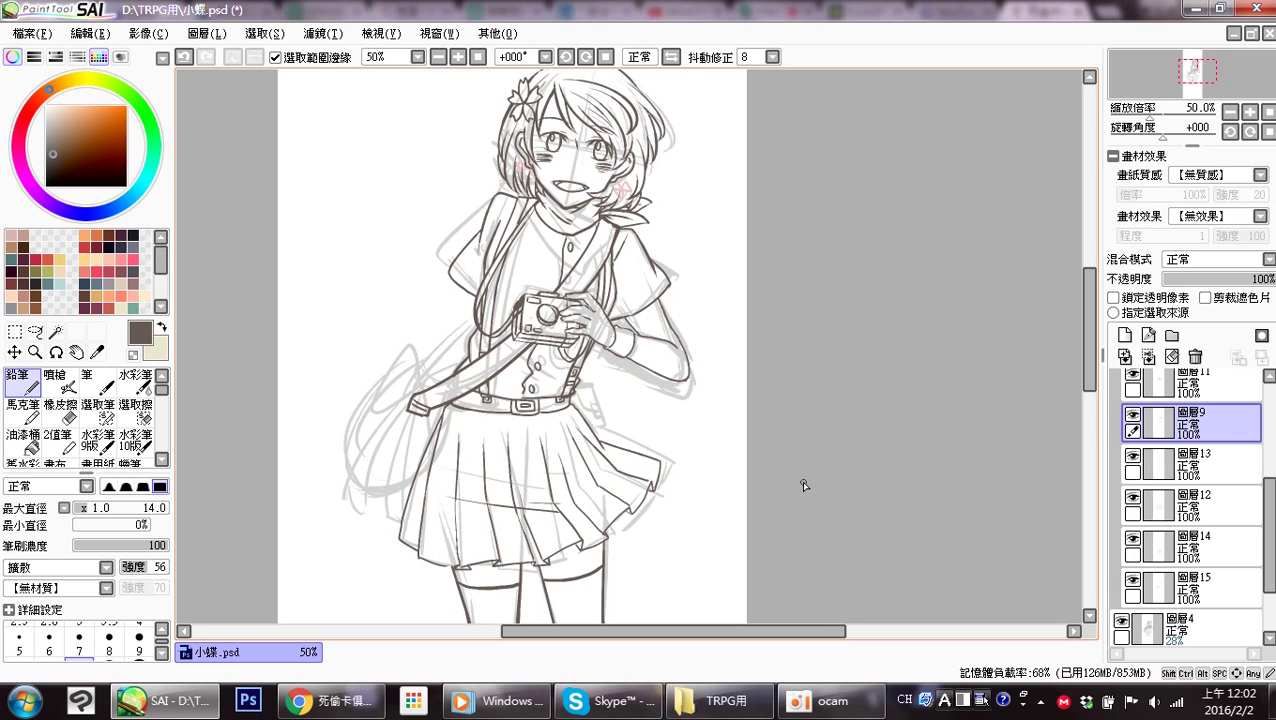
# Check the TRPG chat page in Chrome and the oCam recorder, and return to PaintTool SAI.
pyautogui.click(376, 696)
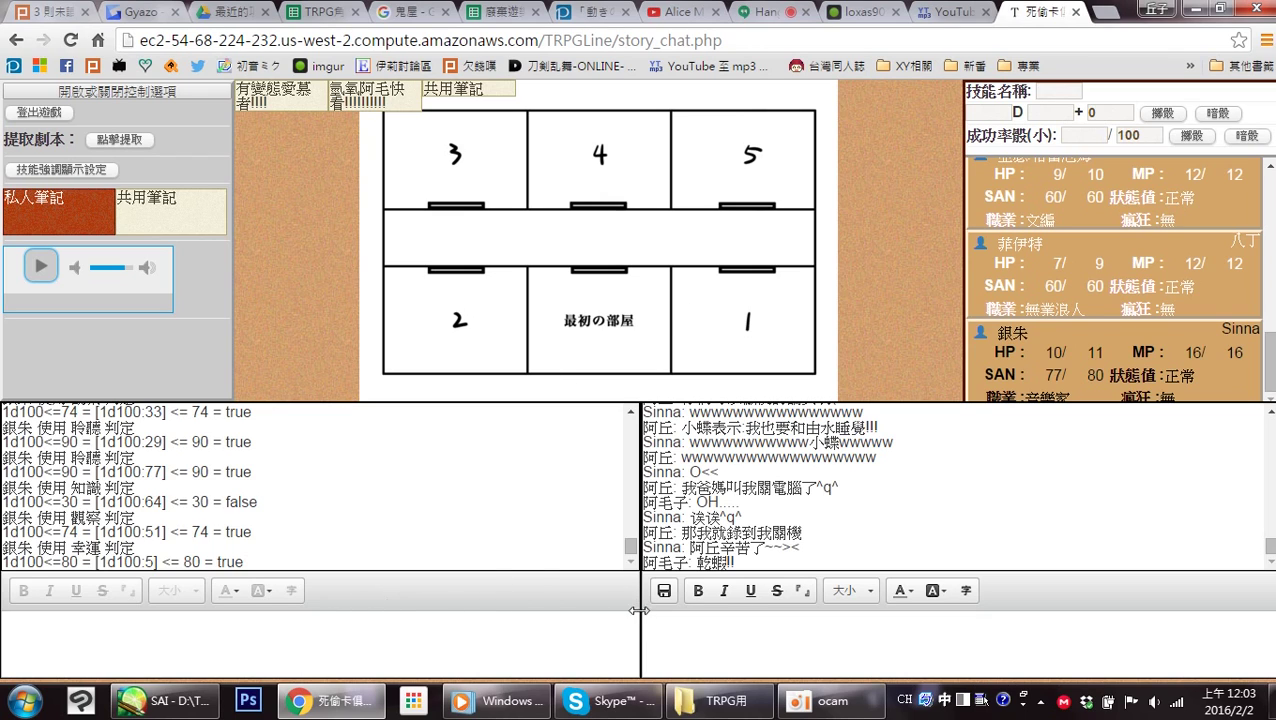
pyautogui.click(870, 708)
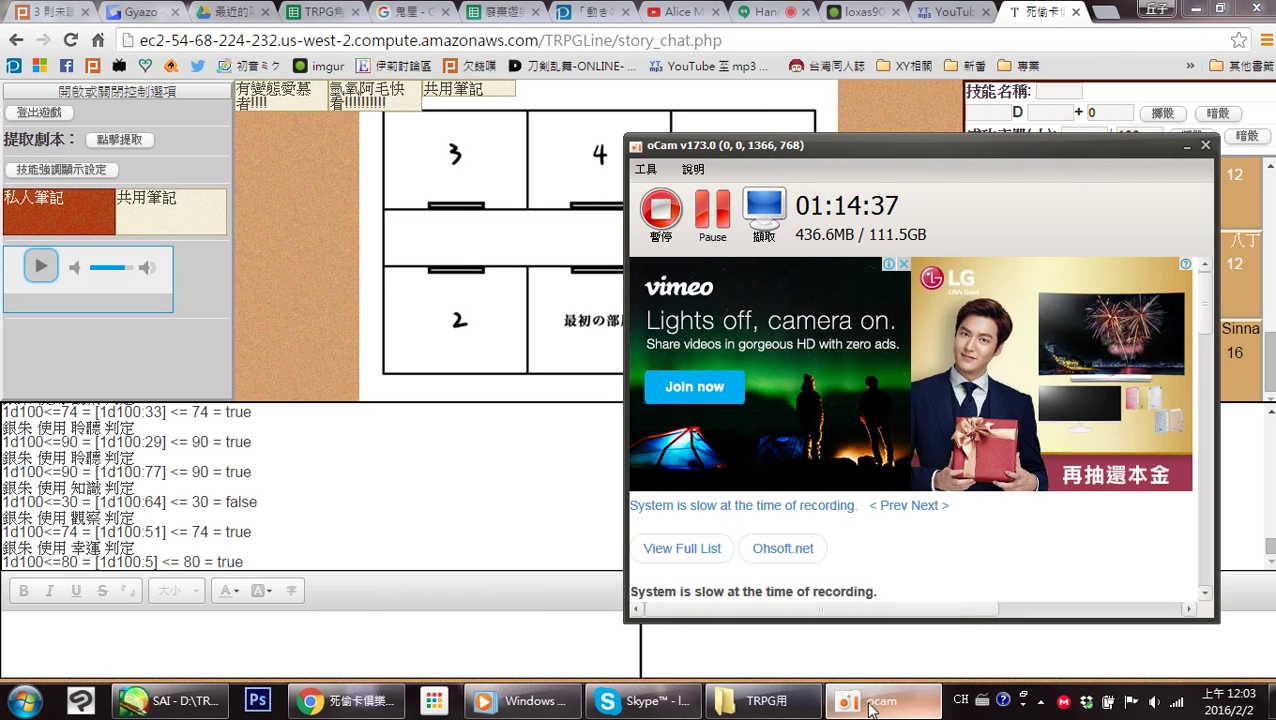
pyautogui.click(870, 708)
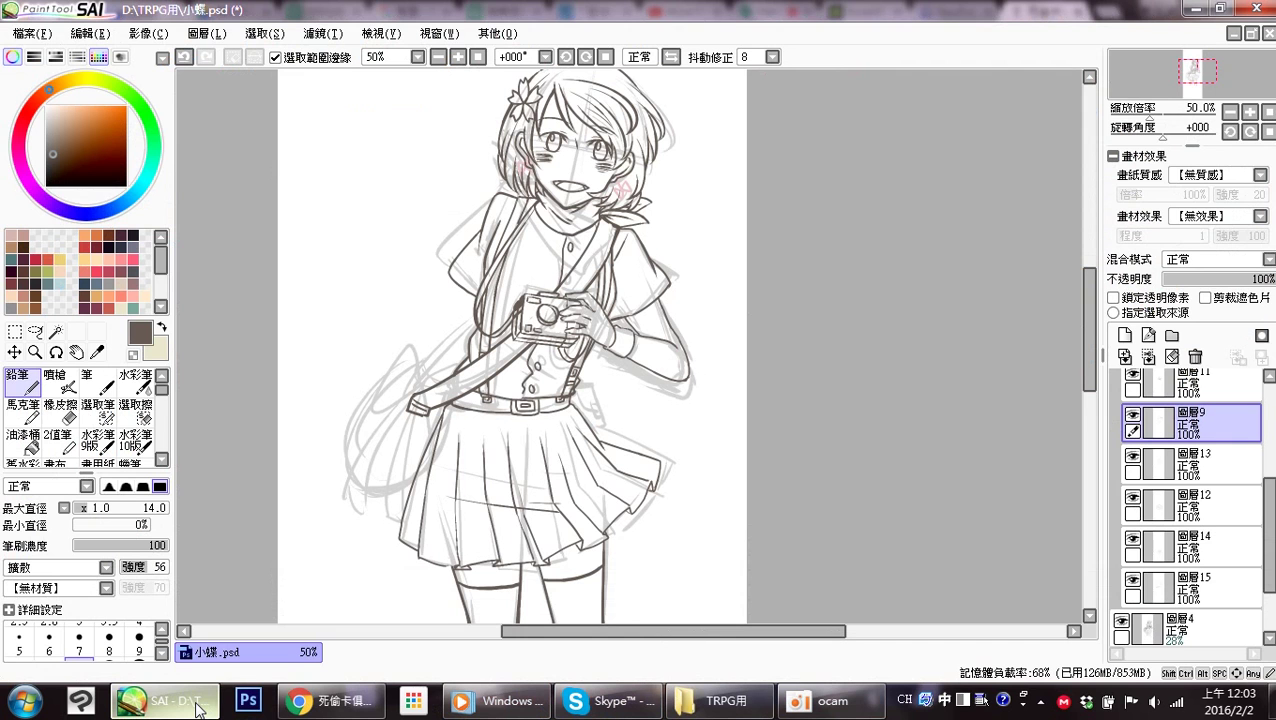
pyautogui.click(190, 704)
# Identify the bag strap's layer by toggling the visibility of 圖層9, 圖層12 and 圖層15, and make 圖層15 active.
pyautogui.moveTo(576, 389)
pyautogui.mouseDown()
pyautogui.moveTo(590, 341)
pyautogui.moveTo(608, 337)
pyautogui.moveTo(606, 397)
pyautogui.mouseUp()
pyautogui.click(1133, 414)
pyautogui.click(1133, 414)
pyautogui.click(1133, 499)
pyautogui.click(1133, 499)
pyautogui.click(1133, 581)
pyautogui.click(1133, 581)
pyautogui.click(1188, 588)
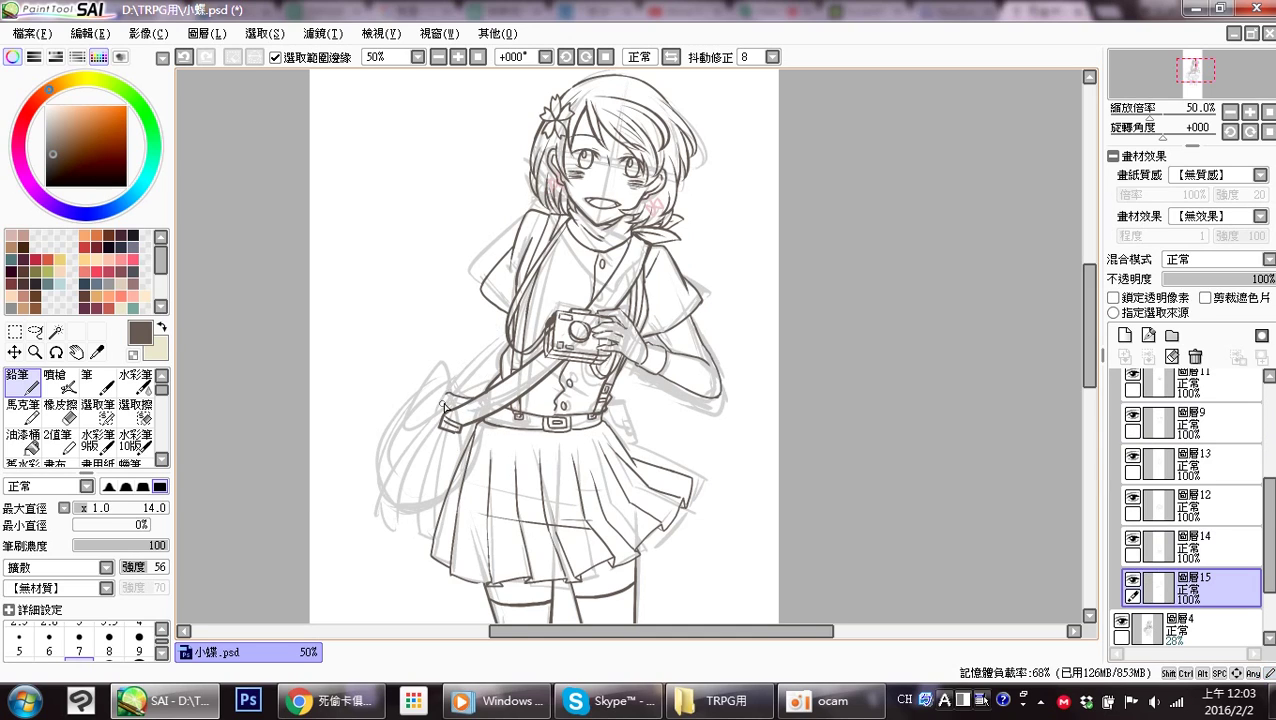
# Ink the bag's outer side as long curves from the strap end down to its lower corner beside the skirt.
pyautogui.hotkey('ctrl', 'z')
pyautogui.moveTo(467, 402)
pyautogui.mouseDown()
pyautogui.moveTo(442, 395)
pyautogui.moveTo(392, 498)
pyautogui.mouseUp()
pyautogui.moveTo(444, 412); pyautogui.dragTo(406, 510)
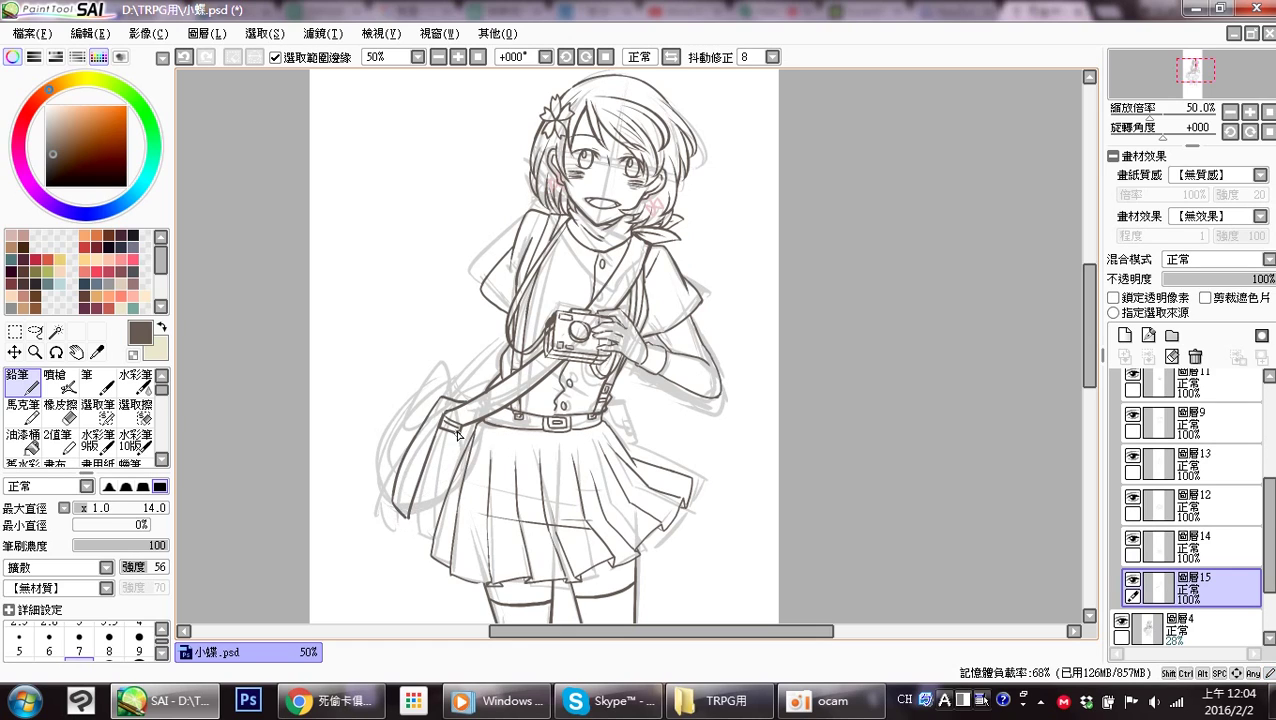
pyautogui.moveTo(452, 430)
pyautogui.mouseDown()
pyautogui.moveTo(415, 541)
pyautogui.moveTo(395, 510)
pyautogui.moveTo(396, 525)
pyautogui.mouseUp()
pyautogui.hotkey('ctrl', 'z')
pyautogui.moveTo(407, 520)
pyautogui.mouseDown()
pyautogui.moveTo(402, 542)
pyautogui.moveTo(414, 540)
pyautogui.mouseUp()
# Ink the bag's inner side lines along the skirt and close its bottom edge.
pyautogui.moveTo(459, 431); pyautogui.dragTo(421, 533)
pyautogui.hotkey('ctrl', 'z')
pyautogui.moveTo(458, 436); pyautogui.dragTo(434, 532)
pyautogui.hotkey('ctrl', 'z')
pyautogui.moveTo(458, 436)
pyautogui.mouseDown()
pyautogui.moveTo(433, 531)
pyautogui.moveTo(413, 541)
pyautogui.mouseUp()
pyautogui.press('e')
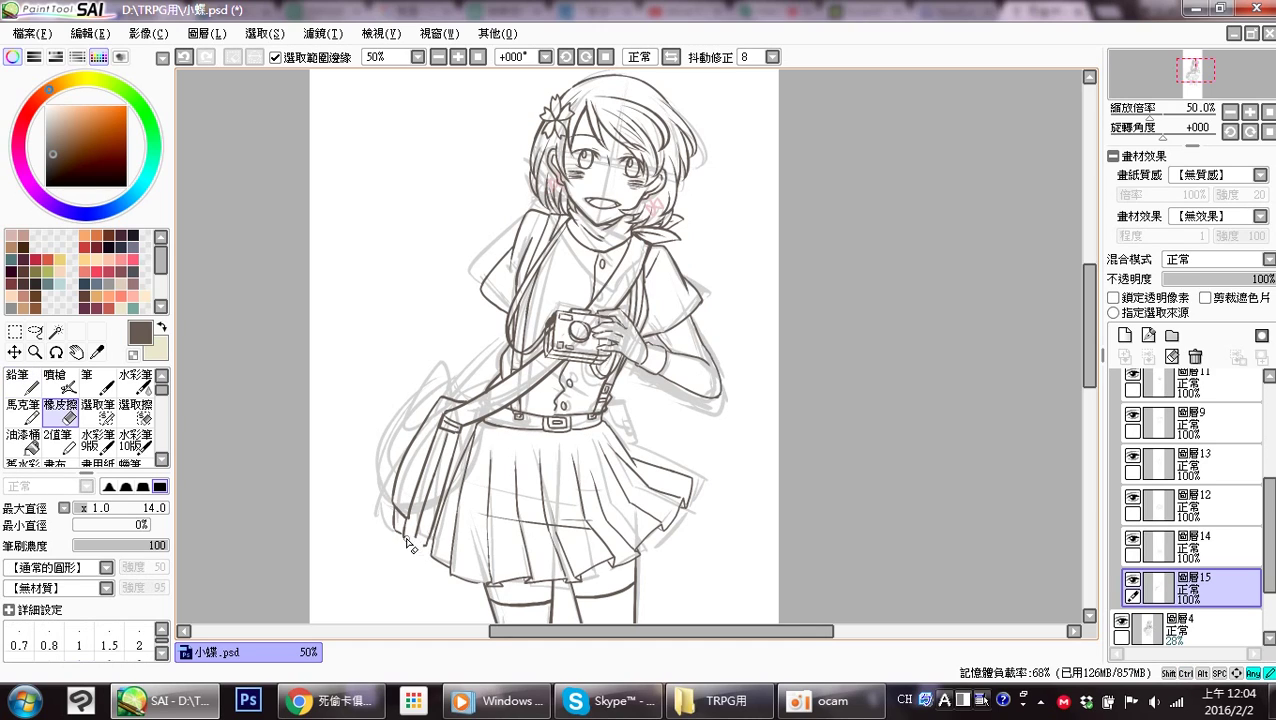
pyautogui.press('n')
pyautogui.hotkey('ctrl', 'z')
pyautogui.moveTo(404, 535); pyautogui.dragTo(424, 543)
pyautogui.hotkey('ctrl', 'z')
pyautogui.hotkey('ctrl', 'y')
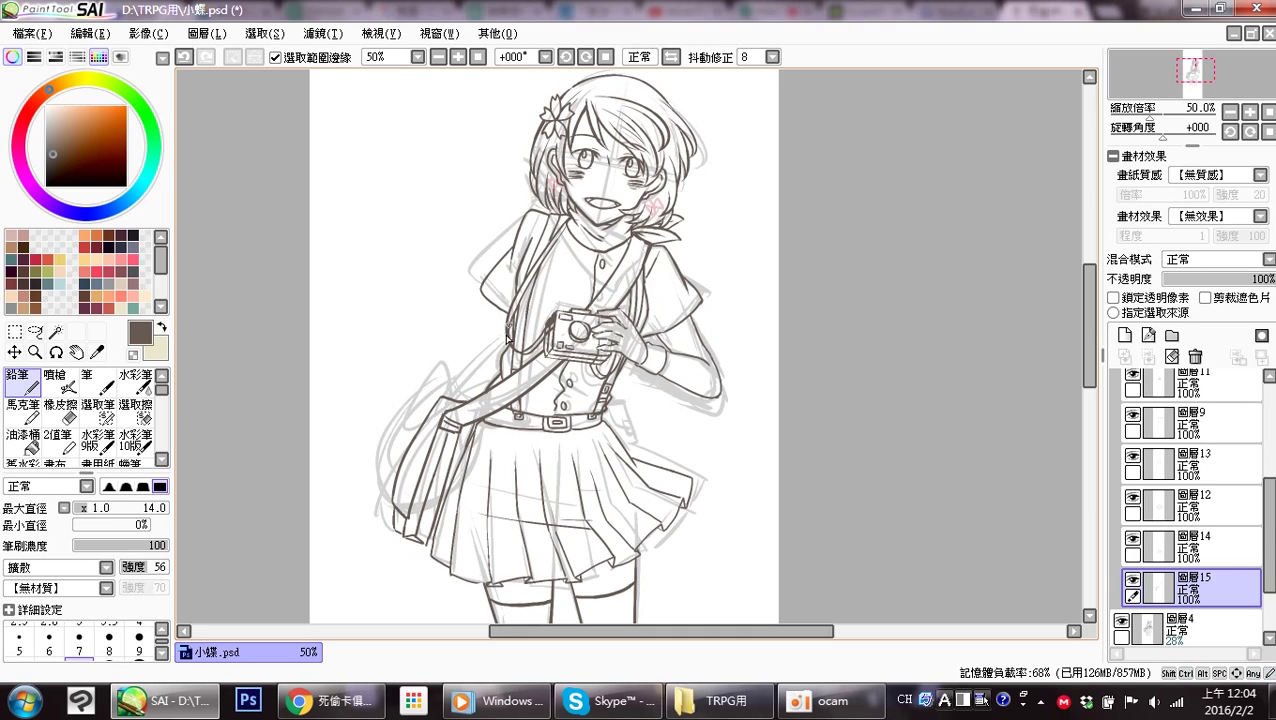
# Ink the rear part of the bag strap from behind the arm down to the top of the bag.
pyautogui.moveTo(507, 332); pyautogui.dragTo(451, 403)
pyautogui.hotkey('ctrl', 'z')
pyautogui.moveTo(508, 332); pyautogui.dragTo(445, 403)
pyautogui.hotkey('ctrl', 'z')
pyautogui.moveTo(504, 329); pyautogui.dragTo(447, 410)
pyautogui.press('e')
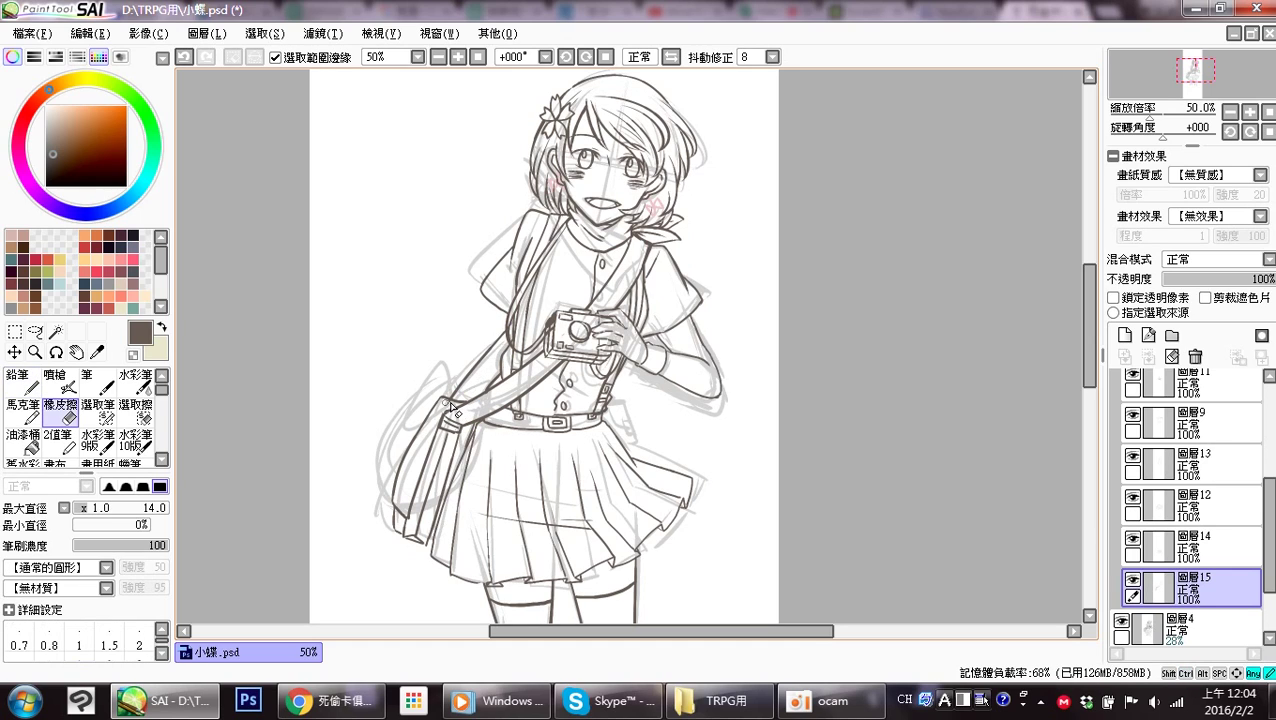
# Switch to the browser, browse the new posts and replies on the Plurk timeline, and return to the drawing.
pyautogui.press('n')
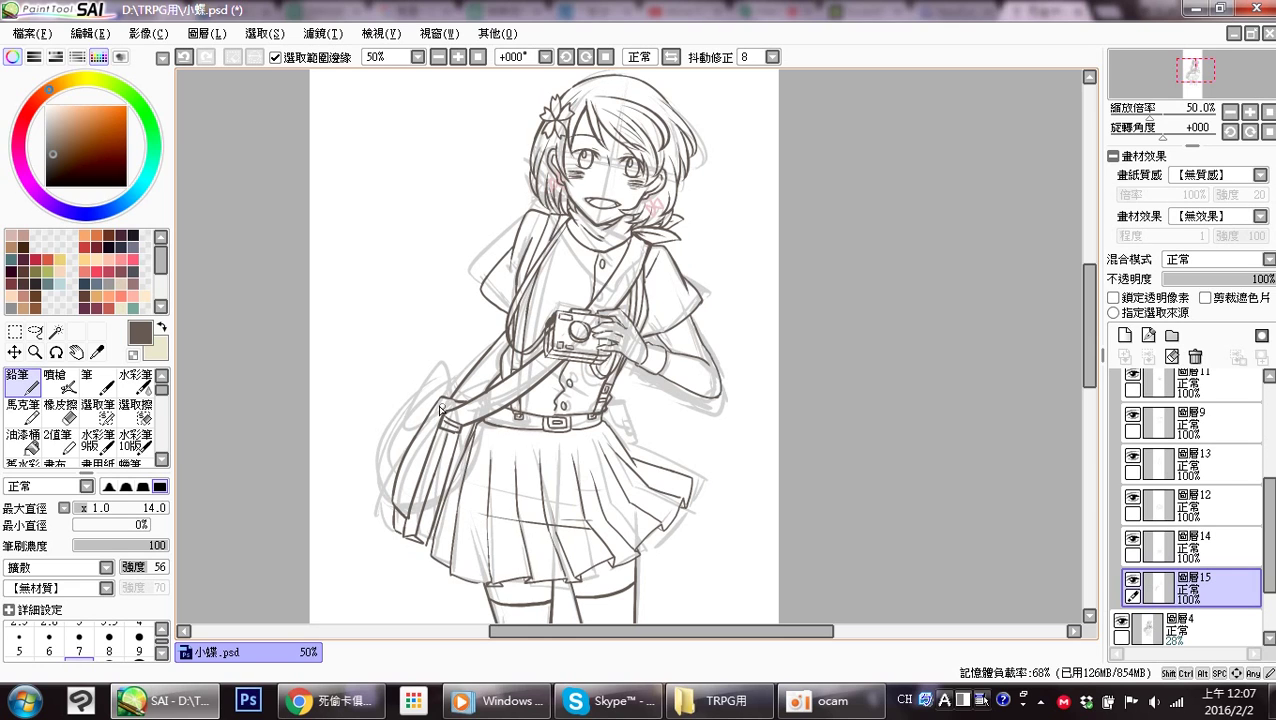
pyautogui.click(304, 697)
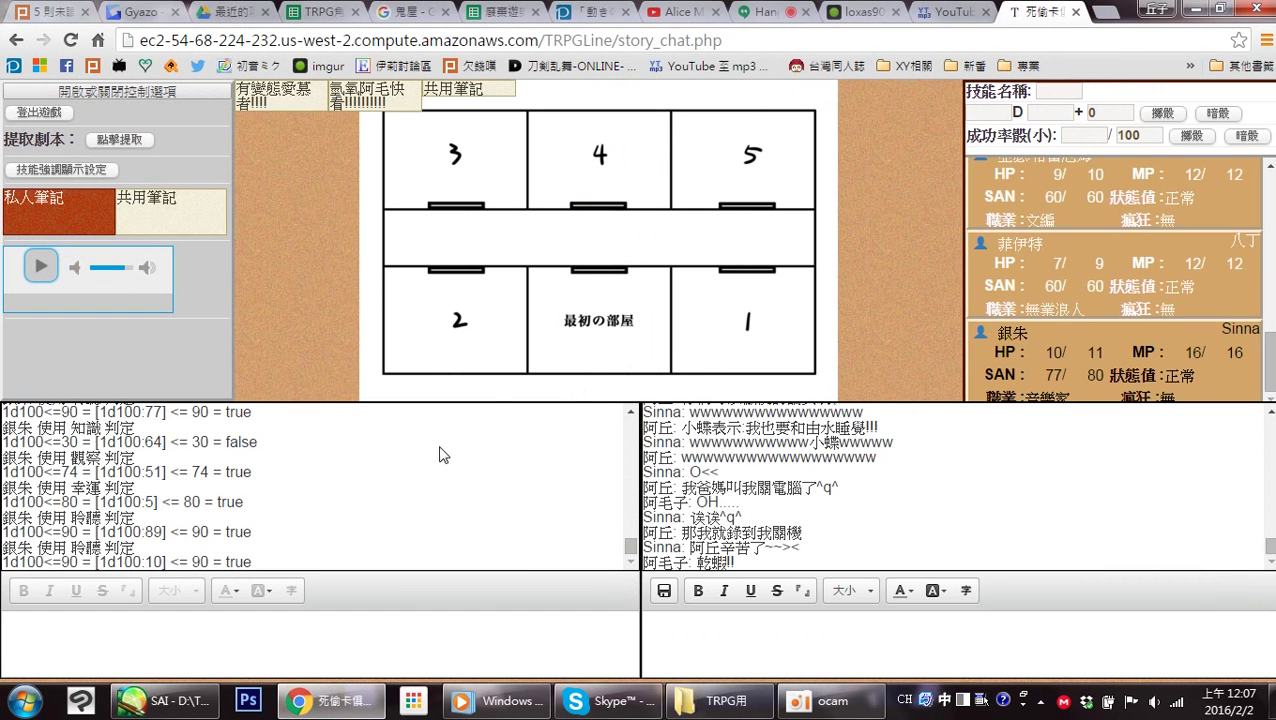
pyautogui.click(50, 12)
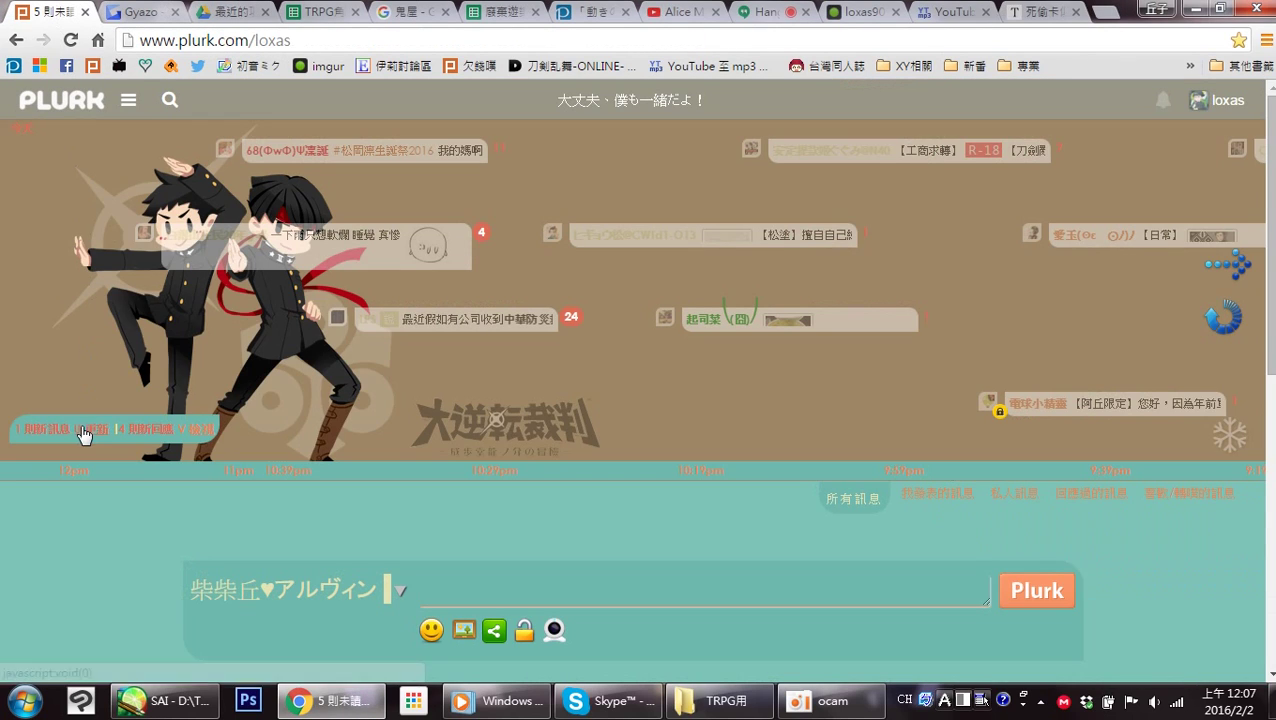
pyautogui.click(93, 431)
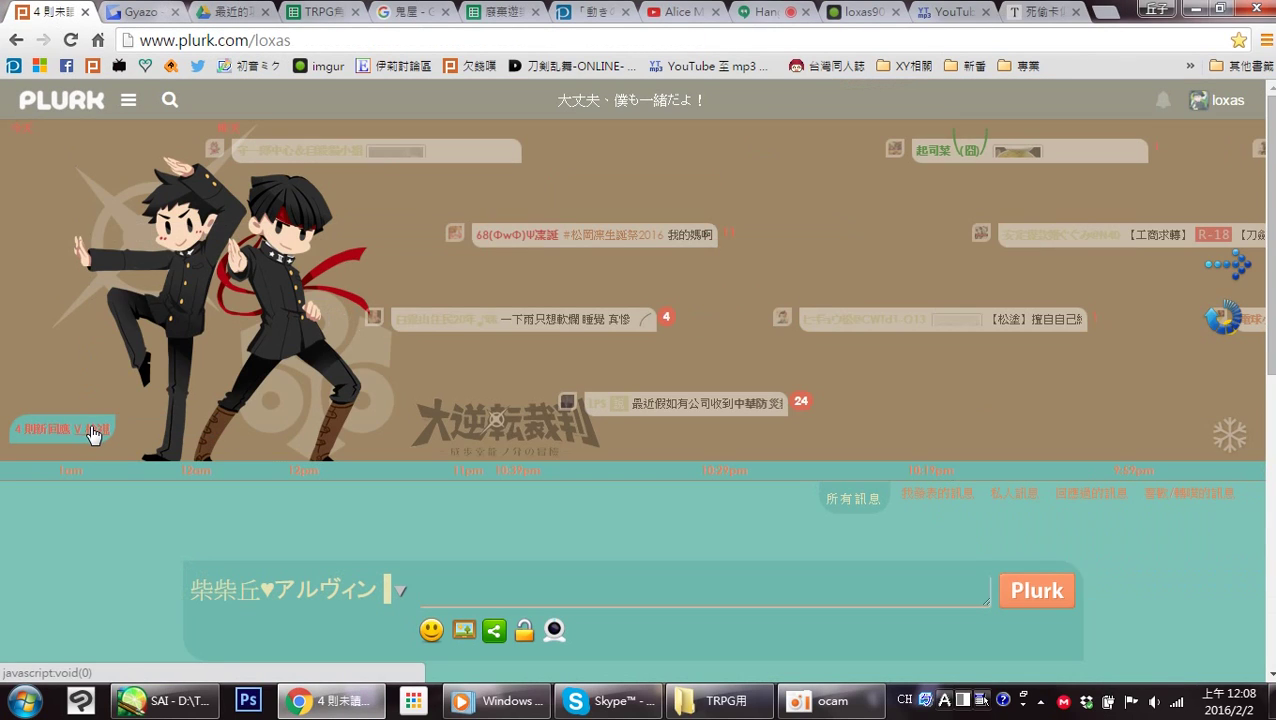
pyautogui.moveTo(338, 171)
pyautogui.click(398, 176)
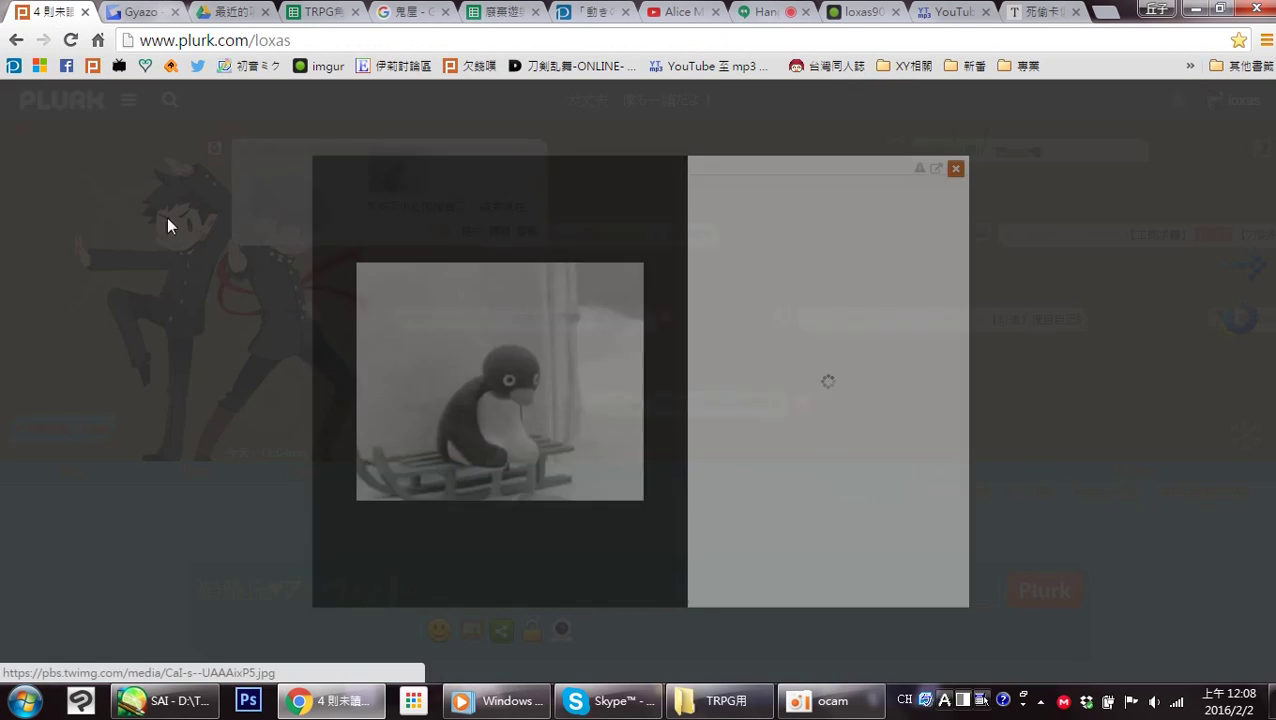
pyautogui.click(175, 294)
pyautogui.click(106, 435)
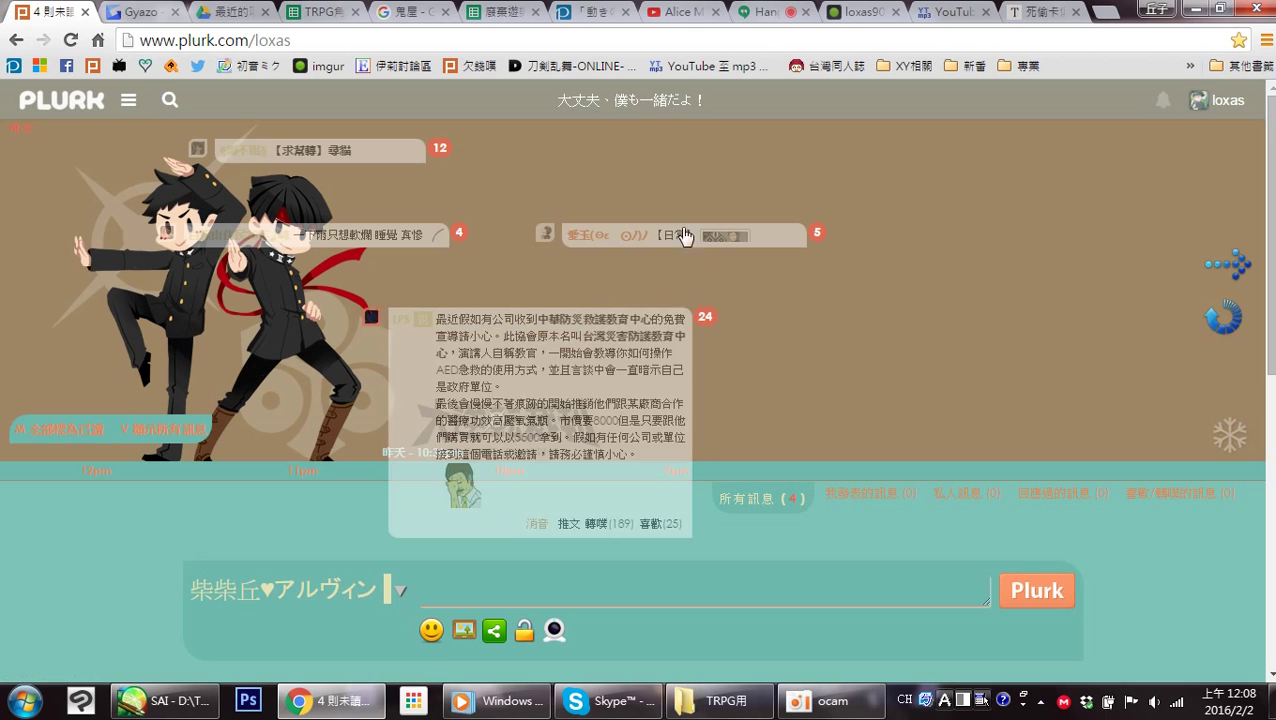
pyautogui.click(641, 296)
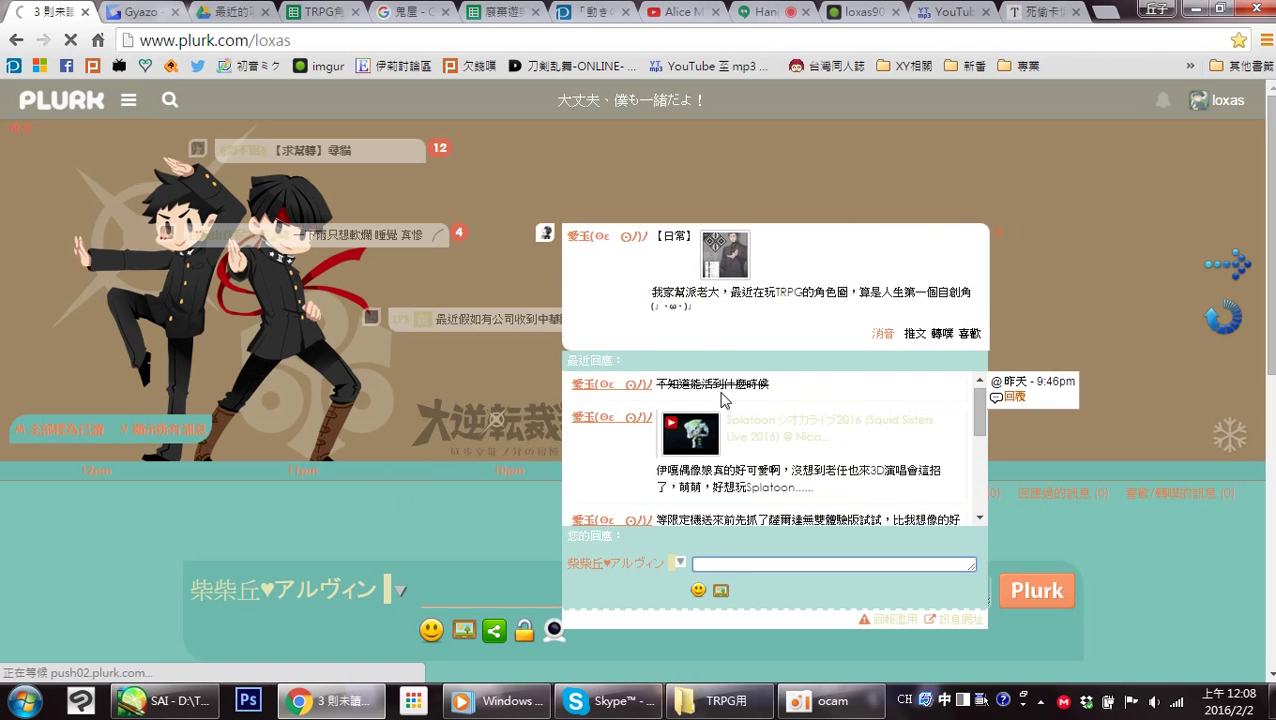
pyautogui.scroll(-6, 720, 398)
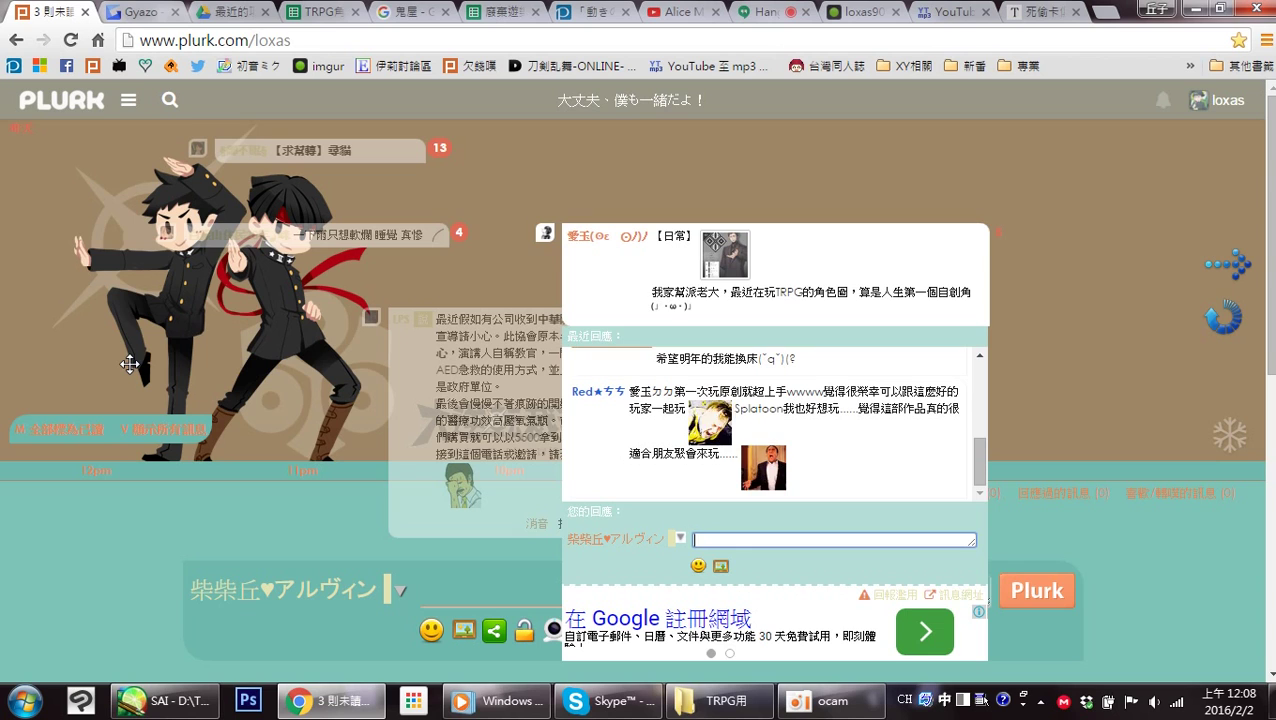
pyautogui.click(80, 441)
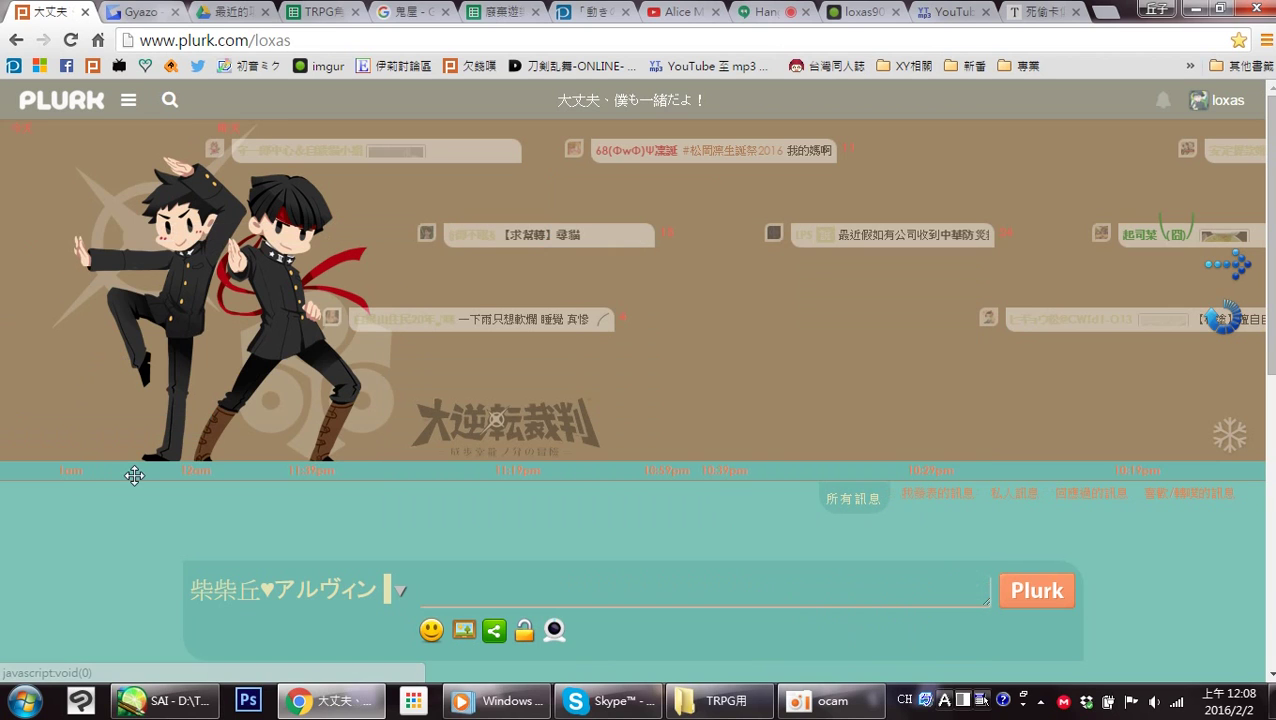
pyautogui.click(196, 709)
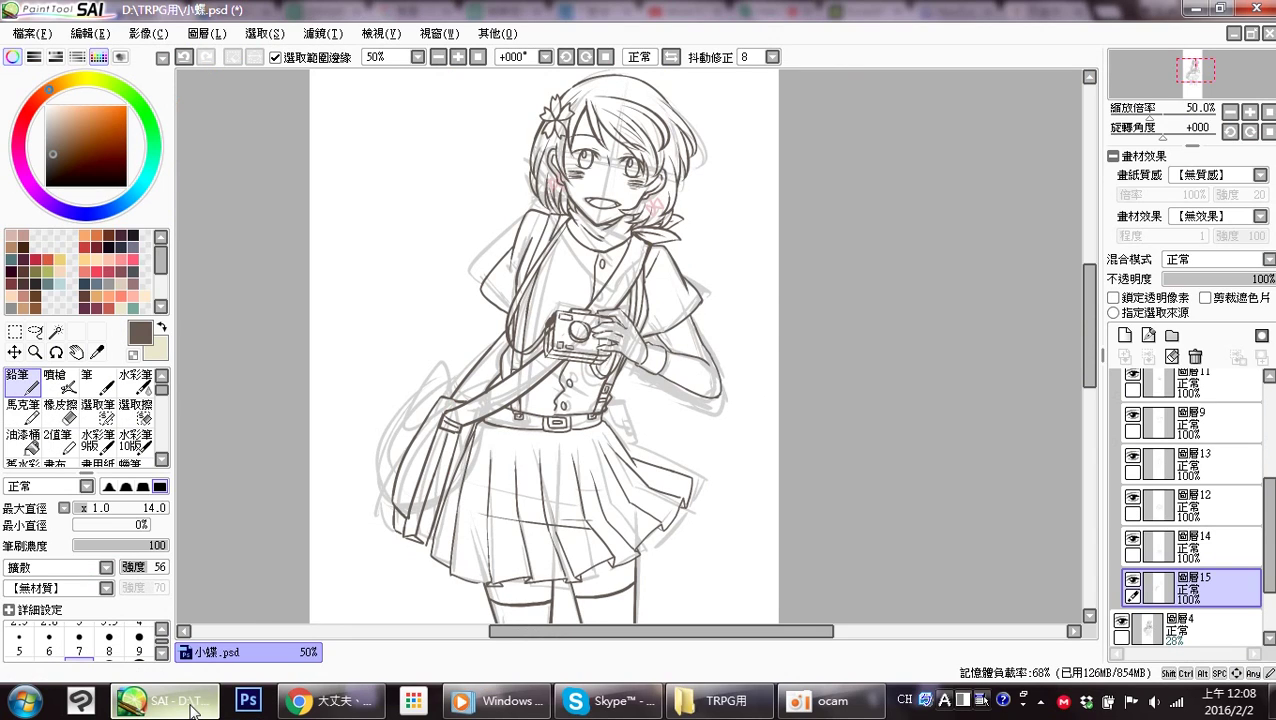
# Check the TRPG chat room page in the browser for new messages and return to the drawing.
pyautogui.press('space')
pyautogui.moveTo(662, 400); pyautogui.dragTo(638, 387)
pyautogui.press('space')
pyautogui.moveTo(592, 446); pyautogui.dragTo(616, 406)
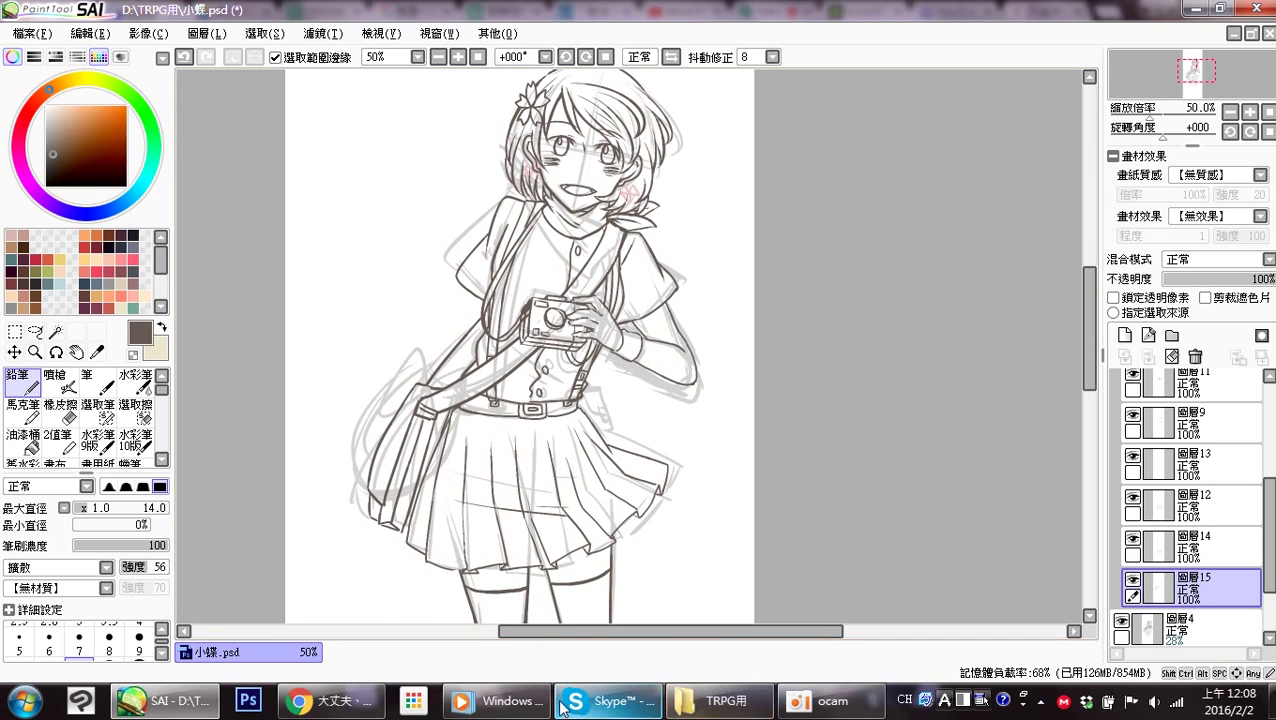
pyautogui.click(345, 702)
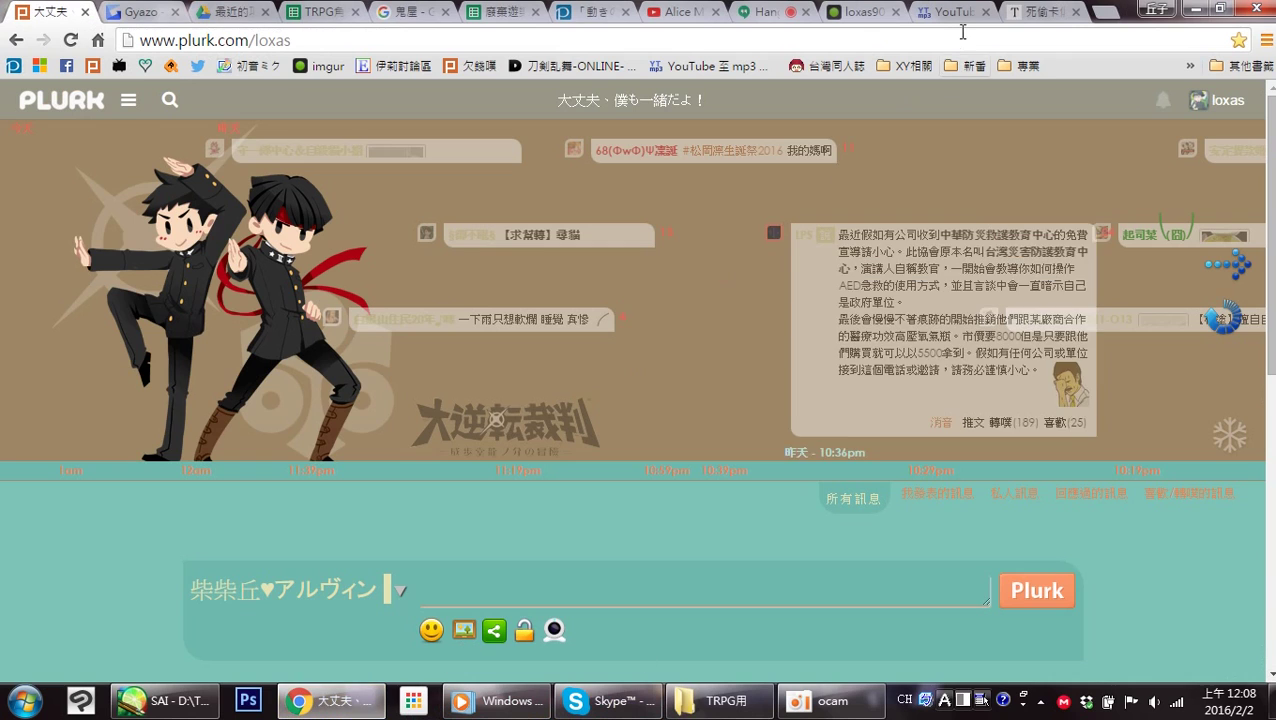
pyautogui.click(1045, 11)
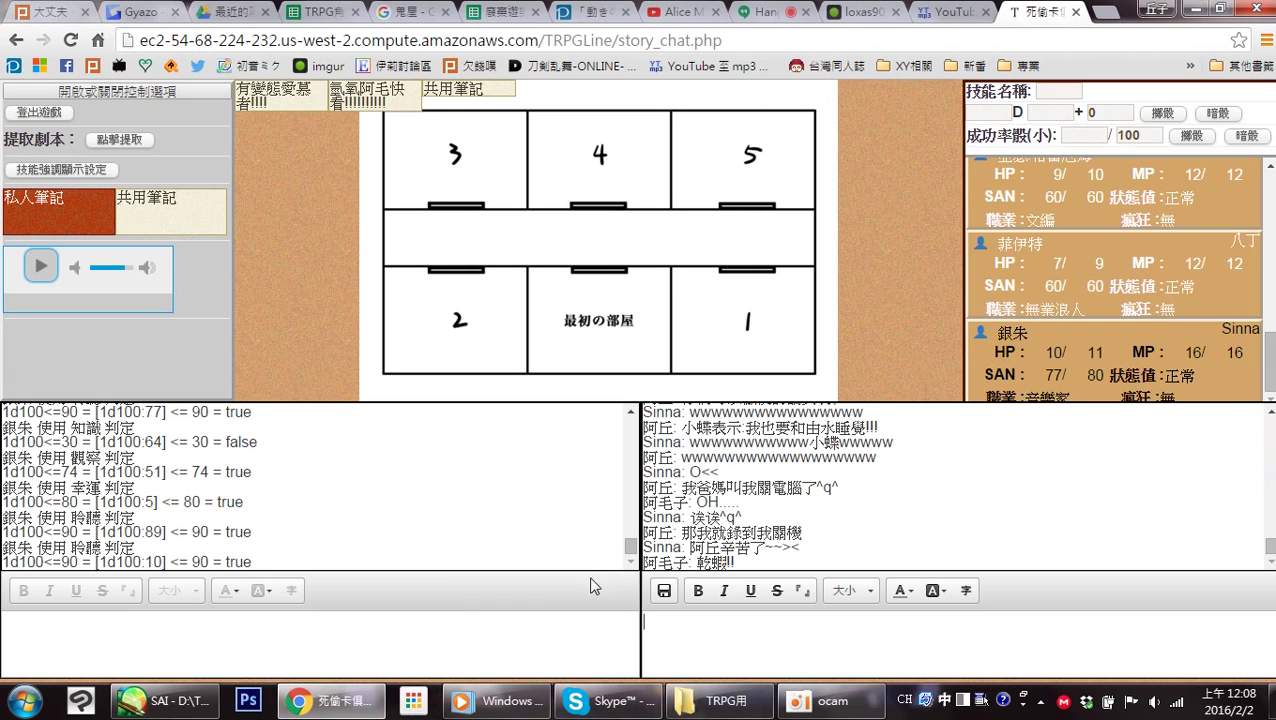
pyautogui.click(188, 708)
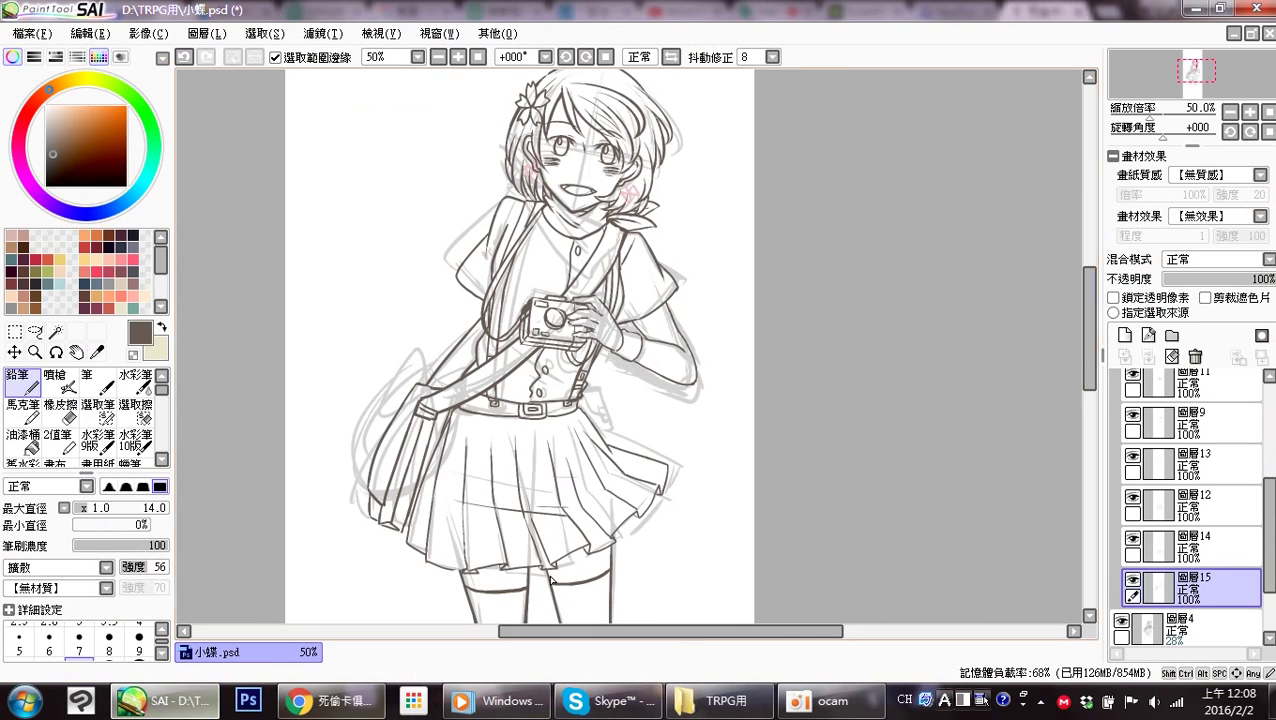
# Collapse the line-art group 圖層群組1 and hide the sketch layer 圖層4 to view the clean lines alone.
pyautogui.moveTo(728, 406); pyautogui.dragTo(749, 410)
pyautogui.moveTo(1267, 496); pyautogui.dragTo(1246, 396)
pyautogui.click(1147, 391)
pyautogui.click(1134, 429)
pyautogui.click(1123, 424)
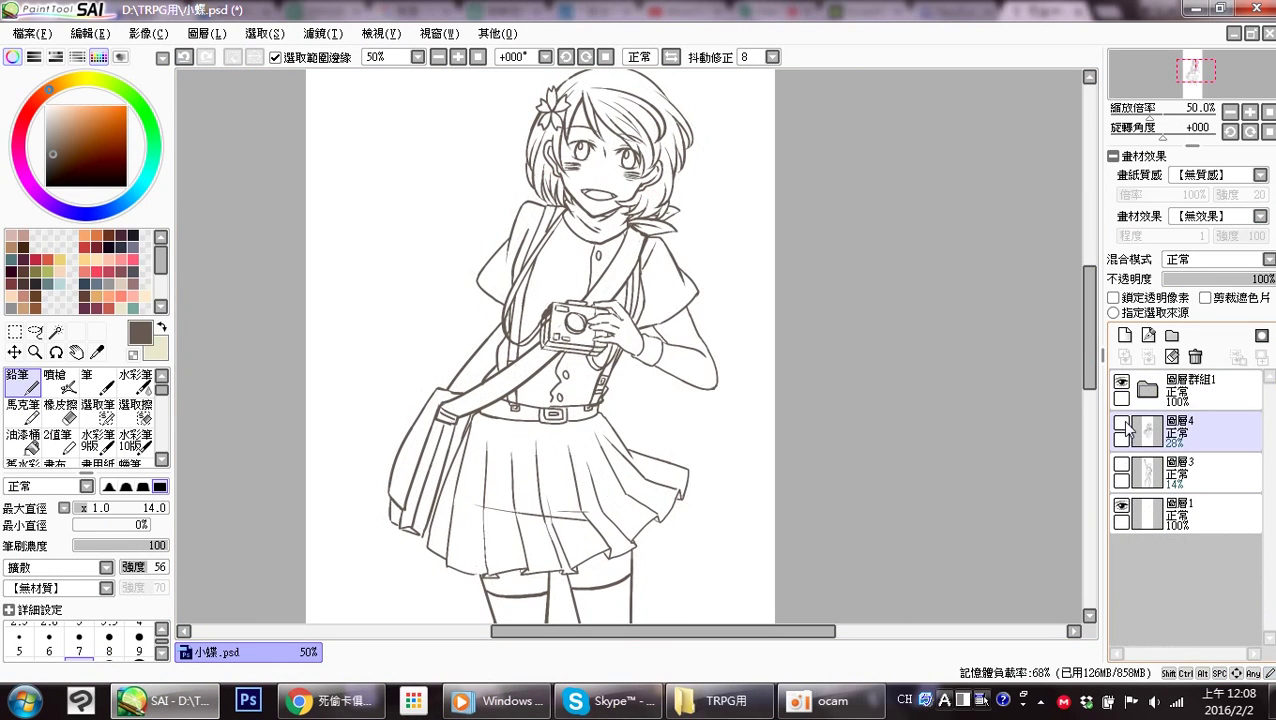
pyautogui.moveTo(697, 455); pyautogui.dragTo(741, 397)
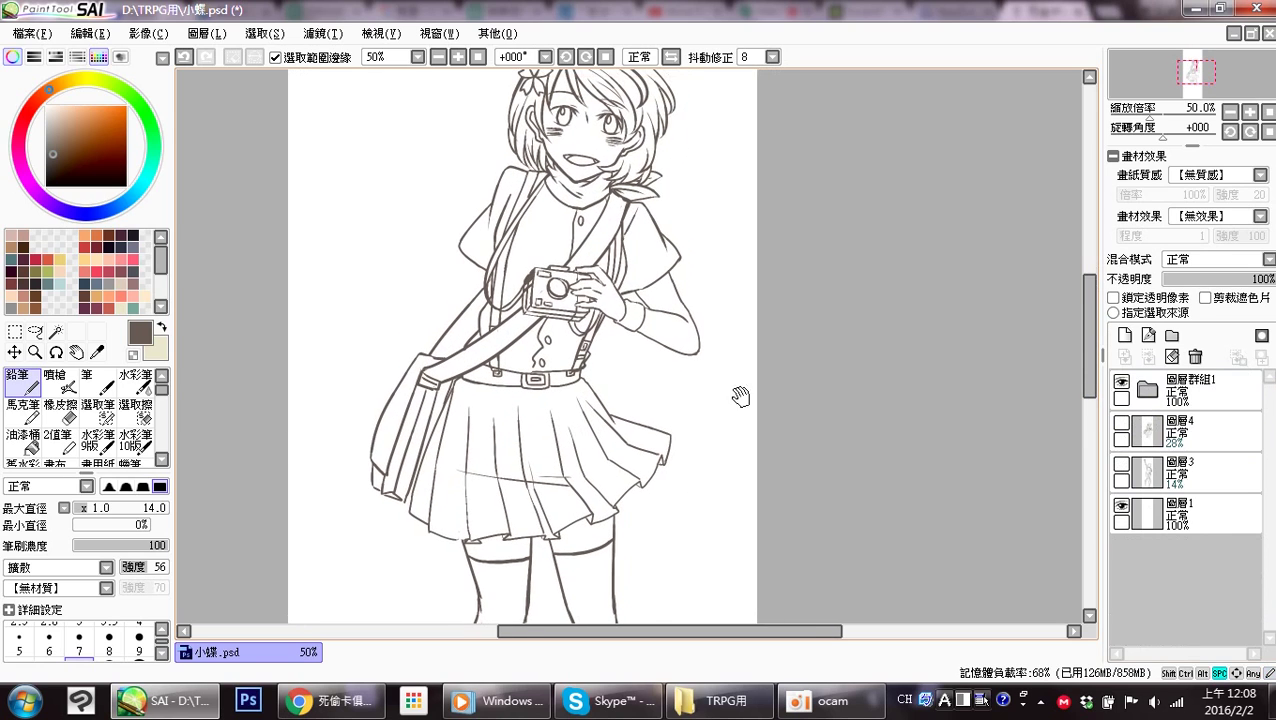
pyautogui.click(1230, 111)
pyautogui.moveTo(670, 318); pyautogui.dragTo(553, 368)
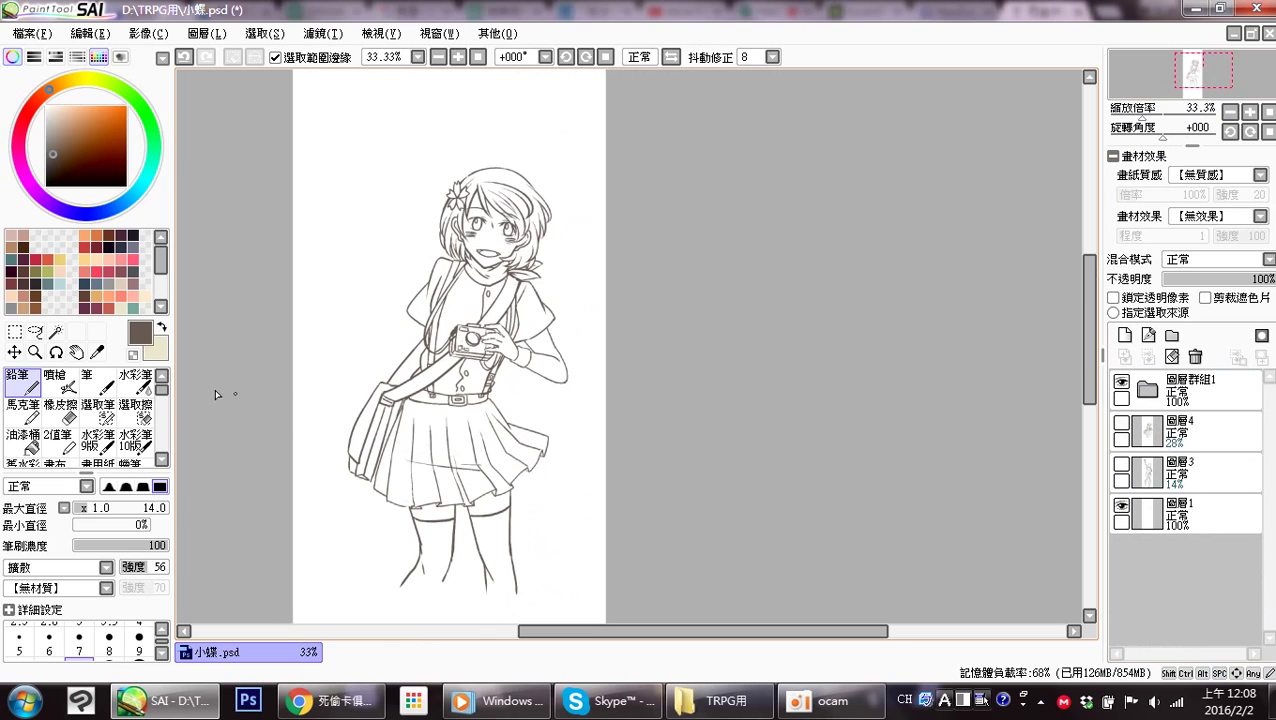
# Crop the canvas to a full-width rectangle from above the girl's head to her lower legs, and make 圖層群組1 active.
pyautogui.click(15, 332)
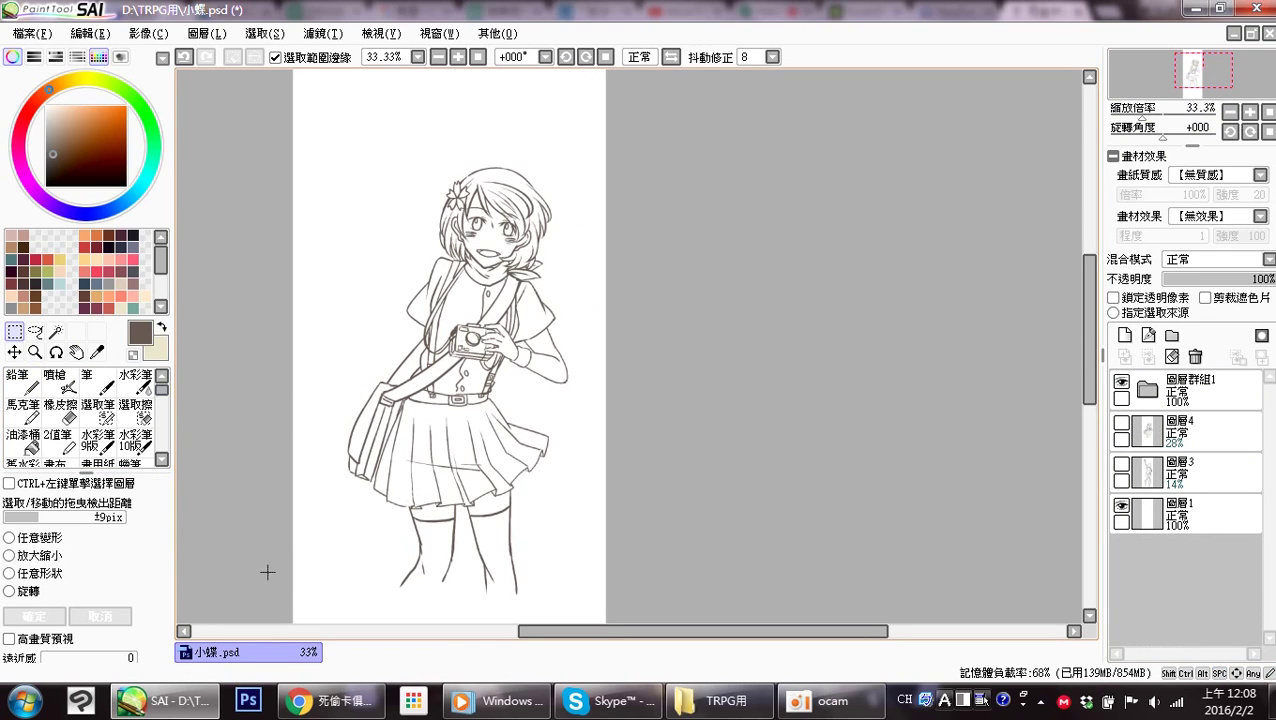
pyautogui.moveTo(569, 511); pyautogui.dragTo(674, 101)
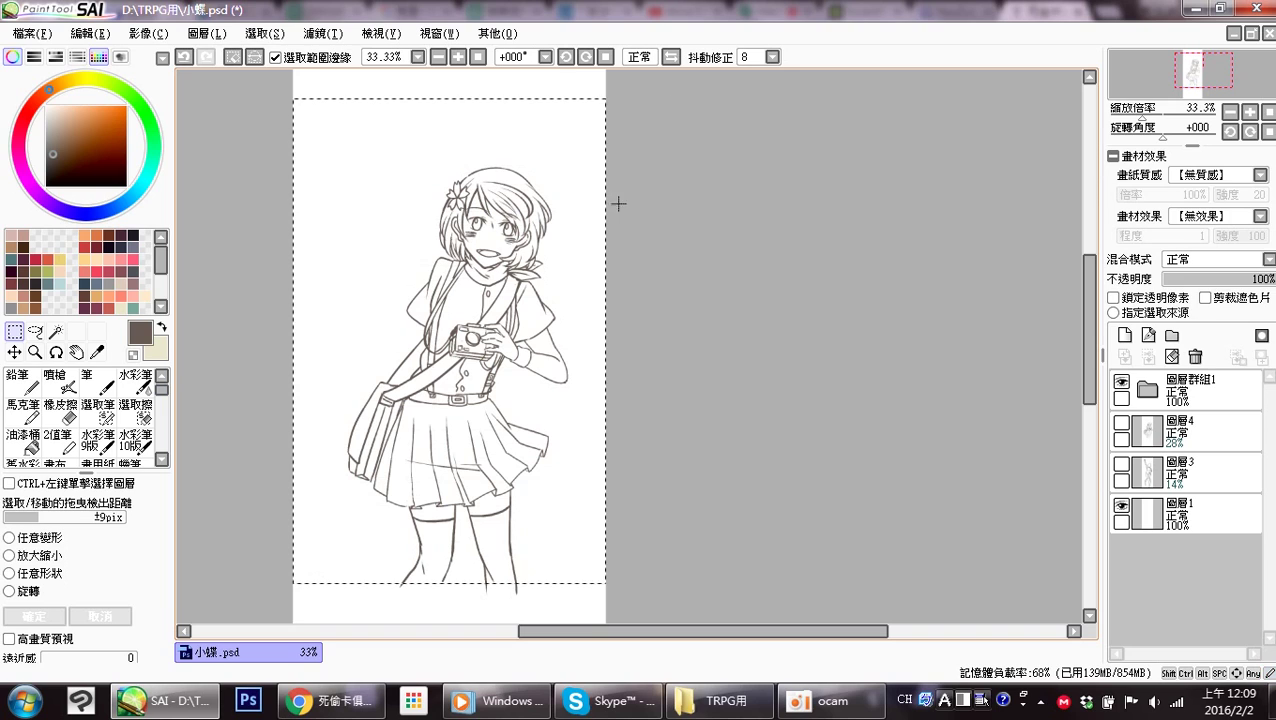
pyautogui.click(264, 33)
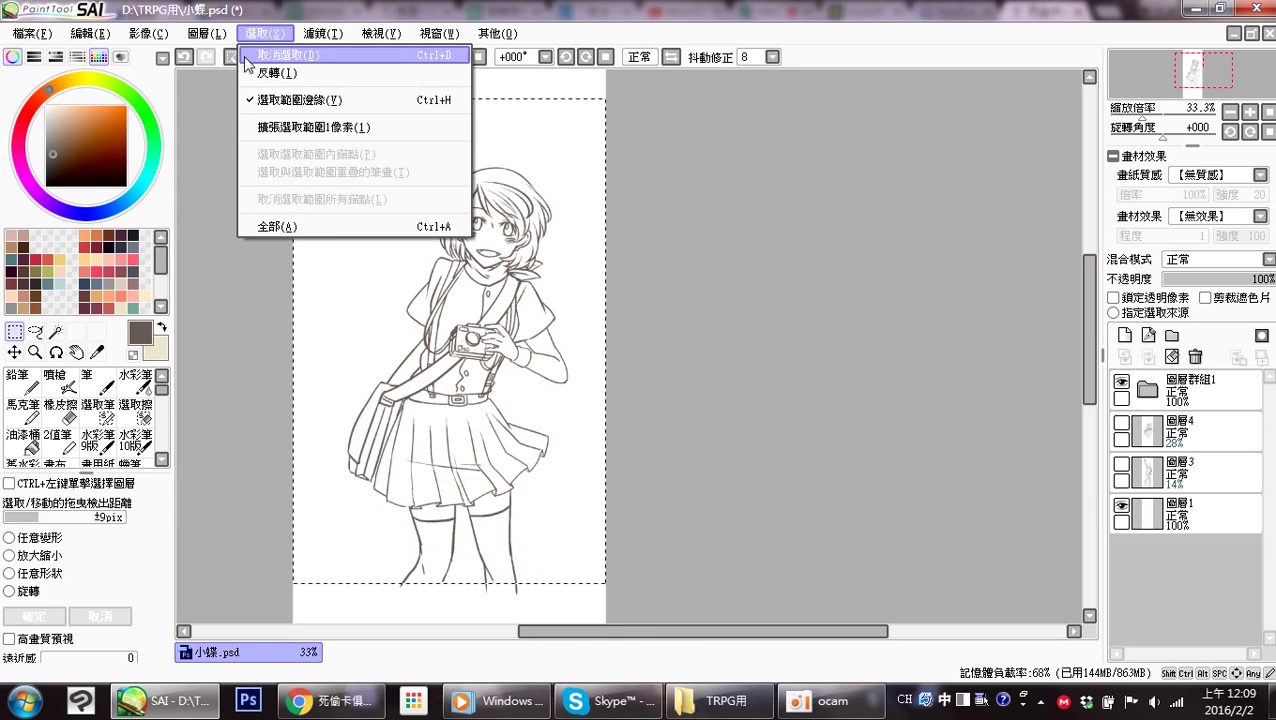
pyautogui.click(230, 92)
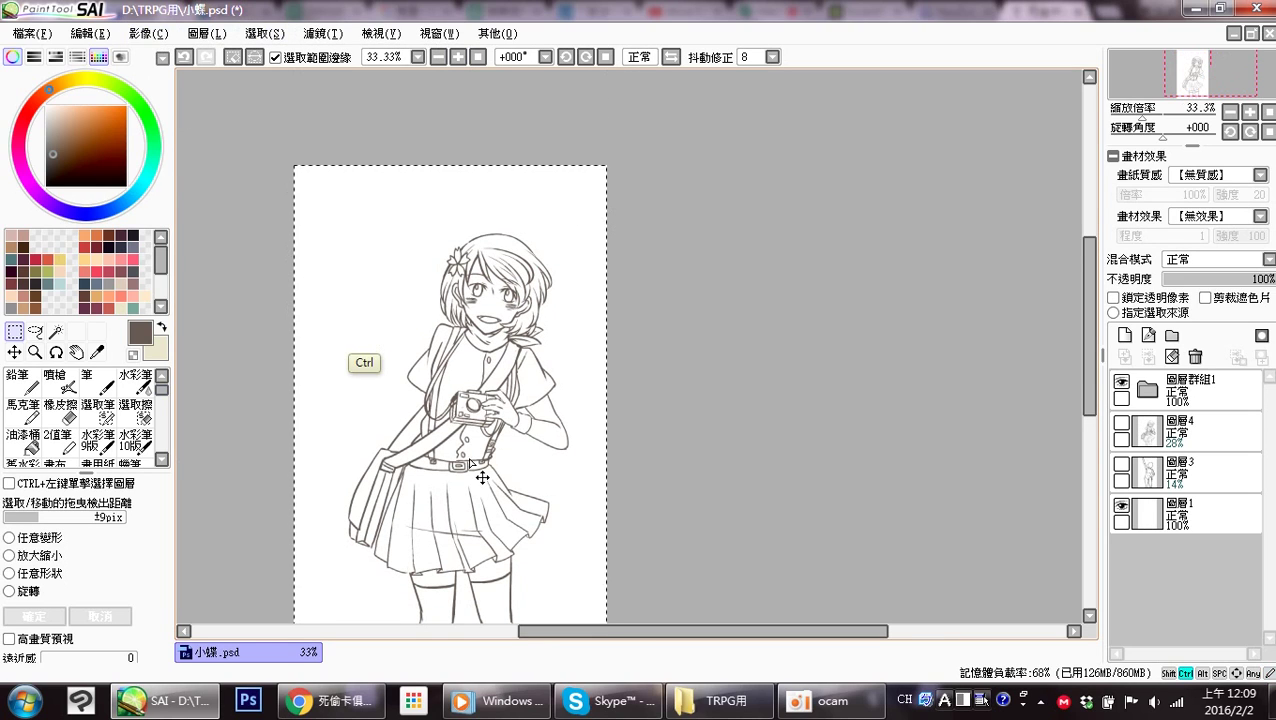
pyautogui.hotkey('ctrl', 'd')
pyautogui.moveTo(545, 469); pyautogui.dragTo(588, 322)
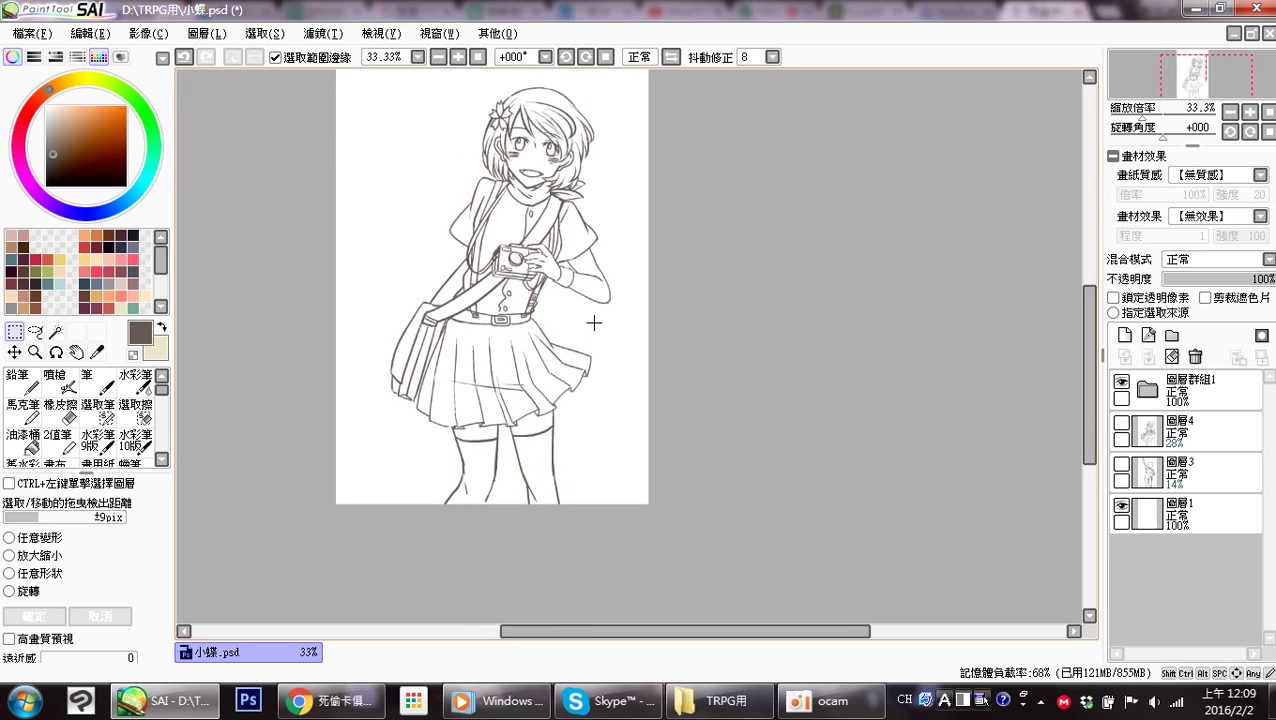
pyautogui.click(1180, 396)
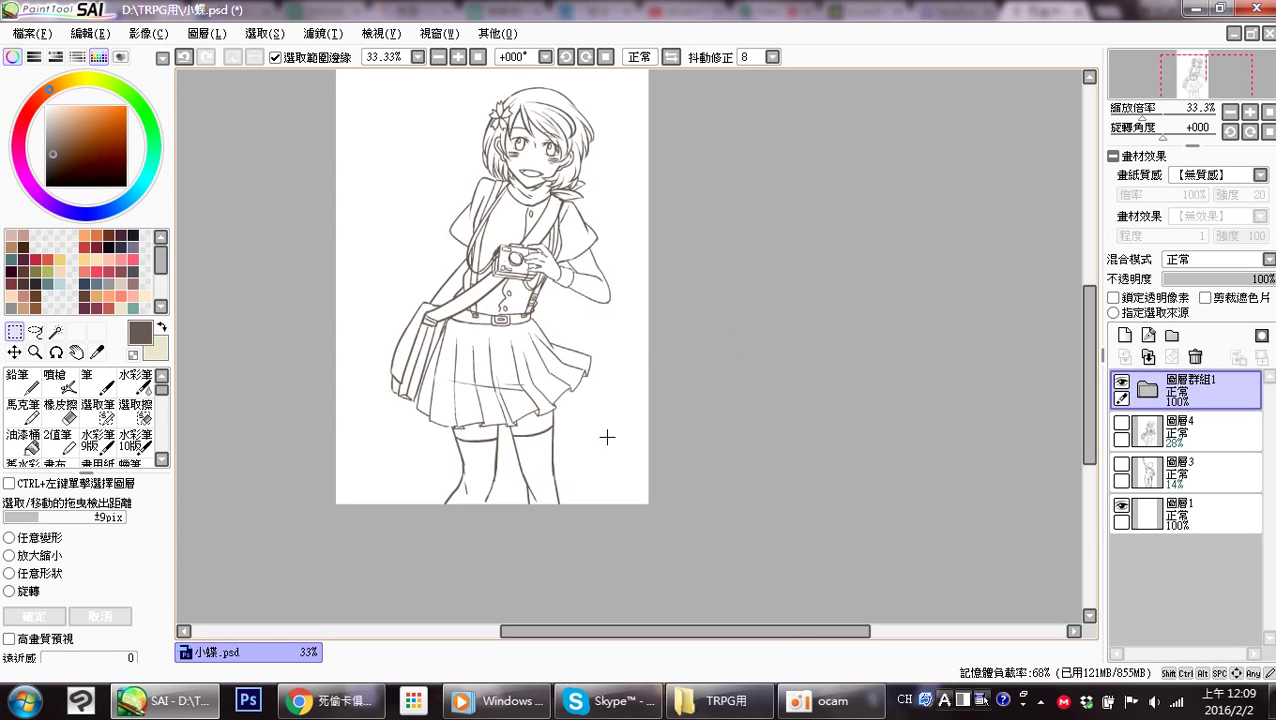
pyautogui.scroll(2, 549, 307)
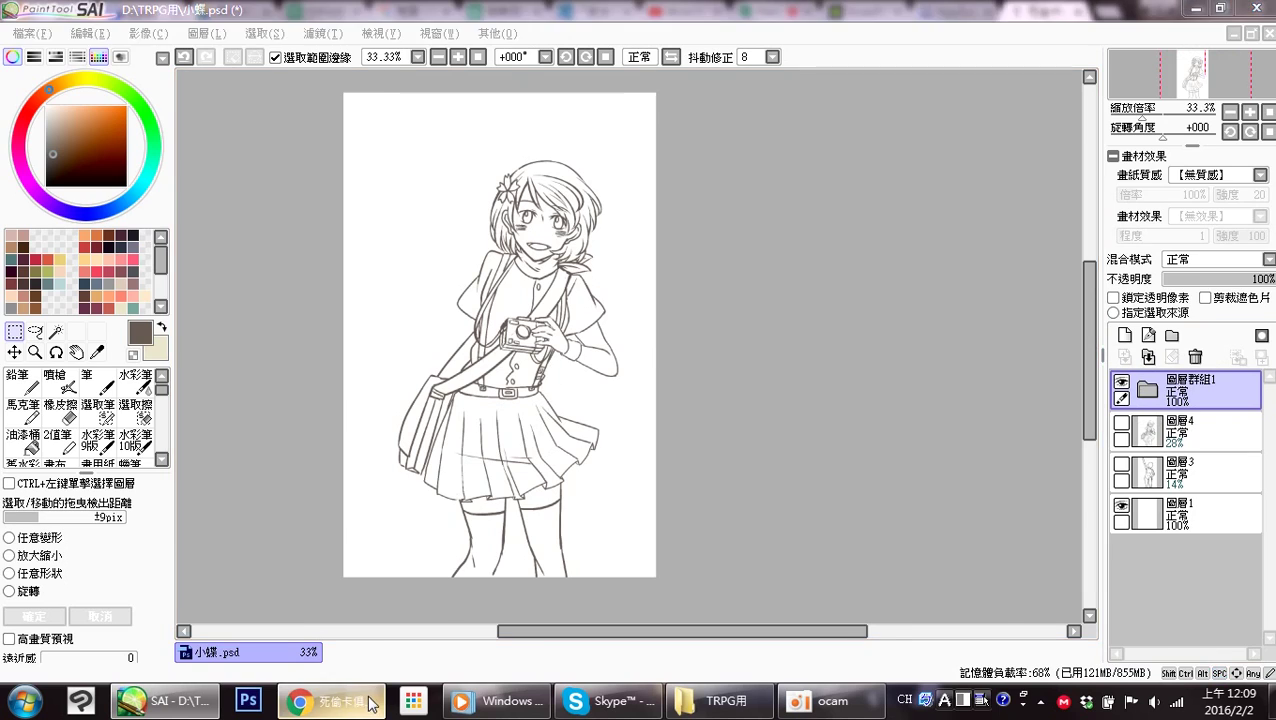
# Switch to the browser and open the Imgur image of the kimono character in a new tab through its direct link i.imgur.com/sgHkqTi.jpg.
pyautogui.click(365, 700)
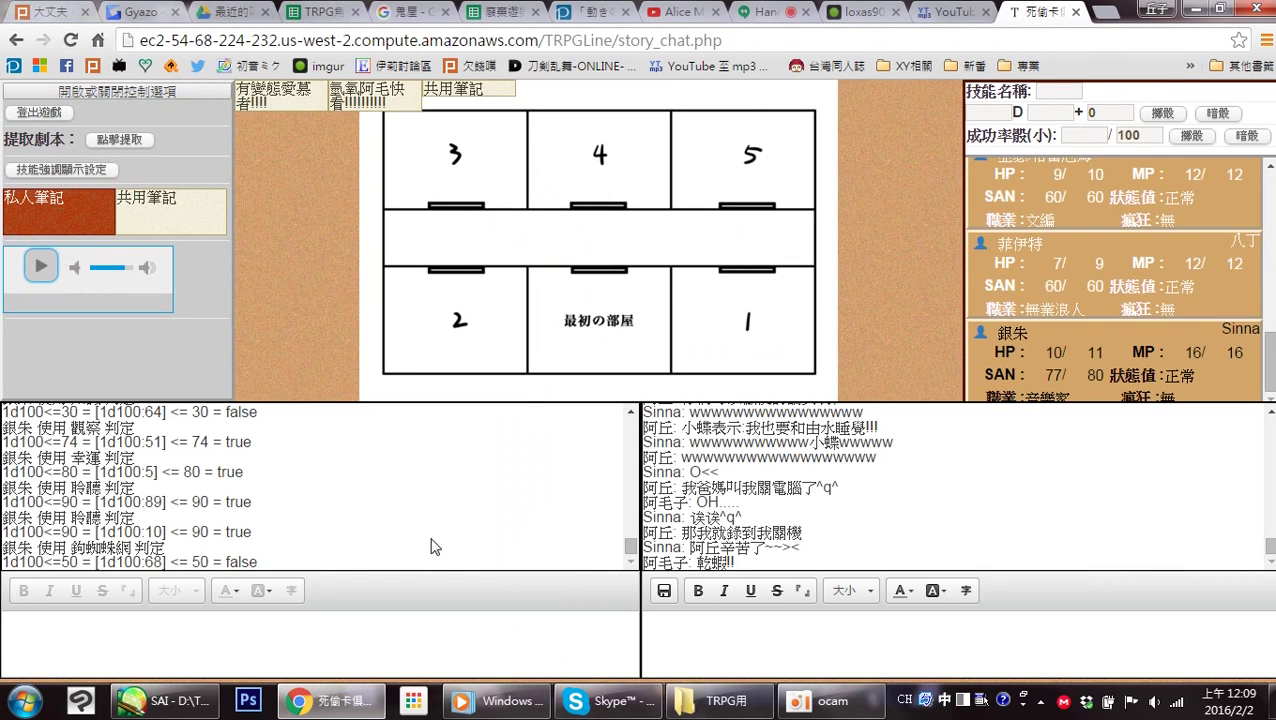
pyautogui.click(340, 700)
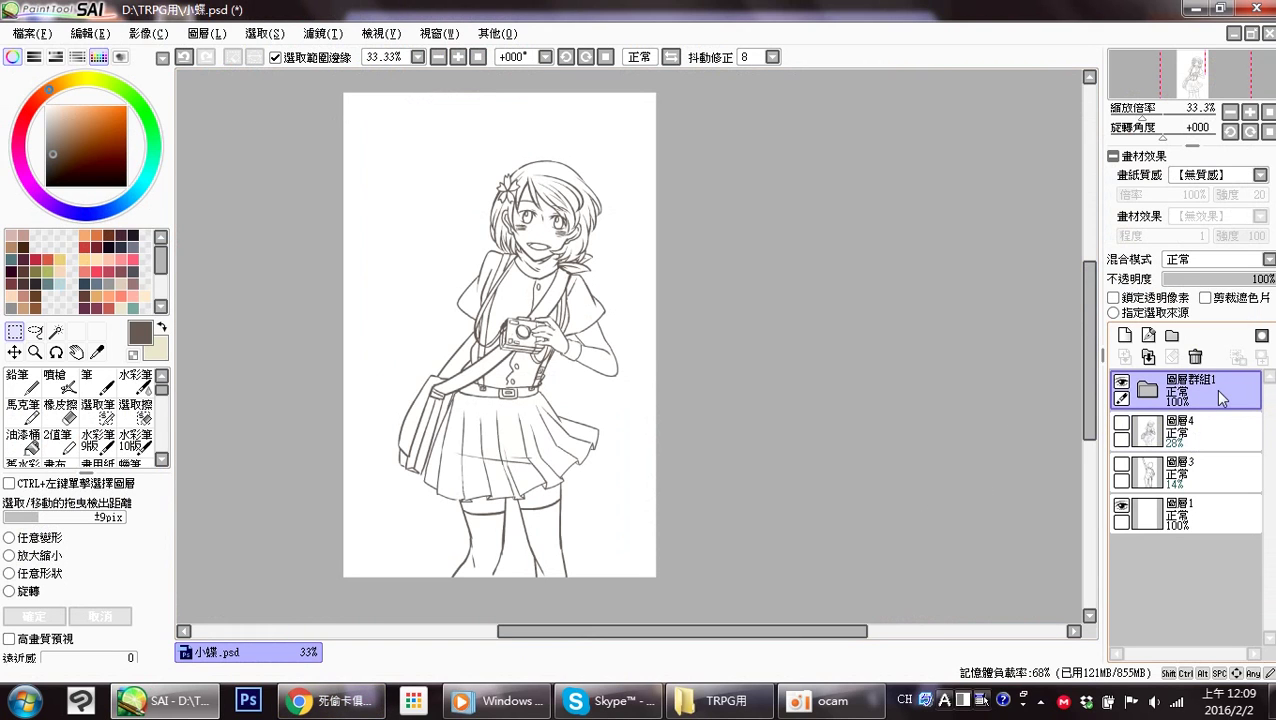
pyautogui.click(380, 703)
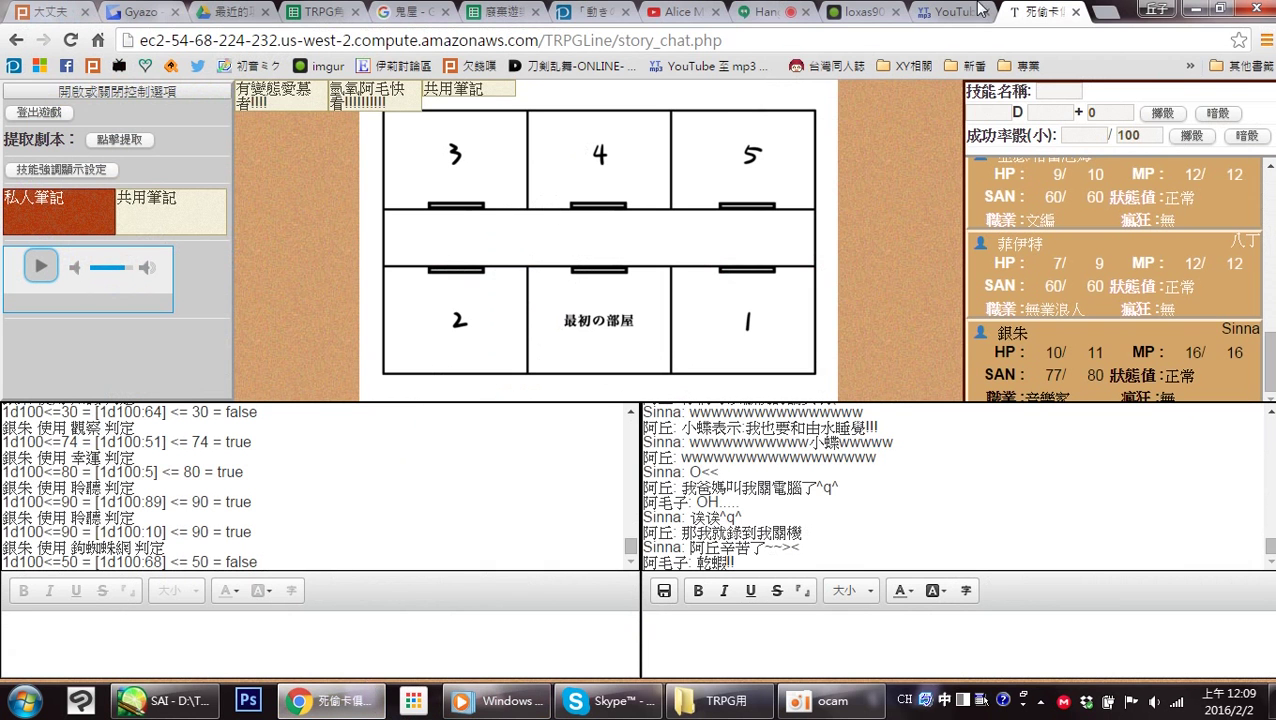
pyautogui.click(862, 11)
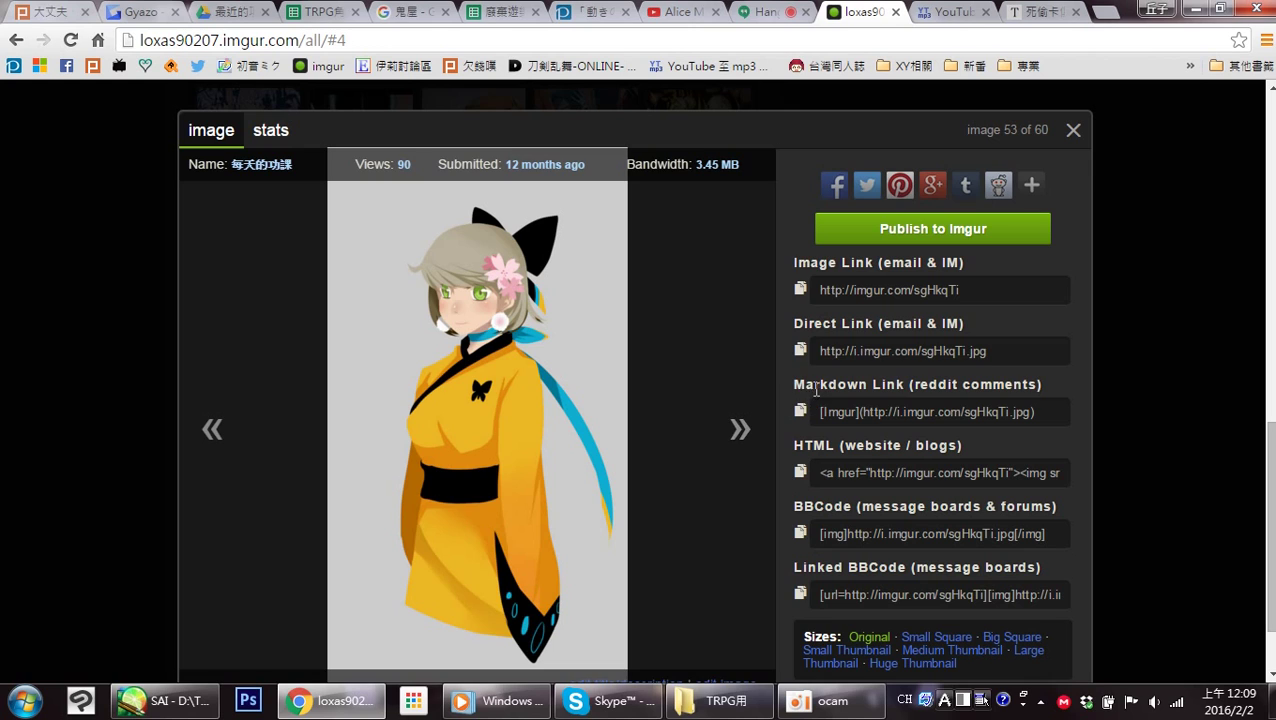
pyautogui.click(1105, 12)
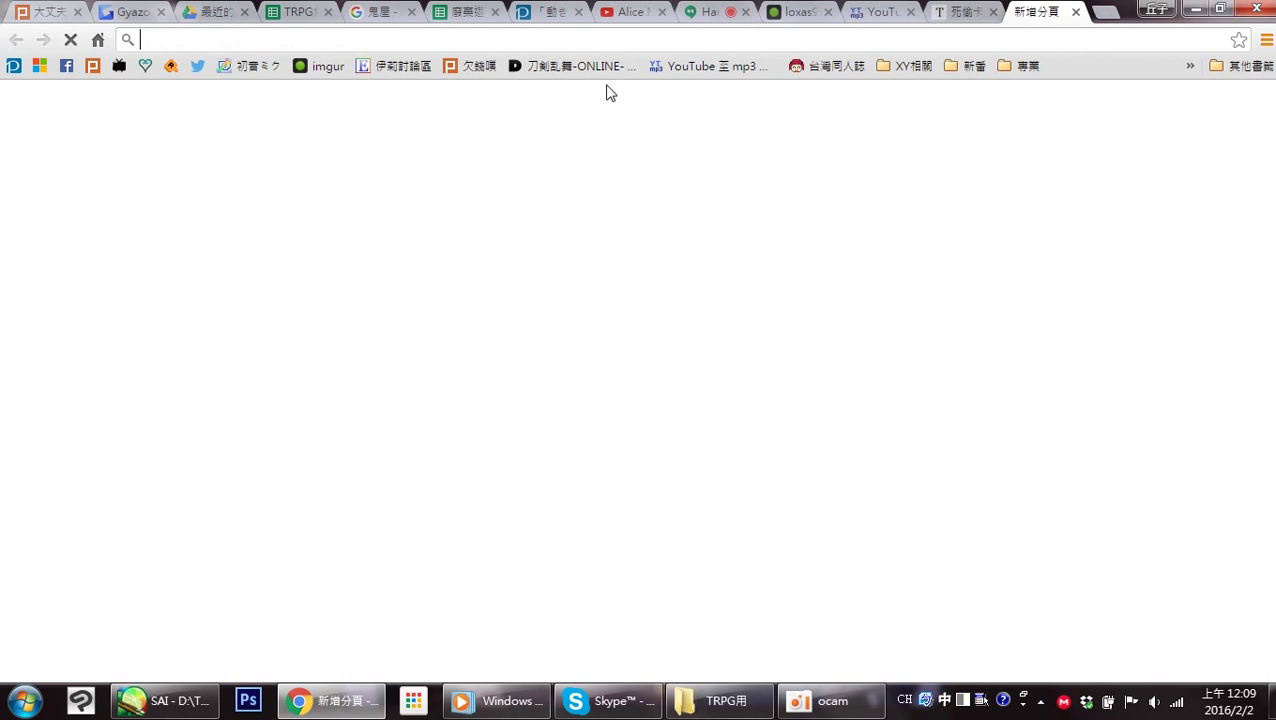
pyautogui.rightClick(376, 43)
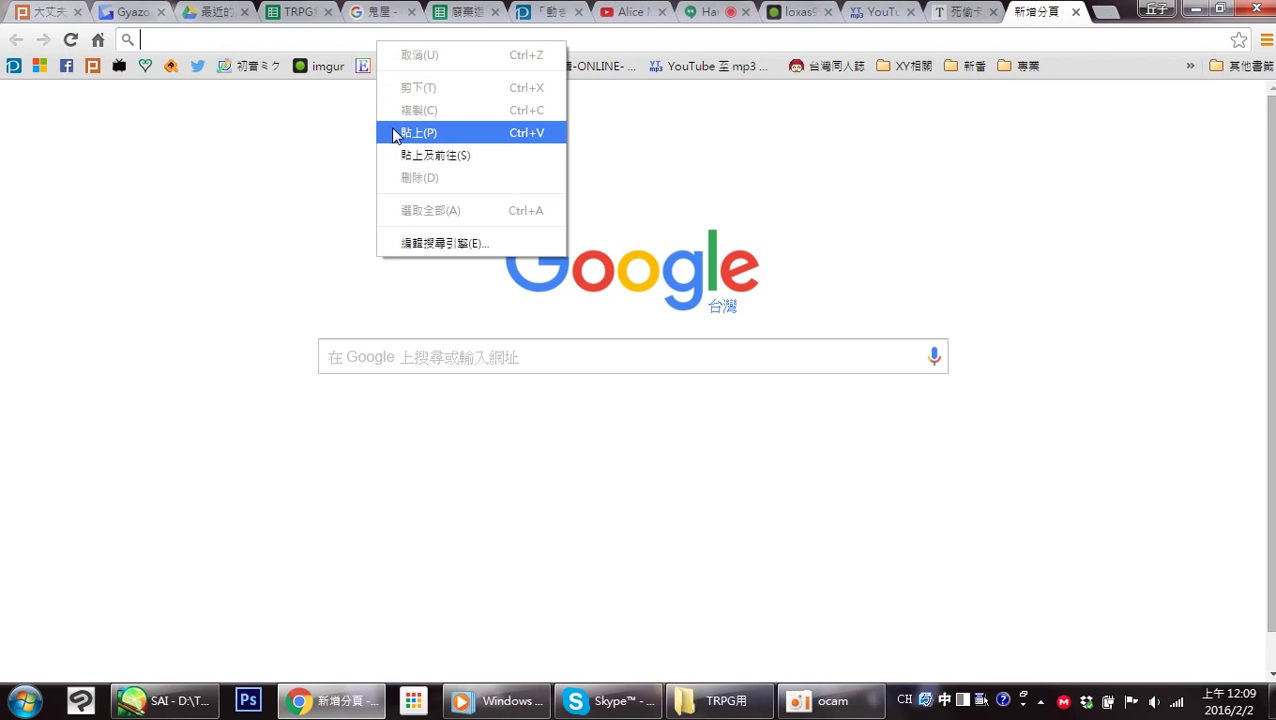
pyautogui.click(396, 131)
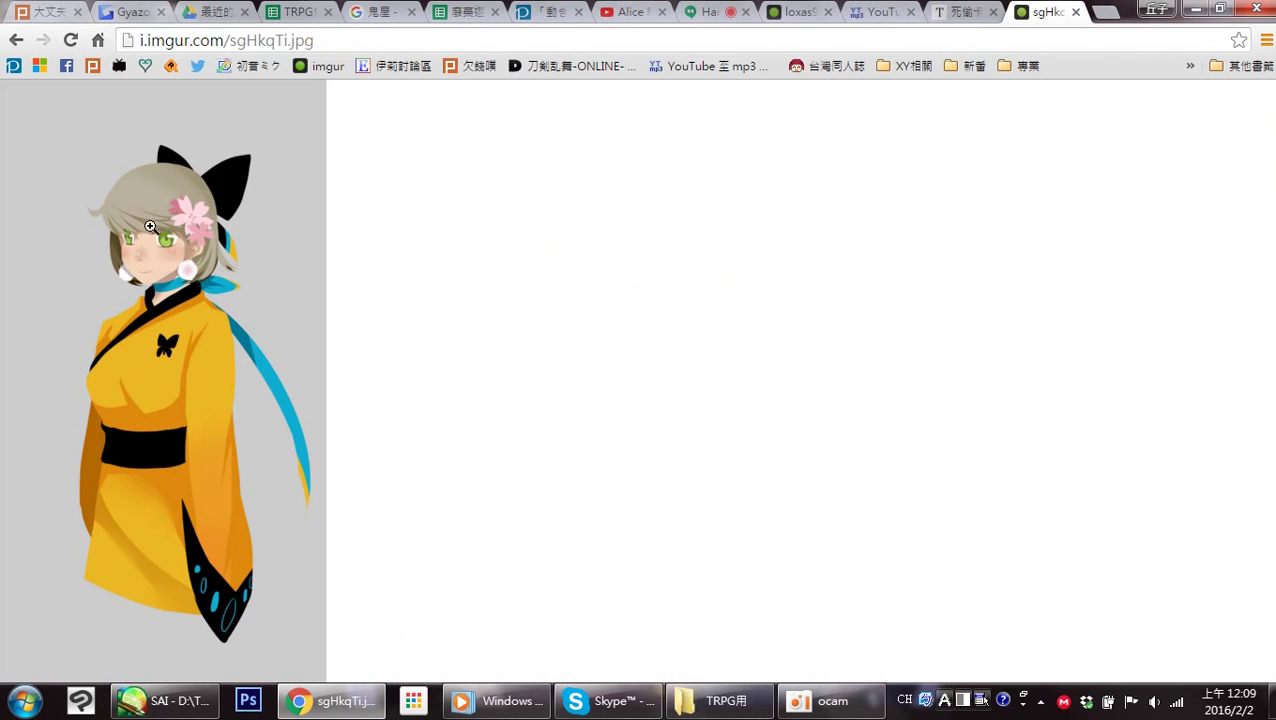
# View the kimono character image at full size and save it as the JPEG sgHkqTi in the TRPG用 folder.
pyautogui.click(149, 227)
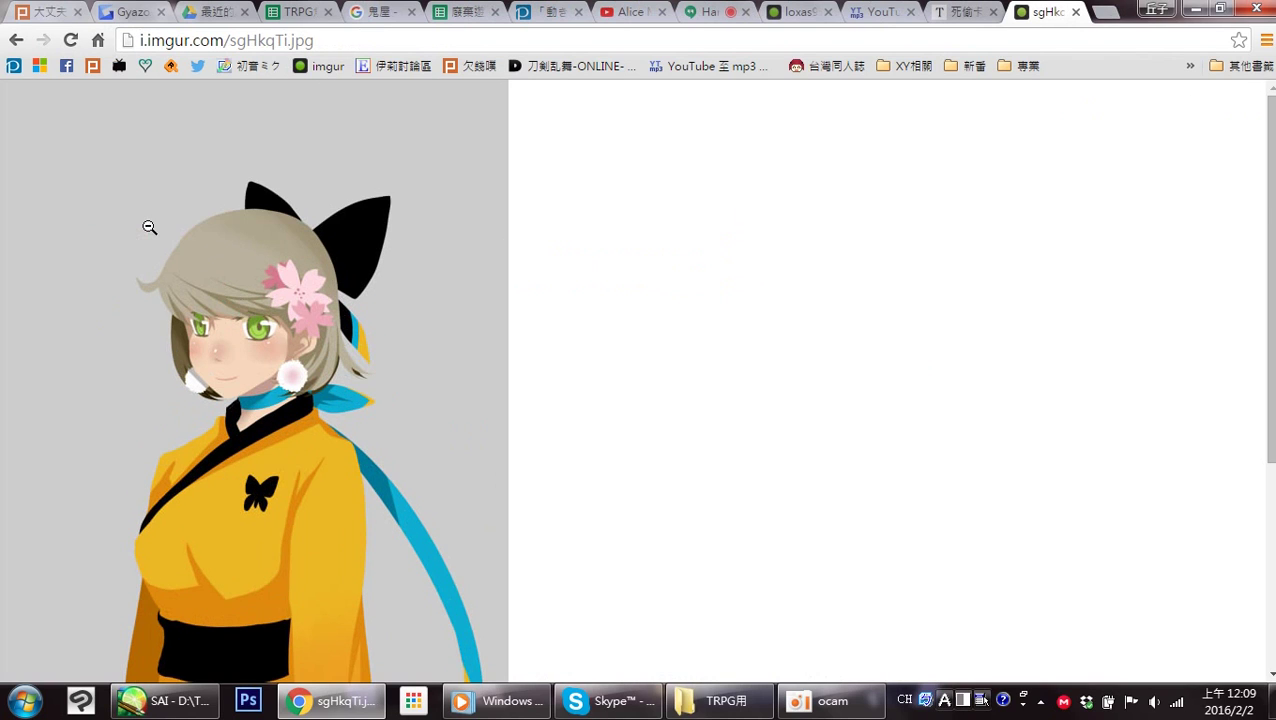
pyautogui.scroll(-2, 175, 231)
pyautogui.rightClick(210, 246)
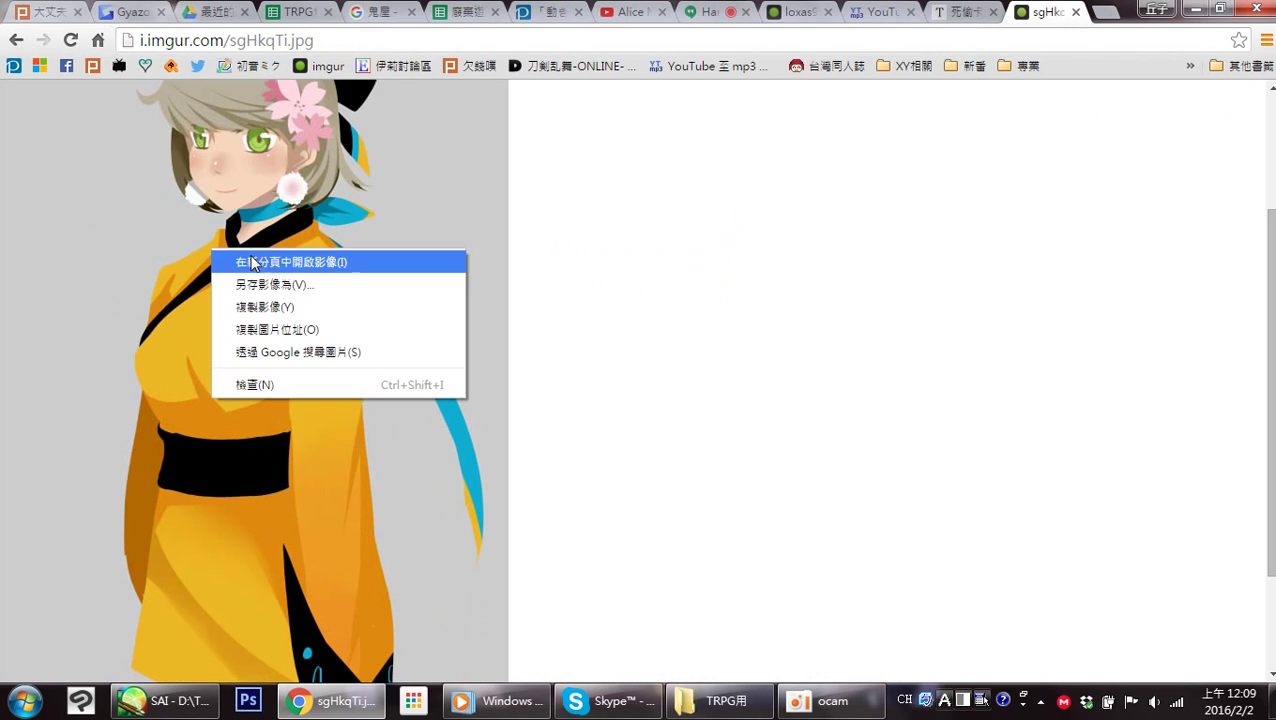
pyautogui.click(333, 286)
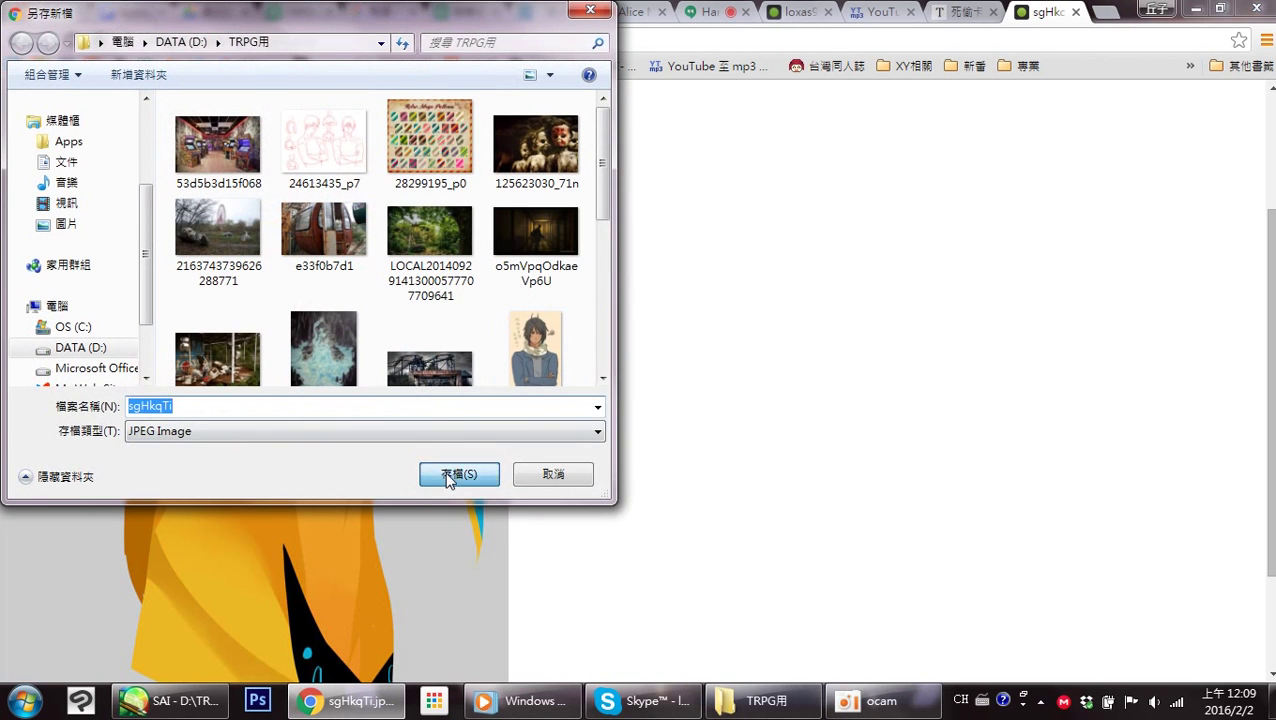
pyautogui.click(458, 474)
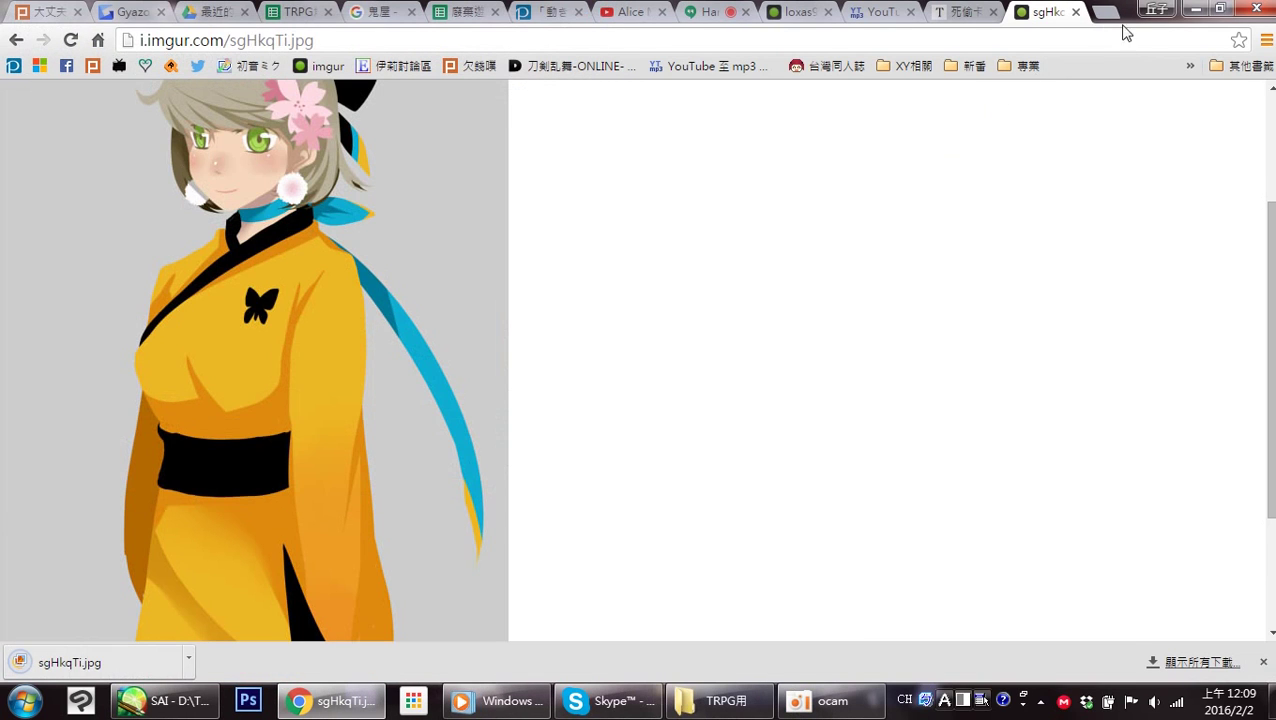
# Switch to PaintTool SAI and open the reference image sgHkqTi.jpg from the TRPG用 folder.
pyautogui.click(1035, 12)
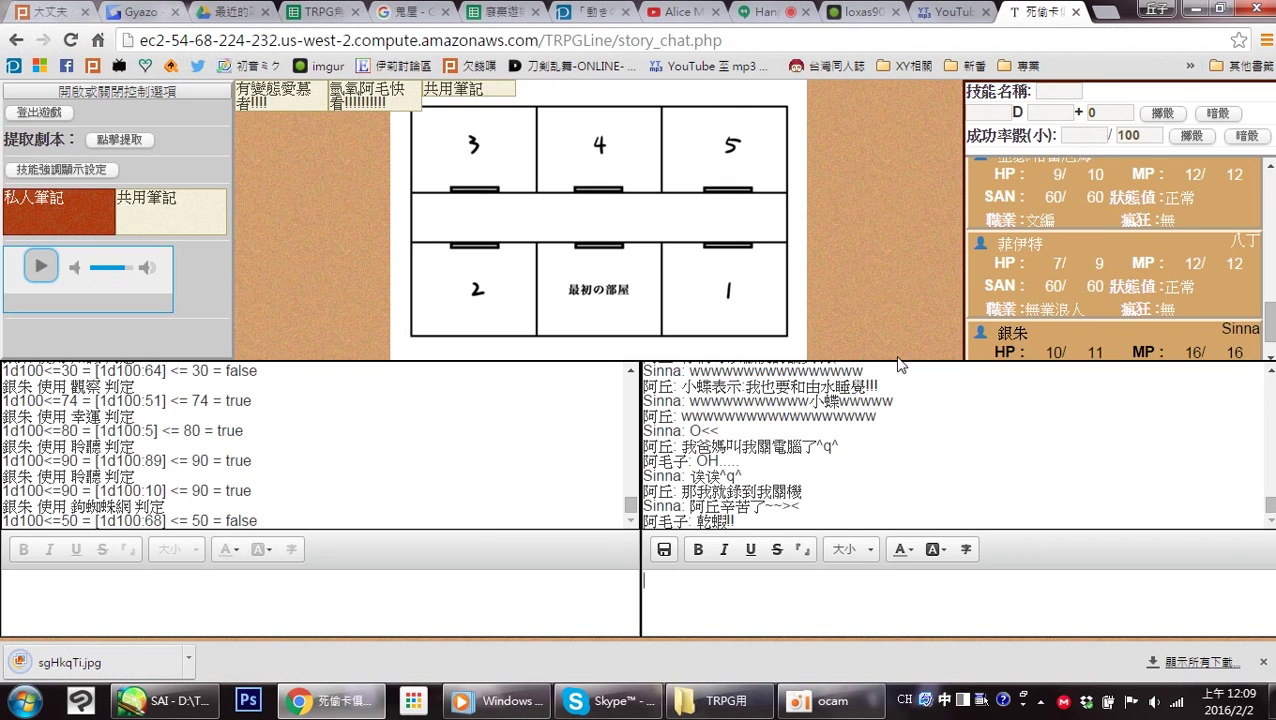
pyautogui.click(345, 706)
pyautogui.click(30, 33)
pyautogui.click(182, 145)
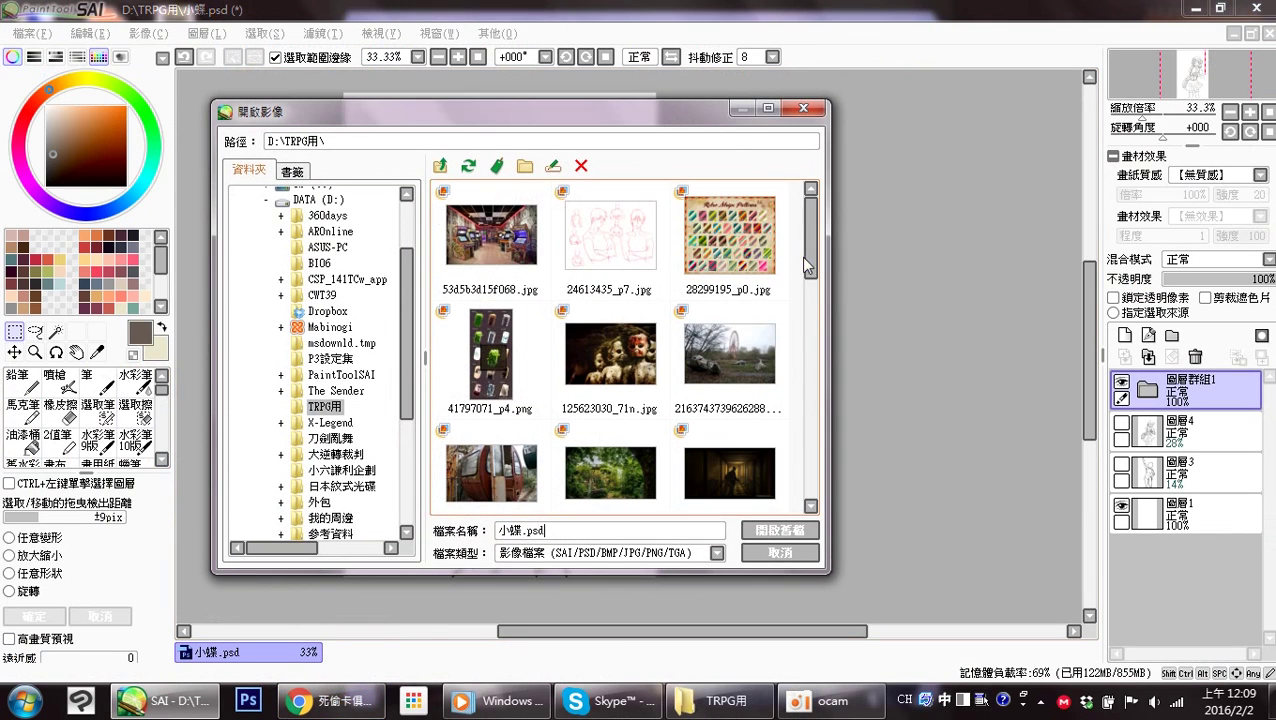
pyautogui.scroll(-5, 800, 256)
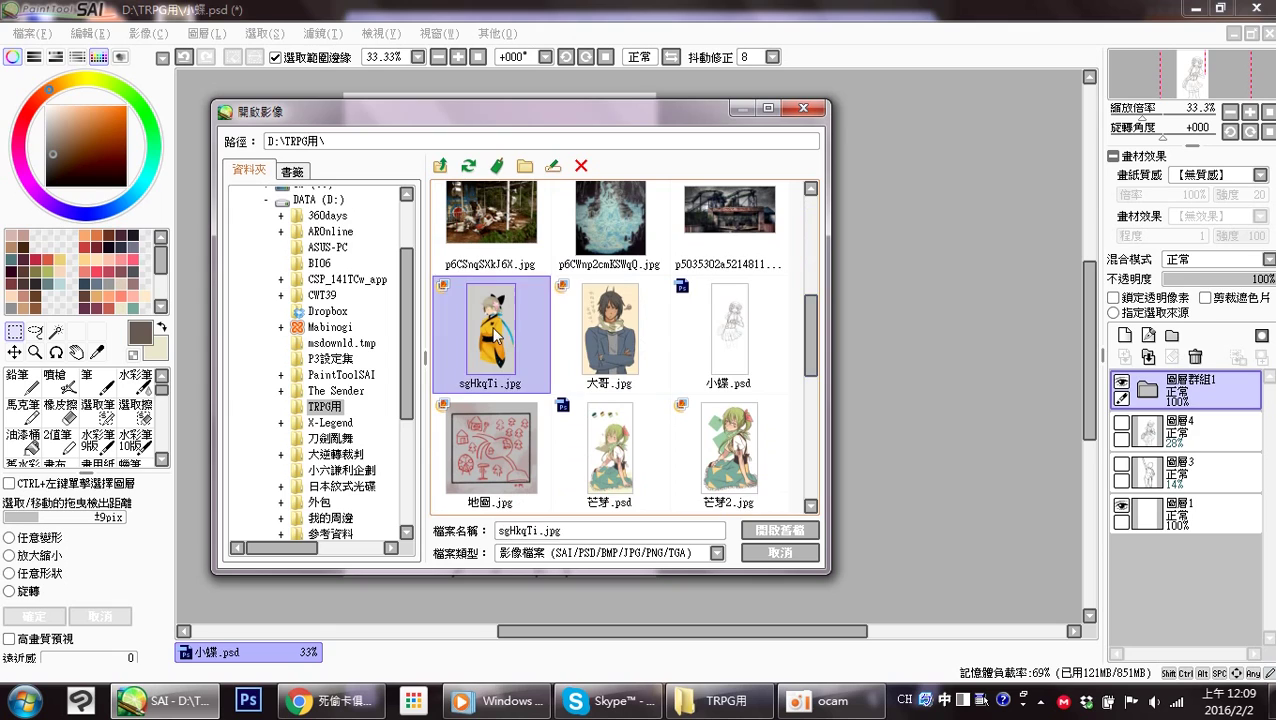
pyautogui.doubleClick(490, 330)
# Sample the greyish-beige hair color from the bangs of the kimono character.
pyautogui.scroll(3, 652, 228)
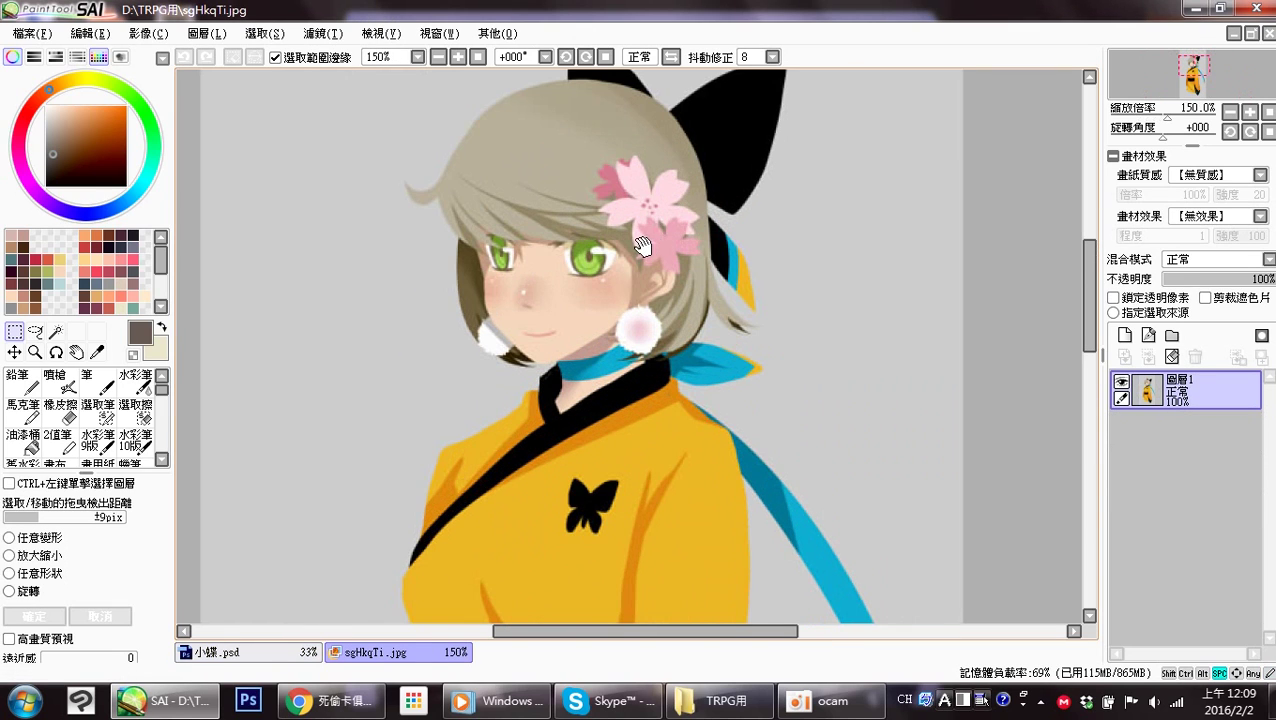
pyautogui.moveTo(652, 228); pyautogui.dragTo(738, 317)
pyautogui.keyDown('alt'); pyautogui.click(586, 244); pyautogui.keyUp('alt')
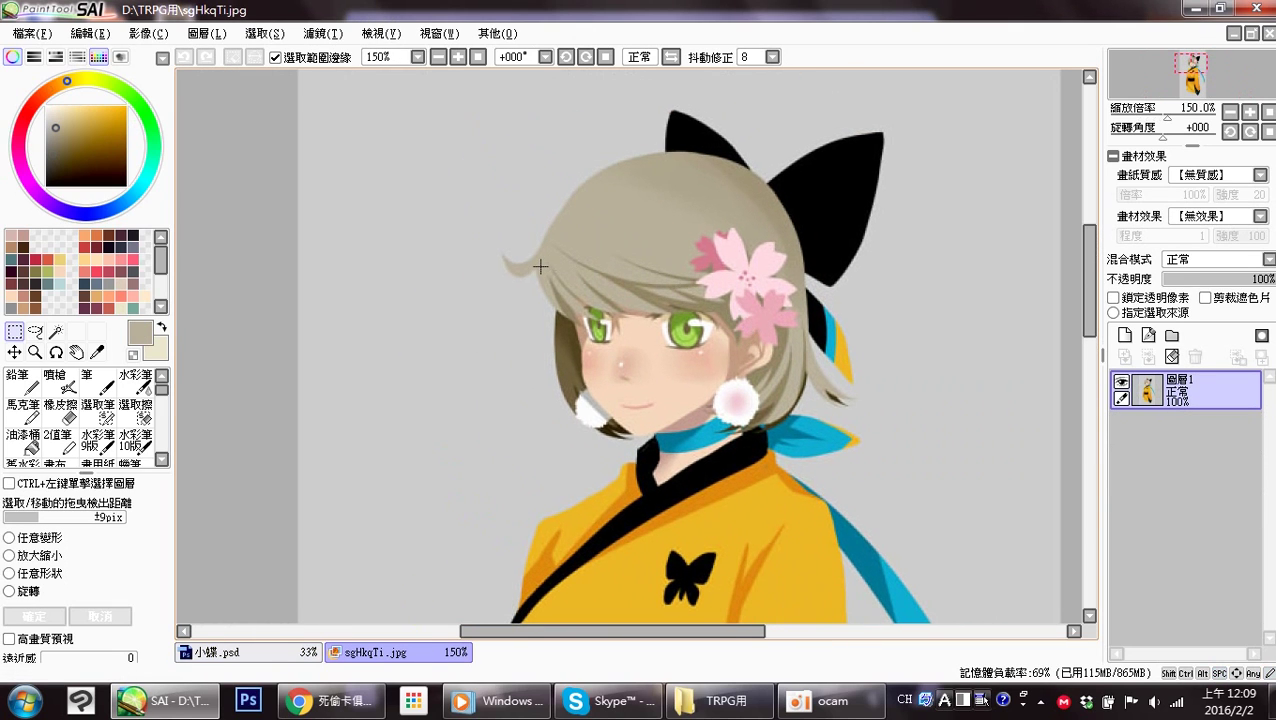
# In 小蝶.psd, add a layer group below the line-art group 圖層群組1 and create a new layer inside it.
pyautogui.click(298, 652)
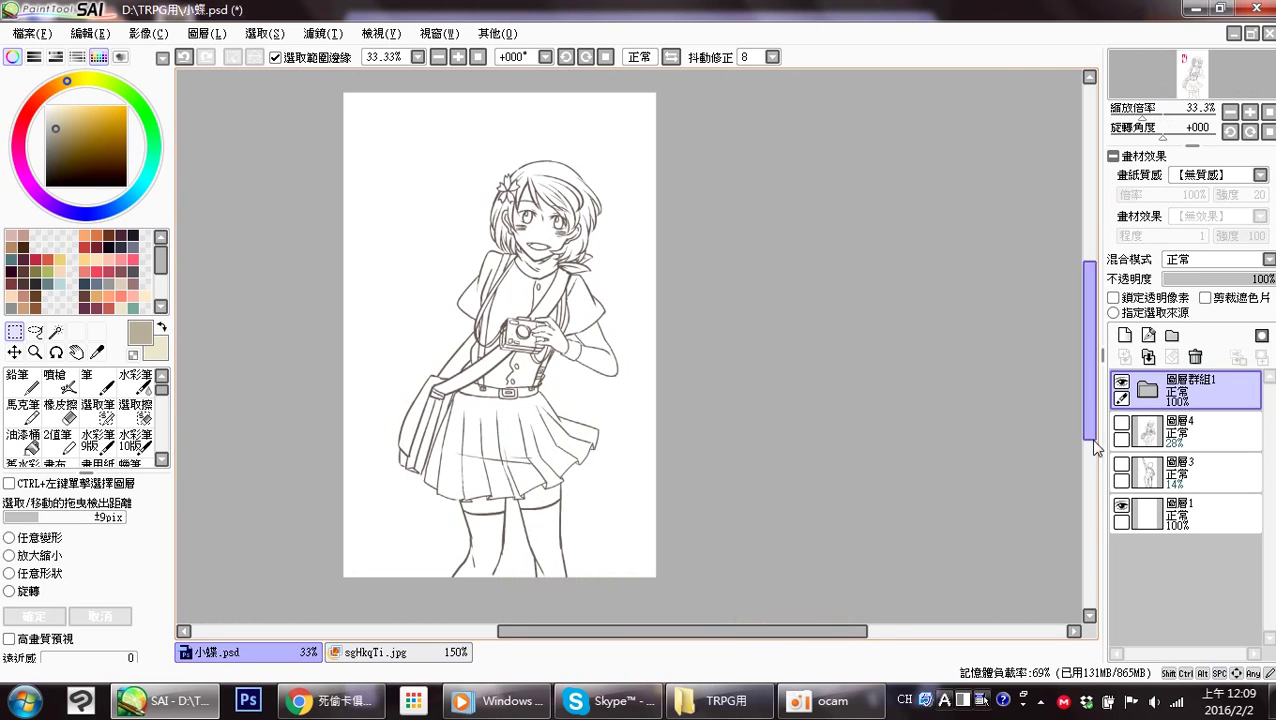
pyautogui.click(1172, 335)
pyautogui.moveTo(1197, 395); pyautogui.dragTo(1201, 432)
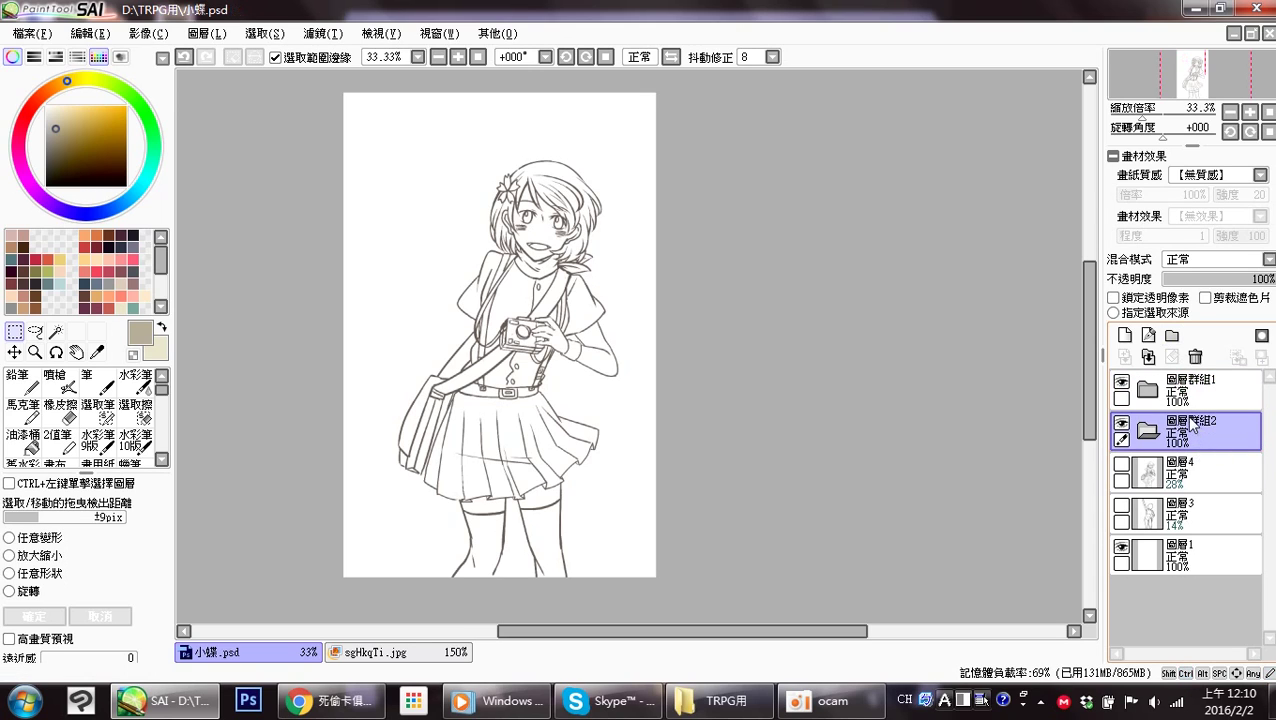
pyautogui.click(1125, 336)
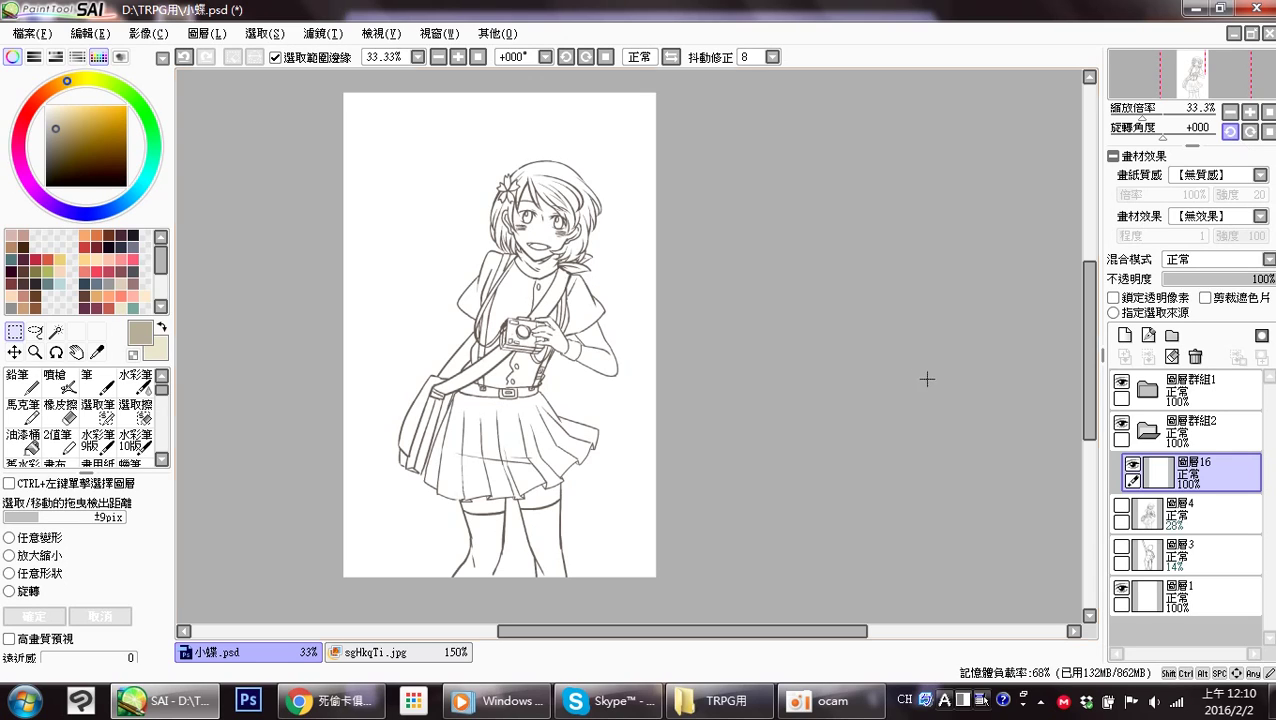
# Paint the greyish-beige base along the edge of the bangs and around the ear opposite the flower with the Pencil.
pyautogui.click(1249, 113)
pyautogui.click(1249, 113)
pyautogui.click(1249, 113)
pyautogui.click(1249, 113)
pyautogui.moveTo(508, 124); pyautogui.dragTo(847, 458)
pyautogui.moveTo(682, 226)
pyautogui.mouseDown()
pyautogui.moveTo(817, 456)
pyautogui.moveTo(718, 428)
pyautogui.mouseUp()
pyautogui.click(16, 388)
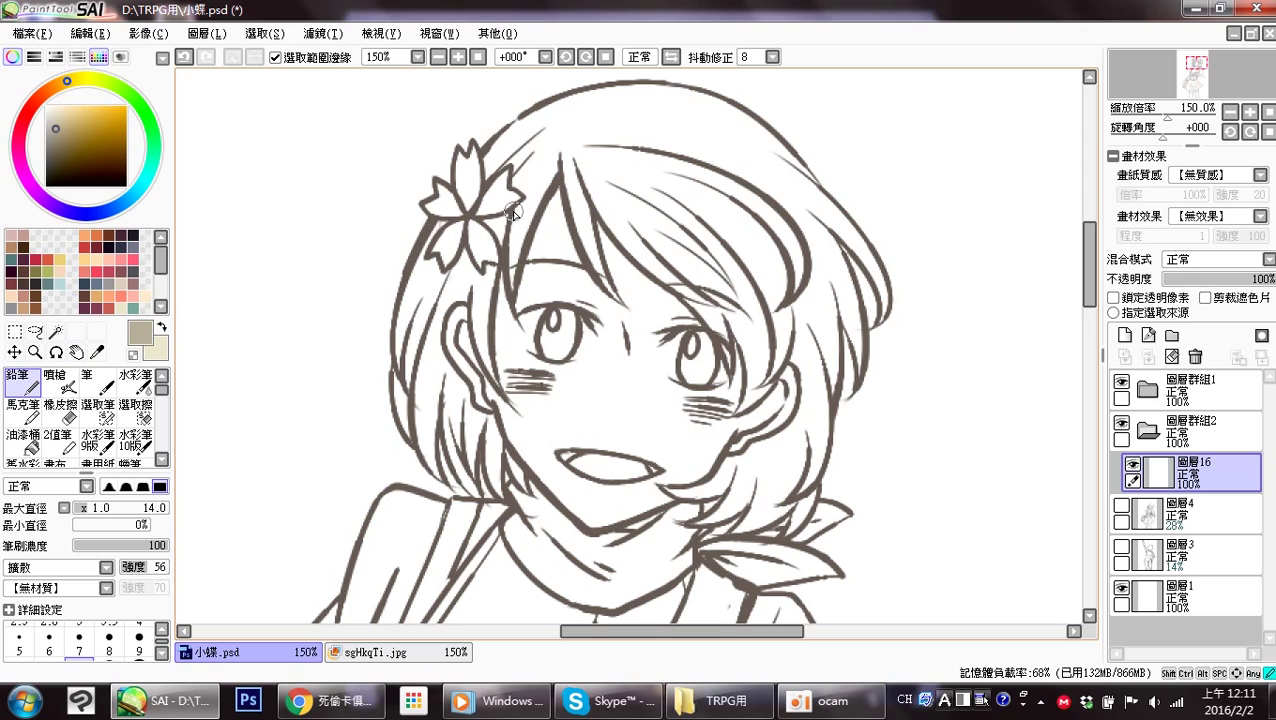
pyautogui.moveTo(505, 233)
pyautogui.mouseDown()
pyautogui.moveTo(512, 283)
pyautogui.moveTo(537, 196)
pyautogui.moveTo(525, 208)
pyautogui.moveTo(560, 166)
pyautogui.moveTo(530, 186)
pyautogui.moveTo(532, 169)
pyautogui.moveTo(522, 186)
pyautogui.moveTo(528, 135)
pyautogui.moveTo(536, 155)
pyautogui.moveTo(503, 156)
pyautogui.moveTo(484, 178)
pyautogui.moveTo(488, 161)
pyautogui.moveTo(524, 121)
pyautogui.moveTo(546, 114)
pyautogui.moveTo(523, 142)
pyautogui.moveTo(567, 99)
pyautogui.moveTo(595, 102)
pyautogui.moveTo(608, 114)
pyautogui.moveTo(592, 103)
pyautogui.moveTo(540, 147)
pyautogui.moveTo(579, 143)
pyautogui.moveTo(569, 156)
pyautogui.moveTo(597, 261)
pyautogui.moveTo(584, 163)
pyautogui.moveTo(631, 232)
pyautogui.moveTo(580, 170)
pyautogui.moveTo(614, 298)
pyautogui.moveTo(590, 175)
pyautogui.moveTo(655, 265)
pyautogui.moveTo(593, 183)
pyautogui.moveTo(696, 291)
pyautogui.moveTo(716, 333)
pyautogui.moveTo(748, 350)
pyautogui.moveTo(755, 395)
pyautogui.moveTo(784, 345)
pyautogui.moveTo(766, 347)
pyautogui.moveTo(745, 311)
pyautogui.moveTo(726, 323)
pyautogui.moveTo(645, 262)
pyautogui.moveTo(694, 285)
pyautogui.moveTo(696, 336)
pyautogui.moveTo(601, 403)
pyautogui.moveTo(552, 400)
pyautogui.moveTo(610, 408)
pyautogui.moveTo(640, 386)
pyautogui.moveTo(620, 419)
pyautogui.mouseUp()
pyautogui.press('space')
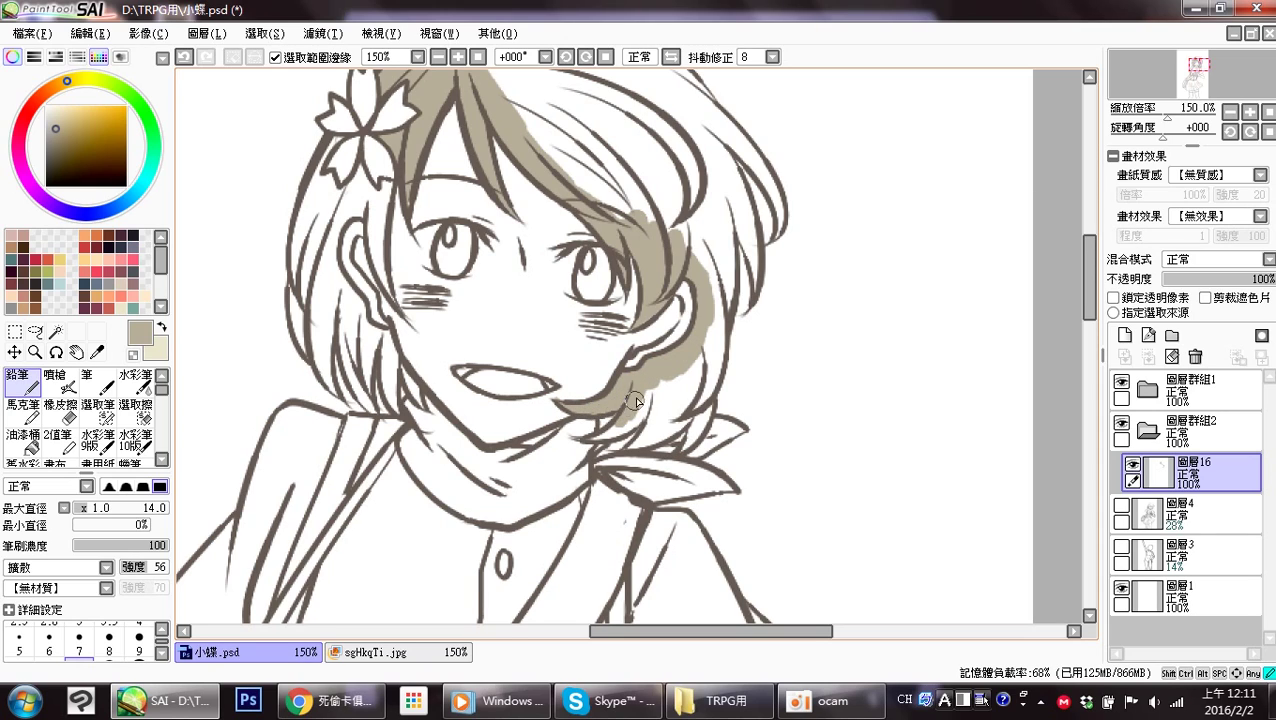
pyautogui.press('e')
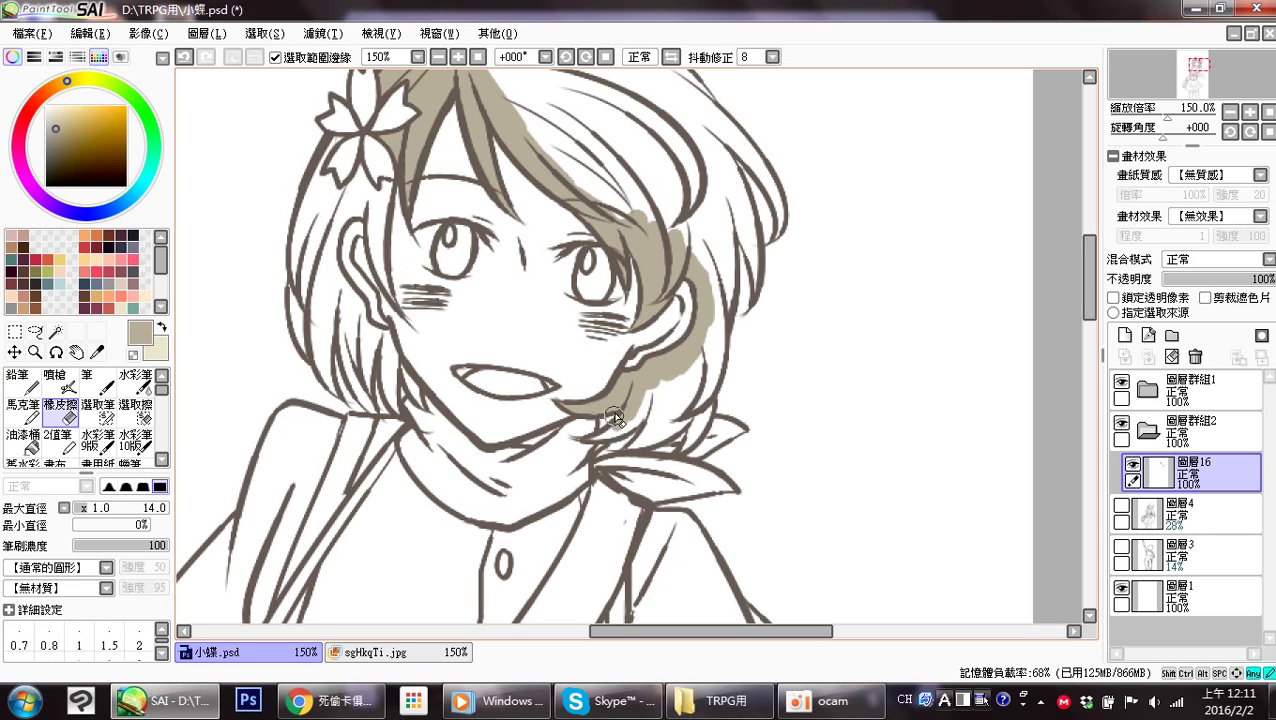
pyautogui.press('n')
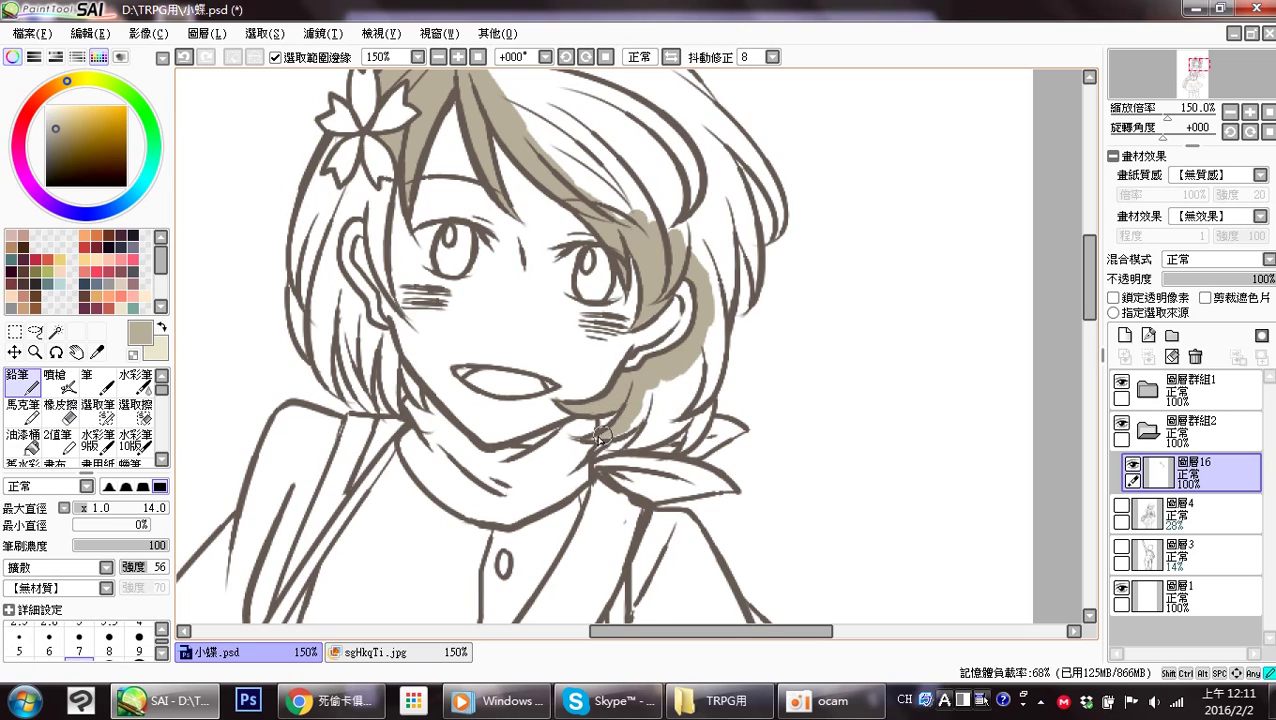
# Outline the hair's lower tips and crown opposite the flower in greyish beige and fill the enclosed areas with the Bucket.
pyautogui.moveTo(588, 437)
pyautogui.mouseDown()
pyautogui.moveTo(642, 415)
pyautogui.moveTo(601, 436)
pyautogui.moveTo(644, 413)
pyautogui.moveTo(659, 383)
pyautogui.moveTo(643, 399)
pyautogui.moveTo(661, 402)
pyautogui.moveTo(628, 445)
pyautogui.moveTo(686, 401)
pyautogui.moveTo(671, 428)
pyautogui.moveTo(694, 398)
pyautogui.moveTo(668, 407)
pyautogui.moveTo(685, 371)
pyautogui.moveTo(706, 358)
pyautogui.moveTo(698, 401)
pyautogui.moveTo(716, 366)
pyautogui.moveTo(687, 405)
pyautogui.moveTo(707, 391)
pyautogui.moveTo(683, 448)
pyautogui.moveTo(705, 416)
pyautogui.moveTo(694, 436)
pyautogui.moveTo(718, 320)
pyautogui.moveTo(717, 363)
pyautogui.moveTo(706, 273)
pyautogui.moveTo(711, 306)
pyautogui.moveTo(720, 259)
pyautogui.moveTo(720, 313)
pyautogui.moveTo(736, 210)
pyautogui.moveTo(653, 377)
pyautogui.moveTo(666, 351)
pyautogui.moveTo(678, 392)
pyautogui.moveTo(684, 375)
pyautogui.moveTo(684, 431)
pyautogui.moveTo(632, 258)
pyautogui.moveTo(660, 300)
pyautogui.moveTo(667, 285)
pyautogui.moveTo(690, 312)
pyautogui.moveTo(678, 290)
pyautogui.moveTo(712, 352)
pyautogui.mouseUp()
pyautogui.moveTo(660, 268); pyautogui.dragTo(600, 208)
pyautogui.moveTo(417, 154)
pyautogui.mouseDown()
pyautogui.moveTo(502, 152)
pyautogui.moveTo(456, 149)
pyautogui.moveTo(538, 171)
pyautogui.moveTo(482, 148)
pyautogui.moveTo(554, 171)
pyautogui.moveTo(494, 147)
pyautogui.moveTo(558, 171)
pyautogui.moveTo(485, 144)
pyautogui.moveTo(565, 173)
pyautogui.moveTo(523, 150)
pyautogui.moveTo(630, 234)
pyautogui.mouseUp()
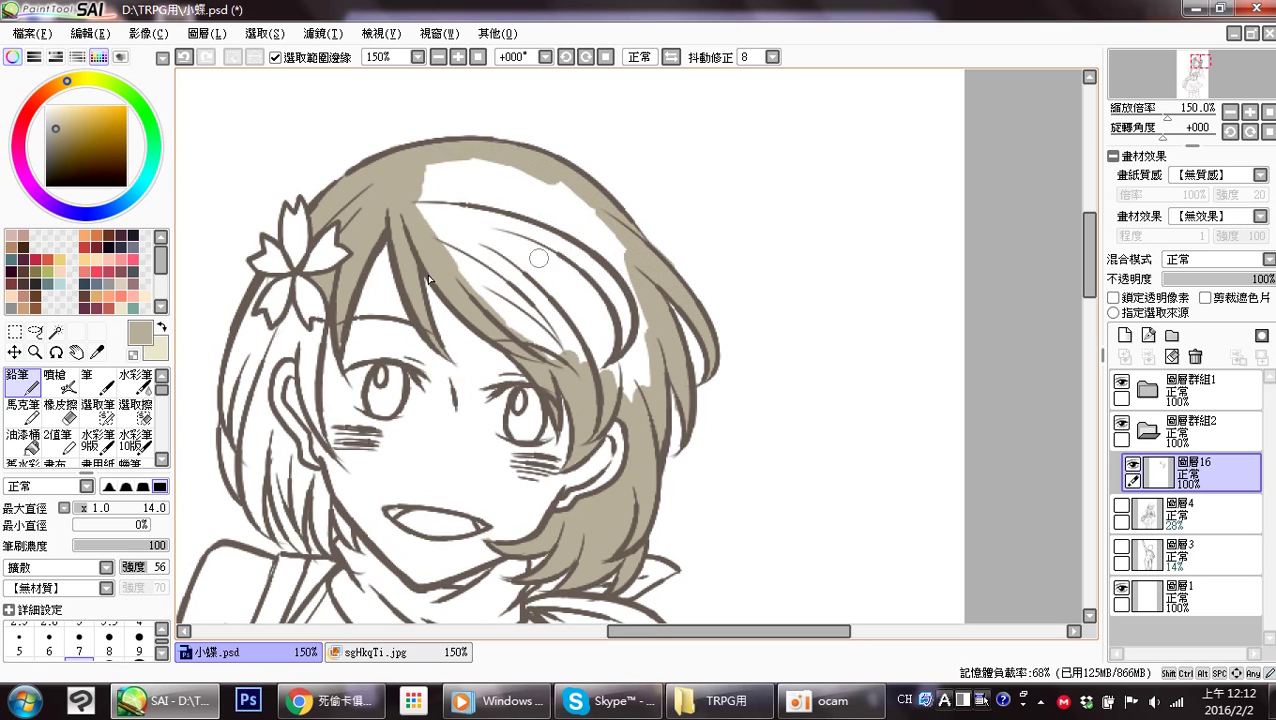
pyautogui.click(22, 440)
pyautogui.click(441, 269)
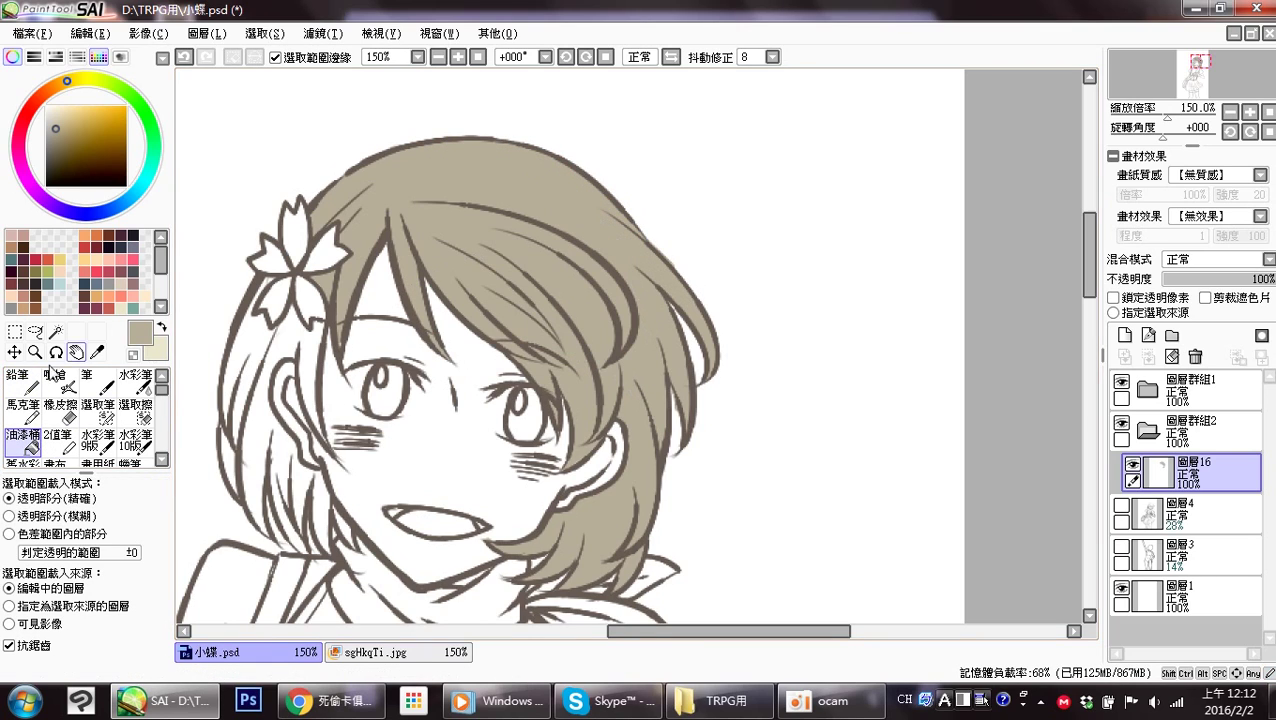
# Paint the hair below the flower and around the nearby ear in greyish beige with the Pencil.
pyautogui.click(28, 386)
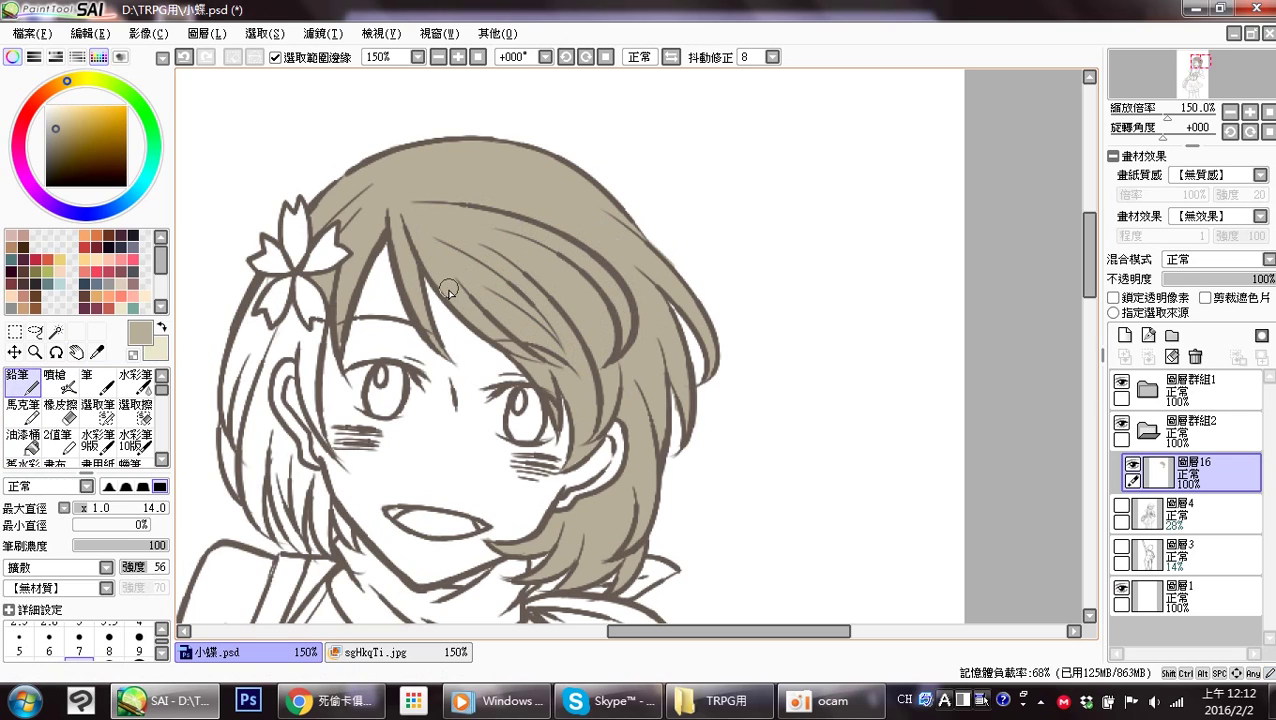
pyautogui.moveTo(419, 357); pyautogui.dragTo(600, 260)
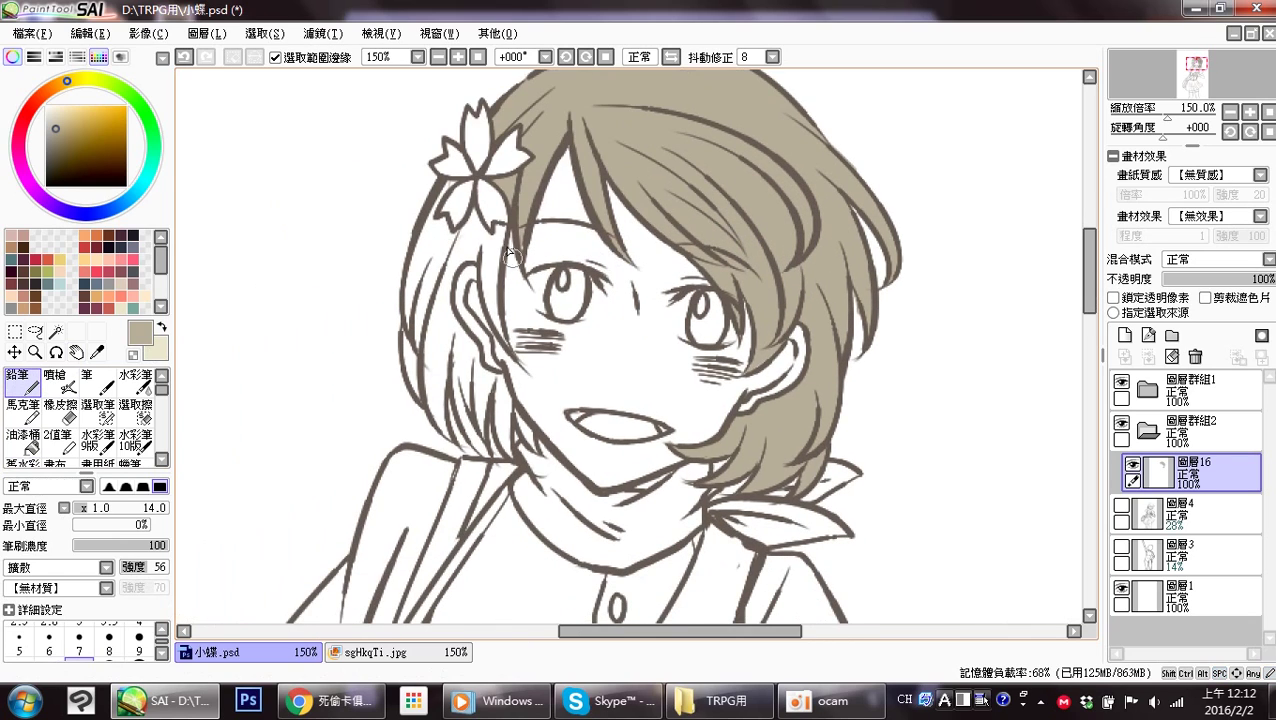
pyautogui.moveTo(477, 213)
pyautogui.mouseDown()
pyautogui.moveTo(485, 243)
pyautogui.moveTo(494, 312)
pyautogui.mouseUp()
pyautogui.moveTo(484, 245)
pyautogui.mouseDown()
pyautogui.moveTo(471, 215)
pyautogui.moveTo(452, 255)
pyautogui.moveTo(458, 235)
pyautogui.moveTo(427, 226)
pyautogui.moveTo(457, 184)
pyautogui.moveTo(446, 185)
pyautogui.moveTo(419, 272)
pyautogui.moveTo(436, 234)
pyautogui.moveTo(435, 291)
pyautogui.moveTo(459, 256)
pyautogui.moveTo(445, 301)
pyautogui.moveTo(442, 284)
pyautogui.moveTo(448, 326)
pyautogui.moveTo(439, 340)
pyautogui.moveTo(425, 273)
pyautogui.moveTo(427, 334)
pyautogui.moveTo(417, 258)
pyautogui.moveTo(418, 385)
pyautogui.mouseUp()
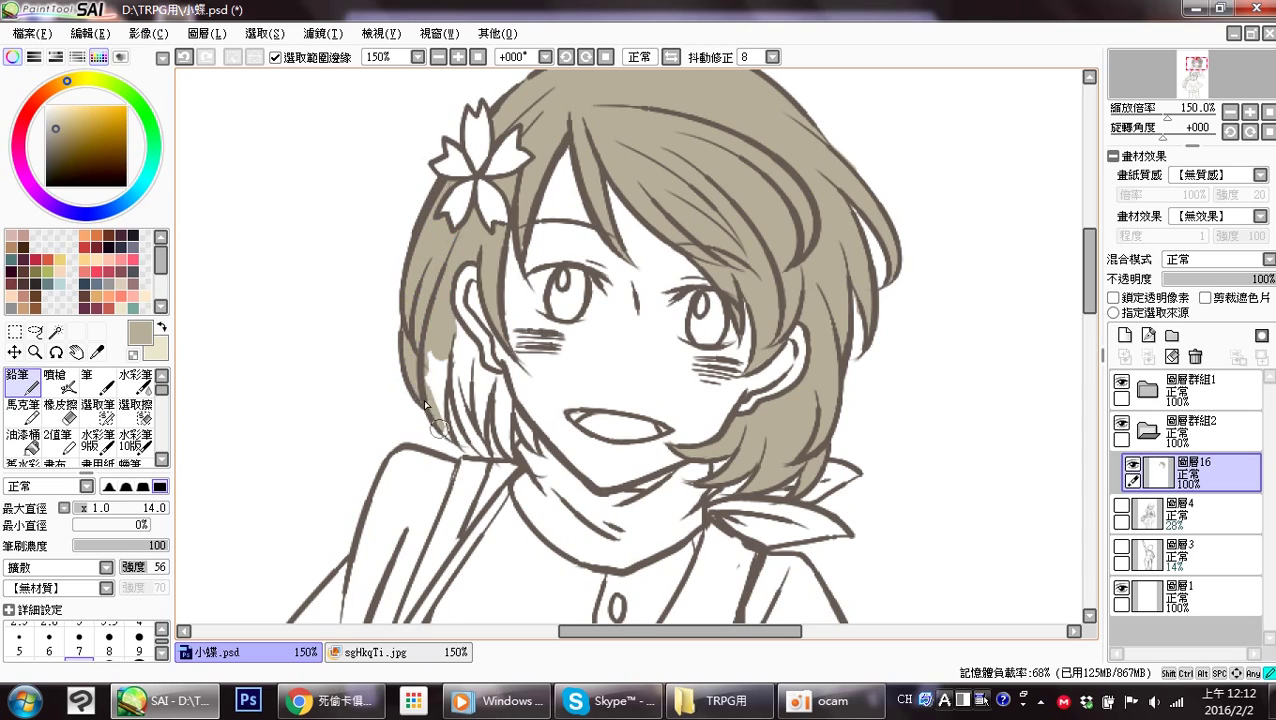
pyautogui.moveTo(441, 430)
pyautogui.mouseDown()
pyautogui.moveTo(421, 337)
pyautogui.moveTo(435, 396)
pyautogui.moveTo(449, 330)
pyautogui.moveTo(460, 408)
pyautogui.moveTo(488, 457)
pyautogui.moveTo(473, 430)
pyautogui.moveTo(483, 378)
pyautogui.moveTo(480, 404)
pyautogui.moveTo(500, 377)
pyautogui.moveTo(505, 447)
pyautogui.moveTo(508, 407)
pyautogui.mouseUp()
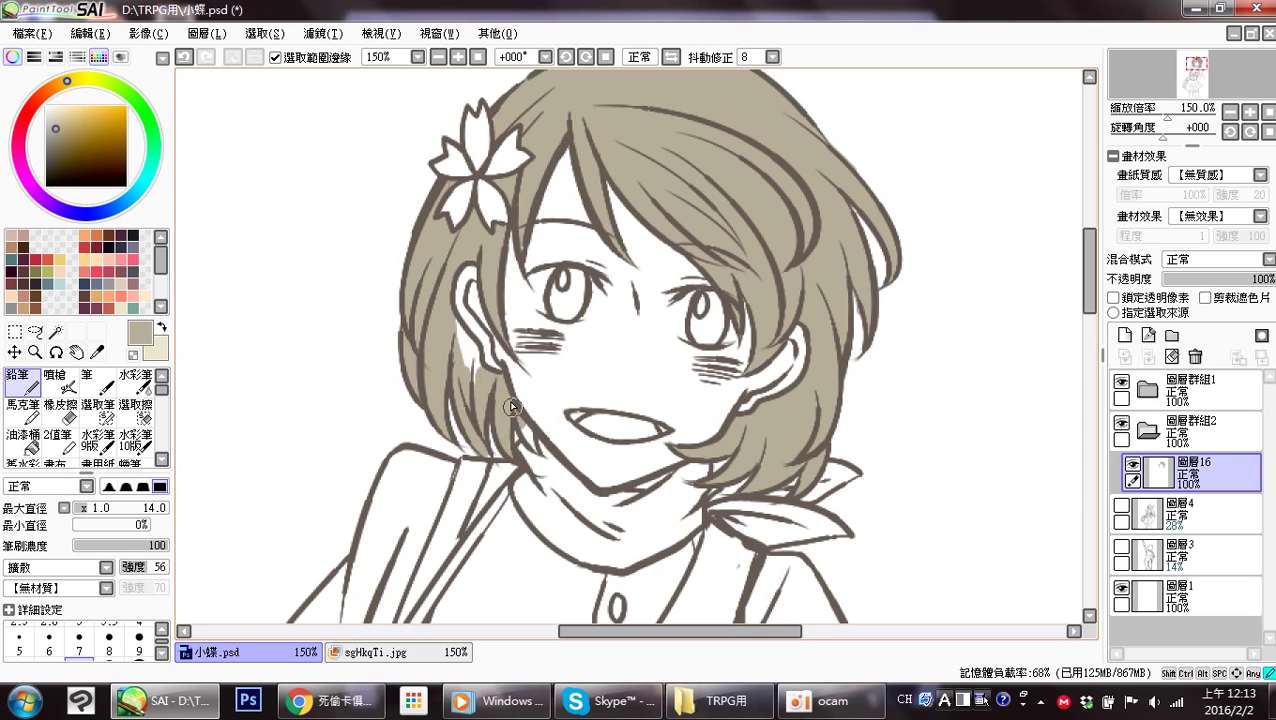
pyautogui.moveTo(485, 436)
pyautogui.mouseDown()
pyautogui.moveTo(485, 461)
pyautogui.moveTo(479, 441)
pyautogui.mouseUp()
pyautogui.moveTo(448, 316); pyautogui.dragTo(474, 403)
pyautogui.press('space')
pyautogui.moveTo(738, 400); pyautogui.dragTo(655, 445)
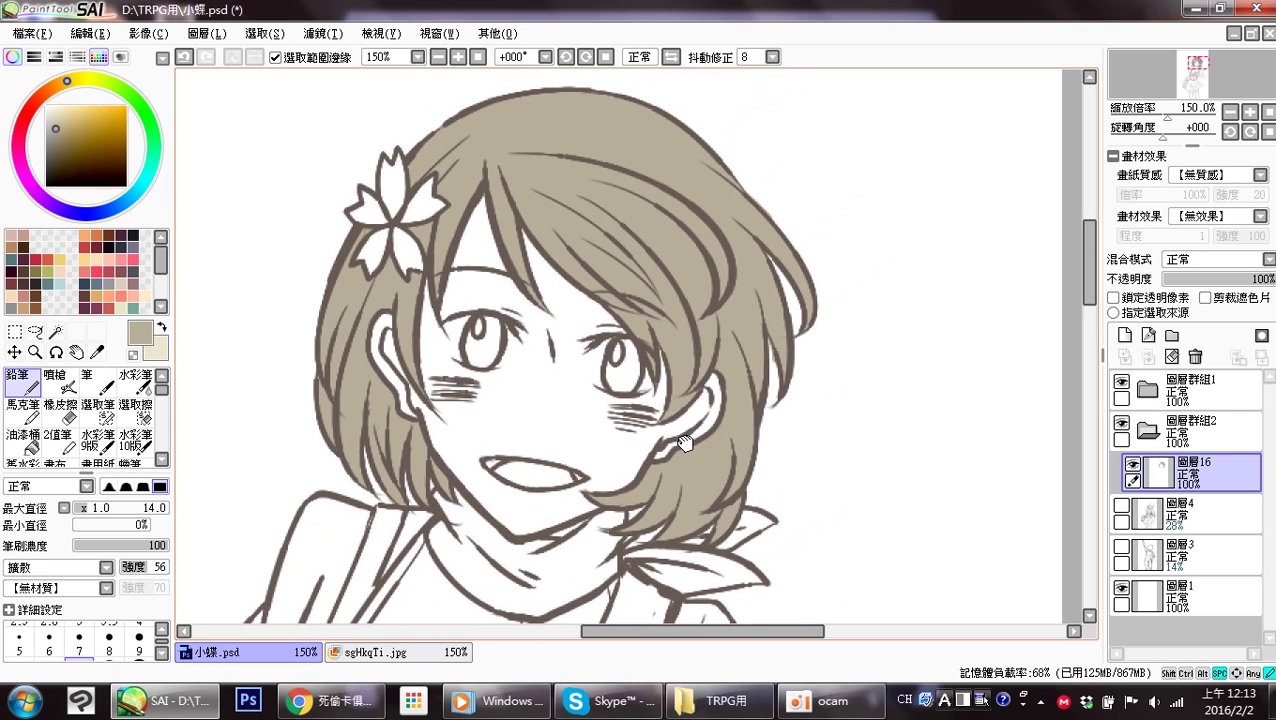
# Add a new layer below the hair color layer 圖層16 and pick the light peach skin swatch.
pyautogui.click(1123, 340)
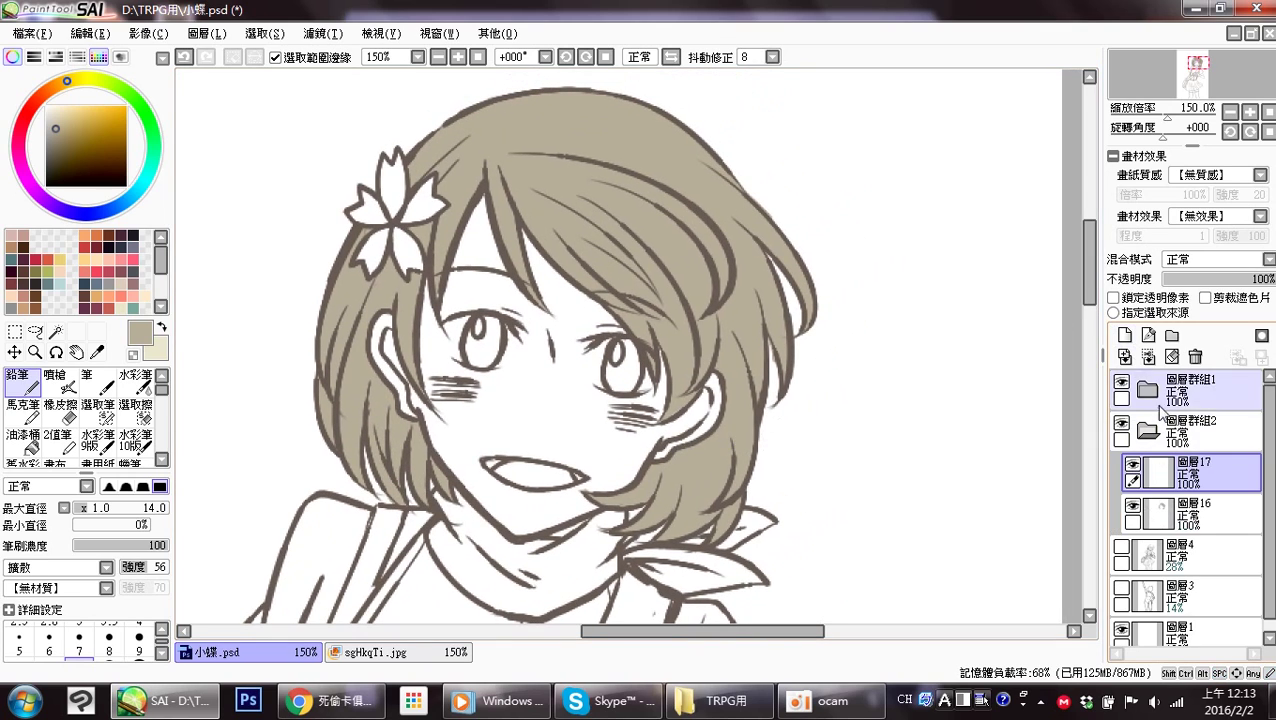
pyautogui.moveTo(1190, 472); pyautogui.dragTo(1190, 515)
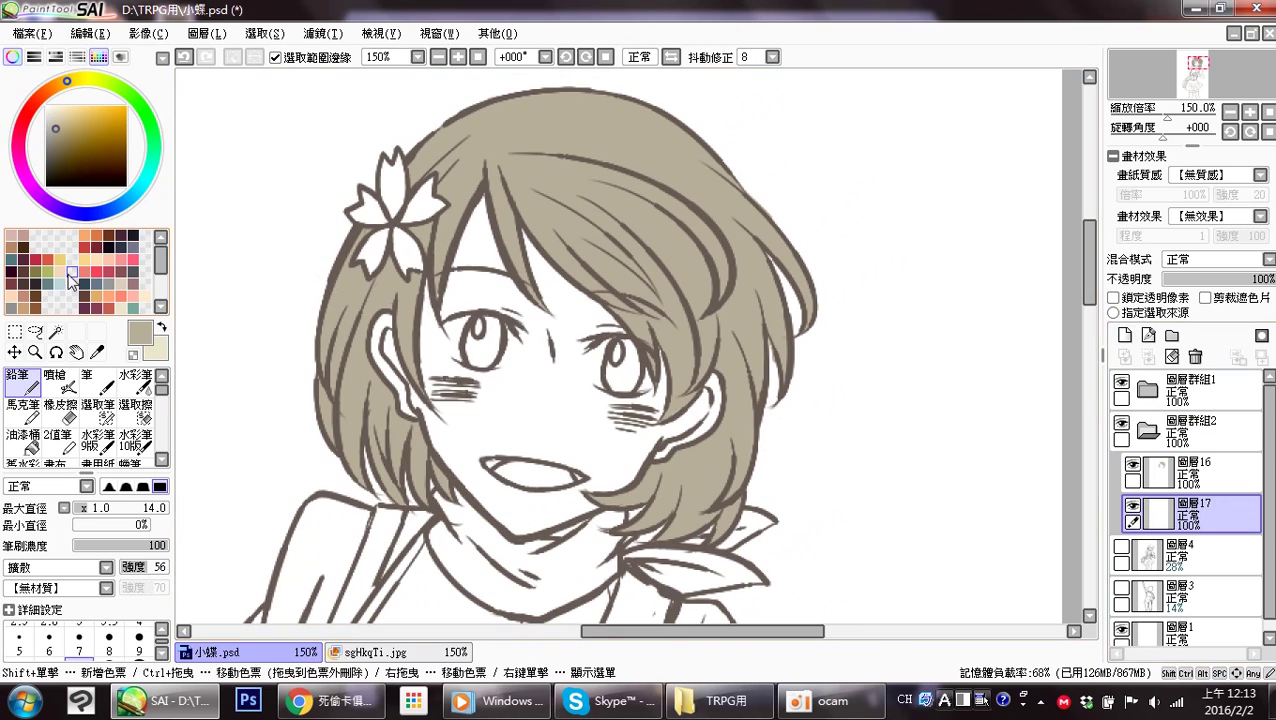
pyautogui.click(13, 292)
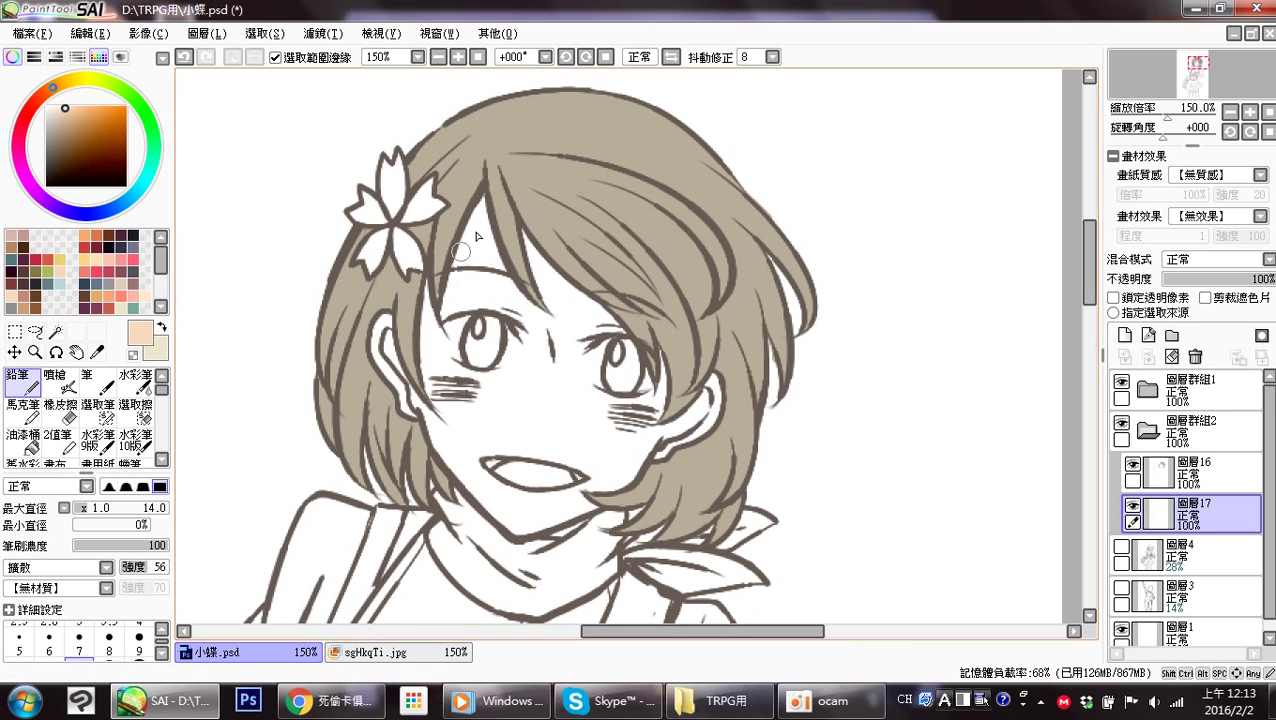
# Outline the inside of the face and ears in light peach and fill the face with the Bucket.
pyautogui.moveTo(492, 182)
pyautogui.mouseDown()
pyautogui.moveTo(414, 336)
pyautogui.moveTo(386, 302)
pyautogui.moveTo(386, 366)
pyautogui.moveTo(385, 322)
pyautogui.moveTo(418, 404)
pyautogui.moveTo(394, 362)
pyautogui.moveTo(514, 525)
pyautogui.moveTo(566, 508)
pyautogui.moveTo(545, 519)
pyautogui.moveTo(559, 527)
pyautogui.moveTo(578, 510)
pyautogui.mouseUp()
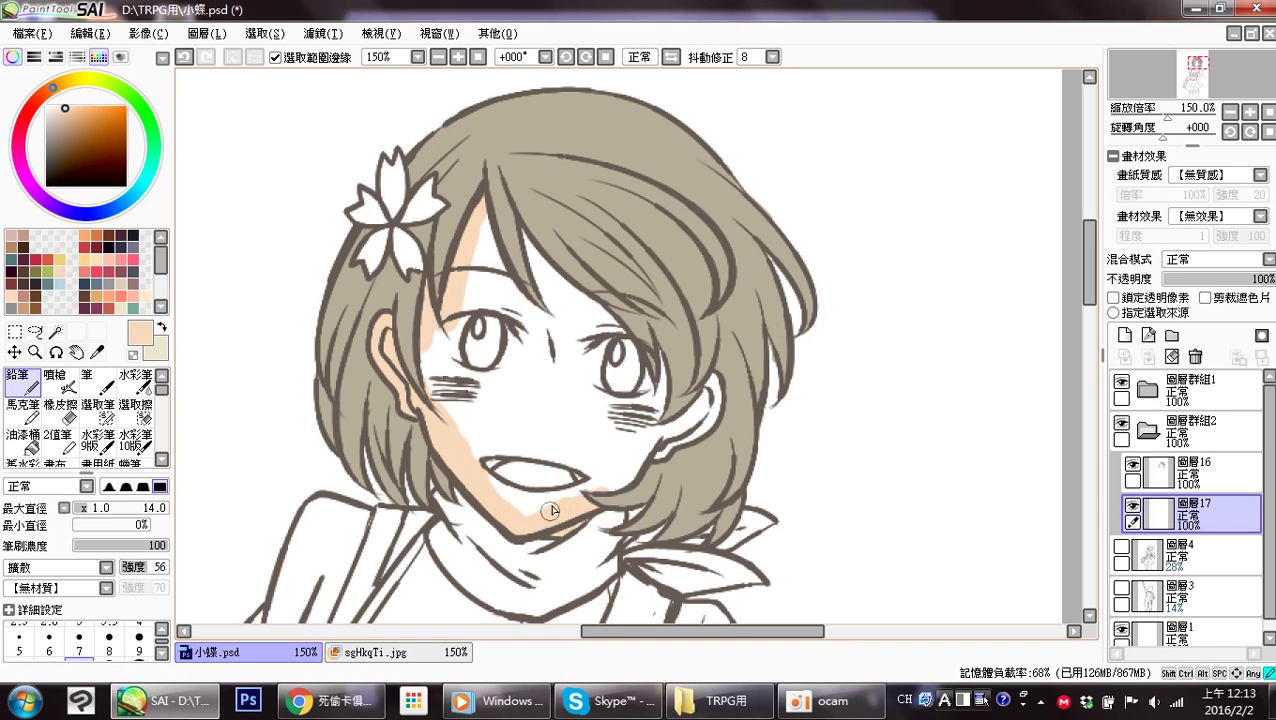
pyautogui.moveTo(586, 497)
pyautogui.mouseDown()
pyautogui.moveTo(681, 438)
pyautogui.moveTo(716, 388)
pyautogui.mouseUp()
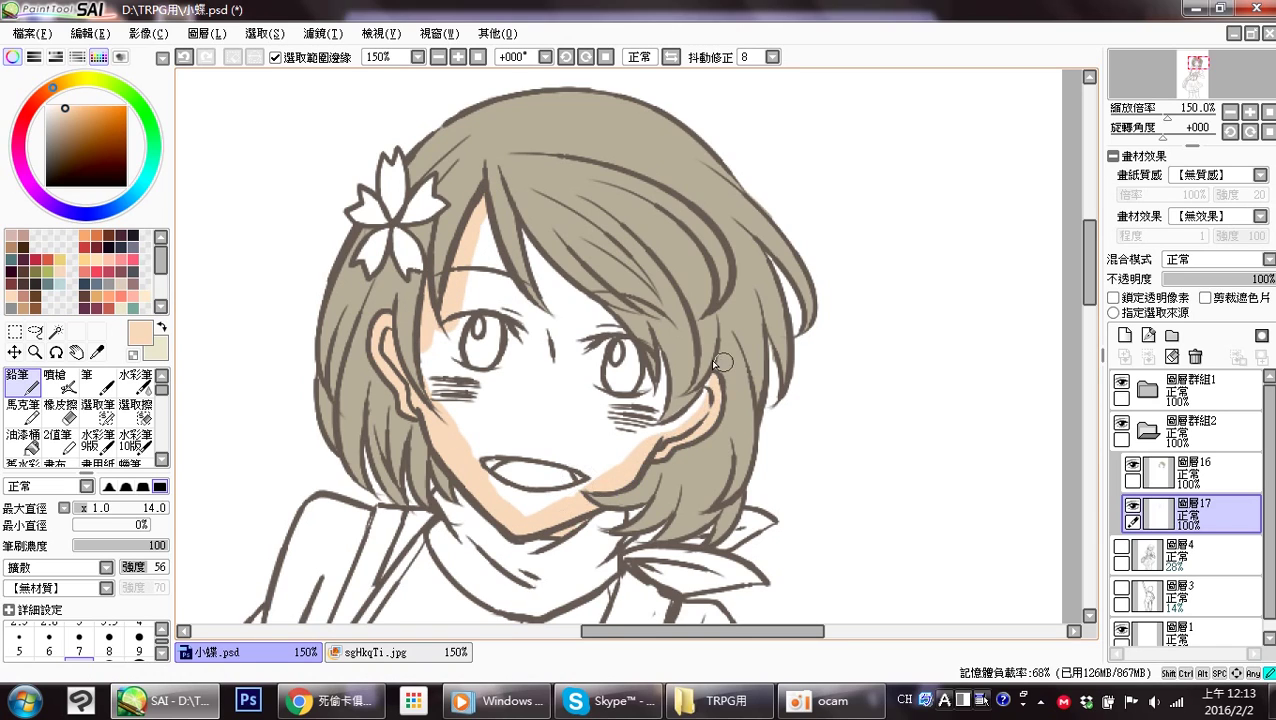
pyautogui.click(22, 438)
pyautogui.click(521, 390)
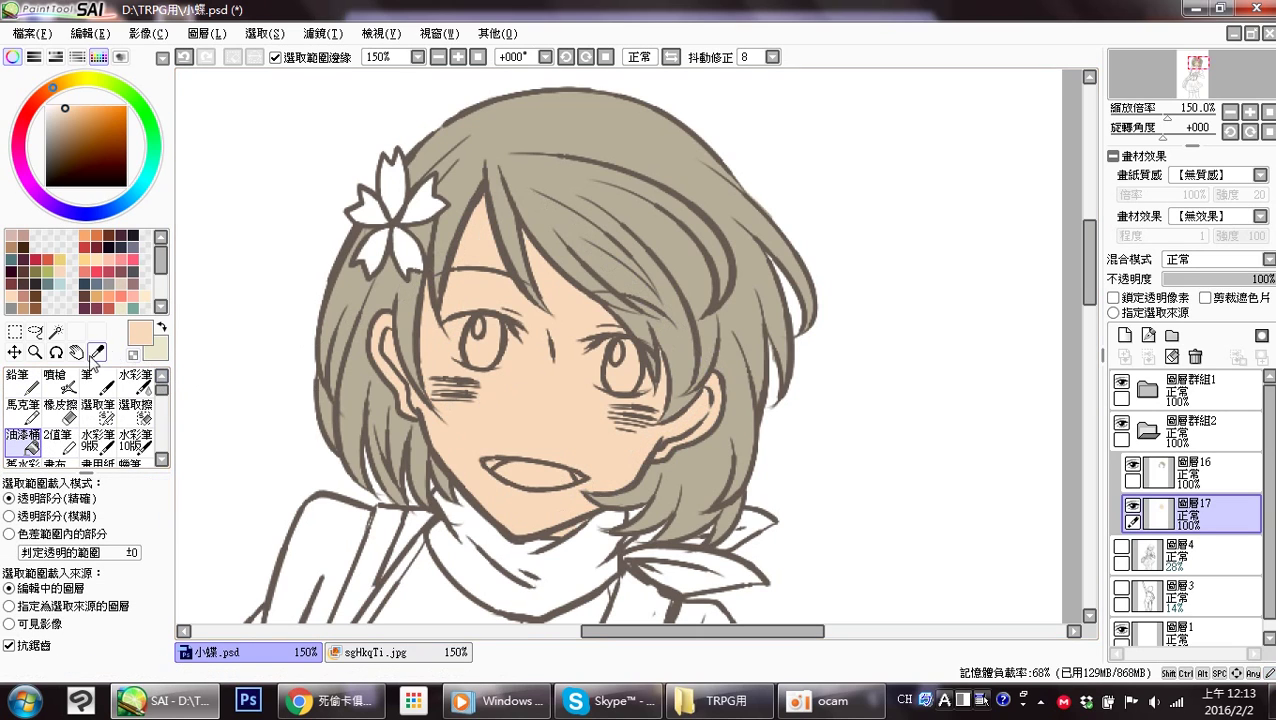
# Paint the fingers and back of the hand holding the camera in light peach with the Pencil.
pyautogui.click(22, 380)
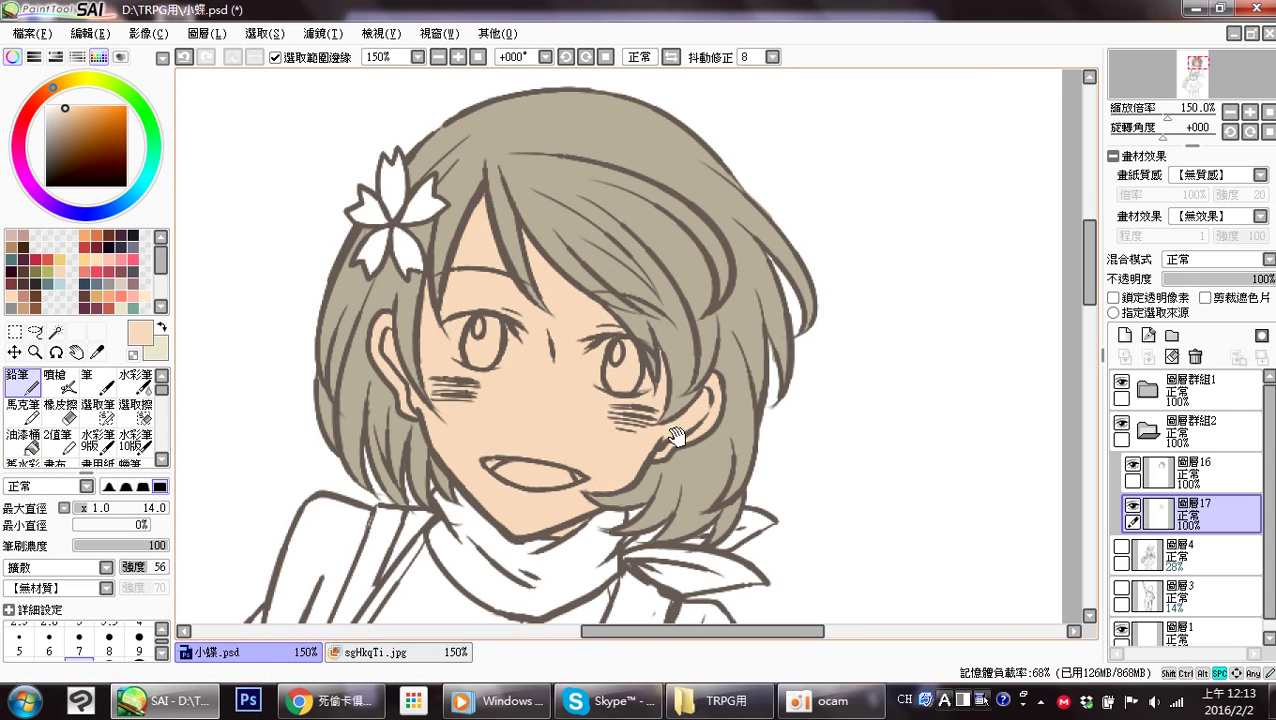
pyautogui.moveTo(677, 437); pyautogui.dragTo(615, 132)
pyautogui.moveTo(642, 450); pyautogui.dragTo(638, 302)
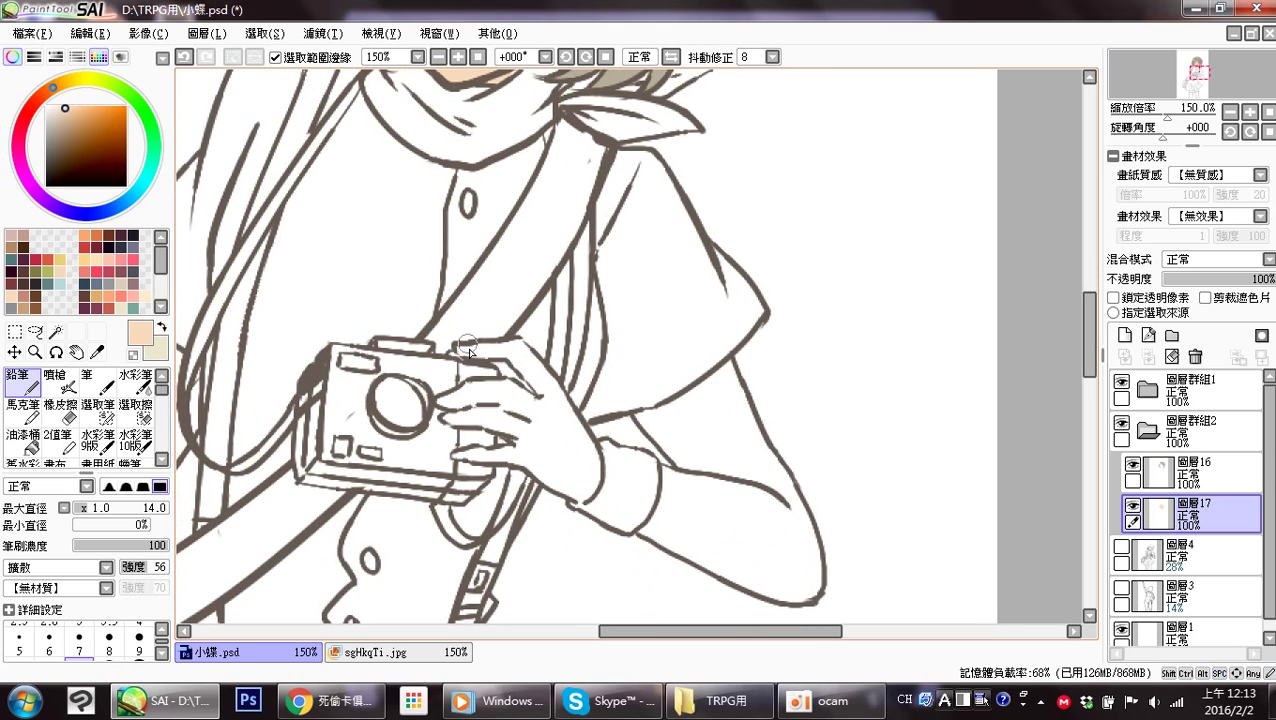
pyautogui.moveTo(467, 350)
pyautogui.mouseDown()
pyautogui.moveTo(520, 346)
pyautogui.moveTo(536, 370)
pyautogui.moveTo(514, 357)
pyautogui.moveTo(557, 408)
pyautogui.mouseUp()
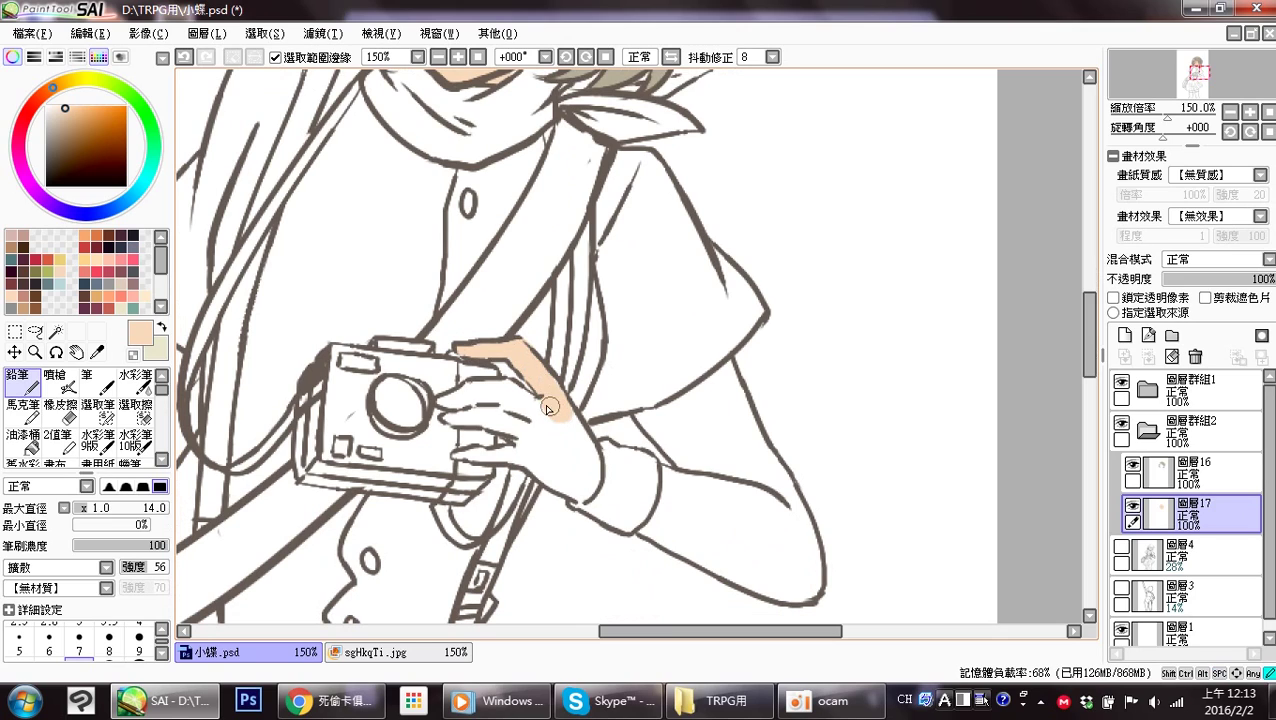
pyautogui.press('e')
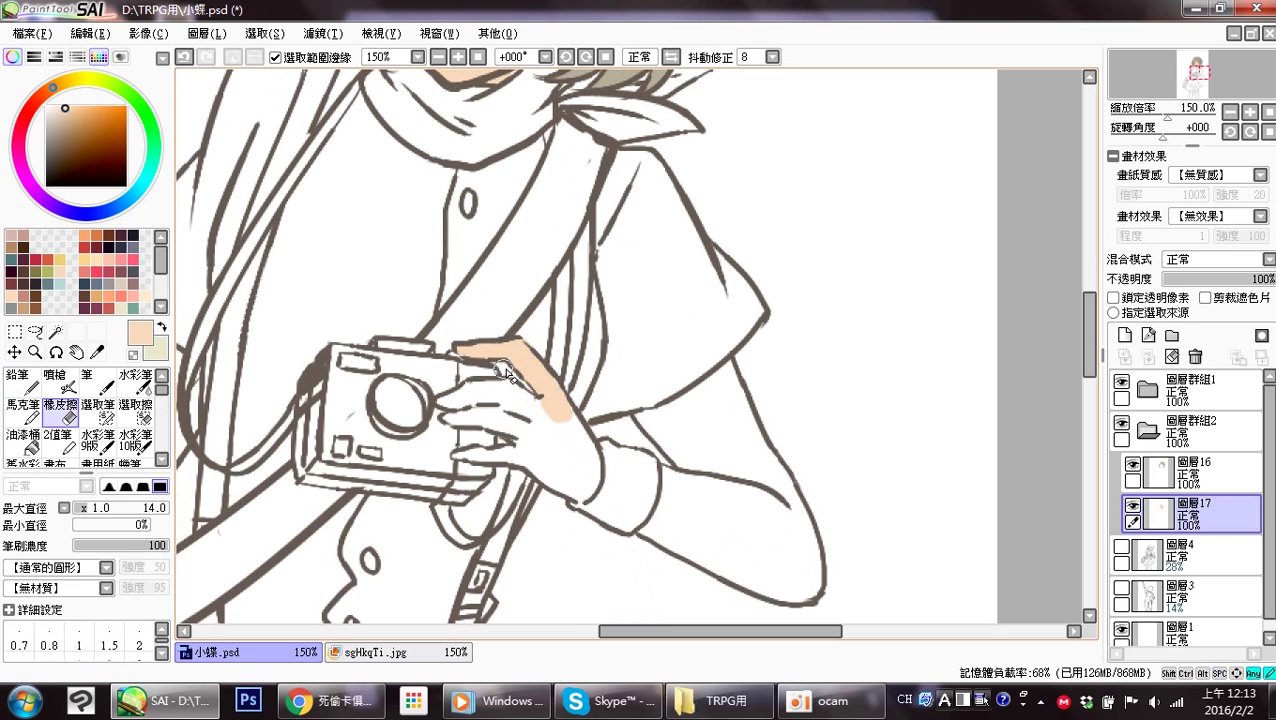
pyautogui.press('n')
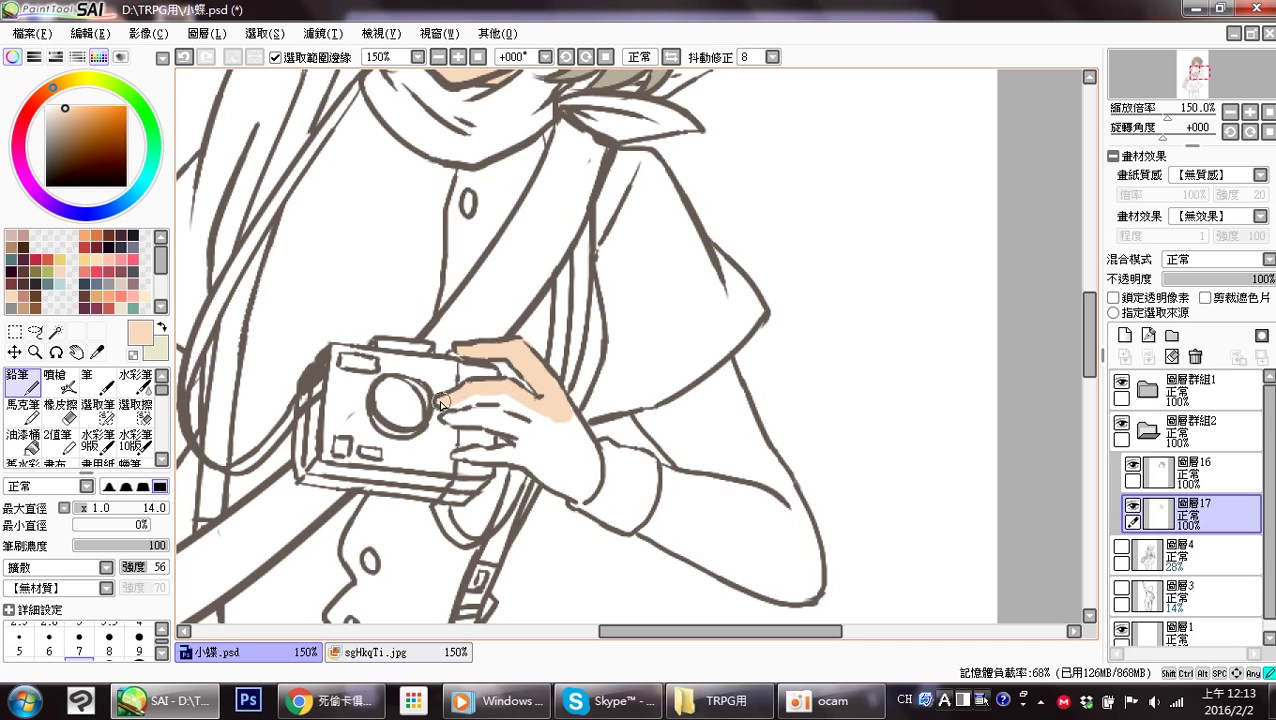
pyautogui.moveTo(465, 398)
pyautogui.mouseDown()
pyautogui.moveTo(519, 418)
pyautogui.moveTo(448, 416)
pyautogui.moveTo(567, 435)
pyautogui.mouseUp()
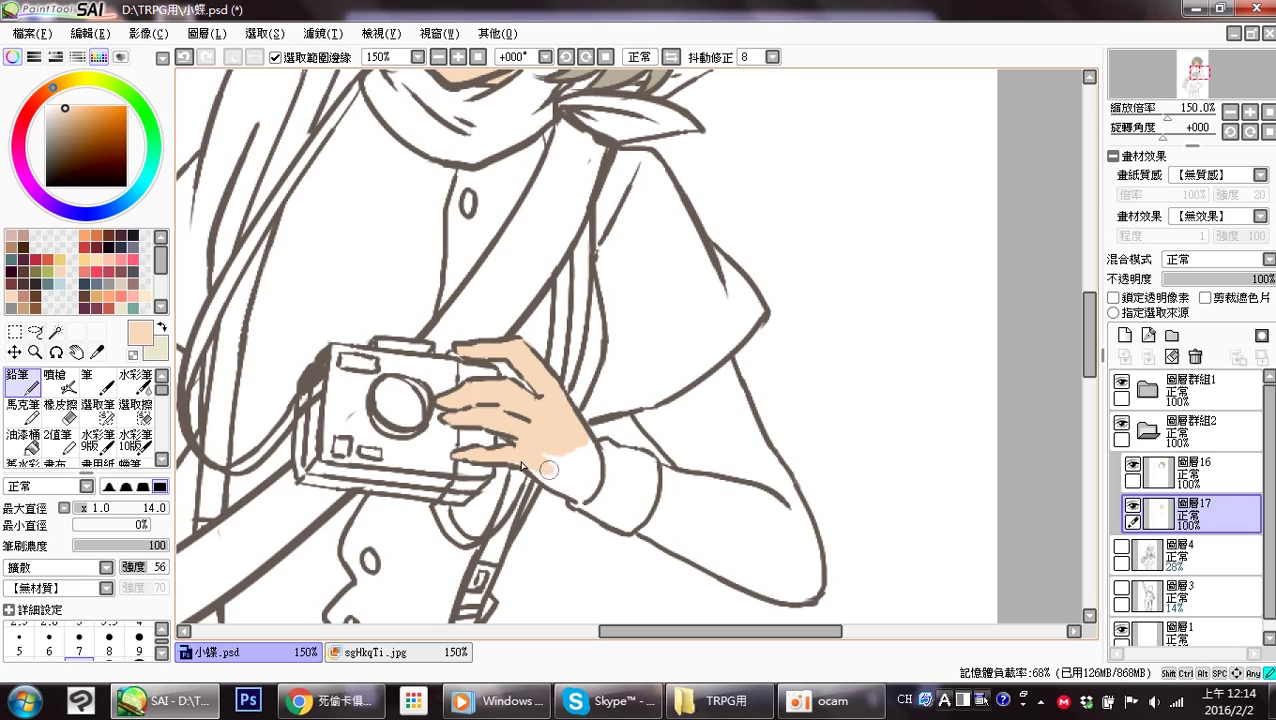
# Finish the hand in light peach, outline the upper arm and forearm, and fill them with the Bucket.
pyautogui.moveTo(540, 467)
pyautogui.mouseDown()
pyautogui.moveTo(580, 496)
pyautogui.moveTo(577, 470)
pyautogui.moveTo(546, 448)
pyautogui.moveTo(581, 471)
pyautogui.moveTo(585, 443)
pyautogui.moveTo(590, 490)
pyautogui.moveTo(590, 458)
pyautogui.moveTo(636, 435)
pyautogui.moveTo(471, 319)
pyautogui.moveTo(483, 269)
pyautogui.moveTo(525, 322)
pyautogui.moveTo(492, 310)
pyautogui.moveTo(498, 357)
pyautogui.moveTo(489, 348)
pyautogui.moveTo(466, 373)
pyautogui.moveTo(548, 398)
pyautogui.moveTo(526, 384)
pyautogui.moveTo(492, 378)
pyautogui.moveTo(585, 430)
pyautogui.moveTo(519, 393)
pyautogui.moveTo(606, 434)
pyautogui.moveTo(641, 431)
pyautogui.moveTo(626, 365)
pyautogui.moveTo(640, 380)
pyautogui.moveTo(574, 283)
pyautogui.mouseUp()
pyautogui.moveTo(559, 206)
pyautogui.mouseDown()
pyautogui.moveTo(578, 259)
pyautogui.moveTo(554, 208)
pyautogui.moveTo(535, 237)
pyautogui.moveTo(542, 222)
pyautogui.moveTo(482, 254)
pyautogui.mouseUp()
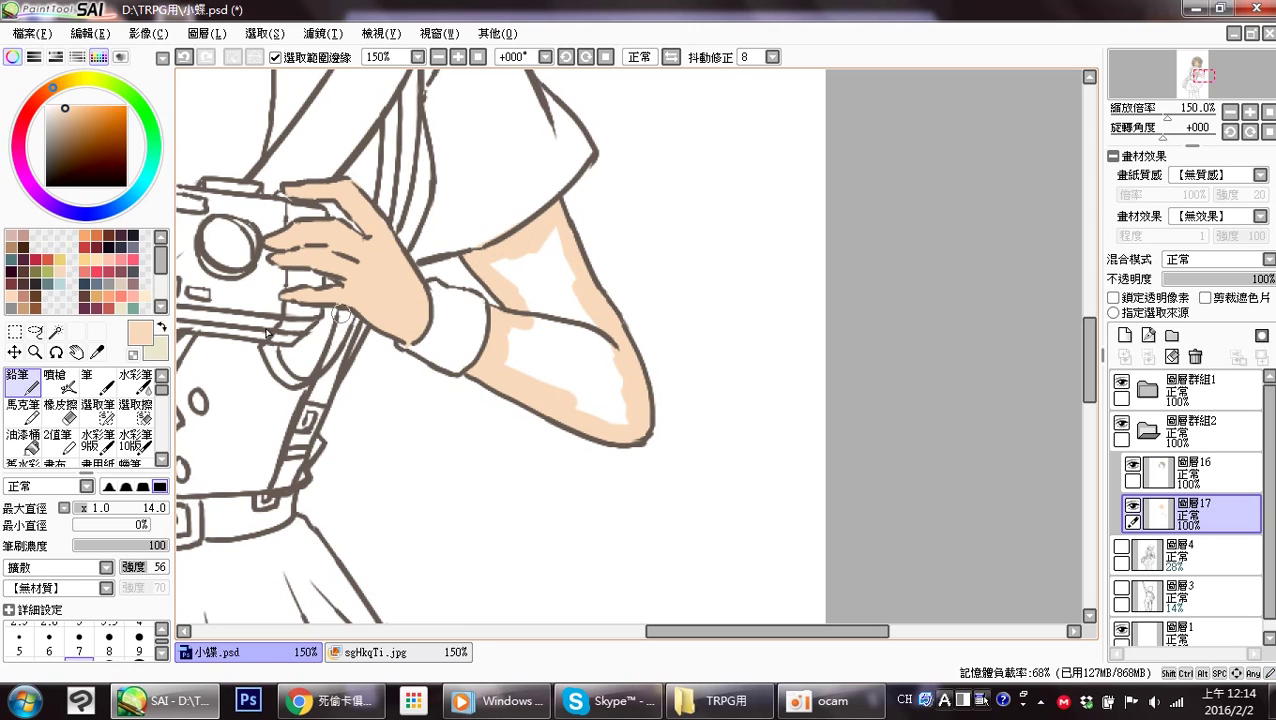
pyautogui.click(24, 442)
pyautogui.click(491, 371)
pyautogui.click(22, 380)
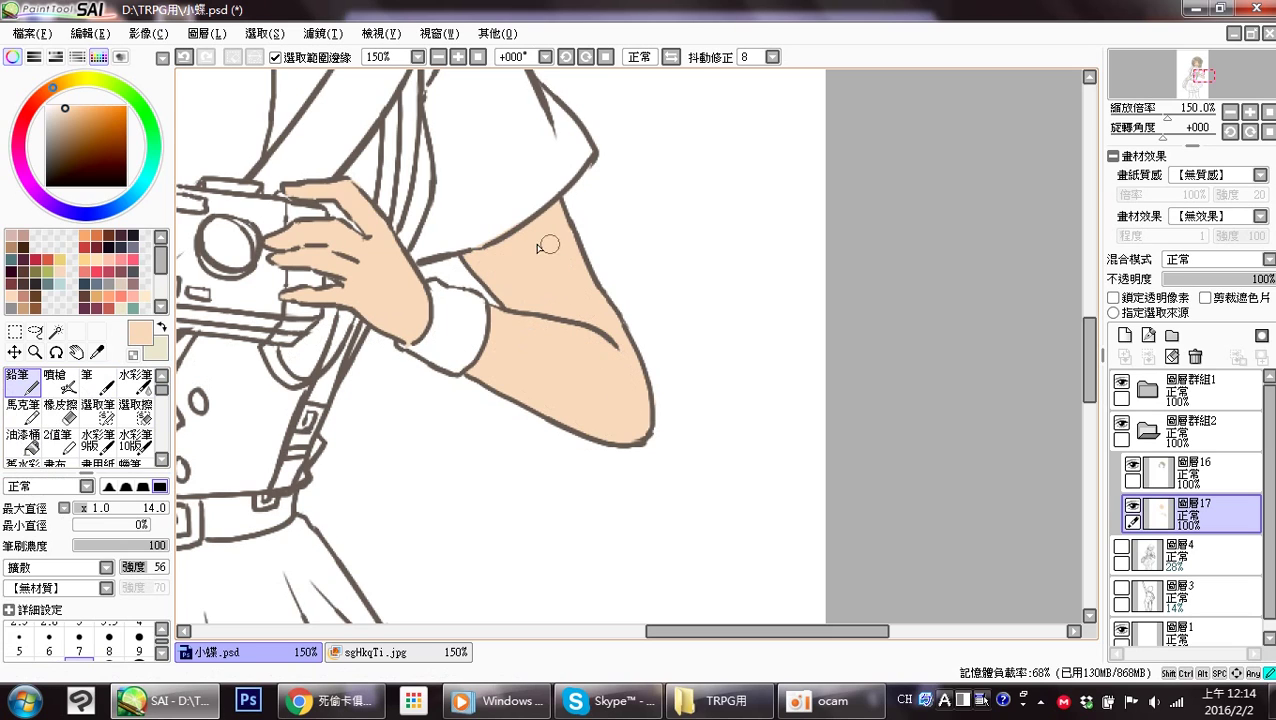
pyautogui.moveTo(447, 263); pyautogui.dragTo(657, 442)
pyautogui.moveTo(478, 236); pyautogui.dragTo(511, 625)
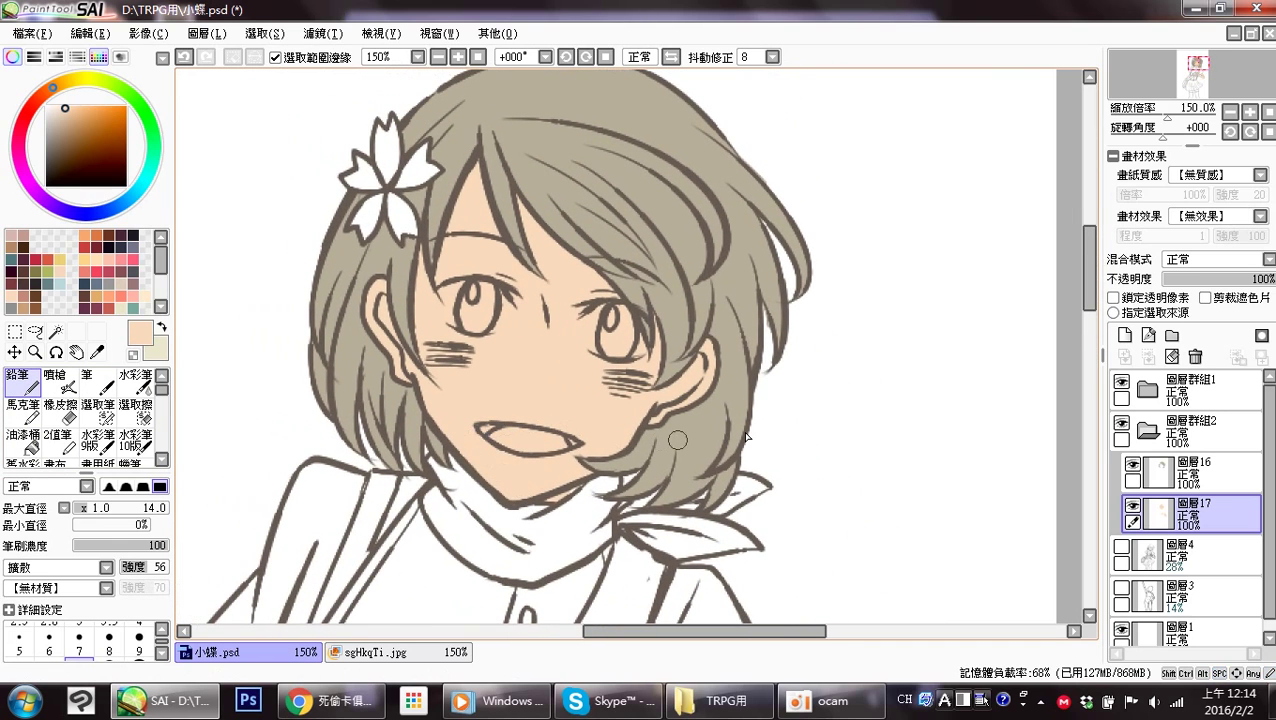
pyautogui.moveTo(877, 379); pyautogui.dragTo(828, 412)
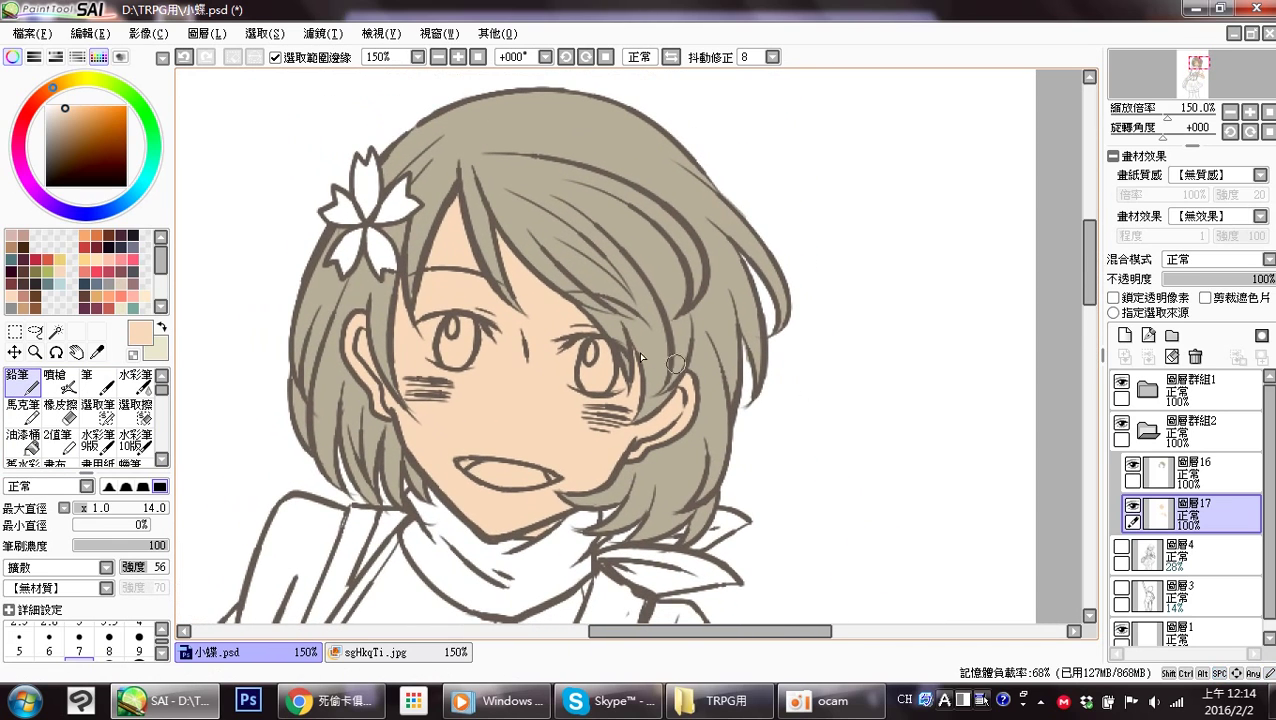
# Add a new layer above 圖層4 and fill it with pale cream as the background using the Bucket.
pyautogui.click(125, 306)
pyautogui.click(24, 440)
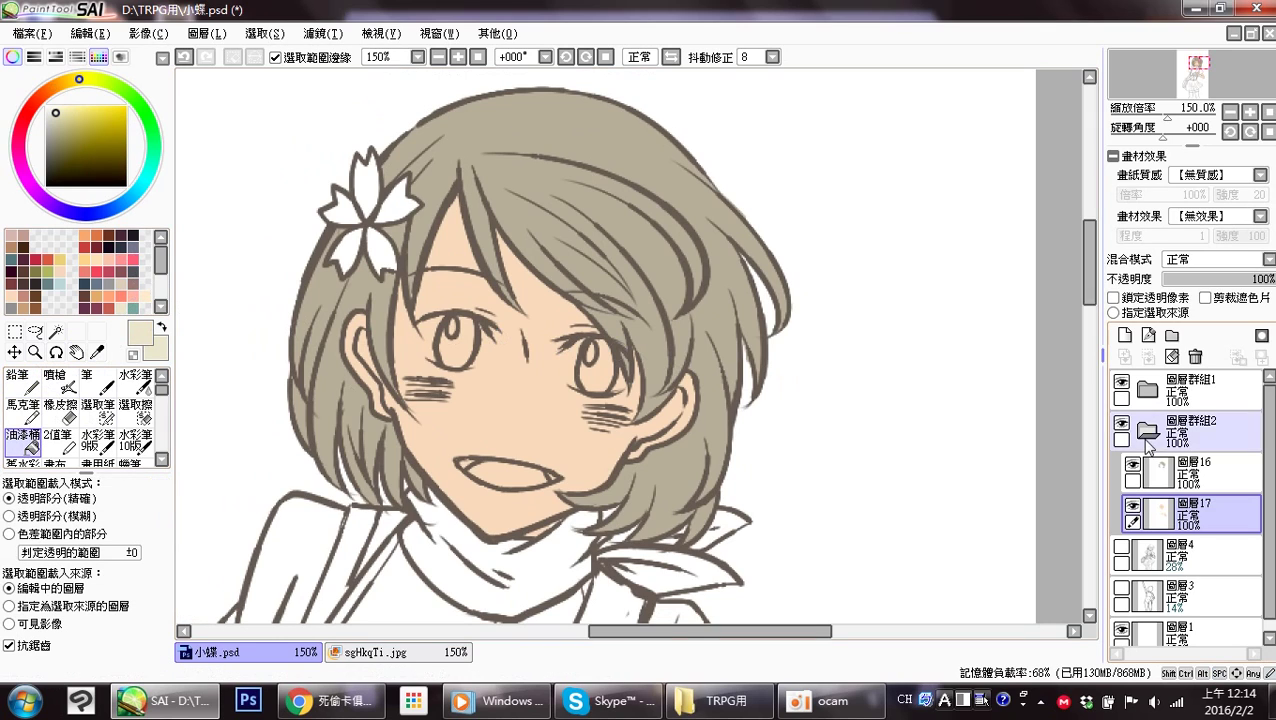
pyautogui.click(1205, 557)
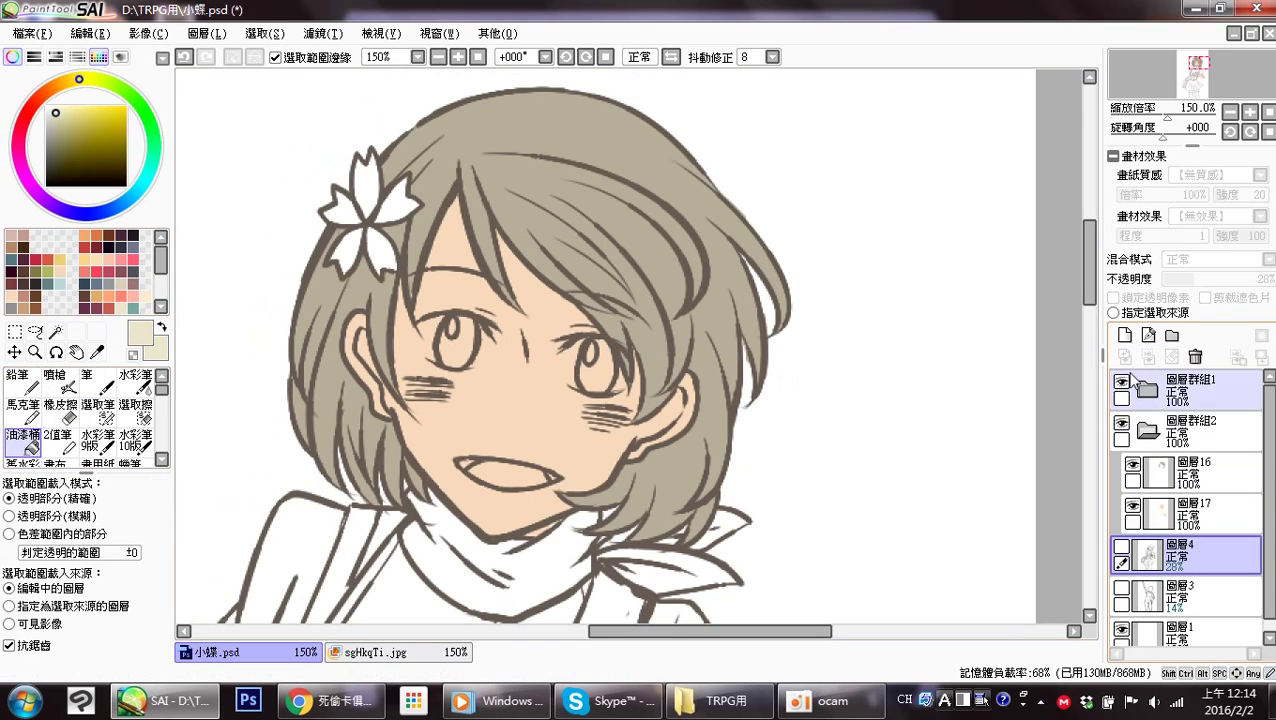
pyautogui.click(1124, 336)
pyautogui.click(824, 452)
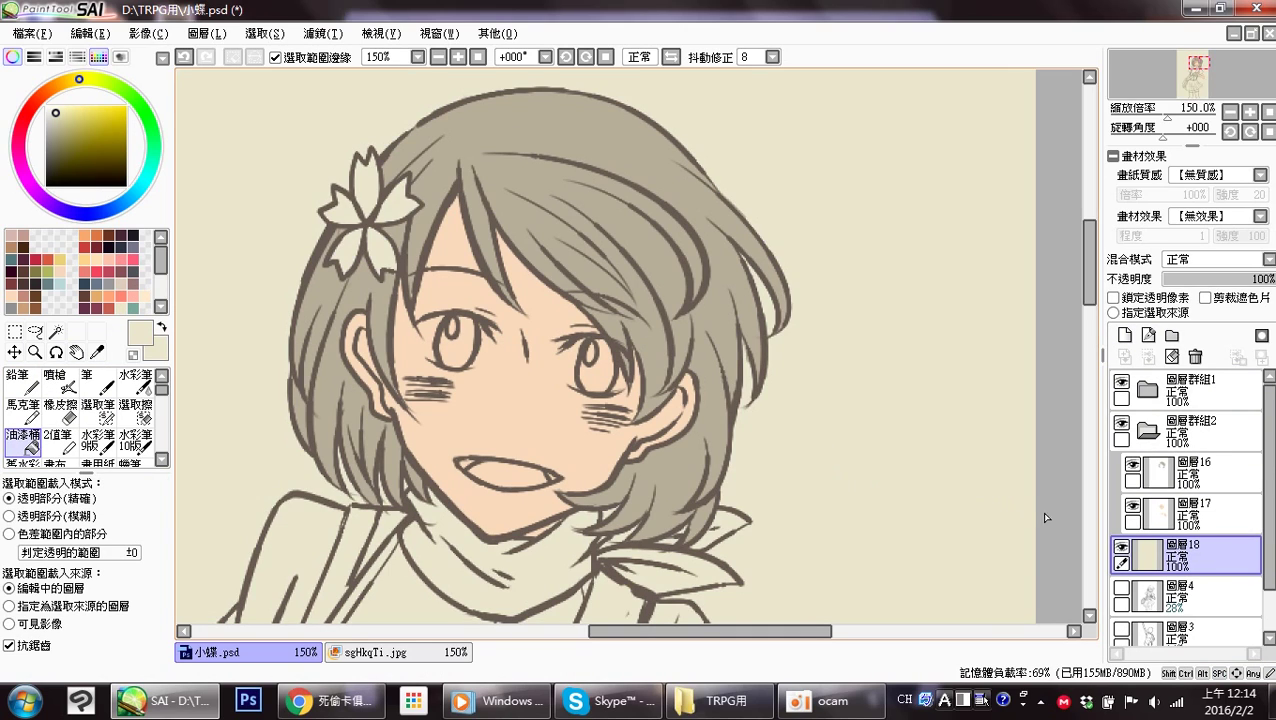
# Add a new layer above the skin layer 圖層17 and paint the whites of both eyes in white with the Pencil.
pyautogui.click(1212, 513)
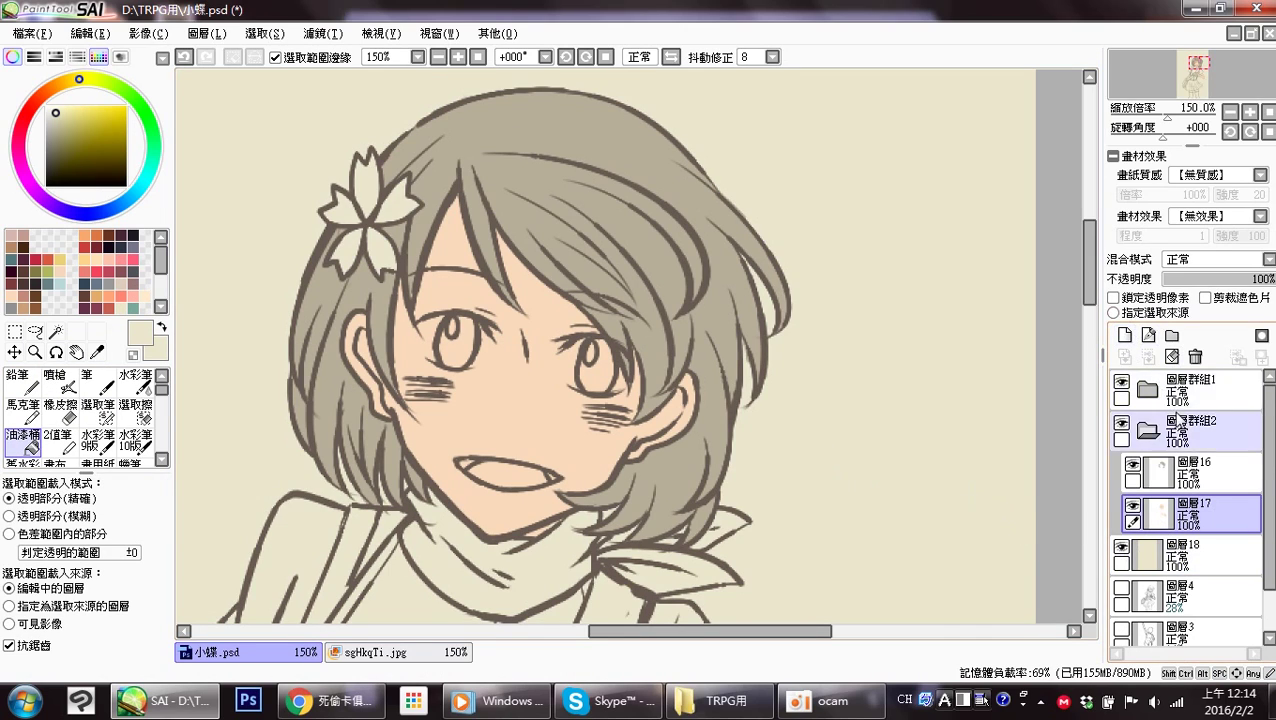
pyautogui.click(1124, 336)
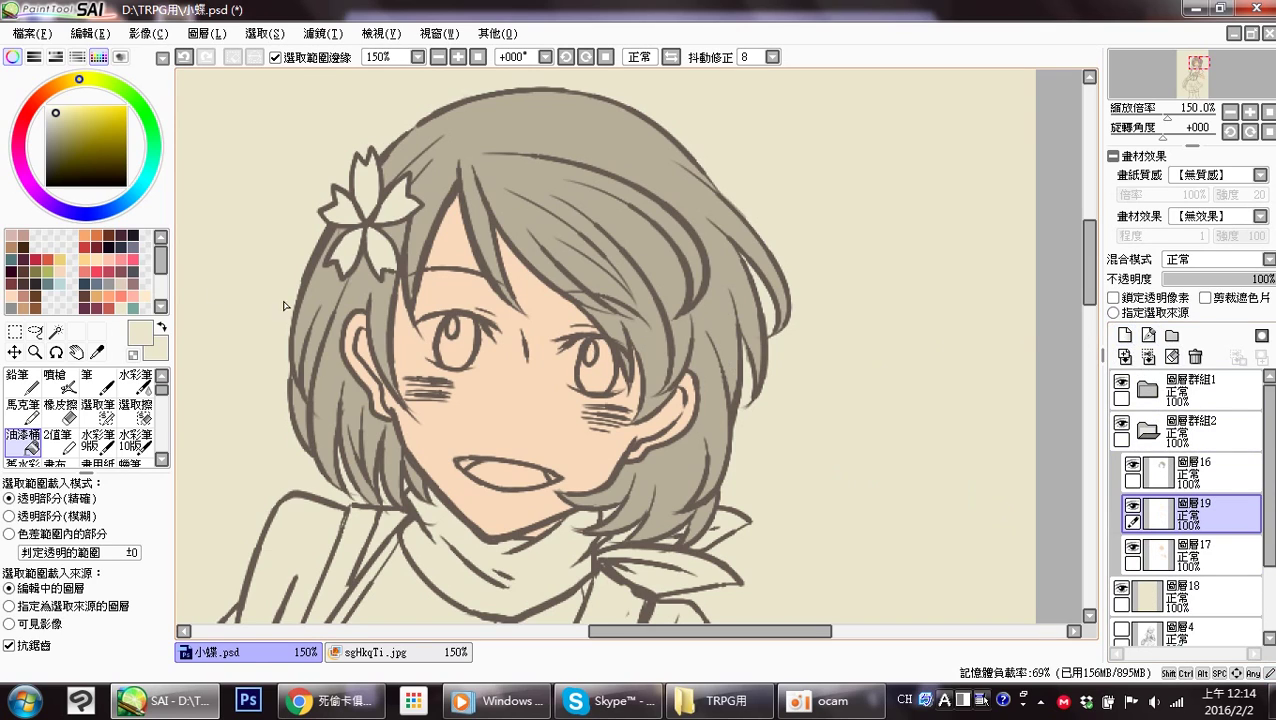
pyautogui.click(46, 106)
pyautogui.click(22, 382)
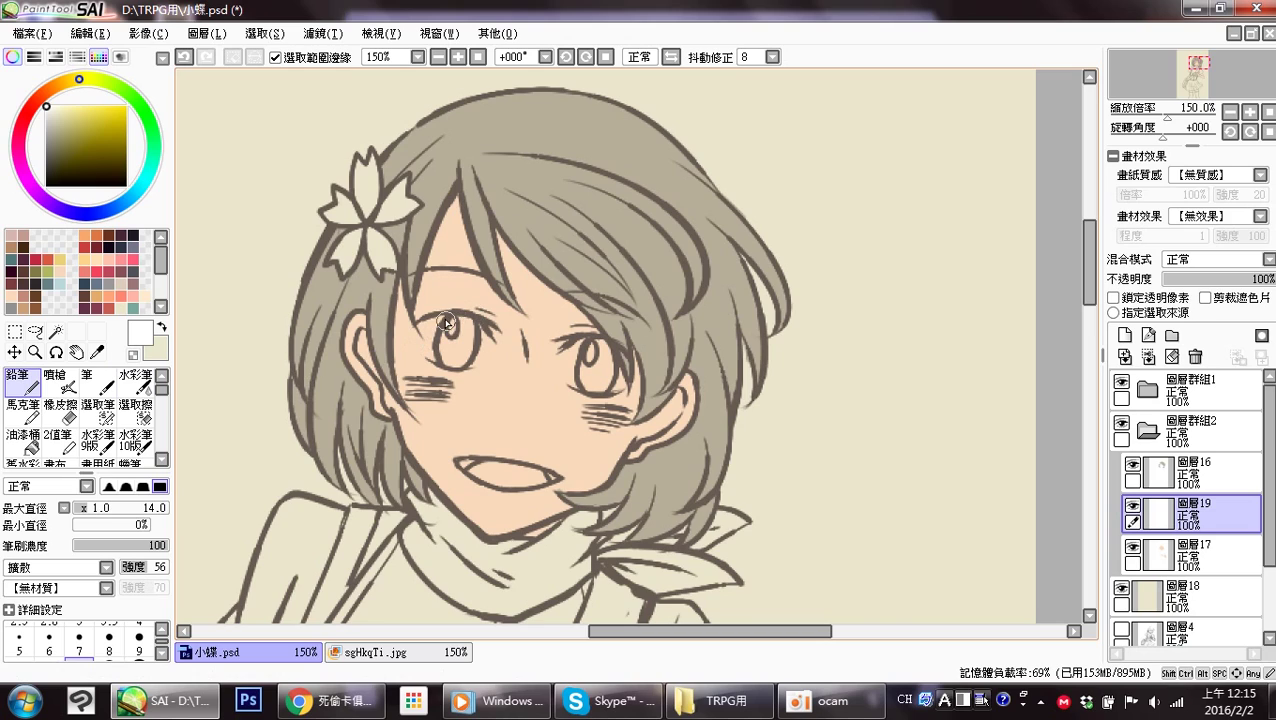
pyautogui.moveTo(435, 325)
pyautogui.mouseDown()
pyautogui.moveTo(422, 340)
pyautogui.moveTo(416, 326)
pyautogui.moveTo(450, 348)
pyautogui.moveTo(450, 325)
pyautogui.moveTo(463, 338)
pyautogui.mouseUp()
pyautogui.moveTo(587, 387)
pyautogui.mouseDown()
pyautogui.moveTo(598, 372)
pyautogui.moveTo(588, 346)
pyautogui.mouseUp()
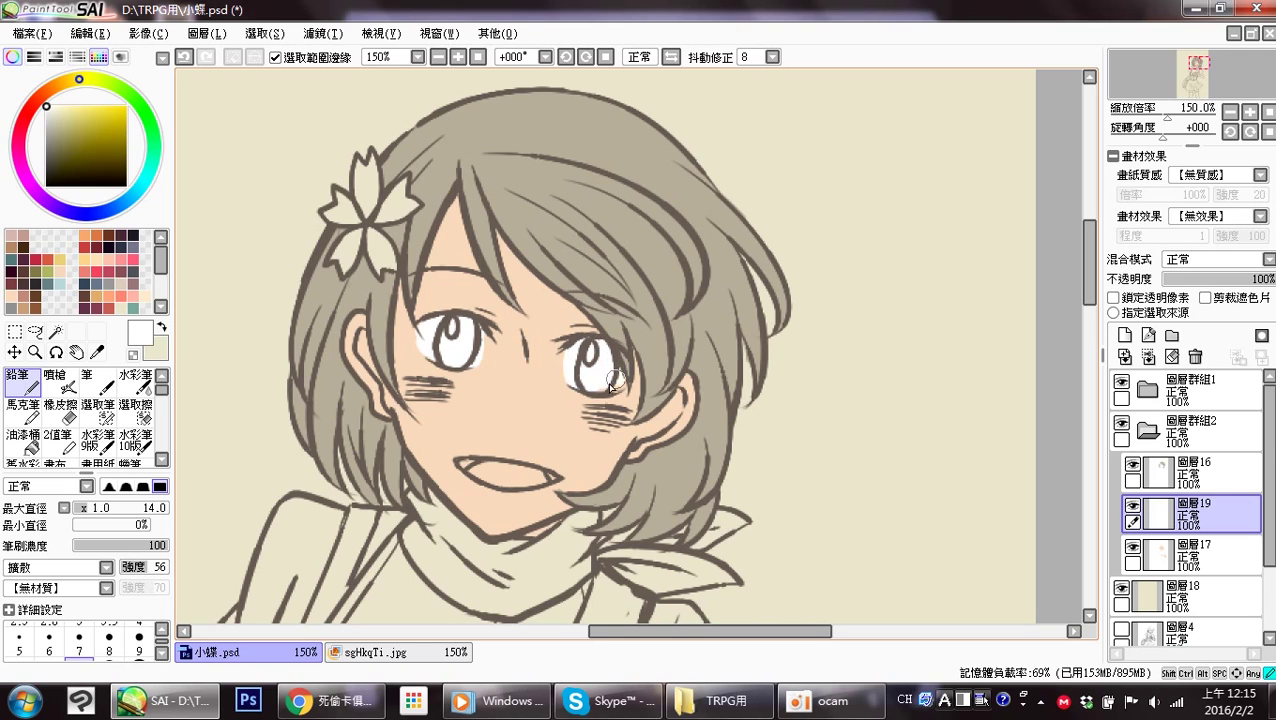
pyautogui.moveTo(584, 383)
pyautogui.mouseDown()
pyautogui.moveTo(588, 358)
pyautogui.moveTo(597, 373)
pyautogui.mouseUp()
# Lock the eye-white layer's transparent pixels and shade the upper part of both eye whites in light gray.
pyautogui.click(1114, 298)
pyautogui.click(53, 117)
pyautogui.moveTo(420, 337)
pyautogui.mouseDown()
pyautogui.moveTo(445, 325)
pyautogui.moveTo(478, 338)
pyautogui.moveTo(430, 318)
pyautogui.mouseUp()
pyautogui.moveTo(560, 358)
pyautogui.mouseDown()
pyautogui.moveTo(642, 375)
pyautogui.moveTo(600, 339)
pyautogui.mouseUp()
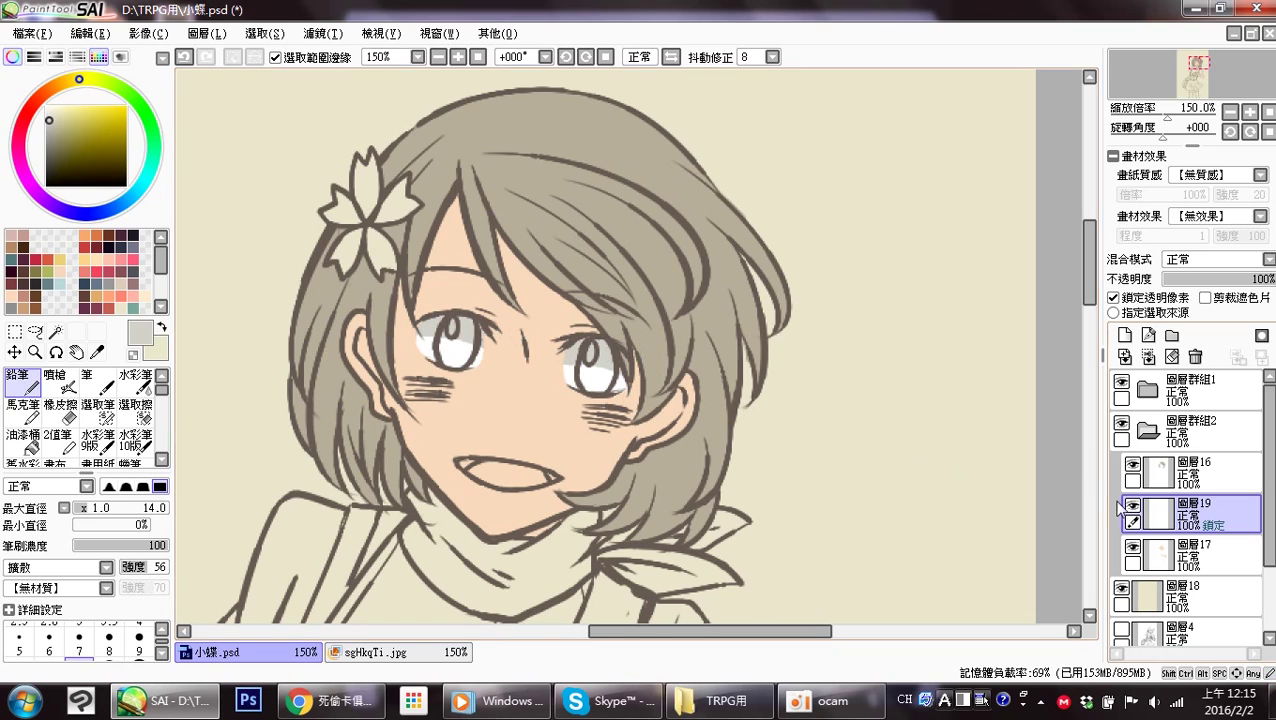
# Add a new layer above 圖層19, sample the iris green from sgHkqTi.jpg, and paint both irises with it.
pyautogui.click(1124, 335)
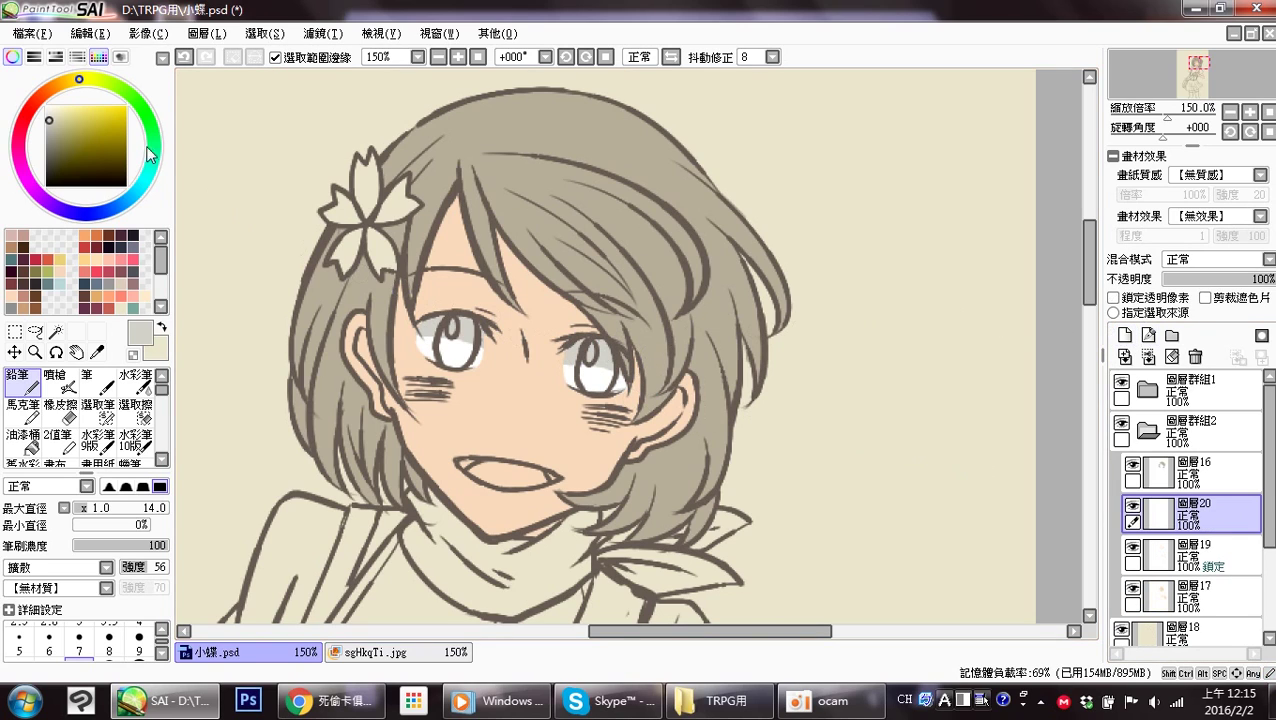
pyautogui.click(372, 652)
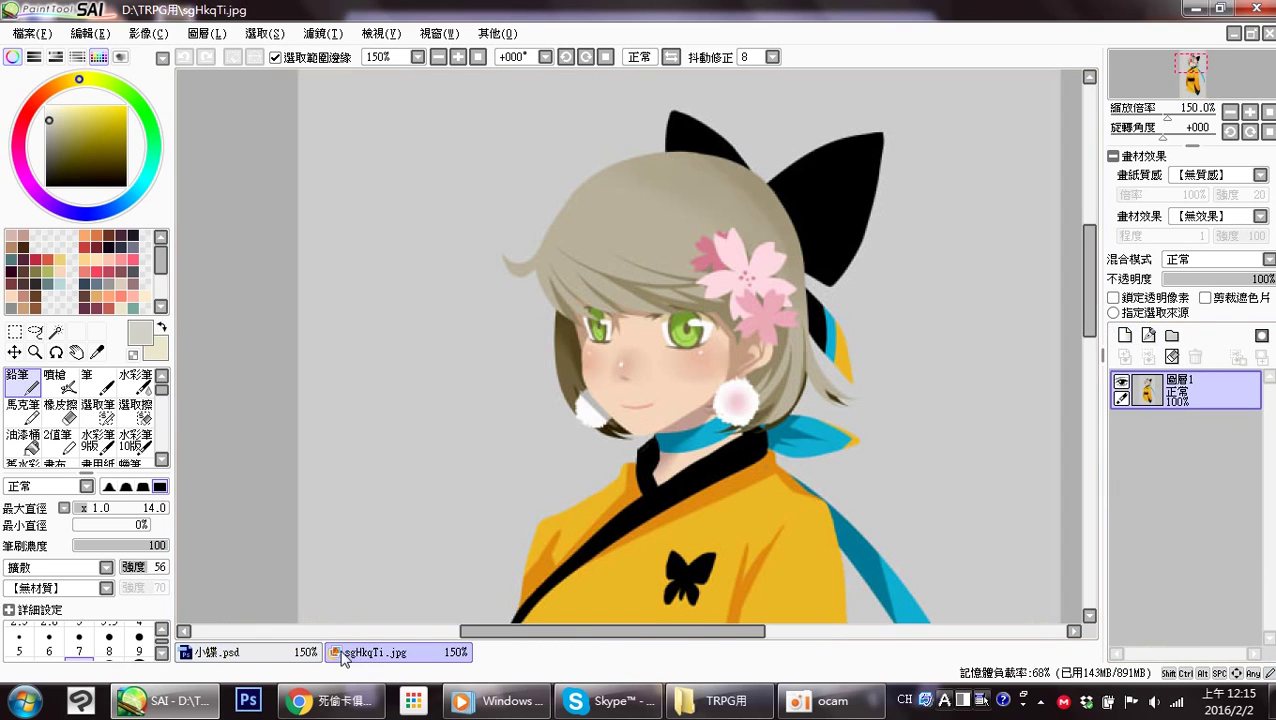
pyautogui.keyDown('alt'); pyautogui.click(683, 338); pyautogui.keyUp('alt')
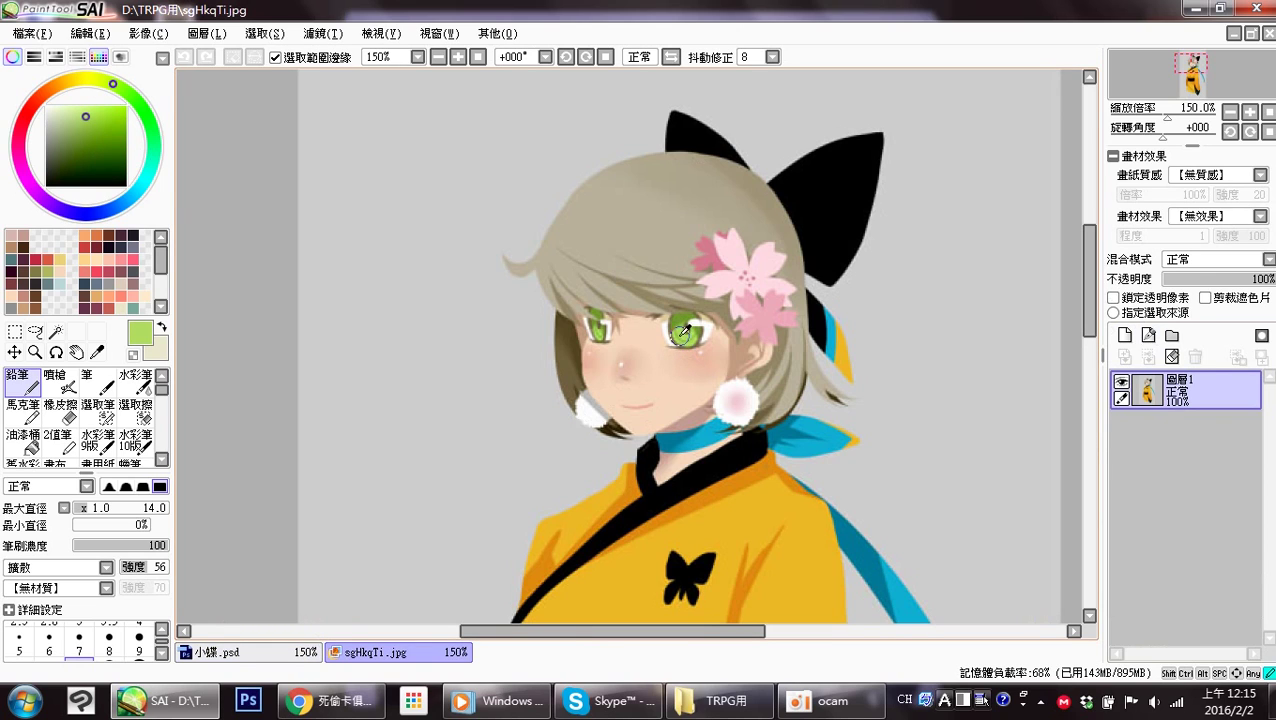
pyautogui.click(268, 656)
pyautogui.moveTo(602, 354)
pyautogui.mouseDown()
pyautogui.moveTo(590, 368)
pyautogui.moveTo(603, 379)
pyautogui.mouseUp()
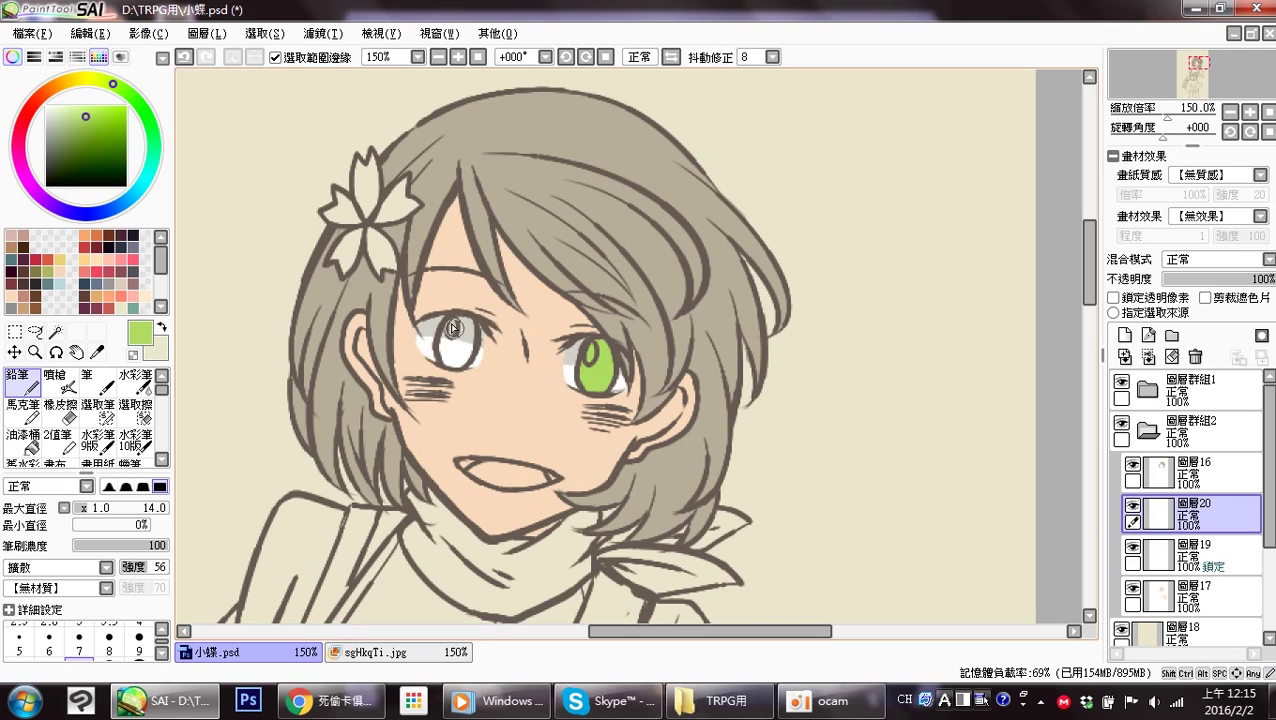
pyautogui.moveTo(455, 325)
pyautogui.mouseDown()
pyautogui.moveTo(453, 358)
pyautogui.moveTo(462, 327)
pyautogui.mouseUp()
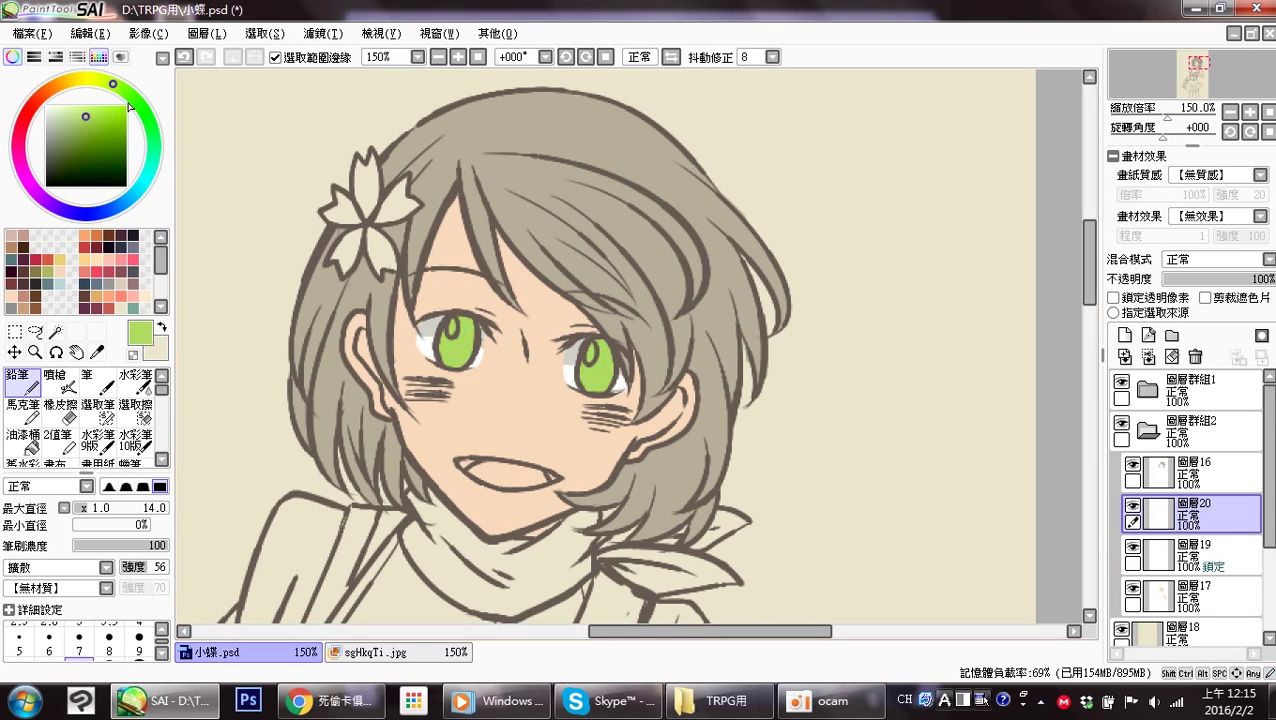
# Lock the iris layer's transparent pixels and shade the upper half of both irises in a darker green.
pyautogui.moveTo(85, 118); pyautogui.dragTo(78, 127)
pyautogui.moveTo(113, 86); pyautogui.dragTo(121, 90)
pyautogui.click(1132, 507)
pyautogui.click(1132, 507)
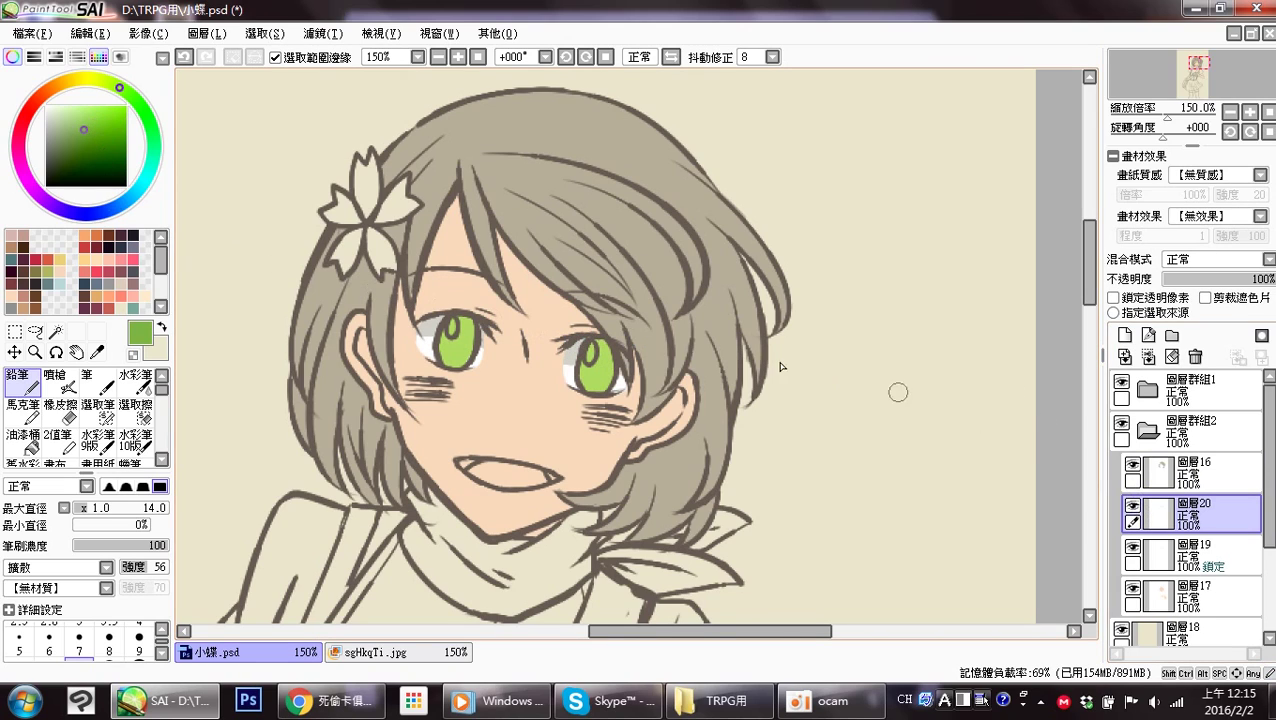
pyautogui.click(1111, 297)
pyautogui.moveTo(572, 365); pyautogui.dragTo(620, 380)
pyautogui.moveTo(433, 338); pyautogui.dragTo(473, 346)
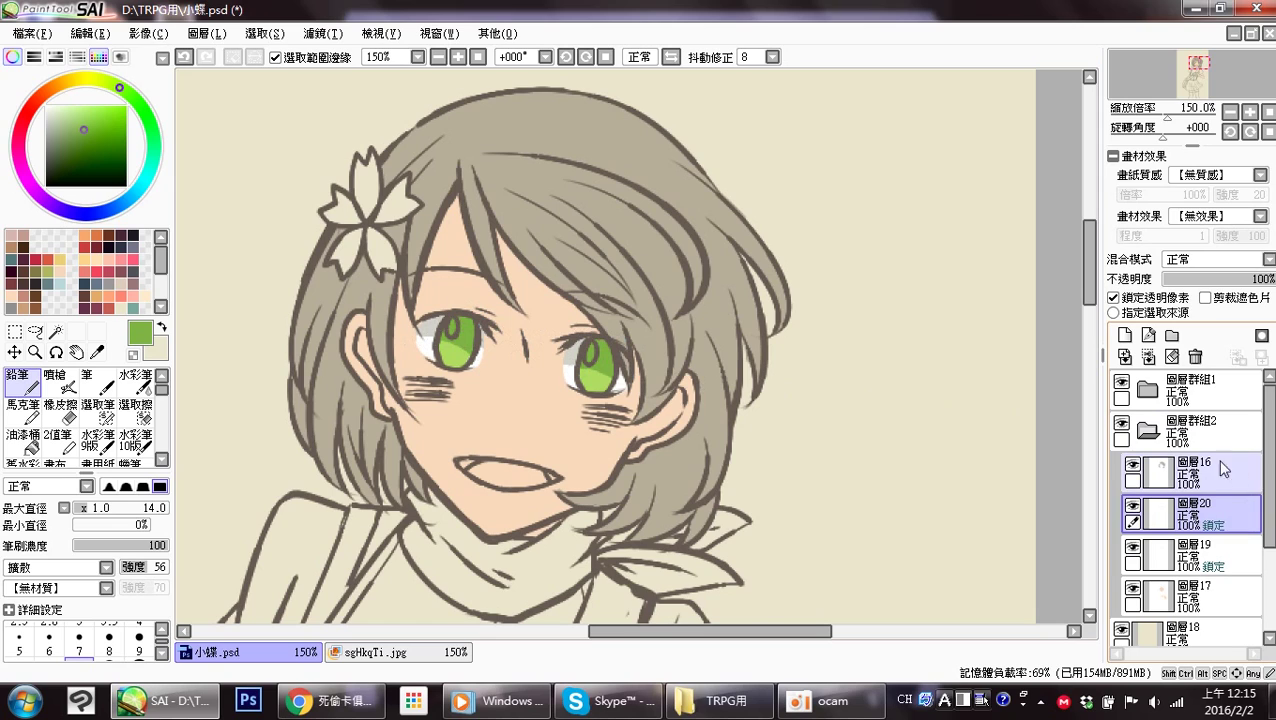
# Erase the inner pupil lines in both eyes on the line-art layer 圖層7 with the Eraser.
pyautogui.click(1147, 432)
pyautogui.click(1153, 395)
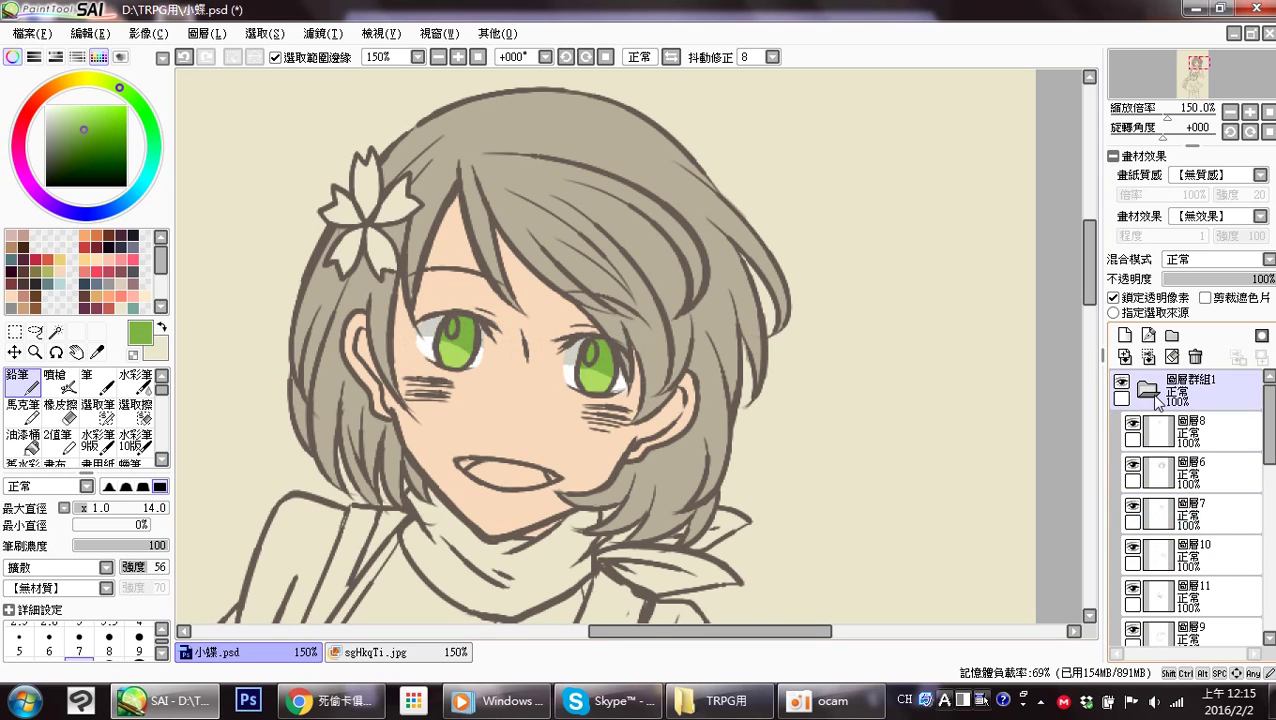
pyautogui.click(1132, 466)
pyautogui.click(1132, 466)
pyautogui.click(1160, 512)
pyautogui.click(1133, 508)
pyautogui.click(1133, 508)
pyautogui.press('e')
pyautogui.moveTo(595, 353); pyautogui.dragTo(597, 360)
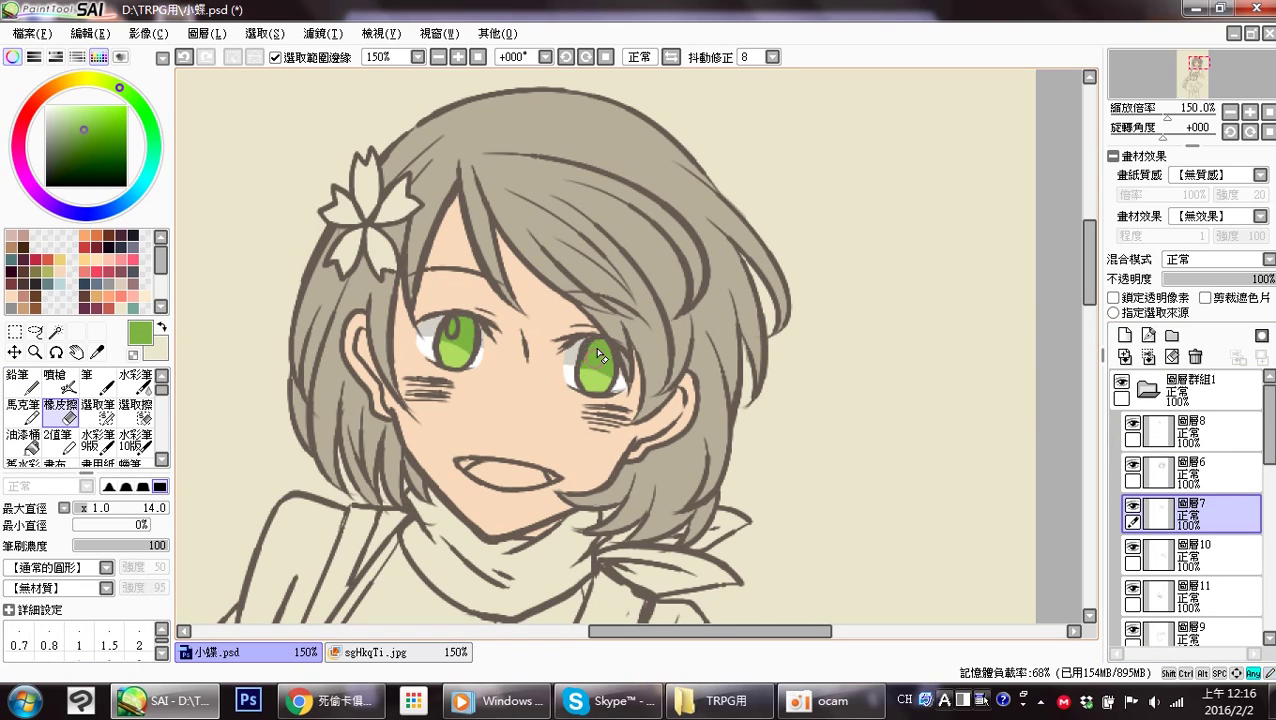
pyautogui.moveTo(592, 357); pyautogui.dragTo(595, 345)
pyautogui.moveTo(458, 318); pyautogui.dragTo(459, 351)
pyautogui.press('n')
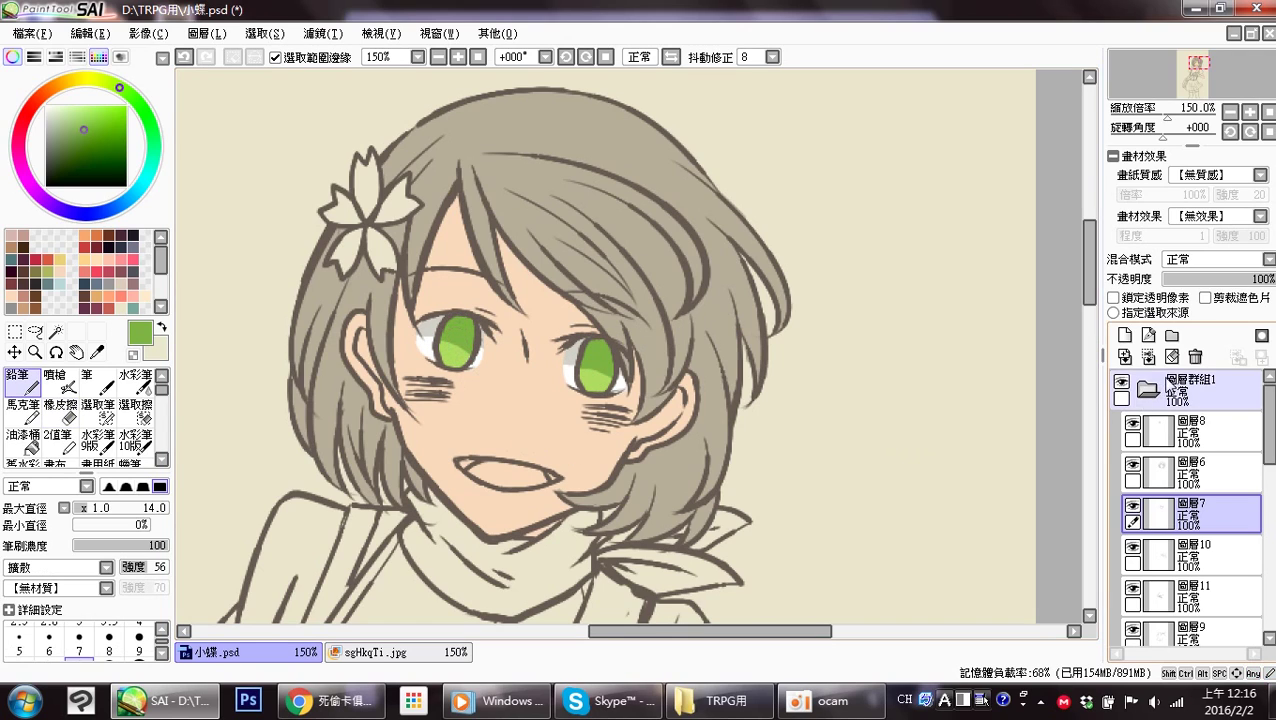
# Return to the iris layer 圖層20 and paint a dark green pupil in the center of each eye.
pyautogui.click(1148, 391)
pyautogui.click(1160, 512)
pyautogui.click(1132, 547)
pyautogui.click(1132, 547)
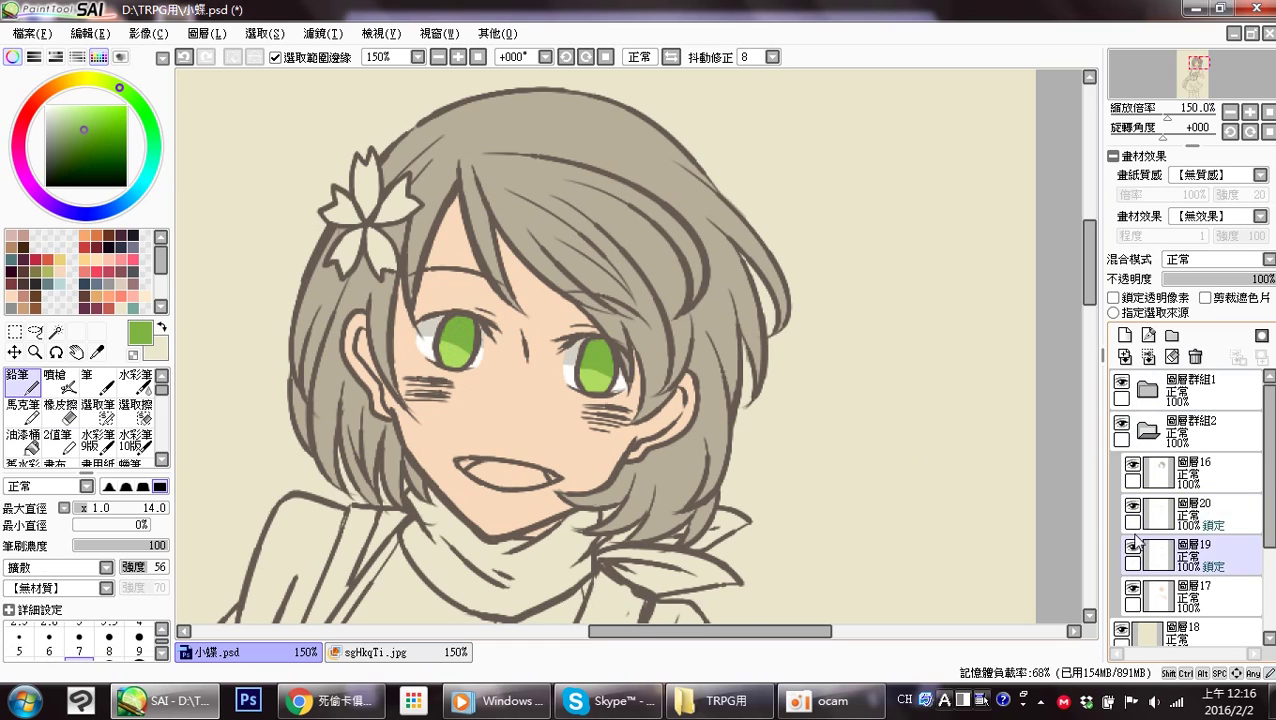
pyautogui.click(1132, 506)
pyautogui.click(1134, 507)
pyautogui.click(1213, 516)
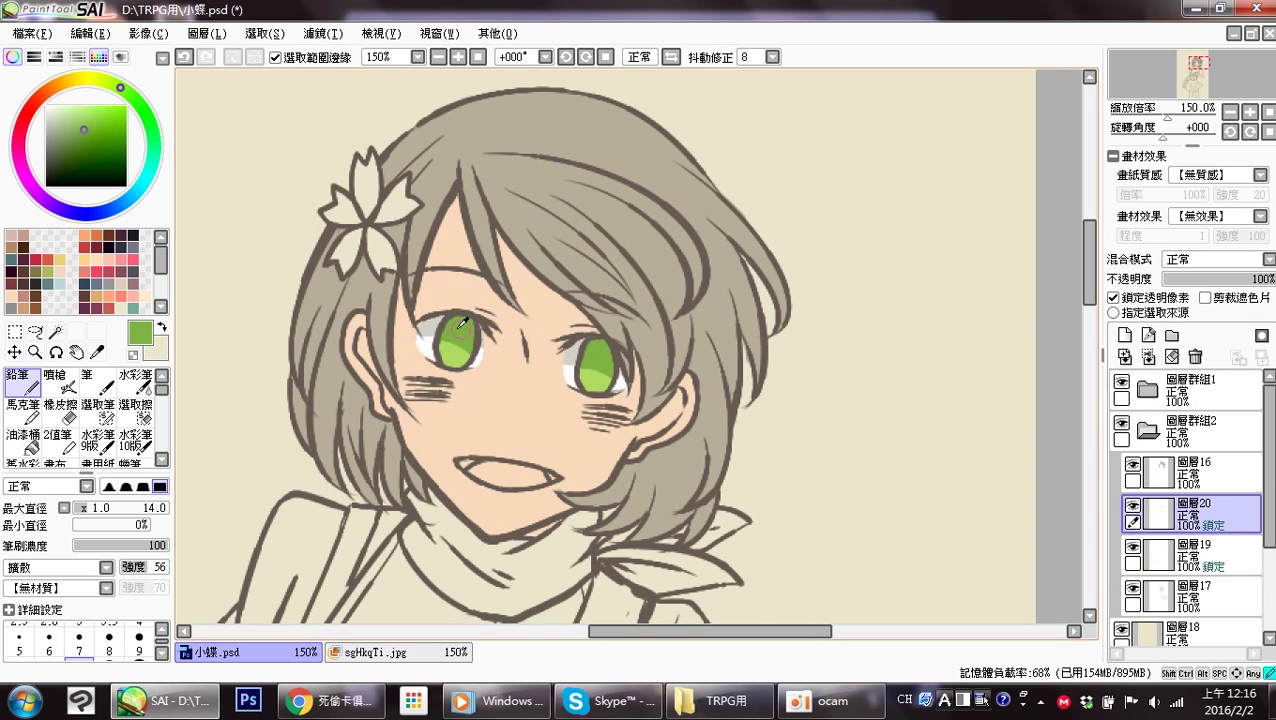
pyautogui.click(97, 148)
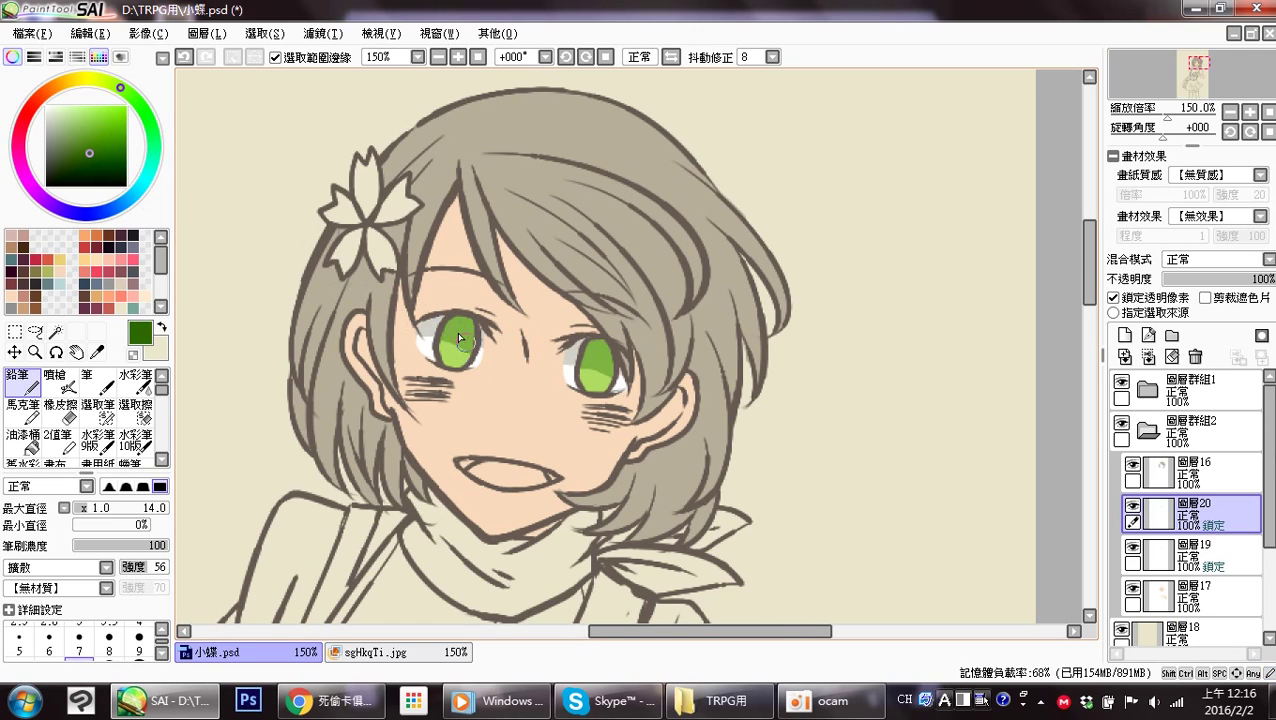
pyautogui.moveTo(457, 333)
pyautogui.mouseDown()
pyautogui.moveTo(454, 350)
pyautogui.moveTo(458, 339)
pyautogui.mouseUp()
pyautogui.hotkey('ctrl', 'z')
pyautogui.moveTo(595, 372); pyautogui.dragTo(597, 350)
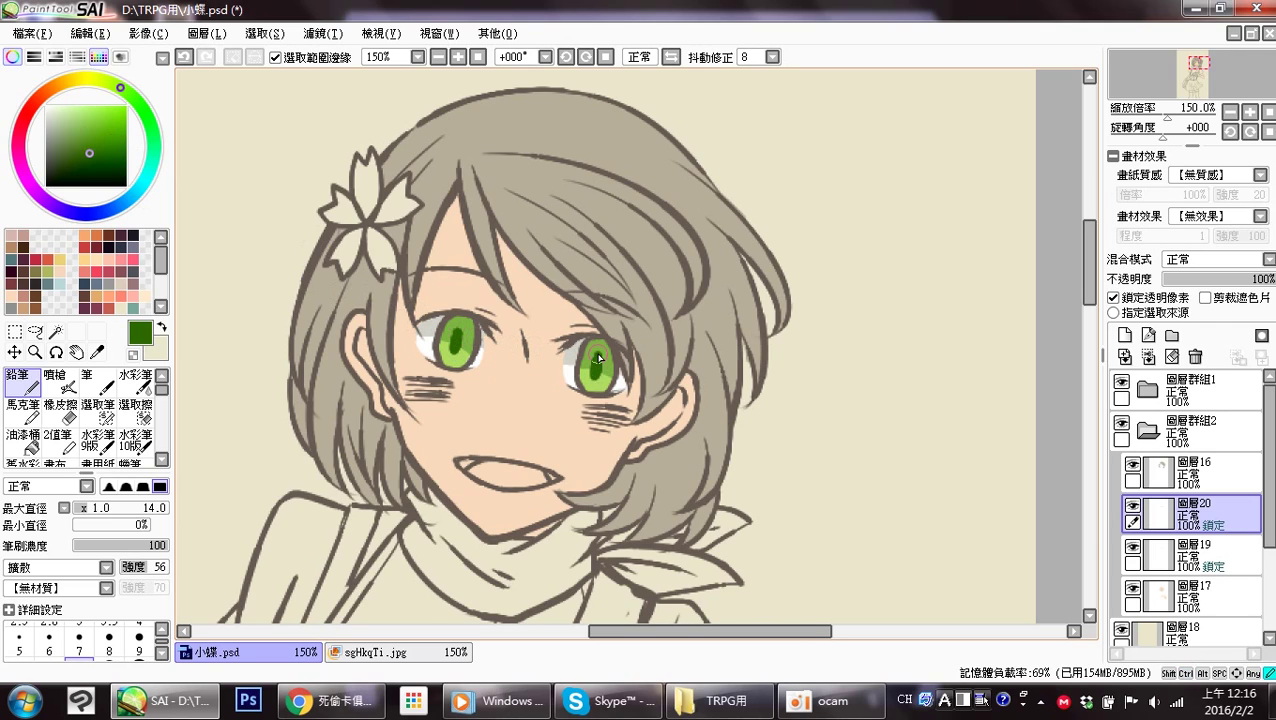
# Sample white from the eye white and dab a small highlight onto each iris.
pyautogui.keyDown('alt'); pyautogui.click(431, 353); pyautogui.keyUp('alt')
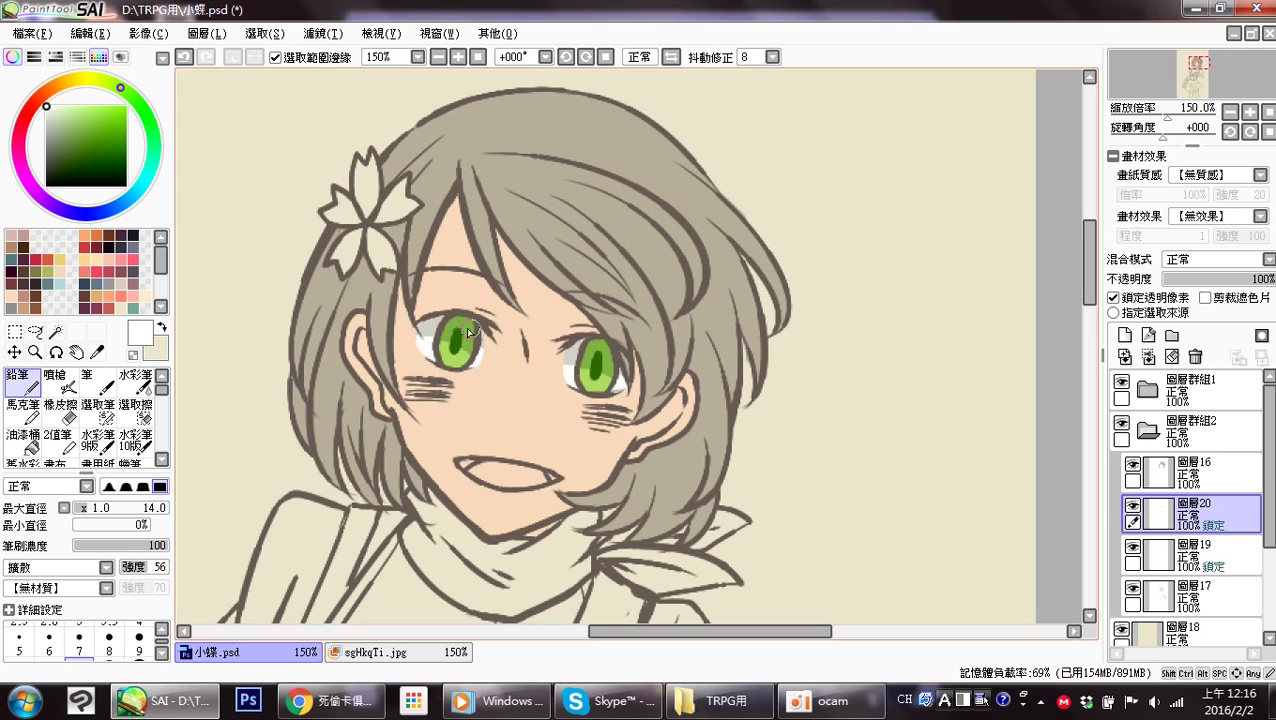
pyautogui.click(466, 330)
pyautogui.click(601, 356)
# Lock the transparent pixels of 圖層7 in the line-art group 圖層群組1.
pyautogui.moveTo(565, 456); pyautogui.dragTo(541, 387)
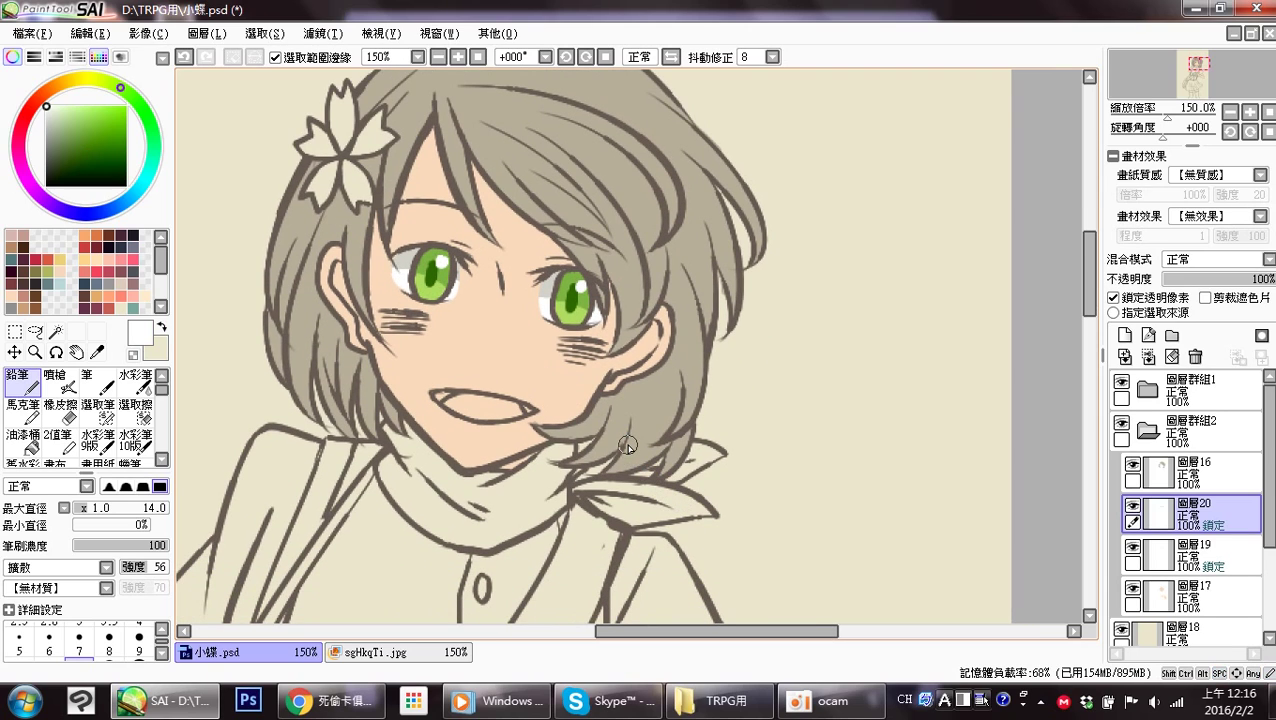
pyautogui.click(1190, 430)
pyautogui.click(1190, 390)
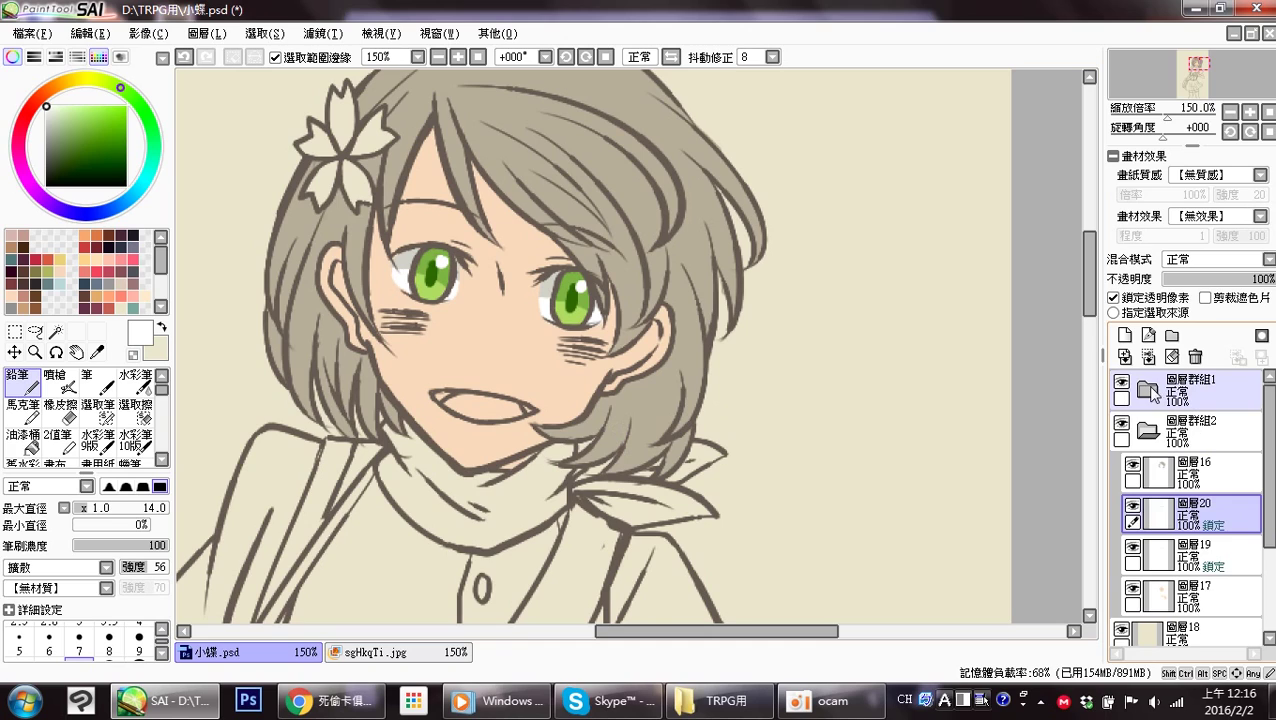
pyautogui.click(1158, 396)
pyautogui.click(1170, 428)
pyautogui.click(1212, 462)
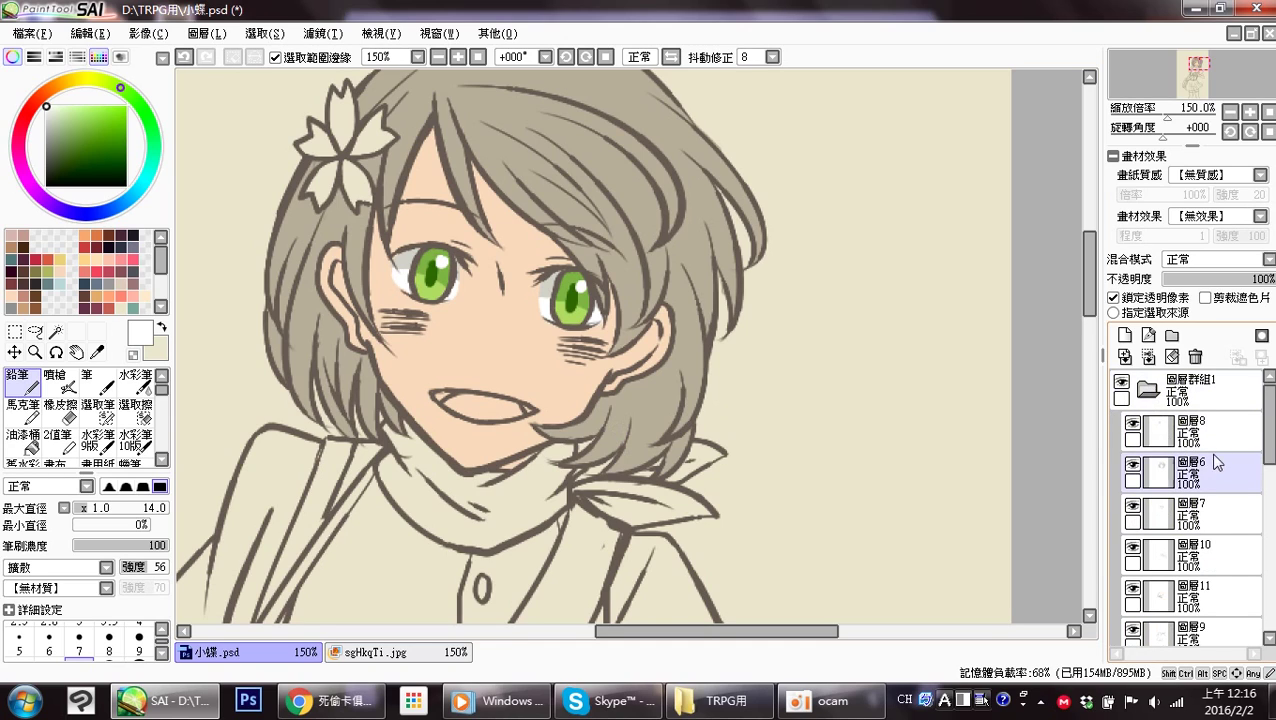
pyautogui.click(1133, 466)
pyautogui.click(1136, 465)
pyautogui.click(1134, 506)
pyautogui.click(1134, 506)
pyautogui.click(1202, 514)
pyautogui.click(1113, 297)
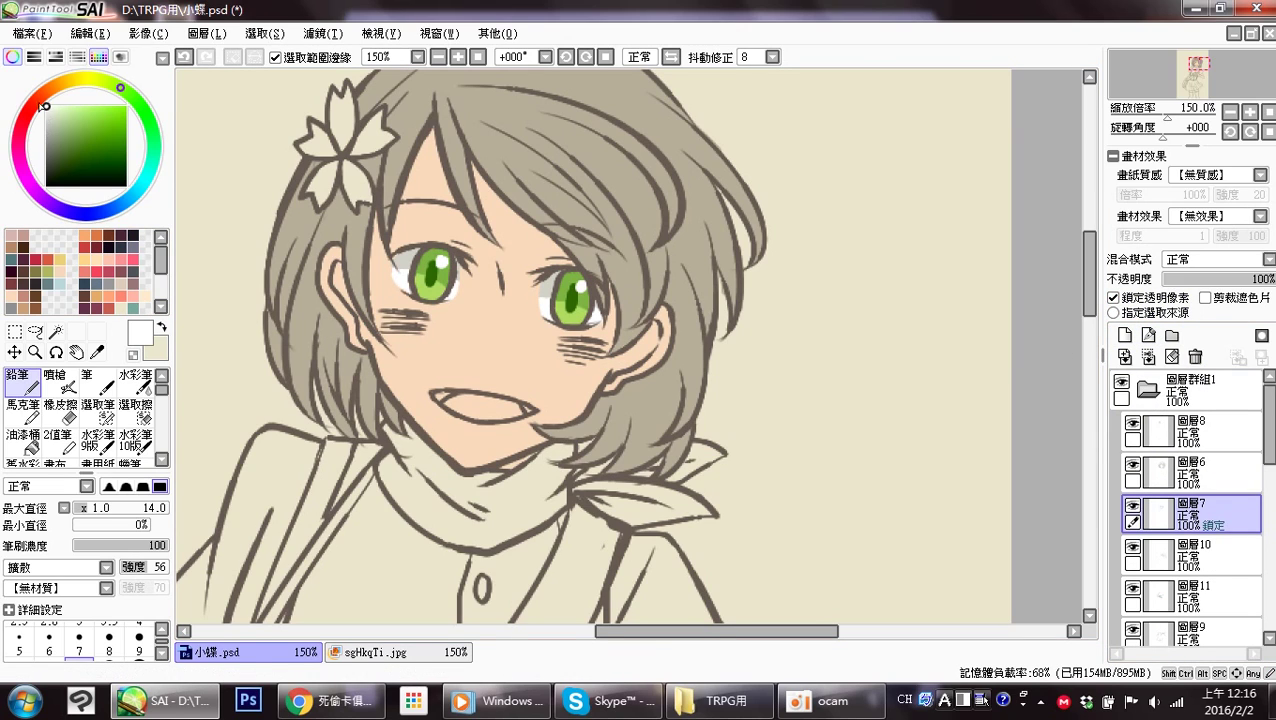
# Mix a muted red and recolor the blush lines on both cheeks with the Pencil.
pyautogui.click(34, 294)
pyautogui.click(74, 126)
pyautogui.click(31, 106)
pyautogui.click(87, 125)
pyautogui.moveTo(88, 125); pyautogui.dragTo(77, 120)
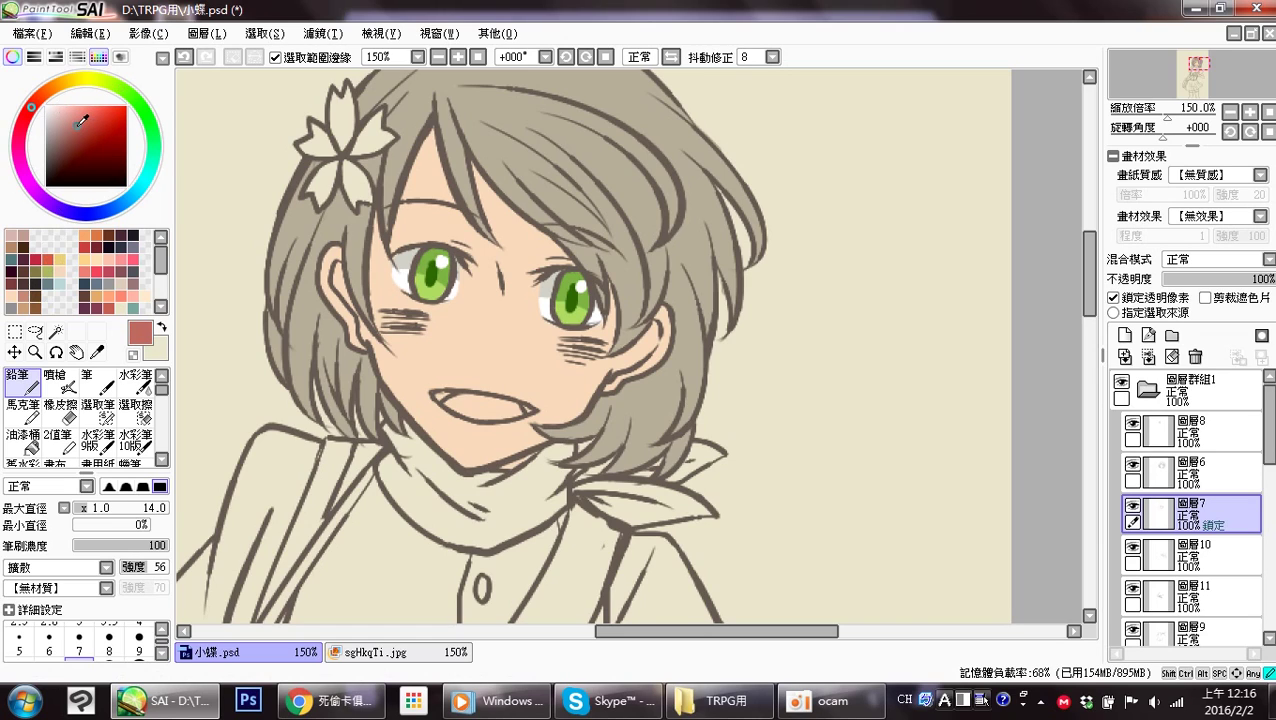
pyautogui.moveTo(430, 320)
pyautogui.mouseDown()
pyautogui.moveTo(389, 309)
pyautogui.moveTo(390, 325)
pyautogui.moveTo(425, 330)
pyautogui.mouseUp()
pyautogui.moveTo(586, 355)
pyautogui.mouseDown()
pyautogui.moveTo(573, 366)
pyautogui.moveTo(558, 337)
pyautogui.mouseUp()
pyautogui.moveTo(606, 352); pyautogui.dragTo(556, 345)
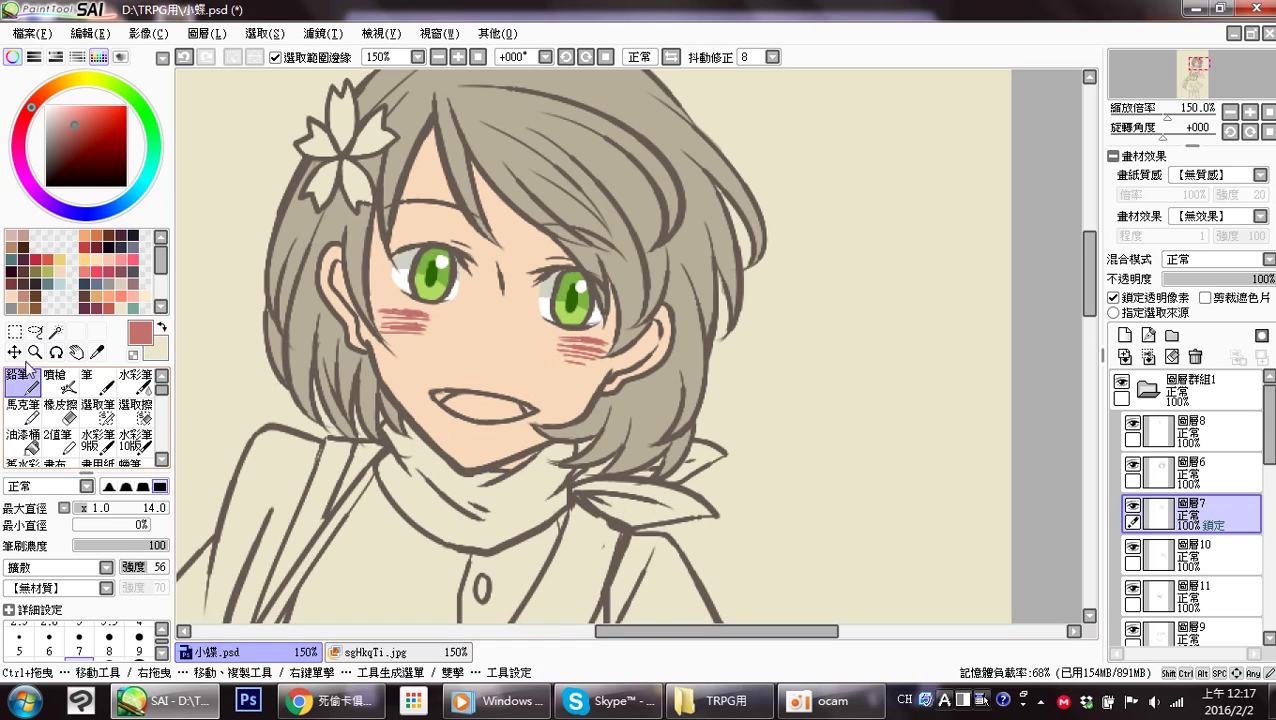
# Pick the brownish pink shadow swatch and lock the transparent pixels of the skin layer 圖層17.
pyautogui.click(24, 295)
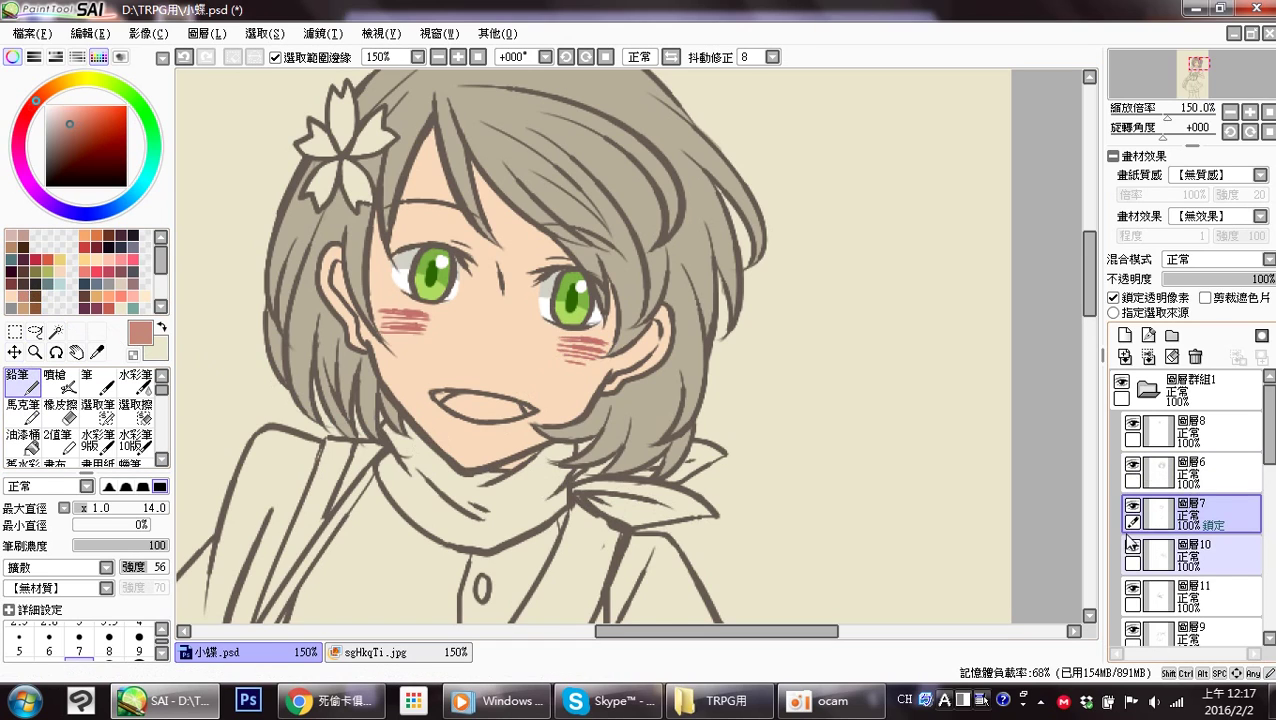
pyautogui.click(1132, 466)
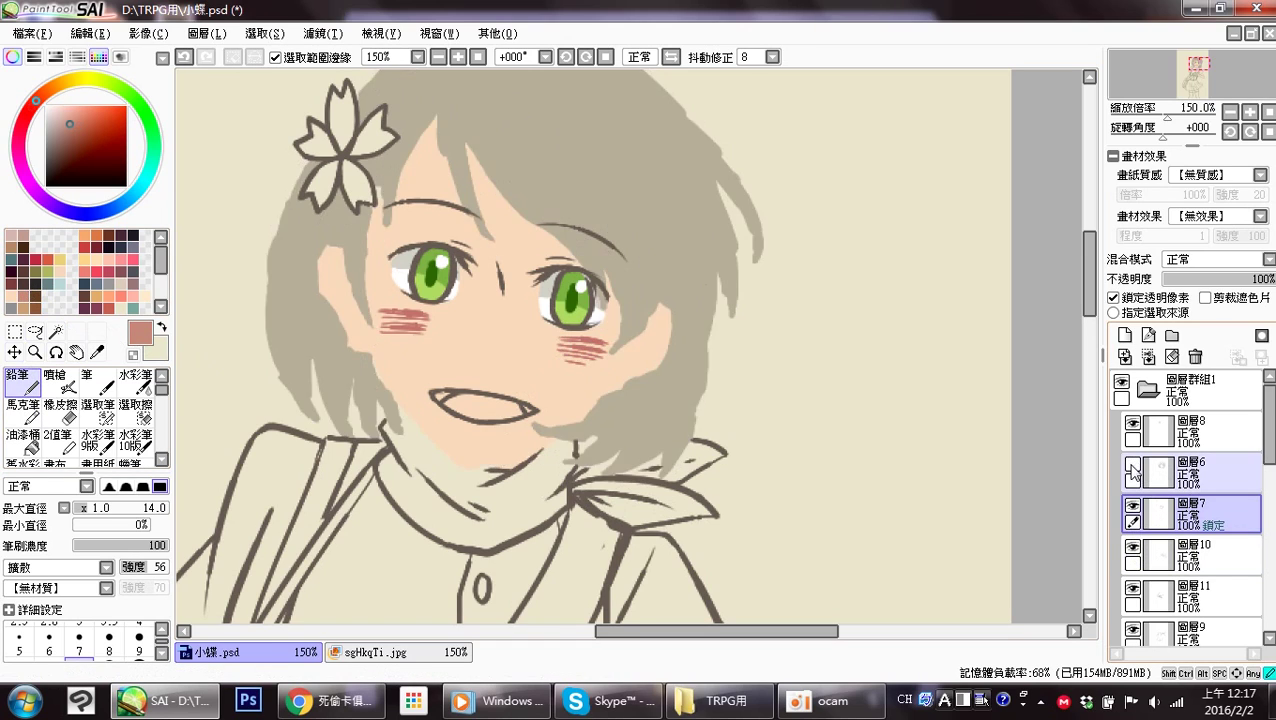
pyautogui.click(1132, 466)
pyautogui.click(1148, 390)
pyautogui.click(1190, 550)
pyautogui.click(1132, 548)
pyautogui.click(1132, 548)
pyautogui.click(1190, 595)
pyautogui.click(1132, 590)
pyautogui.click(1132, 590)
pyautogui.click(1136, 299)
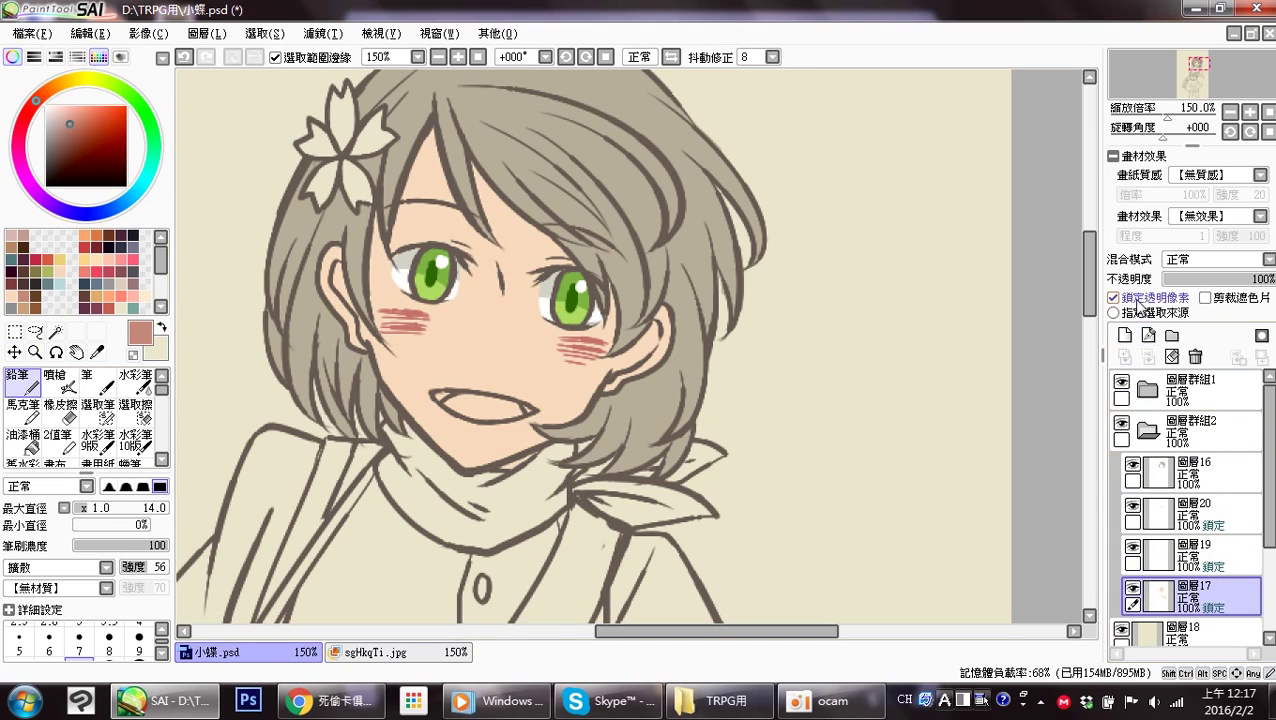
# Paint brownish pink shadows on the forehead below the hair parting, along the hair beside the face, and inside the ear below the flower.
pyautogui.moveTo(449, 290); pyautogui.dragTo(479, 342)
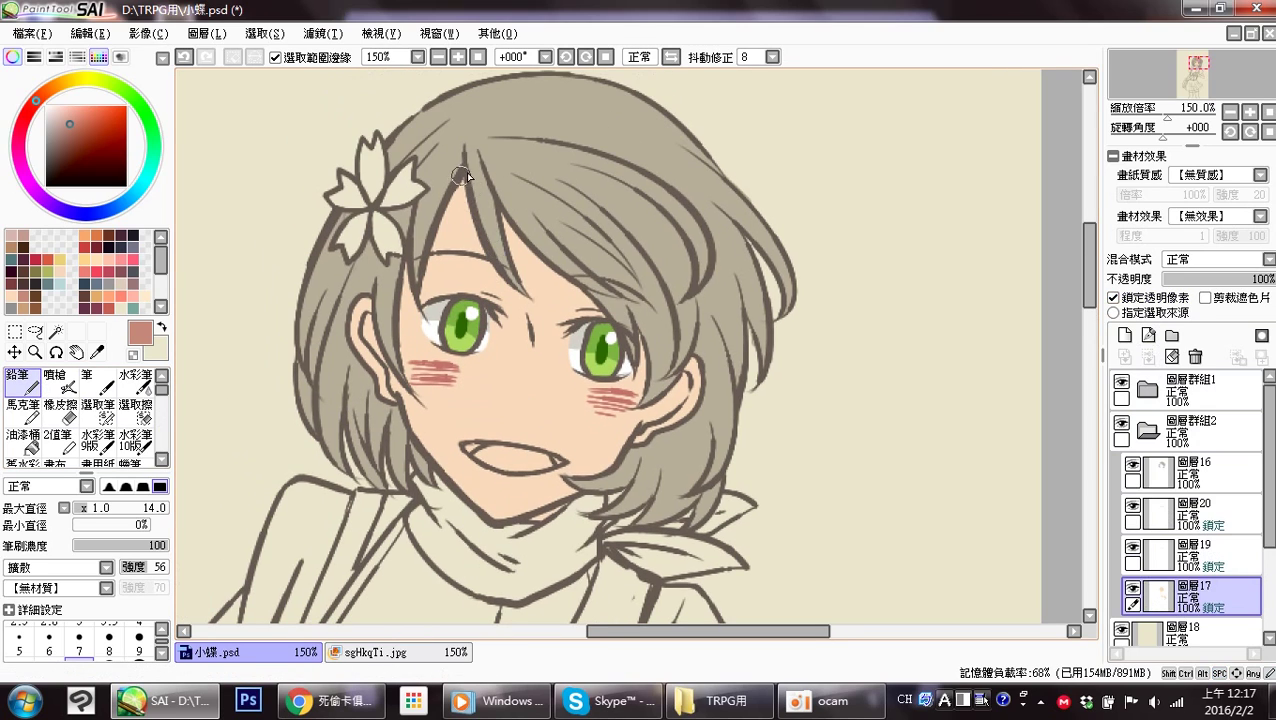
pyautogui.moveTo(472, 176); pyautogui.dragTo(428, 284)
pyautogui.hotkey('ctrl', 'z')
pyautogui.moveTo(467, 177); pyautogui.dragTo(427, 278)
pyautogui.moveTo(463, 208); pyautogui.dragTo(496, 257)
pyautogui.moveTo(411, 262); pyautogui.dragTo(406, 400)
pyautogui.moveTo(408, 250); pyautogui.dragTo(389, 396)
pyautogui.moveTo(383, 280); pyautogui.dragTo(395, 419)
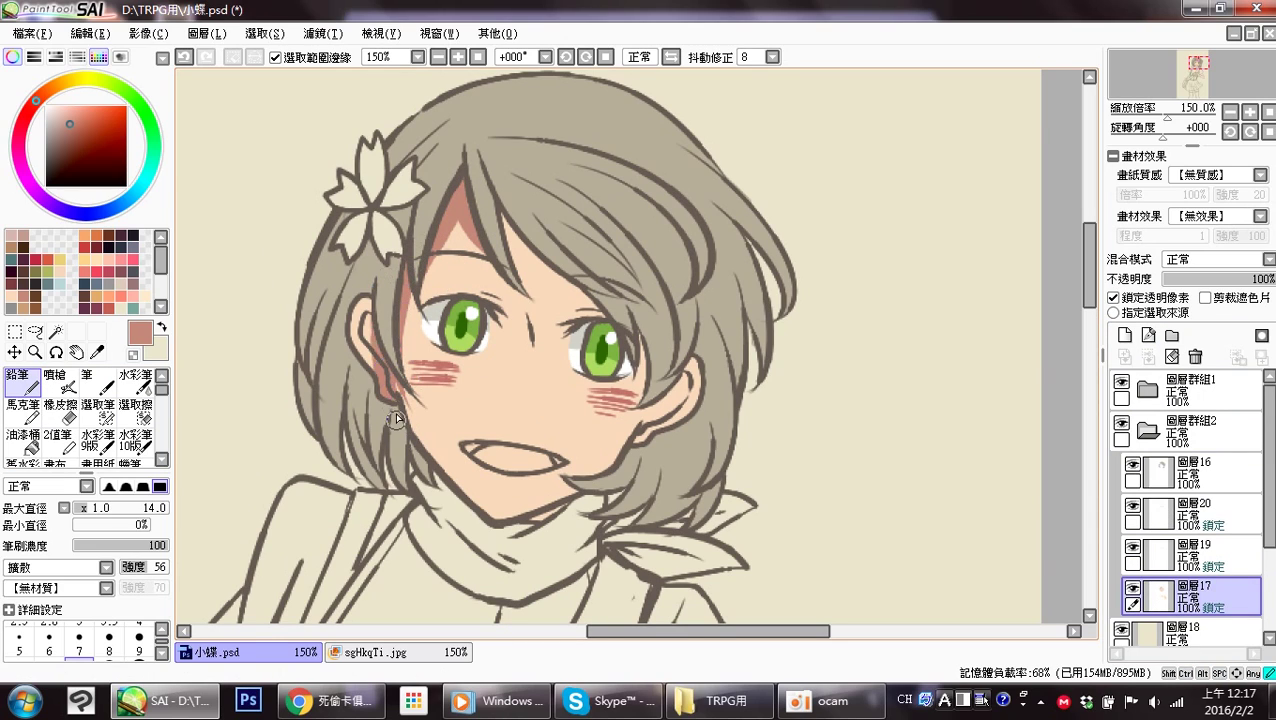
pyautogui.moveTo(371, 323); pyautogui.dragTo(399, 413)
# Paint brownish pink shadow on the forehead along the underside of the long swept bangs.
pyautogui.moveTo(502, 214); pyautogui.dragTo(565, 288)
pyautogui.moveTo(499, 199); pyautogui.dragTo(531, 293)
pyautogui.hotkey('ctrl', 'z')
pyautogui.moveTo(505, 211)
pyautogui.mouseDown()
pyautogui.moveTo(523, 284)
pyautogui.moveTo(549, 318)
pyautogui.mouseUp()
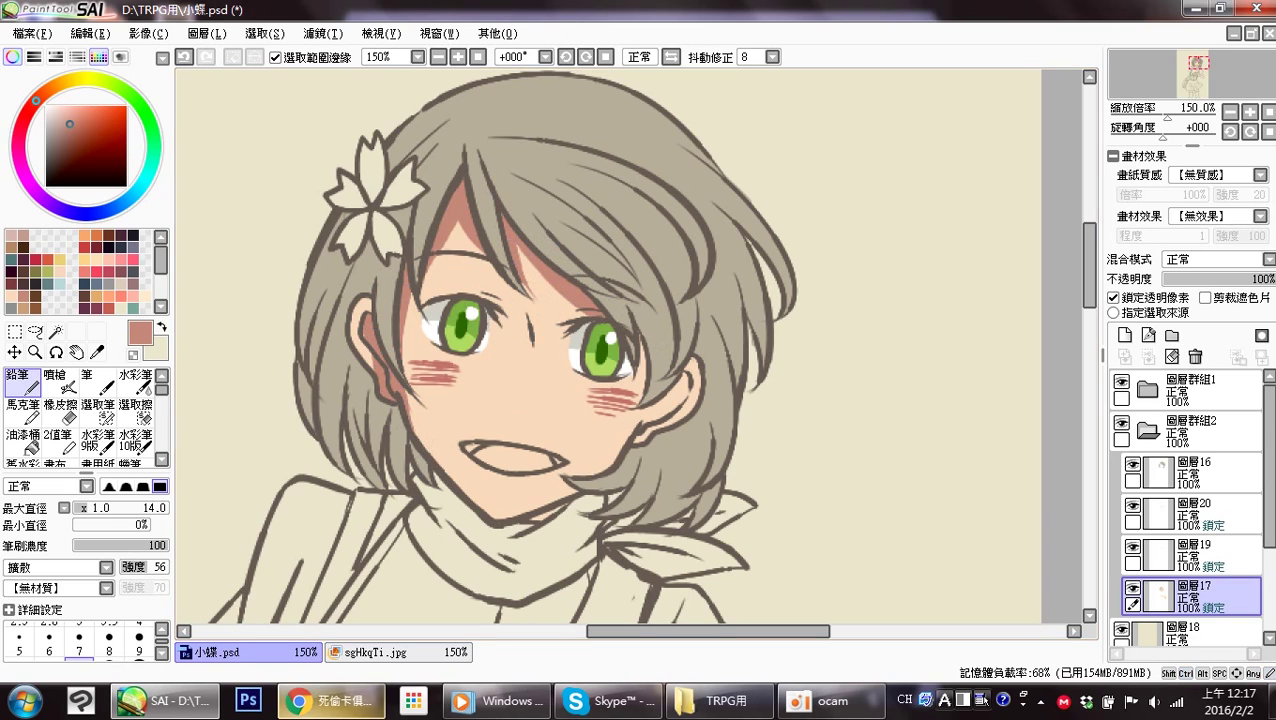
pyautogui.click(318, 700)
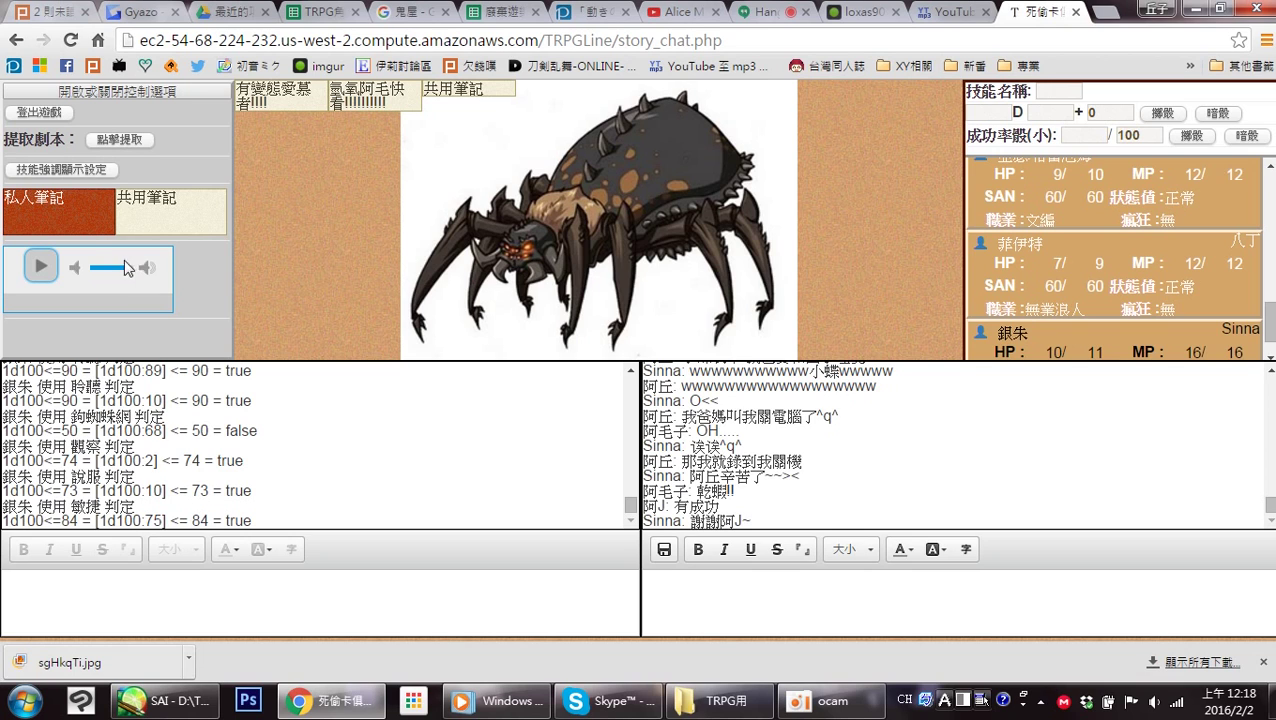
pyautogui.click(157, 710)
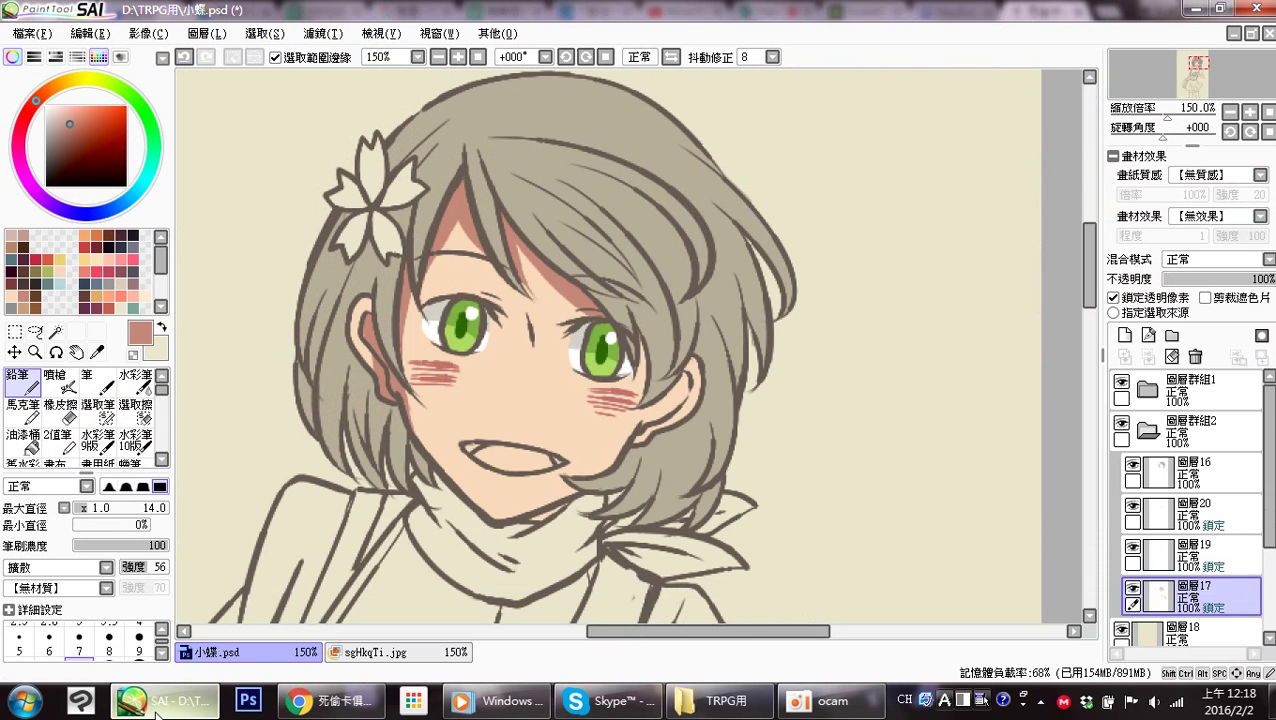
# Paint brownish pink shadow inside the ear on the side opposite the flower.
pyautogui.moveTo(645, 315); pyautogui.dragTo(676, 304)
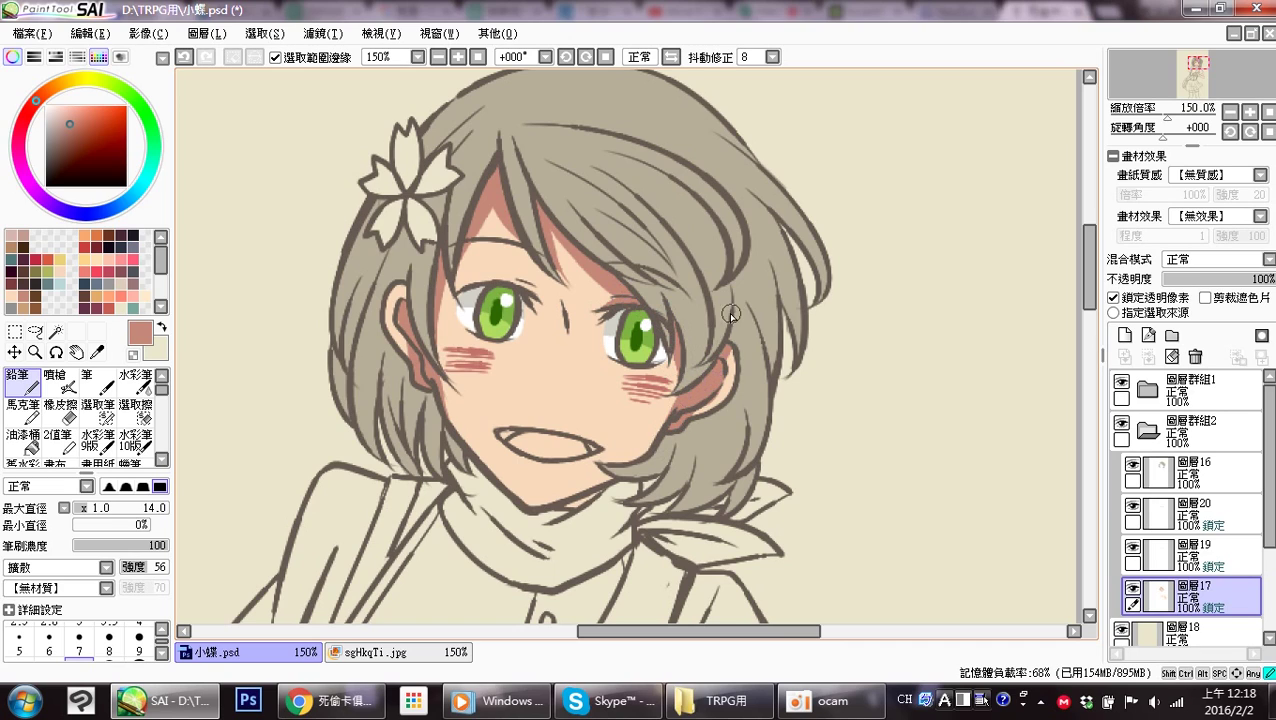
pyautogui.moveTo(712, 387); pyautogui.dragTo(680, 424)
pyautogui.click(1140, 297)
pyautogui.click(1140, 297)
pyautogui.moveTo(587, 467); pyautogui.dragTo(590, 418)
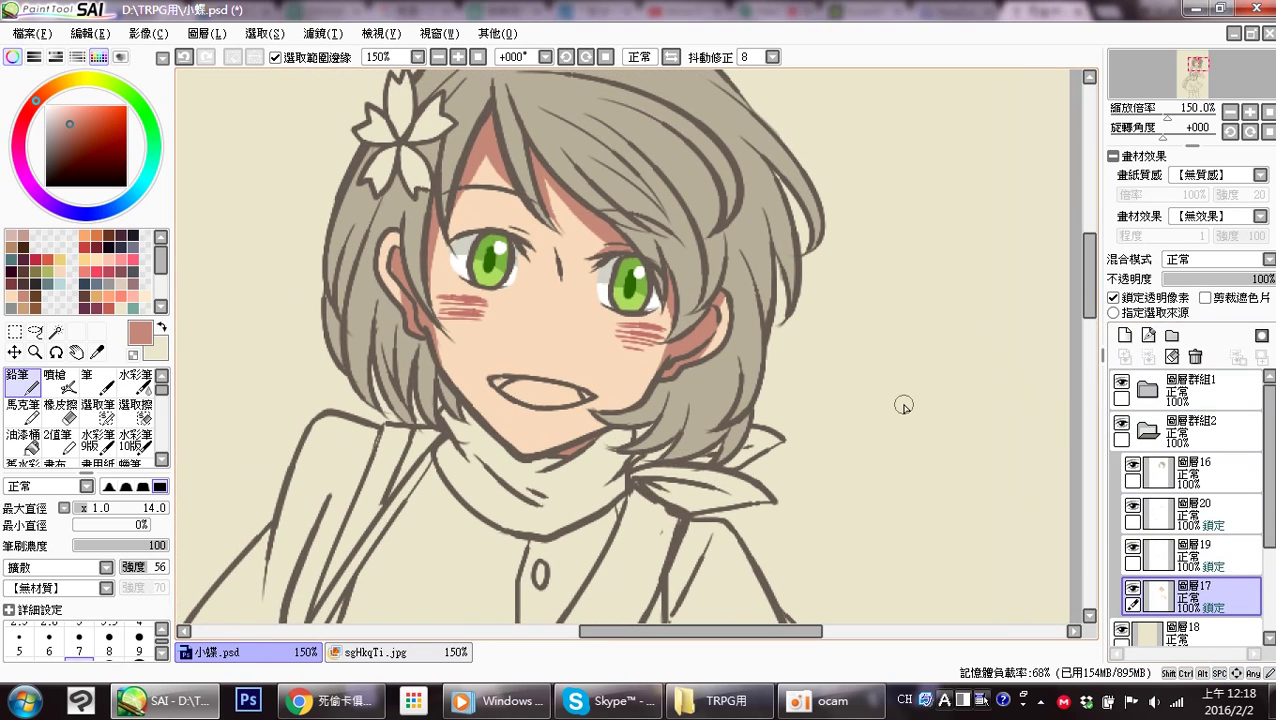
# With transparency unlocked on layer 圖層19, fill the open mouth with muted red and shade it with a darker red.
pyautogui.click(1204, 563)
pyautogui.click(1113, 297)
pyautogui.moveTo(86, 120)
pyautogui.mouseDown()
pyautogui.moveTo(70, 124)
pyautogui.moveTo(78, 117)
pyautogui.mouseUp()
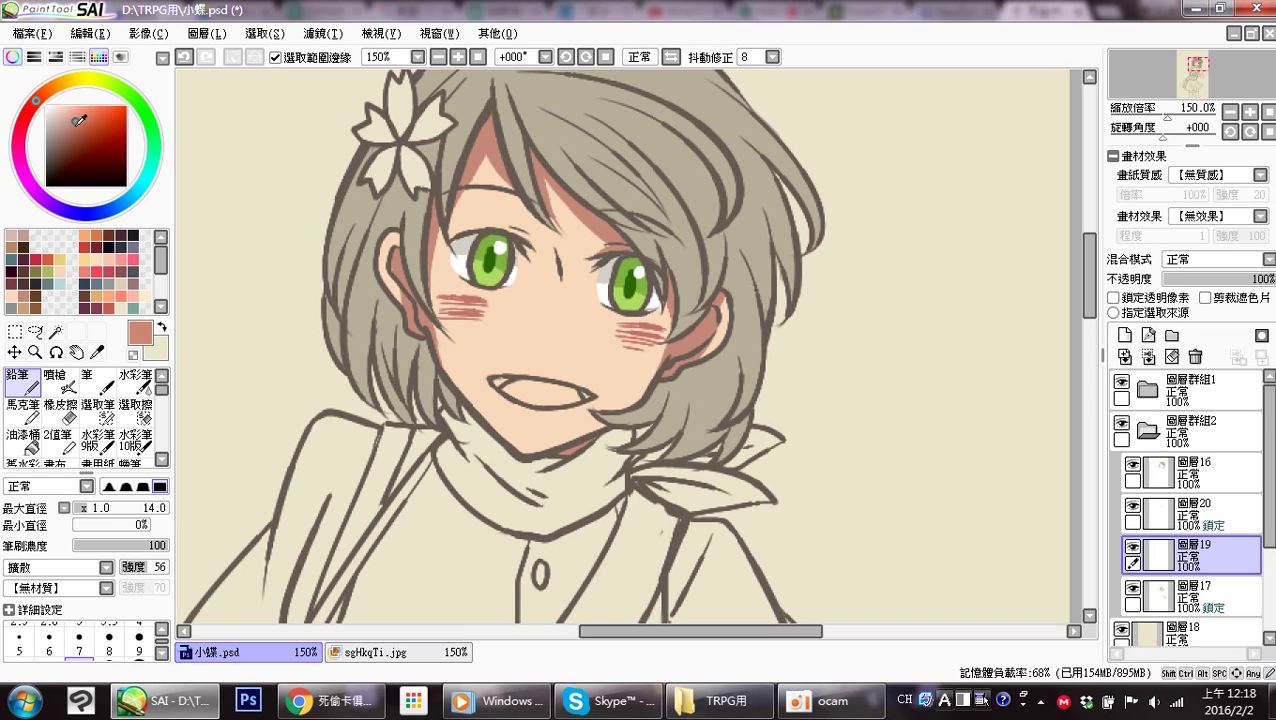
pyautogui.moveTo(35, 105); pyautogui.dragTo(31, 107)
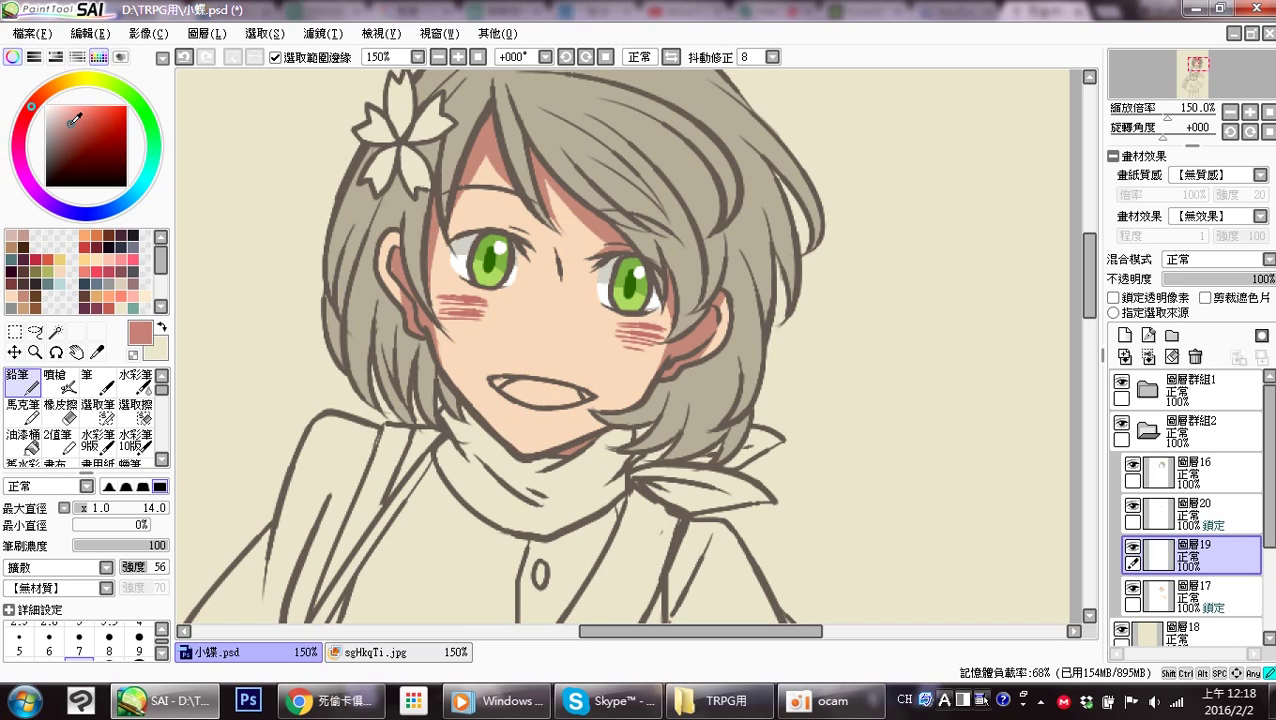
pyautogui.moveTo(65, 126); pyautogui.dragTo(74, 130)
pyautogui.moveTo(512, 382)
pyautogui.mouseDown()
pyautogui.moveTo(500, 386)
pyautogui.moveTo(560, 392)
pyautogui.moveTo(500, 387)
pyautogui.moveTo(585, 397)
pyautogui.mouseUp()
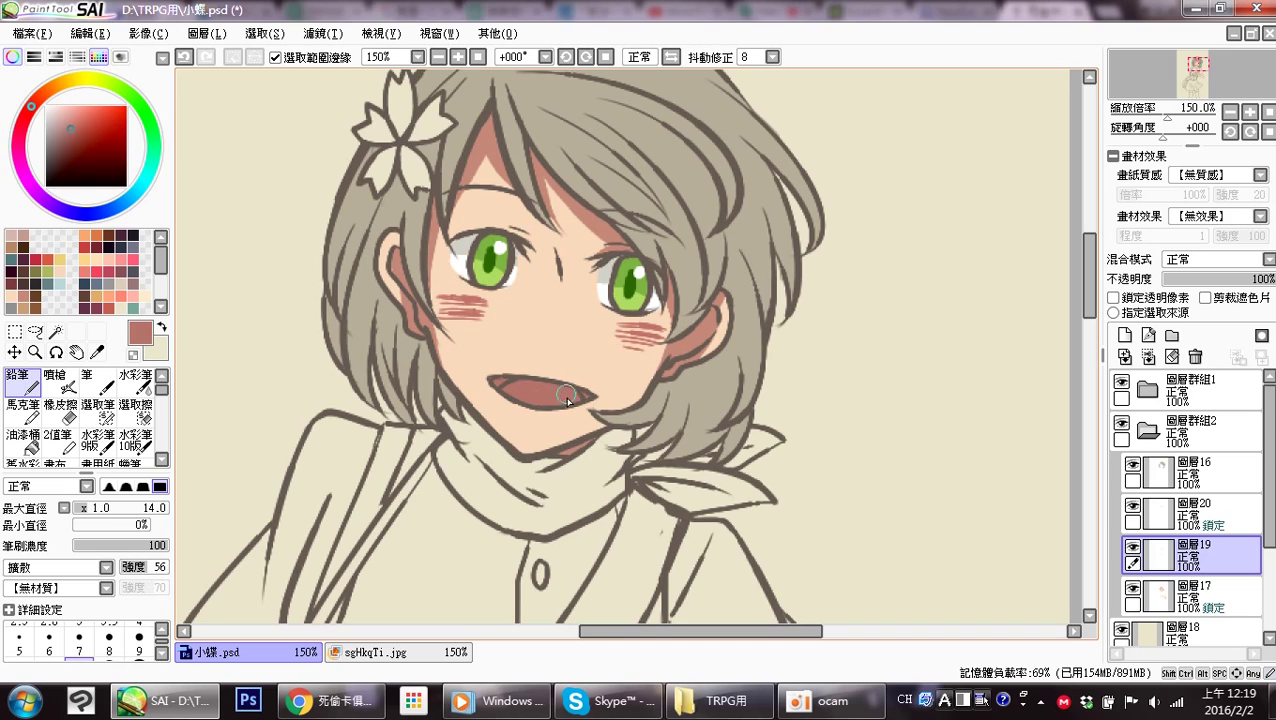
pyautogui.click(73, 139)
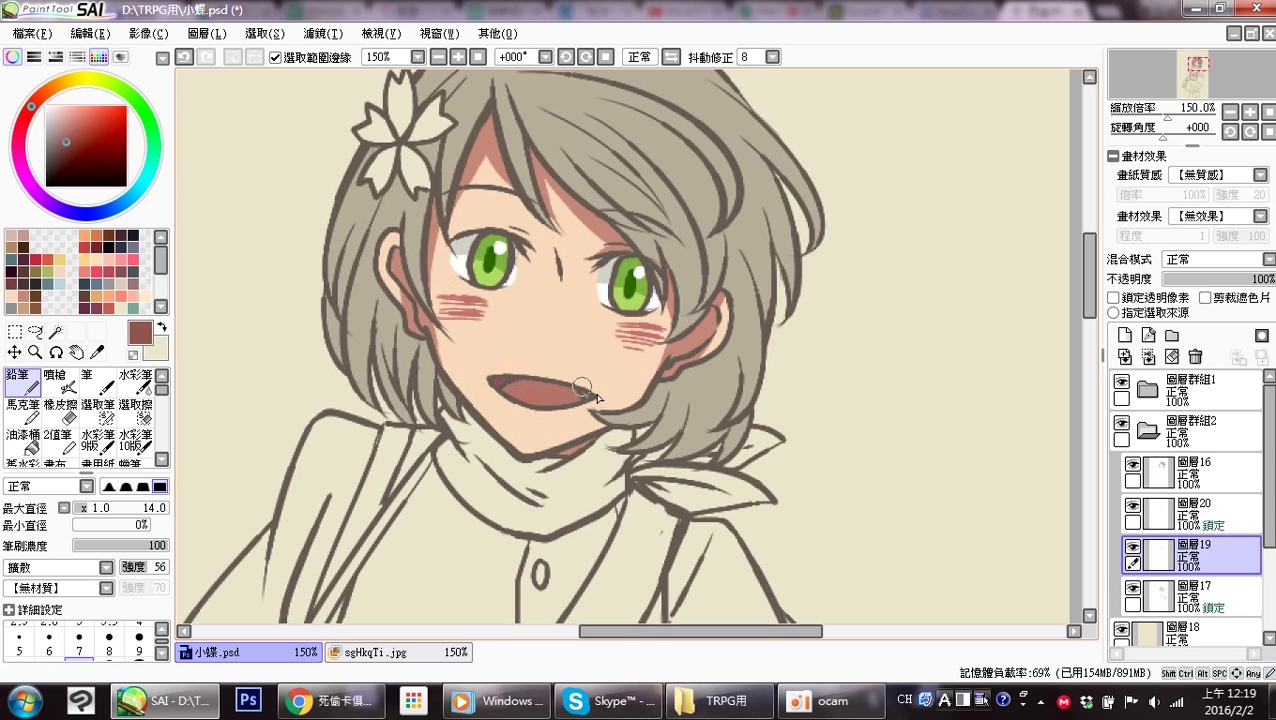
pyautogui.moveTo(587, 397); pyautogui.dragTo(580, 395)
# Sample the hair color, darken it to a grayish brown, and lock the transparent pixels of the hair layer 圖層16.
pyautogui.press('space')
pyautogui.moveTo(684, 438)
pyautogui.mouseDown()
pyautogui.moveTo(630, 508)
pyautogui.moveTo(634, 468)
pyautogui.mouseUp()
pyautogui.keyDown('alt'); pyautogui.click(590, 128); pyautogui.keyUp('alt')
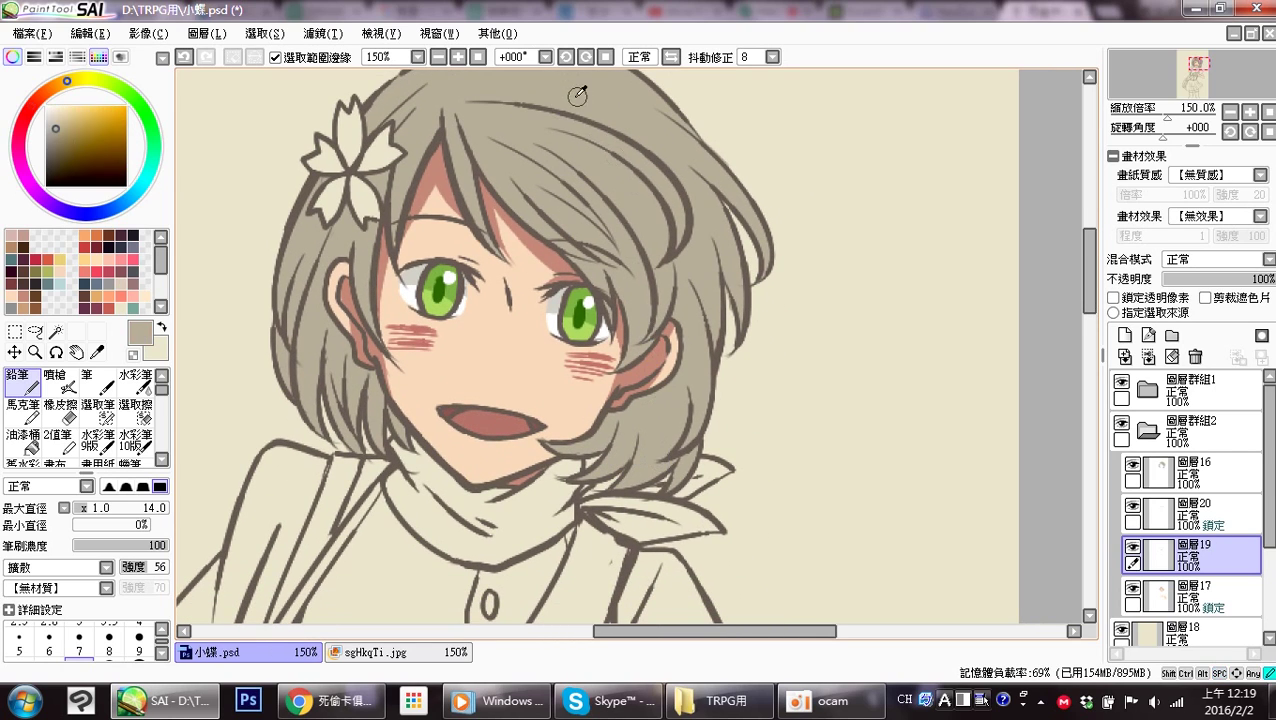
pyautogui.moveTo(58, 131); pyautogui.dragTo(62, 136)
pyautogui.click(1195, 472)
pyautogui.click(1148, 298)
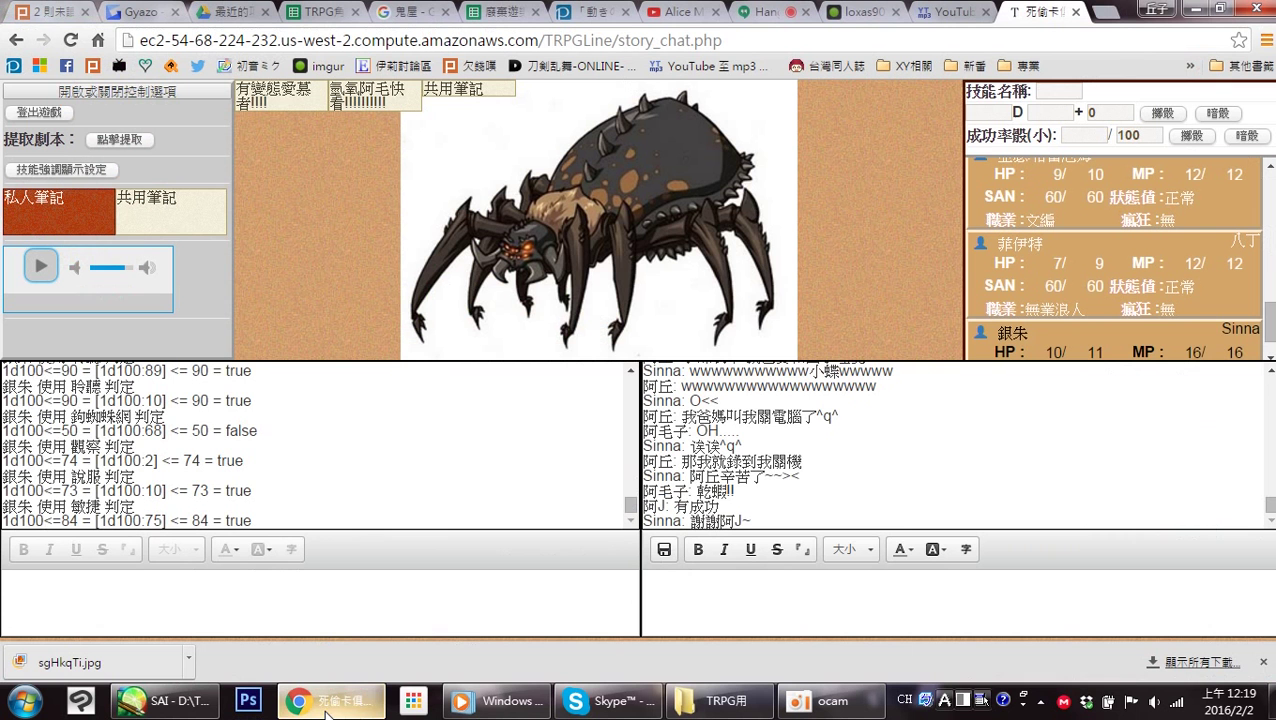
# Switch to the TRPG chat page in Chrome and post the message 宛如看到銀朱把由水抓起來搖晃wwwww.
pyautogui.click(330, 700)
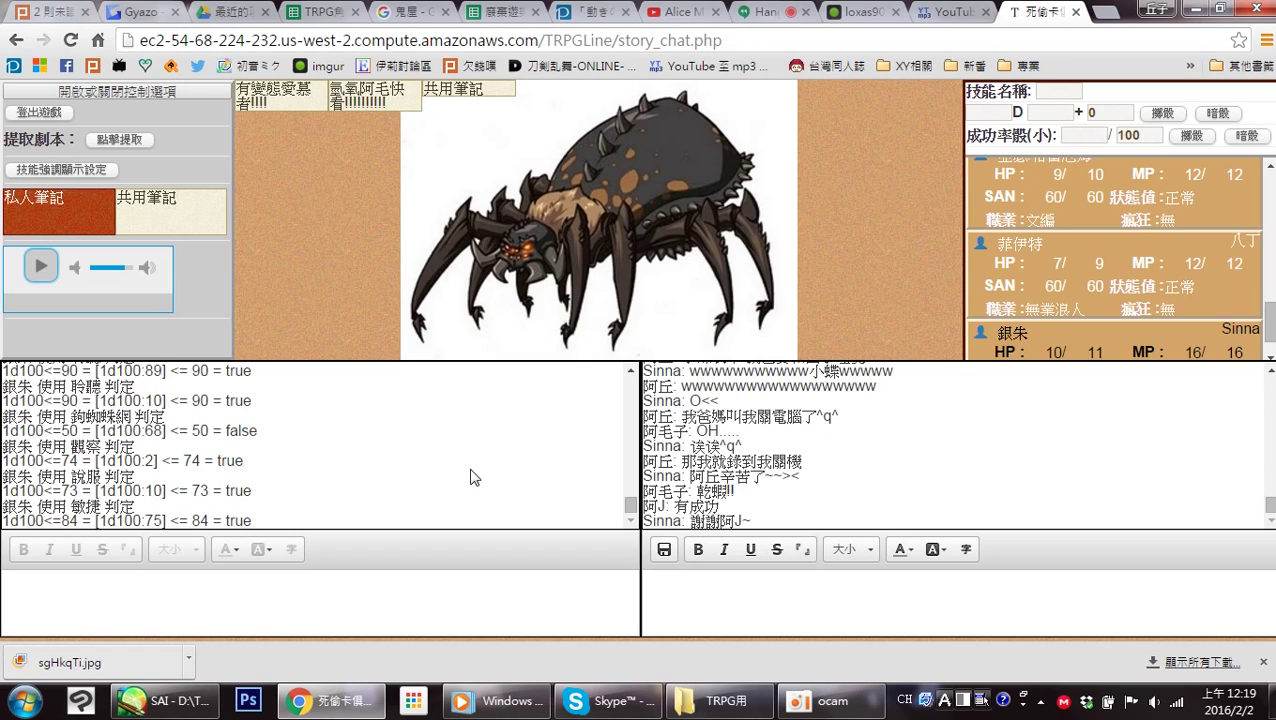
pyautogui.click(743, 622)
pyautogui.write('宛如看到')
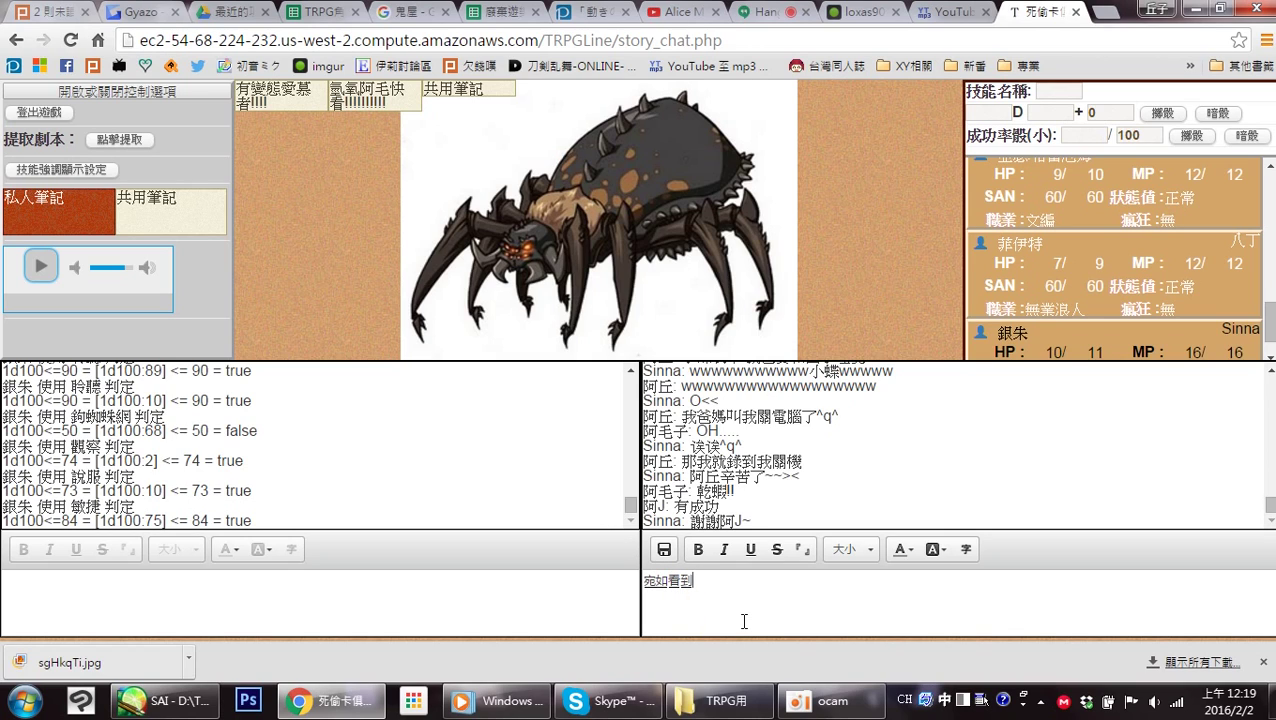
pyautogui.write('銀朱把由水抓起來搖晃wwwwww')
pyautogui.press('Return')
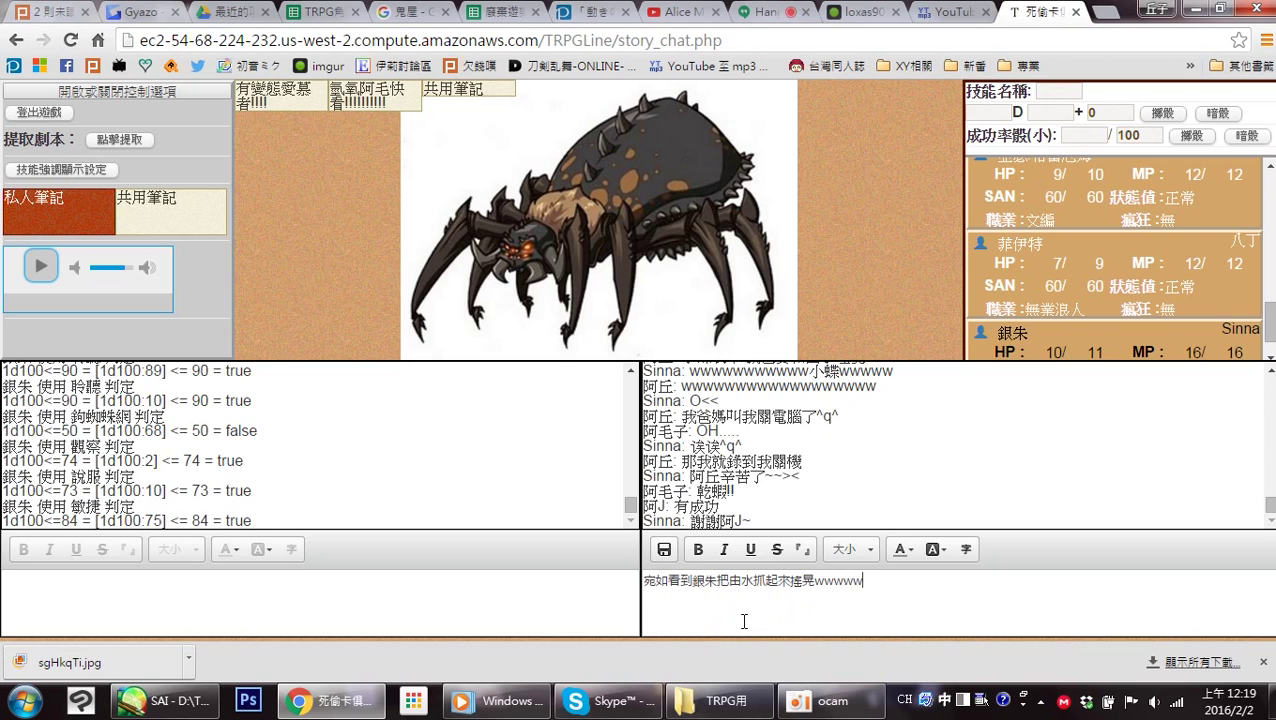
pyautogui.click(664, 549)
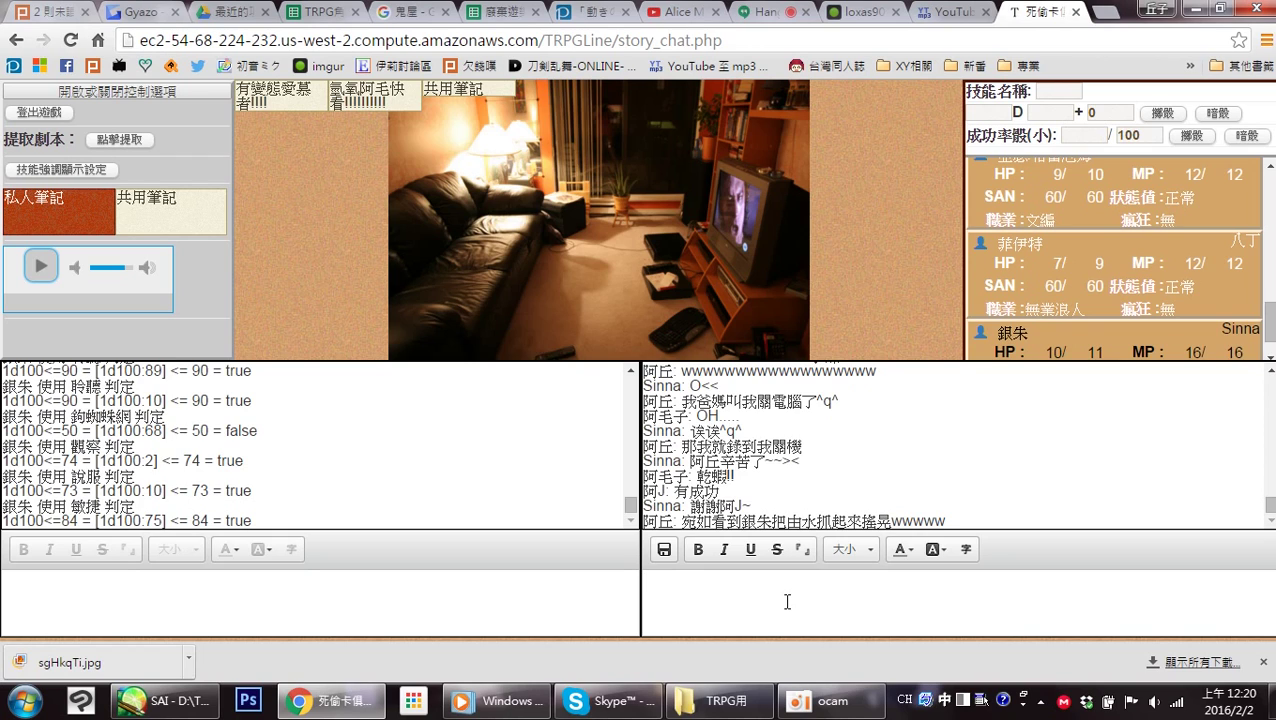
# Dismiss the browser's downloads bar, and check the Hangouts call before returning to the TRPG chat page.
pyautogui.click(790, 598)
pyautogui.click(1263, 662)
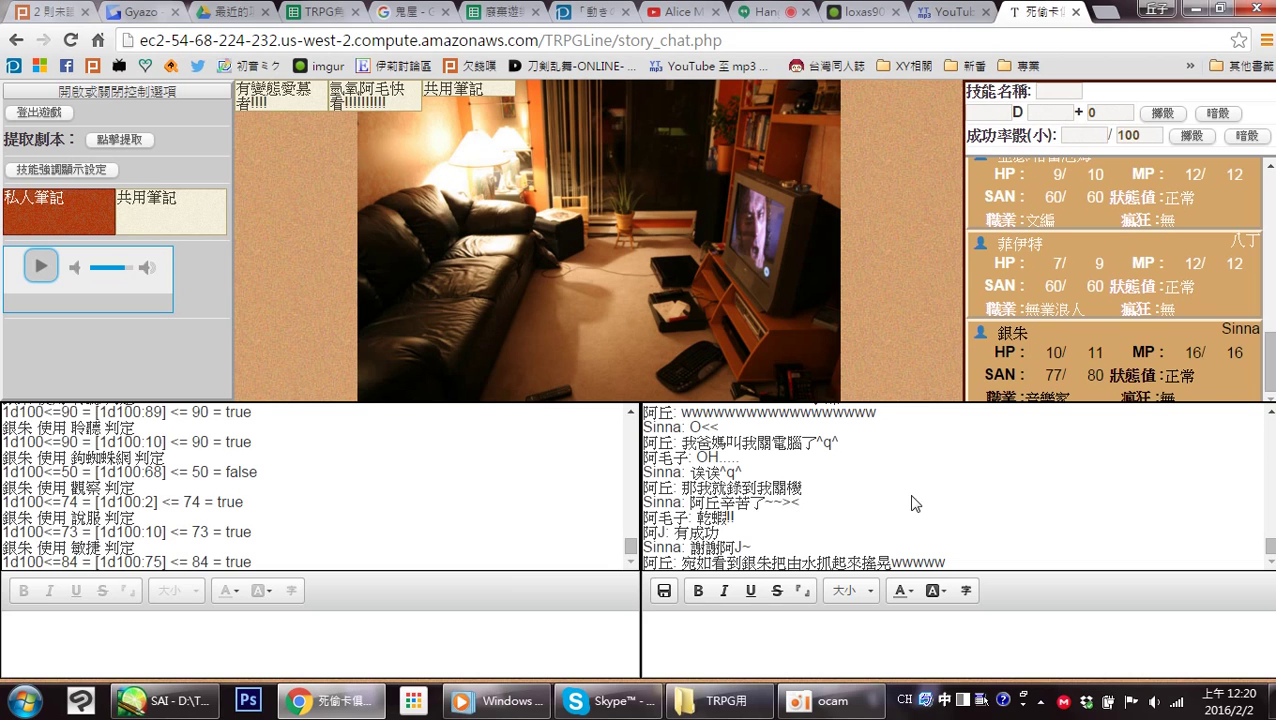
pyautogui.click(763, 10)
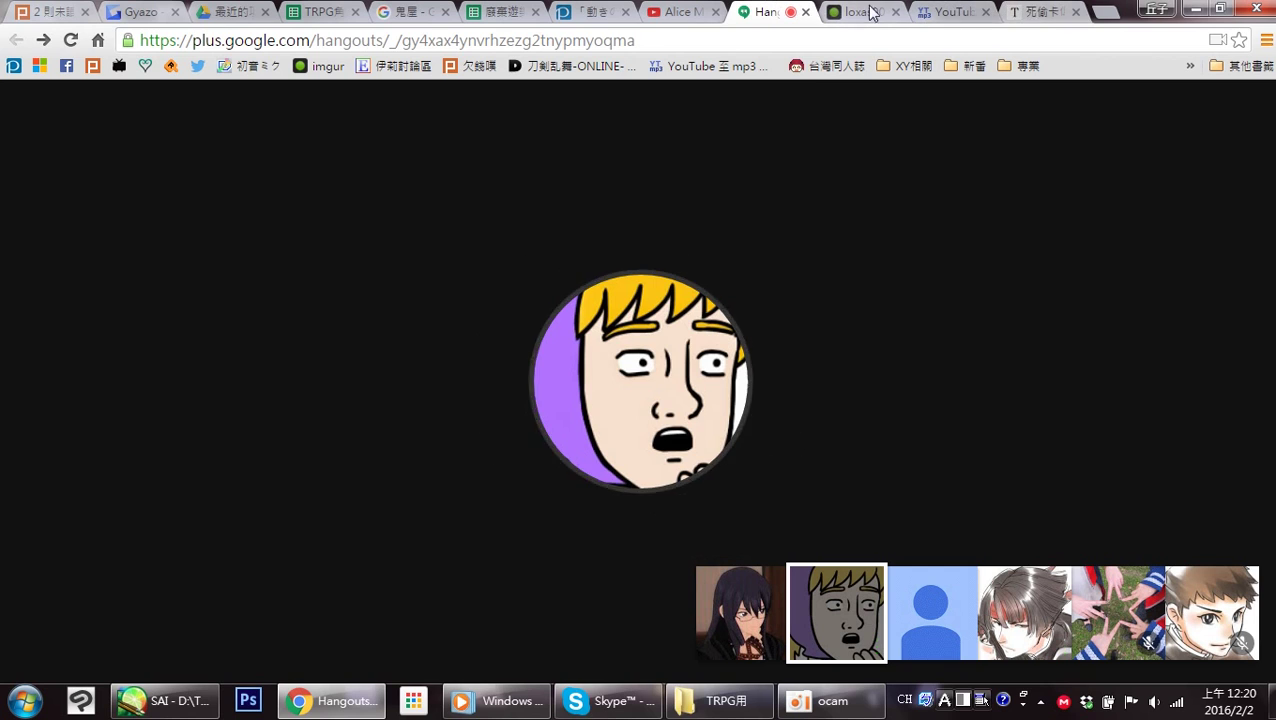
pyautogui.click(1043, 14)
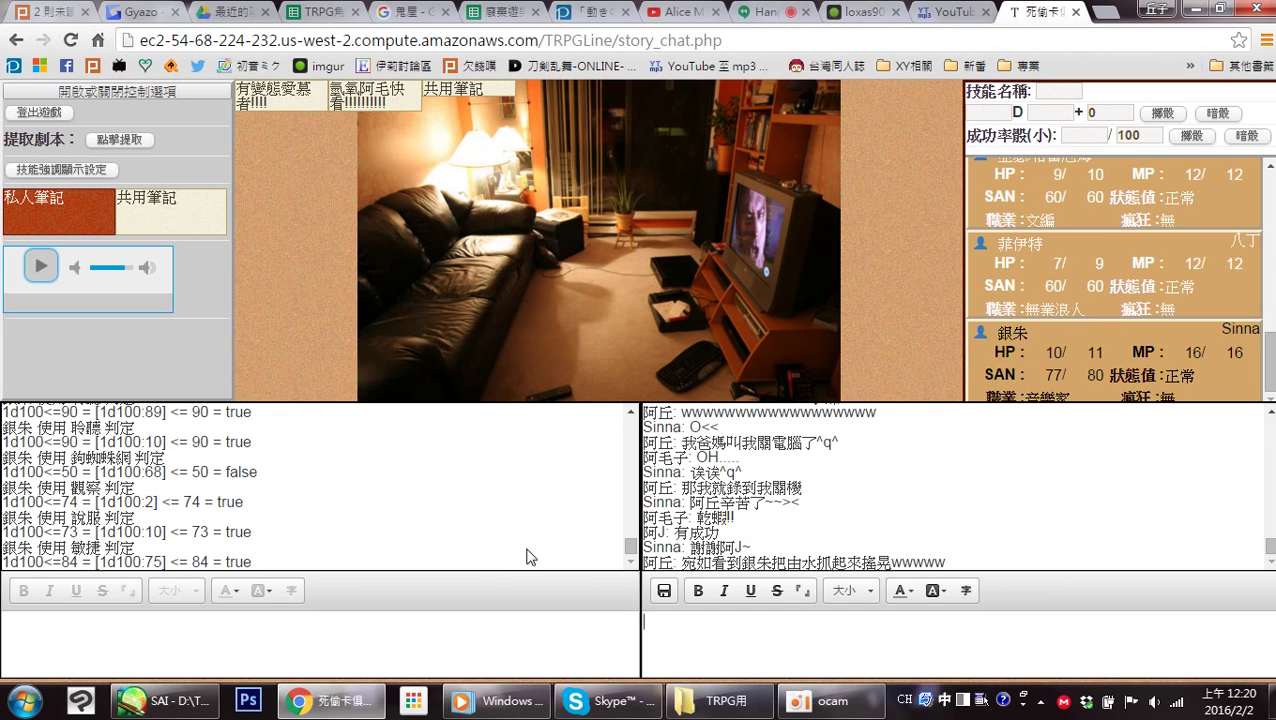
# Post the message 由水一臉沒睡醒(? in the TRPG chat.
pyautogui.click(695, 632)
pyautogui.write('由水一臉沒睡醒(?')
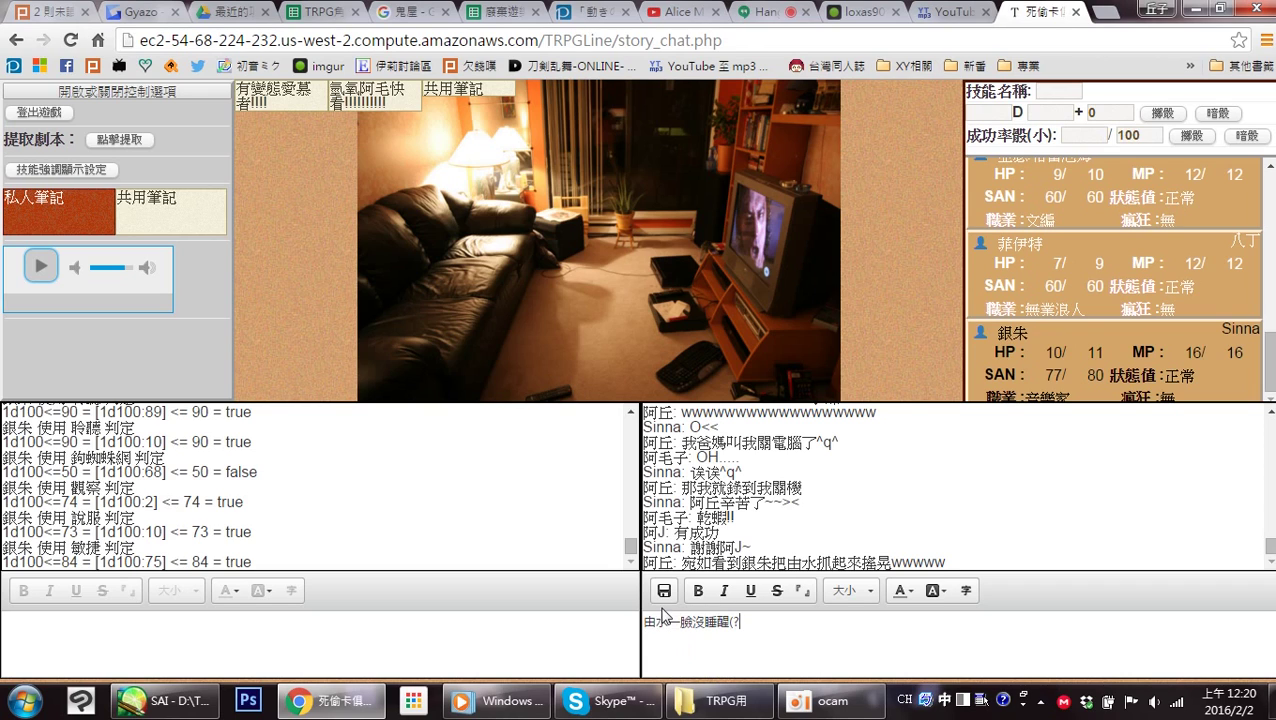
pyautogui.click(664, 590)
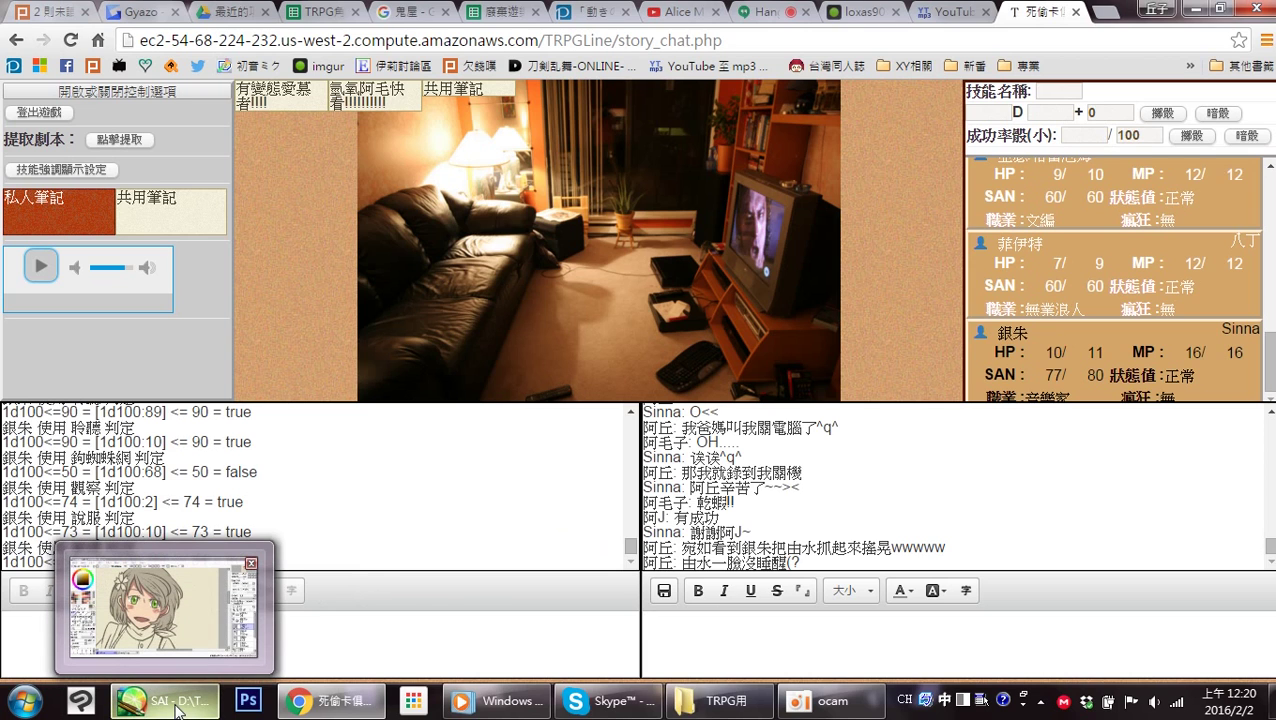
# Back in PaintTool SAI, blend an olive brown tone over the lower hair on both sides with the 水彩筆 brush at size 45.
pyautogui.click(176, 700)
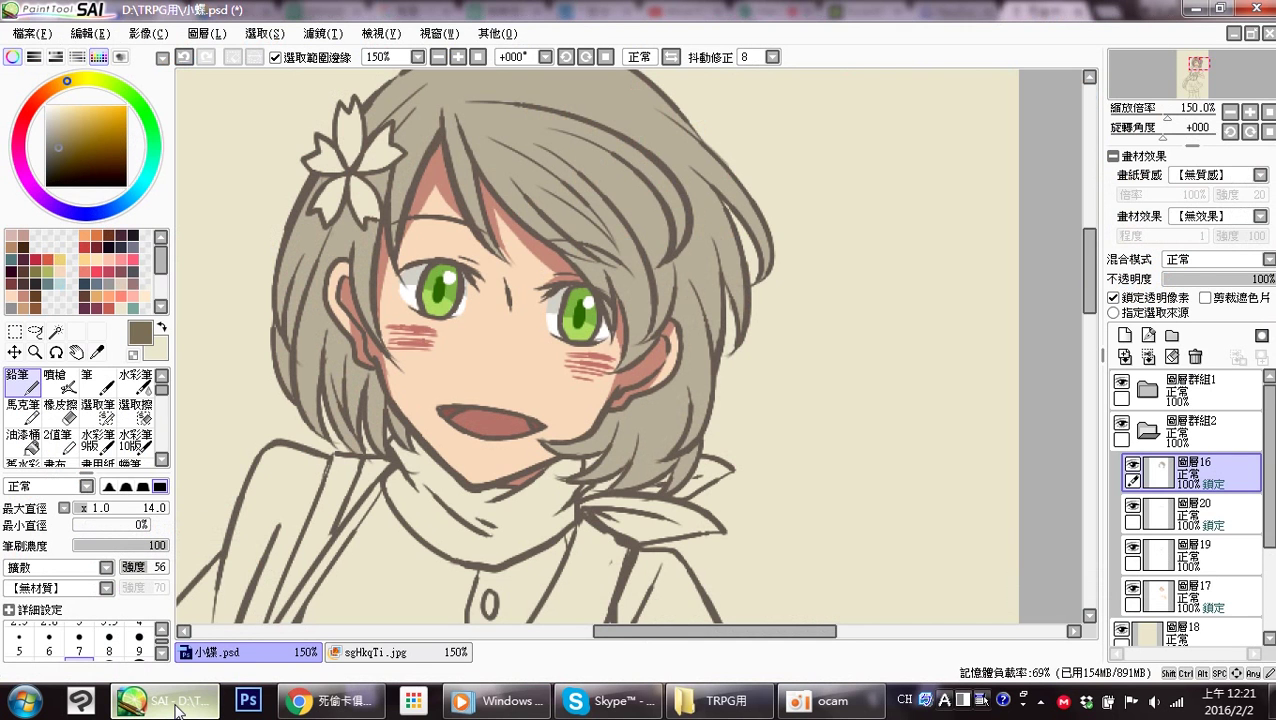
pyautogui.moveTo(599, 330); pyautogui.dragTo(642, 370)
pyautogui.keyDown('alt'); pyautogui.click(550, 116); pyautogui.keyUp('alt')
pyautogui.click(62, 133)
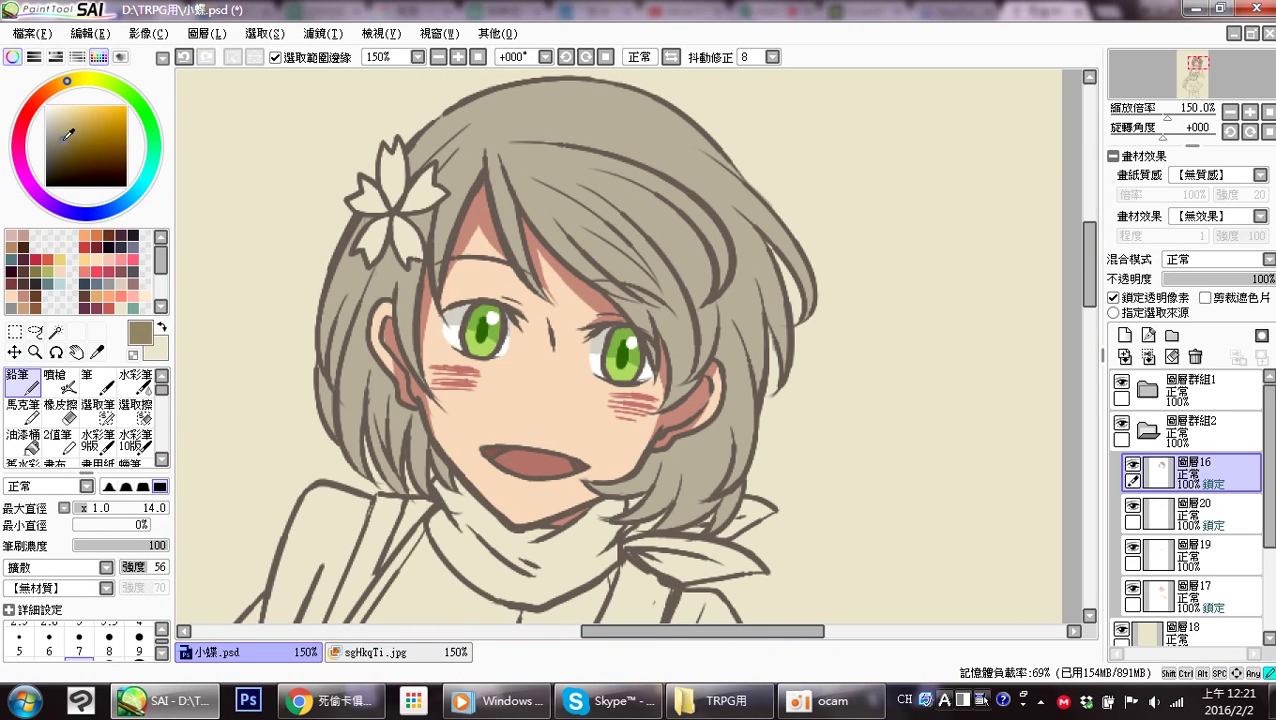
pyautogui.click(135, 380)
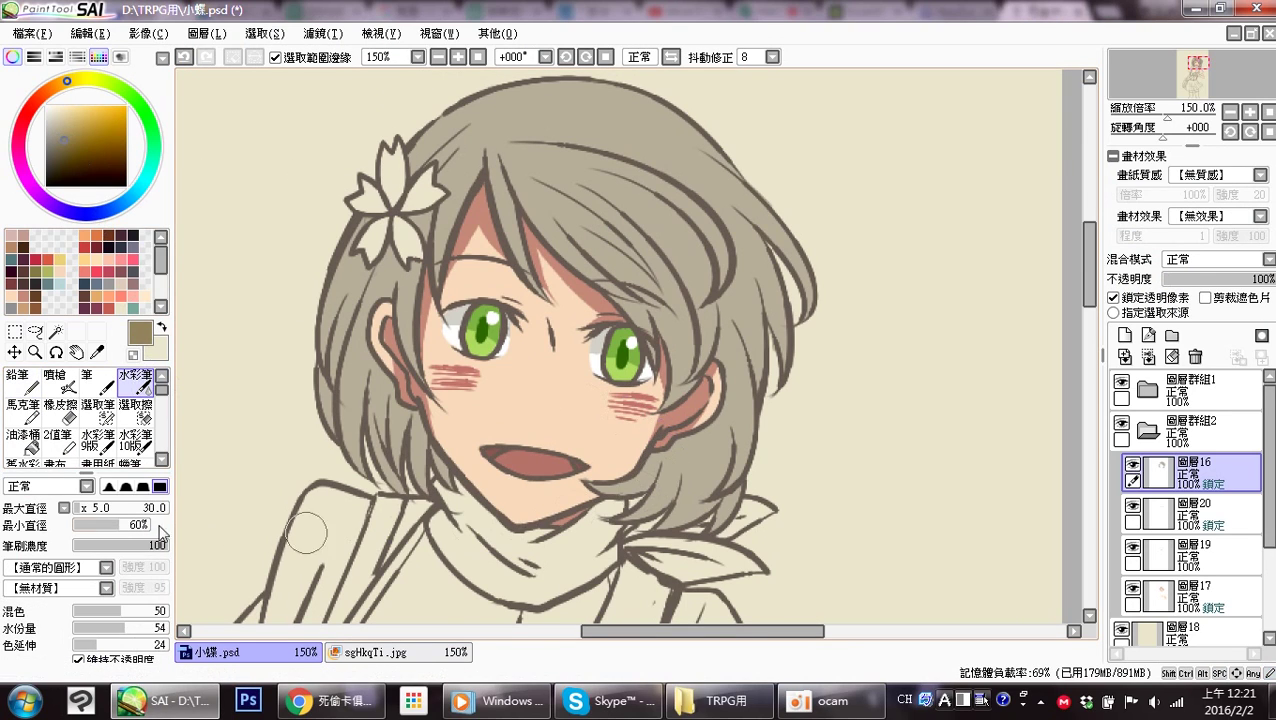
pyautogui.moveTo(90, 508); pyautogui.dragTo(82, 504)
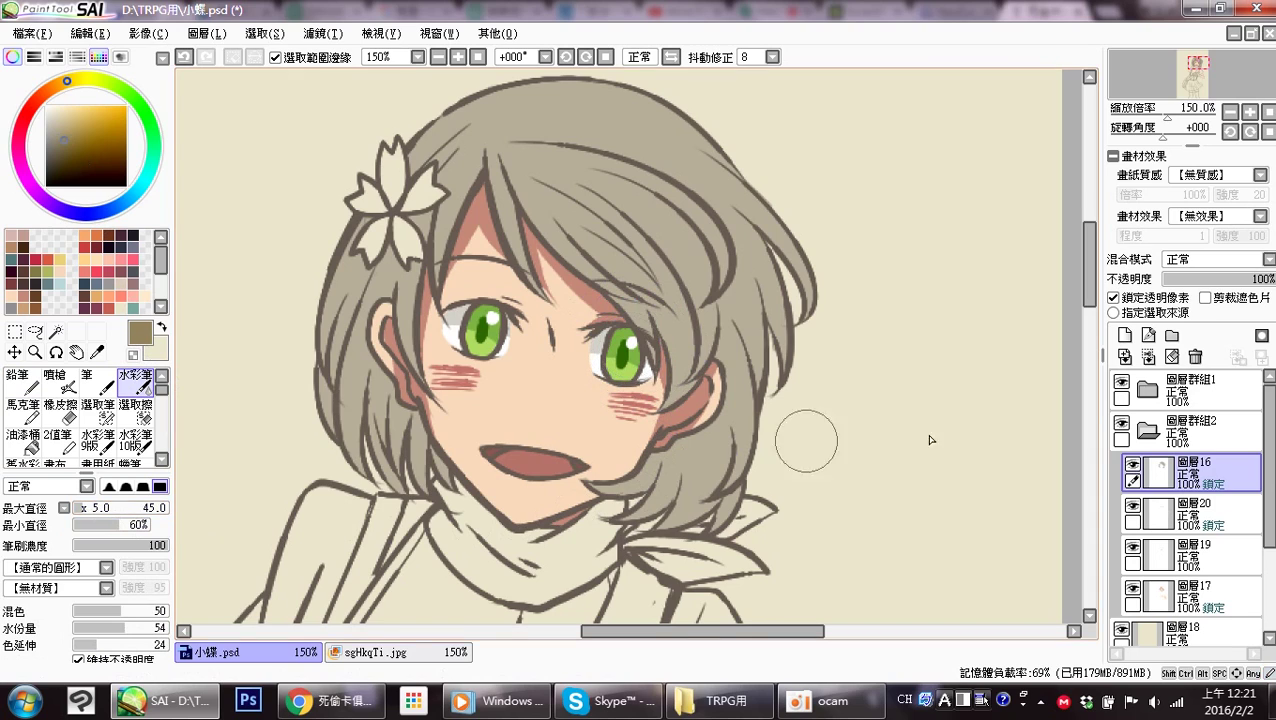
pyautogui.moveTo(762, 418)
pyautogui.mouseDown()
pyautogui.moveTo(572, 492)
pyautogui.moveTo(600, 520)
pyautogui.moveTo(618, 480)
pyautogui.moveTo(736, 368)
pyautogui.moveTo(632, 473)
pyautogui.moveTo(690, 520)
pyautogui.moveTo(733, 486)
pyautogui.moveTo(738, 397)
pyautogui.moveTo(800, 314)
pyautogui.mouseUp()
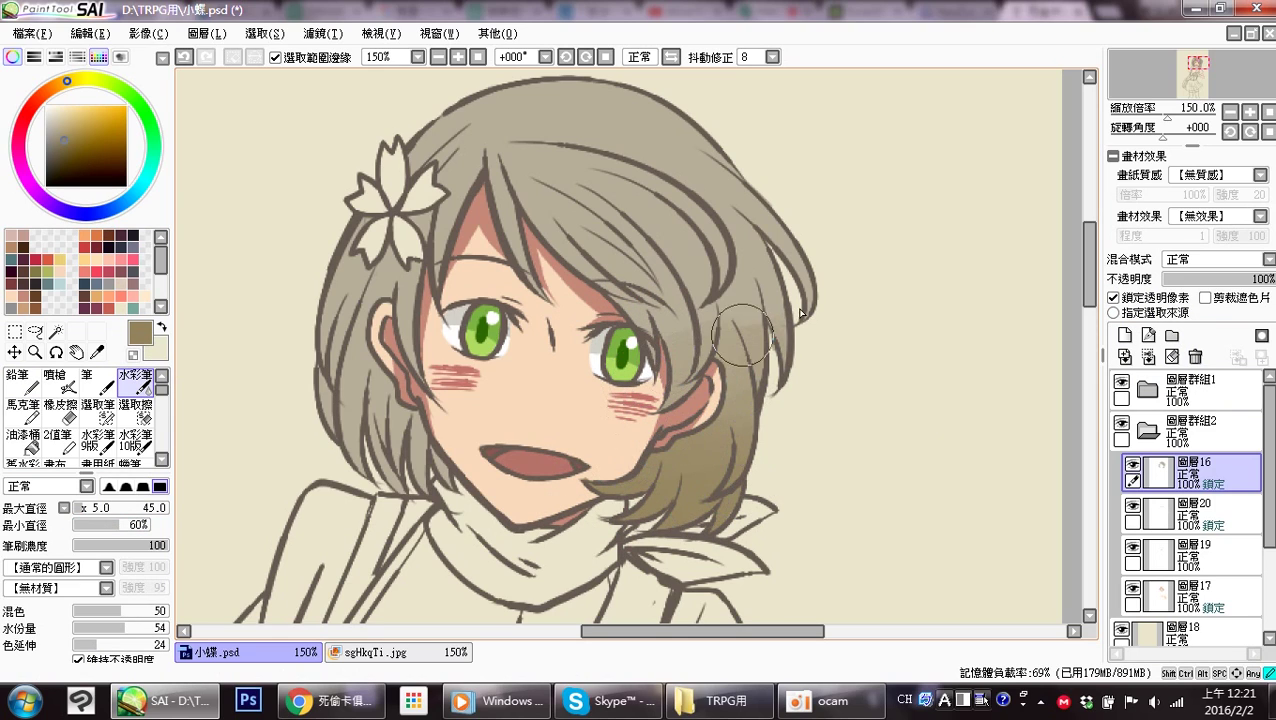
pyautogui.moveTo(300, 320)
pyautogui.mouseDown()
pyautogui.moveTo(327, 380)
pyautogui.moveTo(320, 420)
pyautogui.moveTo(299, 365)
pyautogui.moveTo(406, 349)
pyautogui.mouseUp()
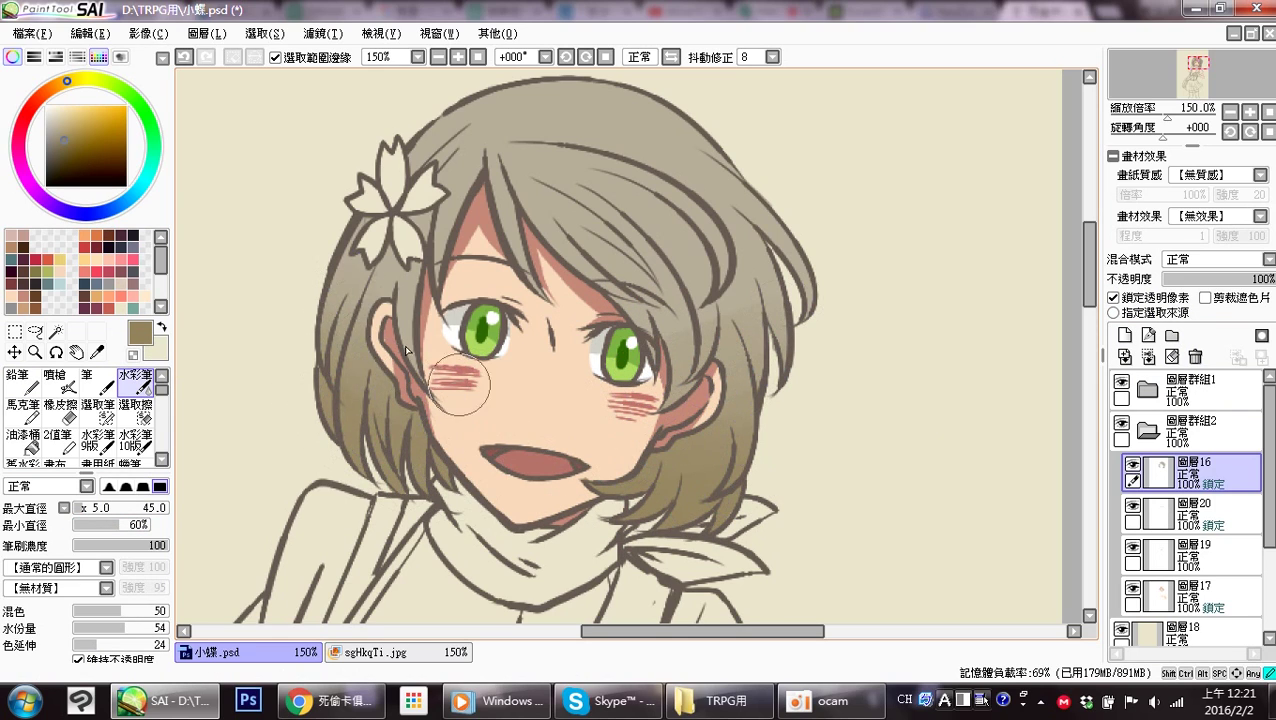
# Paint flat darker olive brown shadows on the inner hair below both ears with the Pencil (鉛筆).
pyautogui.click(27, 381)
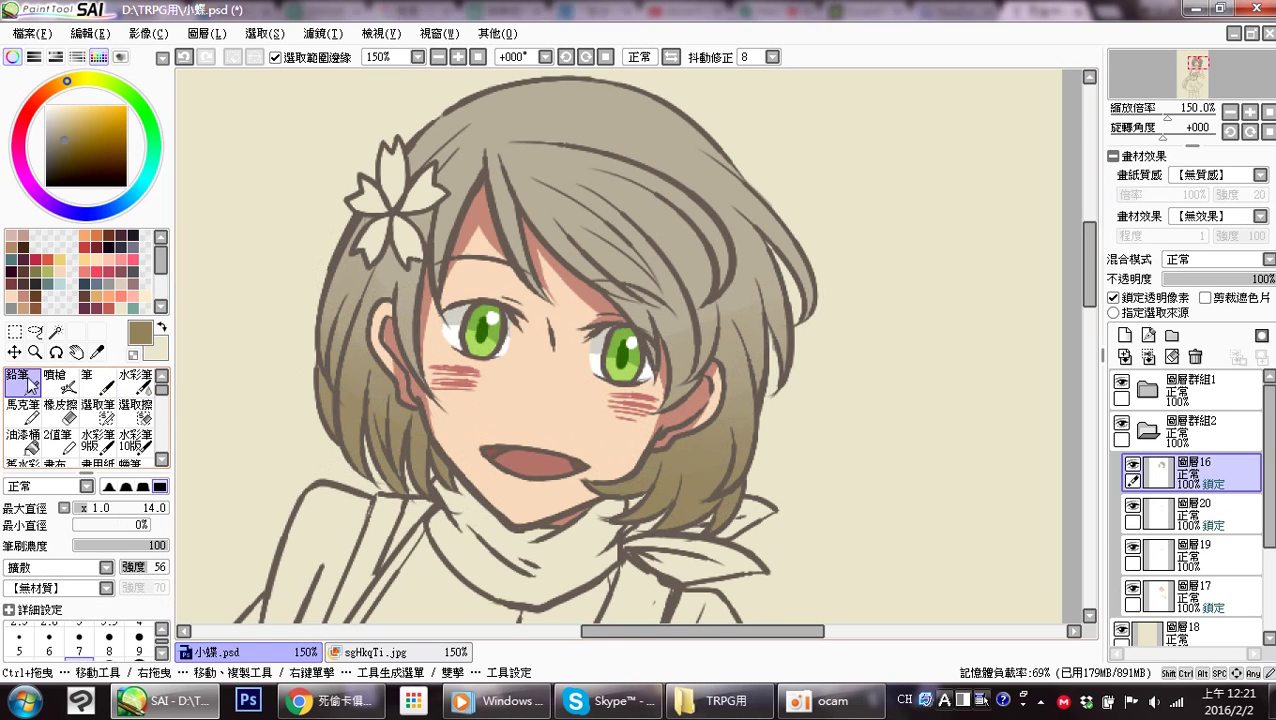
pyautogui.click(64, 144)
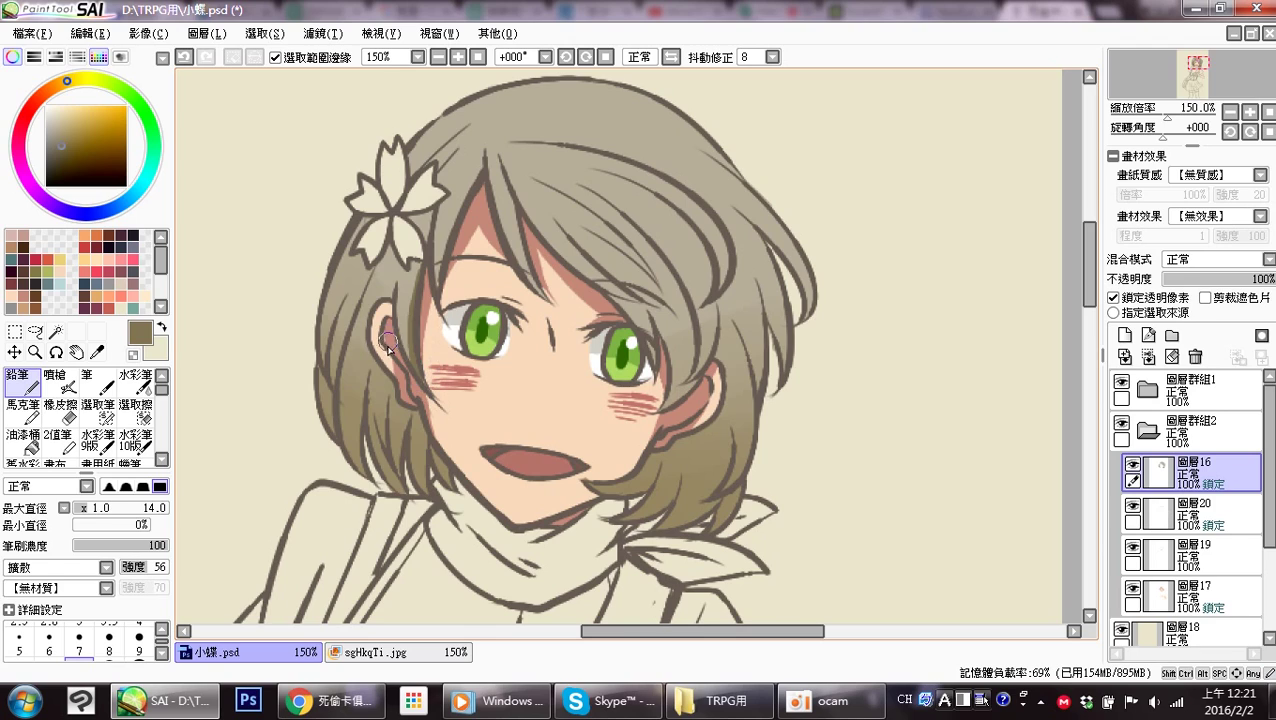
pyautogui.moveTo(384, 360); pyautogui.dragTo(388, 462)
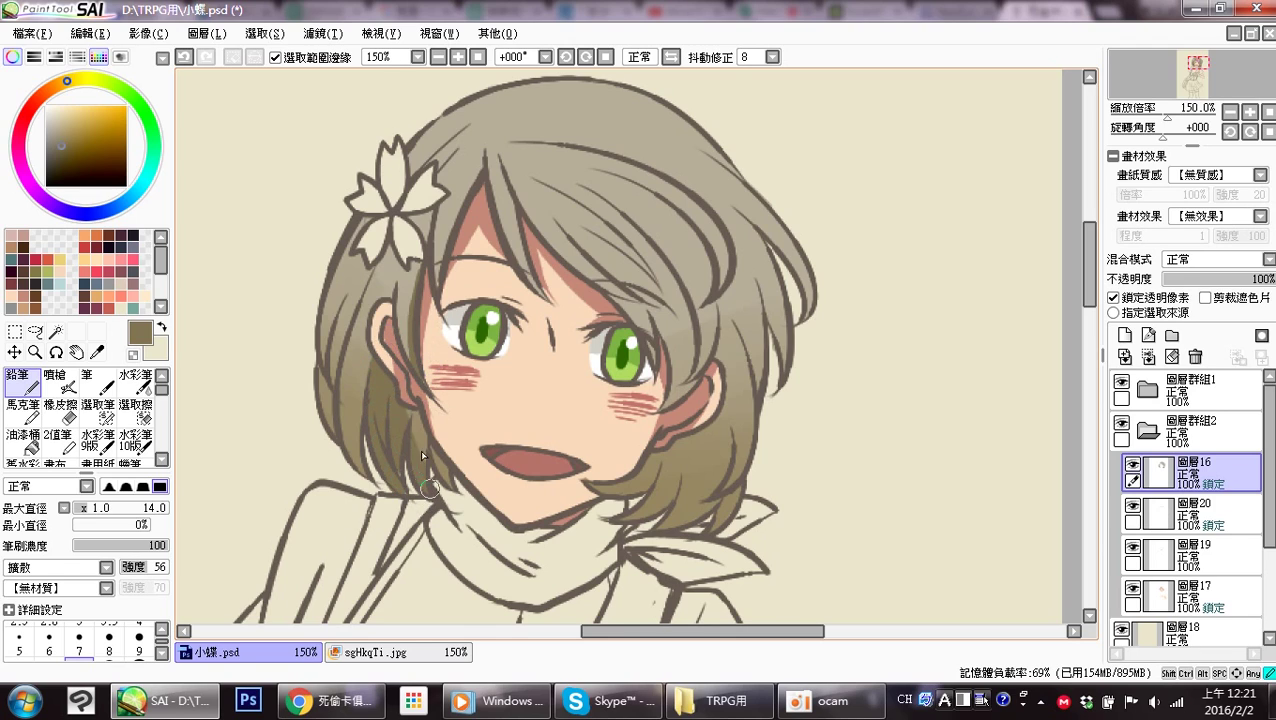
pyautogui.moveTo(711, 404)
pyautogui.mouseDown()
pyautogui.moveTo(701, 389)
pyautogui.moveTo(685, 525)
pyautogui.mouseUp()
pyautogui.moveTo(691, 428)
pyautogui.mouseDown()
pyautogui.moveTo(663, 517)
pyautogui.moveTo(632, 487)
pyautogui.moveTo(601, 491)
pyautogui.mouseUp()
pyautogui.moveTo(720, 416); pyautogui.dragTo(697, 491)
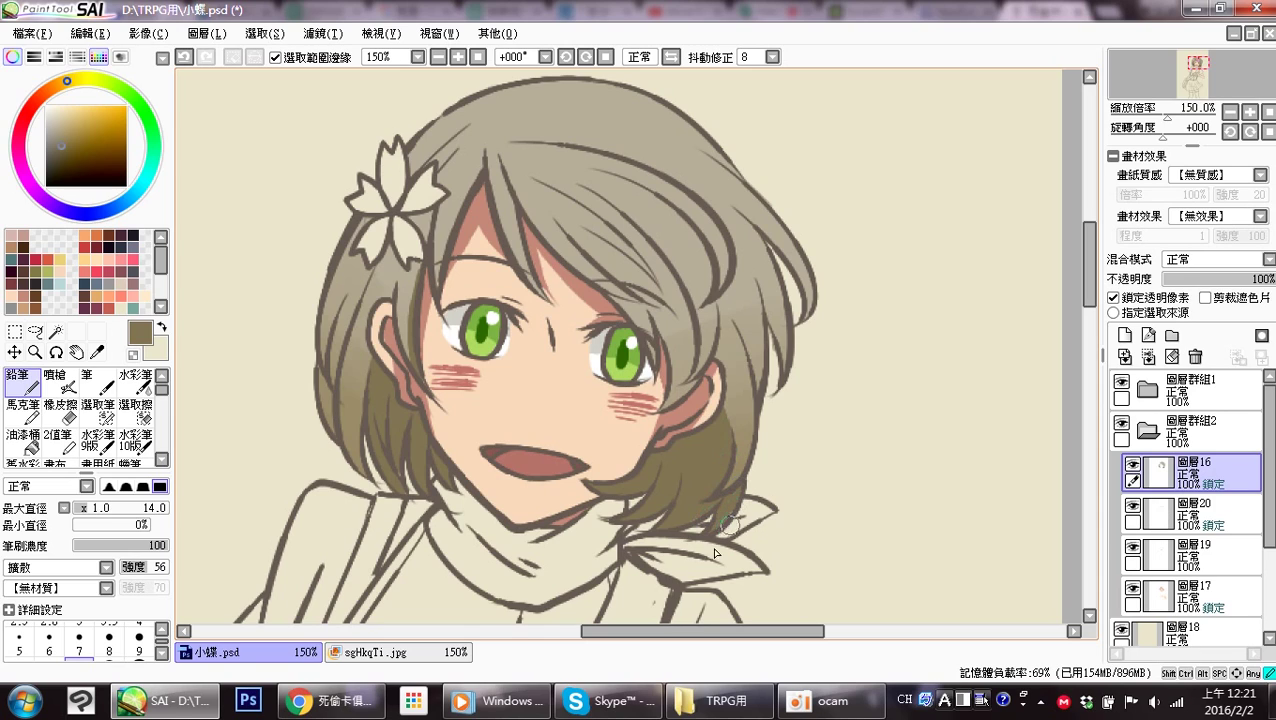
pyautogui.moveTo(727, 301); pyautogui.dragTo(759, 428)
pyautogui.hotkey('ctrl', 'z')
pyautogui.moveTo(723, 303)
pyautogui.mouseDown()
pyautogui.moveTo(755, 371)
pyautogui.moveTo(762, 416)
pyautogui.mouseUp()
pyautogui.hotkey('ctrl', 'z')
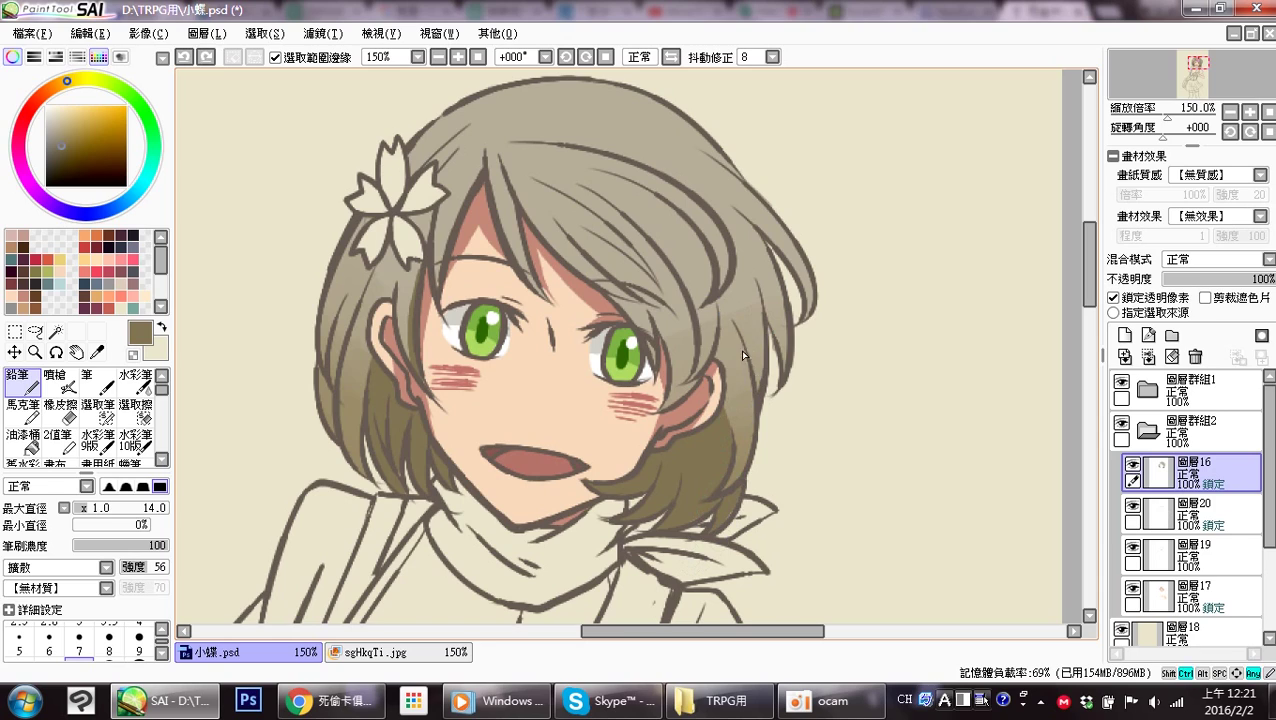
pyautogui.moveTo(733, 313); pyautogui.dragTo(760, 408)
pyautogui.hotkey('ctrl', 'z')
pyautogui.moveTo(725, 306); pyautogui.dragTo(748, 397)
pyautogui.hotkey('ctrl', 'z')
# Paint thin olive brown shadow strands down the hair locks behind the ear opposite the flower.
pyautogui.moveTo(722, 300); pyautogui.dragTo(756, 386)
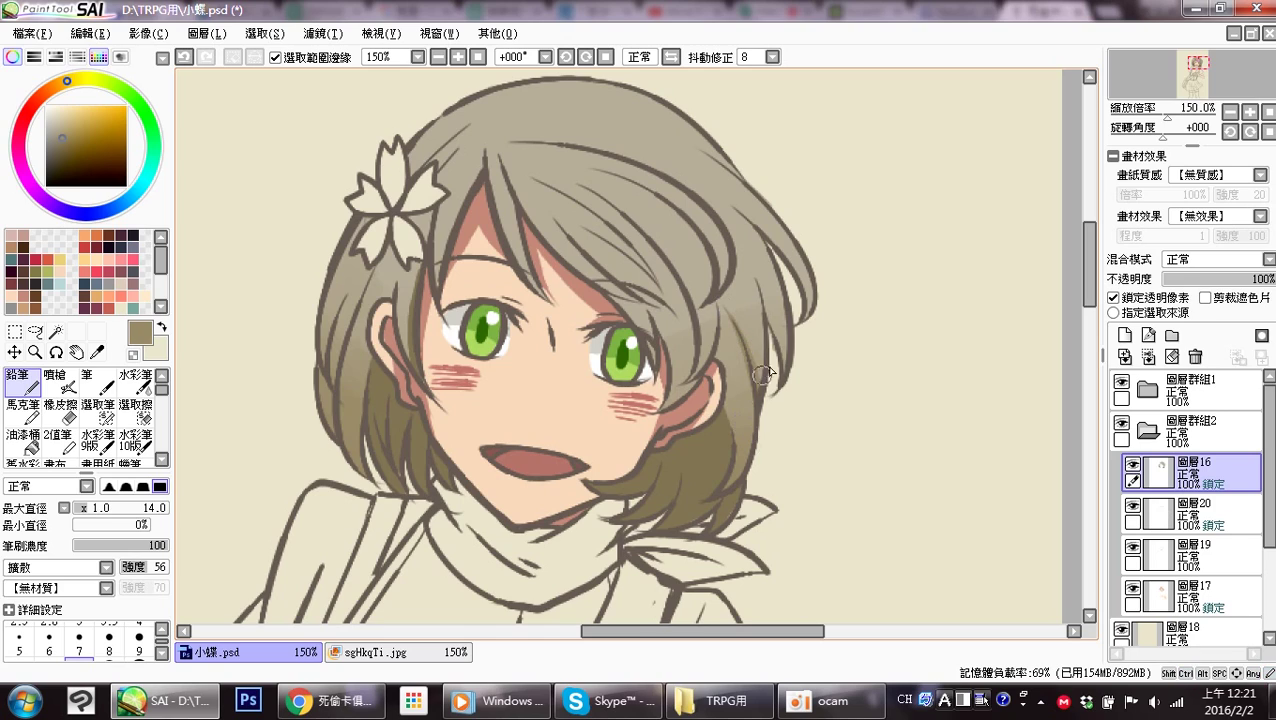
pyautogui.moveTo(753, 268); pyautogui.dragTo(775, 393)
pyautogui.hotkey('ctrl', 'z')
pyautogui.moveTo(753, 277); pyautogui.dragTo(780, 366)
# Paint olive brown shadows along the curved outer lock of the swept bangs and down the strand beside the eye.
pyautogui.moveTo(582, 168)
pyautogui.mouseDown()
pyautogui.moveTo(670, 211)
pyautogui.moveTo(692, 282)
pyautogui.moveTo(671, 209)
pyautogui.moveTo(704, 266)
pyautogui.moveTo(708, 300)
pyautogui.mouseUp()
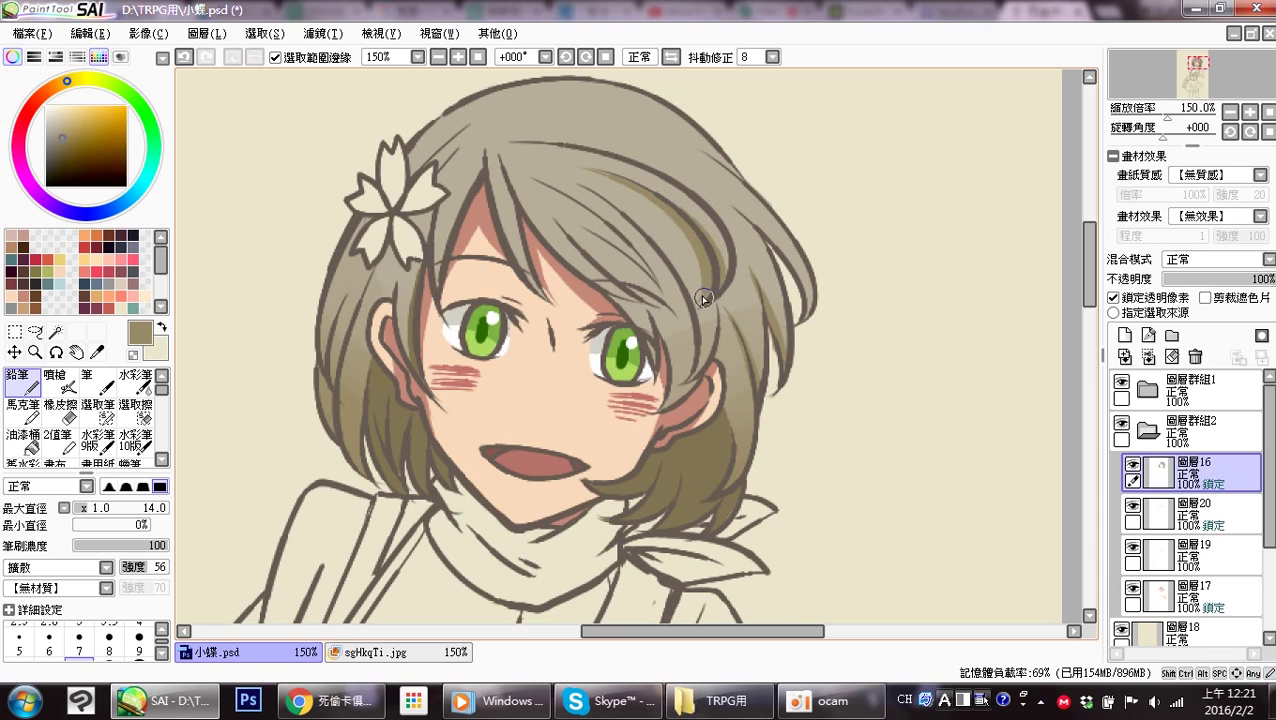
pyautogui.moveTo(638, 233)
pyautogui.mouseDown()
pyautogui.moveTo(700, 350)
pyautogui.moveTo(676, 384)
pyautogui.mouseUp()
pyautogui.hotkey('ctrl', 'z')
pyautogui.moveTo(635, 227); pyautogui.dragTo(672, 386)
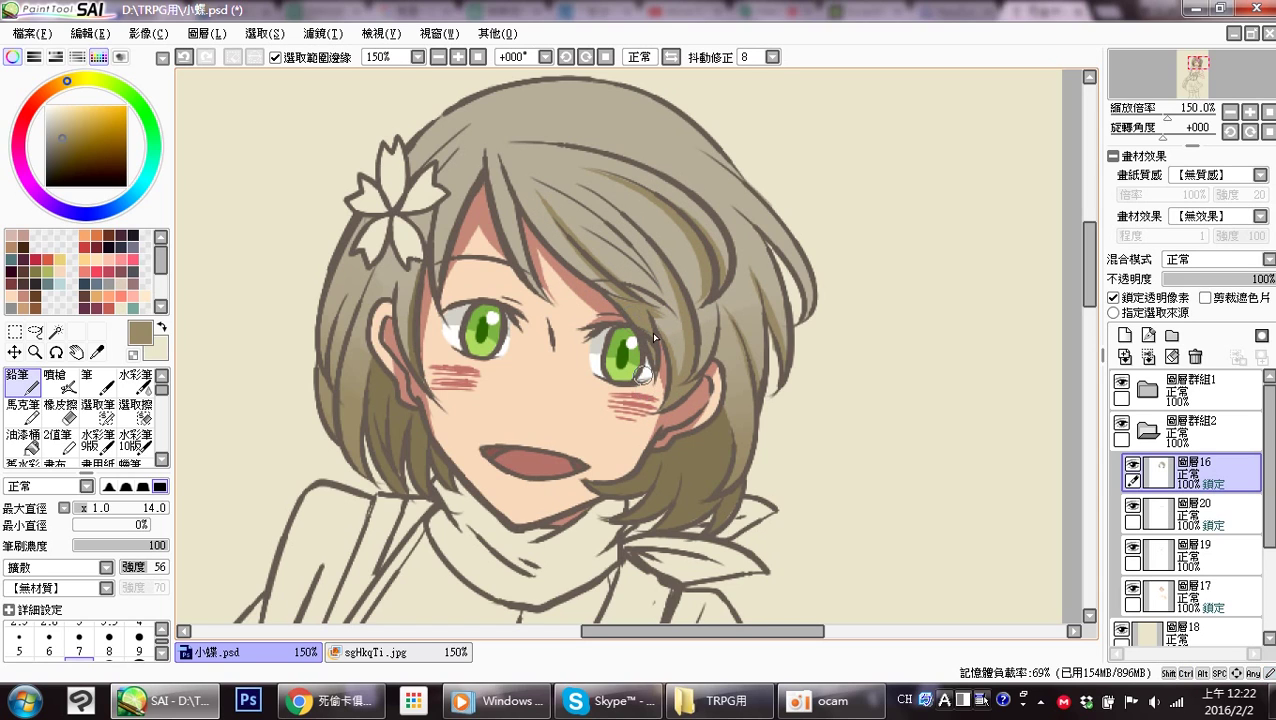
# Switch to the TRPG用 folder and play the MP3 file 08 シロマのテーマ (FF1『街』より).
pyautogui.click(735, 710)
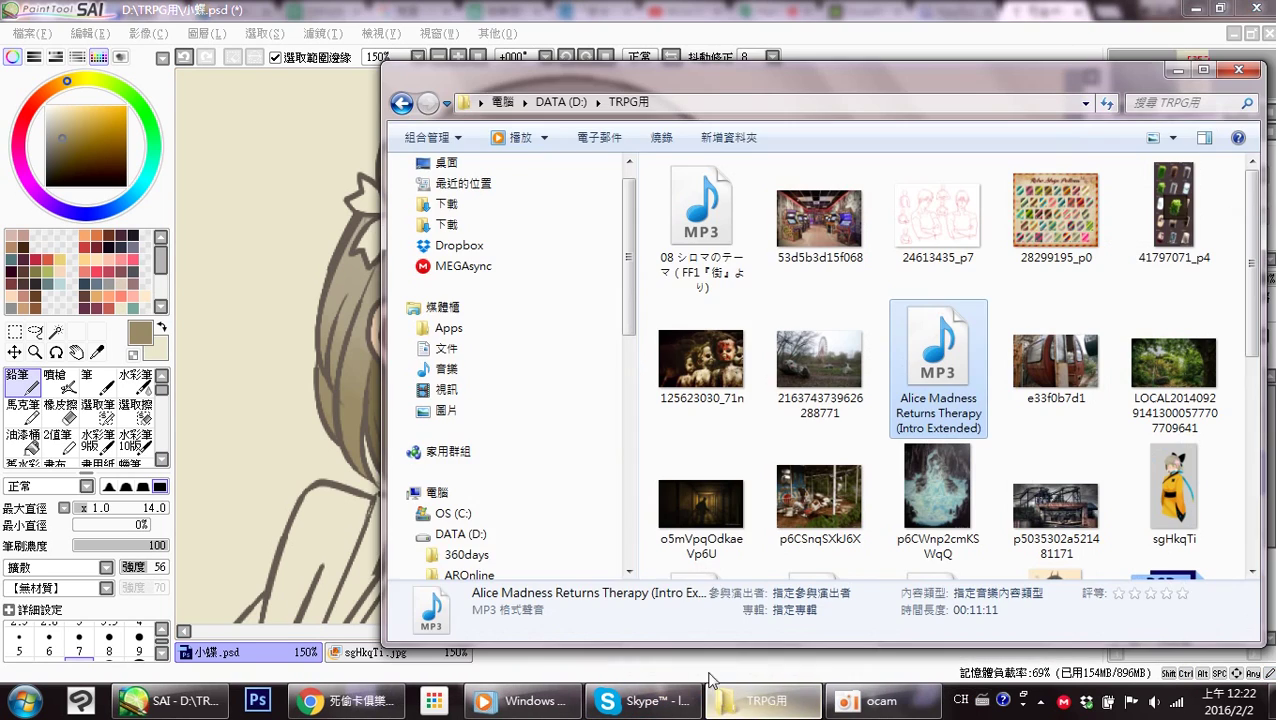
pyautogui.doubleClick(700, 220)
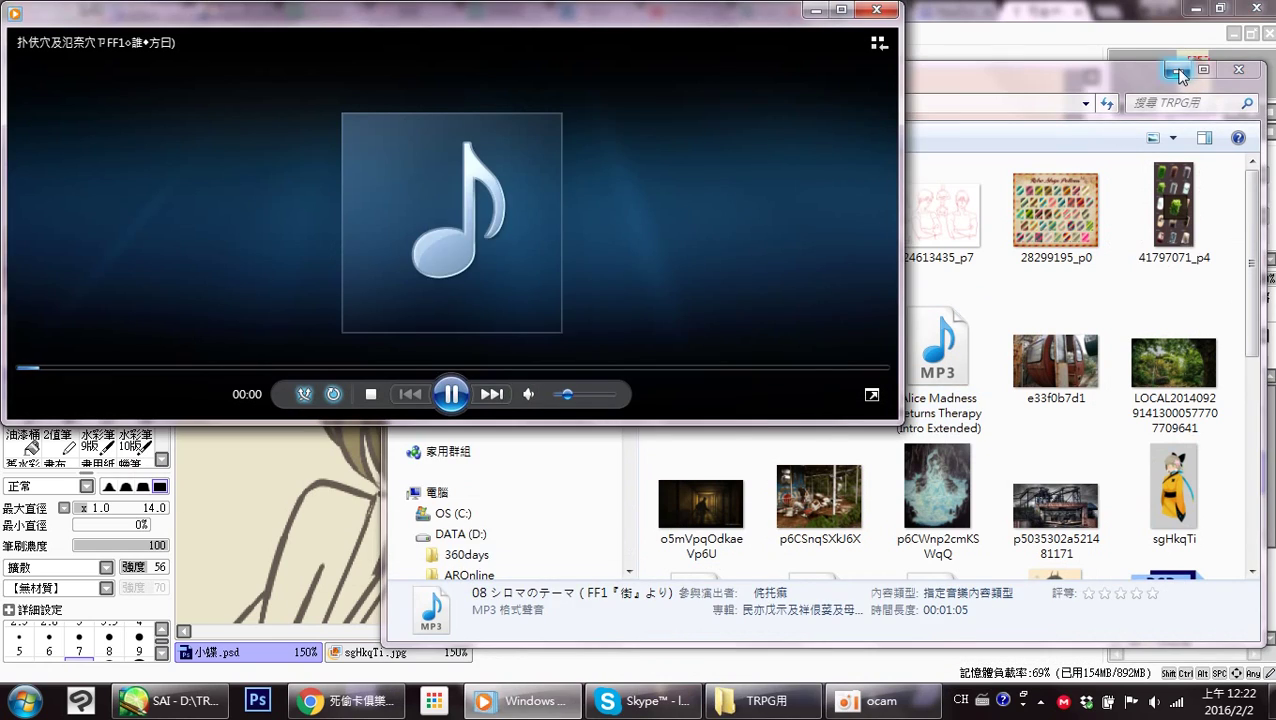
# Return to the drawing, undo the last strokes and paint olive brown shadows along the bang strands framing the face on both sides of the parting.
pyautogui.click(1178, 70)
pyautogui.click(813, 12)
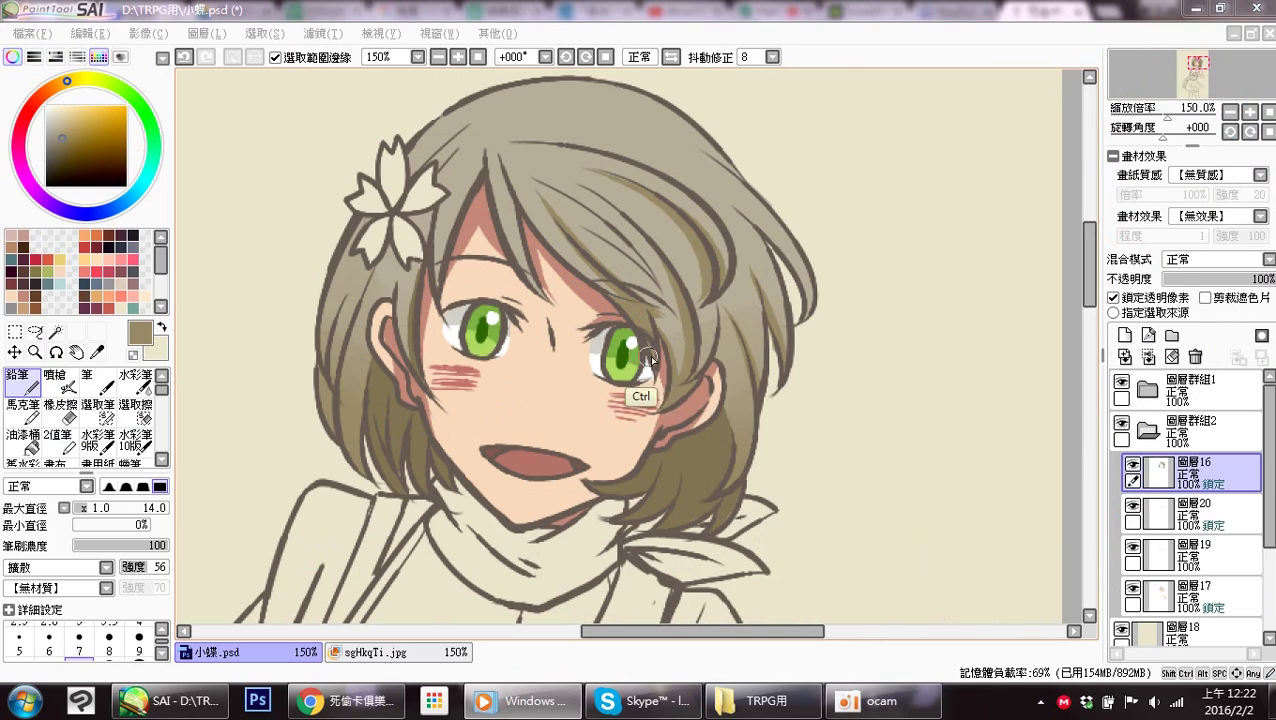
pyautogui.moveTo(1090, 275); pyautogui.dragTo(1090, 270)
pyautogui.hotkey('ctrl', 'z')
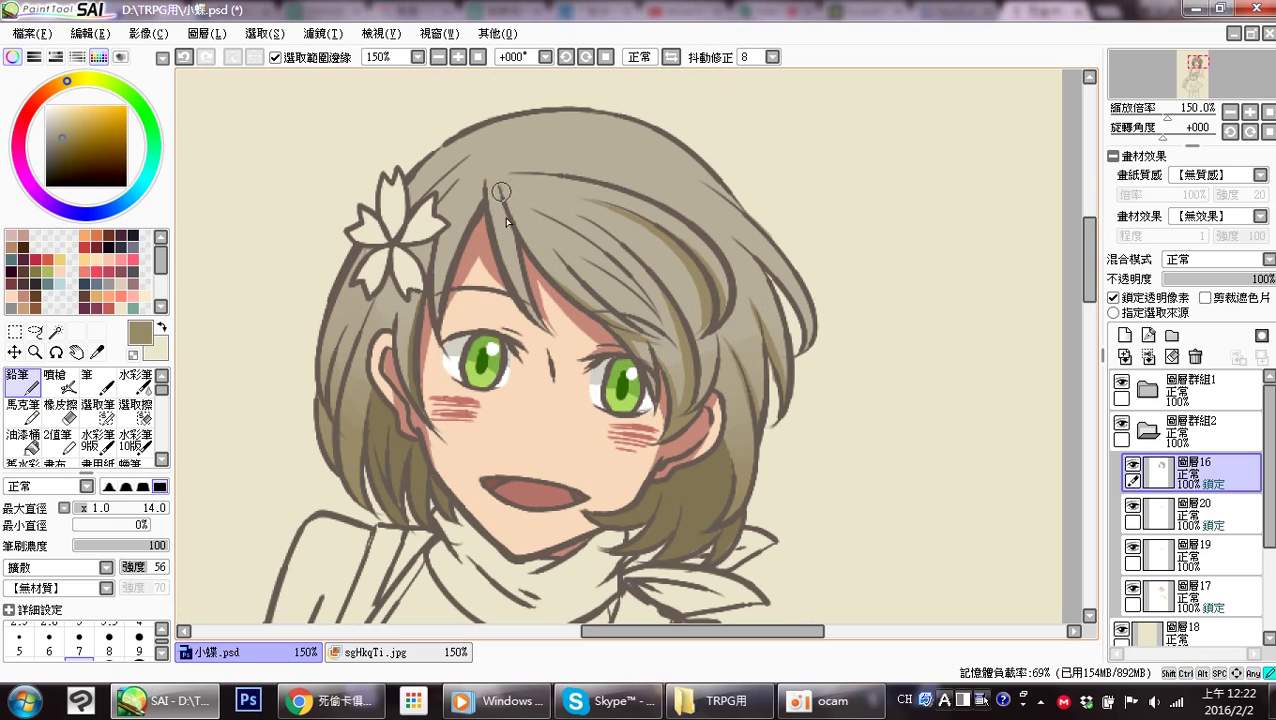
pyautogui.hotkey('ctrl', 'z')
pyautogui.moveTo(508, 205); pyautogui.dragTo(542, 308)
pyautogui.moveTo(466, 224); pyautogui.dragTo(433, 314)
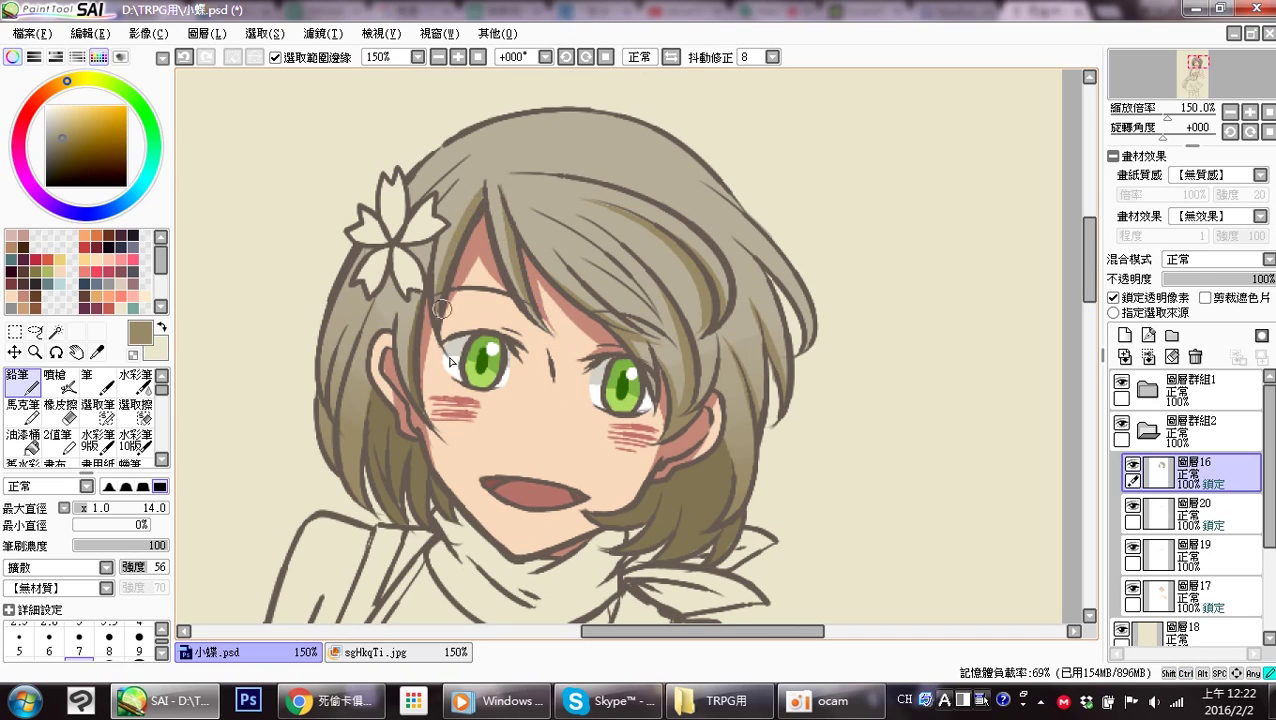
pyautogui.click(1113, 297)
pyautogui.click(1113, 297)
pyautogui.moveTo(430, 238); pyautogui.dragTo(415, 405)
# Mix a pale cream from the hair's base color and paint a highlight along the outer curve of the swept bangs.
pyautogui.moveTo(617, 492)
pyautogui.mouseDown()
pyautogui.moveTo(575, 416)
pyautogui.moveTo(604, 501)
pyautogui.mouseUp()
pyautogui.keyDown('alt'); pyautogui.click(596, 158); pyautogui.keyUp('alt')
pyautogui.moveTo(63, 120); pyautogui.dragTo(62, 106)
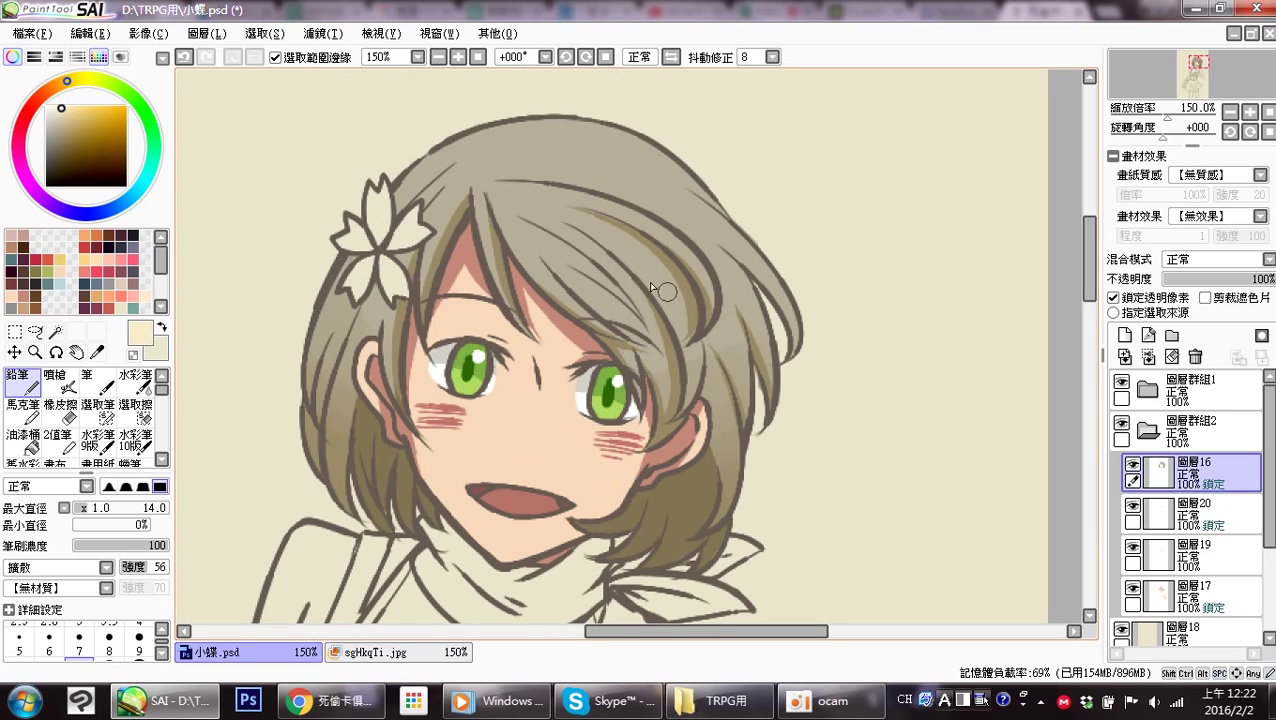
pyautogui.moveTo(535, 206); pyautogui.dragTo(652, 312)
pyautogui.hotkey('ctrl', 'z')
pyautogui.moveTo(574, 190)
pyautogui.mouseDown()
pyautogui.moveTo(621, 208)
pyautogui.moveTo(705, 266)
pyautogui.mouseUp()
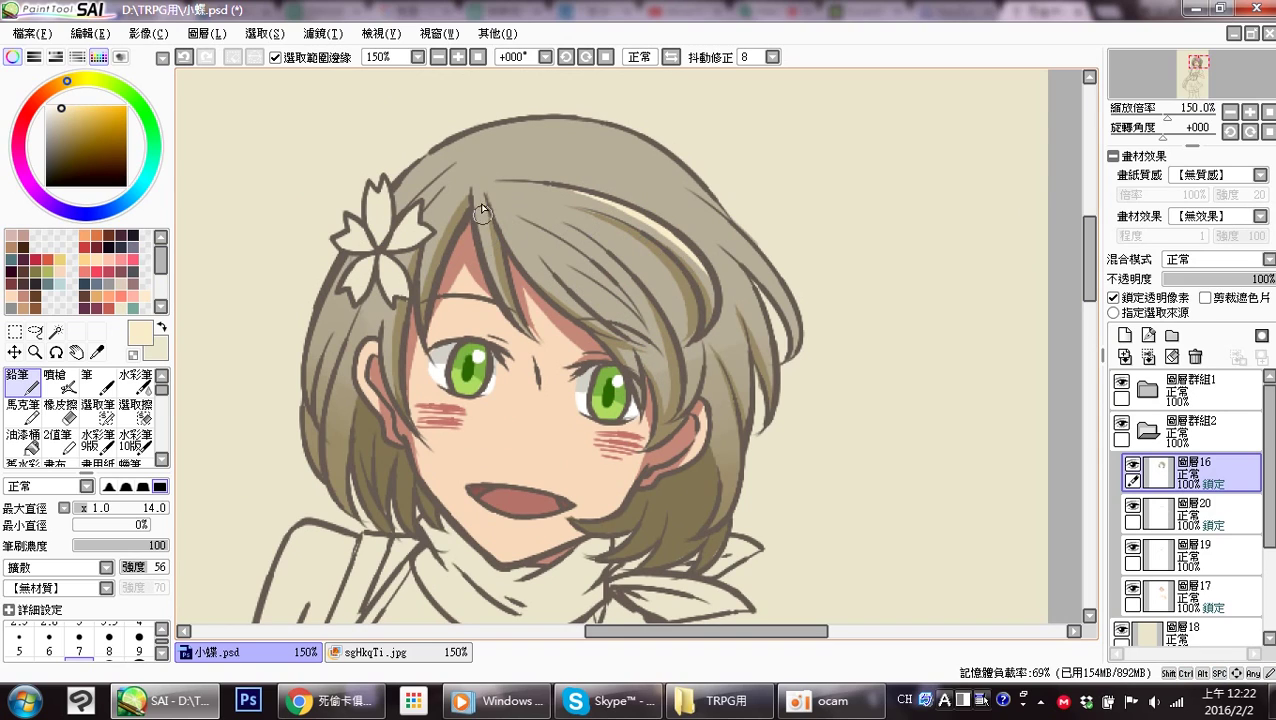
# Paint a thin pale cream highlight down the bang strand beside the parting.
pyautogui.moveTo(475, 191); pyautogui.dragTo(519, 350)
pyautogui.hotkey('ctrl', 'z')
pyautogui.moveTo(485, 207); pyautogui.dragTo(533, 345)
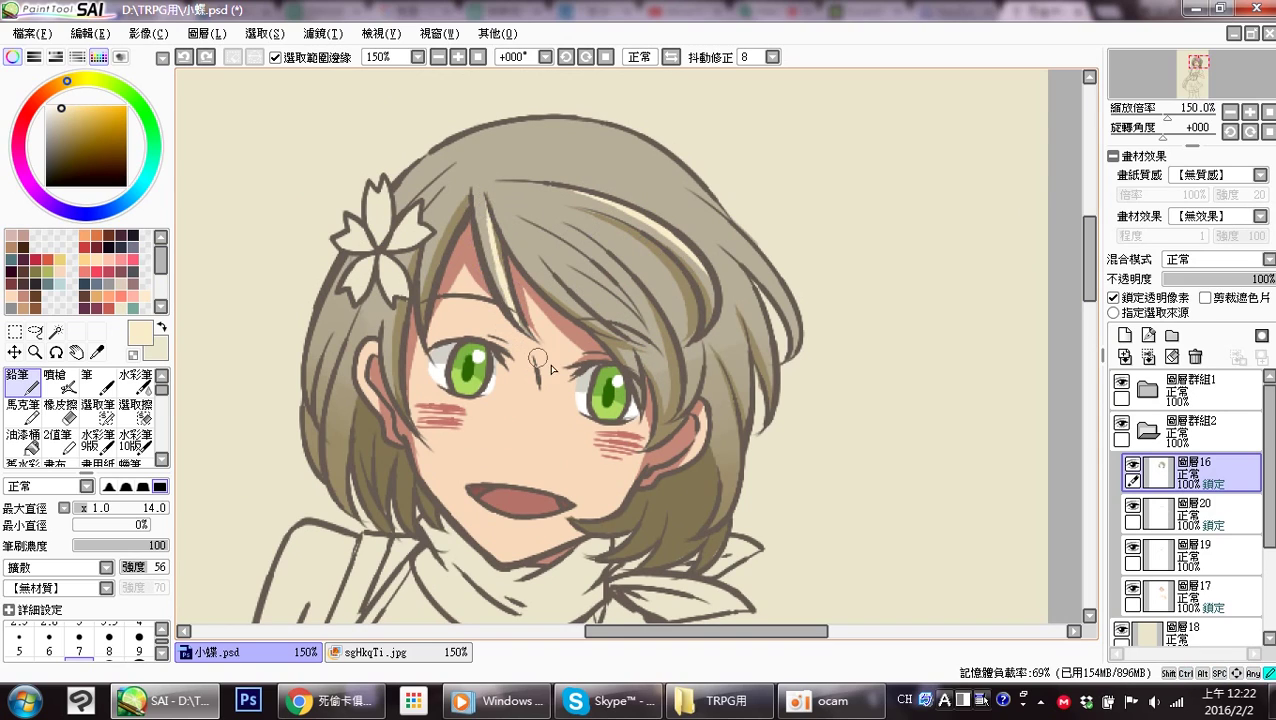
pyautogui.hotkey('ctrl', 'z')
pyautogui.moveTo(487, 212); pyautogui.dragTo(537, 338)
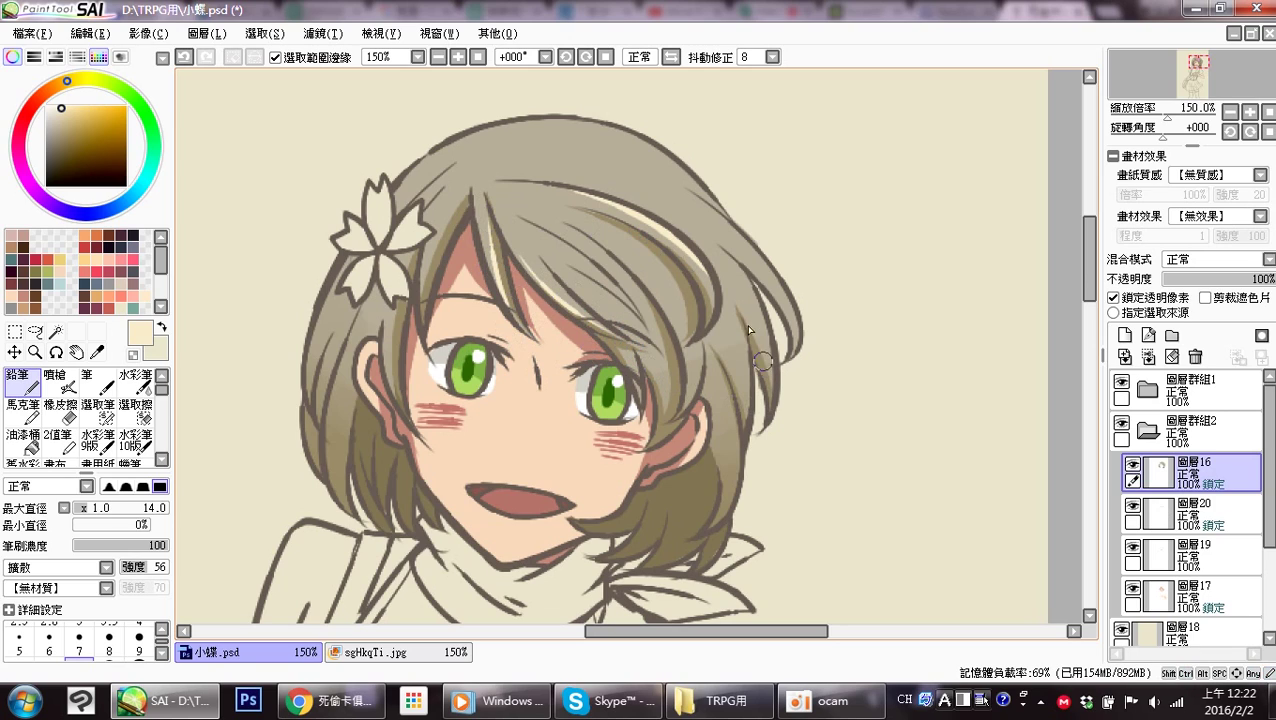
# Paint pale cream highlights along the flyaway outer locks opposite the flower and over the crown of the head.
pyautogui.moveTo(652, 168)
pyautogui.mouseDown()
pyautogui.moveTo(712, 205)
pyautogui.moveTo(788, 353)
pyautogui.mouseUp()
pyautogui.moveTo(719, 215); pyautogui.dragTo(792, 340)
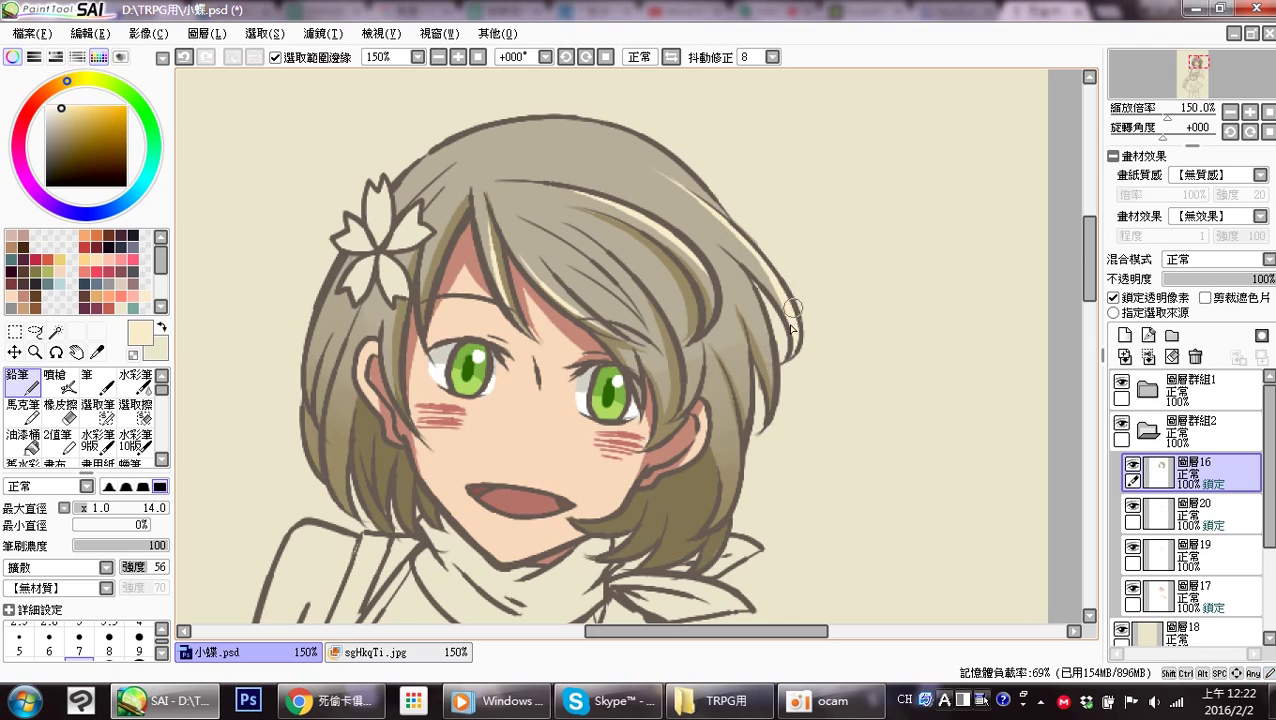
pyautogui.moveTo(722, 247)
pyautogui.mouseDown()
pyautogui.moveTo(777, 367)
pyautogui.moveTo(750, 378)
pyautogui.moveTo(734, 257)
pyautogui.moveTo(766, 420)
pyautogui.mouseUp()
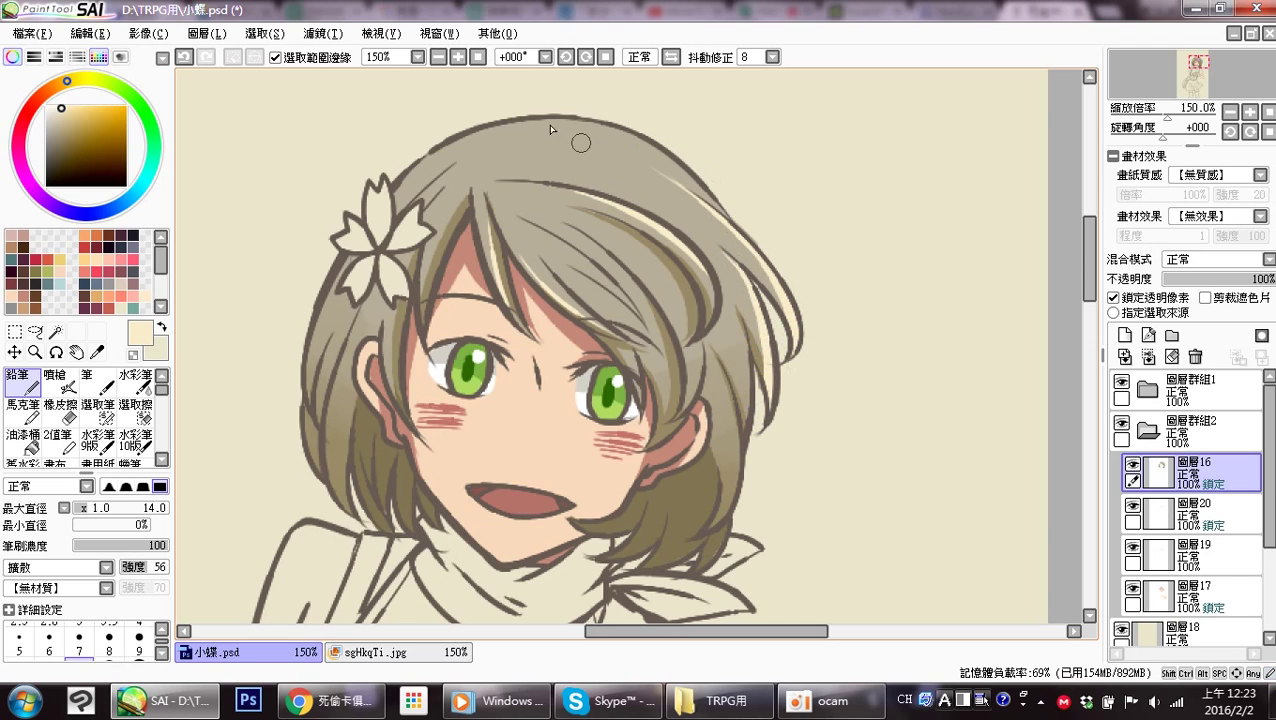
pyautogui.moveTo(540, 117); pyautogui.dragTo(715, 198)
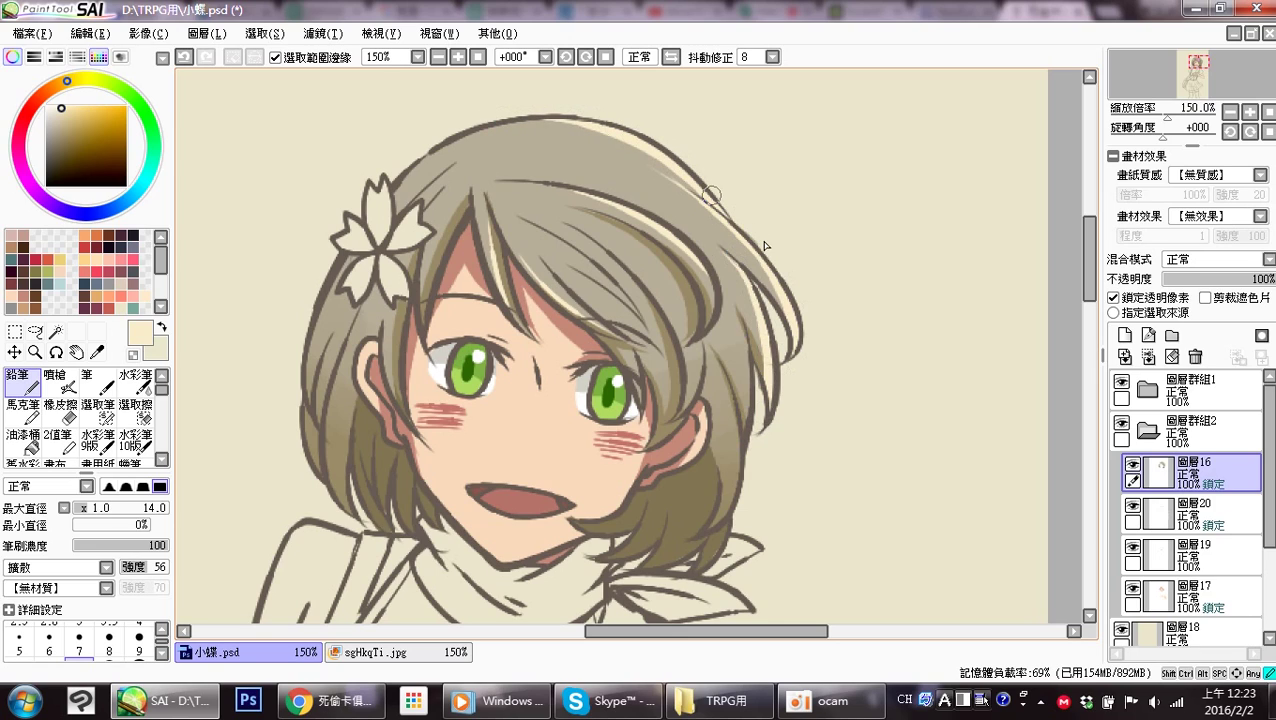
# Paint pale cream highlights down the hair lock above and behind the ear opposite the flower.
pyautogui.moveTo(728, 302); pyautogui.dragTo(748, 438)
pyautogui.hotkey('ctrl', 'z')
pyautogui.moveTo(730, 303); pyautogui.dragTo(747, 437)
pyautogui.moveTo(710, 342); pyautogui.dragTo(747, 455)
pyautogui.hotkey('ctrl', 'z')
pyautogui.moveTo(717, 363)
pyautogui.mouseDown()
pyautogui.moveTo(740, 455)
pyautogui.moveTo(724, 517)
pyautogui.mouseUp()
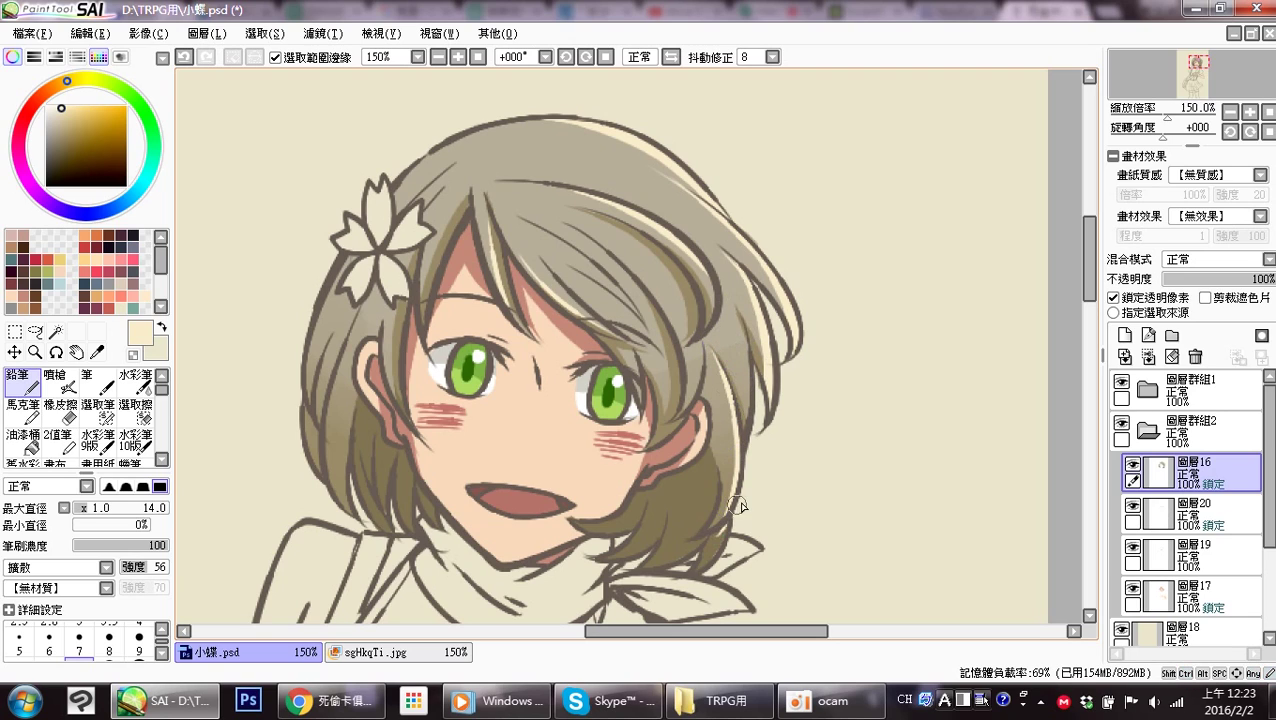
# Refine the cream highlights along the outer edge of the hair behind the ear, down toward the scarf knot.
pyautogui.moveTo(748, 453); pyautogui.dragTo(751, 364)
pyautogui.hotkey('ctrl', 'z')
pyautogui.moveTo(725, 277); pyautogui.dragTo(741, 388)
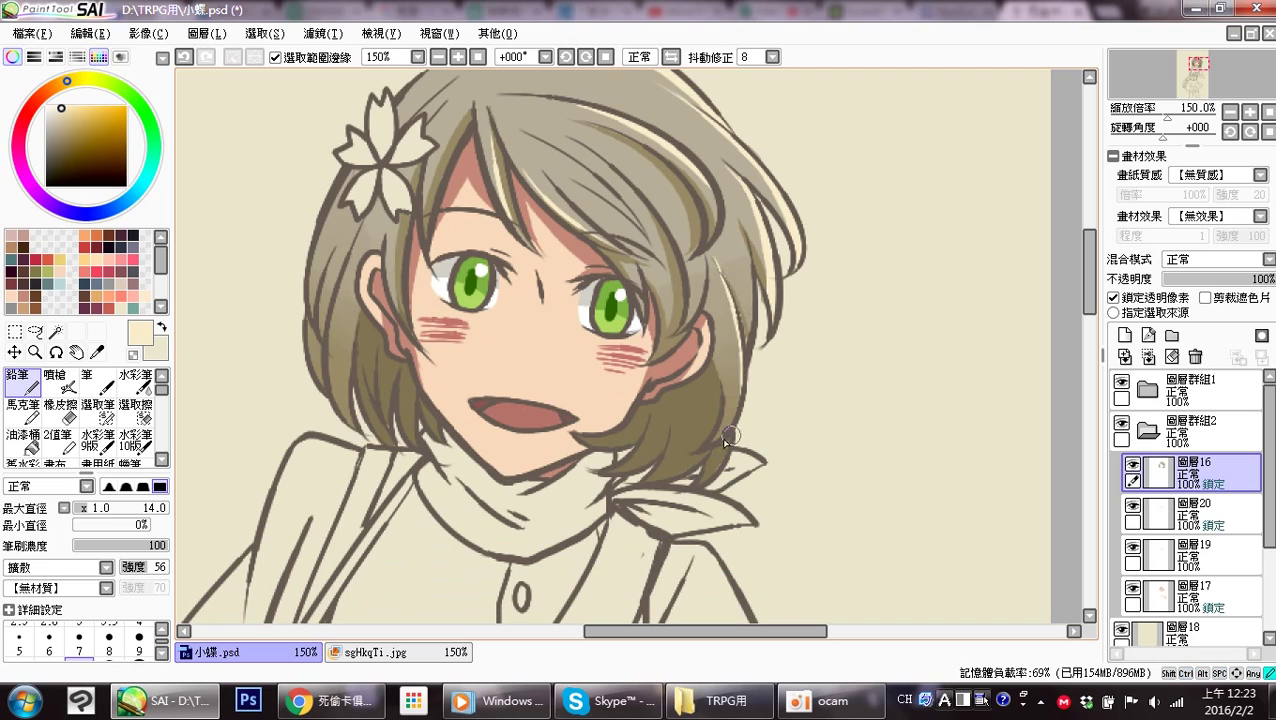
pyautogui.hotkey('ctrl', 'z')
pyautogui.moveTo(723, 279)
pyautogui.mouseDown()
pyautogui.moveTo(740, 327)
pyautogui.moveTo(732, 416)
pyautogui.mouseUp()
pyautogui.moveTo(741, 363); pyautogui.dragTo(720, 438)
pyautogui.hotkey('ctrl', 'z')
pyautogui.moveTo(742, 370)
pyautogui.mouseDown()
pyautogui.moveTo(727, 441)
pyautogui.moveTo(694, 495)
pyautogui.mouseUp()
pyautogui.moveTo(763, 360); pyautogui.dragTo(720, 461)
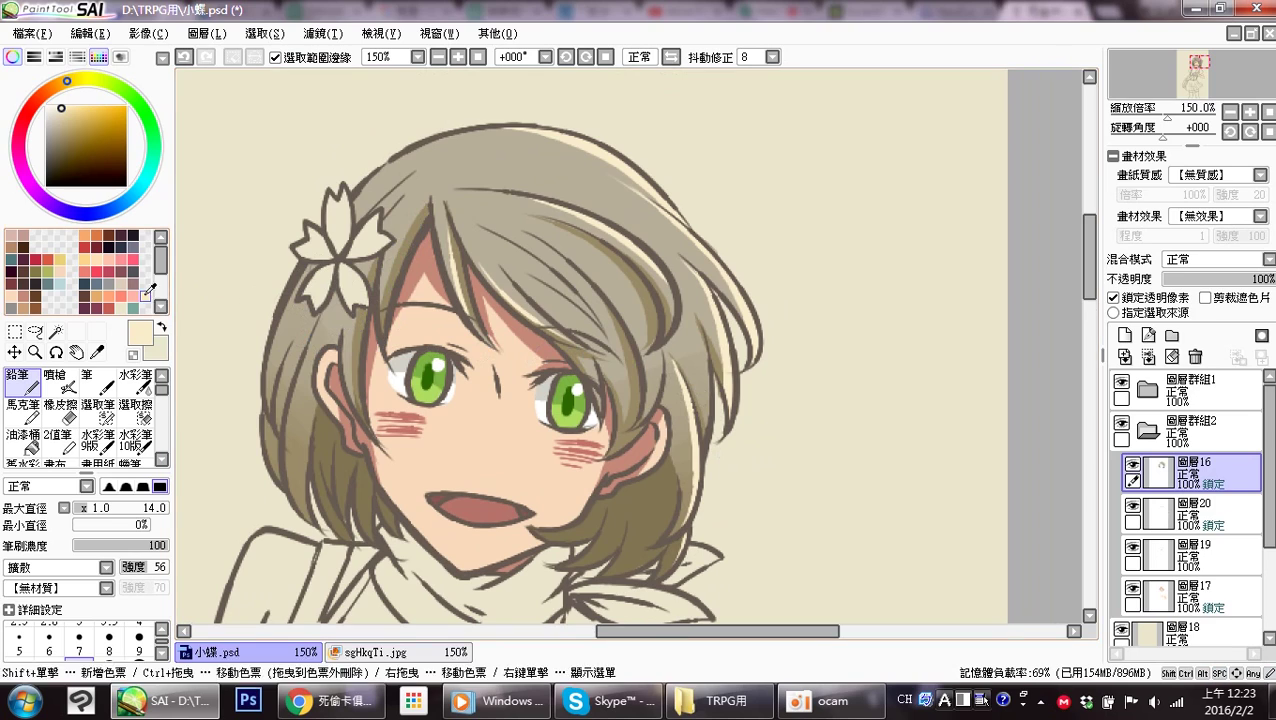
# Create a new layer above the hair layer and fill all petals of the hair flower with salmon pink.
pyautogui.click(128, 258)
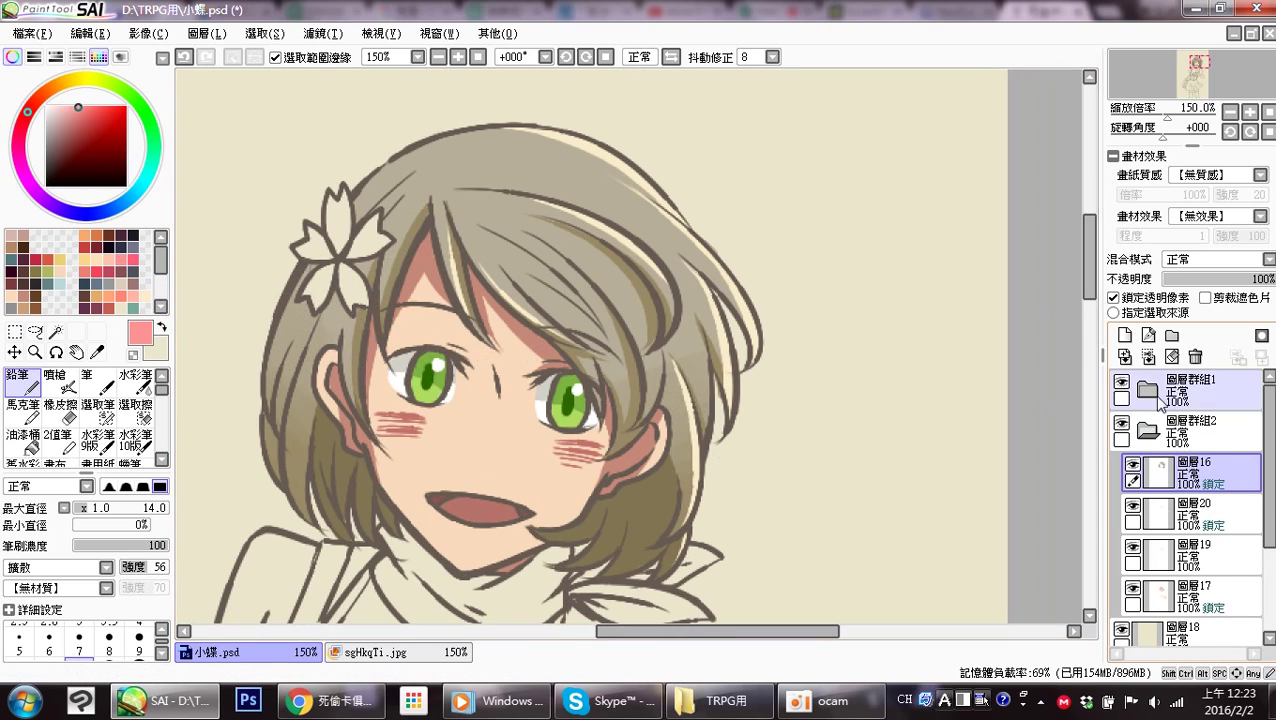
pyautogui.click(1124, 335)
pyautogui.moveTo(336, 190); pyautogui.dragTo(344, 255)
pyautogui.moveTo(341, 190)
pyautogui.mouseDown()
pyautogui.moveTo(343, 238)
pyautogui.moveTo(354, 199)
pyautogui.moveTo(342, 186)
pyautogui.moveTo(354, 224)
pyautogui.moveTo(380, 216)
pyautogui.moveTo(362, 239)
pyautogui.moveTo(389, 239)
pyautogui.mouseUp()
pyautogui.moveTo(309, 222); pyautogui.dragTo(322, 248)
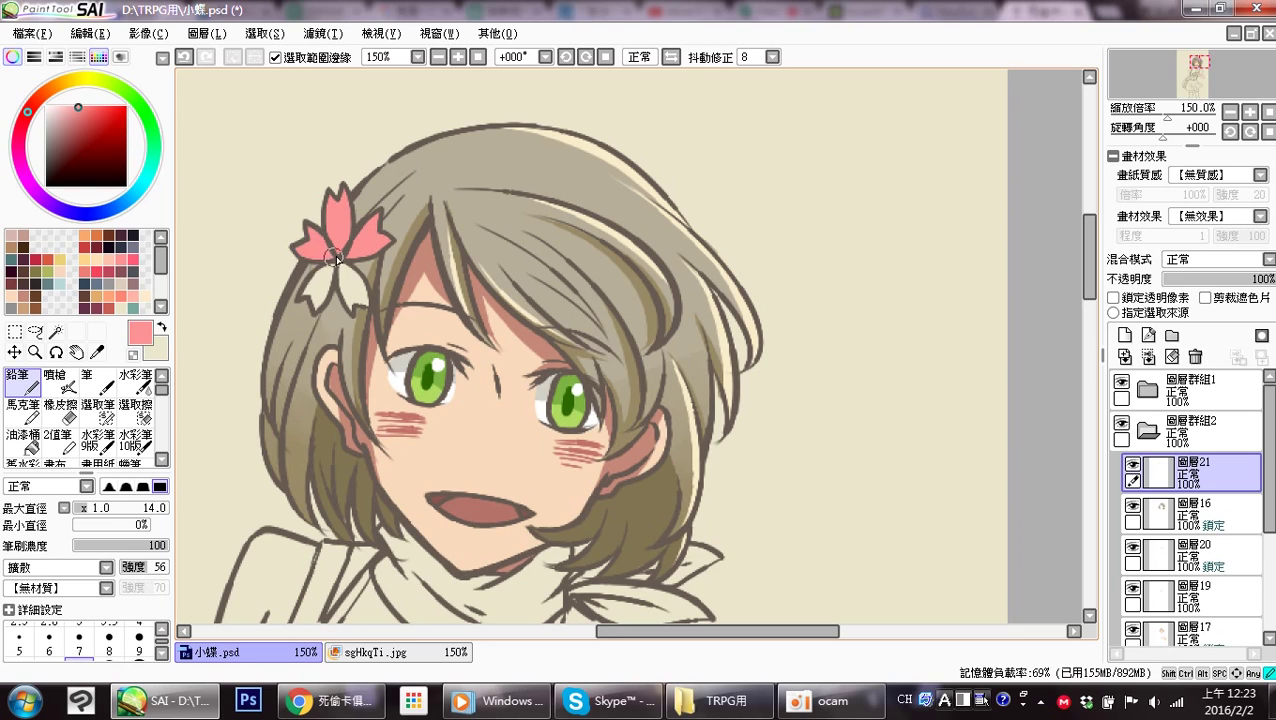
pyautogui.moveTo(333, 264)
pyautogui.mouseDown()
pyautogui.moveTo(302, 293)
pyautogui.moveTo(313, 304)
pyautogui.moveTo(329, 276)
pyautogui.moveTo(325, 296)
pyautogui.moveTo(336, 262)
pyautogui.moveTo(364, 302)
pyautogui.mouseUp()
# Add a new layer beneath the skin layer 圖層17 and fill the neck scarf and its knotted tails with salmon pink.
pyautogui.moveTo(772, 384)
pyautogui.mouseDown()
pyautogui.moveTo(832, 259)
pyautogui.moveTo(872, 328)
pyautogui.moveTo(852, 313)
pyautogui.moveTo(829, 333)
pyautogui.mouseUp()
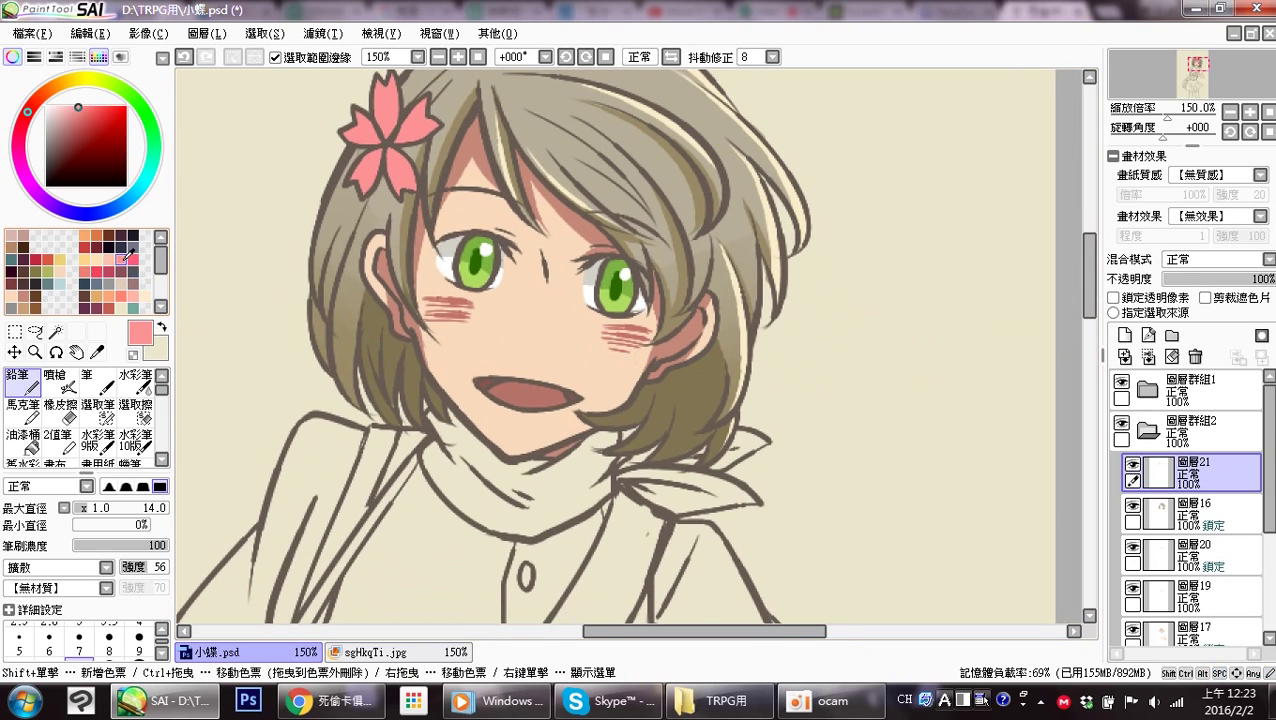
pyautogui.scroll(-2, 1266, 487)
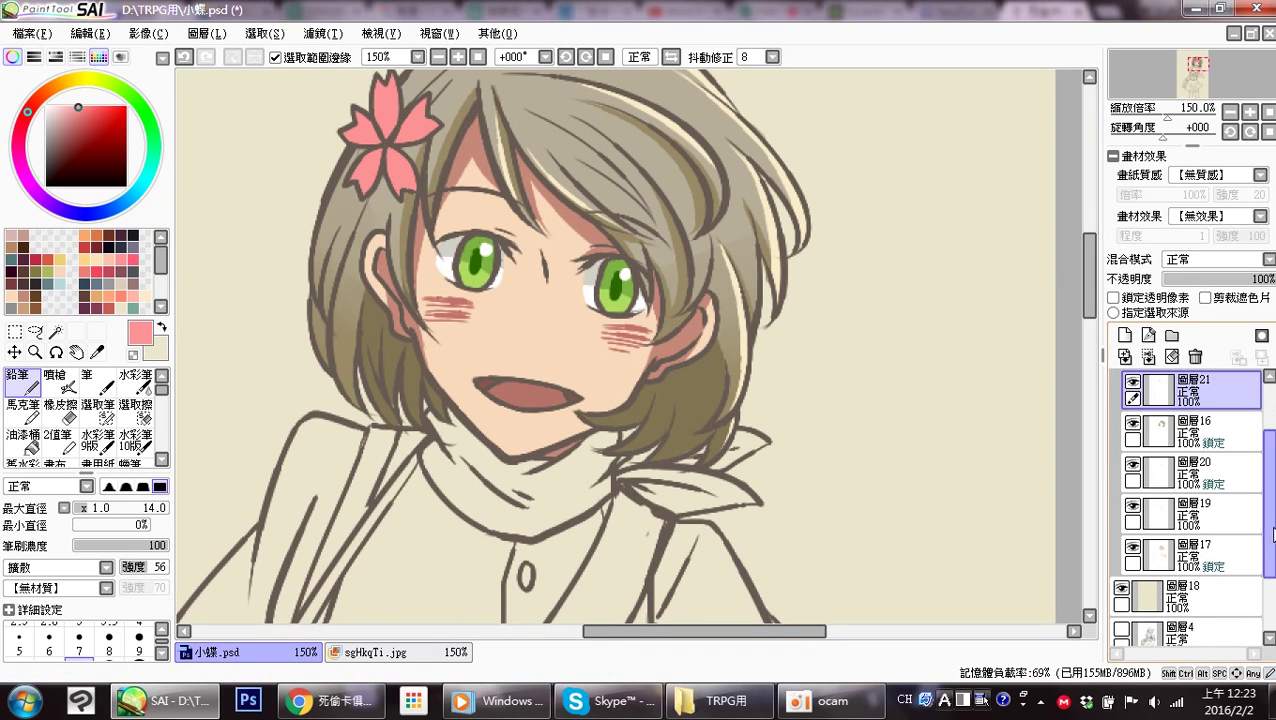
pyautogui.click(1203, 556)
pyautogui.click(1125, 336)
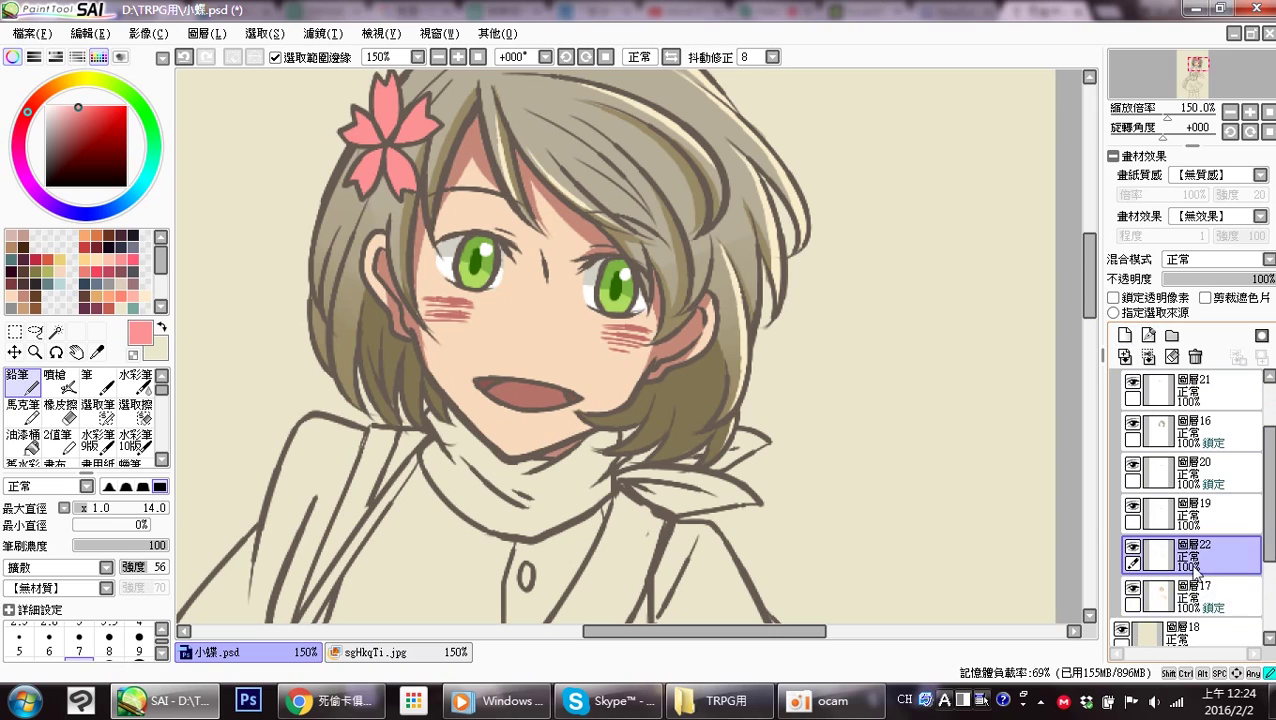
pyautogui.moveTo(1186, 566); pyautogui.dragTo(1186, 608)
pyautogui.moveTo(452, 410)
pyautogui.mouseDown()
pyautogui.moveTo(491, 451)
pyautogui.moveTo(436, 415)
pyautogui.moveTo(456, 450)
pyautogui.moveTo(446, 439)
pyautogui.moveTo(430, 453)
pyautogui.moveTo(459, 489)
pyautogui.moveTo(429, 455)
pyautogui.moveTo(501, 526)
pyautogui.moveTo(486, 517)
pyautogui.moveTo(545, 519)
pyautogui.moveTo(500, 509)
pyautogui.moveTo(539, 503)
pyautogui.moveTo(485, 464)
pyautogui.moveTo(549, 477)
pyautogui.moveTo(561, 474)
pyautogui.moveTo(534, 469)
pyautogui.moveTo(592, 446)
pyautogui.moveTo(636, 467)
pyautogui.moveTo(664, 440)
pyautogui.moveTo(563, 486)
pyautogui.moveTo(573, 474)
pyautogui.moveTo(575, 491)
pyautogui.moveTo(600, 485)
pyautogui.moveTo(577, 509)
pyautogui.mouseUp()
pyautogui.moveTo(655, 473)
pyautogui.mouseDown()
pyautogui.moveTo(690, 501)
pyautogui.moveTo(666, 476)
pyautogui.moveTo(753, 500)
pyautogui.moveTo(676, 508)
pyautogui.moveTo(751, 501)
pyautogui.moveTo(767, 441)
pyautogui.moveTo(722, 467)
pyautogui.moveTo(690, 466)
pyautogui.moveTo(742, 447)
pyautogui.mouseUp()
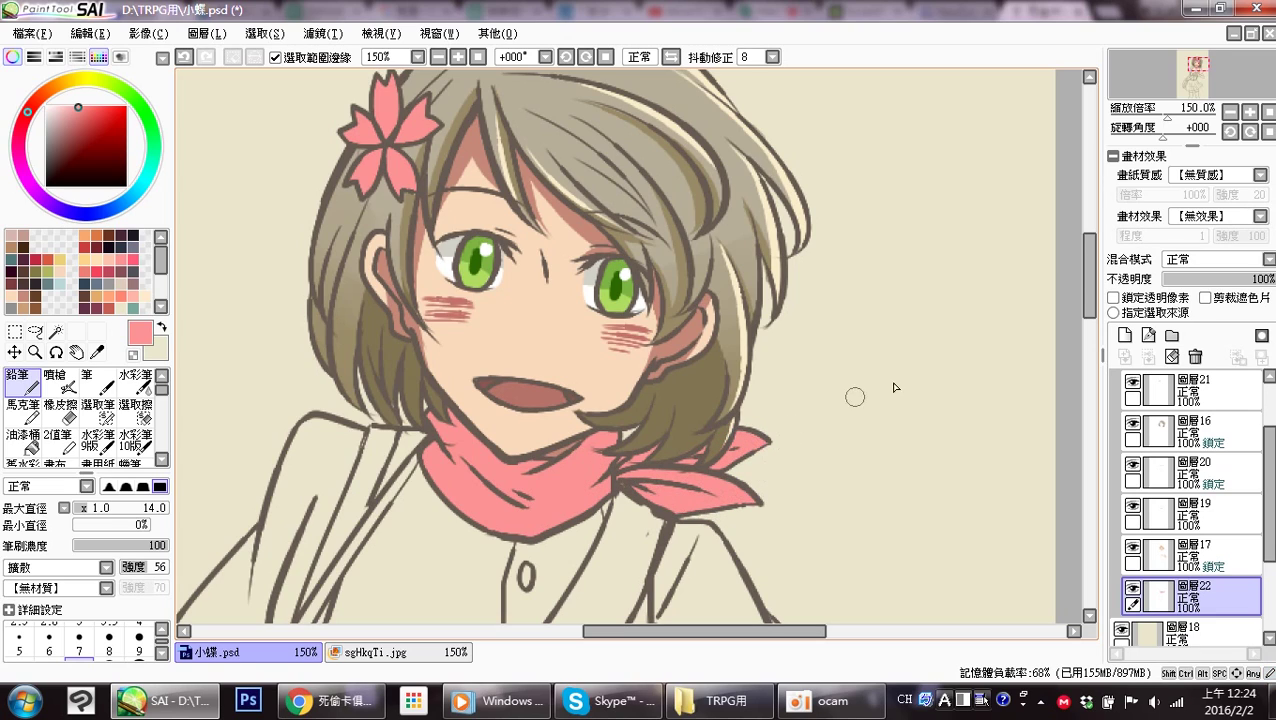
# Lock the scarf layer's transparent pixels and try out deeper pink and pale peach marks on the scarf.
pyautogui.click(1134, 300)
pyautogui.click(136, 259)
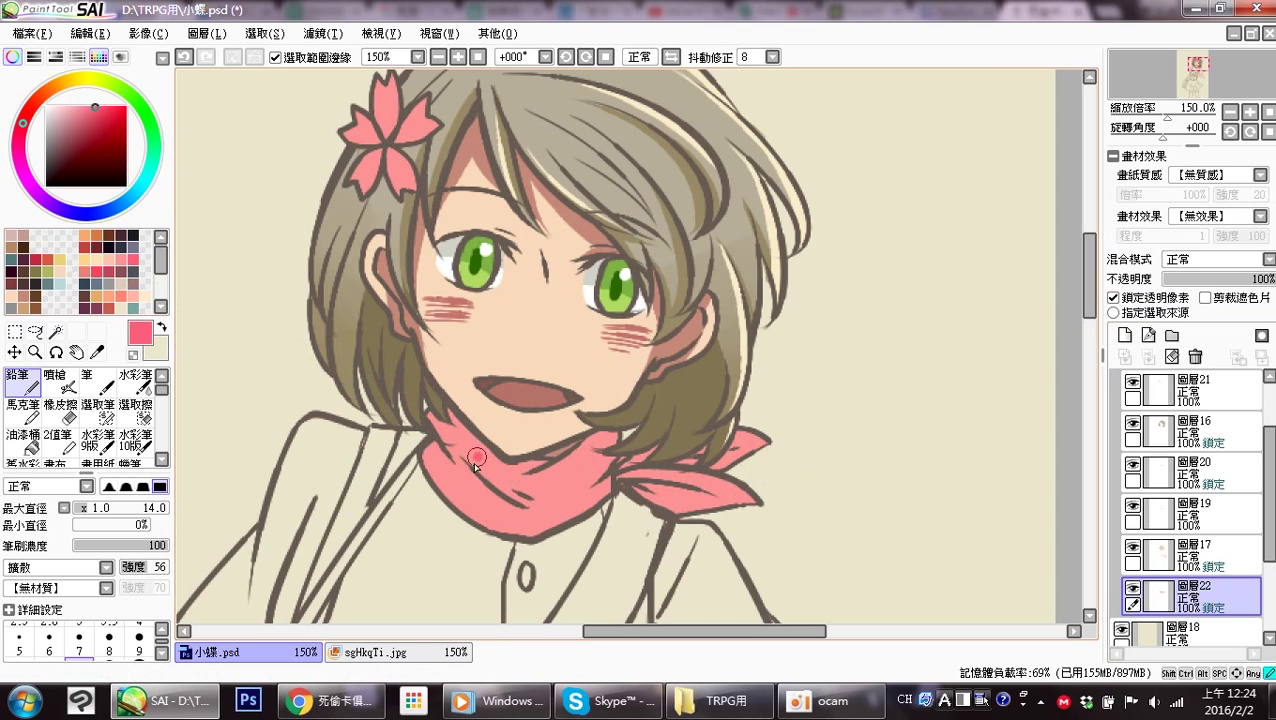
pyautogui.hotkey('ctrl', 'z')
pyautogui.click(96, 256)
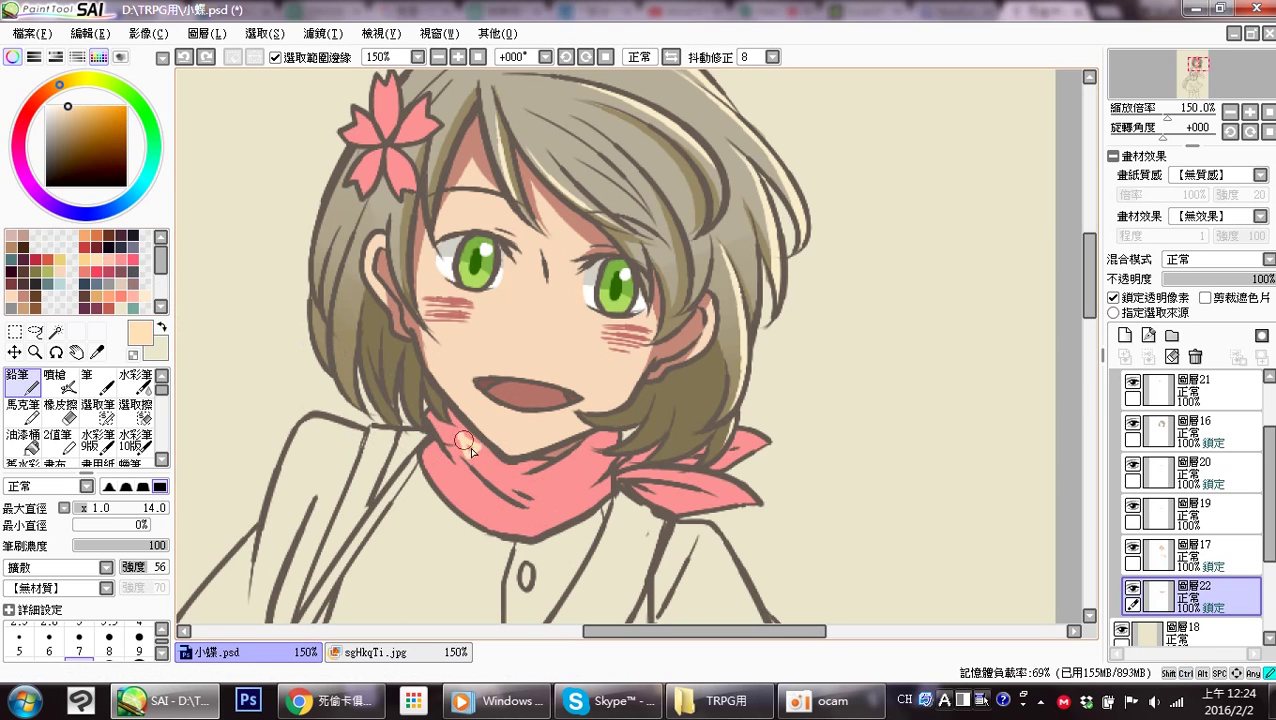
pyautogui.hotkey('ctrl', 'z')
# Paint a scattered pattern of small light orange triangles across the scarf and its knotted tails.
pyautogui.click(86, 258)
pyautogui.click(493, 492)
pyautogui.hotkey('ctrl', 'z')
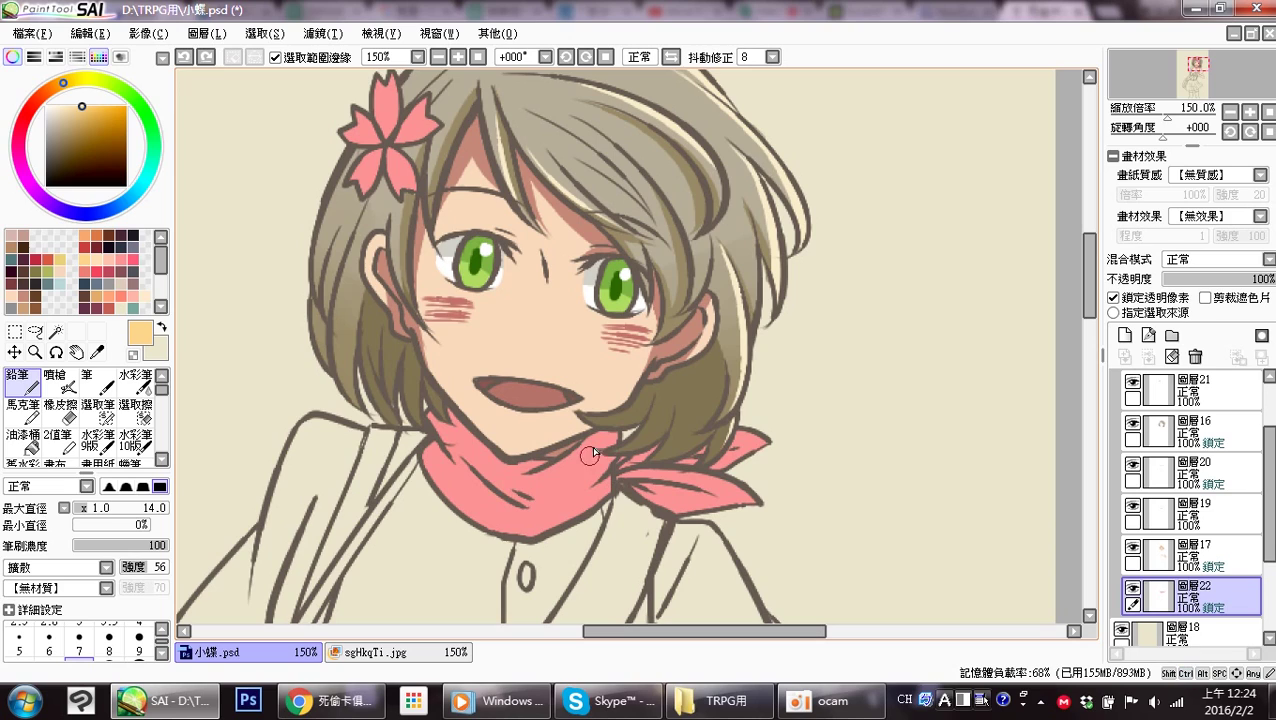
pyautogui.moveTo(589, 453)
pyautogui.mouseDown()
pyautogui.moveTo(563, 460)
pyautogui.moveTo(580, 450)
pyautogui.moveTo(588, 478)
pyautogui.moveTo(557, 503)
pyautogui.mouseUp()
pyautogui.hotkey('ctrl', 'z')
pyautogui.moveTo(557, 502); pyautogui.dragTo(548, 494)
pyautogui.moveTo(490, 460); pyautogui.dragTo(500, 472)
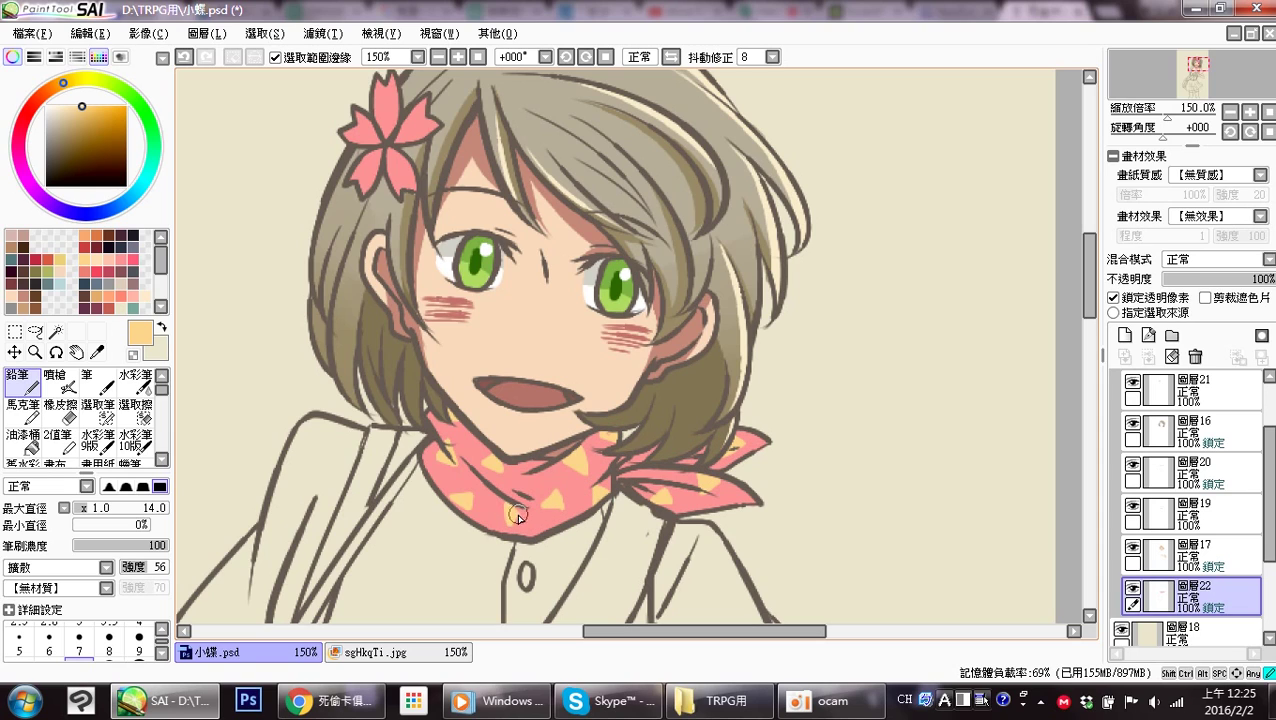
# Lock the transparent pixels of flower layer 圖層21 and paint deeper pink shading around the center of the hair flower's petals.
pyautogui.moveTo(685, 445)
pyautogui.mouseDown()
pyautogui.moveTo(746, 325)
pyautogui.moveTo(690, 480)
pyautogui.moveTo(727, 488)
pyautogui.mouseUp()
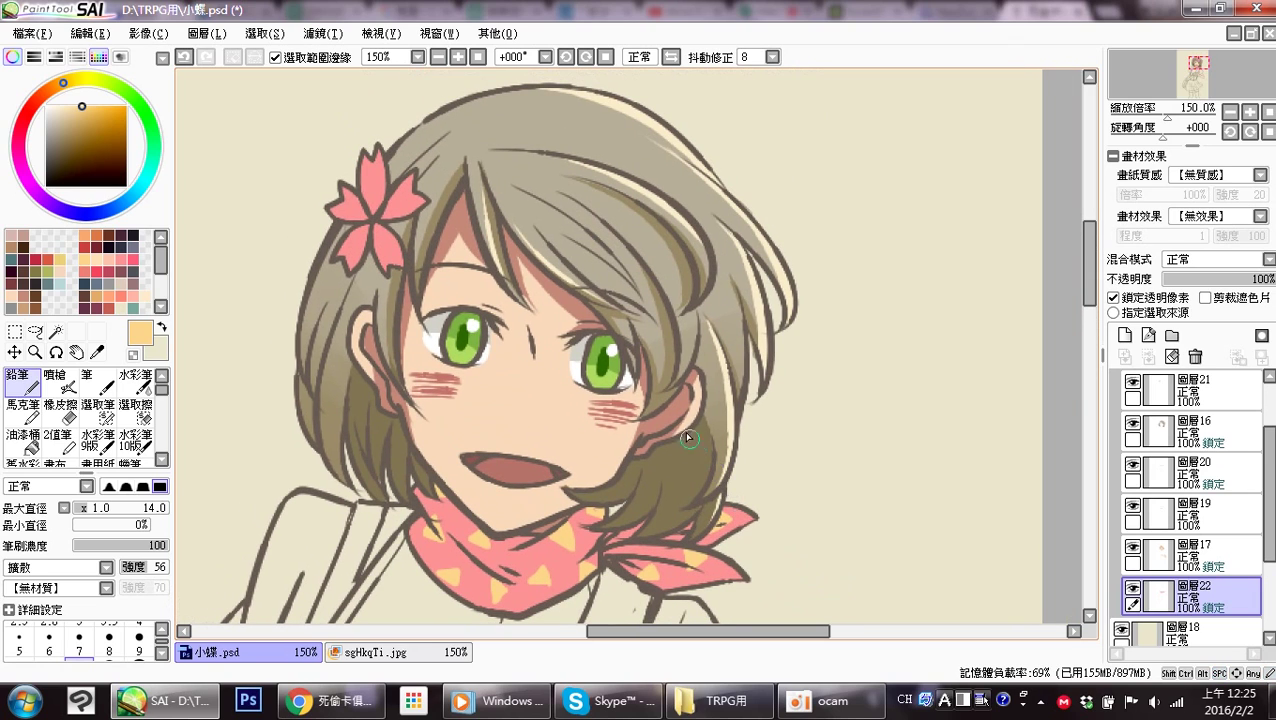
pyautogui.click(148, 260)
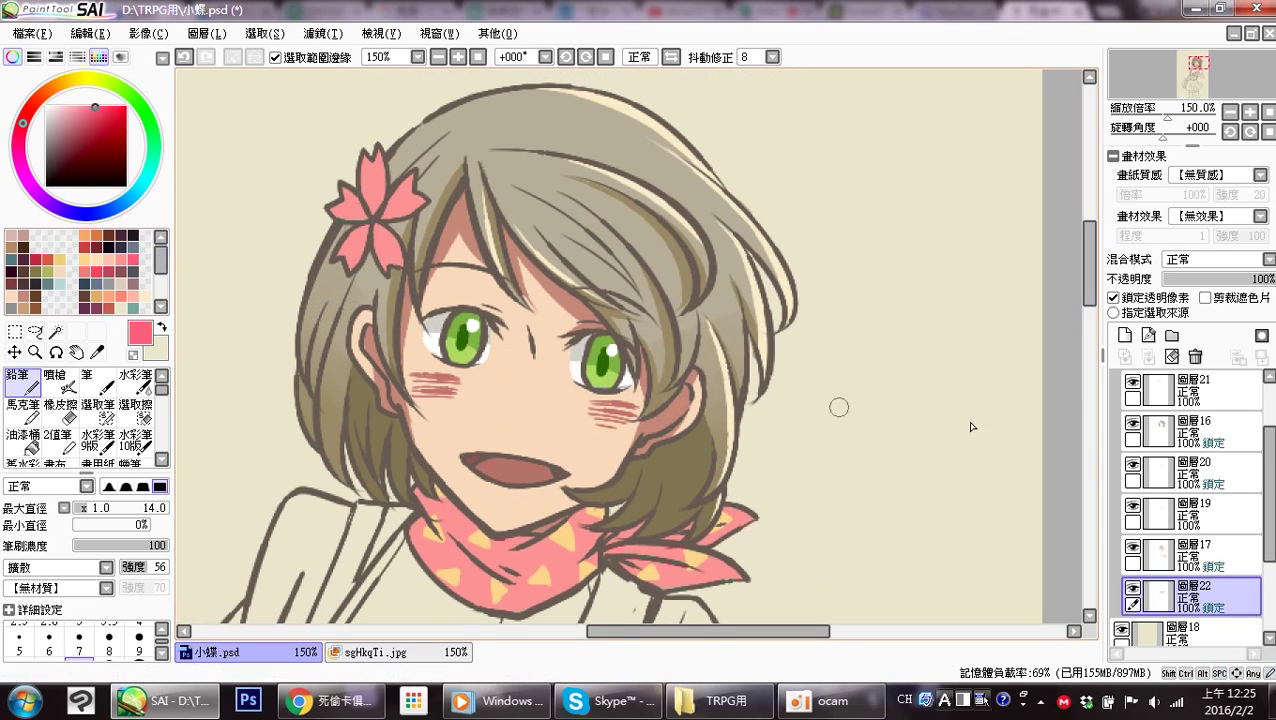
pyautogui.scroll(3, 1150, 455)
pyautogui.click(1133, 454)
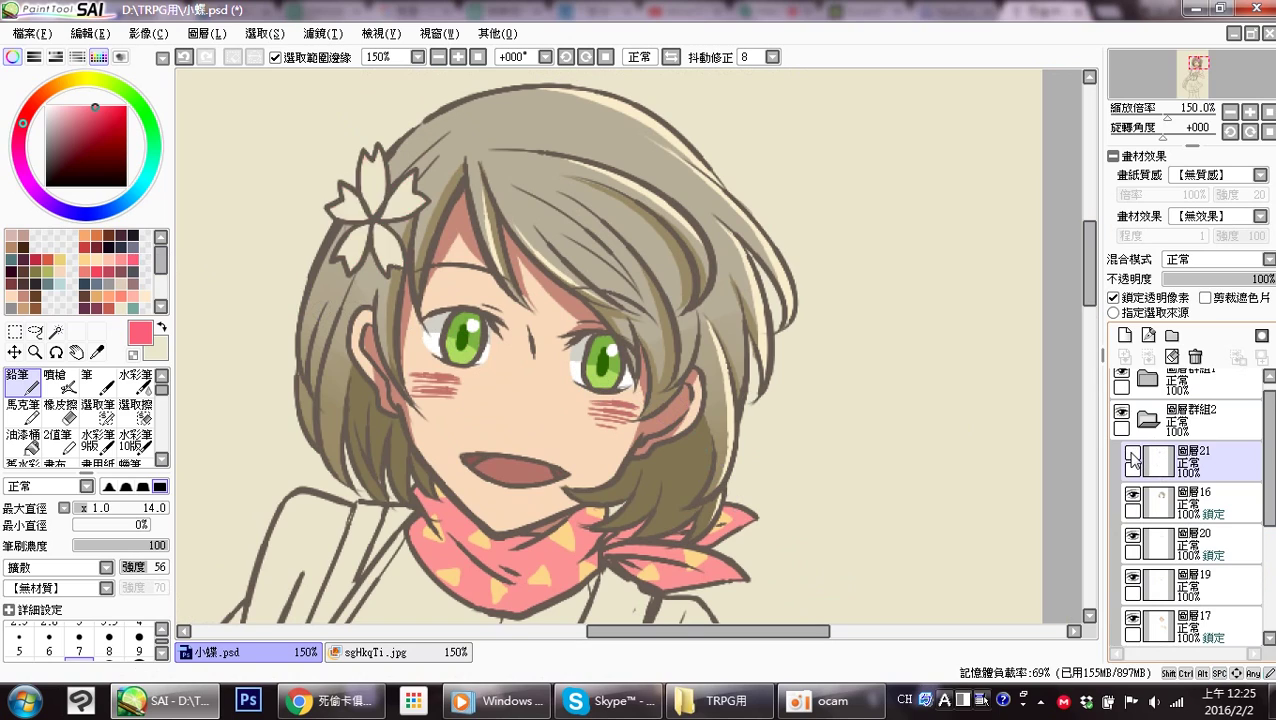
pyautogui.click(1133, 454)
pyautogui.click(1204, 462)
pyautogui.click(1127, 299)
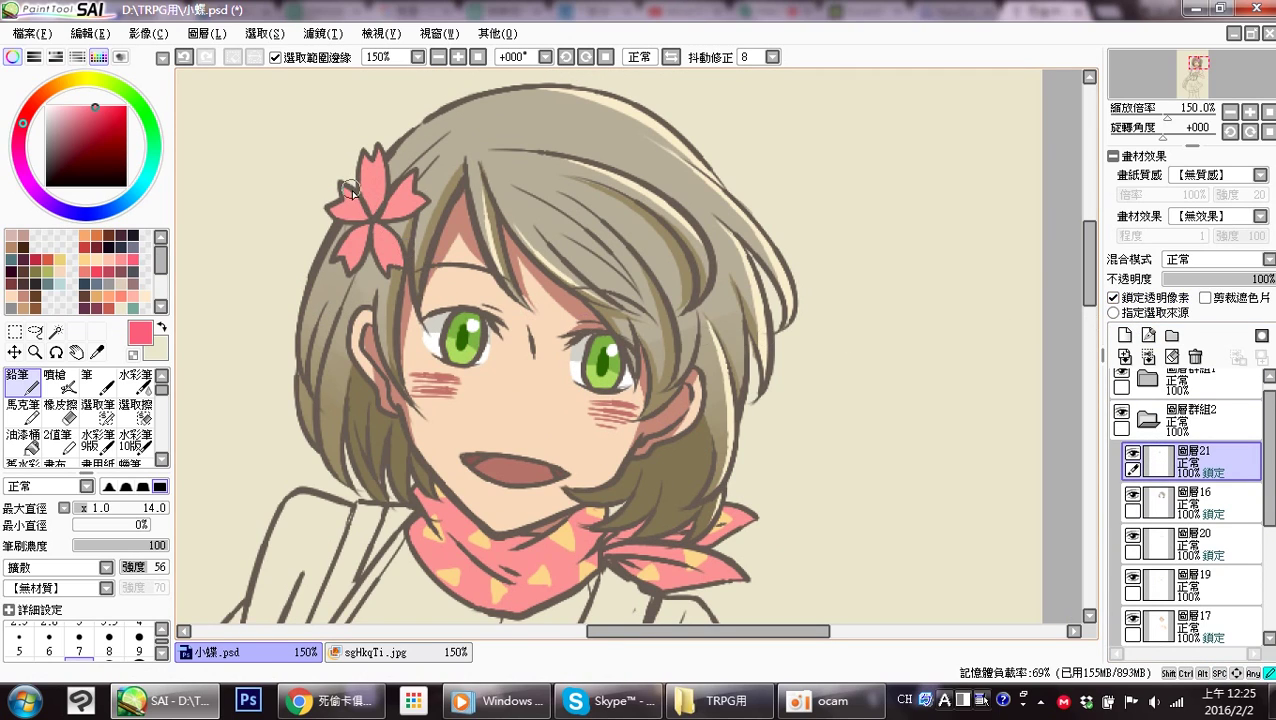
pyautogui.moveTo(344, 217)
pyautogui.mouseDown()
pyautogui.moveTo(366, 190)
pyautogui.moveTo(353, 178)
pyautogui.moveTo(369, 195)
pyautogui.moveTo(391, 180)
pyautogui.moveTo(370, 207)
pyautogui.moveTo(366, 197)
pyautogui.moveTo(390, 182)
pyautogui.moveTo(403, 216)
pyautogui.mouseUp()
pyautogui.moveTo(555, 385); pyautogui.dragTo(545, 352)
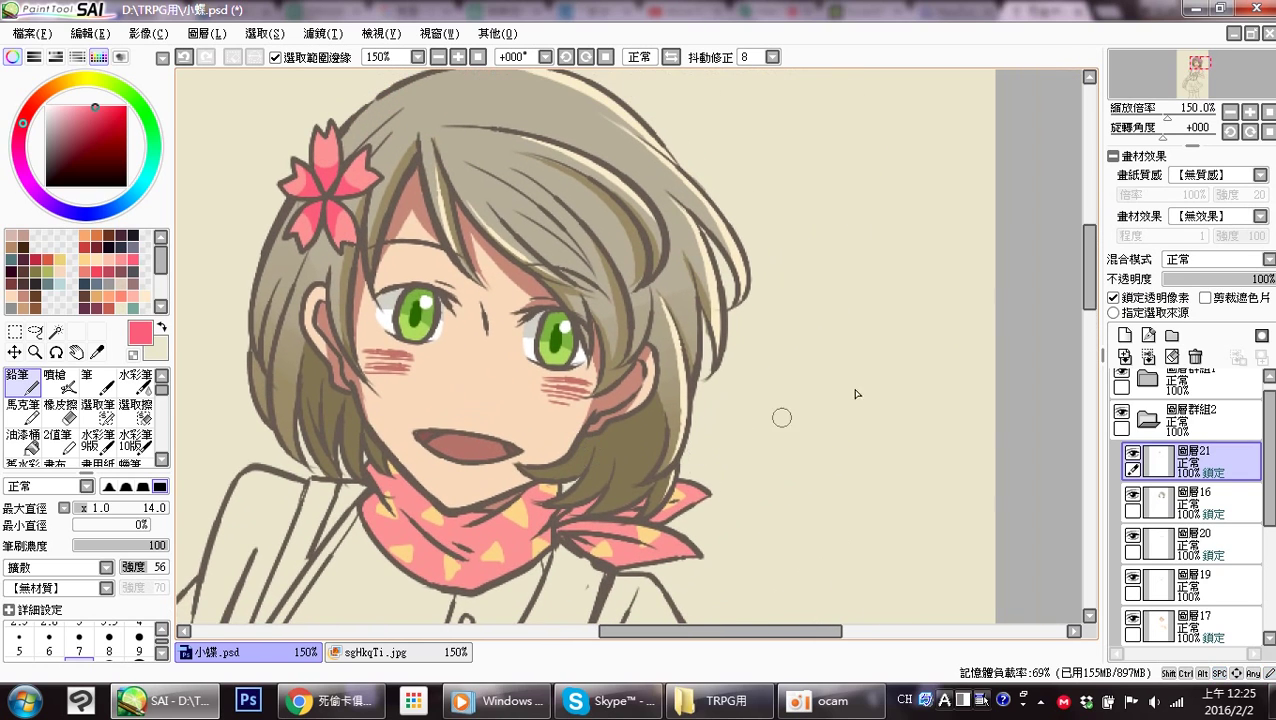
pyautogui.click(1230, 113)
pyautogui.moveTo(727, 480)
pyautogui.mouseDown()
pyautogui.moveTo(692, 373)
pyautogui.moveTo(714, 353)
pyautogui.moveTo(712, 417)
pyautogui.mouseUp()
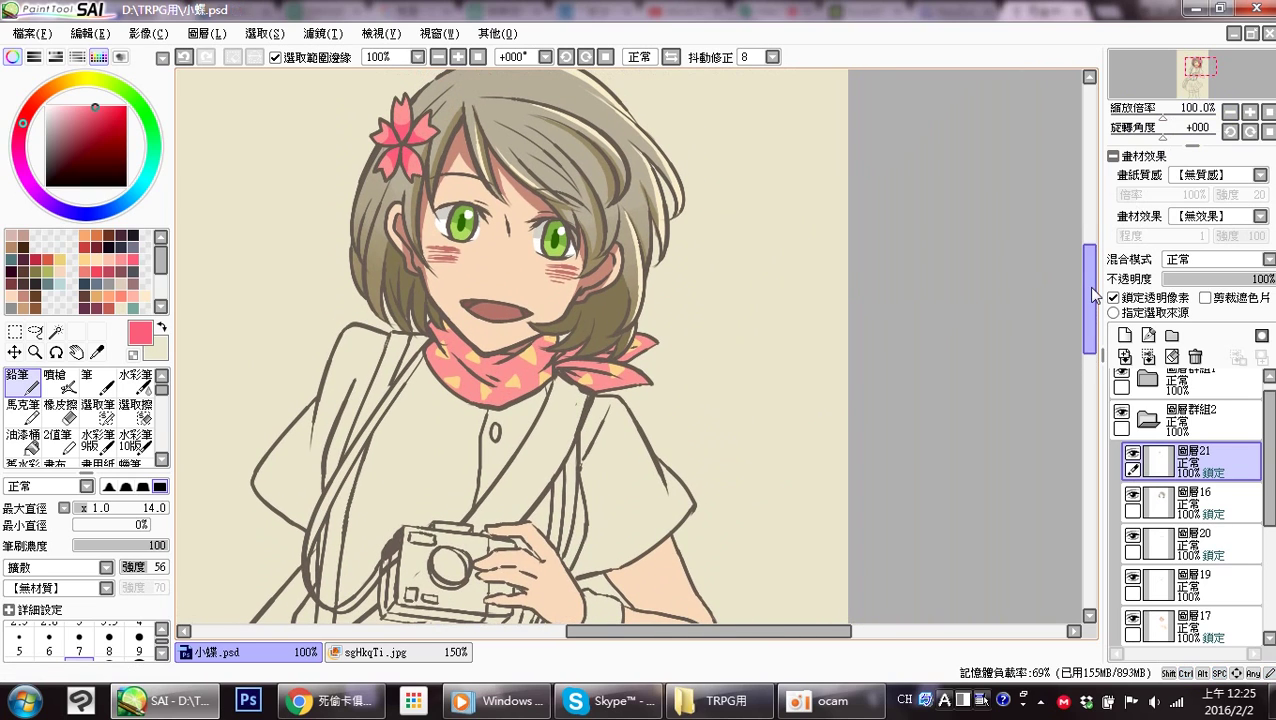
# Switch to the TRPG chat page in Chrome and send the message "我該從哪邊停錄?" in the discussion chat.
pyautogui.click(349, 710)
pyautogui.click(805, 633)
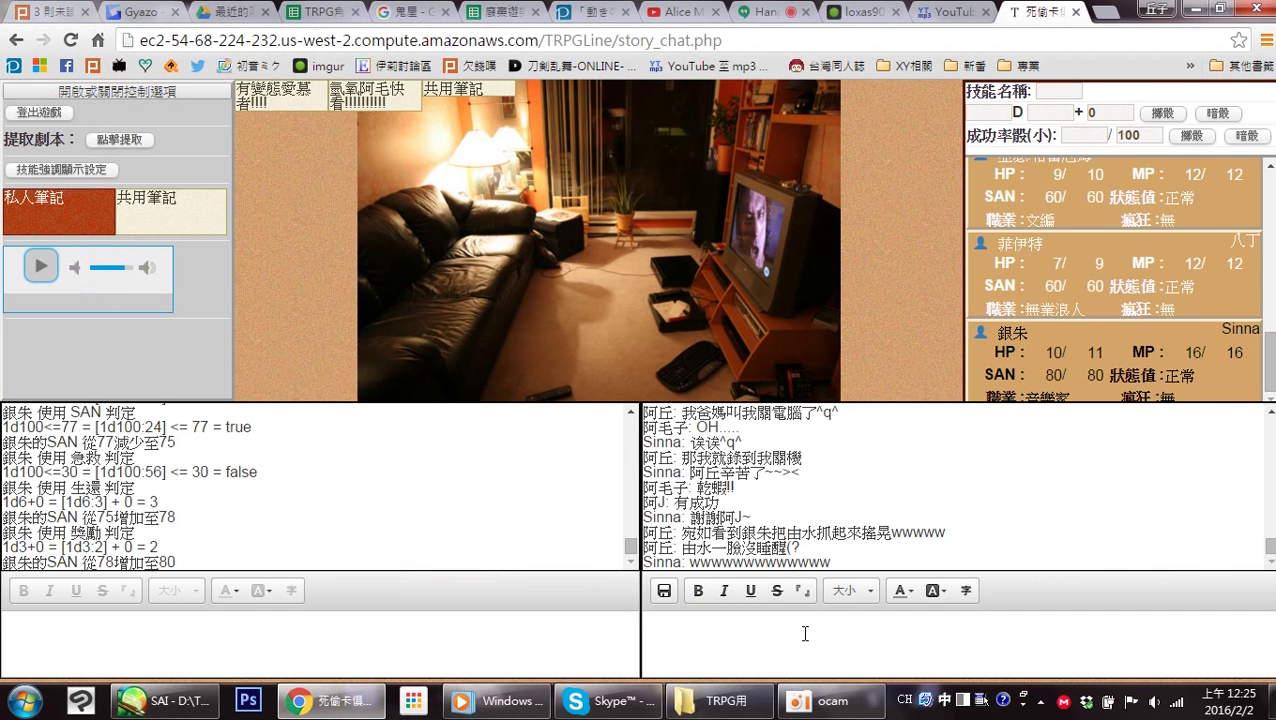
pyautogui.write('我')
pyautogui.write('ㄍ')
pyautogui.write('該從哪')
pyautogui.write('邊')
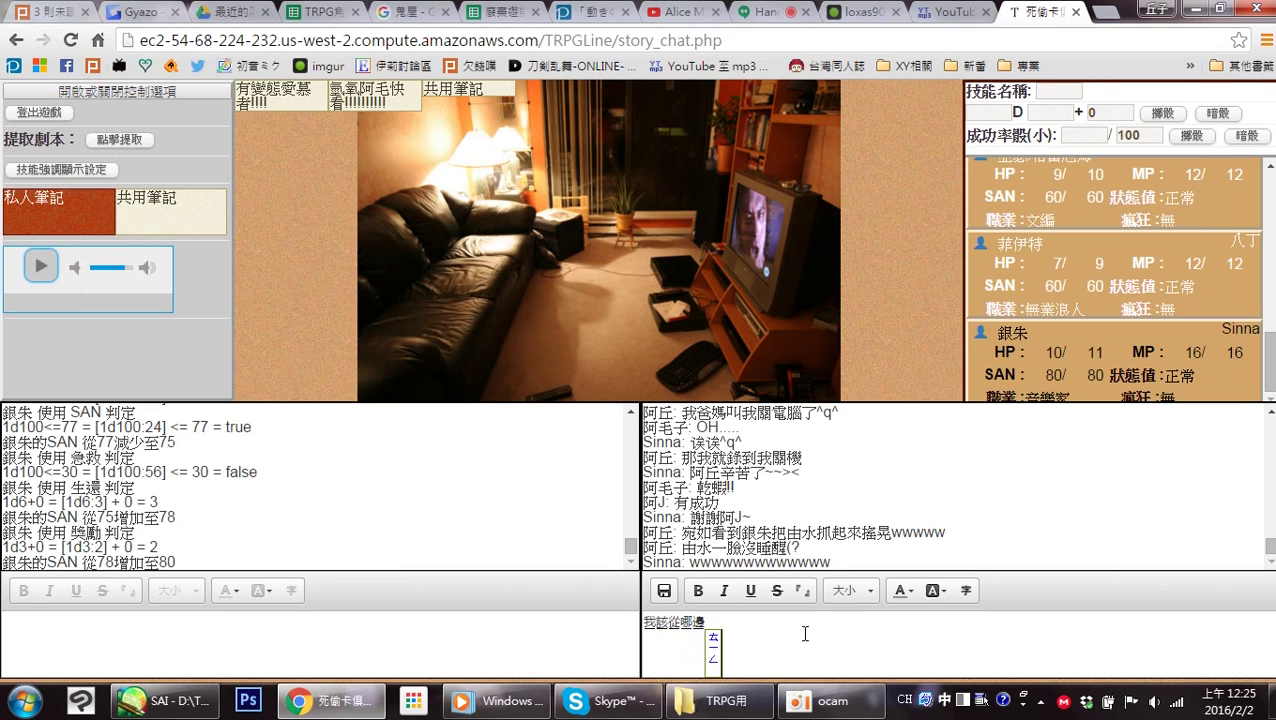
pyautogui.write('吐槽?')
pyautogui.press('Left')
pyautogui.press('Left')
pyautogui.press('Down')
pyautogui.press('Down')
pyautogui.press('Return')
pyautogui.press('Return')
pyautogui.press('Return')
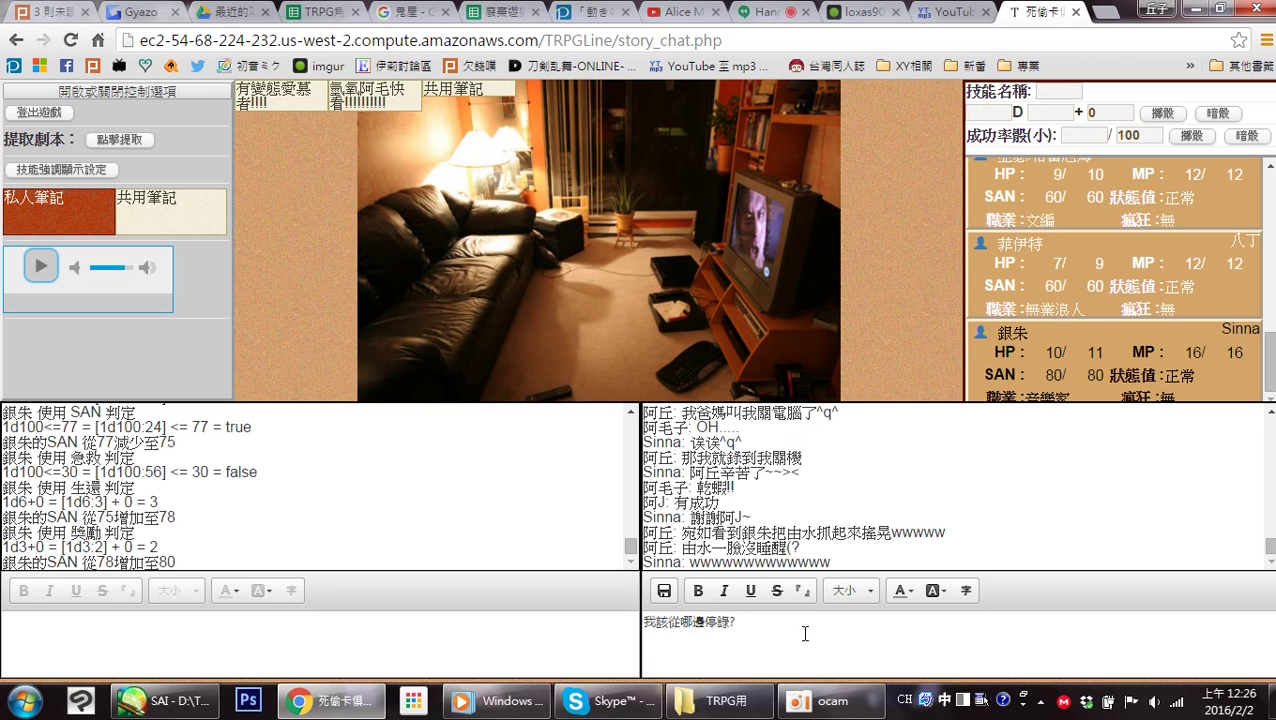
pyautogui.click(665, 597)
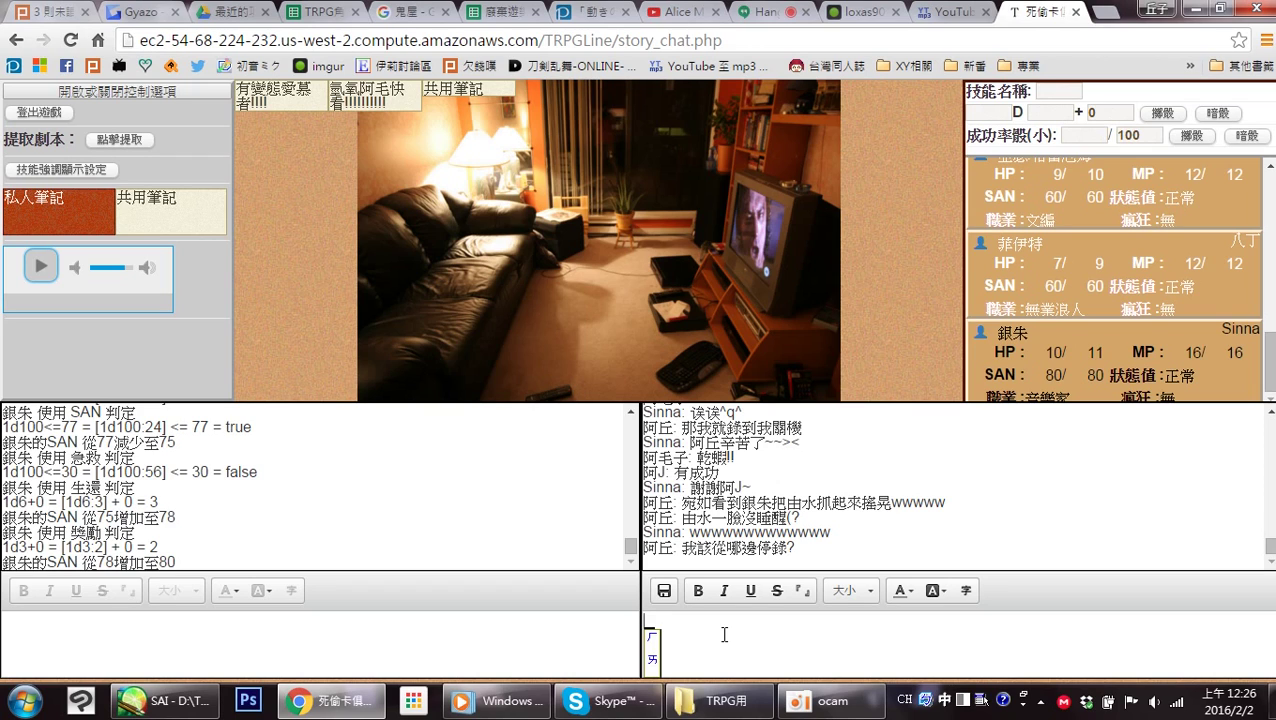
# Send the chat message "沒關係我關了(?".
pyautogui.write('沒關係我')
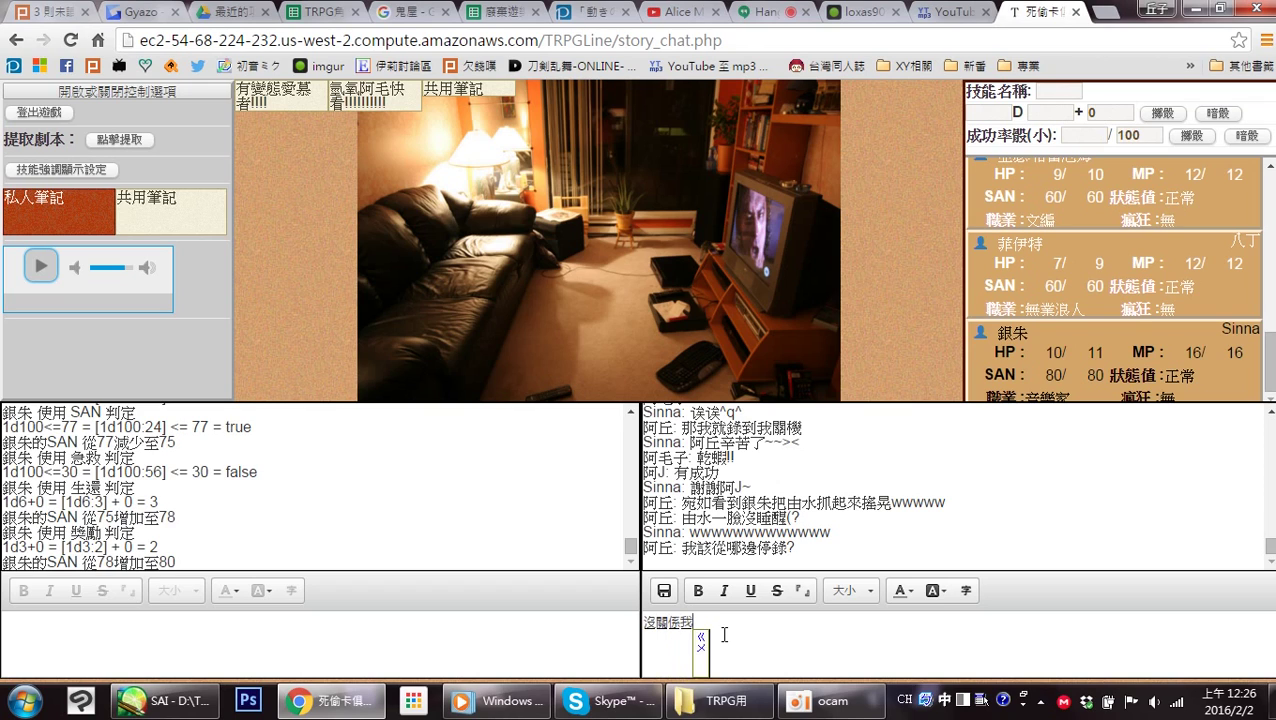
pyautogui.write('關了(?')
pyautogui.press('Return')
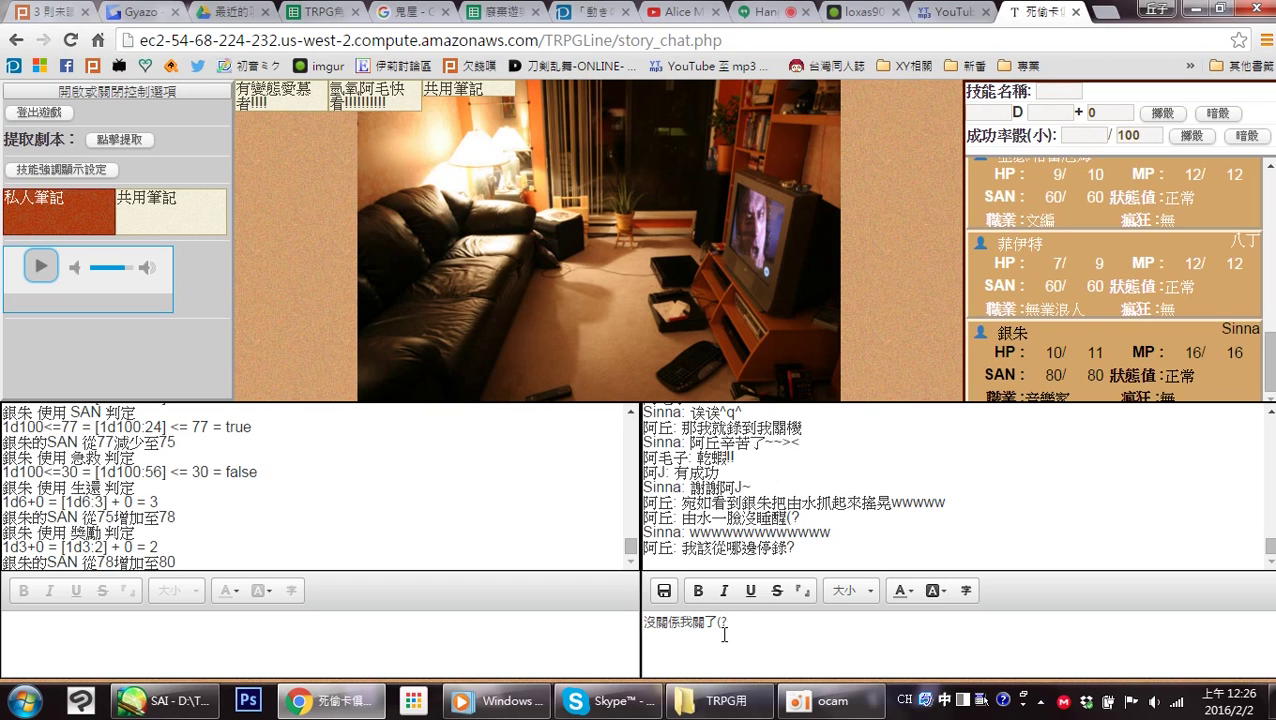
pyautogui.click(664, 590)
# Send the chat message "我關門了".
pyautogui.write('我關門了')
pyautogui.press('Return')
pyautogui.click(672, 595)
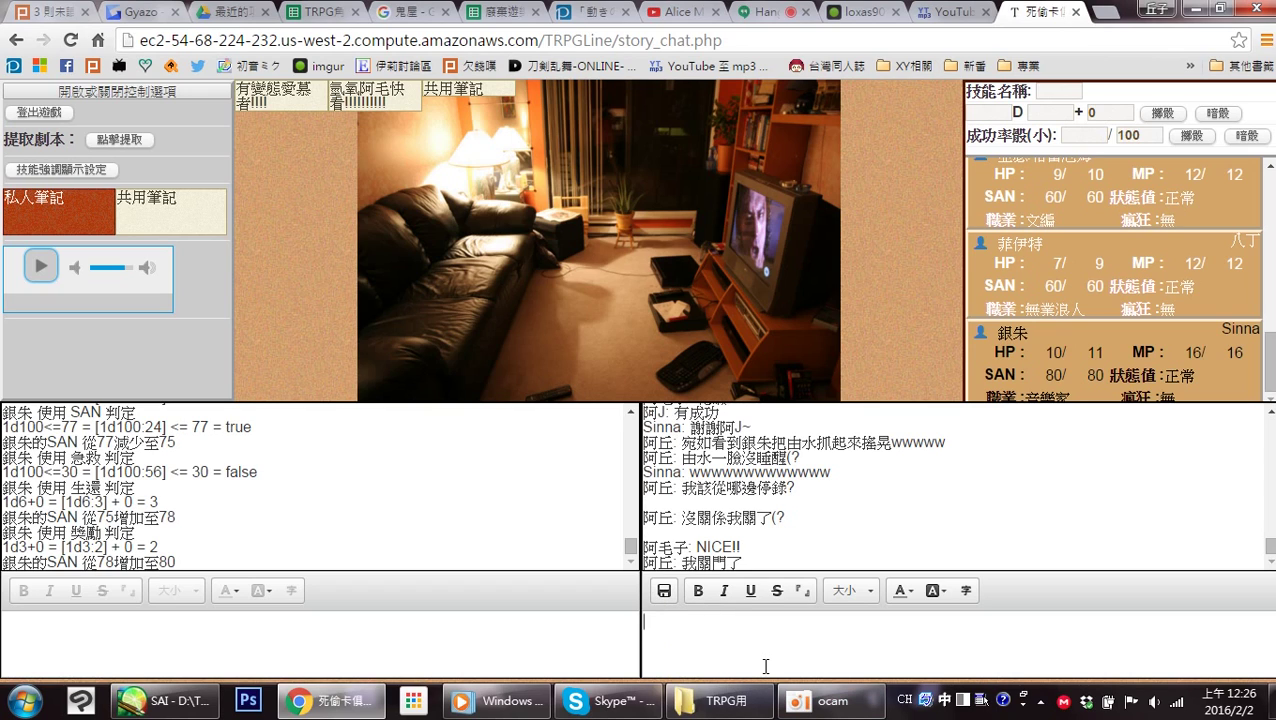